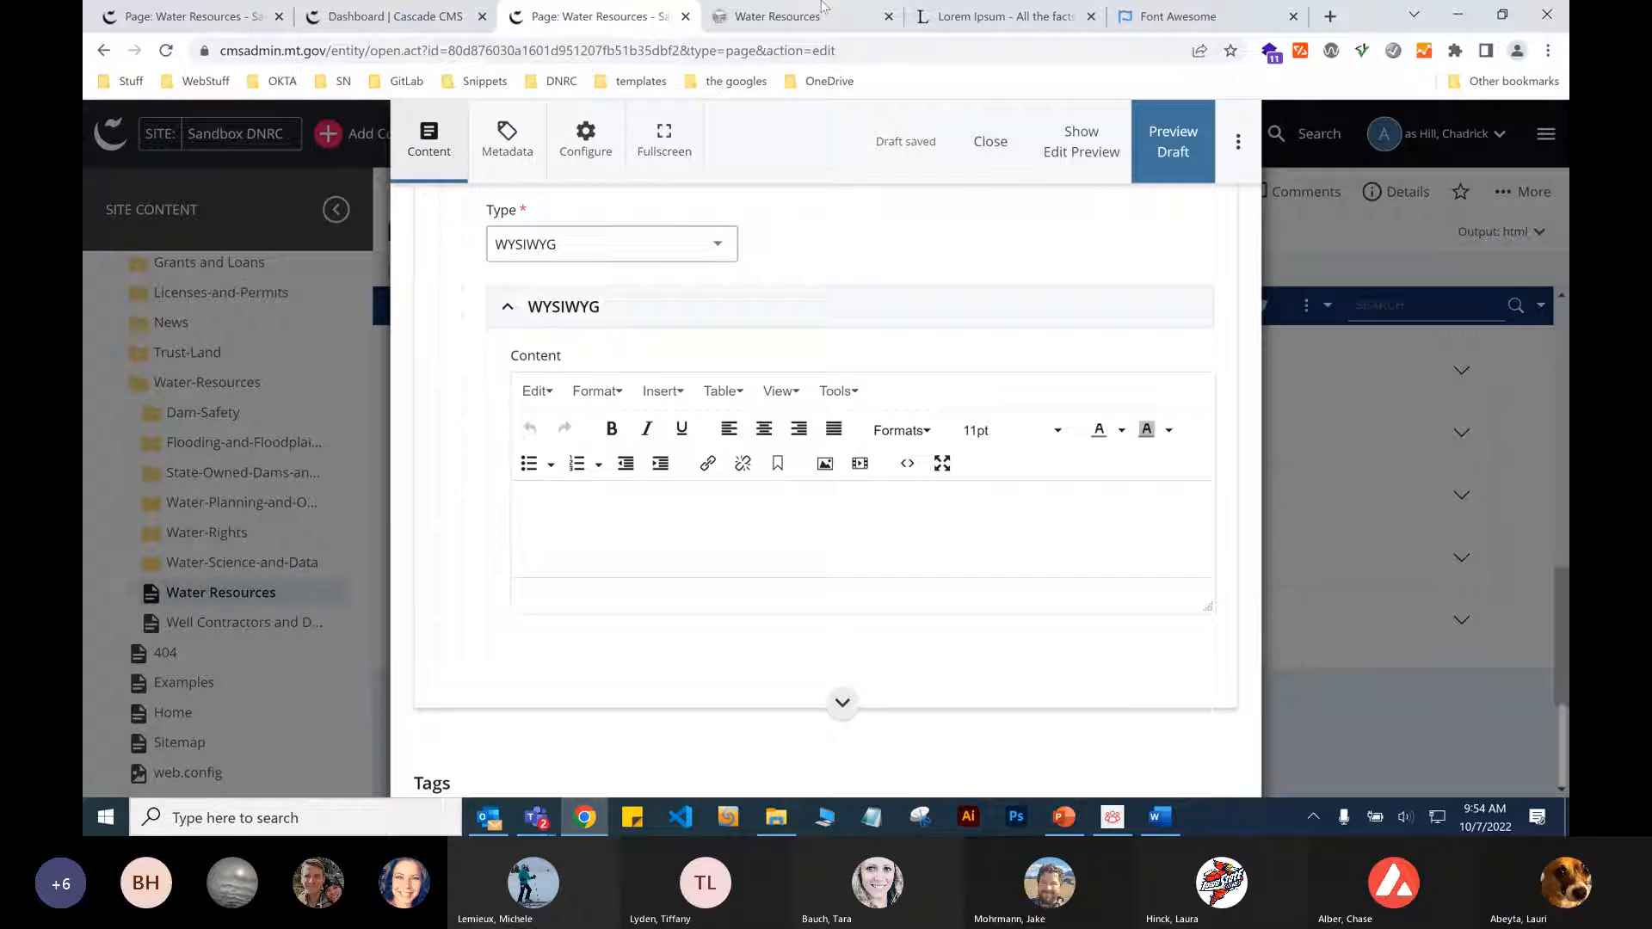
Copy the highlighted first paragraph from the Lorem Ipsum page and return to the Water Resources page editor.
{"action": "left_click", "coordinate": [981, 14]}
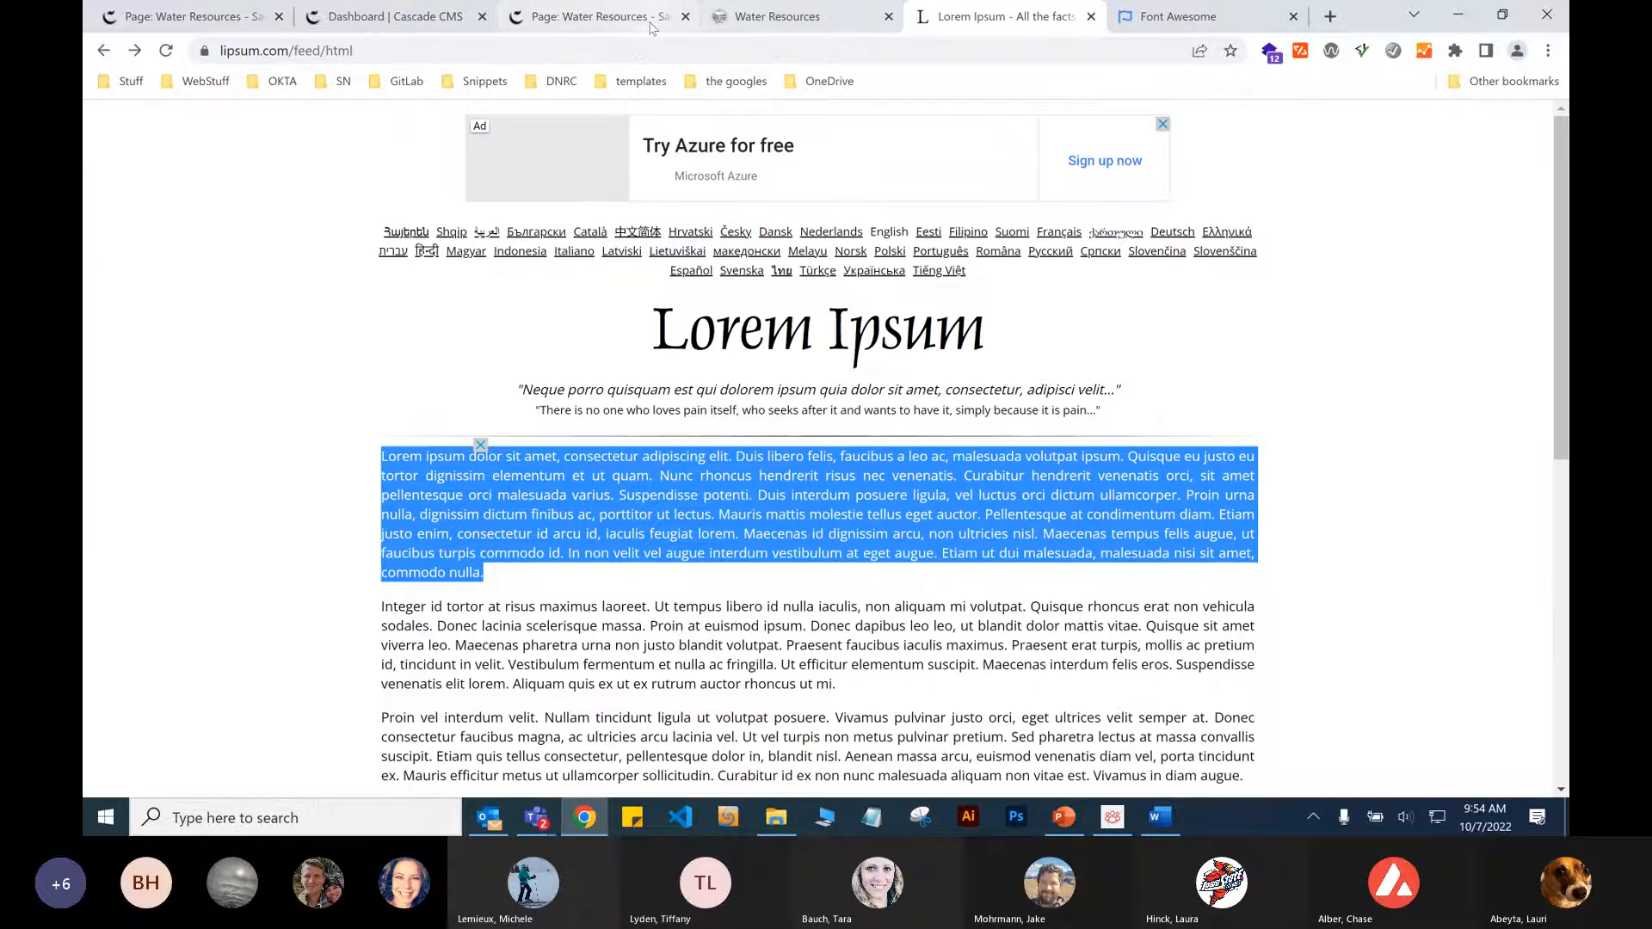
{"action": "left_click", "coordinate": [594, 16]}
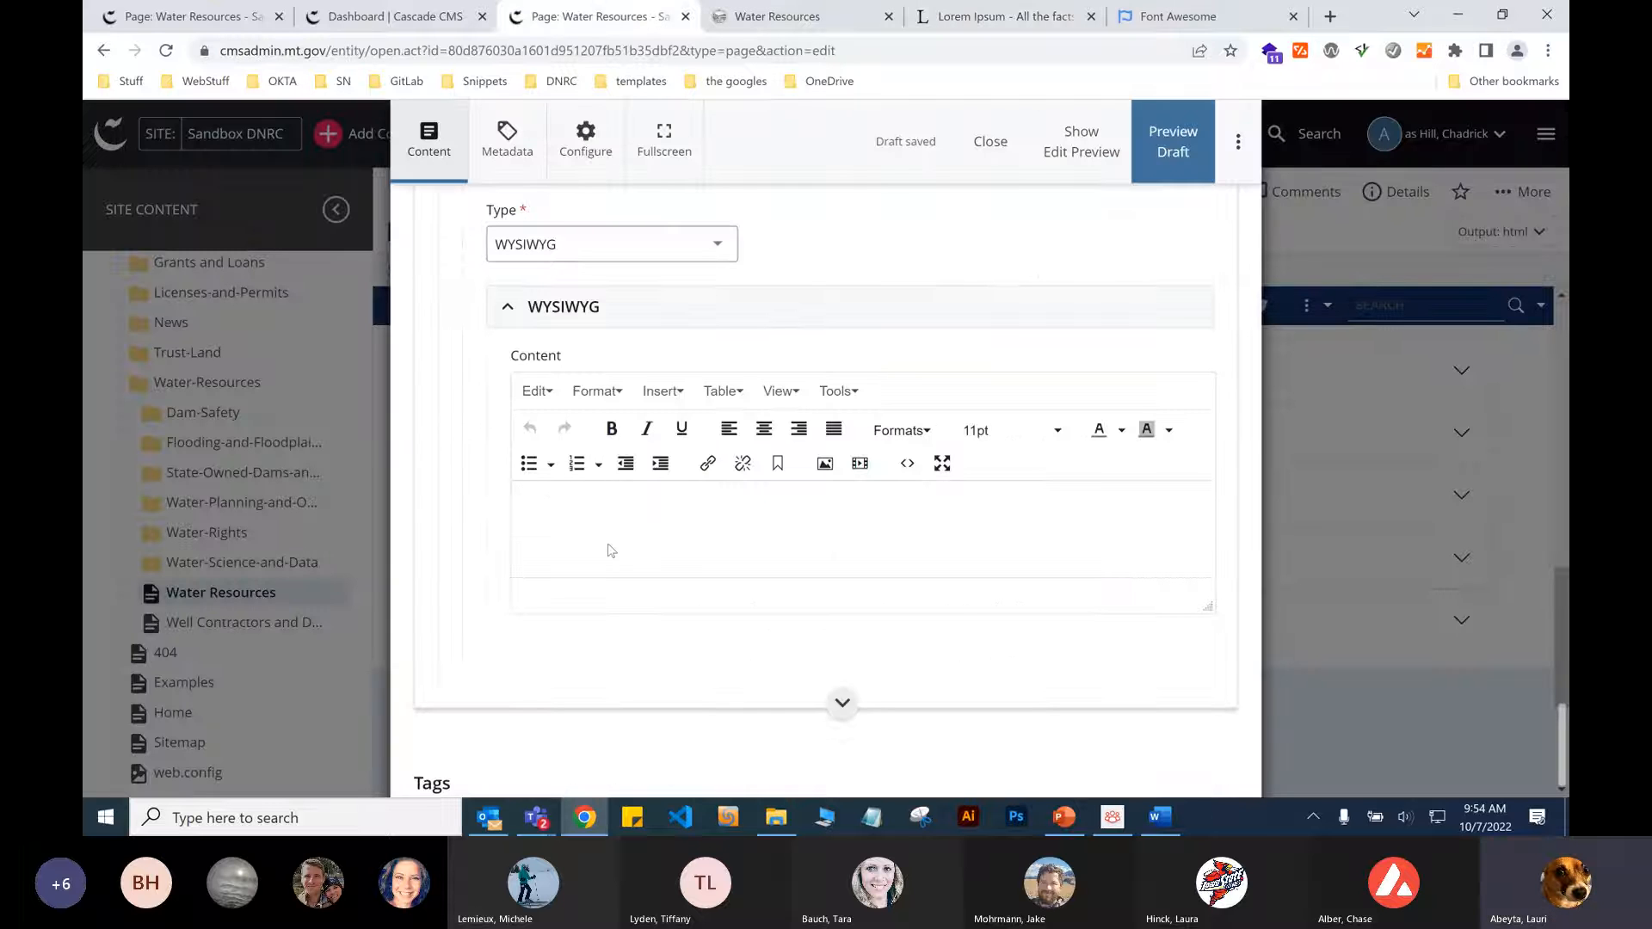
{"action": "scroll", "coordinate": [607, 551], "scroll_direction": "up", "scroll_amount": 5}
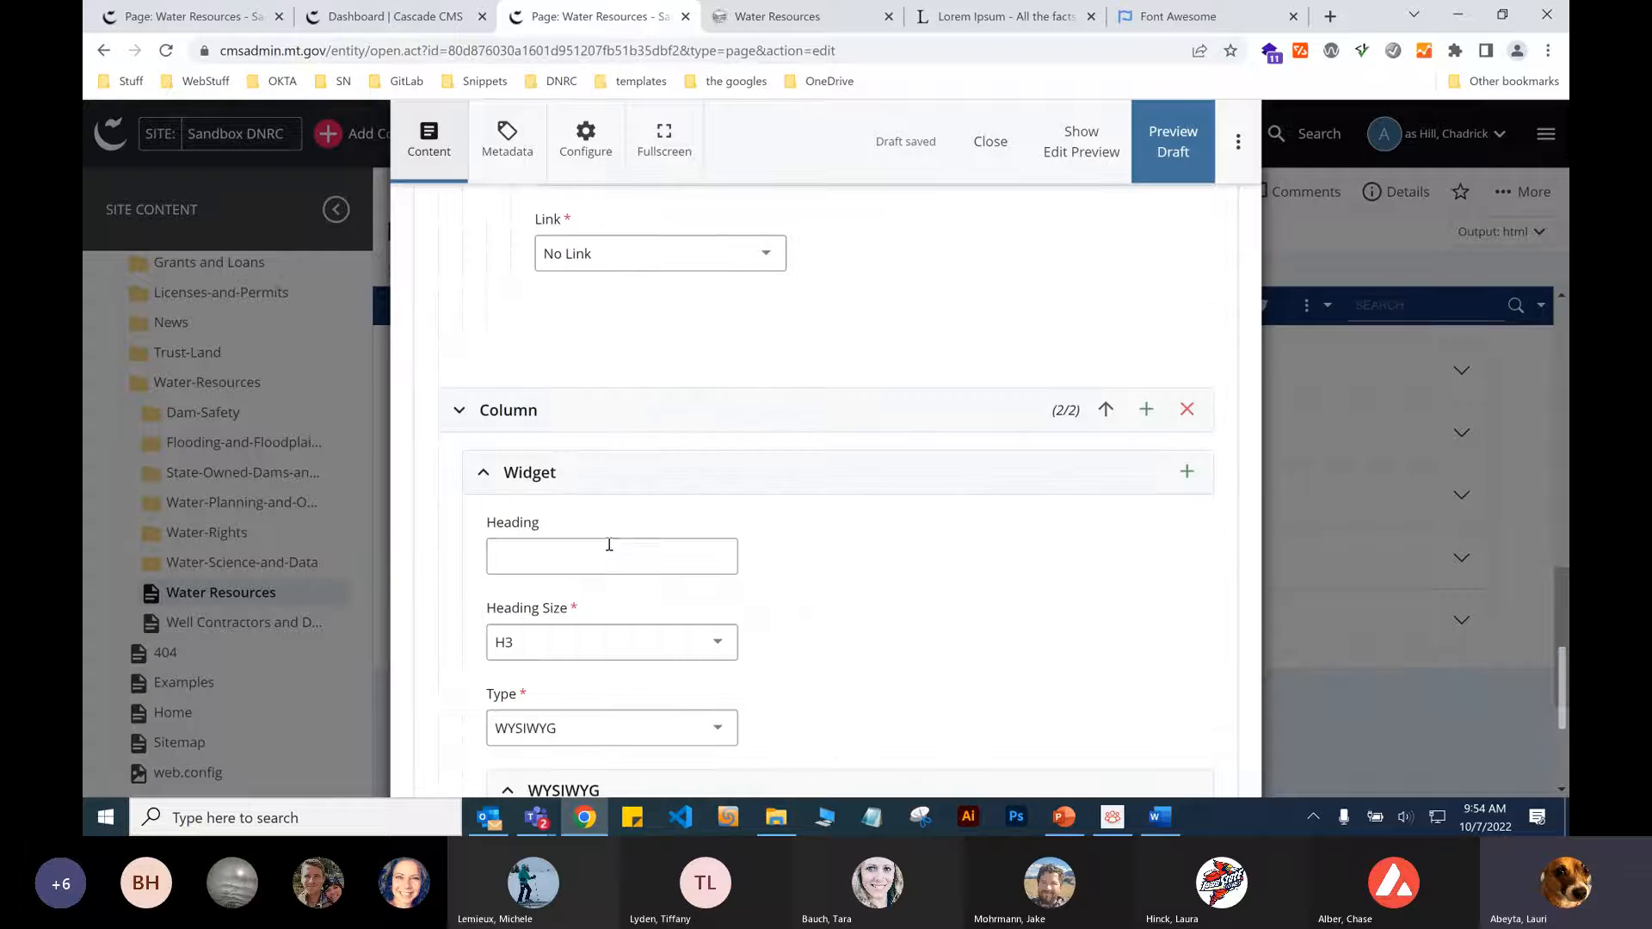
{"action": "scroll", "coordinate": [609, 545], "scroll_direction": "down", "scroll_amount": 4}
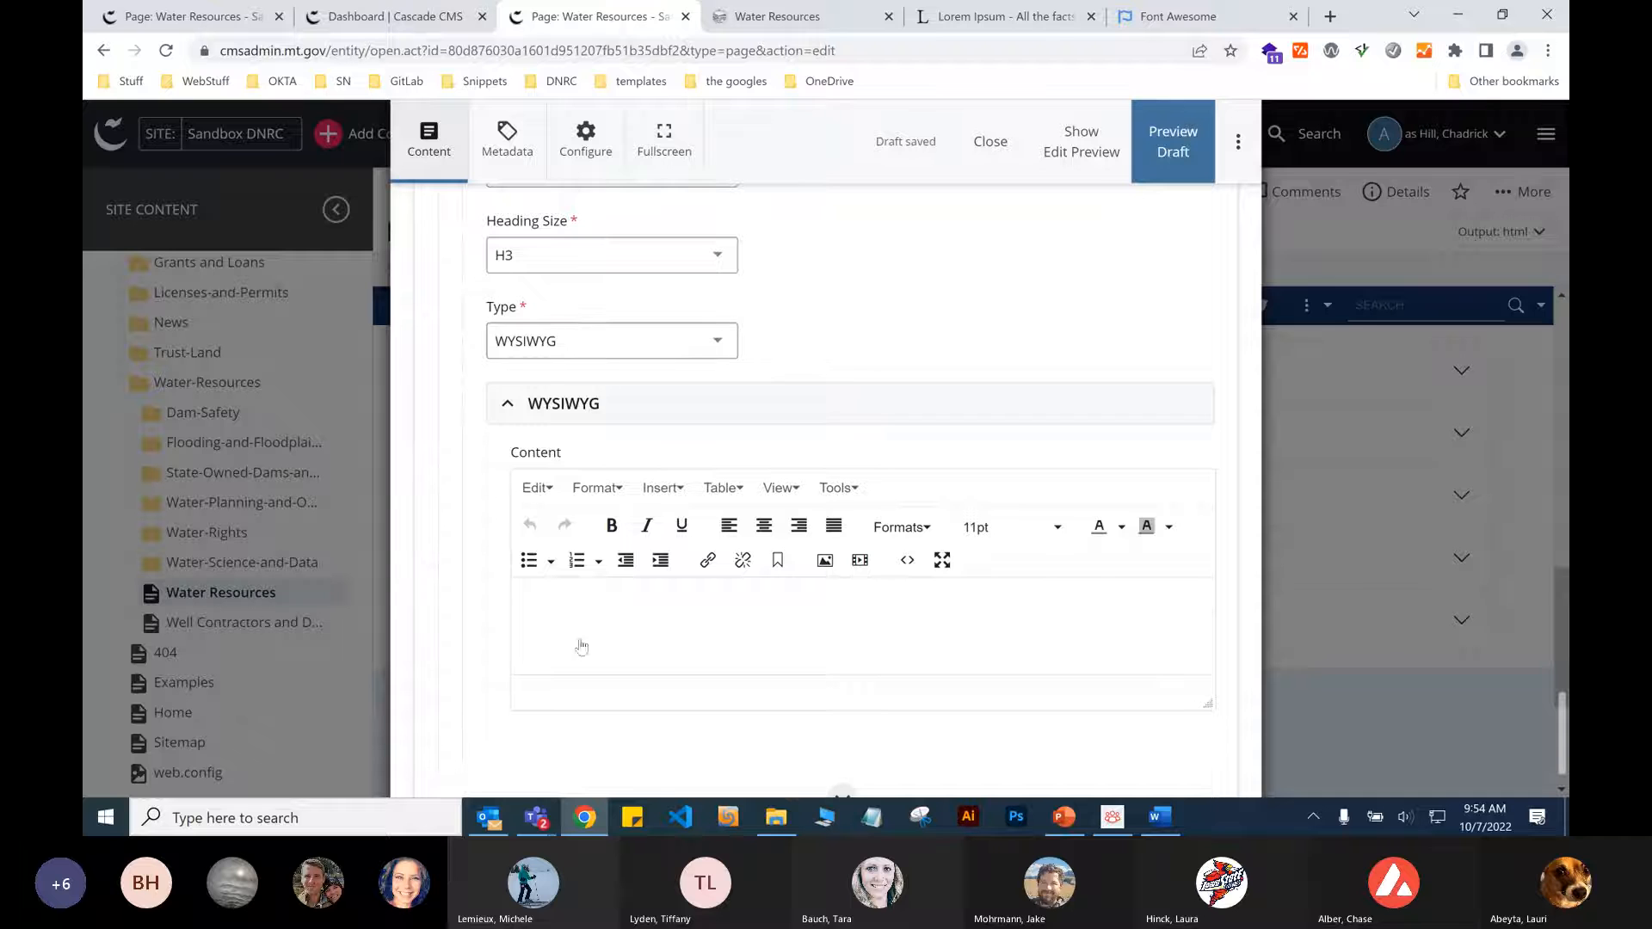
{"action": "left_click", "coordinate": [549, 342]}
{"action": "scroll", "coordinate": [553, 430], "scroll_direction": "up", "scroll_amount": 1}
{"action": "left_click", "coordinate": [547, 408]}
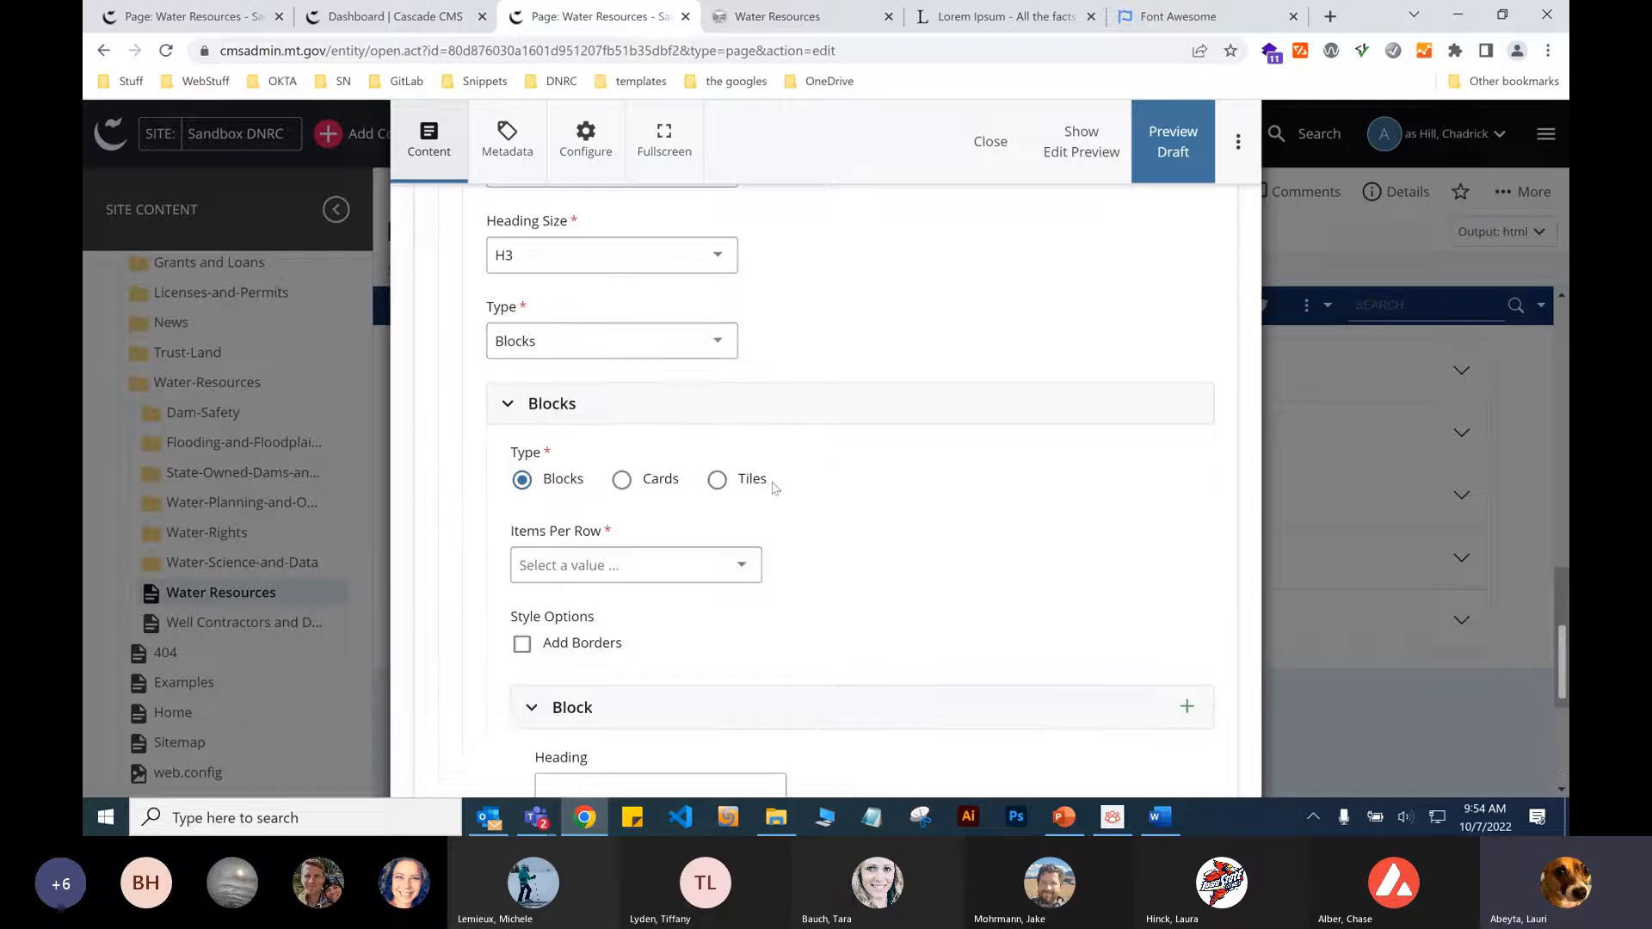
{"action": "scroll", "coordinate": [773, 488], "scroll_direction": "down", "scroll_amount": 1}
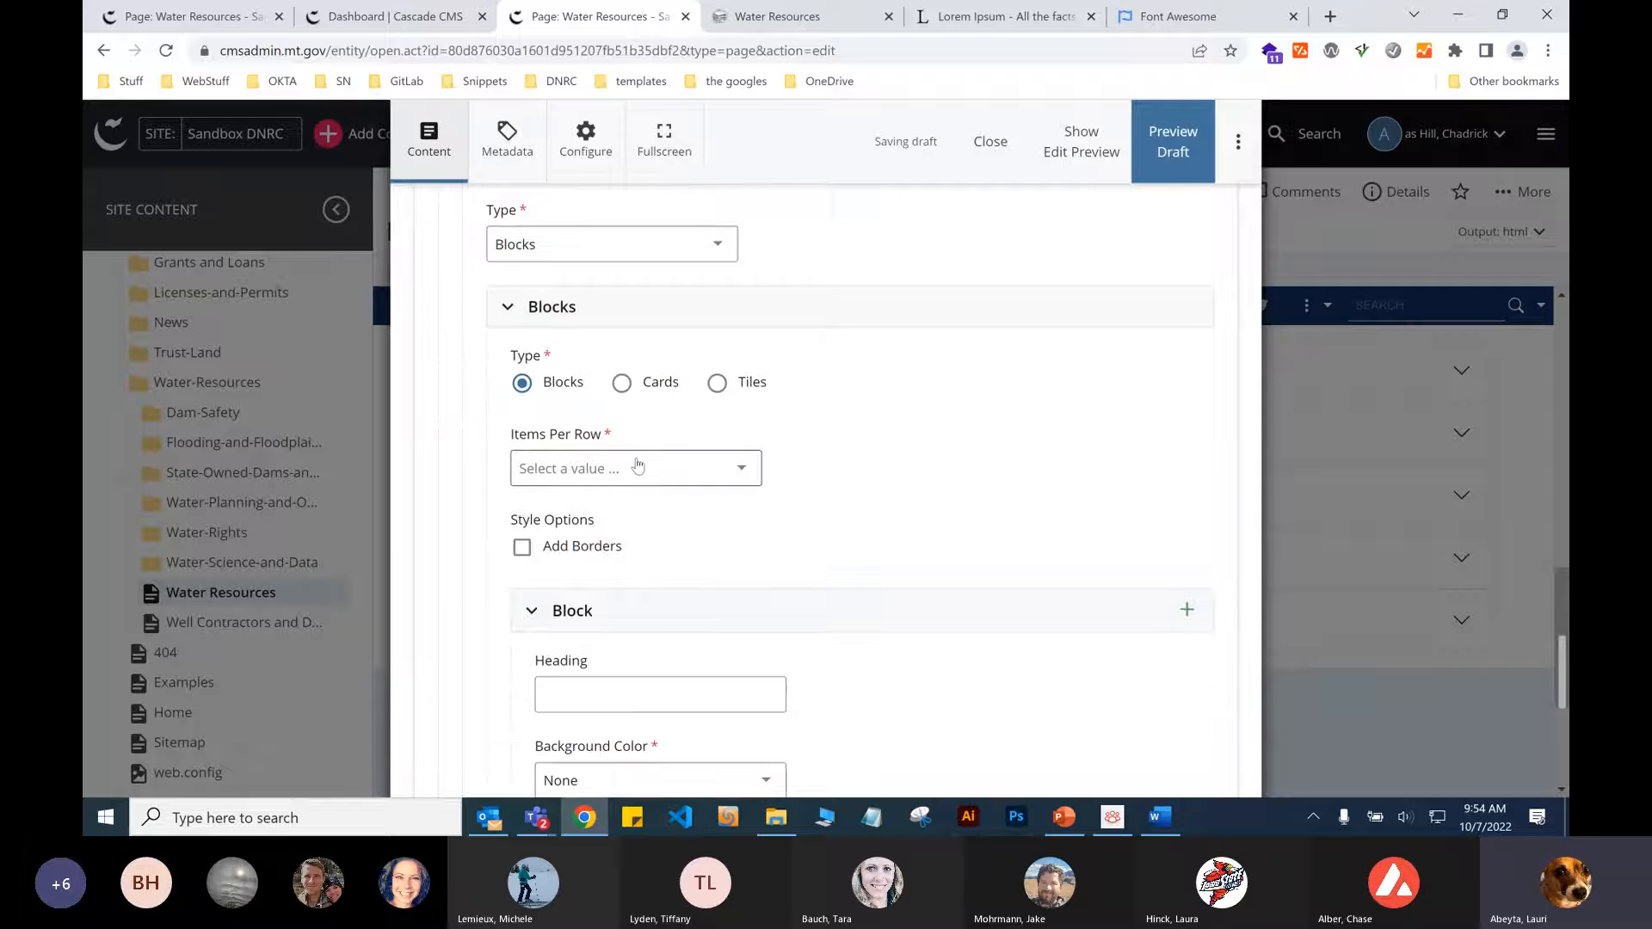
{"action": "scroll", "coordinate": [742, 469], "scroll_direction": "up", "scroll_amount": 5}
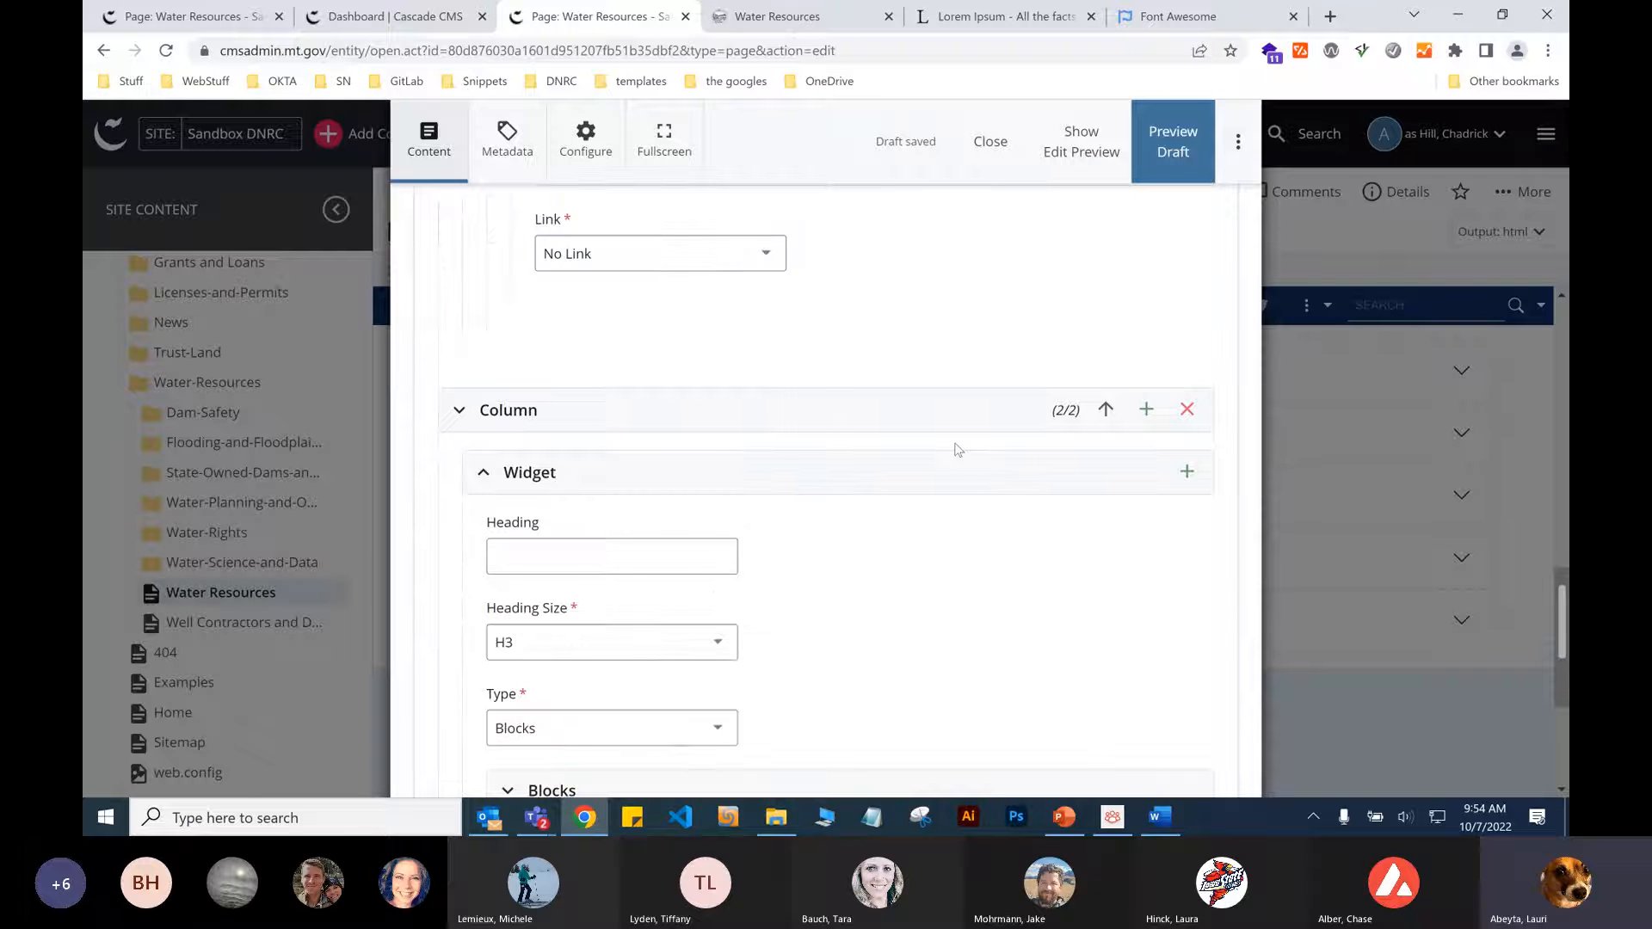
Delete the row's second column and add a second block to the first column's Blocks widget.
{"action": "left_click", "coordinate": [1188, 408]}
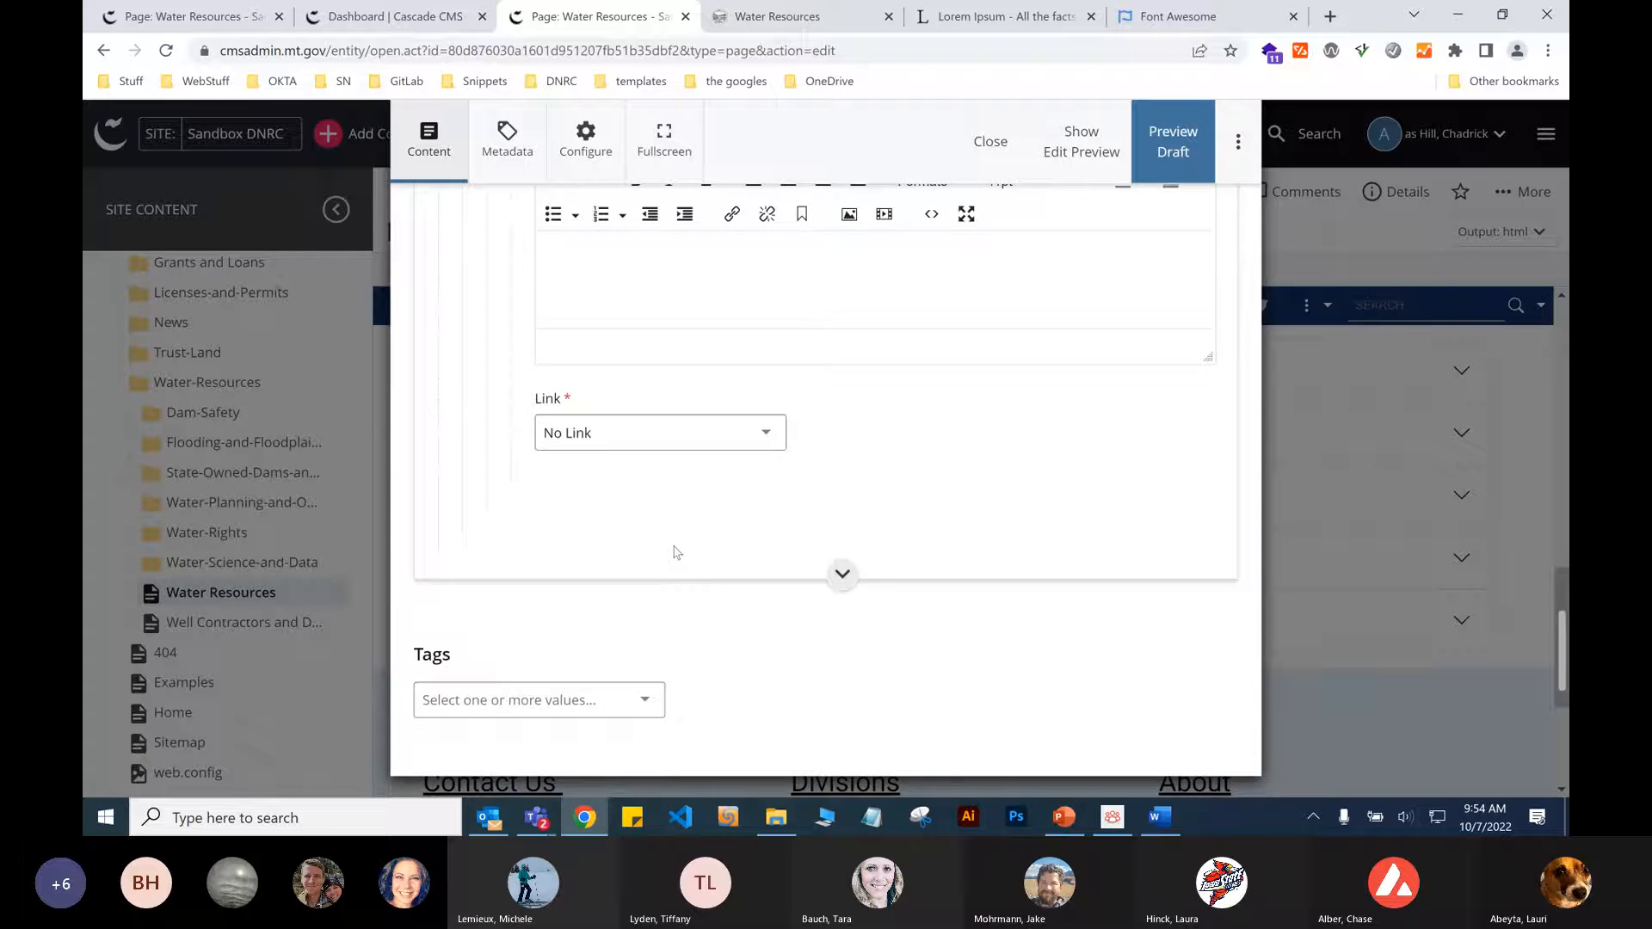
{"action": "scroll", "coordinate": [675, 550], "scroll_direction": "up", "scroll_amount": 6}
{"action": "scroll", "coordinate": [676, 546], "scroll_direction": "up", "scroll_amount": 2}
{"action": "scroll", "coordinate": [676, 546], "scroll_direction": "up", "scroll_amount": 1}
{"action": "scroll", "coordinate": [678, 552], "scroll_direction": "down", "scroll_amount": 1}
{"action": "scroll", "coordinate": [675, 552], "scroll_direction": "up", "scroll_amount": 4}
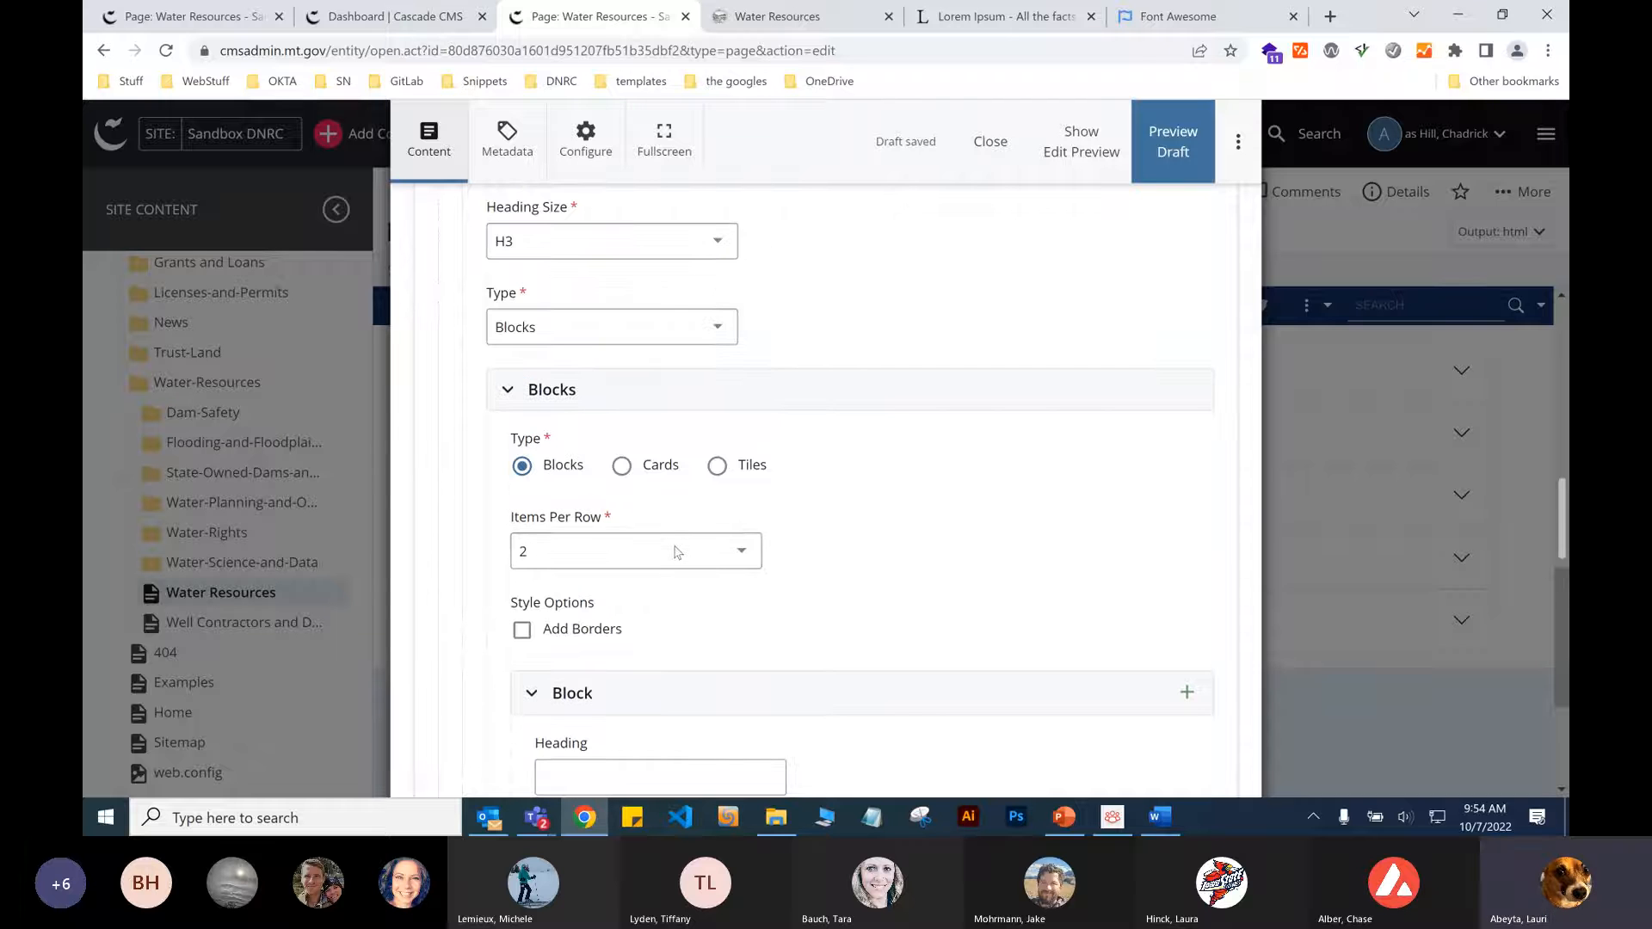
{"action": "scroll", "coordinate": [675, 551], "scroll_direction": "up", "scroll_amount": 2}
{"action": "scroll", "coordinate": [685, 549], "scroll_direction": "up", "scroll_amount": 1}
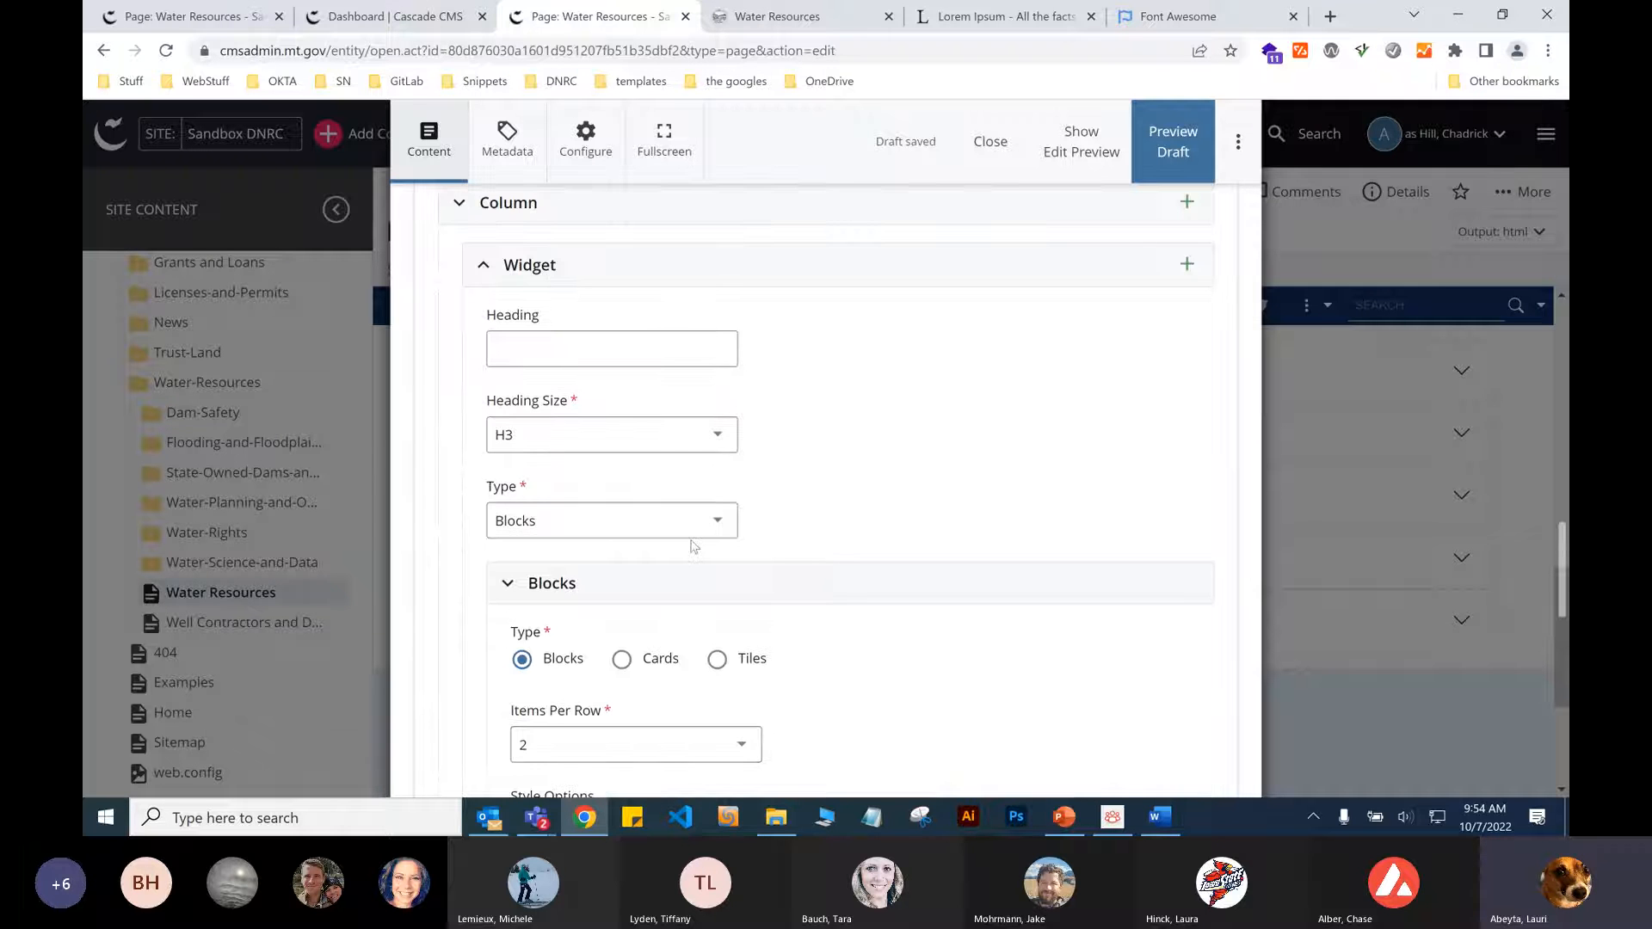
{"action": "scroll", "coordinate": [693, 546], "scroll_direction": "up", "scroll_amount": 1}
{"action": "scroll", "coordinate": [680, 525], "scroll_direction": "up", "scroll_amount": 2}
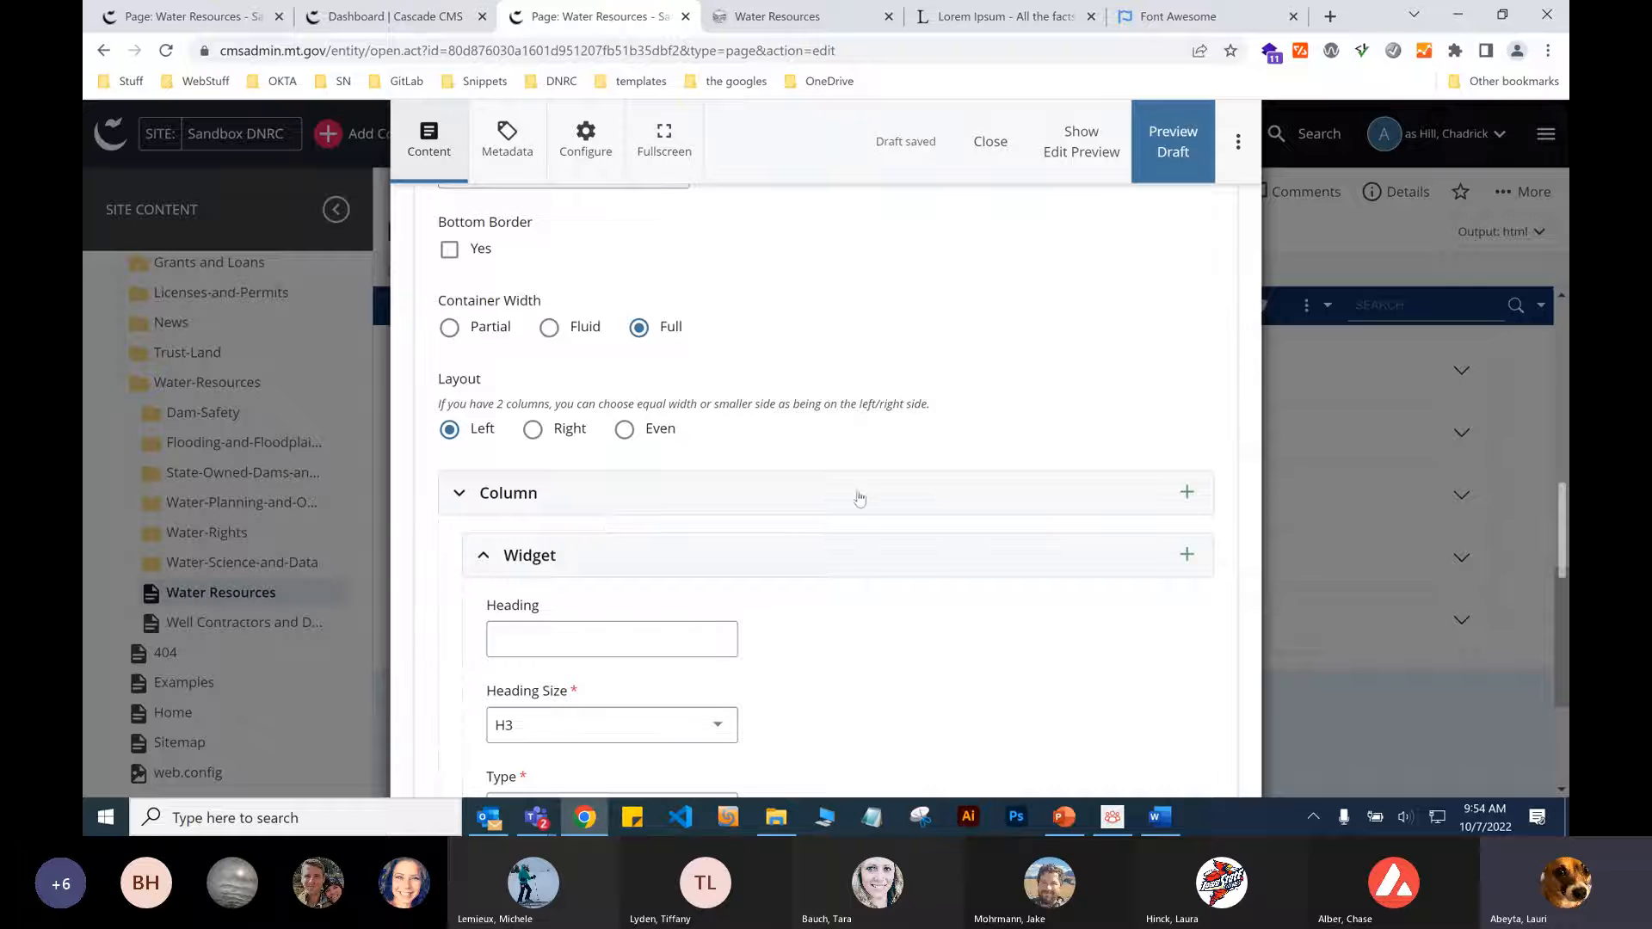
{"action": "scroll", "coordinate": [862, 503], "scroll_direction": "down", "scroll_amount": 1}
{"action": "scroll", "coordinate": [862, 504], "scroll_direction": "down", "scroll_amount": 6}
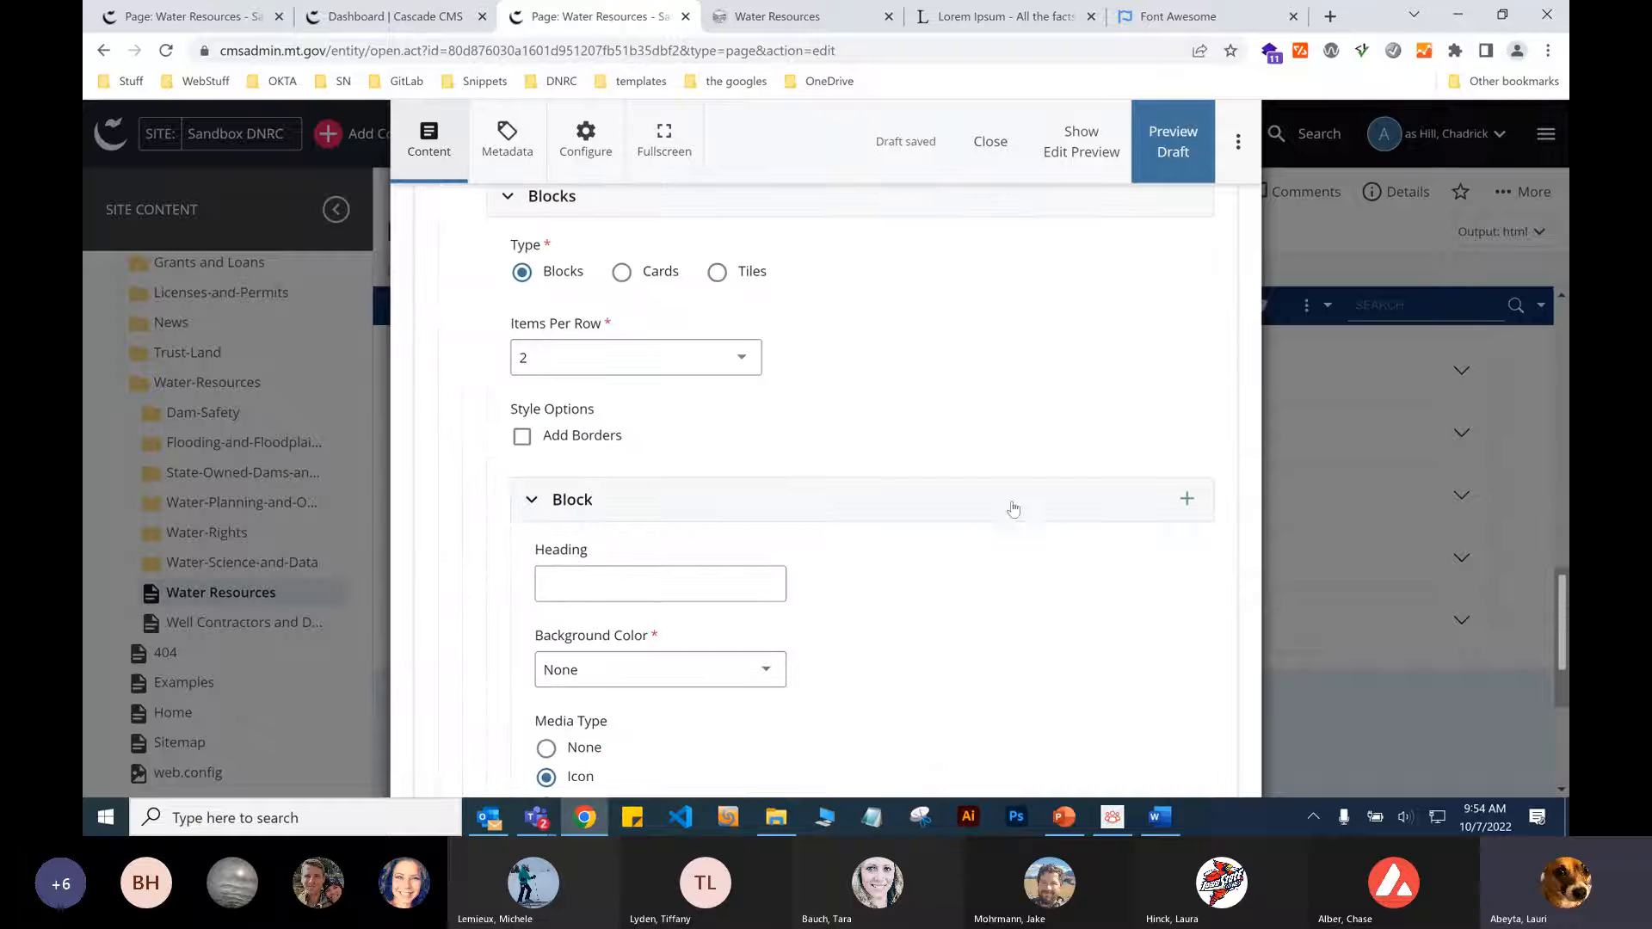
{"action": "left_click", "coordinate": [1184, 500]}
Paste the copied Lorem ipsum paragraph into the content of the first column's second block.
{"action": "scroll", "coordinate": [825, 607], "scroll_direction": "down", "scroll_amount": 5}
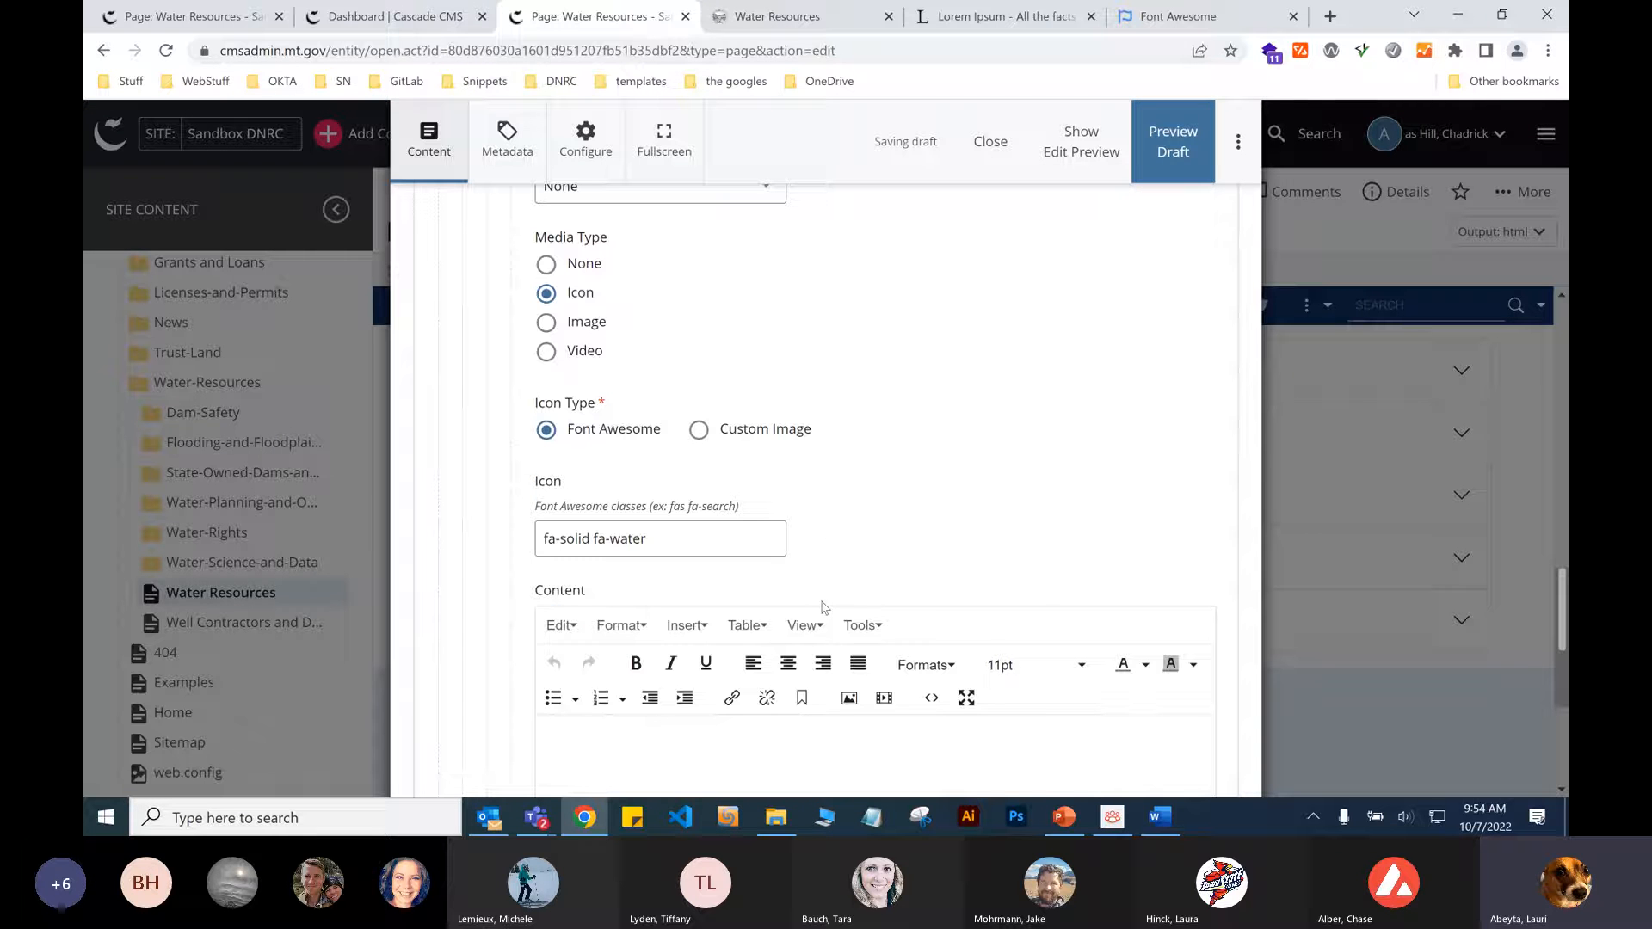
{"action": "scroll", "coordinate": [594, 273], "scroll_direction": "down", "scroll_amount": 8}
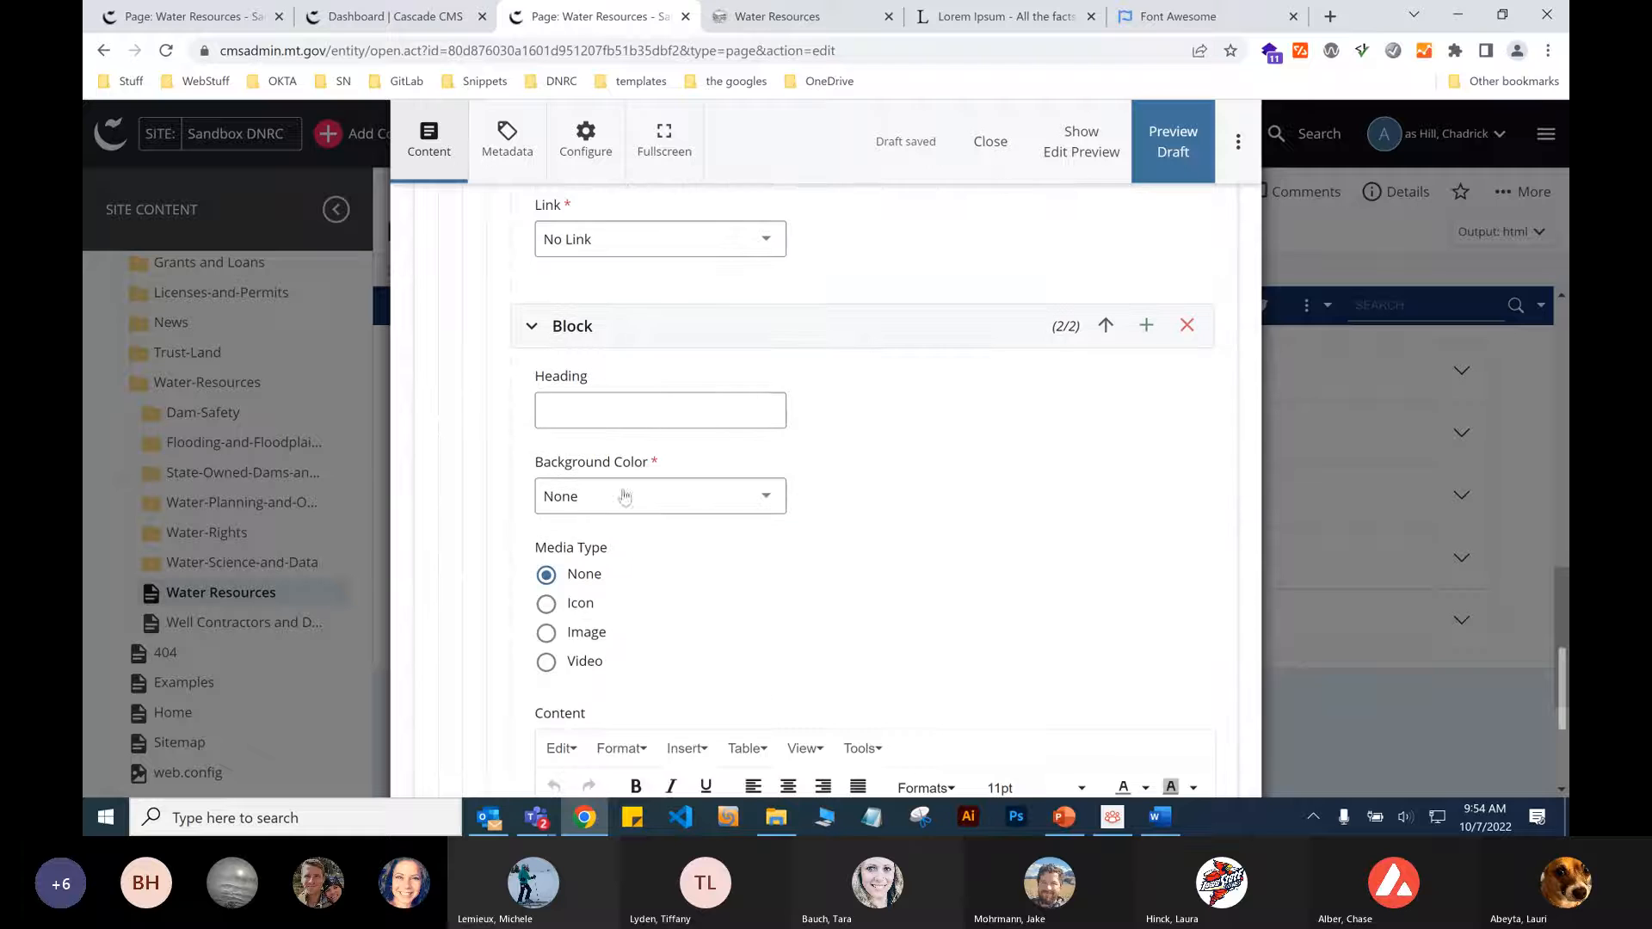
{"action": "scroll", "coordinate": [703, 557], "scroll_direction": "down", "scroll_amount": 5}
{"action": "left_click", "coordinate": [683, 465]}
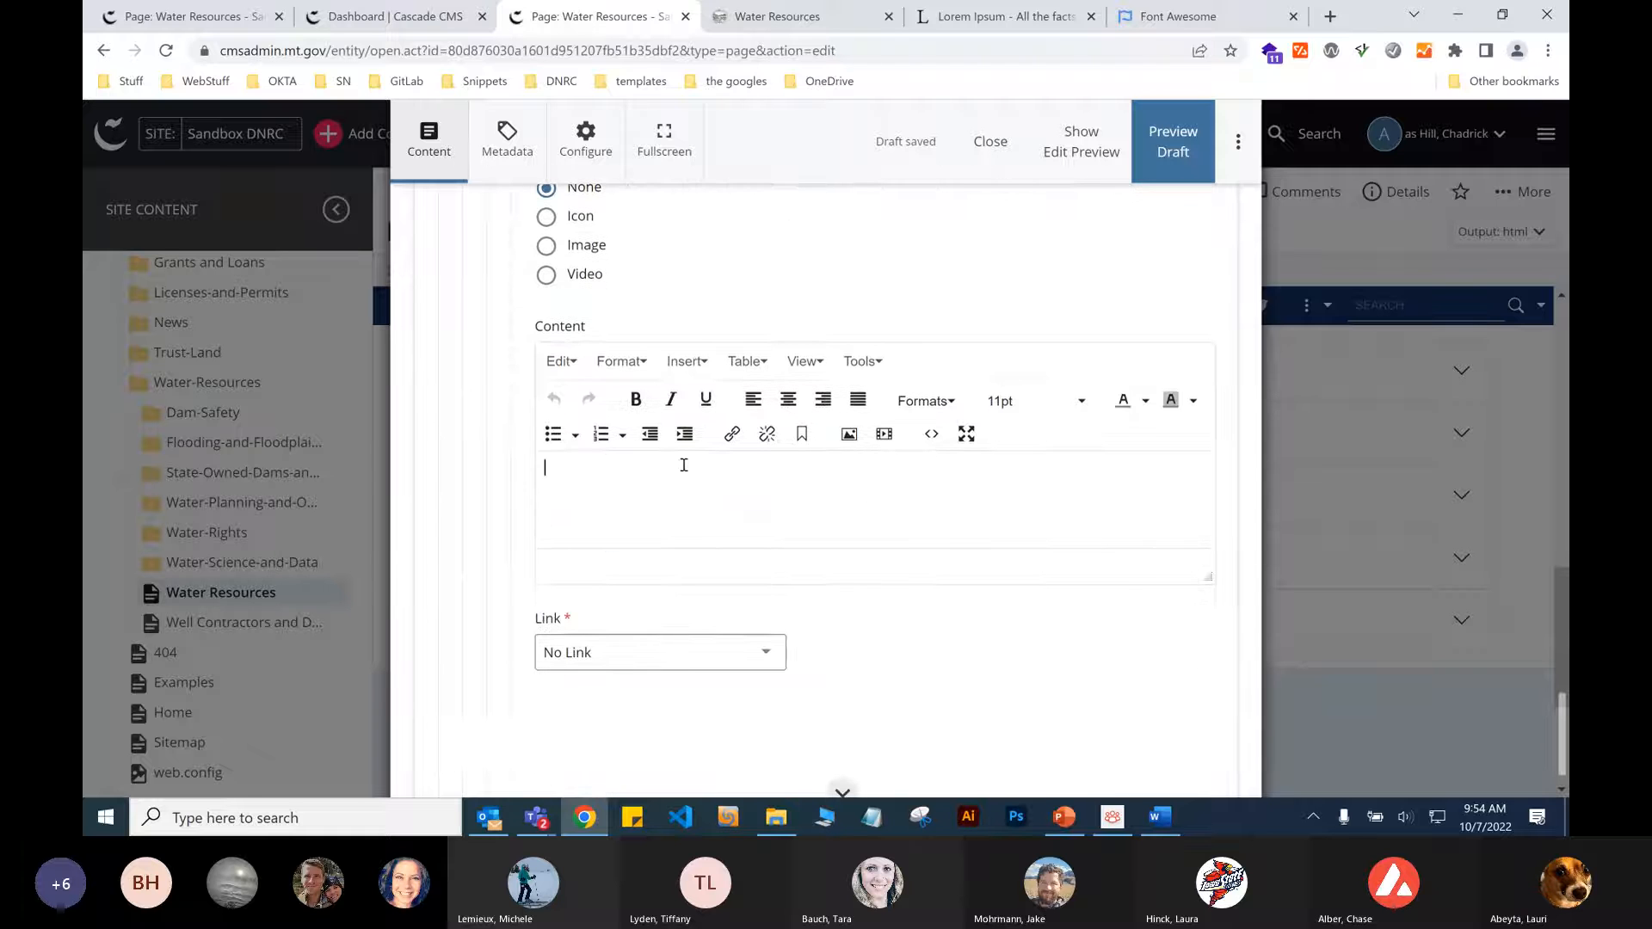
{"action": "type", "text": "Lorem ipsum dolor sit amet, consectetur adipiscing elit. Duis libero felis, faucibus a leo ac, malesuada volutpat ipsum. Quisque eu justo eu tortor dignissim elementum et ut quam. Nunc rhoncus hendrerit risus nec venenatis. Curabitur hendrerit venenatis orci, sit amet pellentesque orci malesuada varius. Suspendisse potenti. Duis interdum posuere ligula, vel luctus orci dictum ullamcorper. Proin urna nulla, dignissim dictum finibus ac, porttitor ut lectus. Mauris mattis molestie tellus eget auctor. Pellentesque at condimentum diam. Etiam justo enim, consectetur id arcu id, iaculis feugiat lorem. Maecenas id dignissim arcu, non ultricies nisl. Maecenas tempus felis augue, ut faucibus turpis commodo id. In non velit vel augue interdum vestibulum at eget augue. Etiam ut dui malesuada, malesuada nisi sit amet, commodo nulla."}
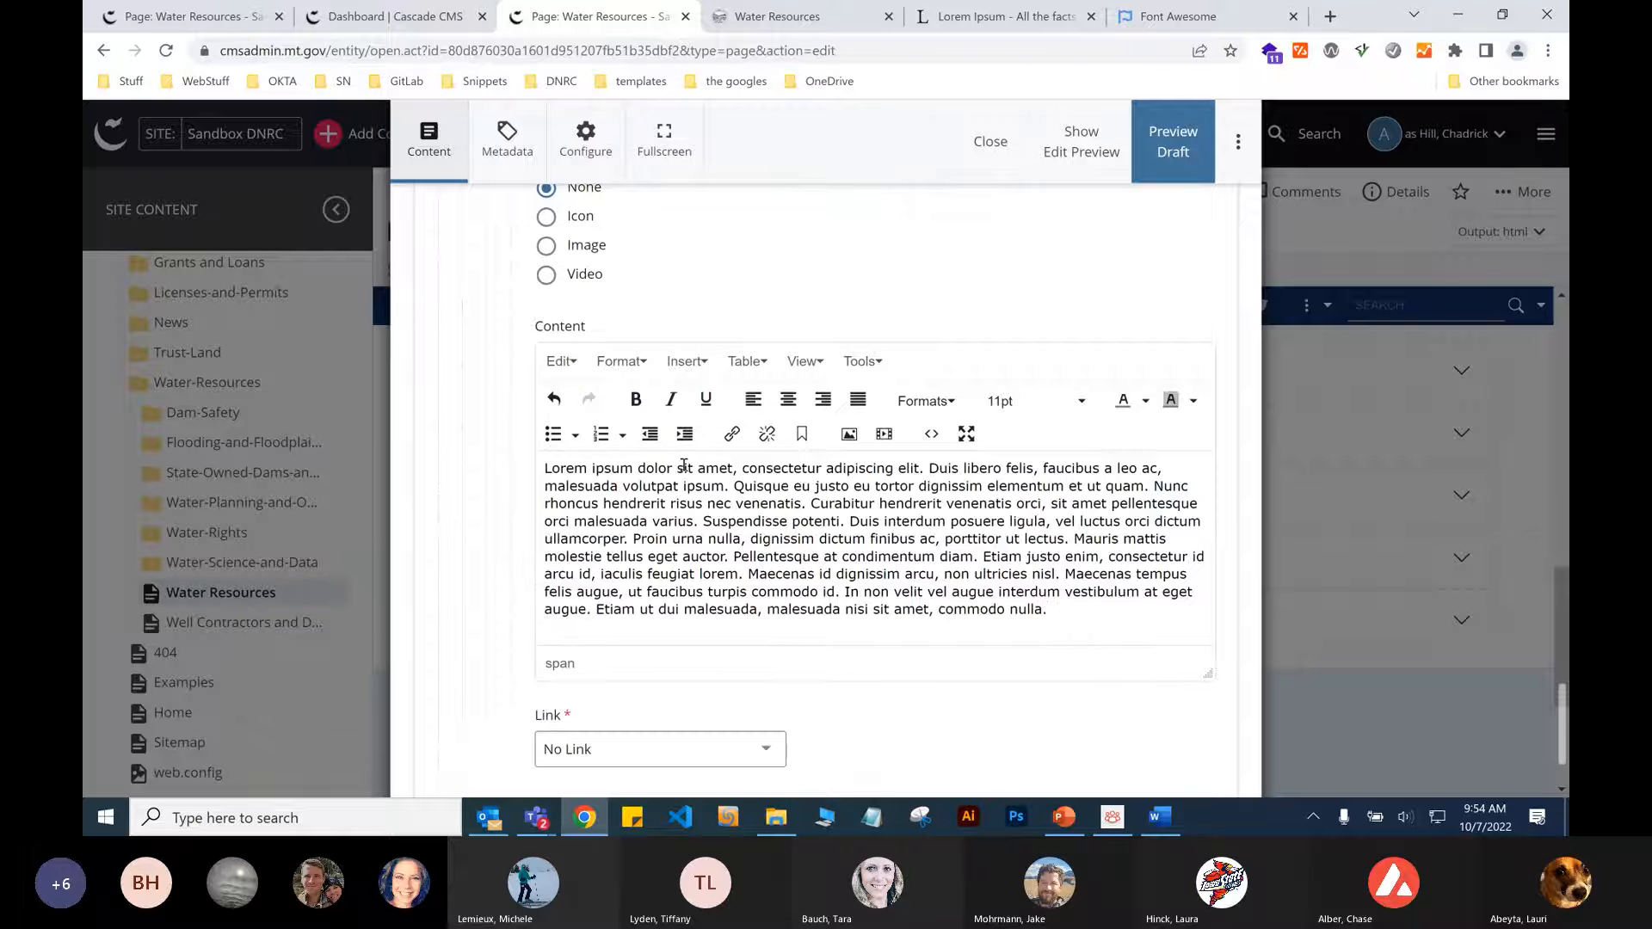
Add a second column to the row with the Left layout.
{"action": "scroll", "coordinate": [744, 529], "scroll_direction": "up", "scroll_amount": 14}
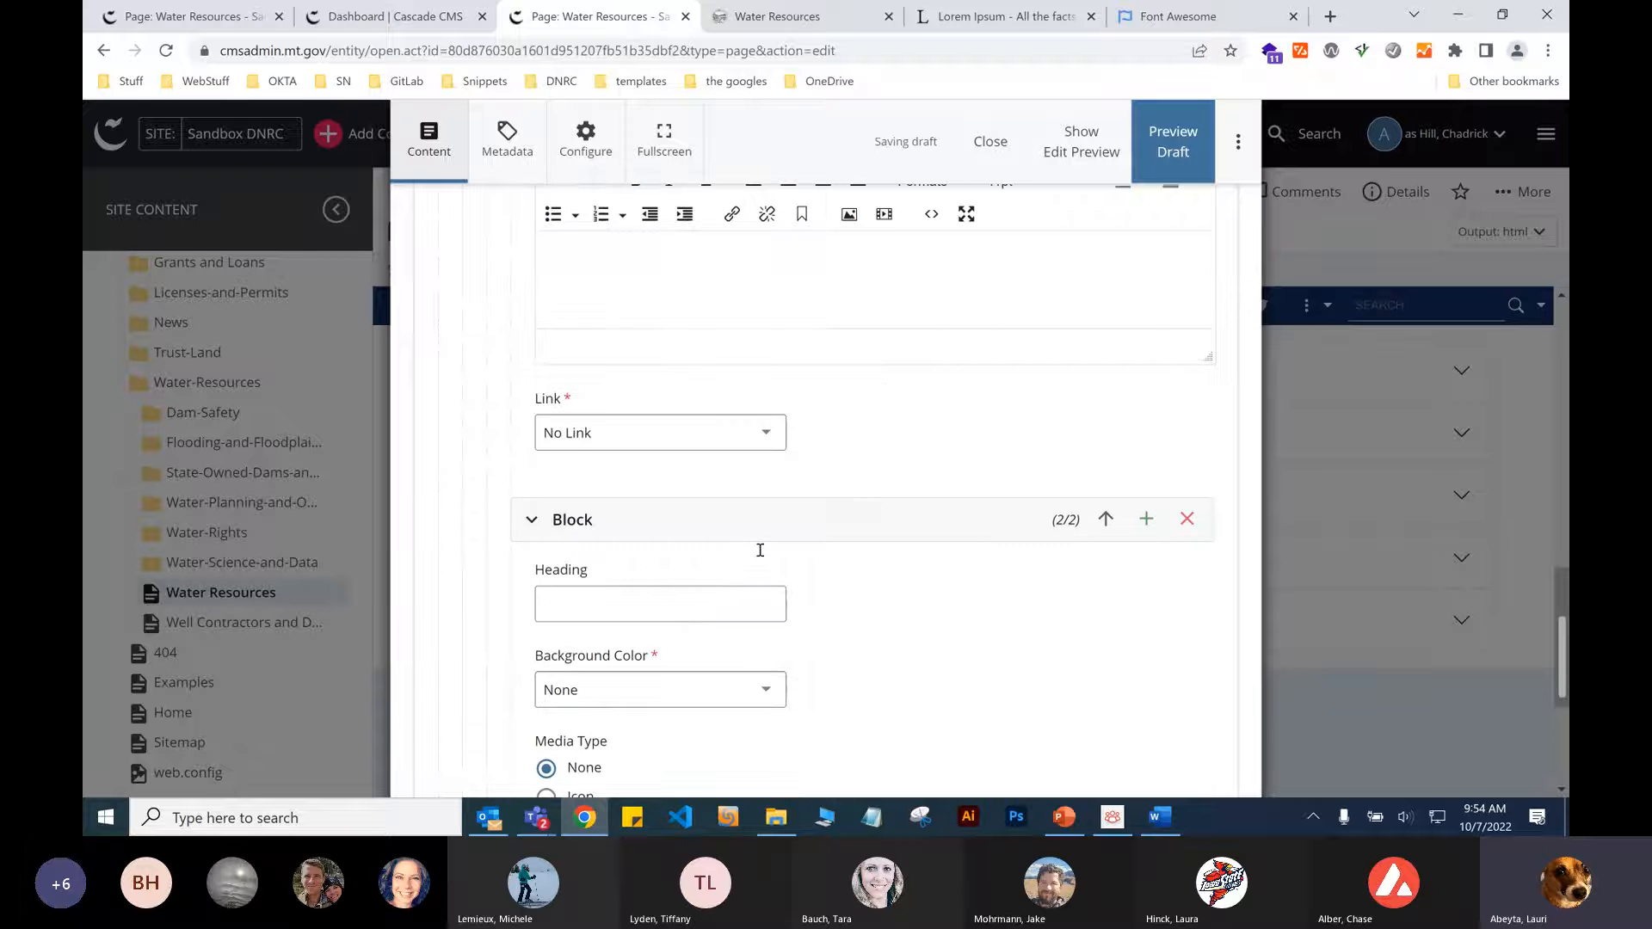
{"action": "scroll", "coordinate": [760, 557], "scroll_direction": "up", "scroll_amount": 5}
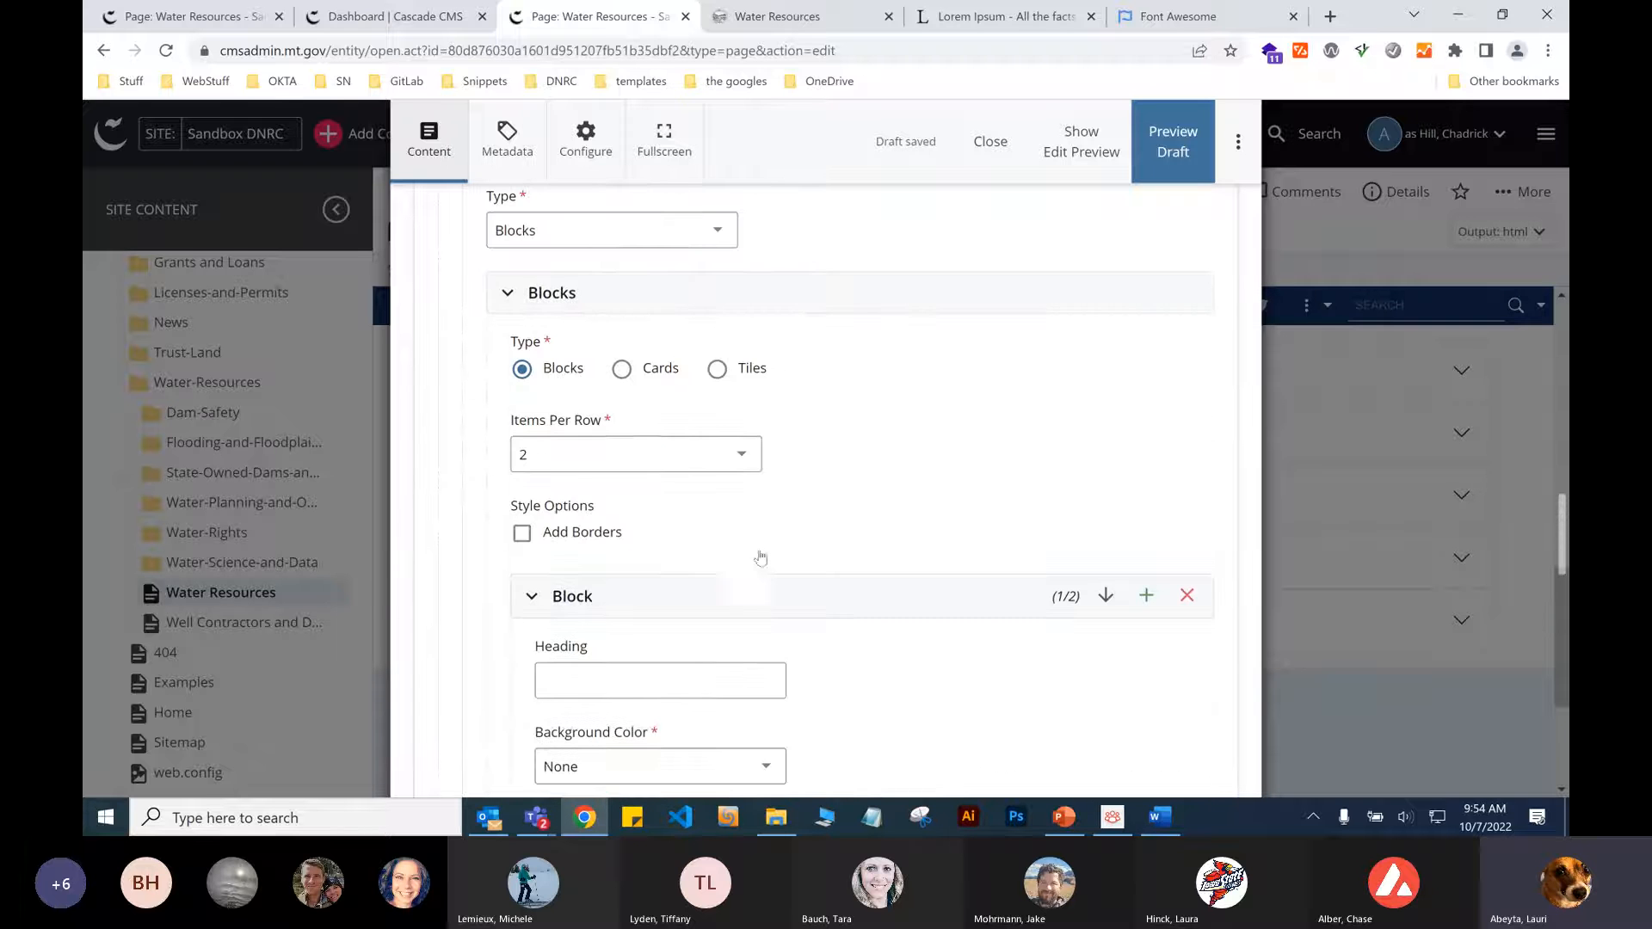
{"action": "scroll", "coordinate": [761, 557], "scroll_direction": "up", "scroll_amount": 5}
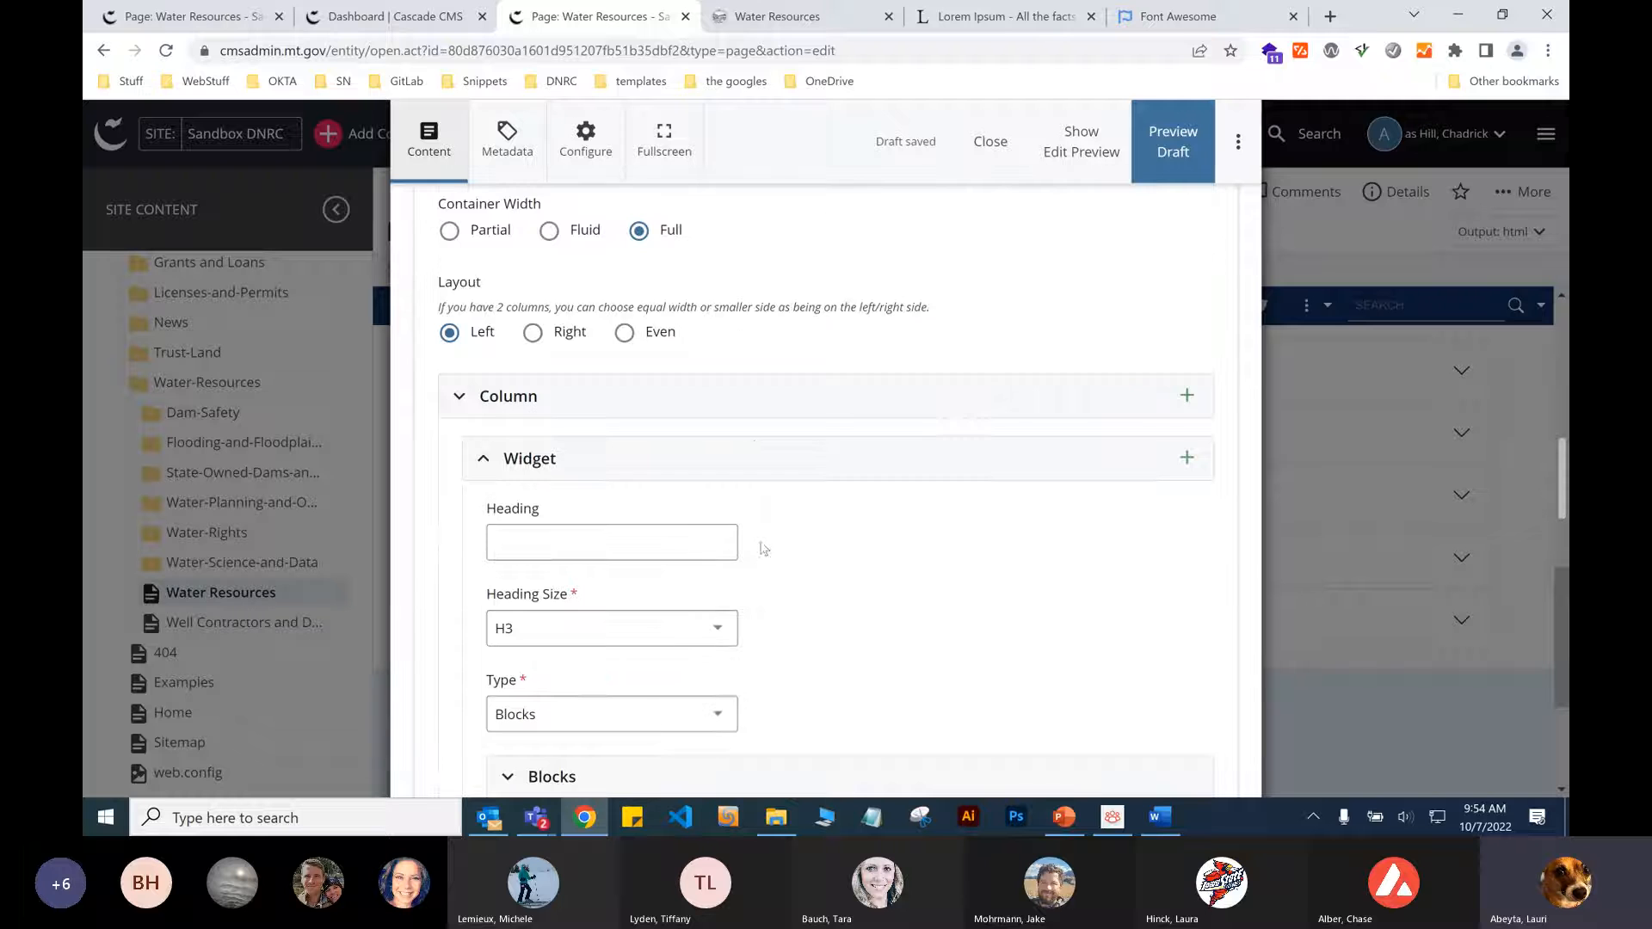
{"action": "left_click", "coordinate": [1186, 395]}
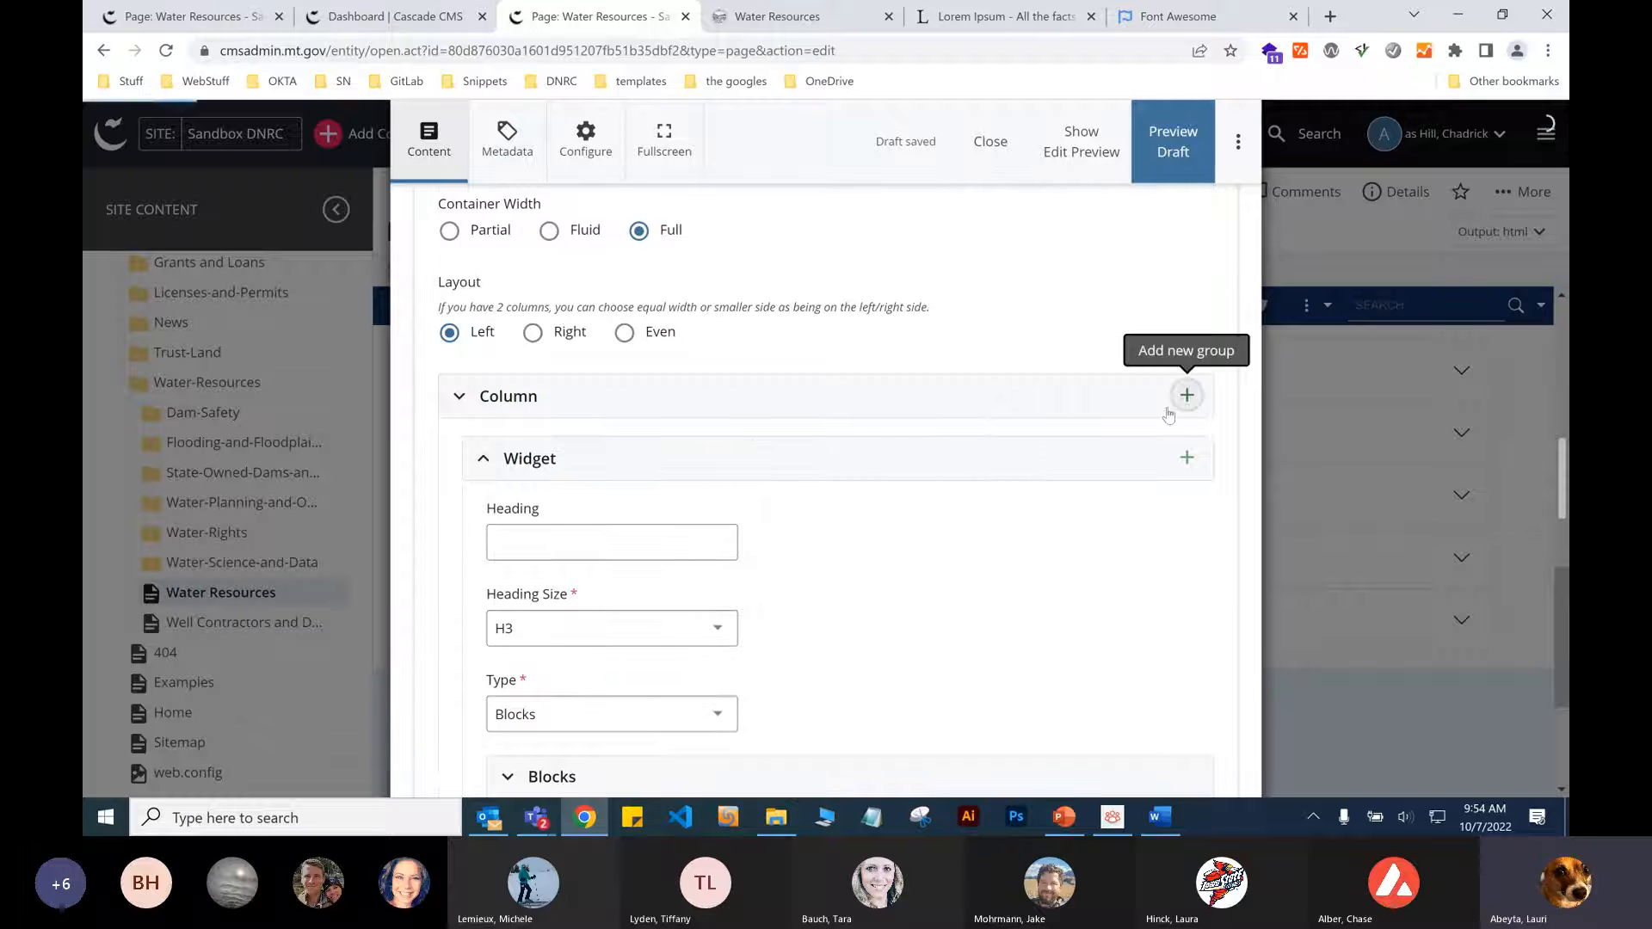
Set the second column's widget type to Blocks with 1 item per row.
{"action": "scroll", "coordinate": [928, 591], "scroll_direction": "down", "scroll_amount": 11}
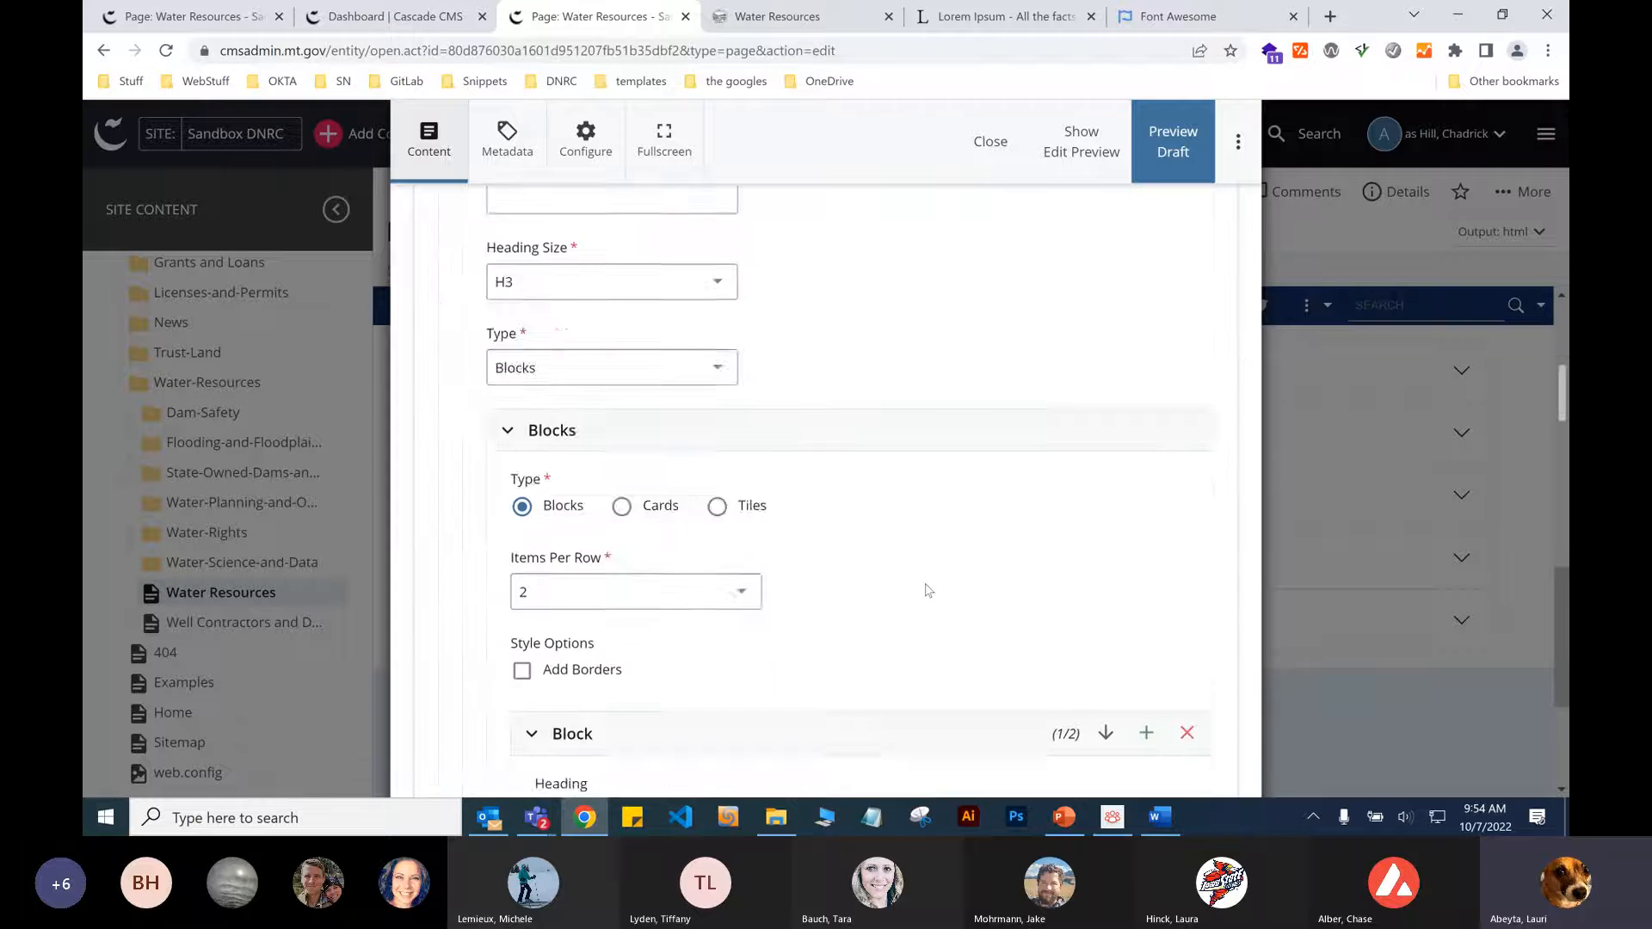
{"action": "scroll", "coordinate": [929, 591], "scroll_direction": "down", "scroll_amount": 10}
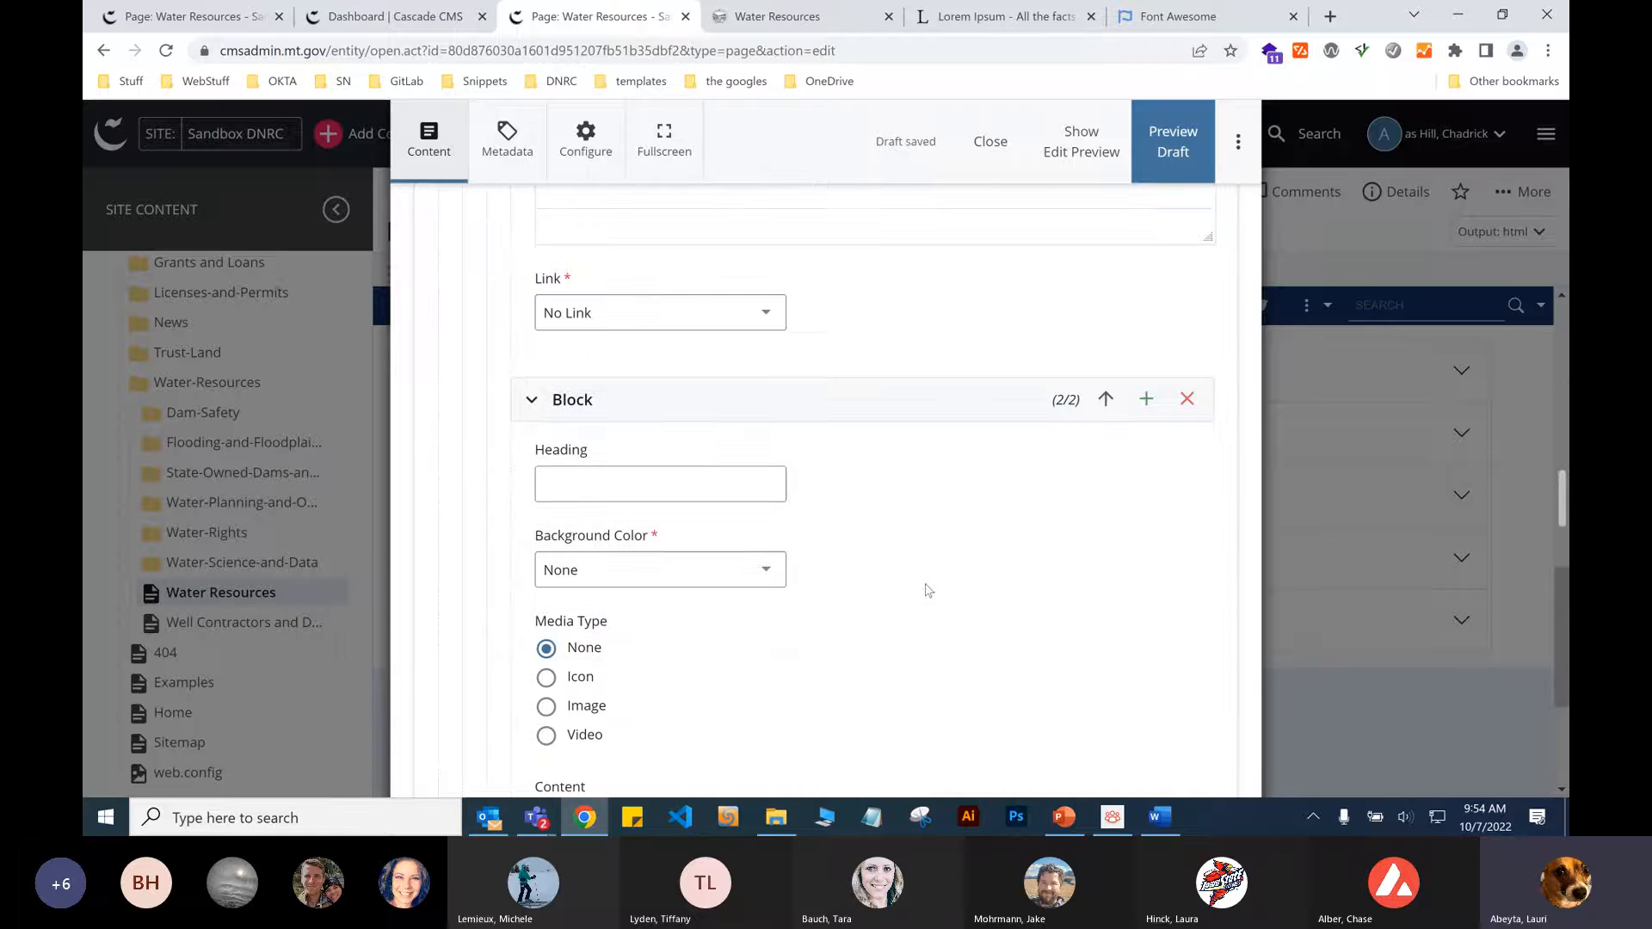
{"action": "scroll", "coordinate": [929, 591], "scroll_direction": "down", "scroll_amount": 5}
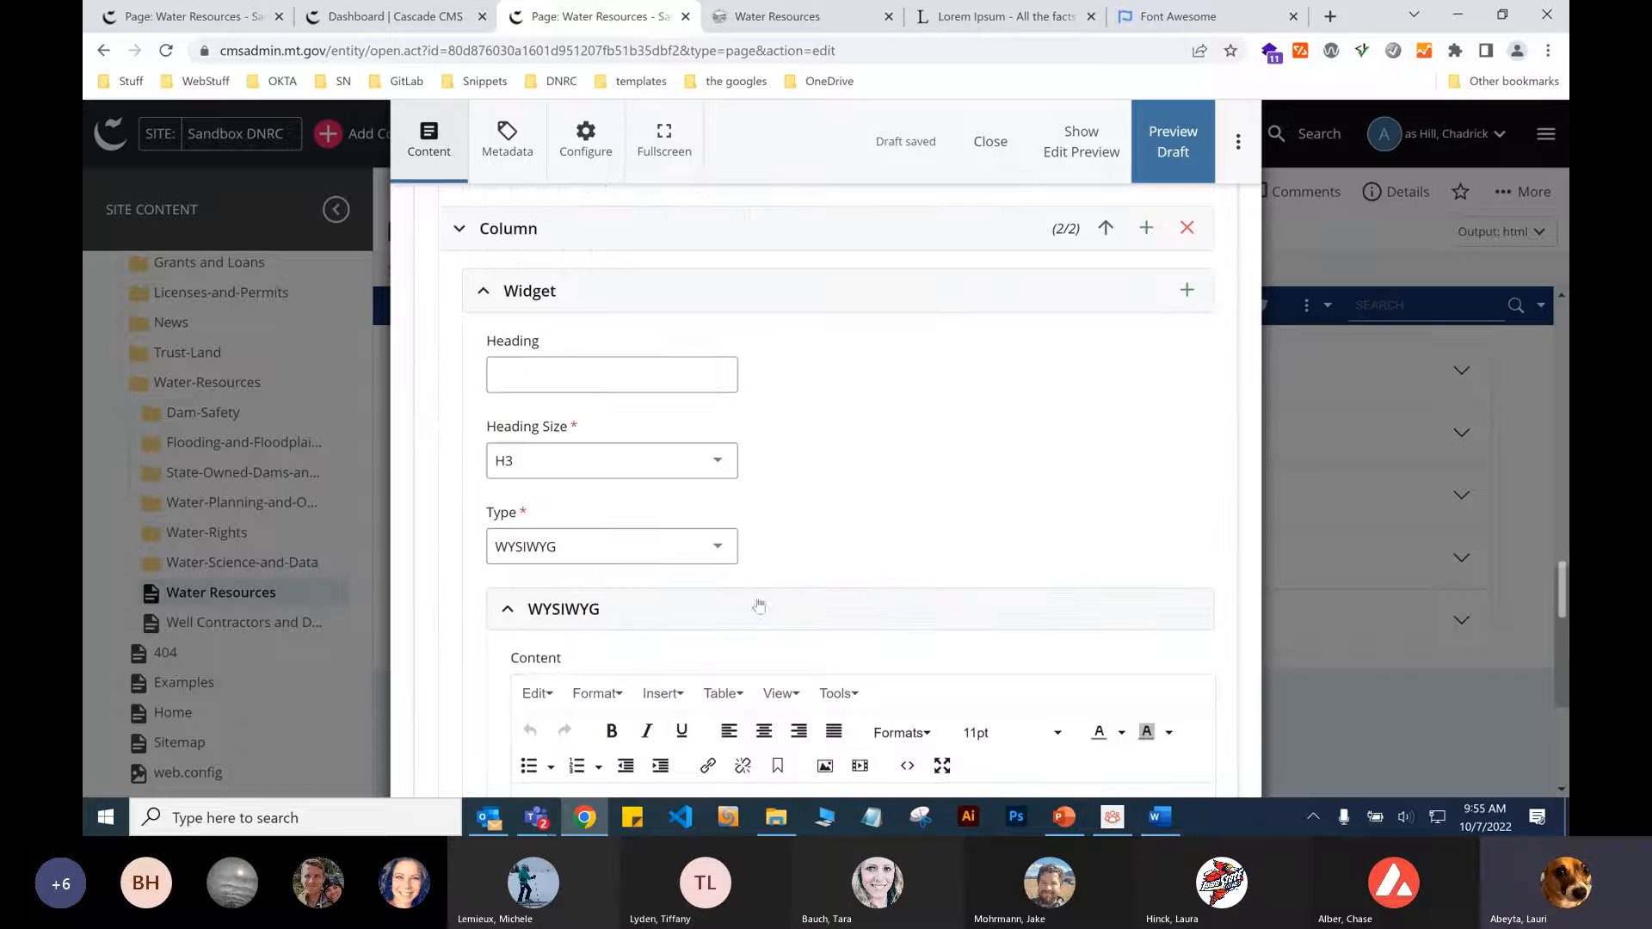
{"action": "scroll", "coordinate": [759, 606], "scroll_direction": "down", "scroll_amount": 5}
{"action": "scroll", "coordinate": [779, 593], "scroll_direction": "up", "scroll_amount": 8}
{"action": "scroll", "coordinate": [783, 597], "scroll_direction": "up", "scroll_amount": 2}
{"action": "scroll", "coordinate": [783, 596], "scroll_direction": "down", "scroll_amount": 5}
{"action": "left_click", "coordinate": [654, 597]}
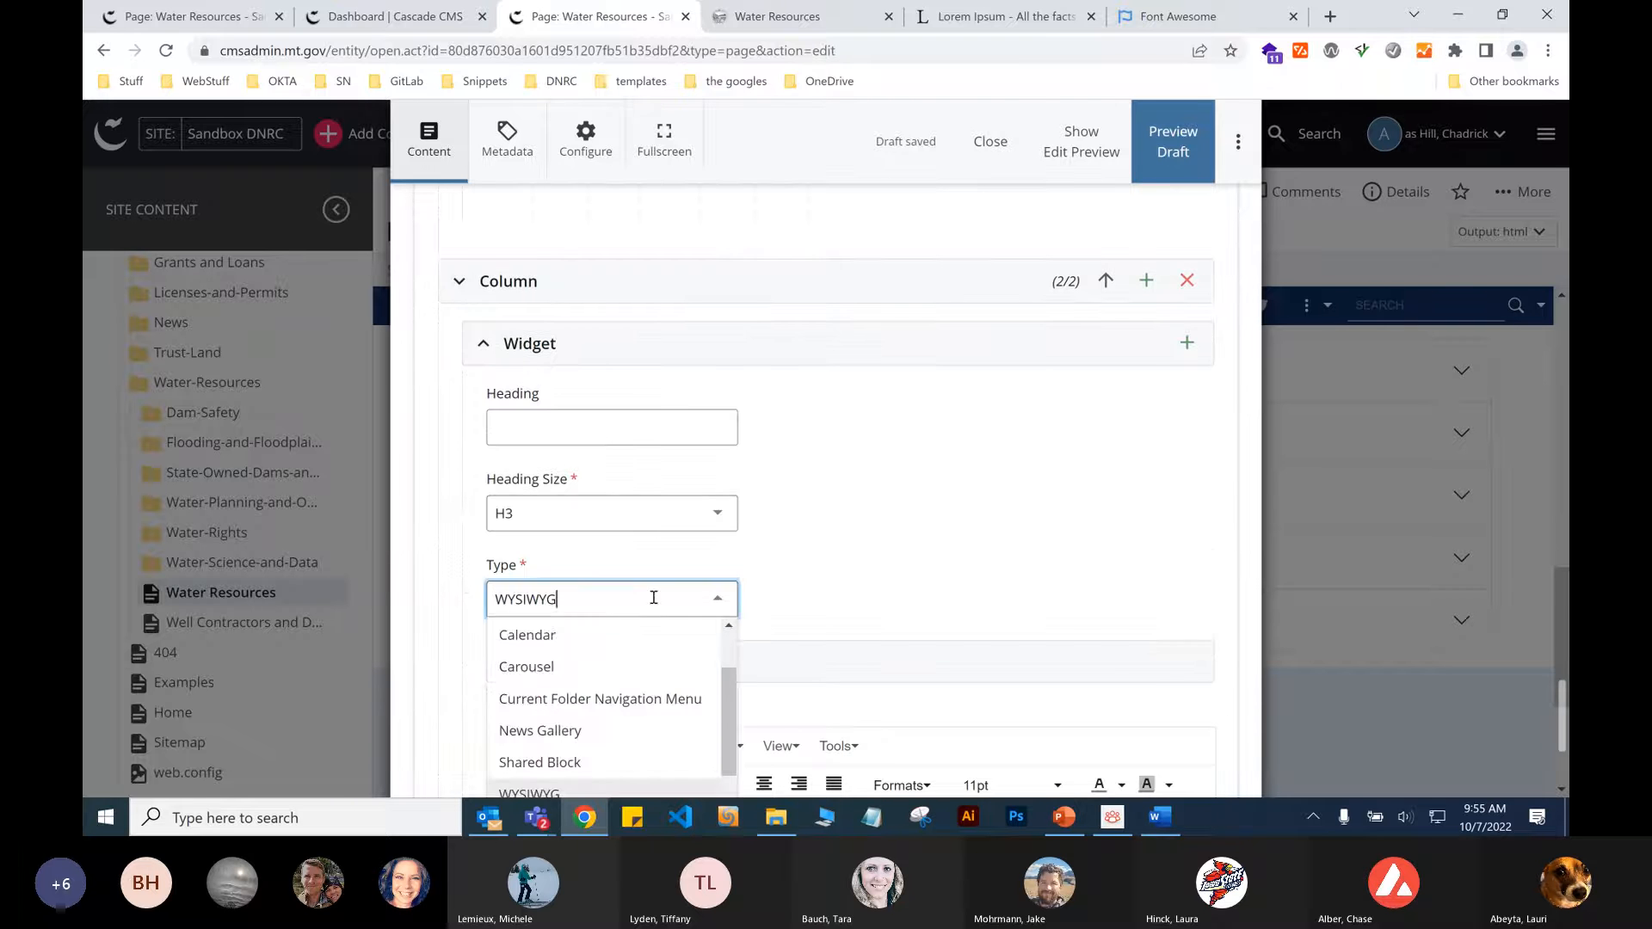
{"action": "scroll", "coordinate": [654, 597], "scroll_direction": "down", "scroll_amount": 1}
{"action": "scroll", "coordinate": [620, 468], "scroll_direction": "down", "scroll_amount": 2}
{"action": "scroll", "coordinate": [621, 444], "scroll_direction": "up", "scroll_amount": 2}
{"action": "left_click", "coordinate": [599, 383]}
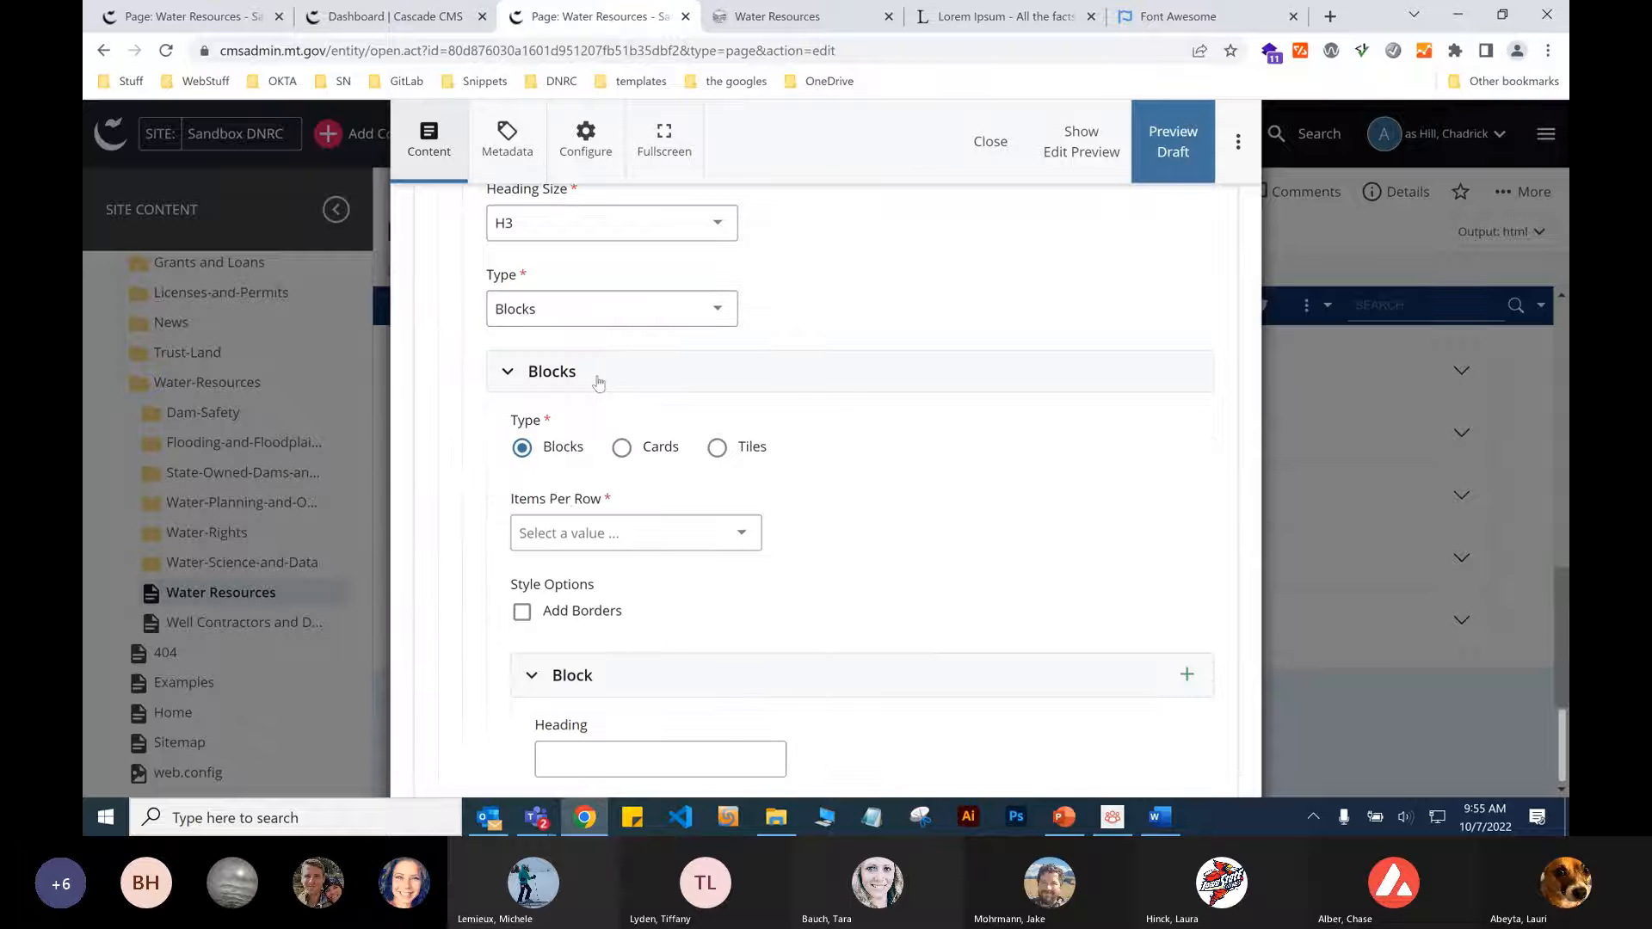
{"action": "left_click", "coordinate": [589, 524]}
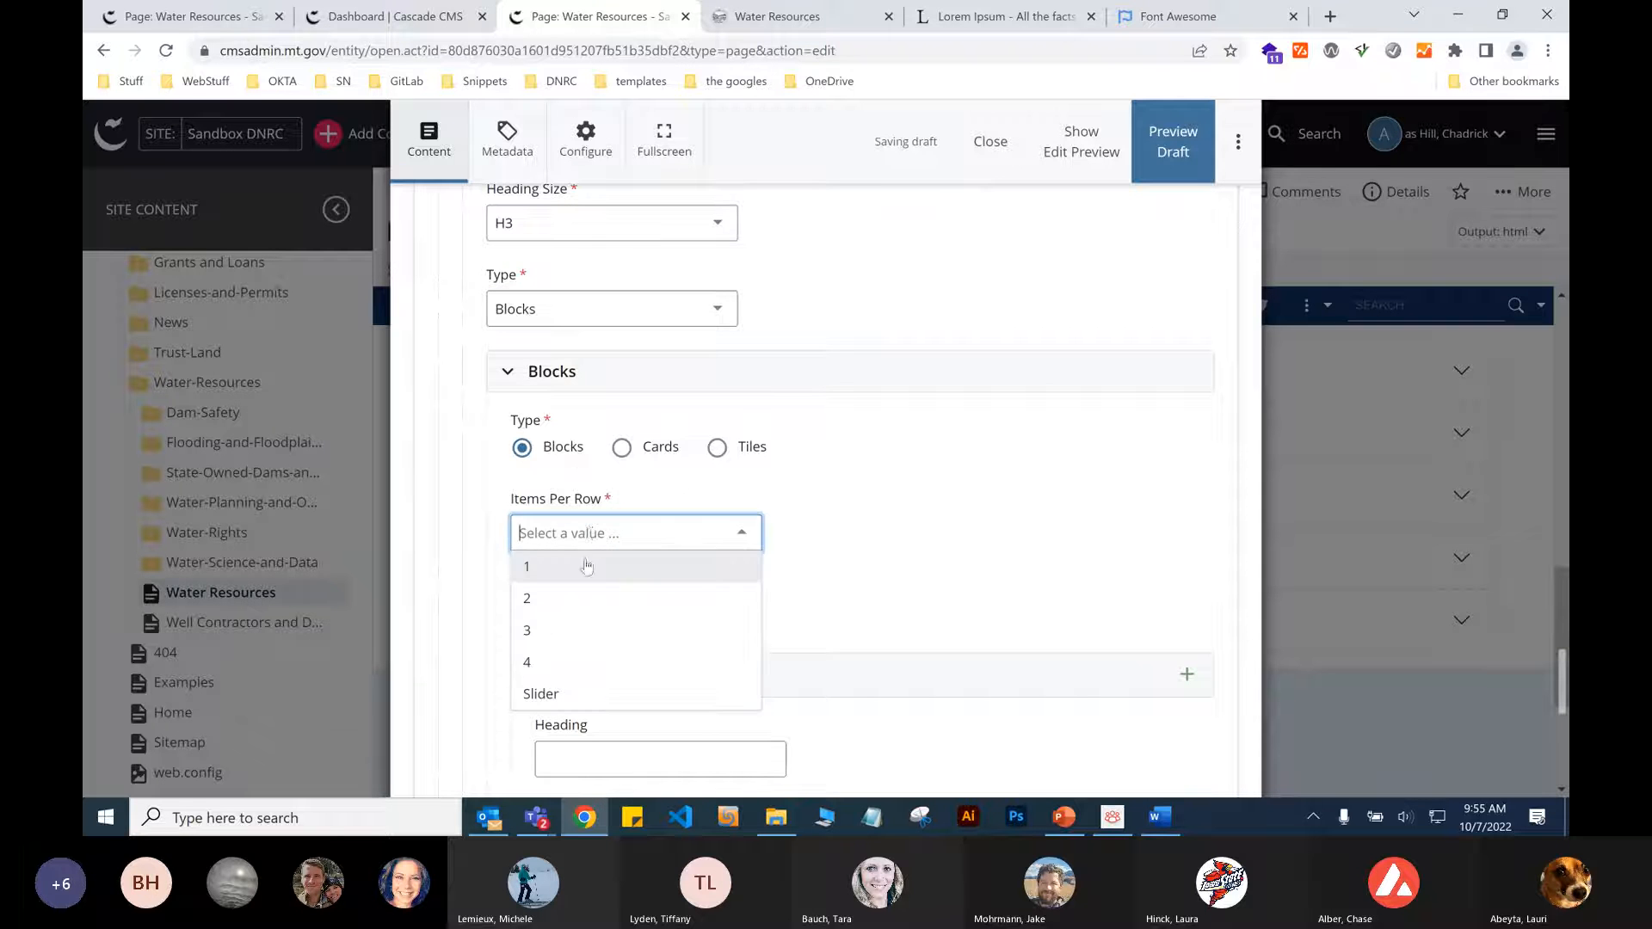
{"action": "left_click", "coordinate": [588, 561]}
Paste the Lorem ipsum paragraph into the content of the second column's block.
{"action": "scroll", "coordinate": [769, 543], "scroll_direction": "down", "scroll_amount": 2}
{"action": "scroll", "coordinate": [769, 544], "scroll_direction": "down", "scroll_amount": 5}
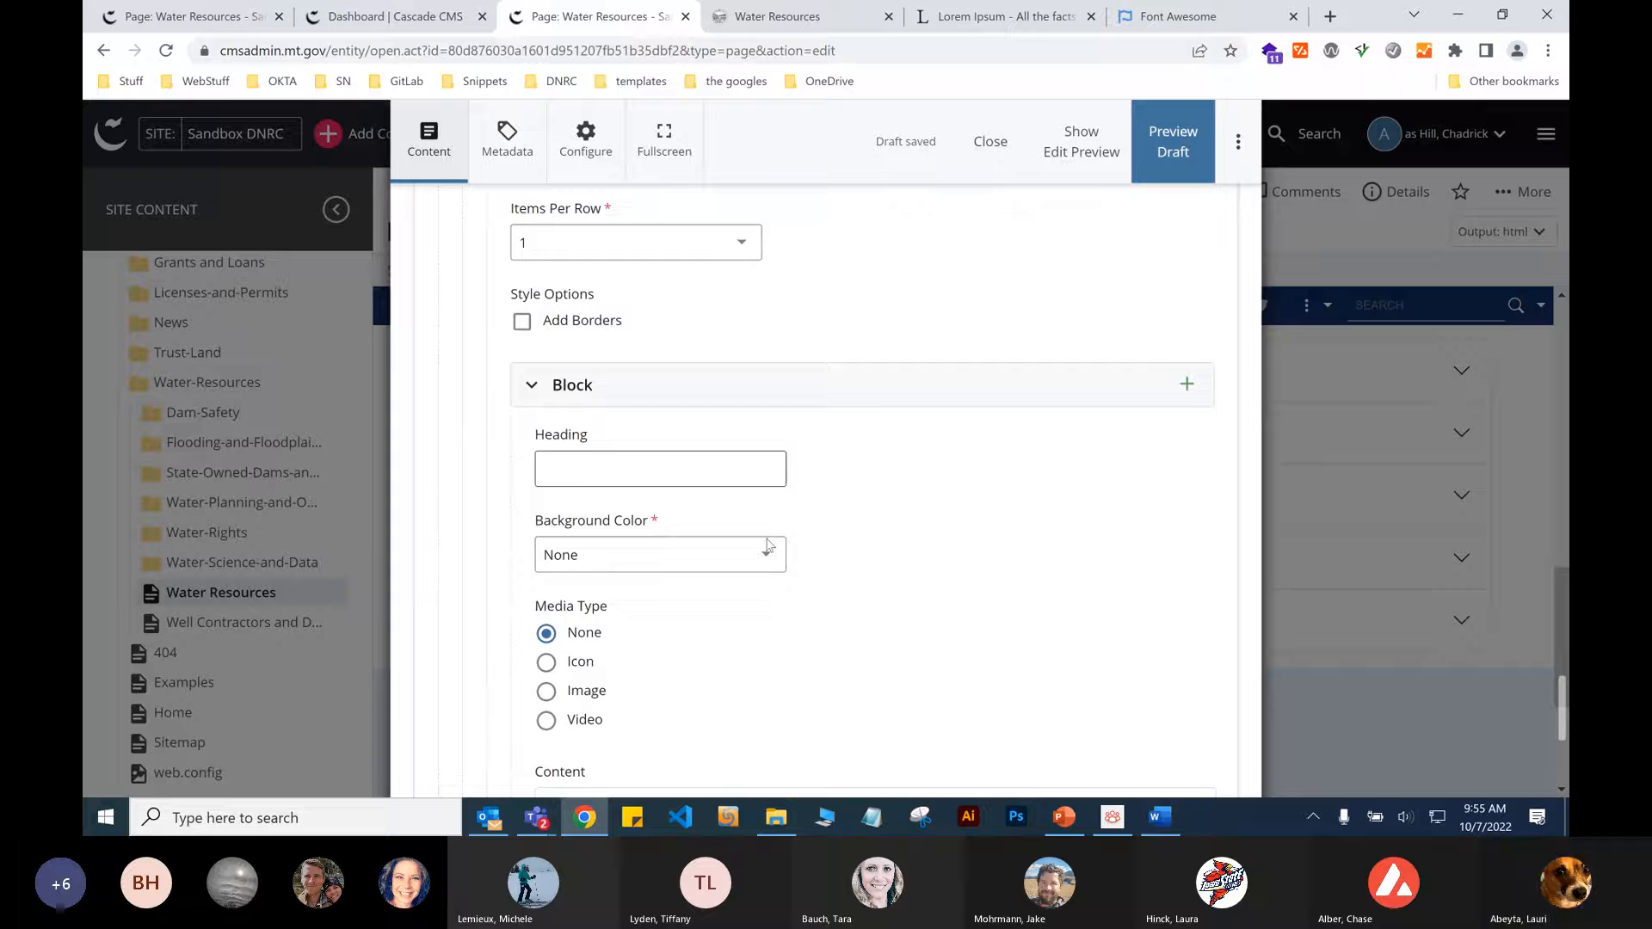
{"action": "left_click", "coordinate": [714, 579]}
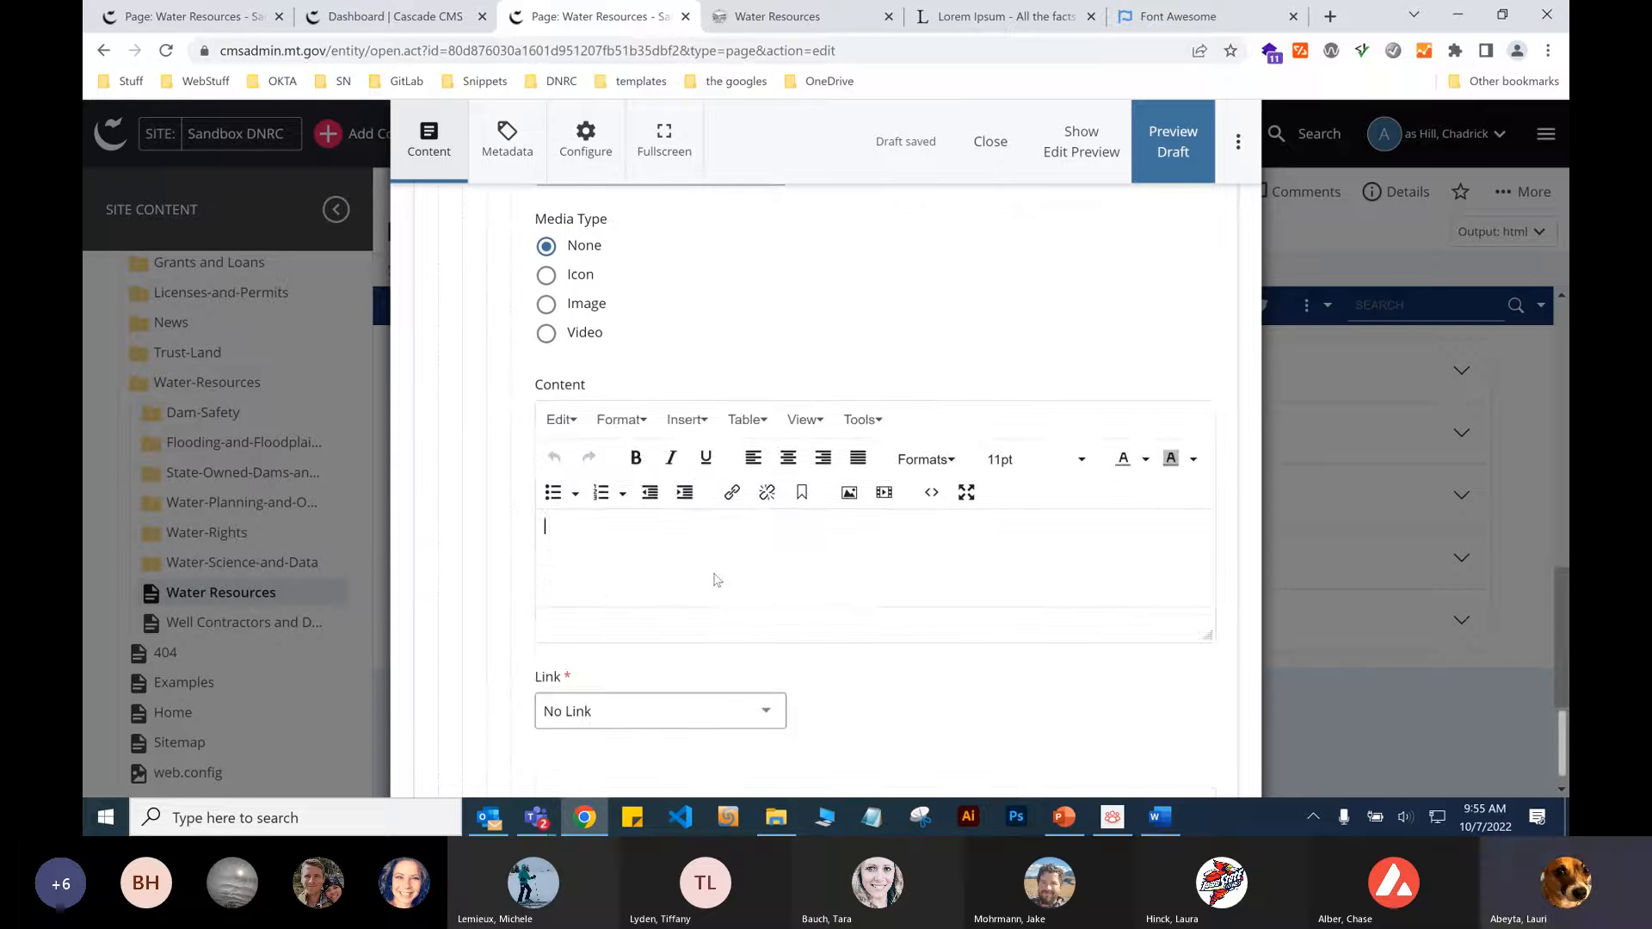
{"action": "key", "text": "ctrl+v"}
Submit the page changes with the comment "Added Row.", leaving the reported misspellings set to Ignore.
{"action": "scroll", "coordinate": [714, 579], "scroll_direction": "up", "scroll_amount": 6}
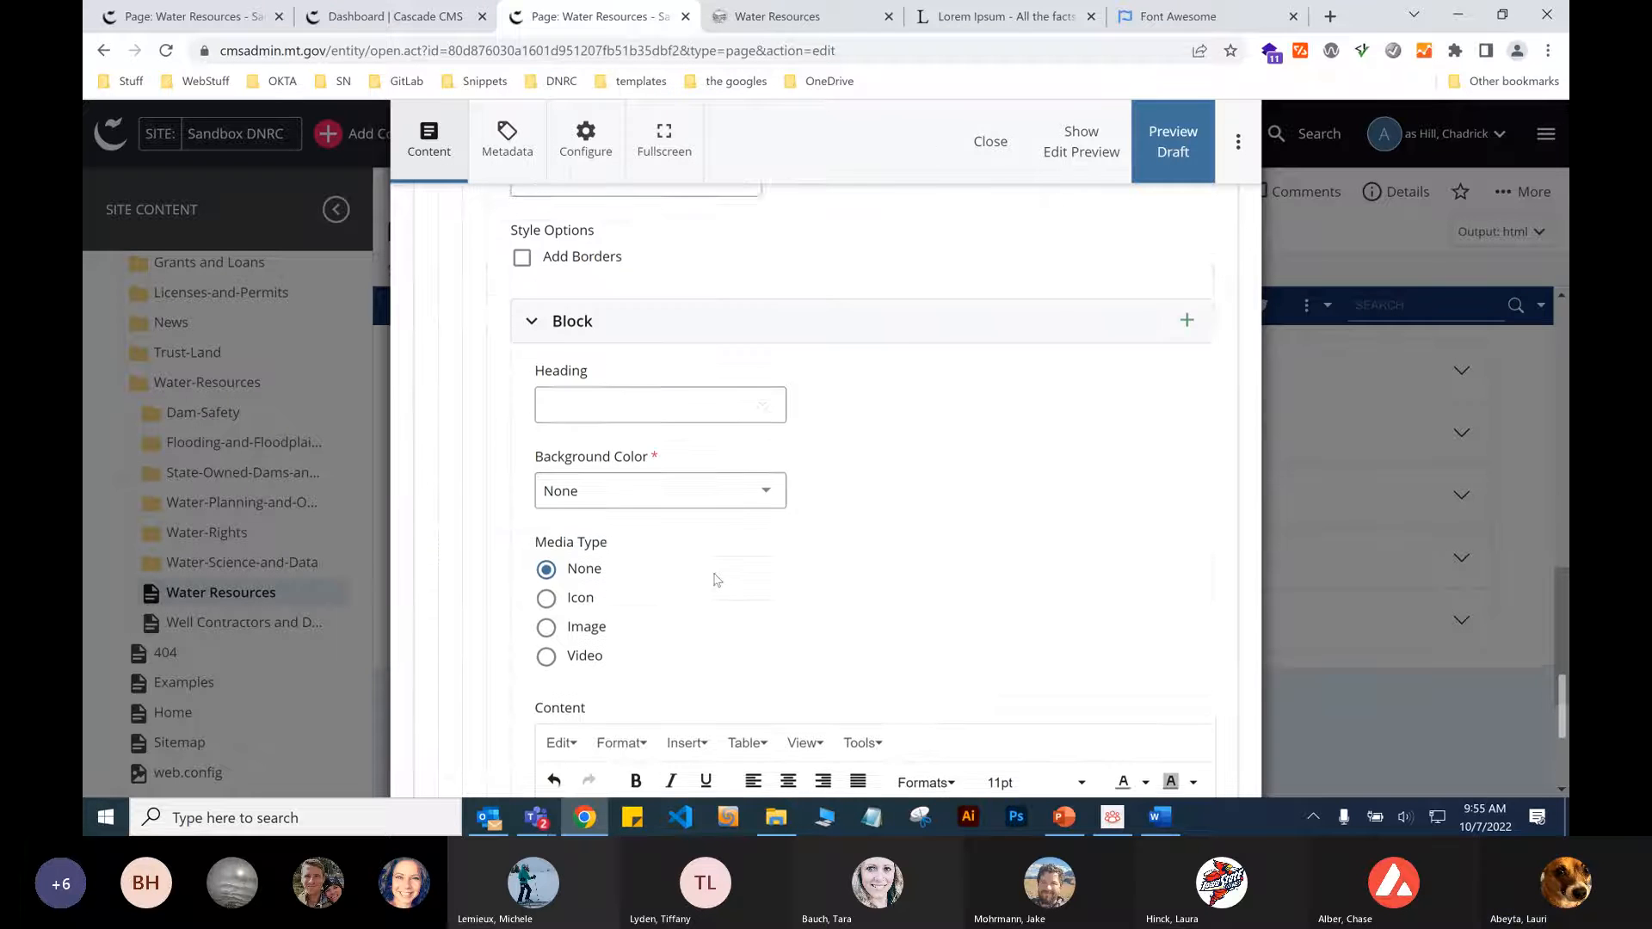
{"action": "left_click", "coordinate": [1238, 141]}
{"action": "type", "text": "Added Row."}
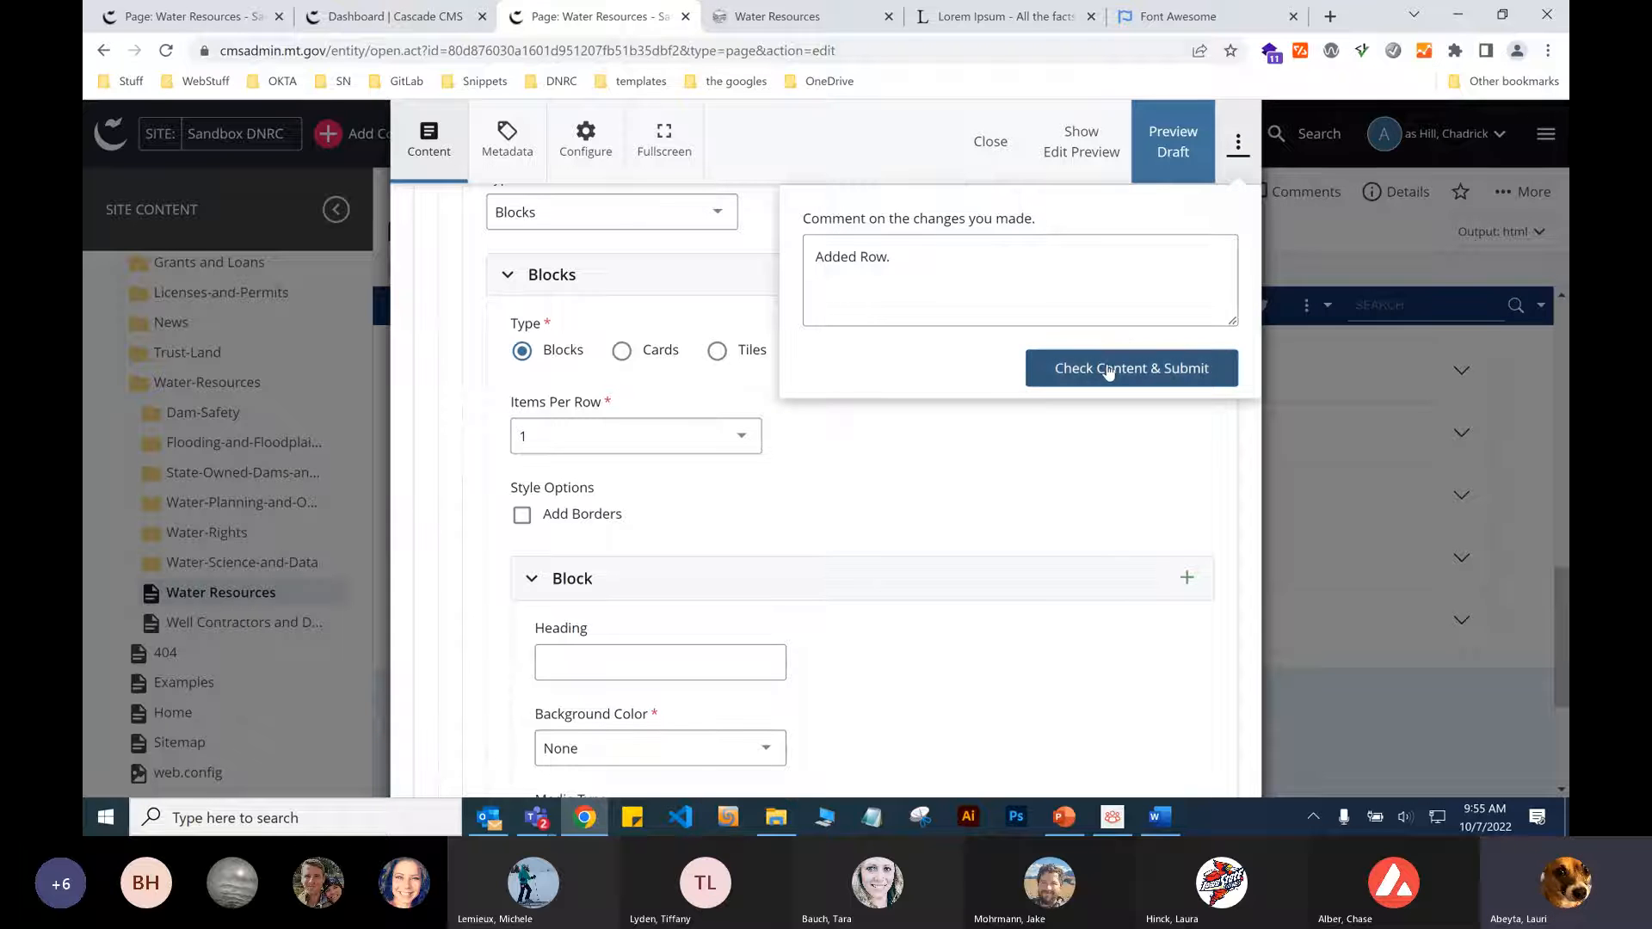
{"action": "left_click", "coordinate": [1108, 370]}
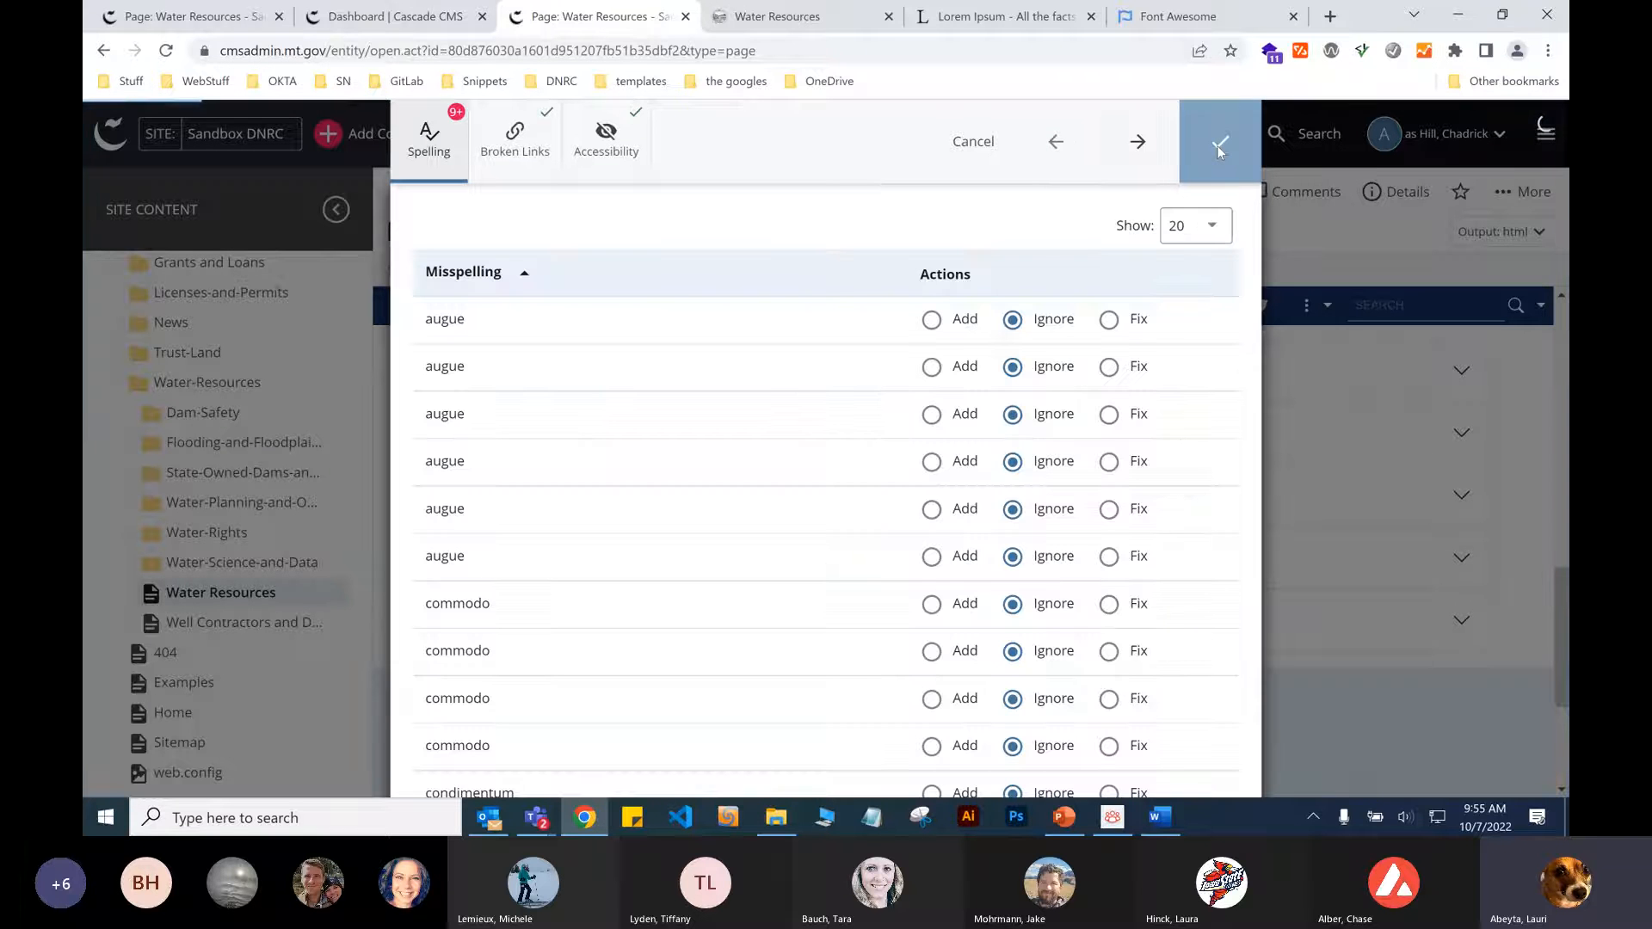
{"action": "left_click", "coordinate": [1218, 144]}
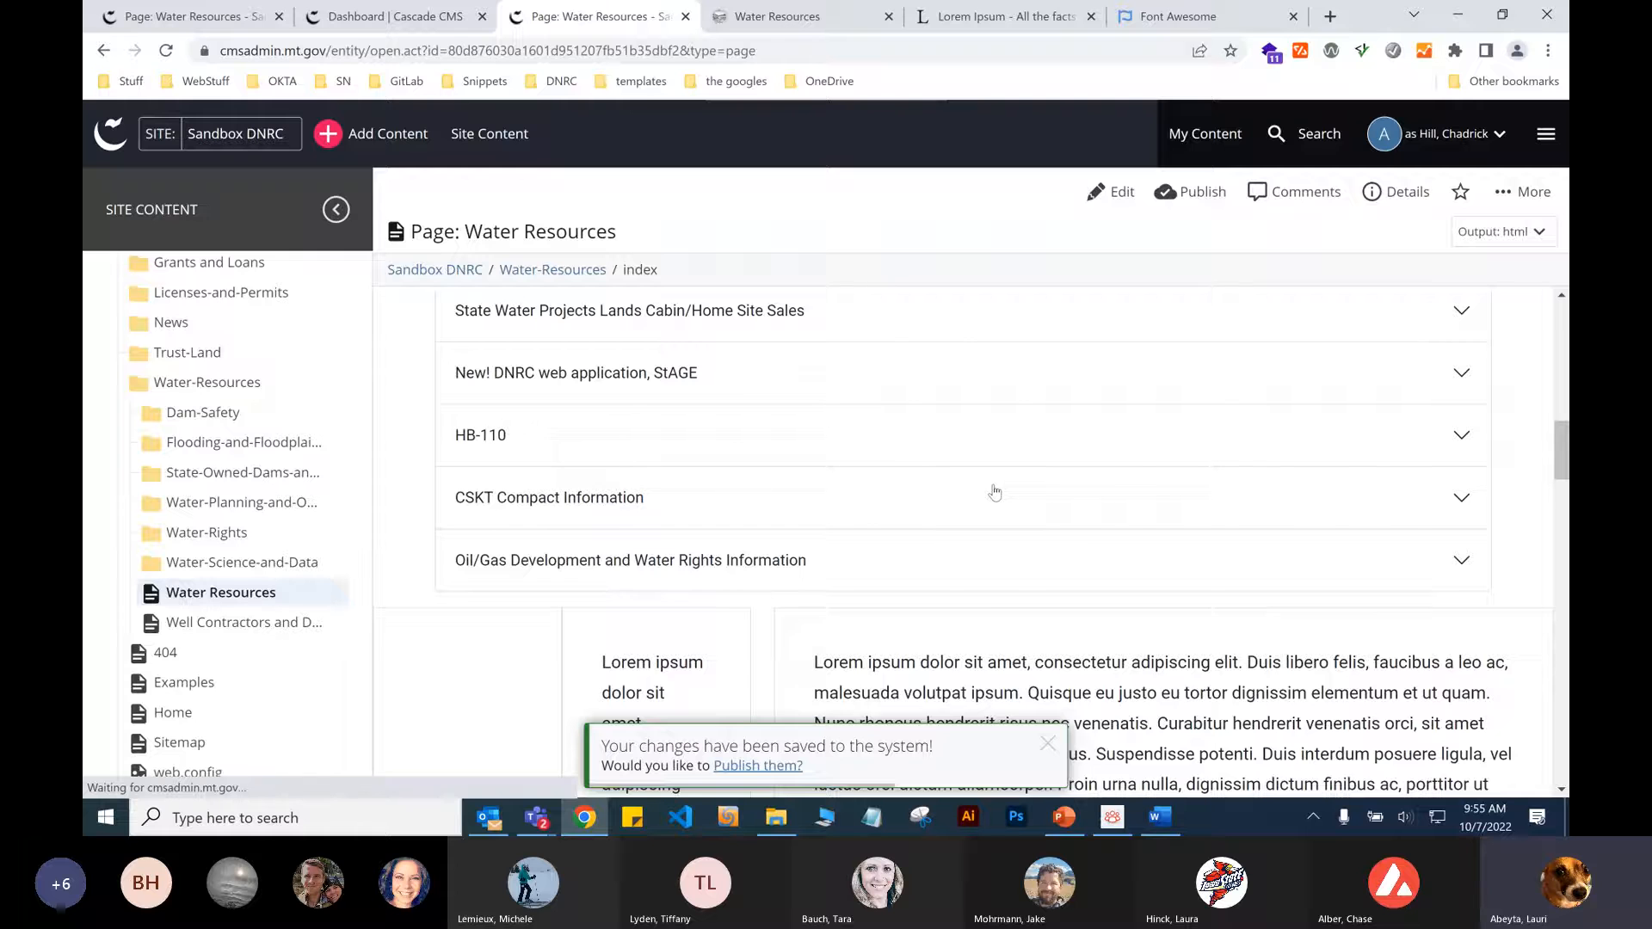
Examine the new two-column row of blocks below the accordion on the saved Water Resources page.
{"action": "scroll", "coordinate": [992, 489], "scroll_direction": "down", "scroll_amount": 5}
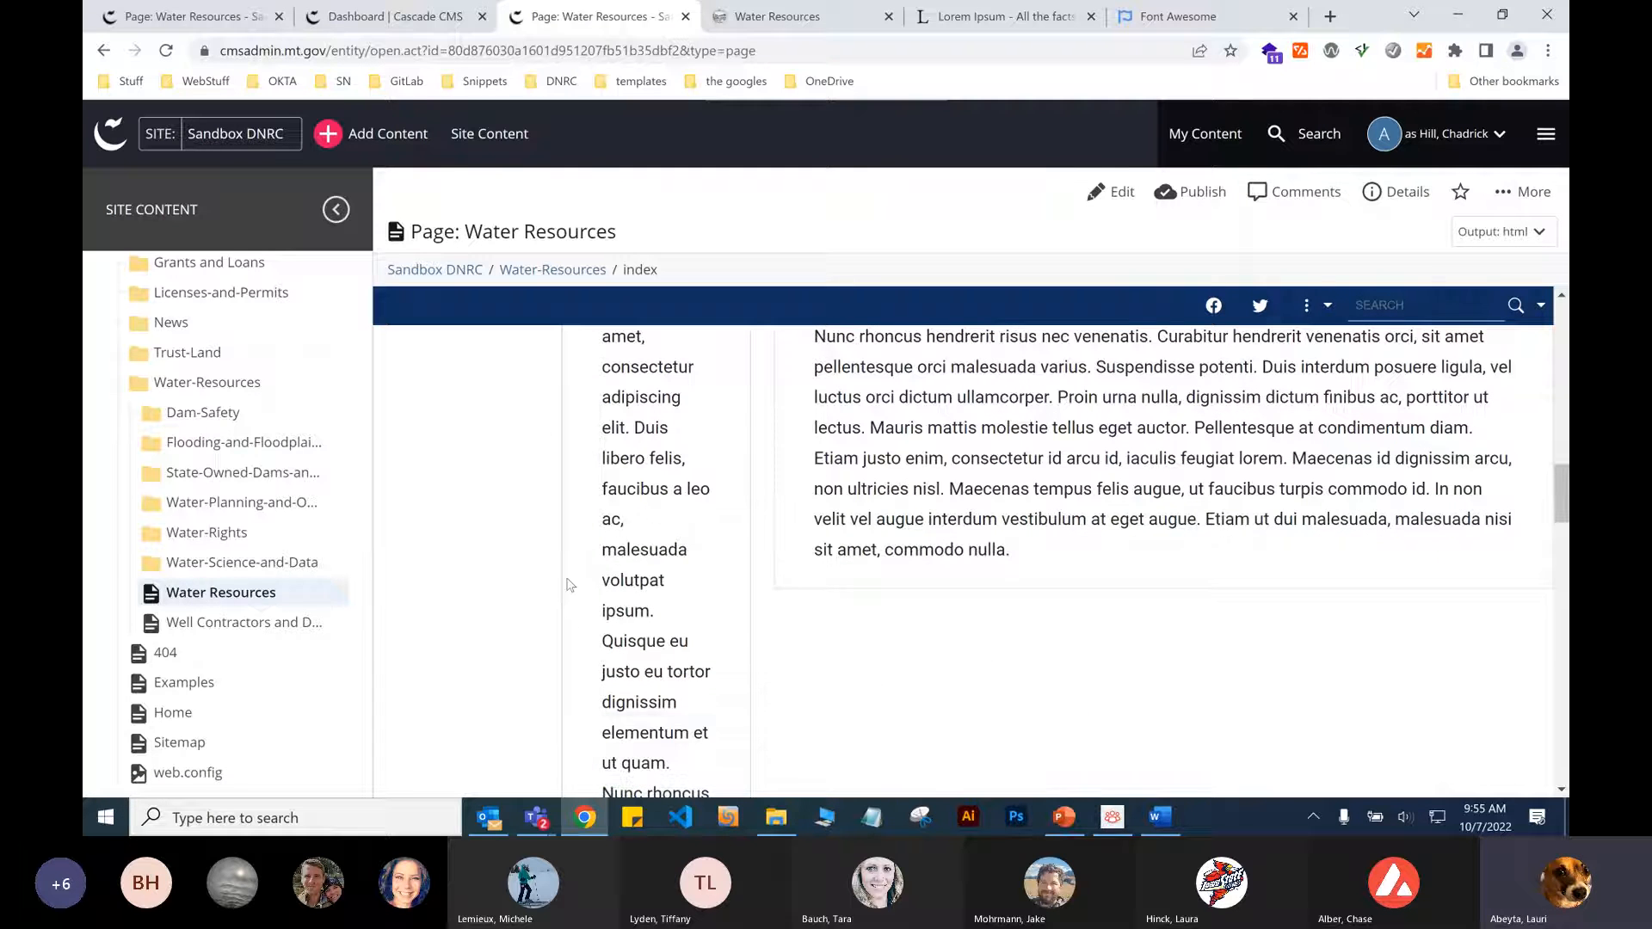
{"action": "scroll", "coordinate": [567, 585], "scroll_direction": "up", "scroll_amount": 2}
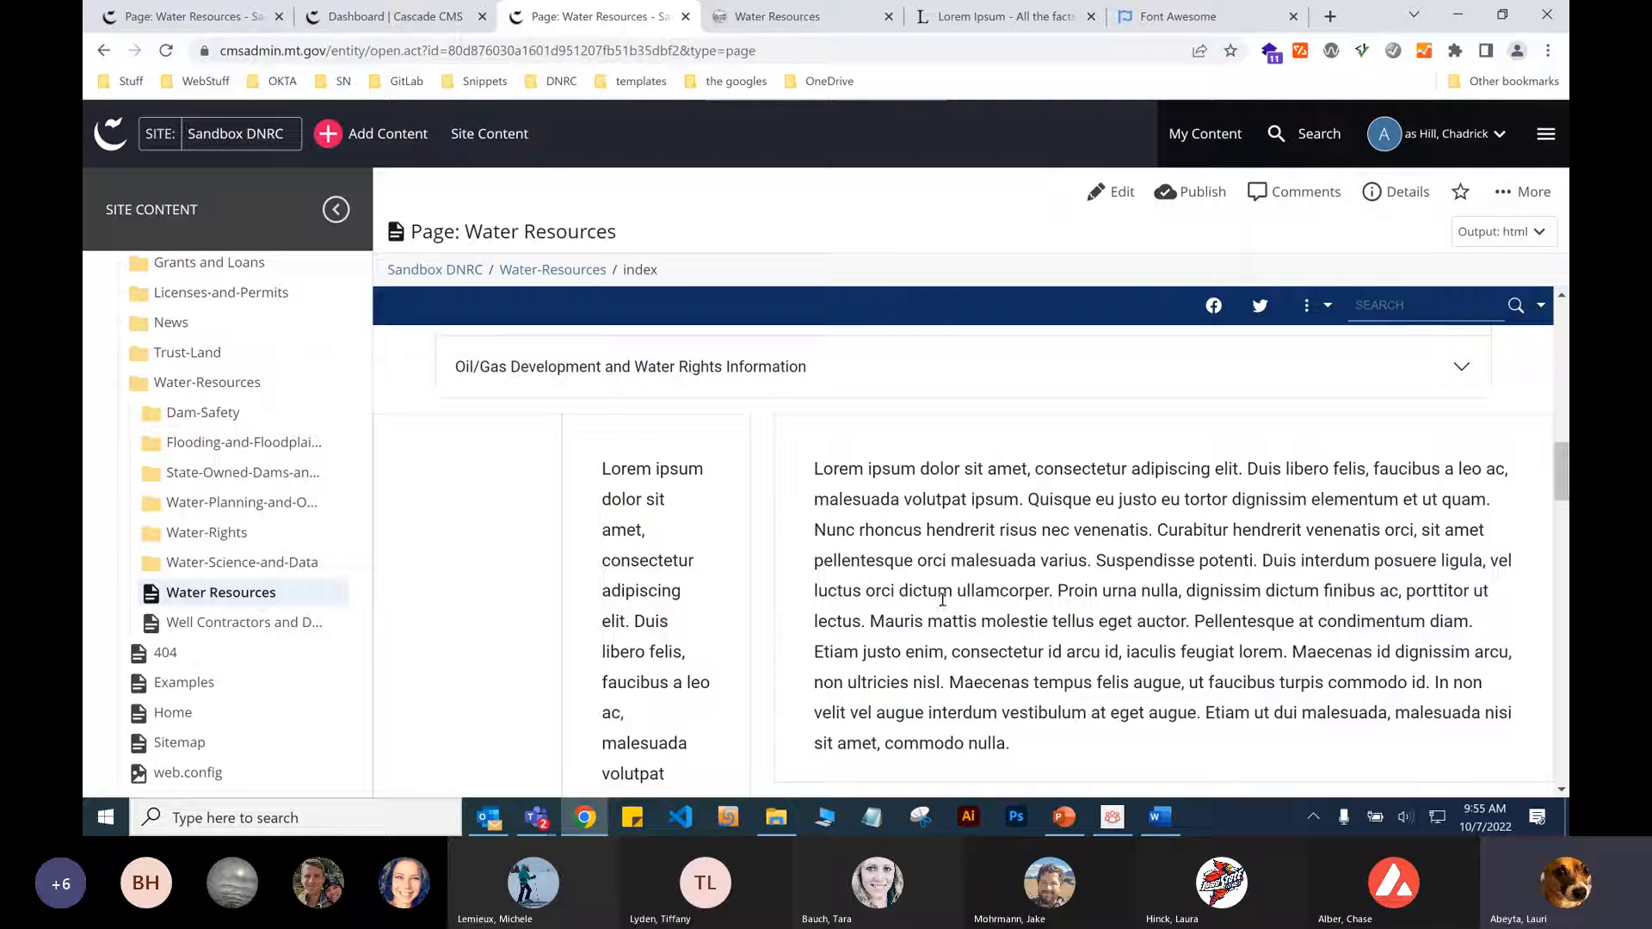
{"action": "scroll", "coordinate": [536, 637], "scroll_direction": "down", "scroll_amount": 12}
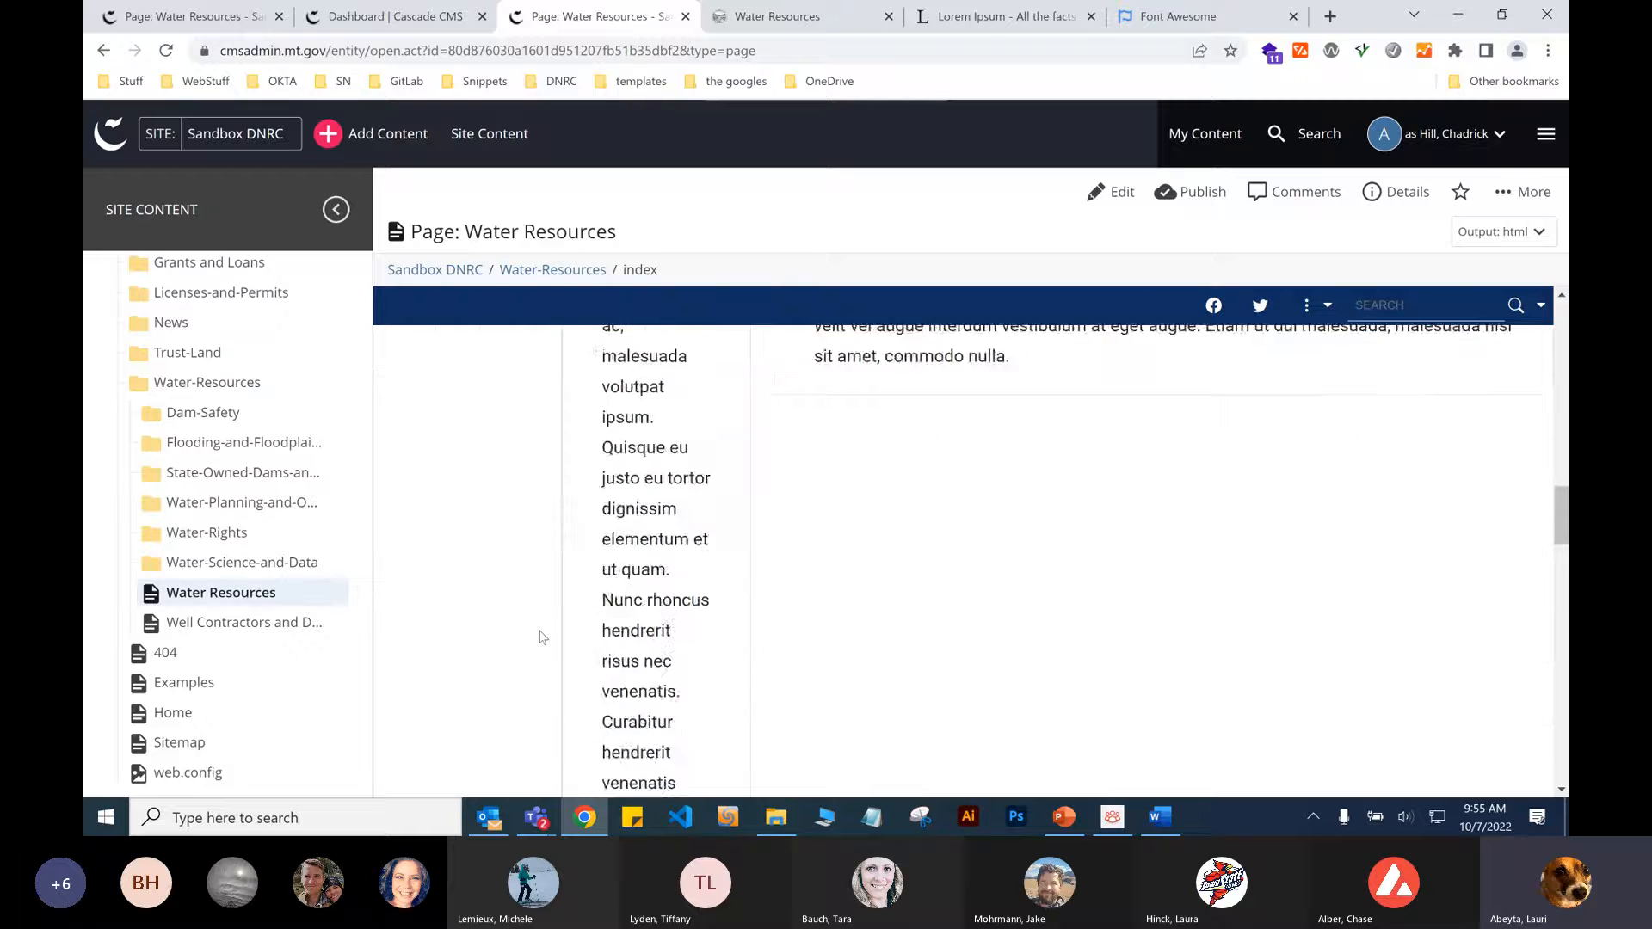
Open the Water Resources page for editing and expand the third row's second column down to its Blocks settings.
{"action": "scroll", "coordinate": [475, 611], "scroll_direction": "up", "scroll_amount": 3}
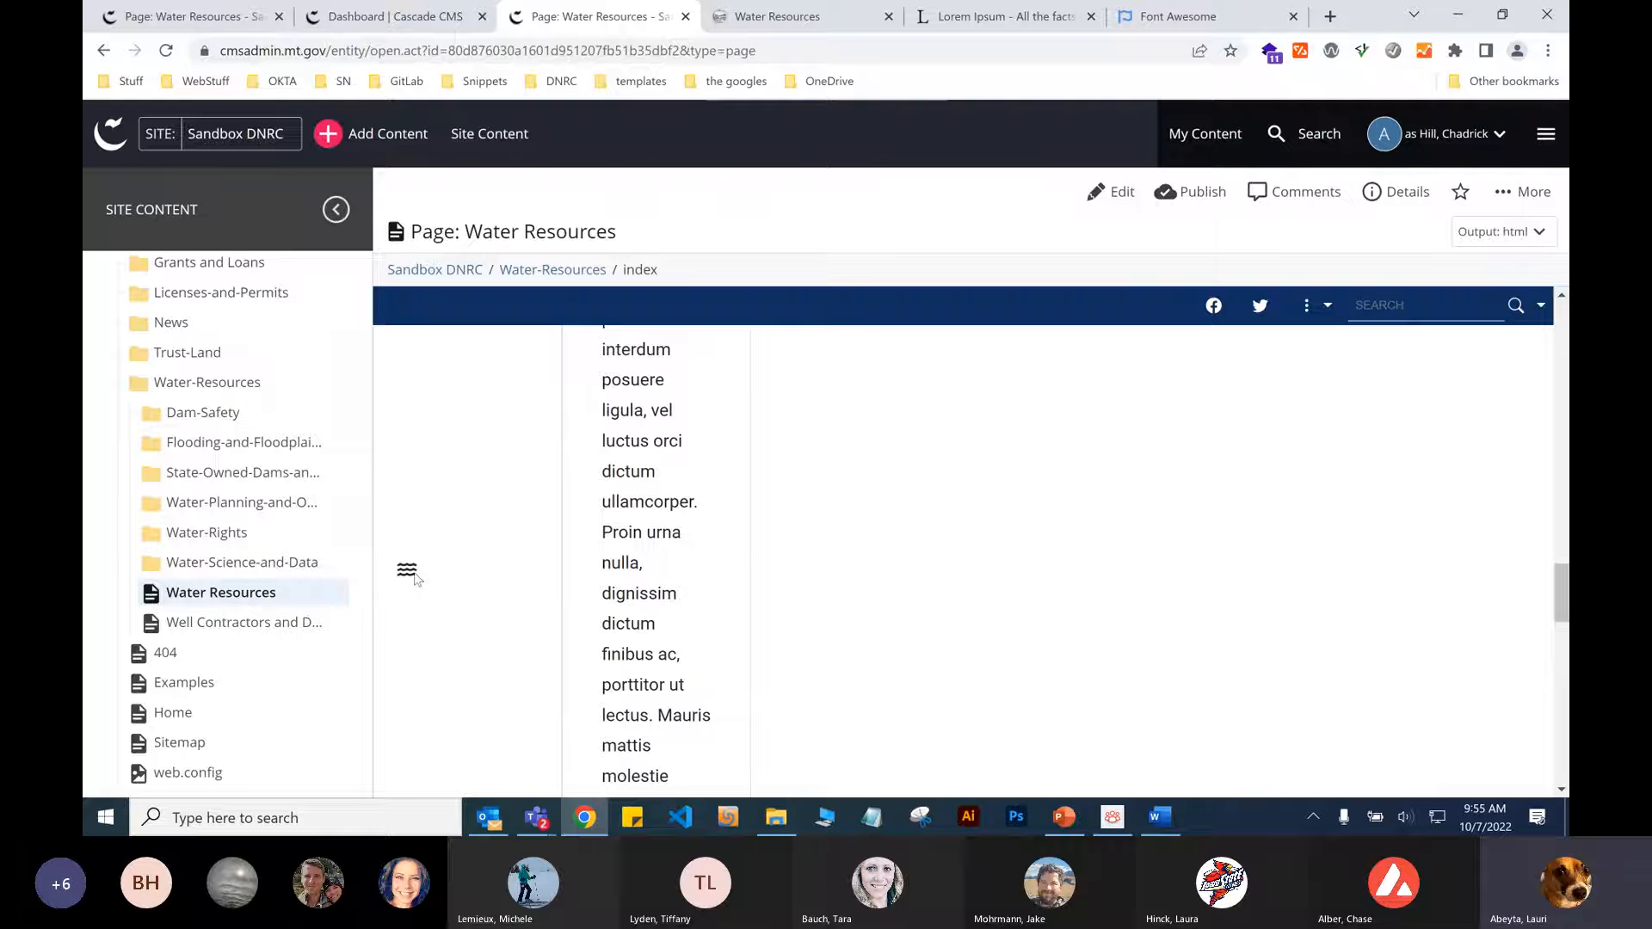
{"action": "scroll", "coordinate": [559, 522], "scroll_direction": "up", "scroll_amount": 15}
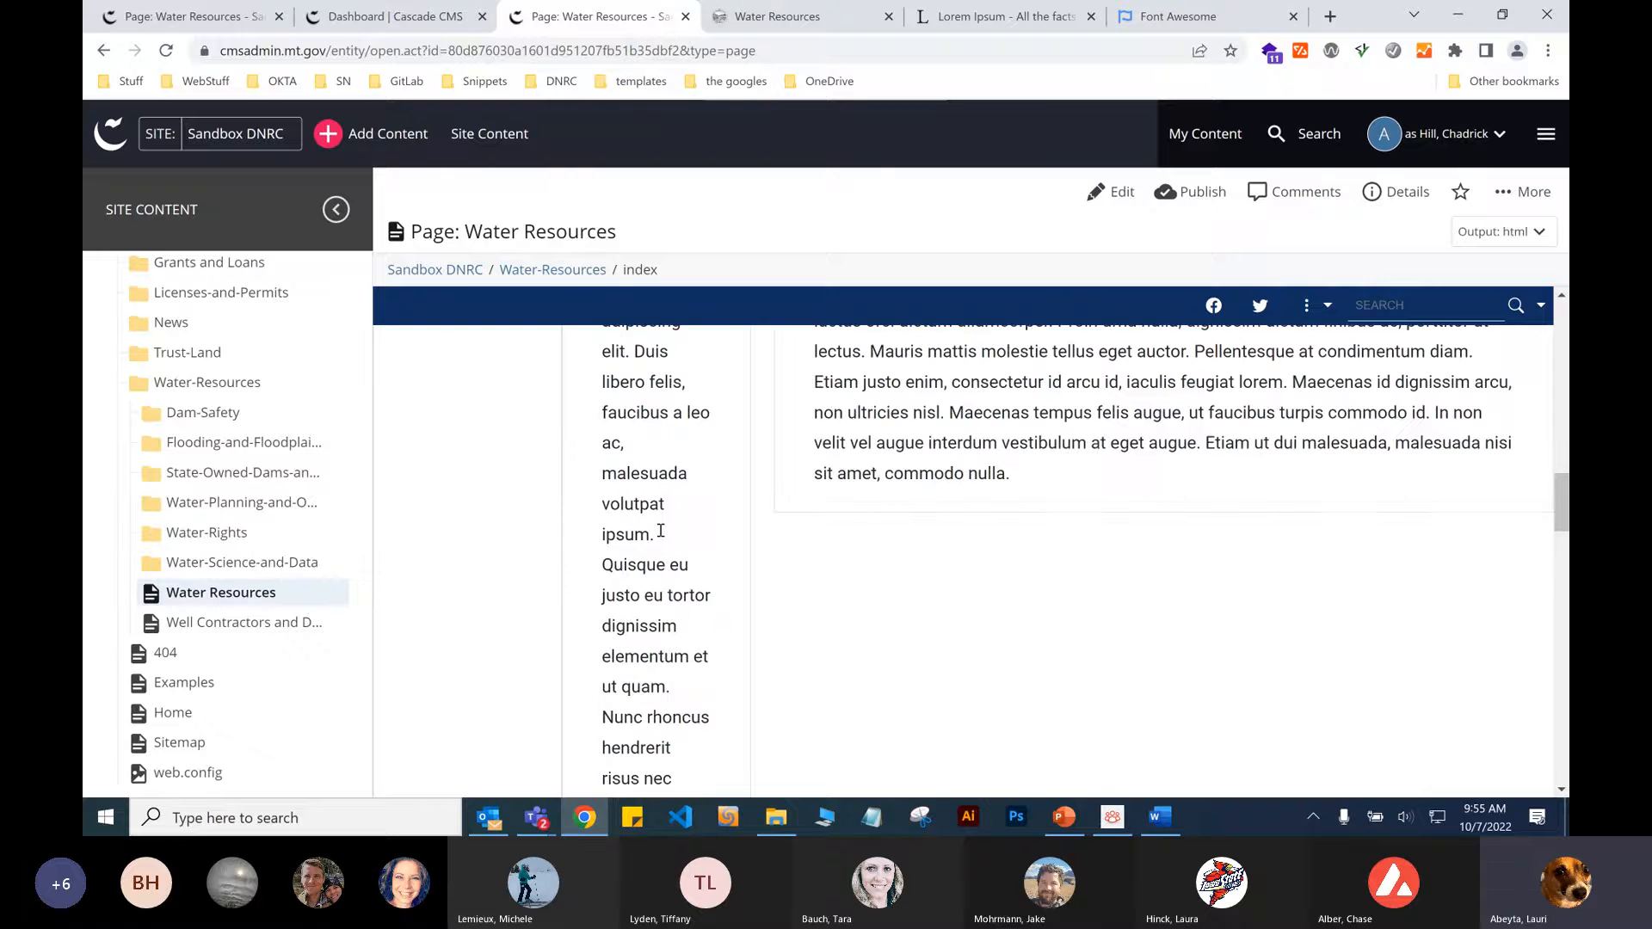
{"action": "scroll", "coordinate": [661, 531], "scroll_direction": "down", "scroll_amount": 1}
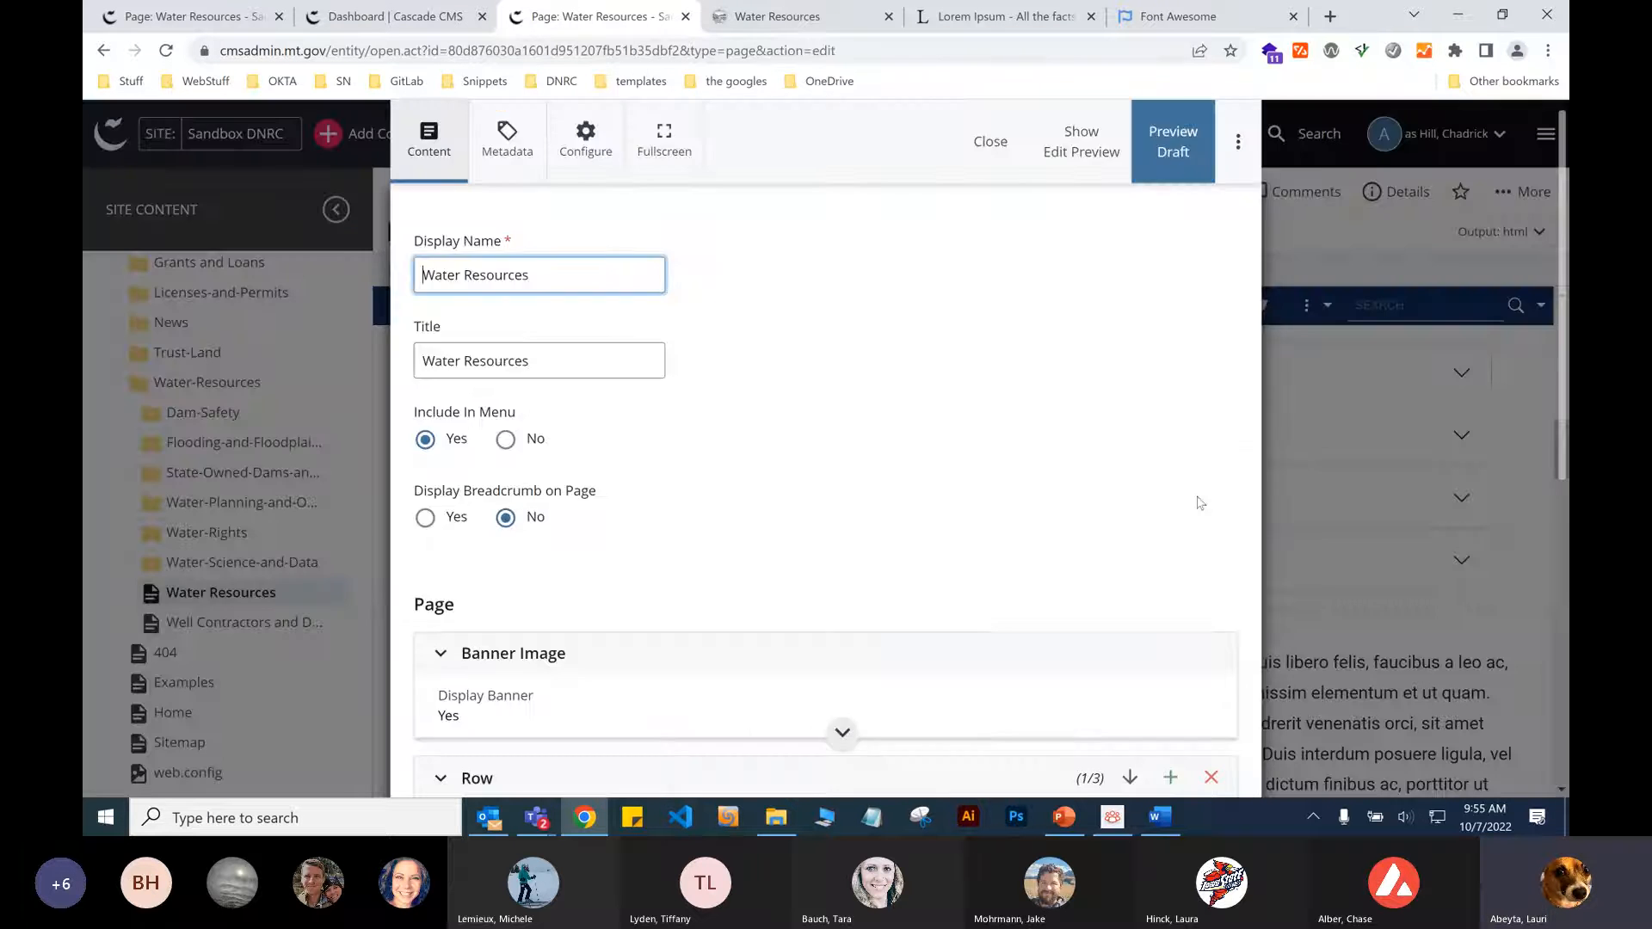
{"action": "scroll", "coordinate": [879, 626], "scroll_direction": "down", "scroll_amount": 4}
{"action": "scroll", "coordinate": [878, 626], "scroll_direction": "down", "scroll_amount": 2}
{"action": "left_click", "coordinate": [876, 568]}
{"action": "scroll", "coordinate": [876, 559], "scroll_direction": "down", "scroll_amount": 10}
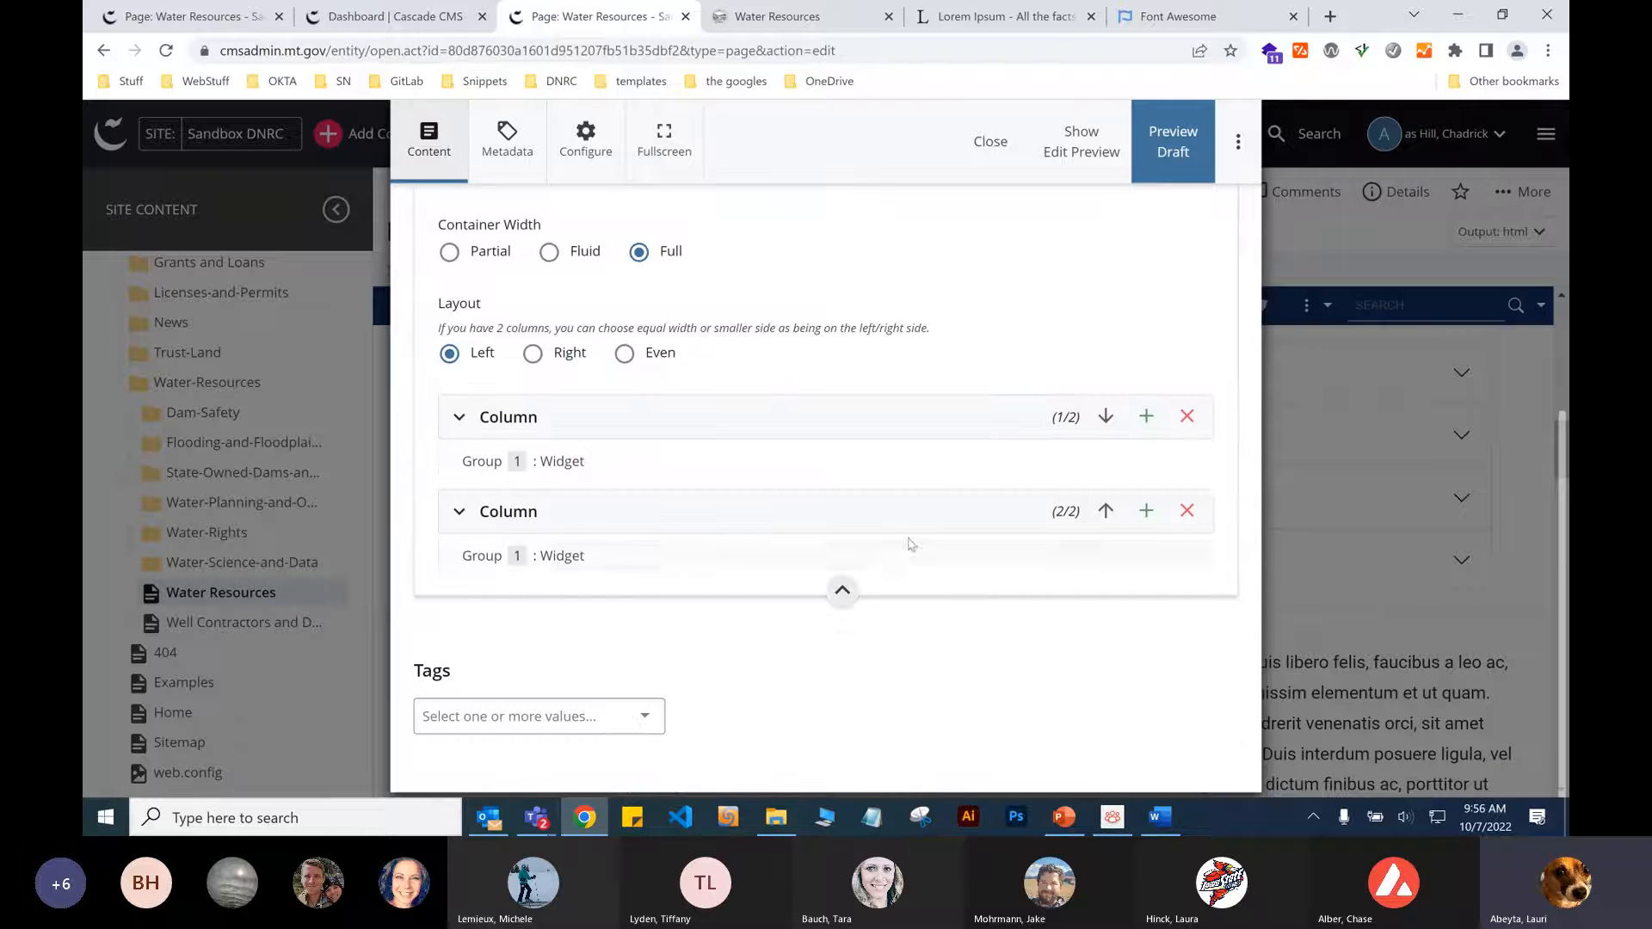
{"action": "left_click", "coordinate": [912, 564]}
{"action": "scroll", "coordinate": [920, 585], "scroll_direction": "down", "scroll_amount": 1}
{"action": "left_click", "coordinate": [921, 517]}
{"action": "scroll", "coordinate": [922, 520], "scroll_direction": "down", "scroll_amount": 3}
{"action": "left_click", "coordinate": [964, 581]}
{"action": "scroll", "coordinate": [964, 589], "scroll_direction": "down", "scroll_amount": 4}
{"action": "left_click", "coordinate": [964, 588]}
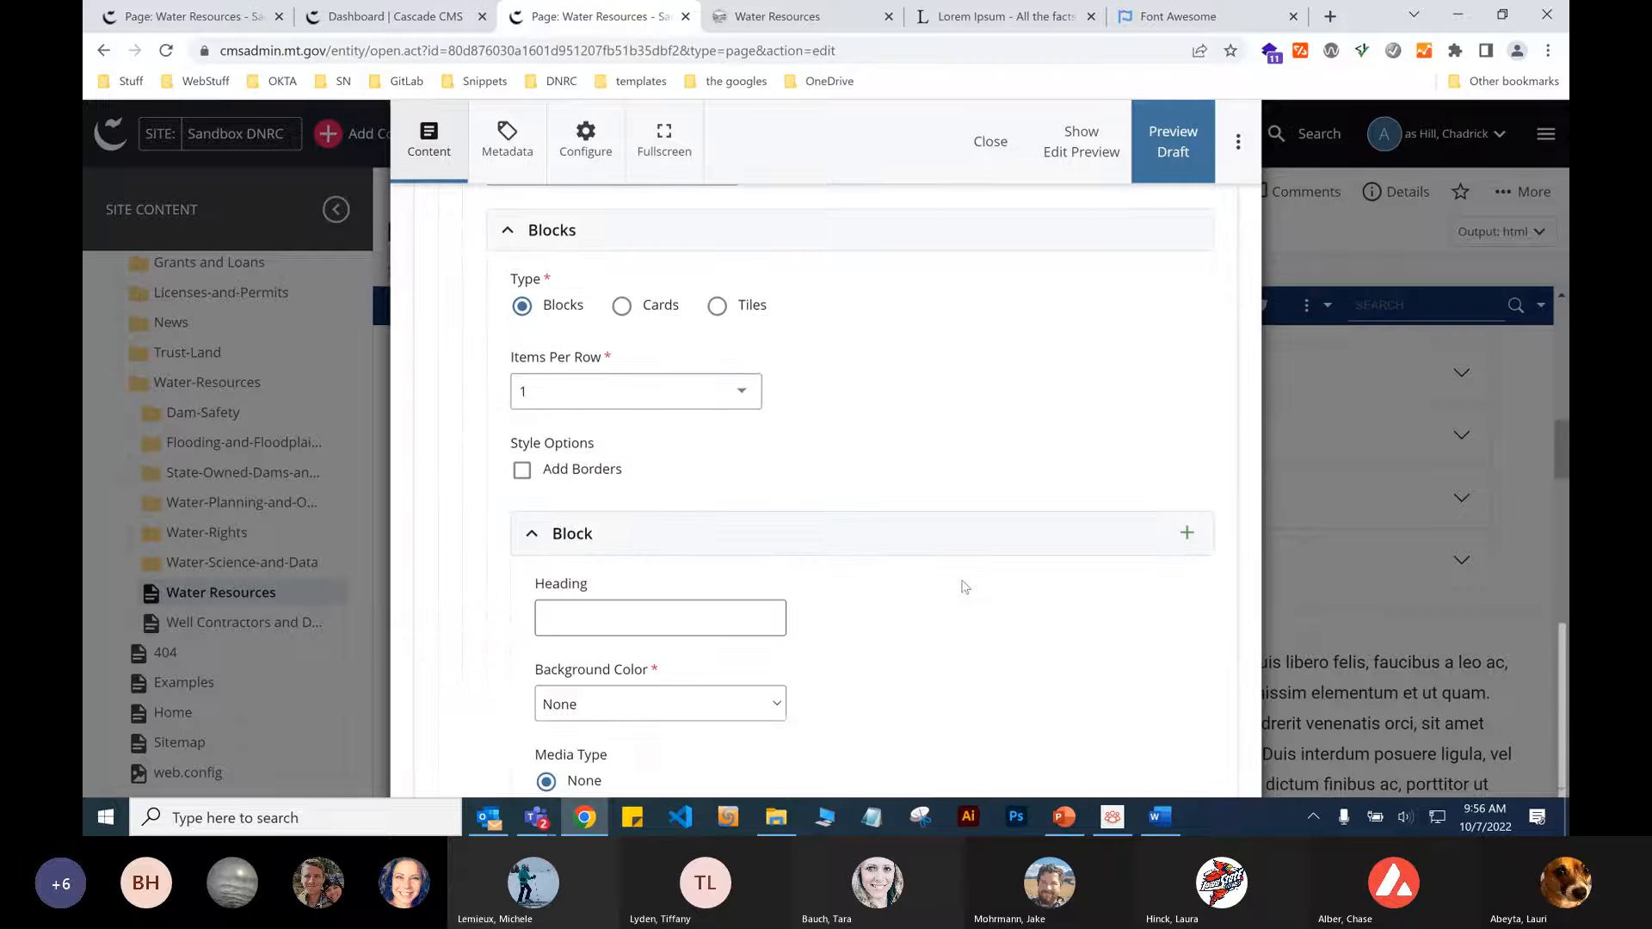
Review the second column's block settings and remove the second column from the third row.
{"action": "scroll", "coordinate": [963, 585], "scroll_direction": "down", "scroll_amount": 5}
{"action": "scroll", "coordinate": [964, 584], "scroll_direction": "down", "scroll_amount": 5}
{"action": "scroll", "coordinate": [965, 587], "scroll_direction": "up", "scroll_amount": 10}
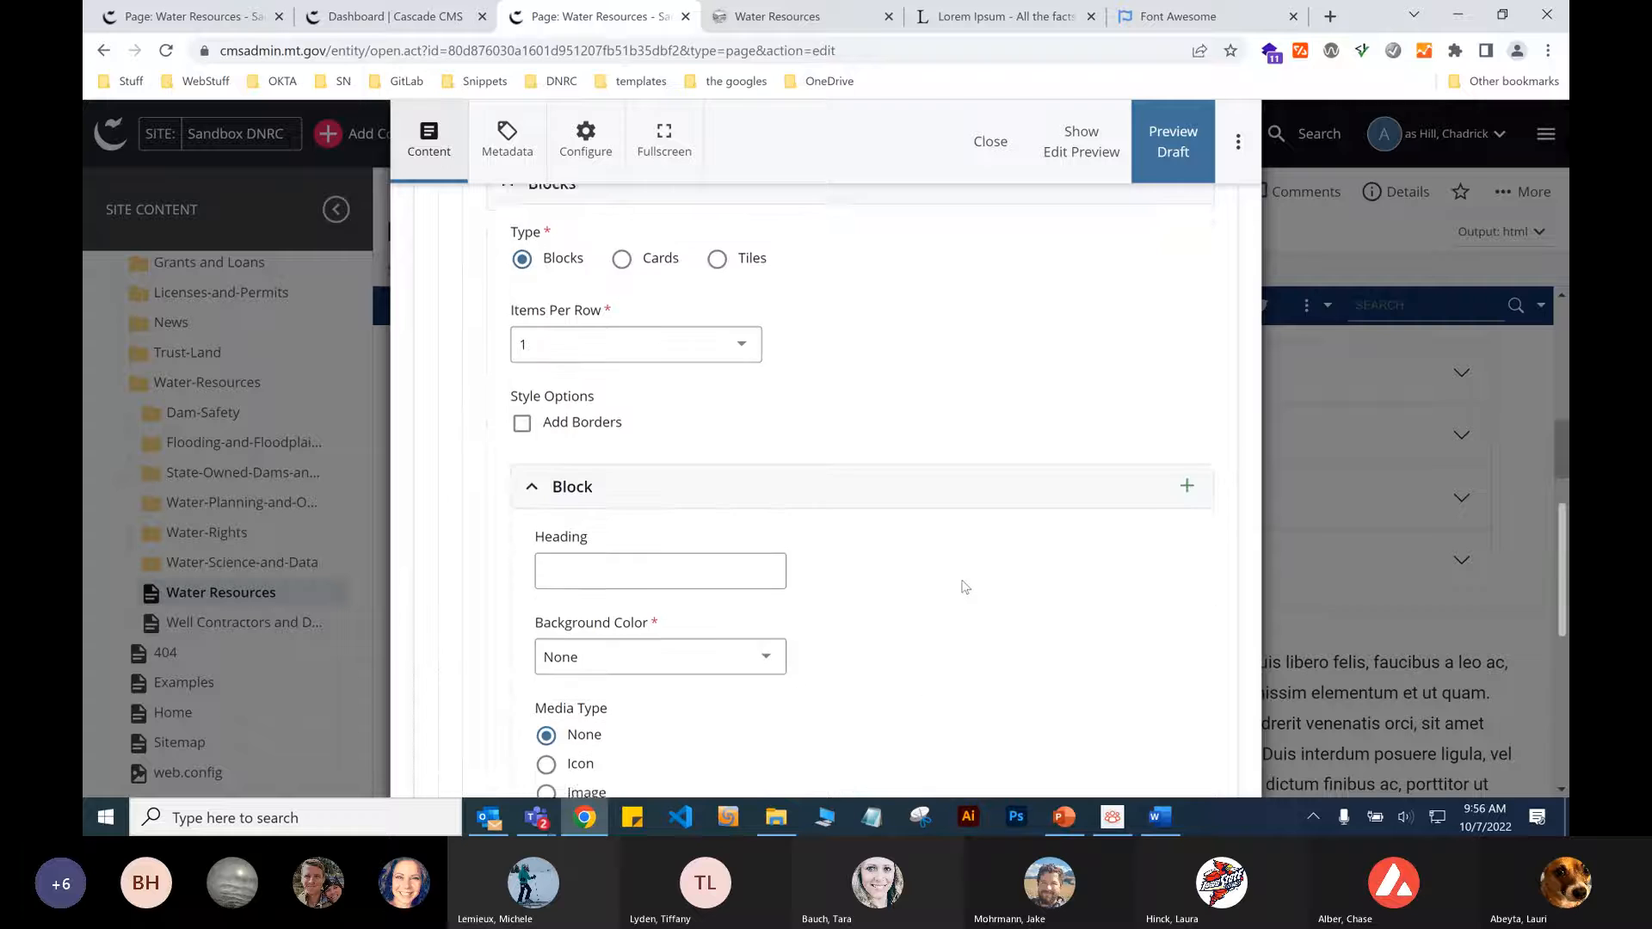
{"action": "scroll", "coordinate": [964, 587], "scroll_direction": "up", "scroll_amount": 7}
{"action": "scroll", "coordinate": [965, 589], "scroll_direction": "up", "scroll_amount": 1}
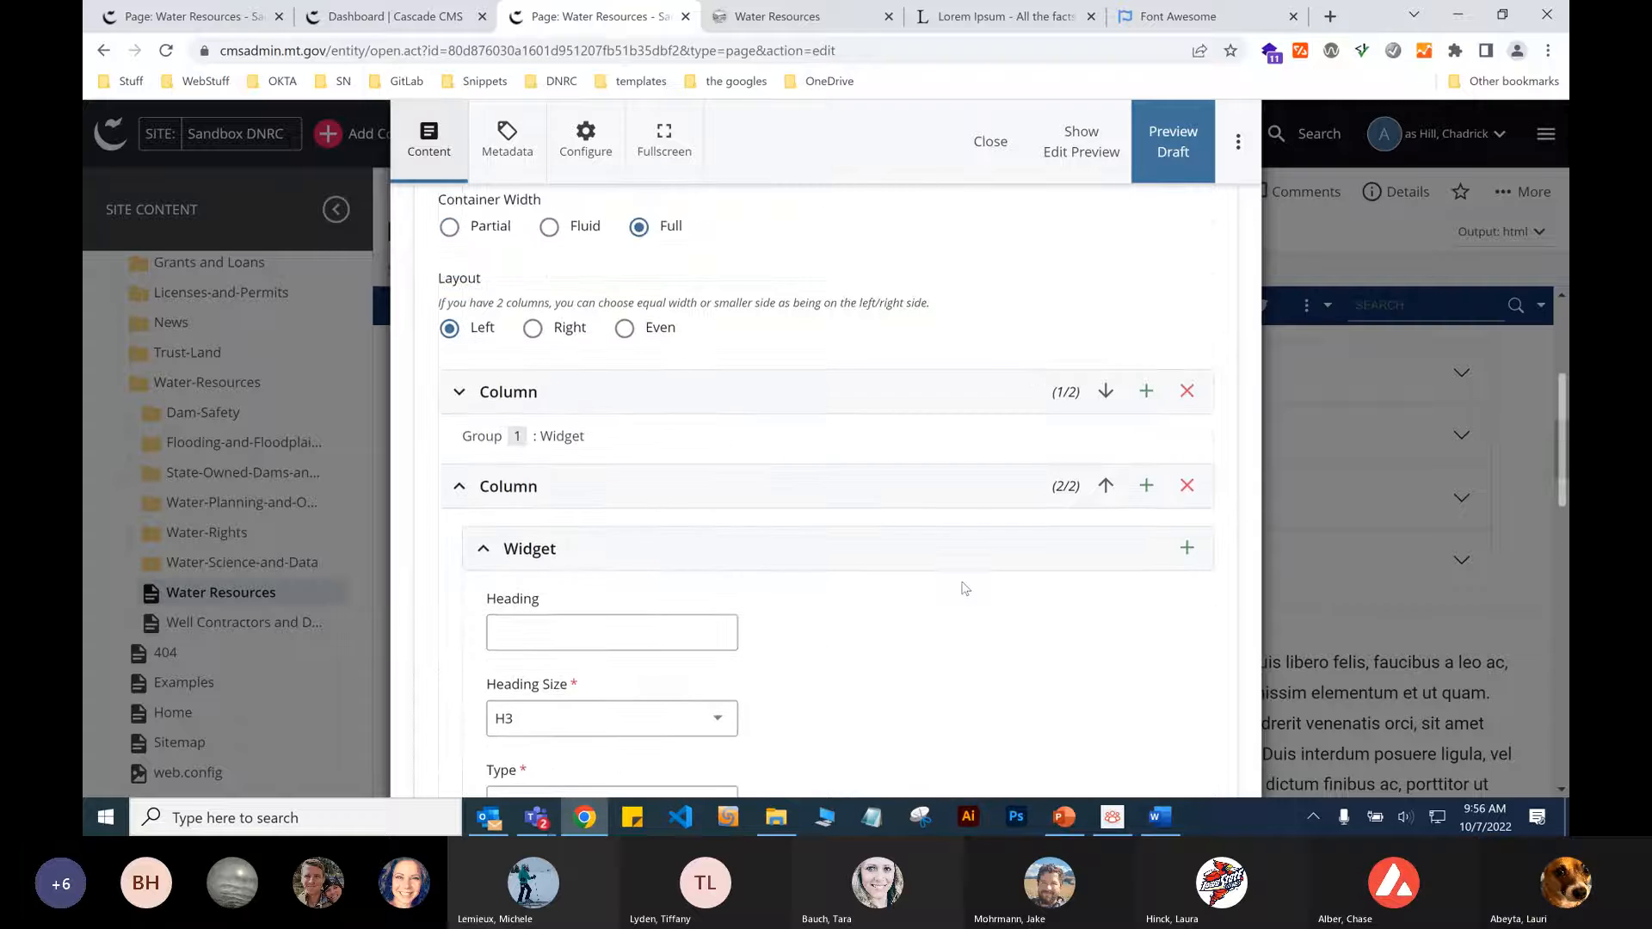
{"action": "left_click", "coordinate": [1187, 486]}
Submit the page with the comment "Removed Column.", leaving the reported misspellings set to Ignore.
{"action": "left_click", "coordinate": [1239, 142]}
{"action": "type", "text": "Removed Column."}
{"action": "left_click", "coordinate": [1079, 368]}
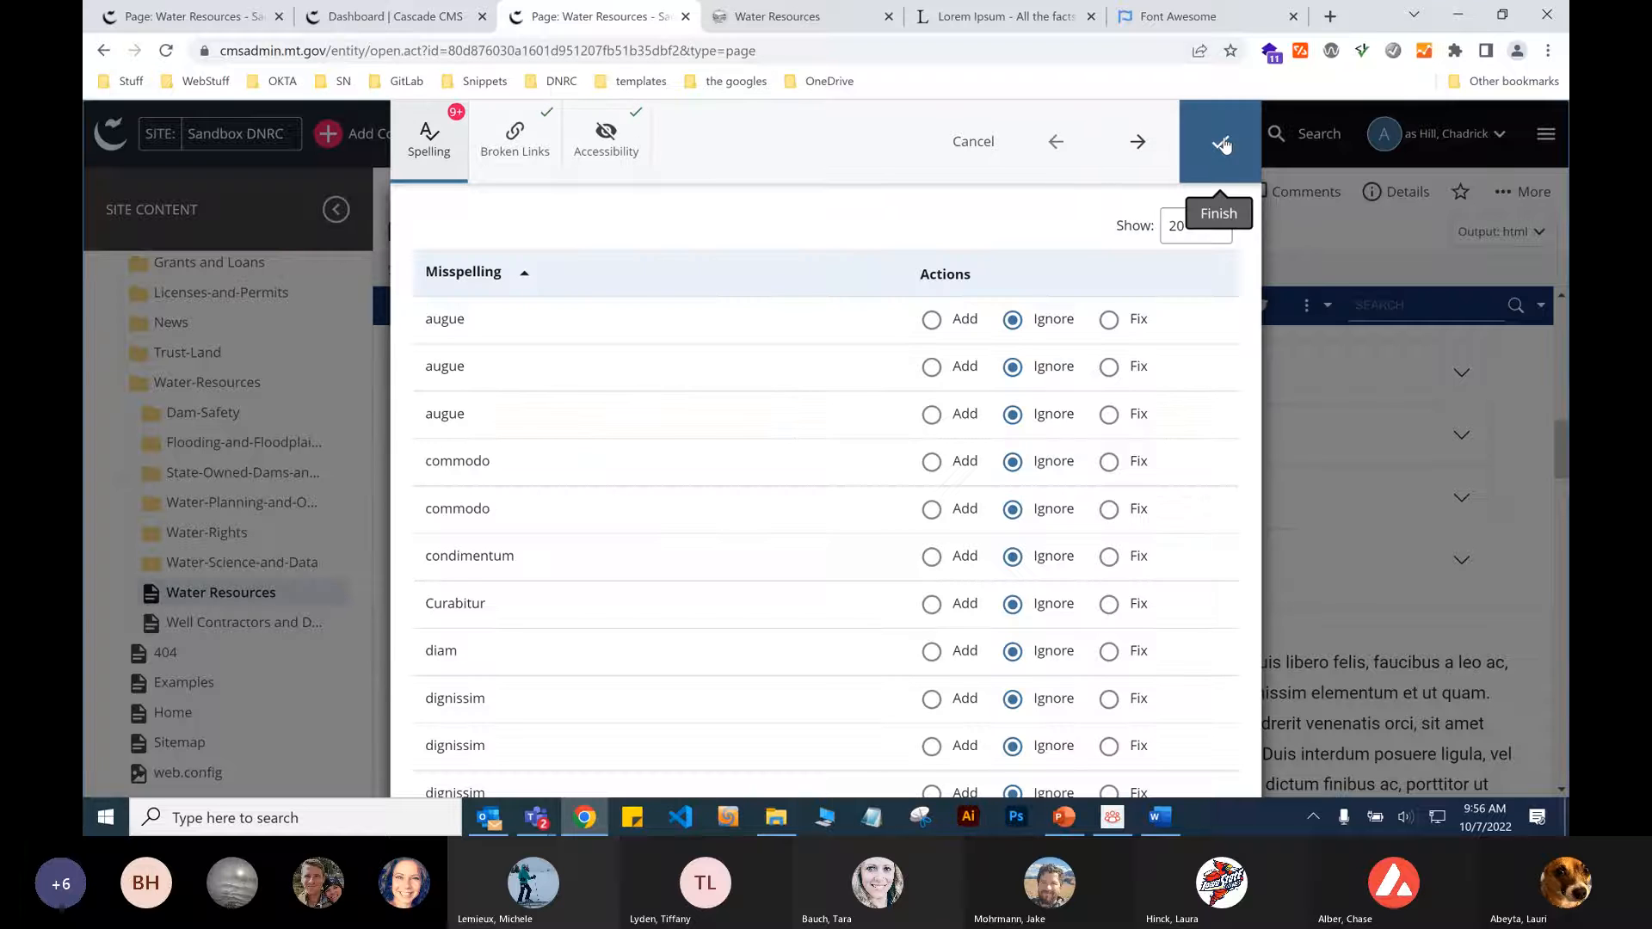
{"action": "left_click", "coordinate": [1227, 144]}
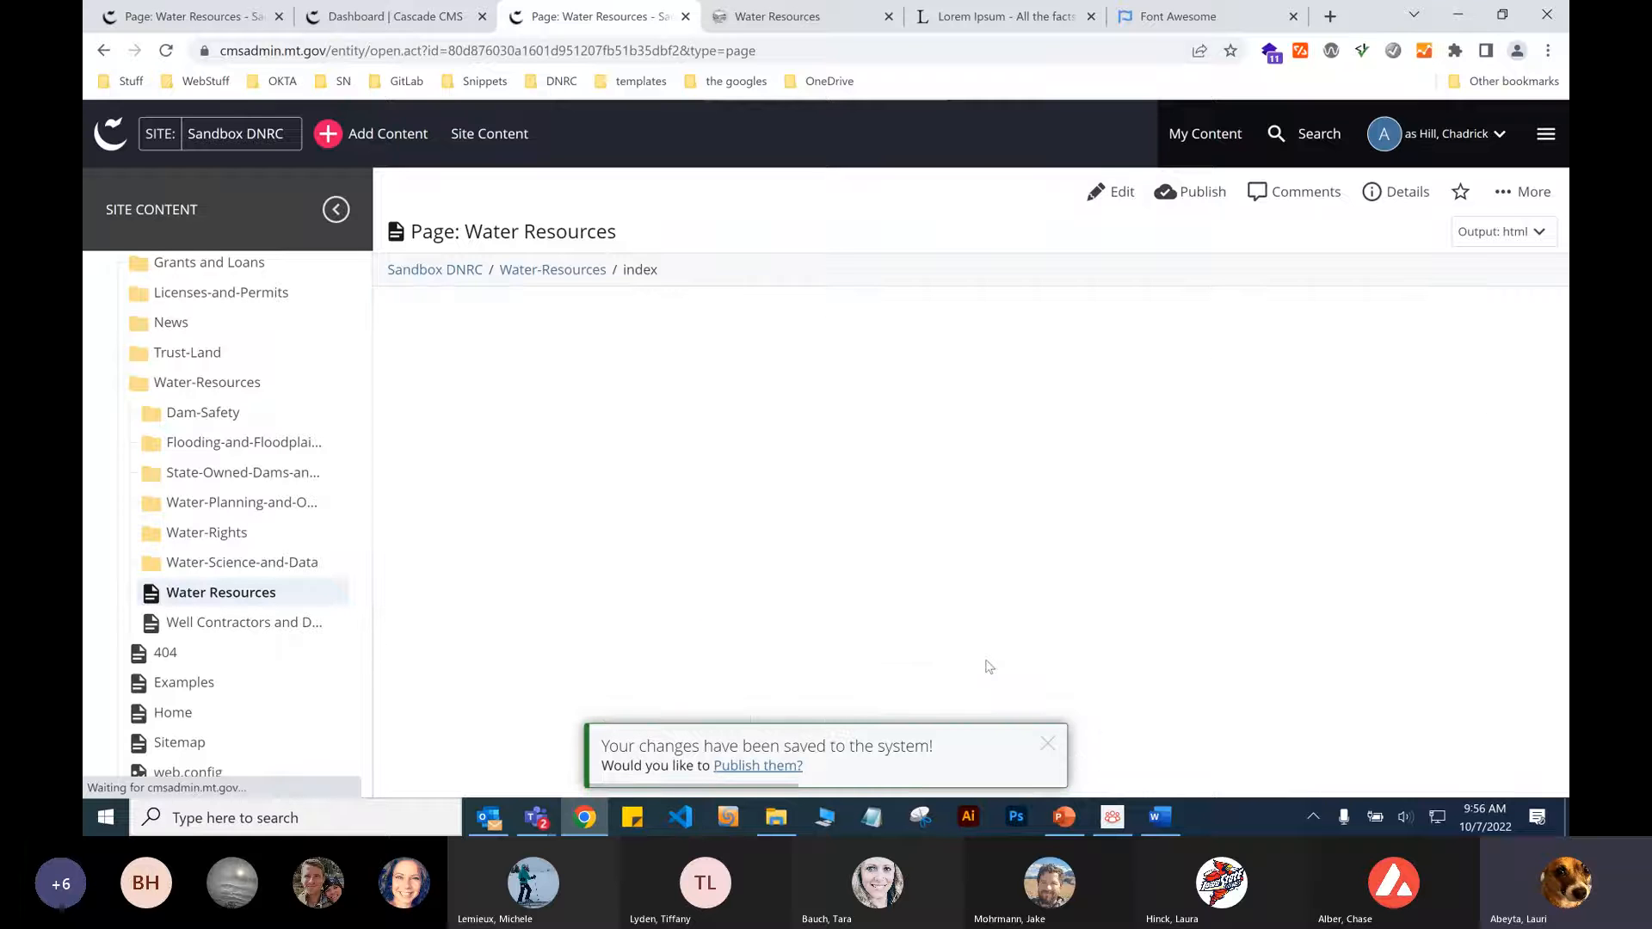
Check the saved row on the page, reopen the page editor and expand the third row's widget to its Blocks settings.
{"action": "scroll", "coordinate": [1041, 631], "scroll_direction": "down", "scroll_amount": 5}
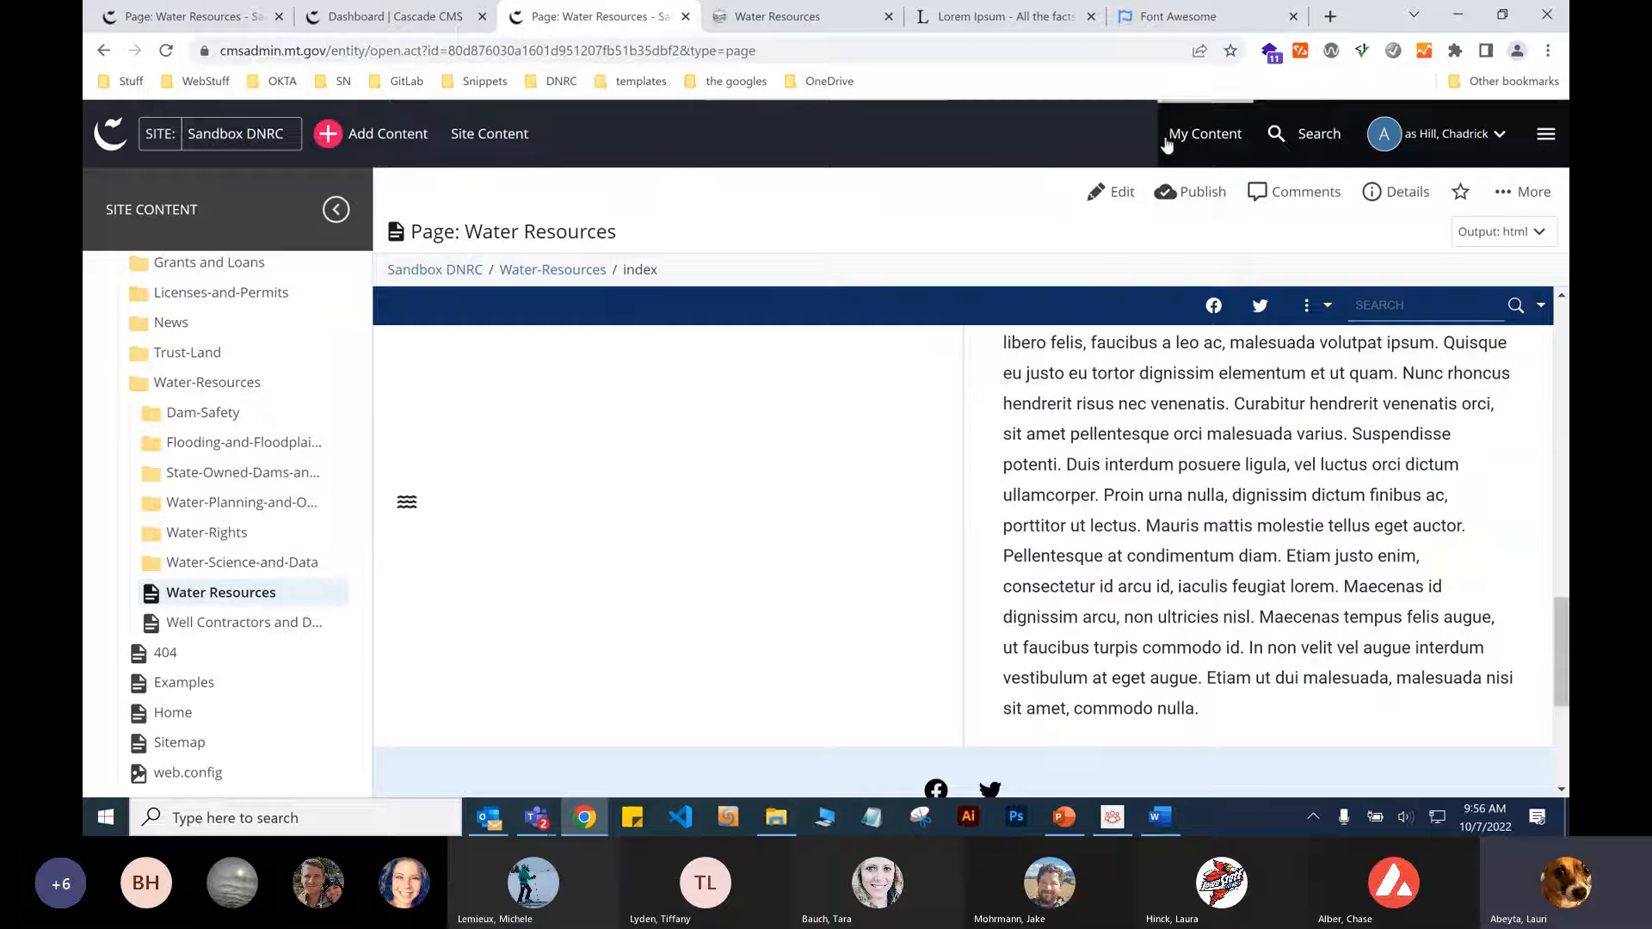
{"action": "left_click", "coordinate": [1115, 191]}
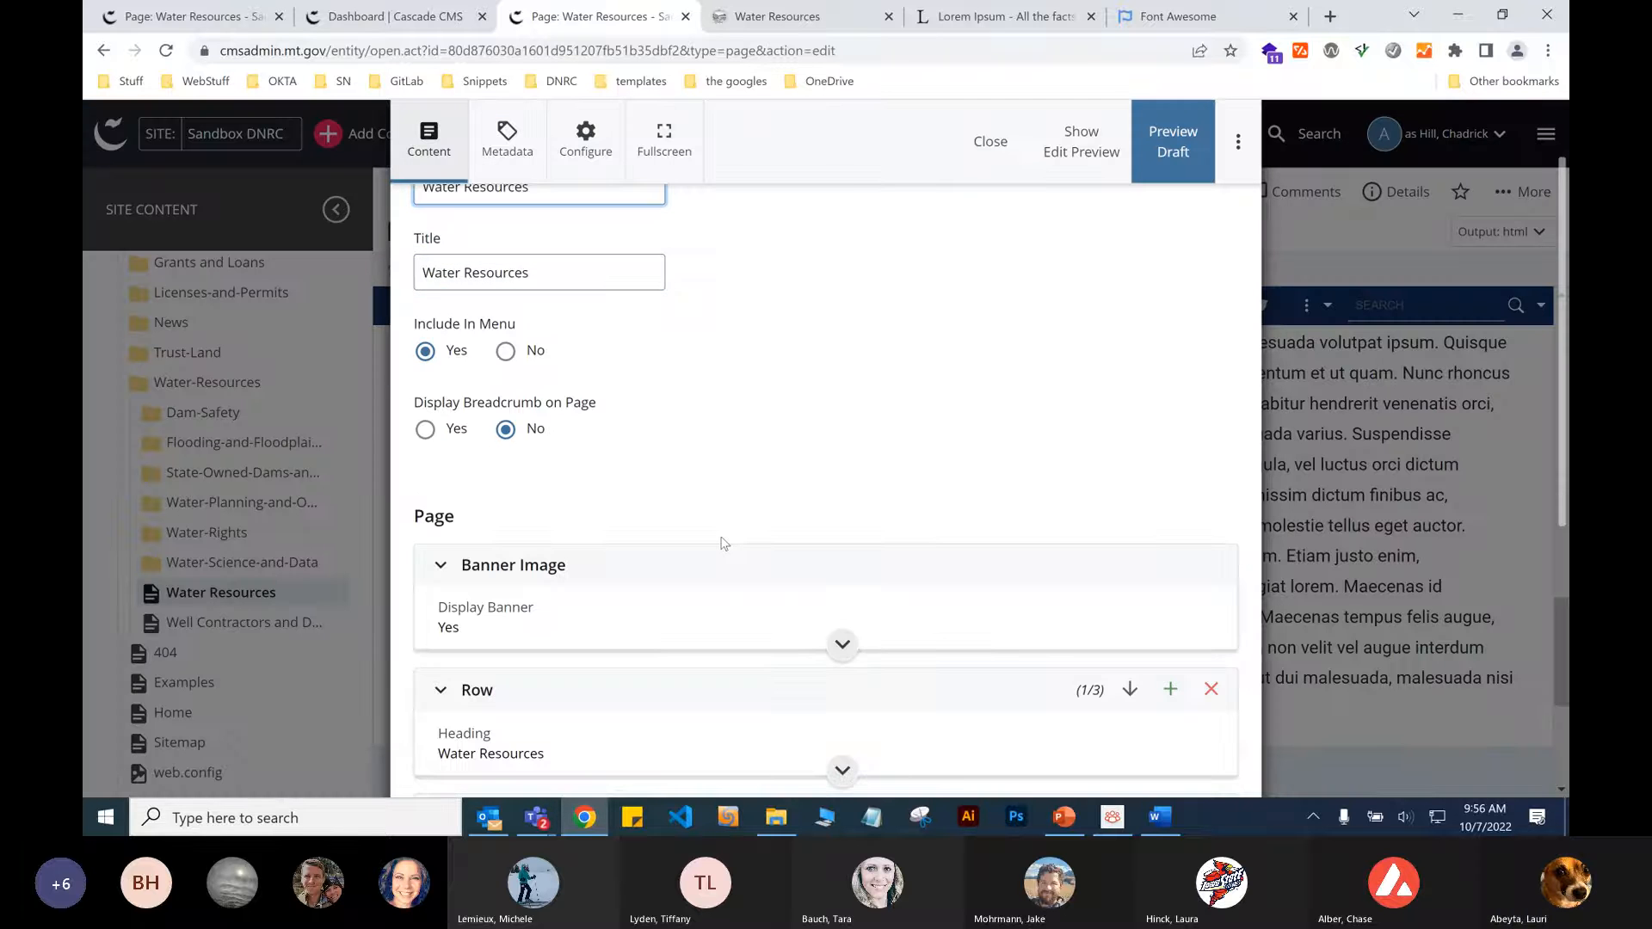
{"action": "scroll", "coordinate": [721, 543], "scroll_direction": "down", "scroll_amount": 5}
{"action": "left_click", "coordinate": [721, 543]}
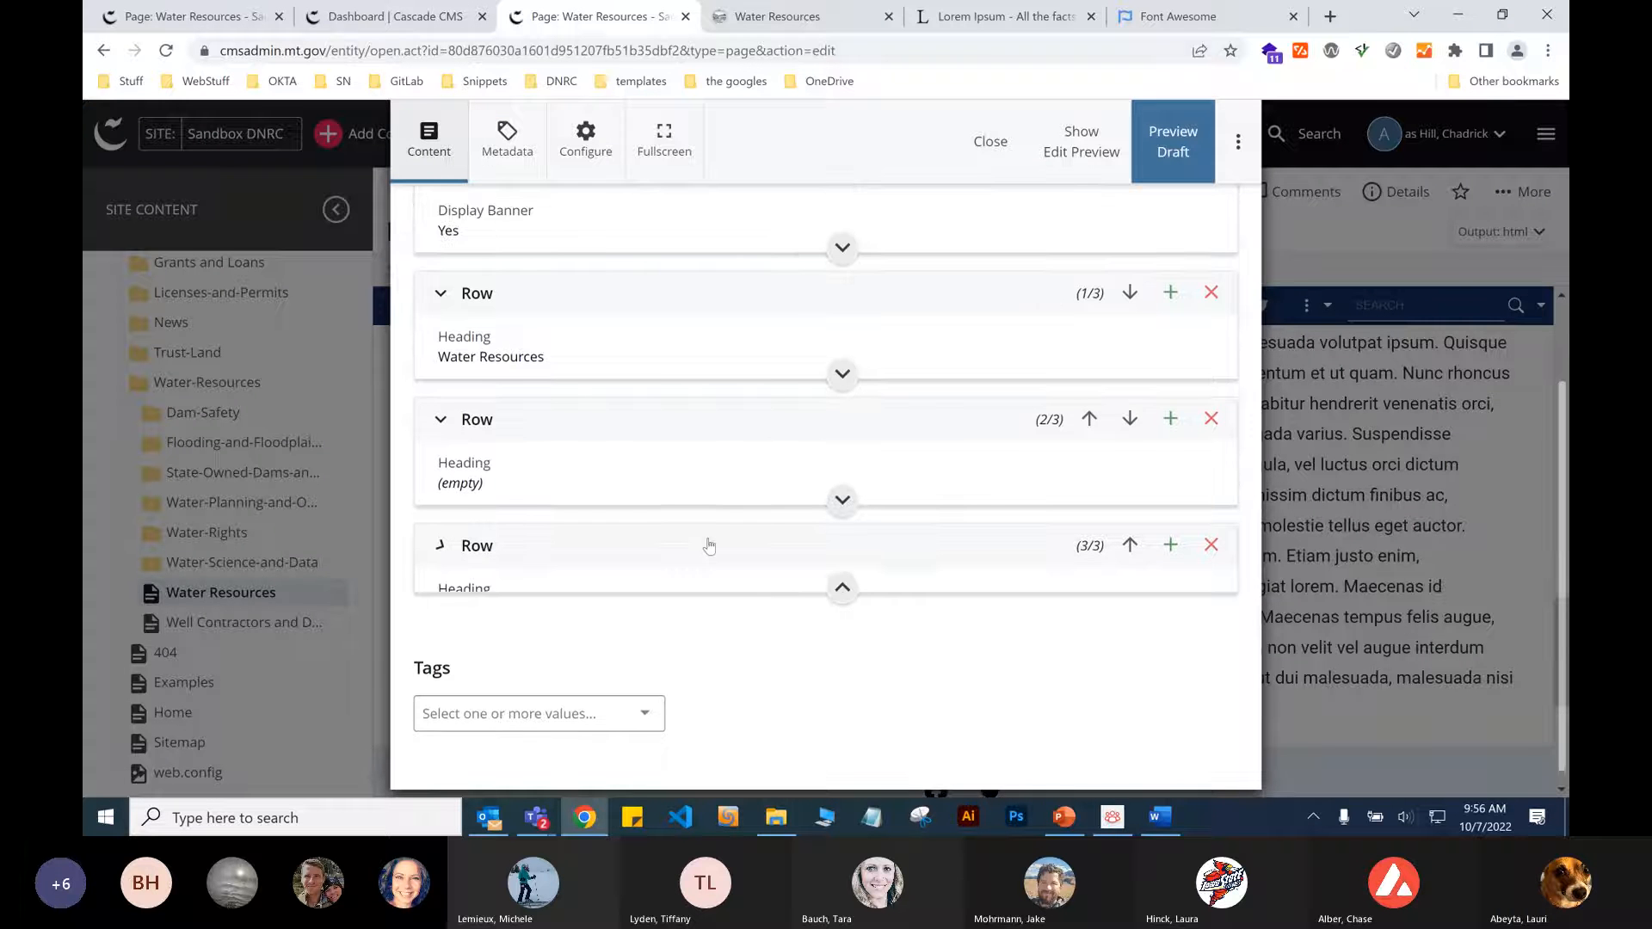
{"action": "scroll", "coordinate": [817, 564], "scroll_direction": "down", "scroll_amount": 4}
{"action": "scroll", "coordinate": [817, 564], "scroll_direction": "down", "scroll_amount": 6}
{"action": "left_click", "coordinate": [770, 540]}
{"action": "scroll", "coordinate": [757, 525], "scroll_direction": "down", "scroll_amount": 5}
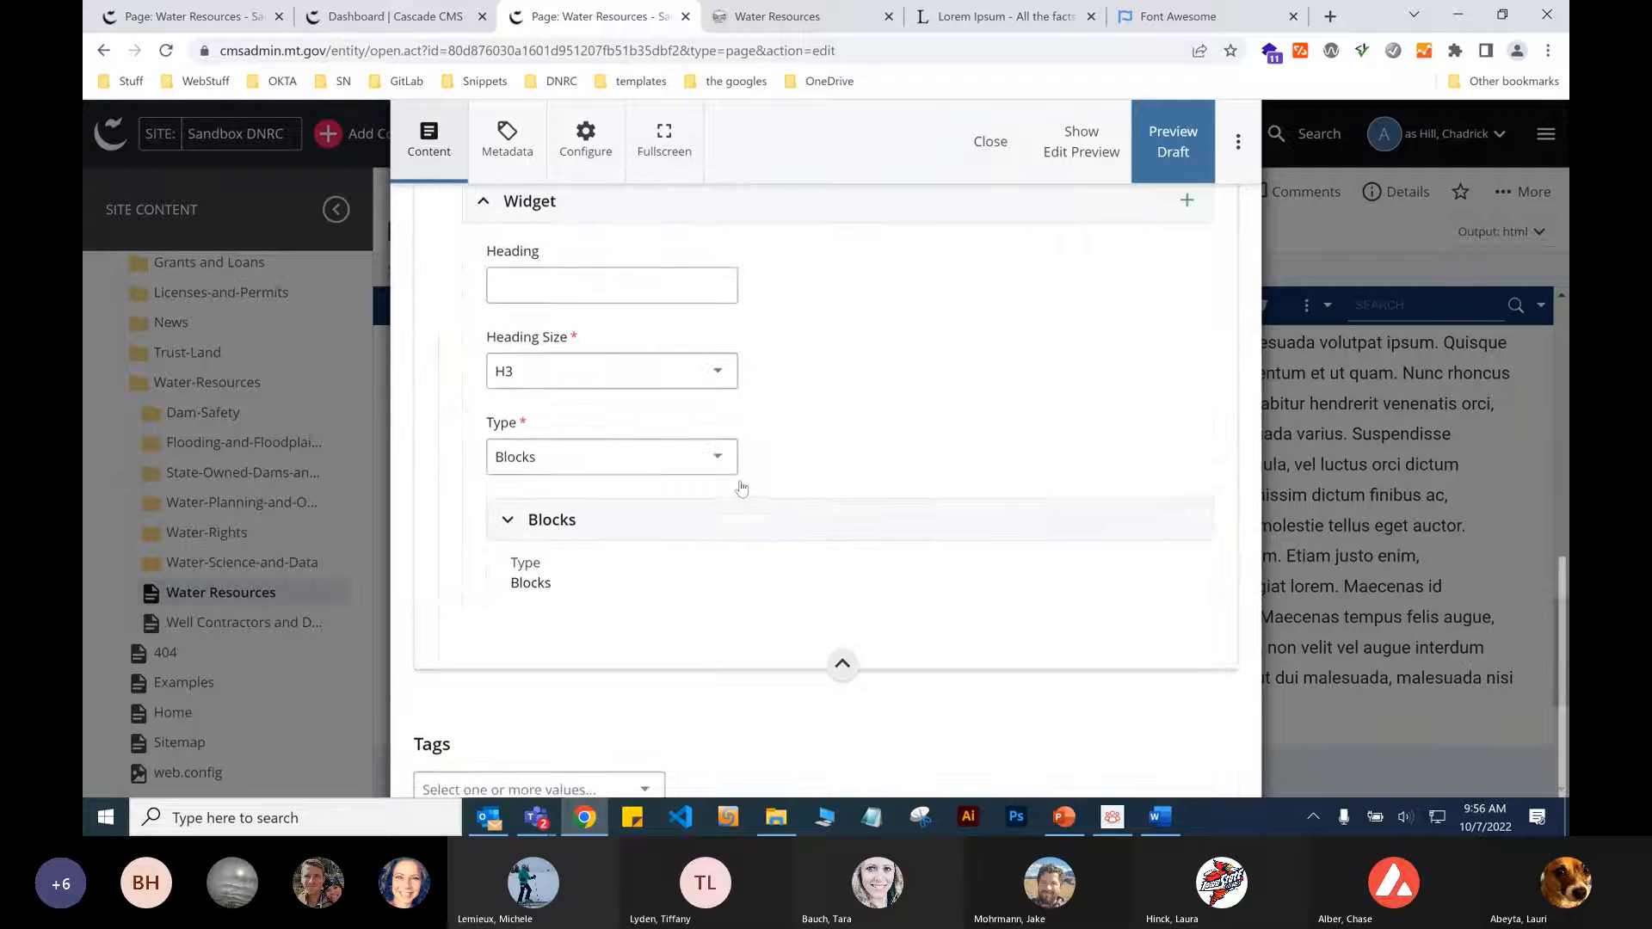
{"action": "scroll", "coordinate": [742, 488], "scroll_direction": "down", "scroll_amount": 3}
{"action": "scroll", "coordinate": [742, 488], "scroll_direction": "up", "scroll_amount": 6}
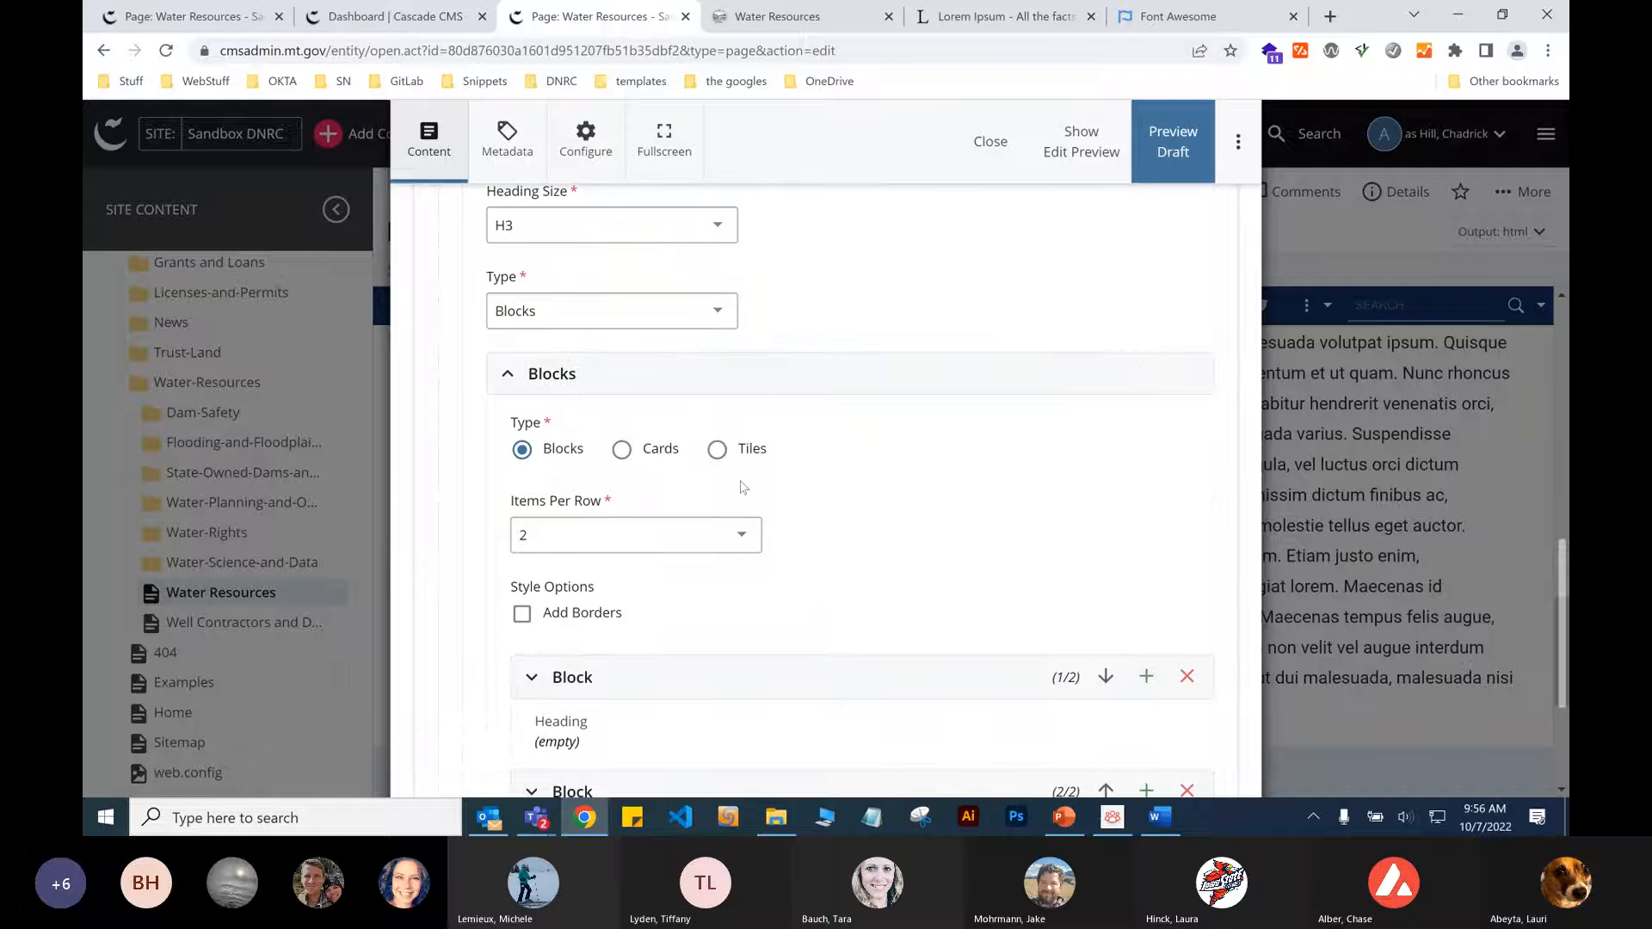
{"action": "scroll", "coordinate": [742, 488], "scroll_direction": "down", "scroll_amount": 8}
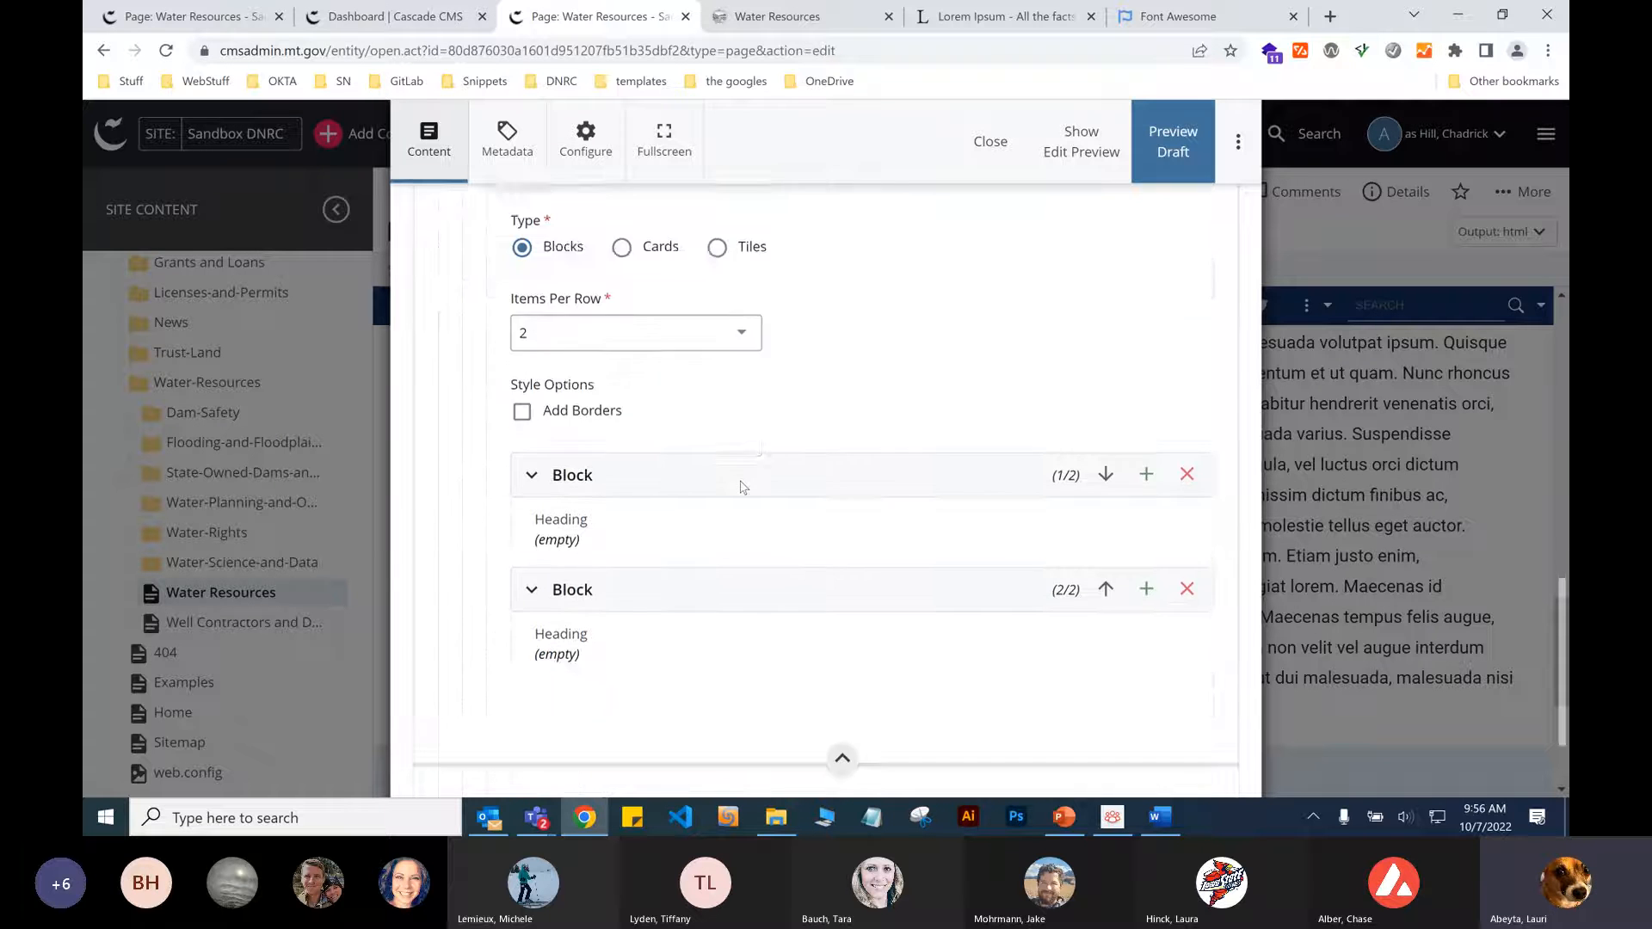
Review the first block's media, icon, content and link settings, and close the page editor without changes.
{"action": "left_click", "coordinate": [677, 342]}
{"action": "scroll", "coordinate": [708, 399], "scroll_direction": "down", "scroll_amount": 4}
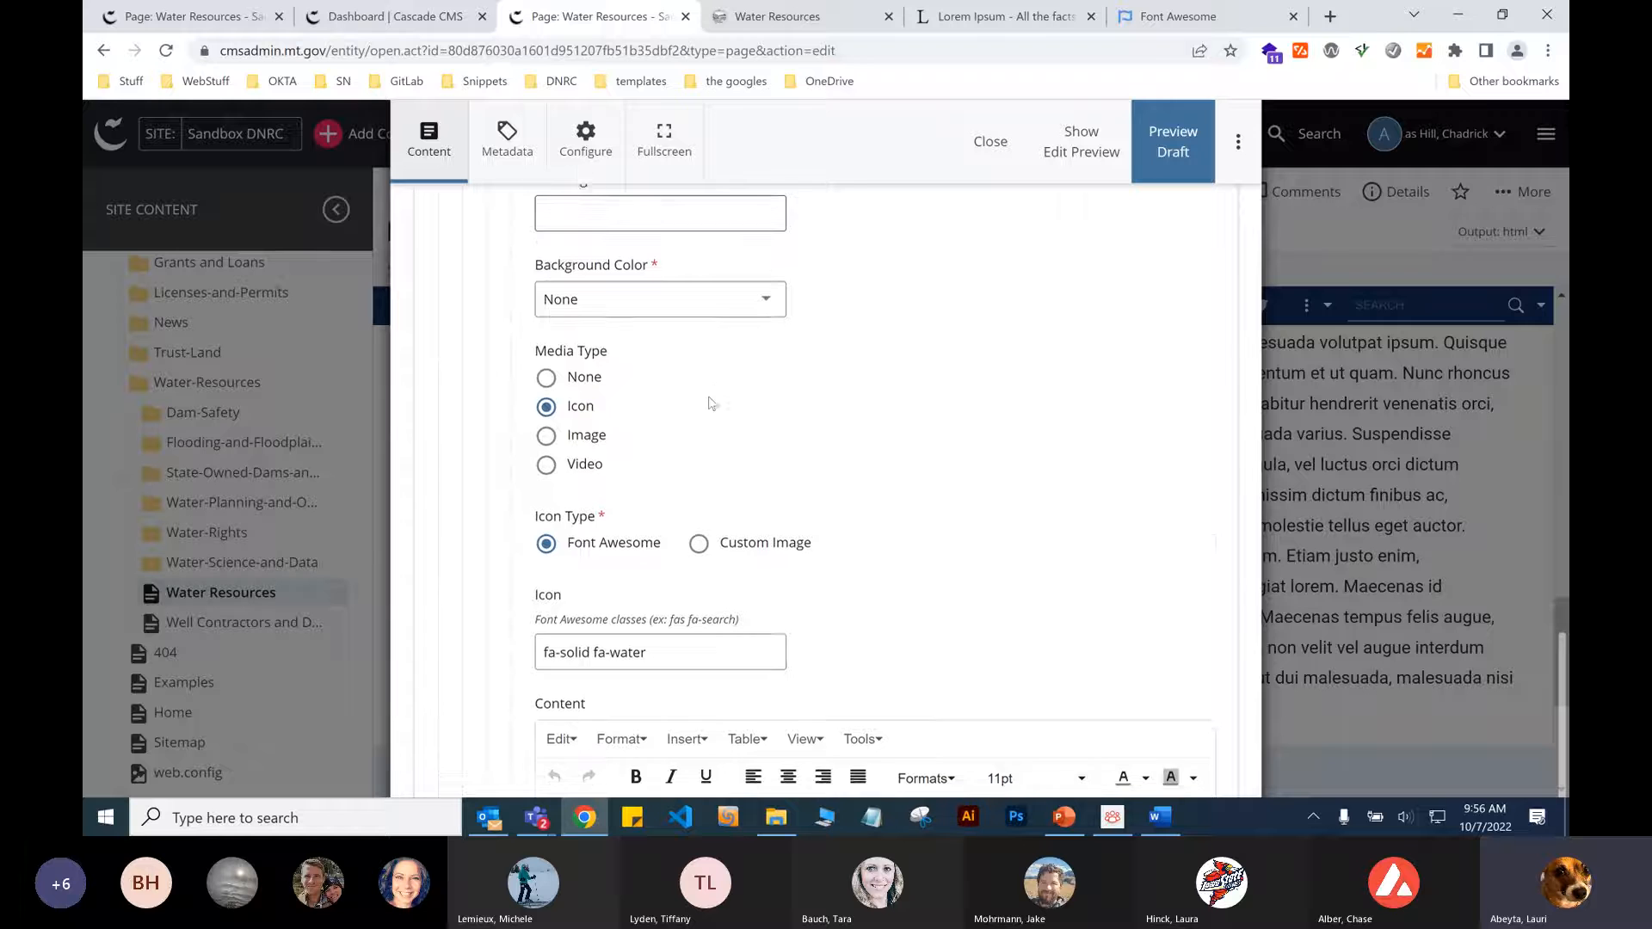
{"action": "scroll", "coordinate": [712, 403], "scroll_direction": "down", "scroll_amount": 1}
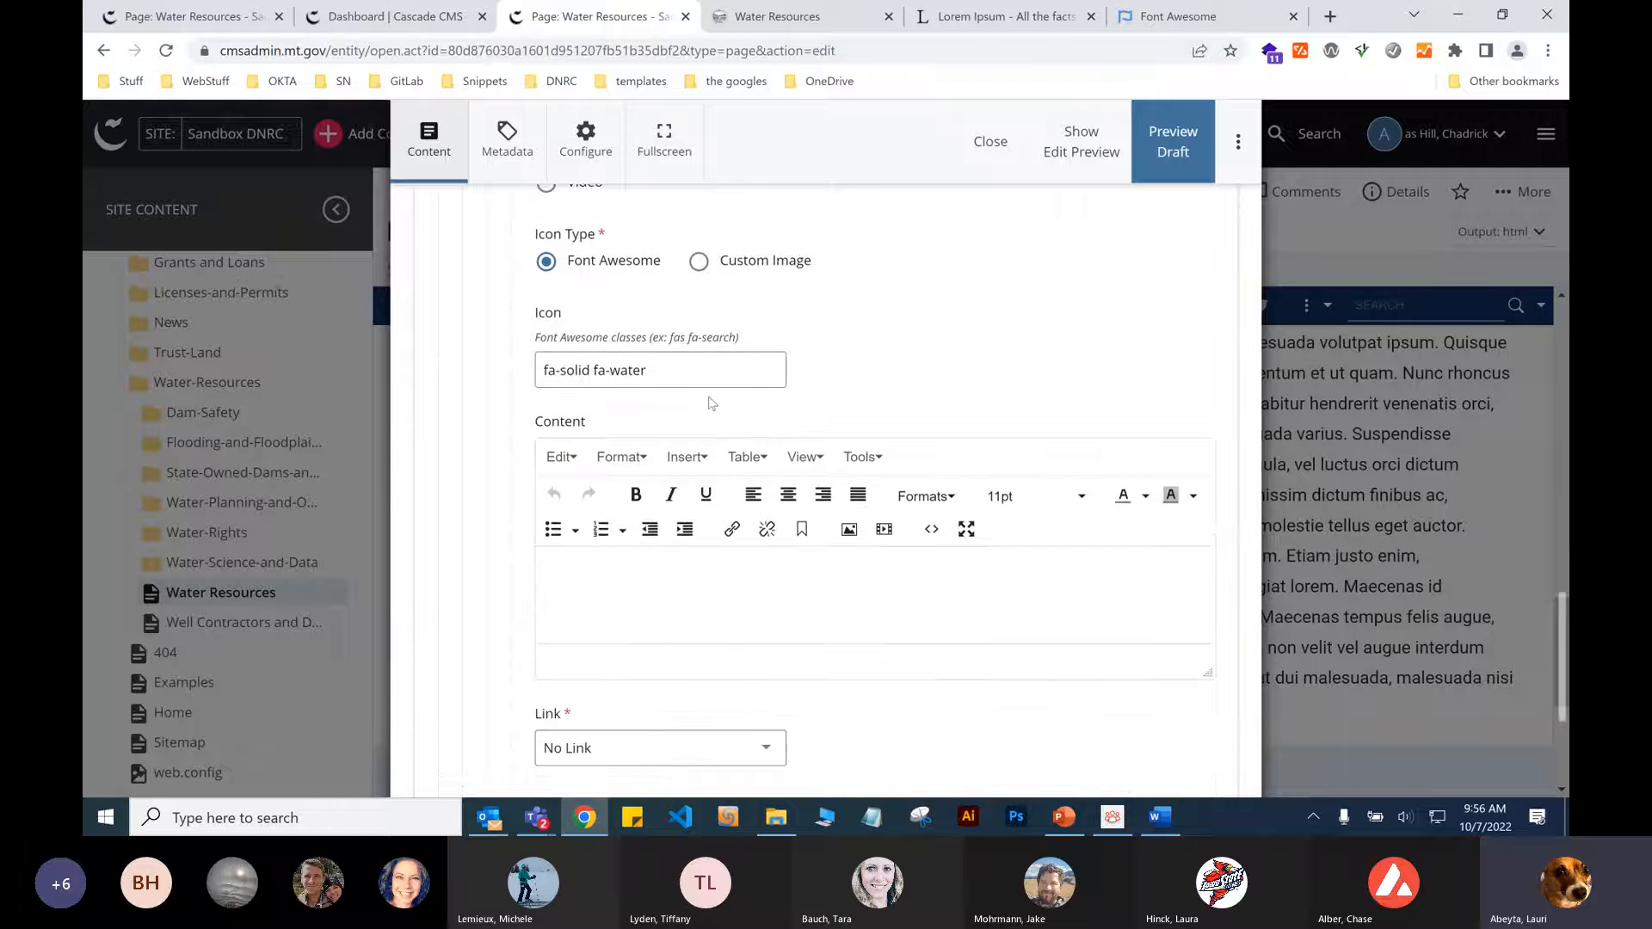
{"action": "scroll", "coordinate": [710, 404], "scroll_direction": "down", "scroll_amount": 2}
{"action": "scroll", "coordinate": [711, 404], "scroll_direction": "up", "scroll_amount": 3}
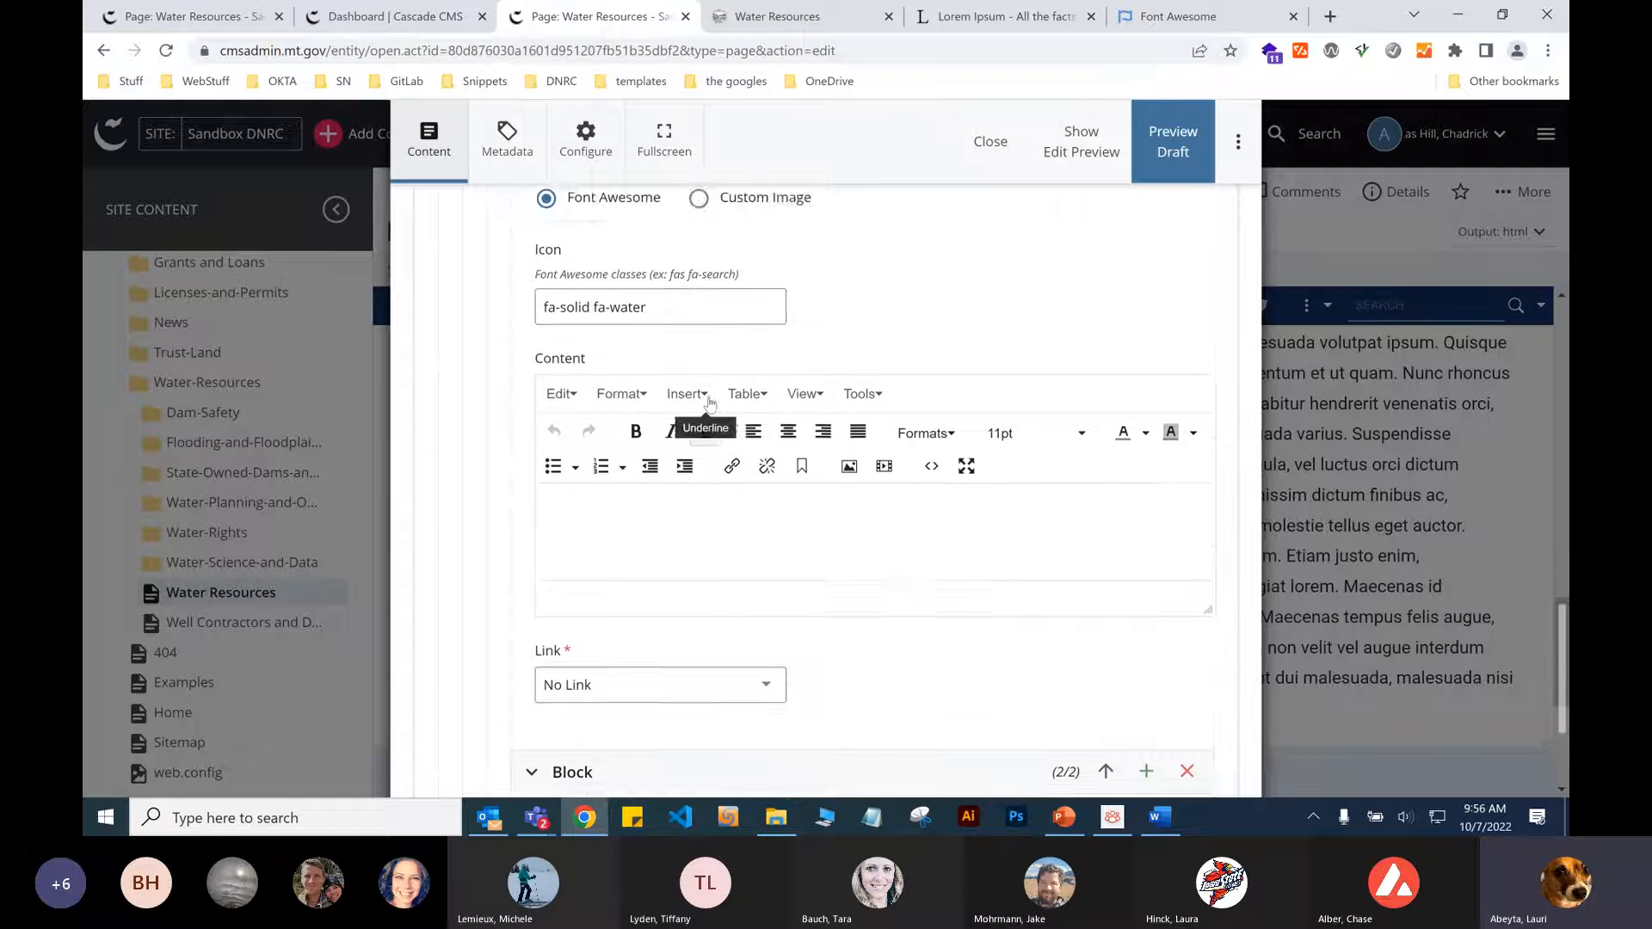
{"action": "left_click", "coordinate": [993, 136]}
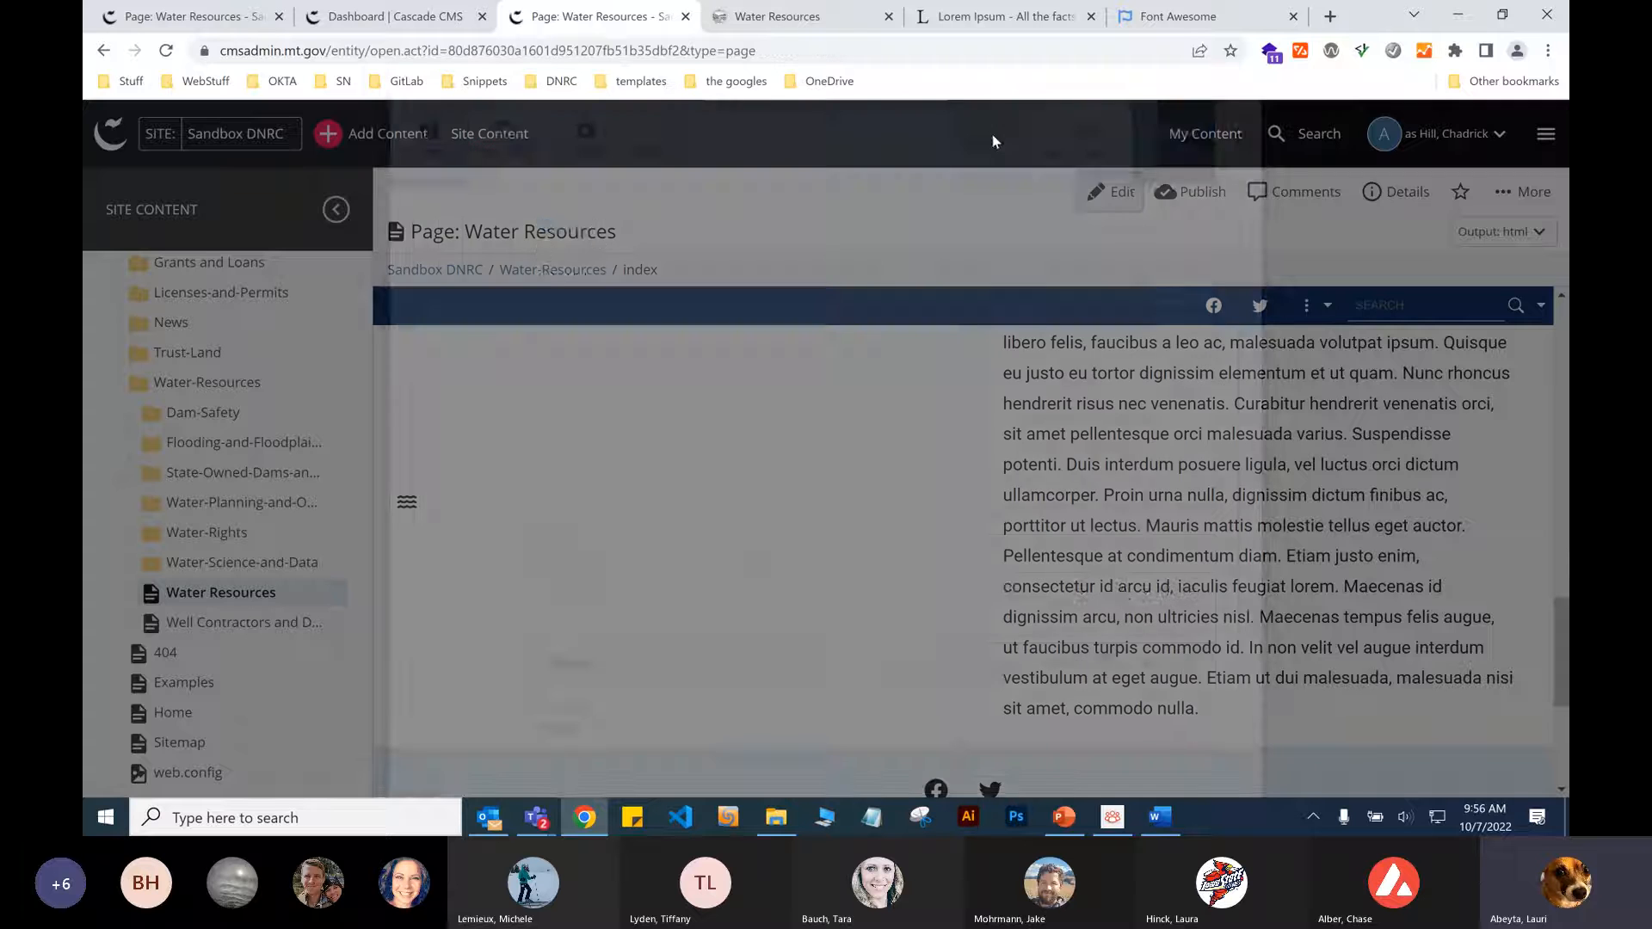
Compare the two blocks on the page, reopen it for editing and expand the third row's column down to its Blocks settings.
{"action": "scroll", "coordinate": [797, 608], "scroll_direction": "up", "scroll_amount": 2}
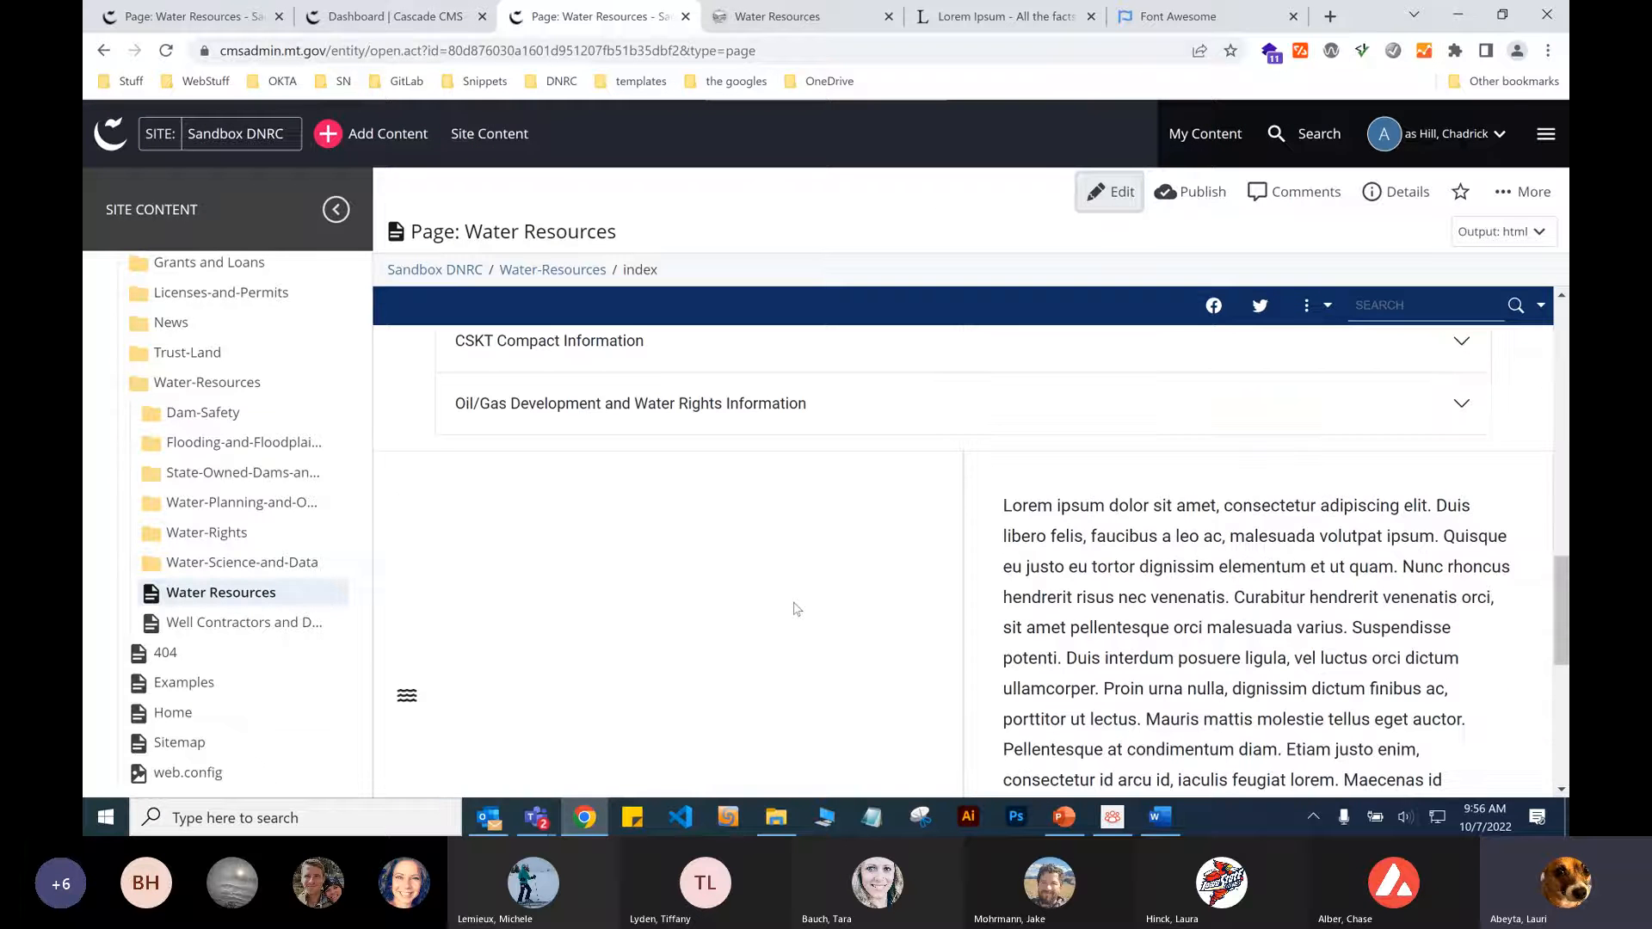
{"action": "scroll", "coordinate": [797, 608], "scroll_direction": "down", "scroll_amount": 2}
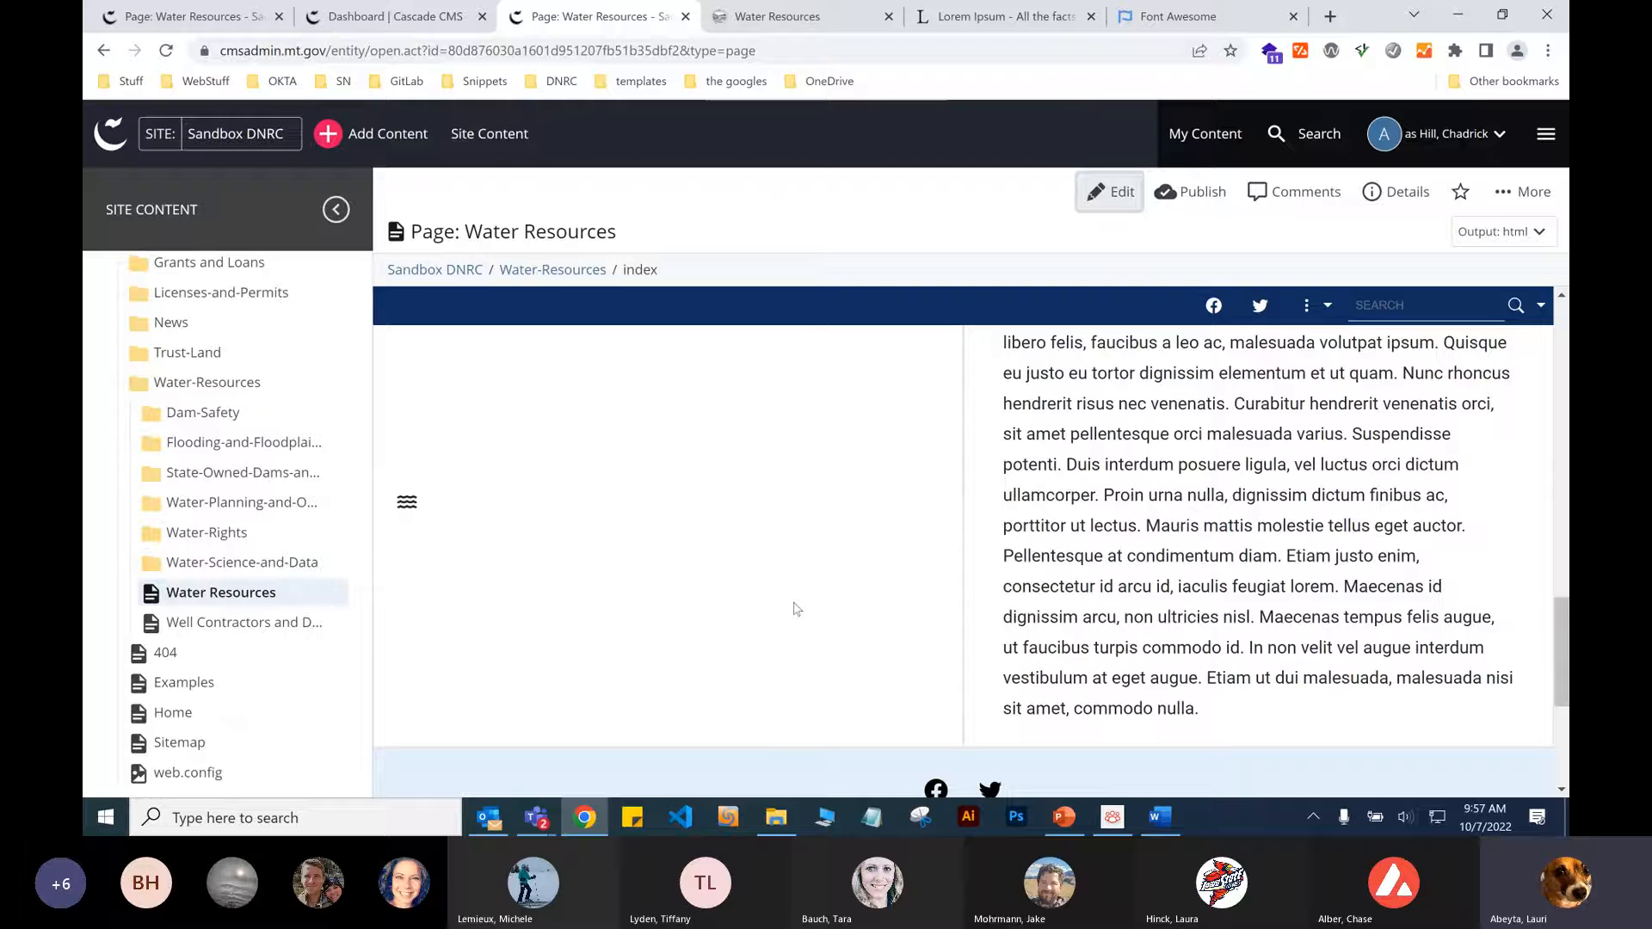
{"action": "scroll", "coordinate": [797, 608], "scroll_direction": "up", "scroll_amount": 2}
{"action": "scroll", "coordinate": [797, 608], "scroll_direction": "down", "scroll_amount": 2}
{"action": "left_click", "coordinate": [1103, 195]}
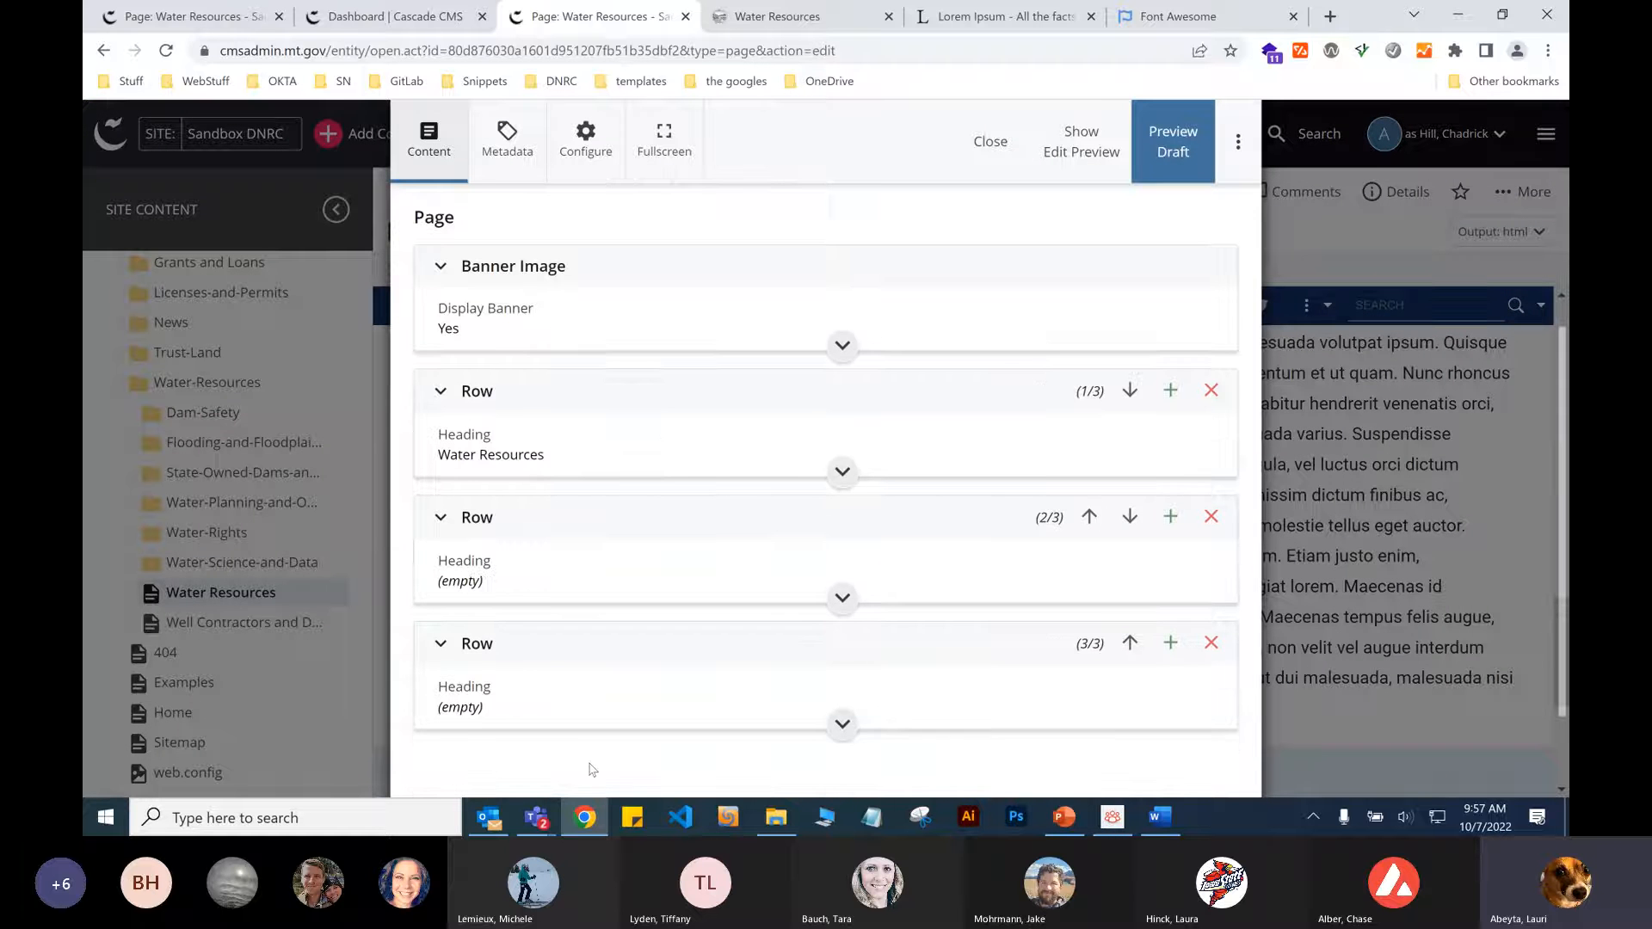
{"action": "left_click", "coordinate": [593, 715]}
{"action": "scroll", "coordinate": [593, 715], "scroll_direction": "down", "scroll_amount": 6}
{"action": "scroll", "coordinate": [593, 714], "scroll_direction": "down", "scroll_amount": 2}
{"action": "left_click", "coordinate": [576, 561]}
{"action": "scroll", "coordinate": [581, 530], "scroll_direction": "down", "scroll_amount": 1}
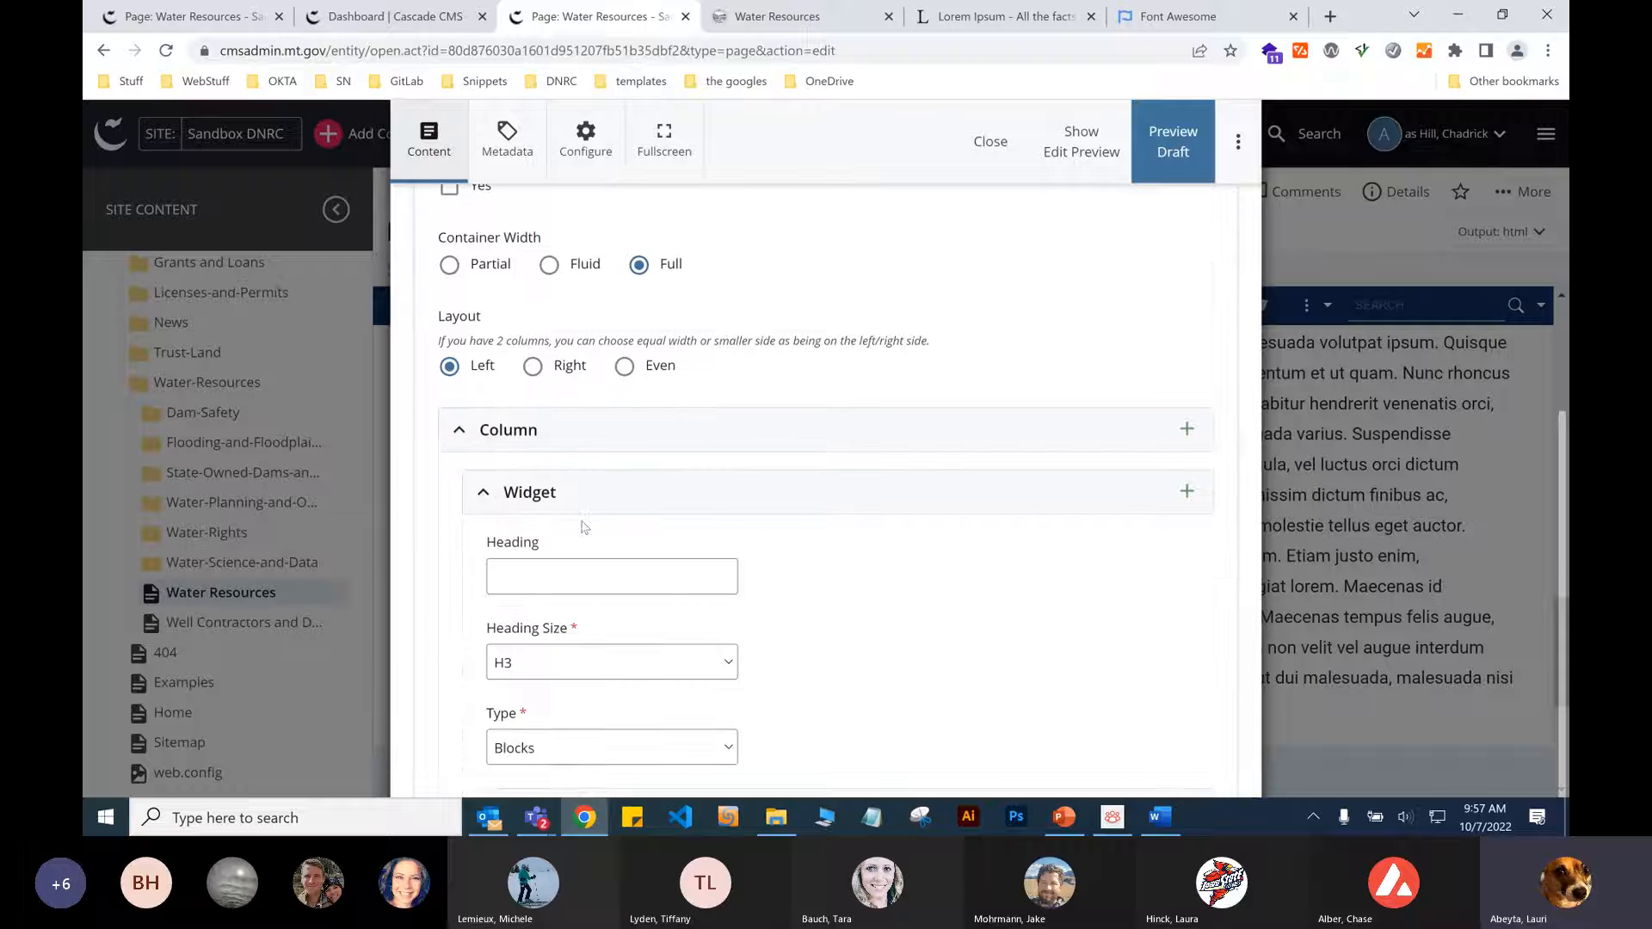
{"action": "scroll", "coordinate": [583, 528], "scroll_direction": "down", "scroll_amount": 3}
{"action": "left_click", "coordinate": [583, 522]}
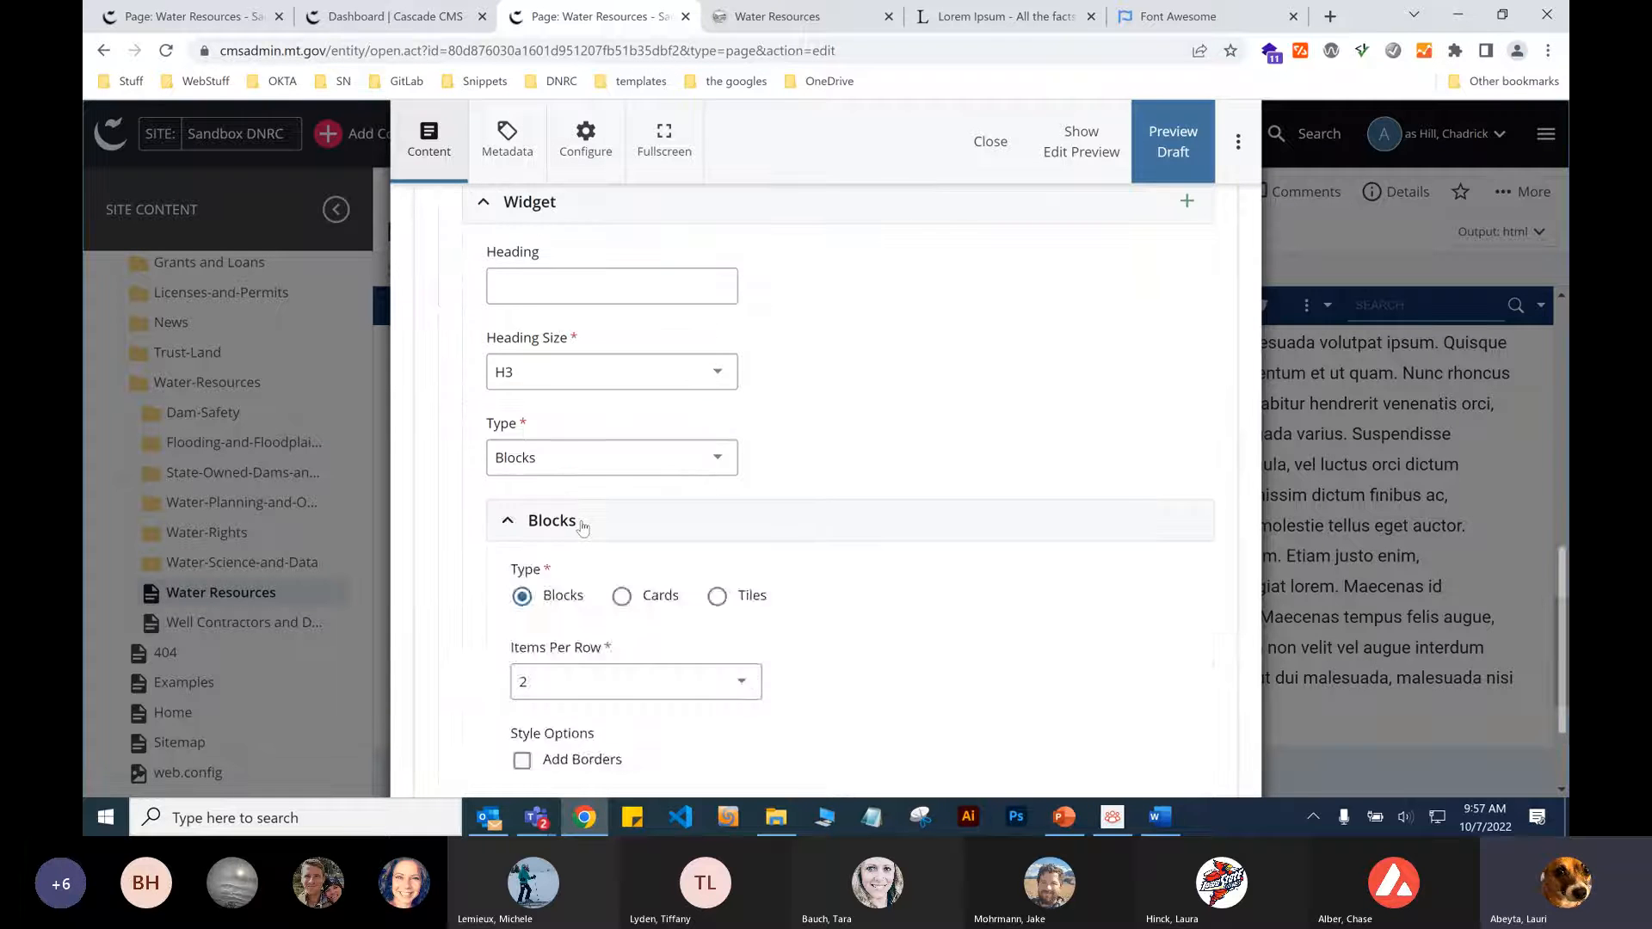
Expand the first block in the third row and set its media type to Image.
{"action": "scroll", "coordinate": [585, 528], "scroll_direction": "down", "scroll_amount": 4}
{"action": "left_click", "coordinate": [611, 437]}
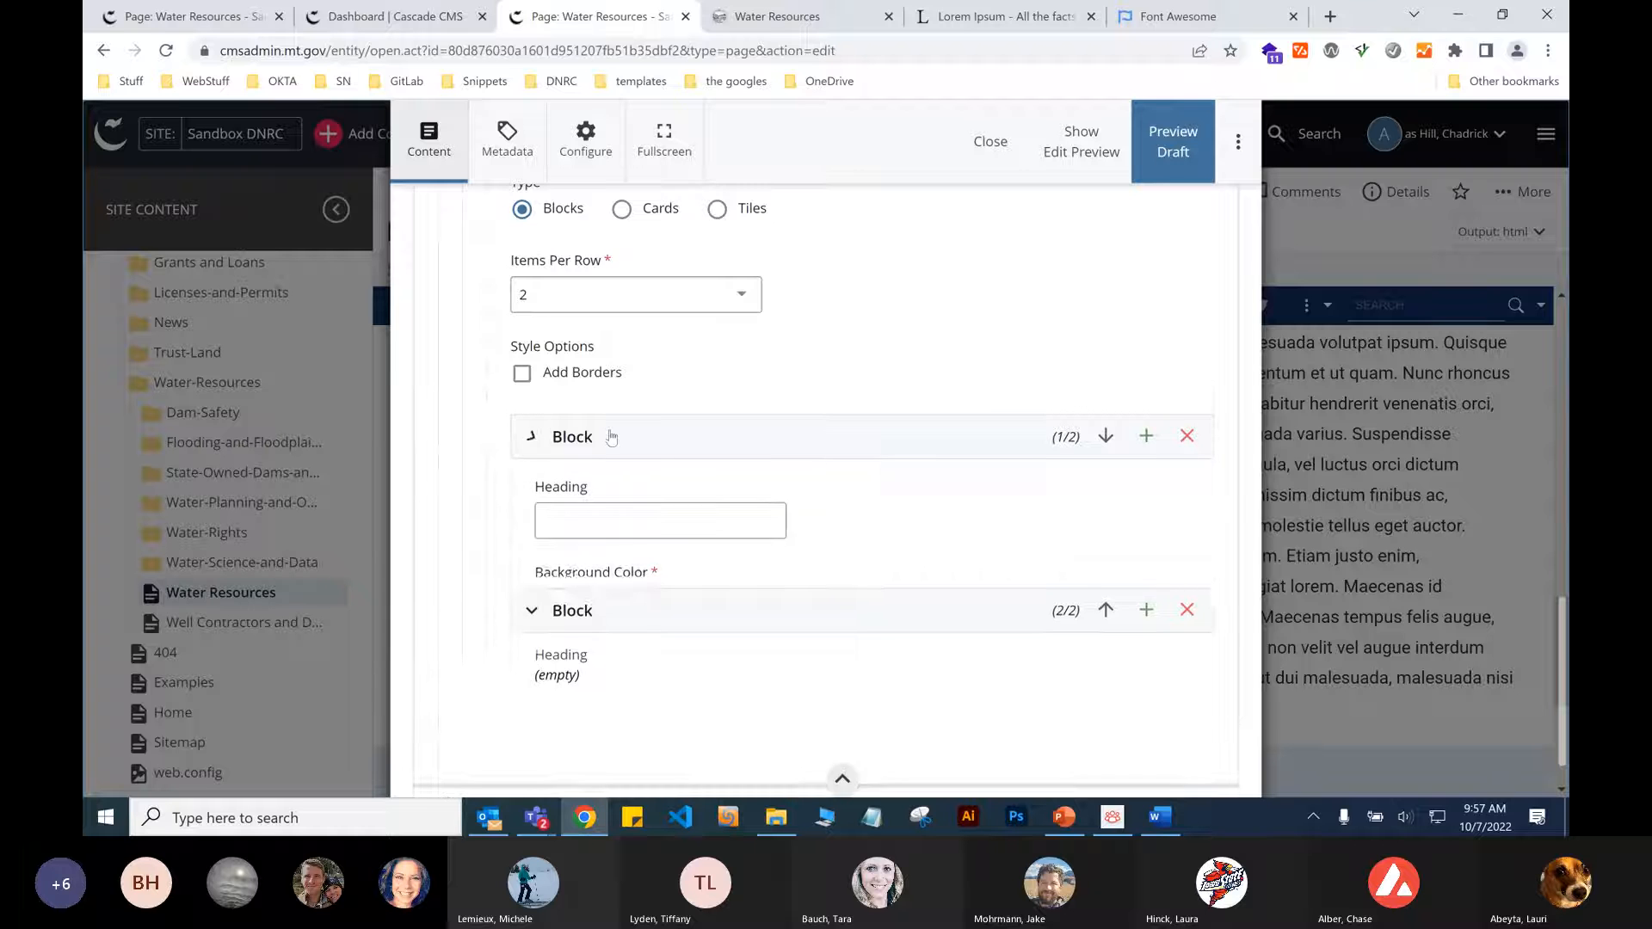
{"action": "scroll", "coordinate": [608, 439], "scroll_direction": "down", "scroll_amount": 2}
{"action": "left_click", "coordinate": [593, 555]}
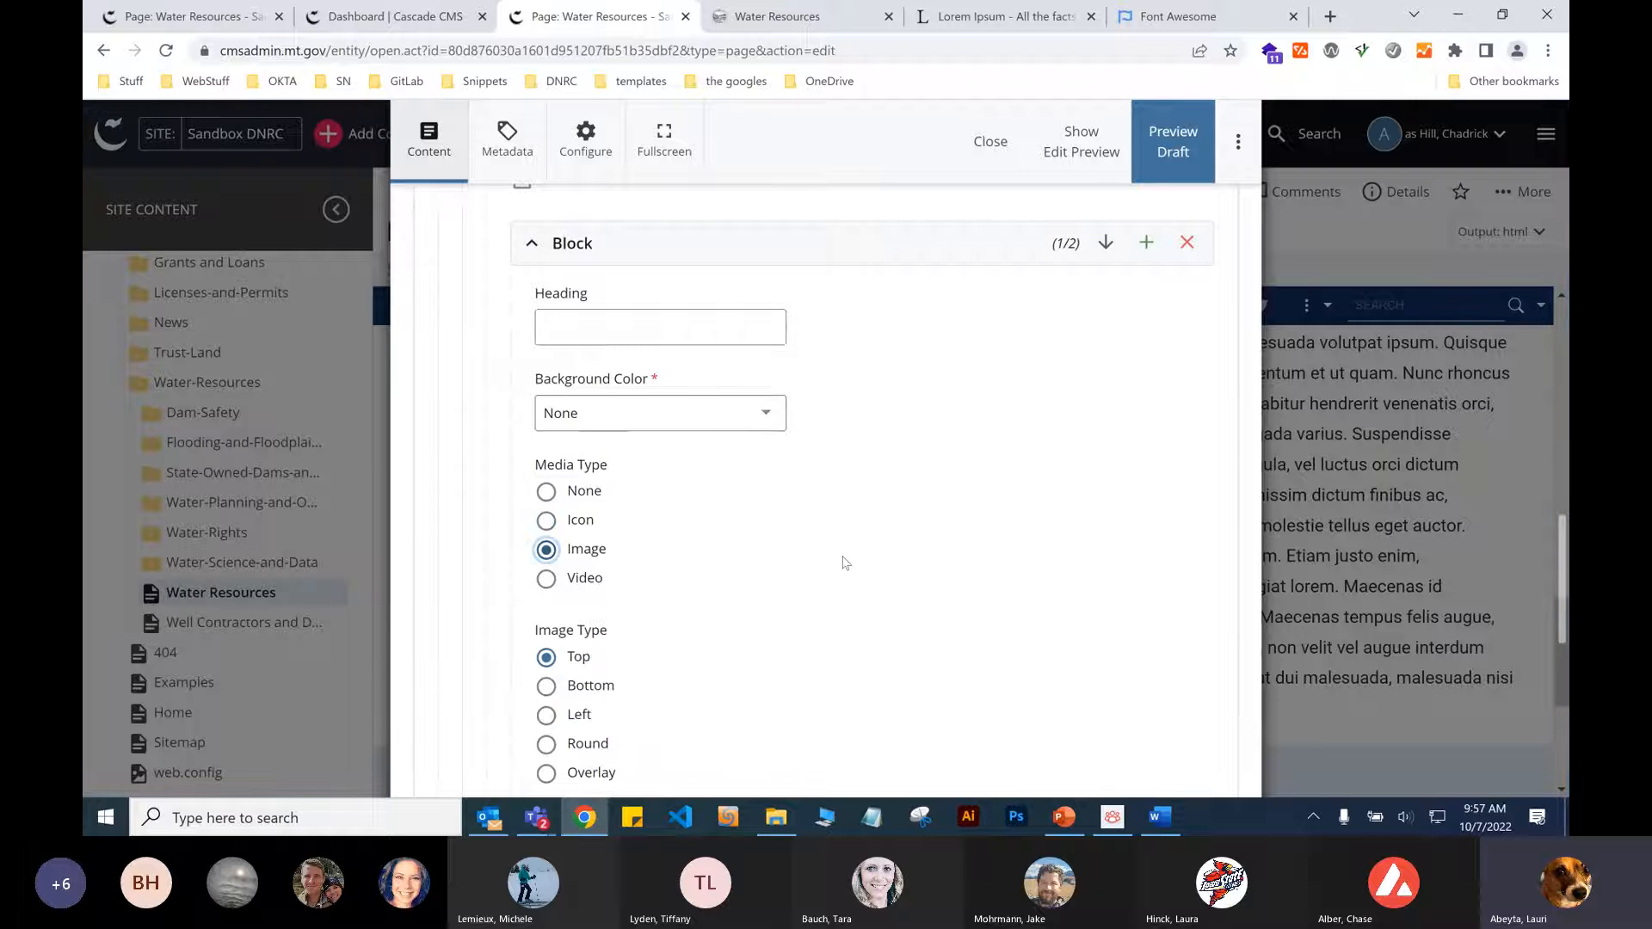
Start choosing a file for the first block's image and browse to the Sandbox DNRC site's _images folder.
{"action": "scroll", "coordinate": [845, 563], "scroll_direction": "down", "scroll_amount": 5}
{"action": "left_click", "coordinate": [645, 387]}
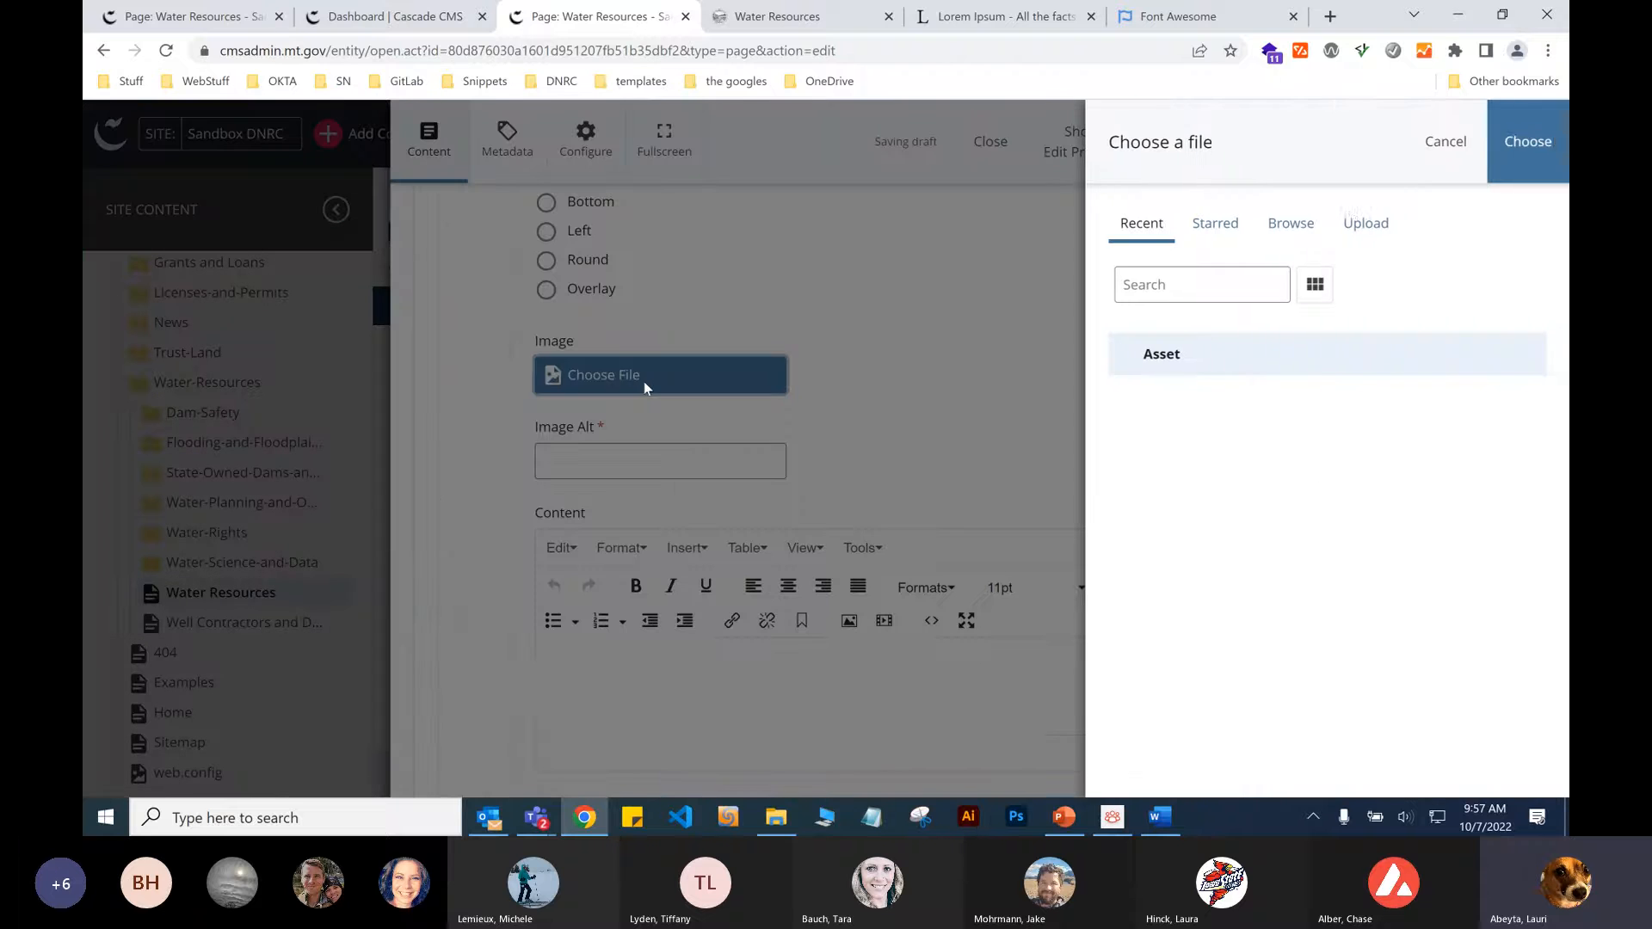
{"action": "left_click", "coordinate": [1307, 226]}
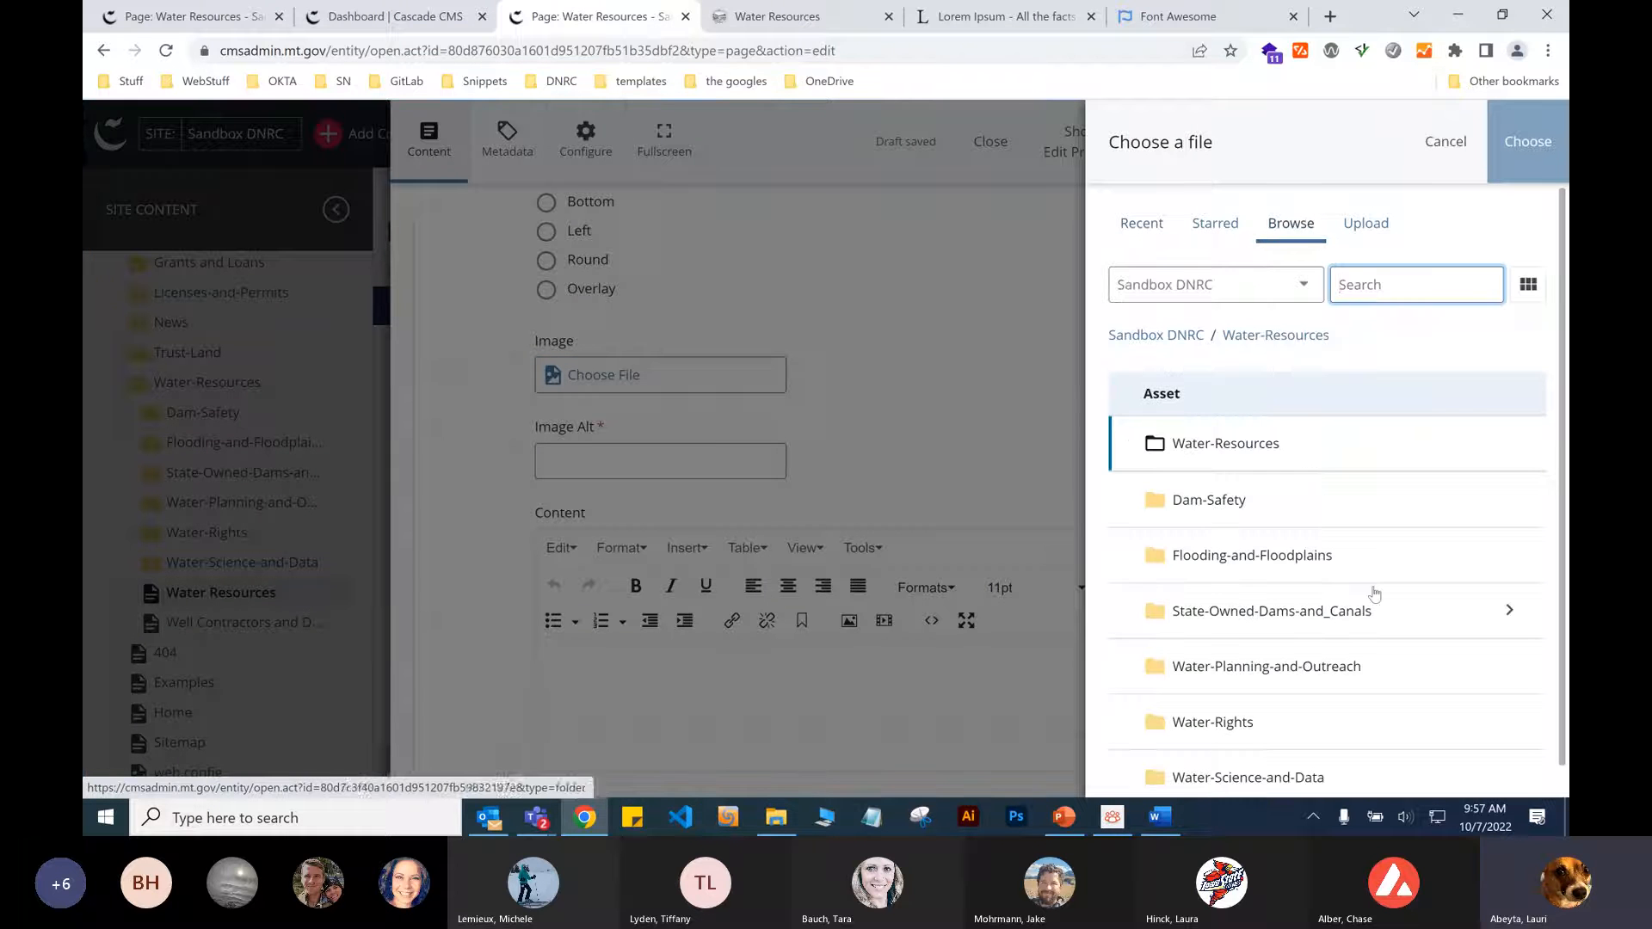
{"action": "left_click", "coordinate": [1185, 339]}
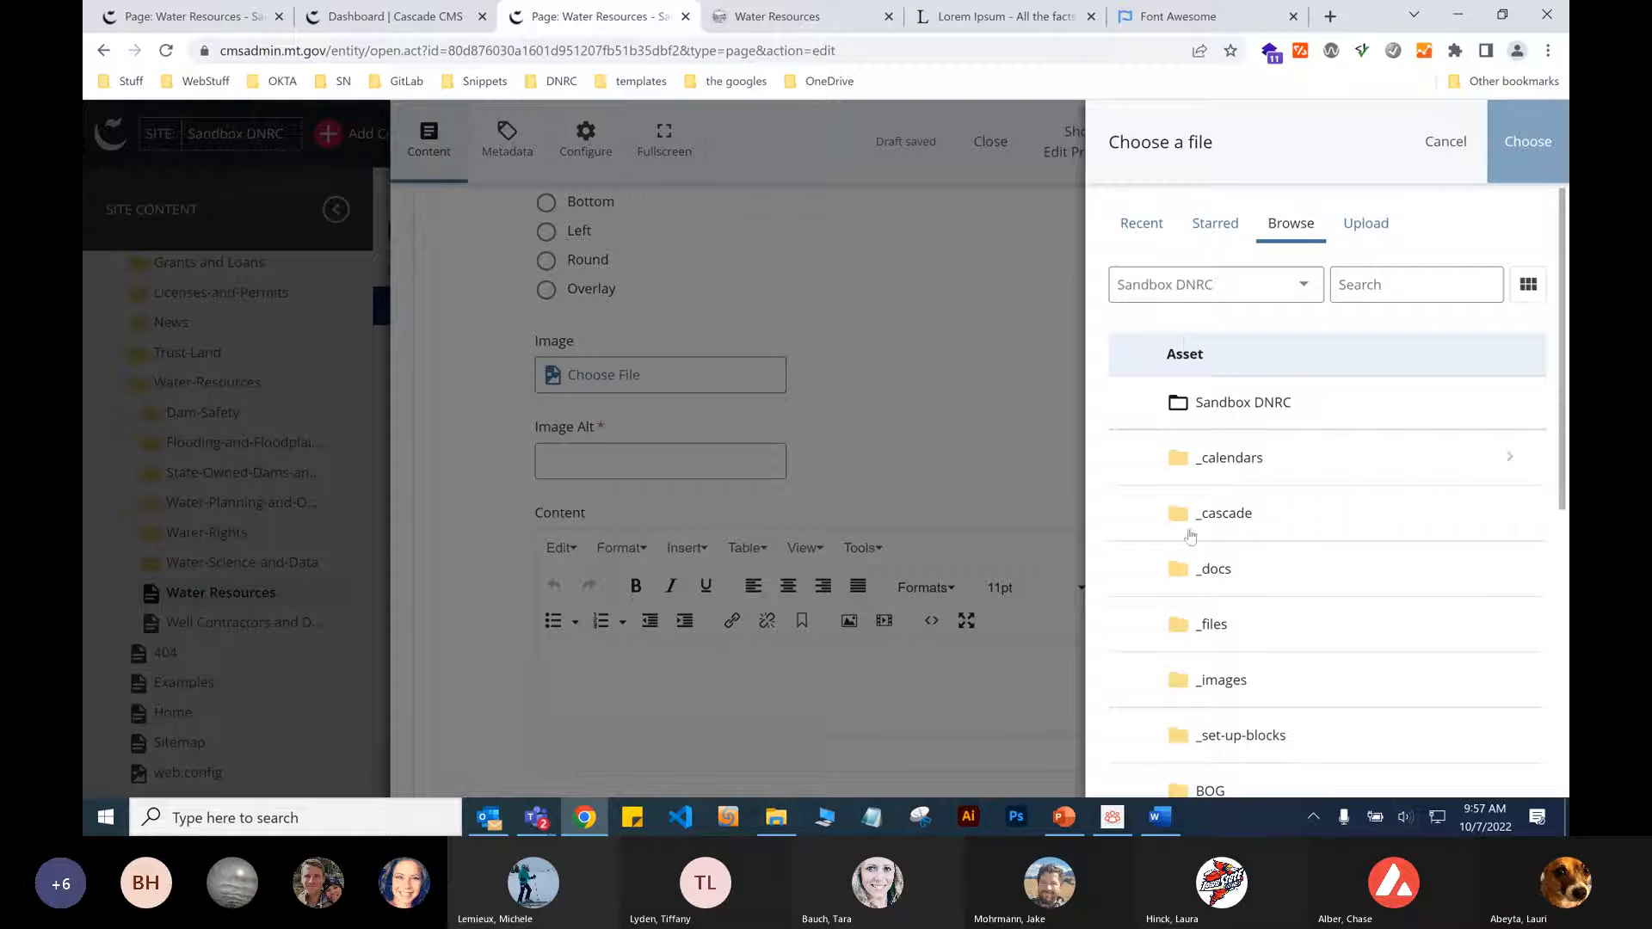
{"action": "left_click", "coordinate": [1222, 680]}
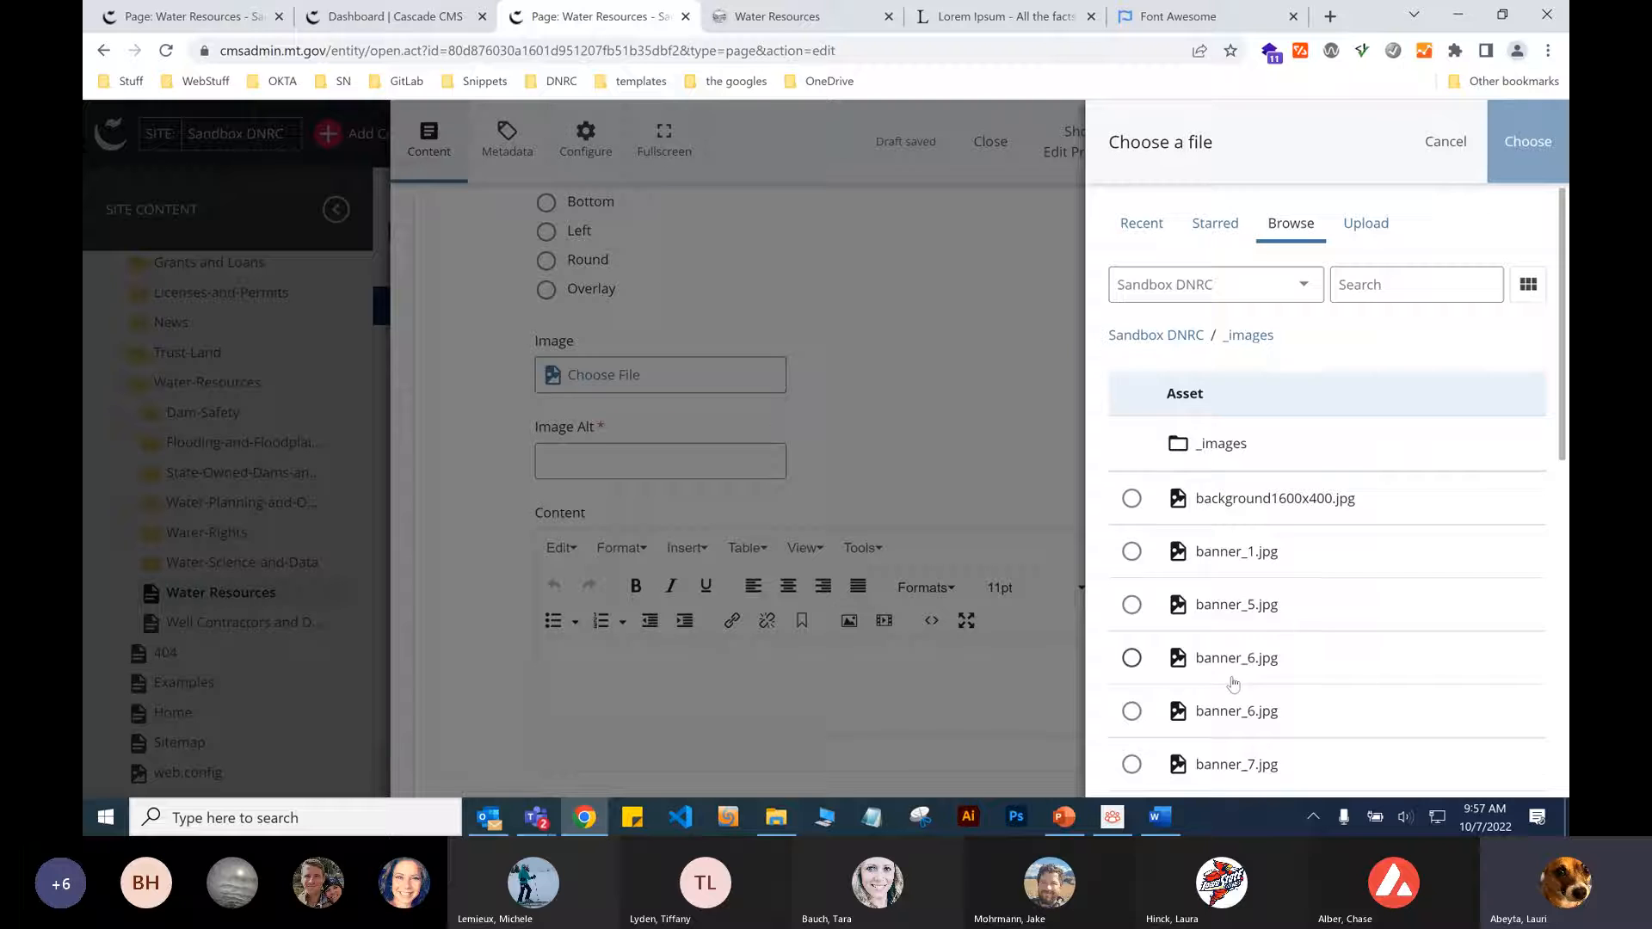
Assign card_block_water_2_300x.jpg from the _images folder as the first block's image.
{"action": "scroll", "coordinate": [1338, 658], "scroll_direction": "down", "scroll_amount": 6}
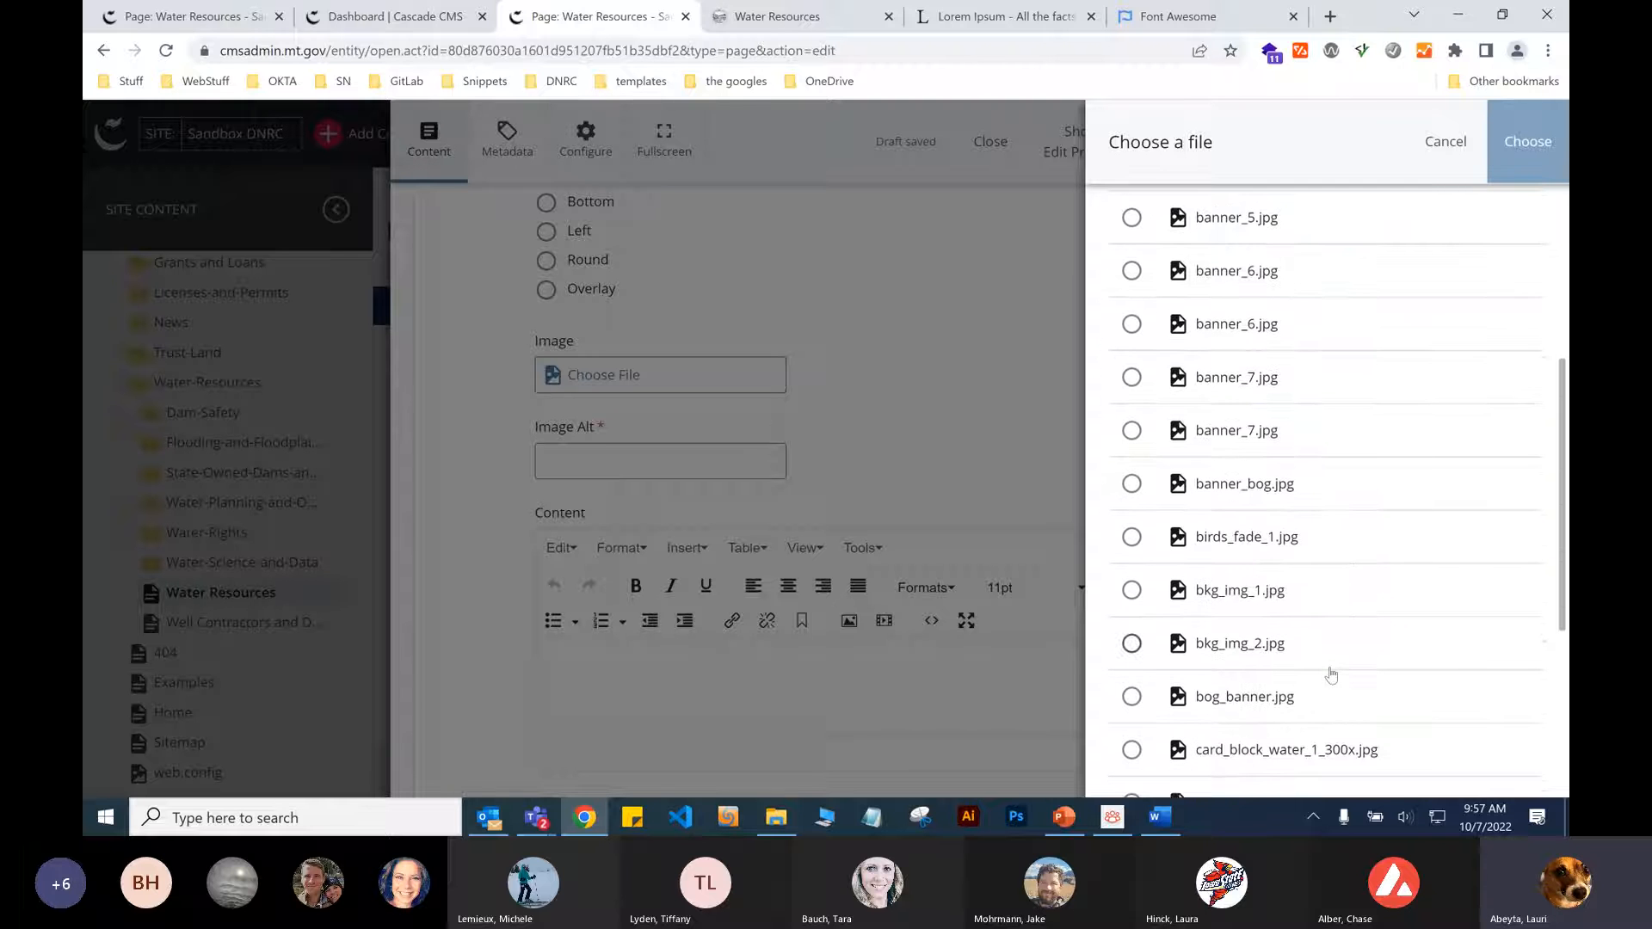
{"action": "scroll", "coordinate": [1314, 664], "scroll_direction": "down", "scroll_amount": 1}
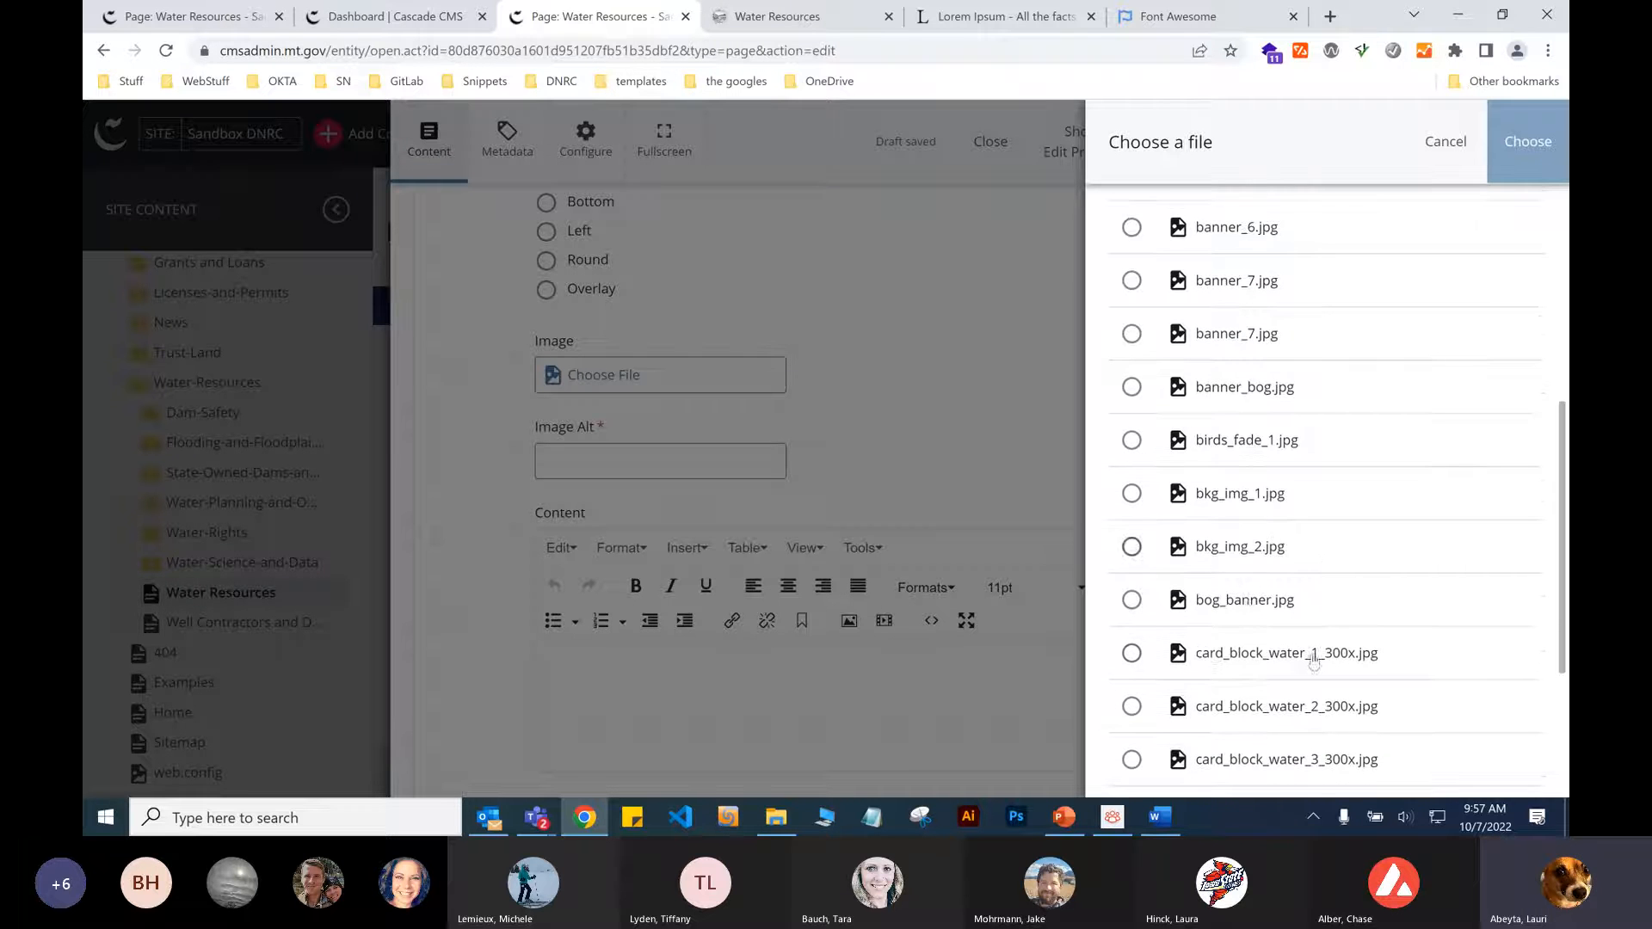
{"action": "left_click", "coordinate": [1248, 506]}
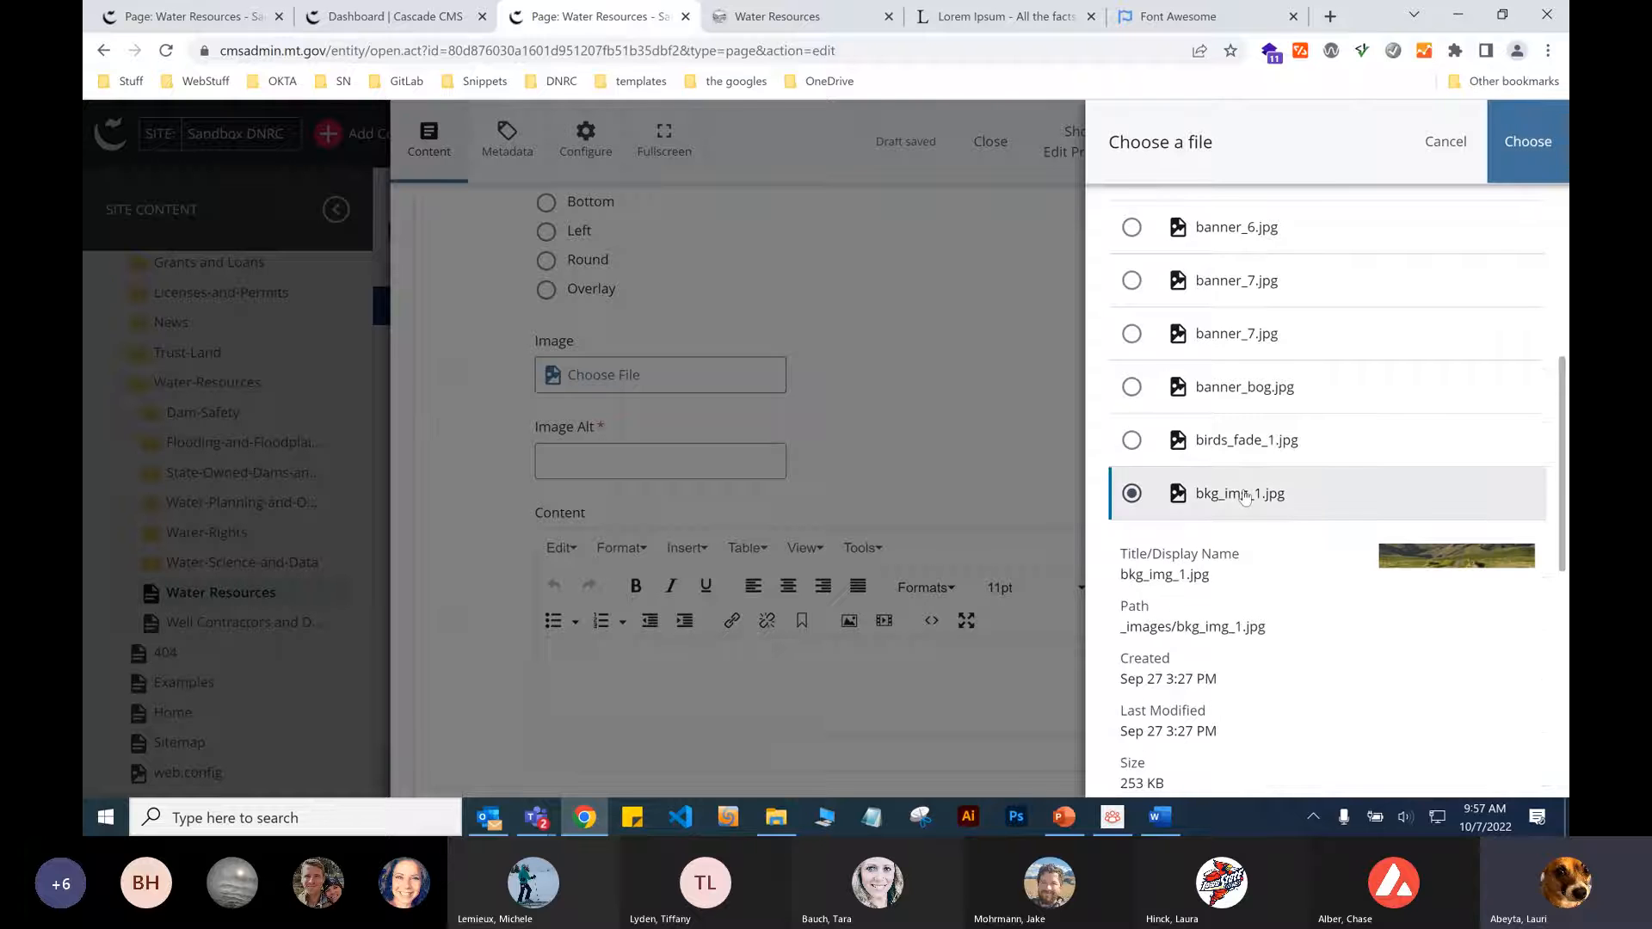
{"action": "left_click", "coordinate": [1520, 148]}
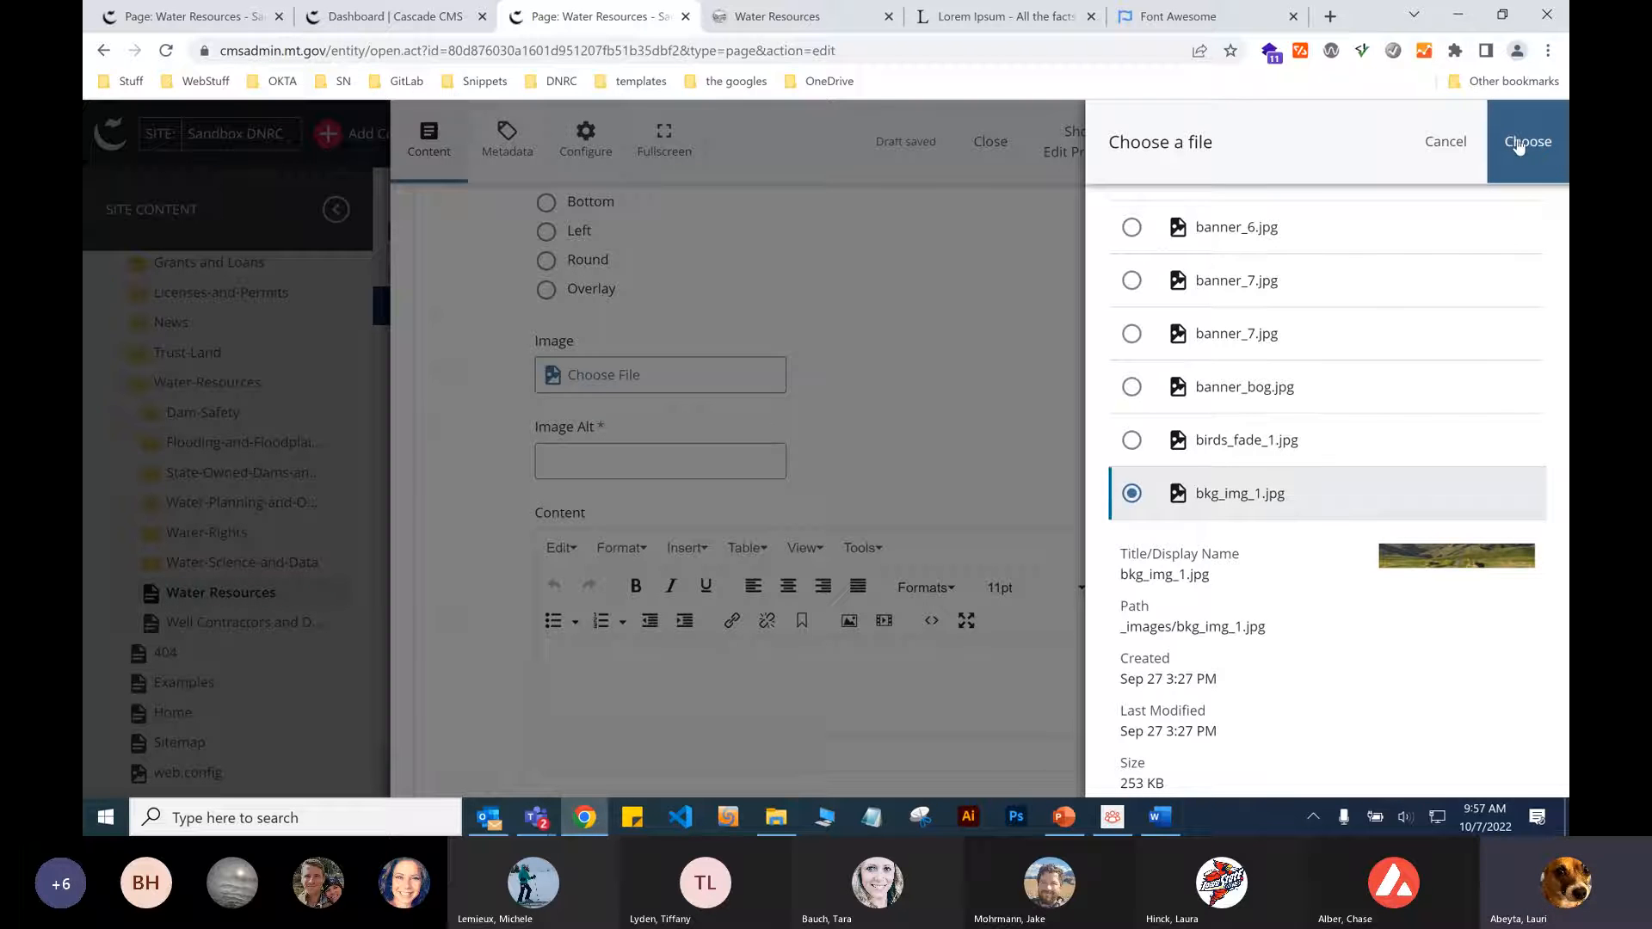
{"action": "scroll", "coordinate": [1245, 533], "scroll_direction": "down", "scroll_amount": 6}
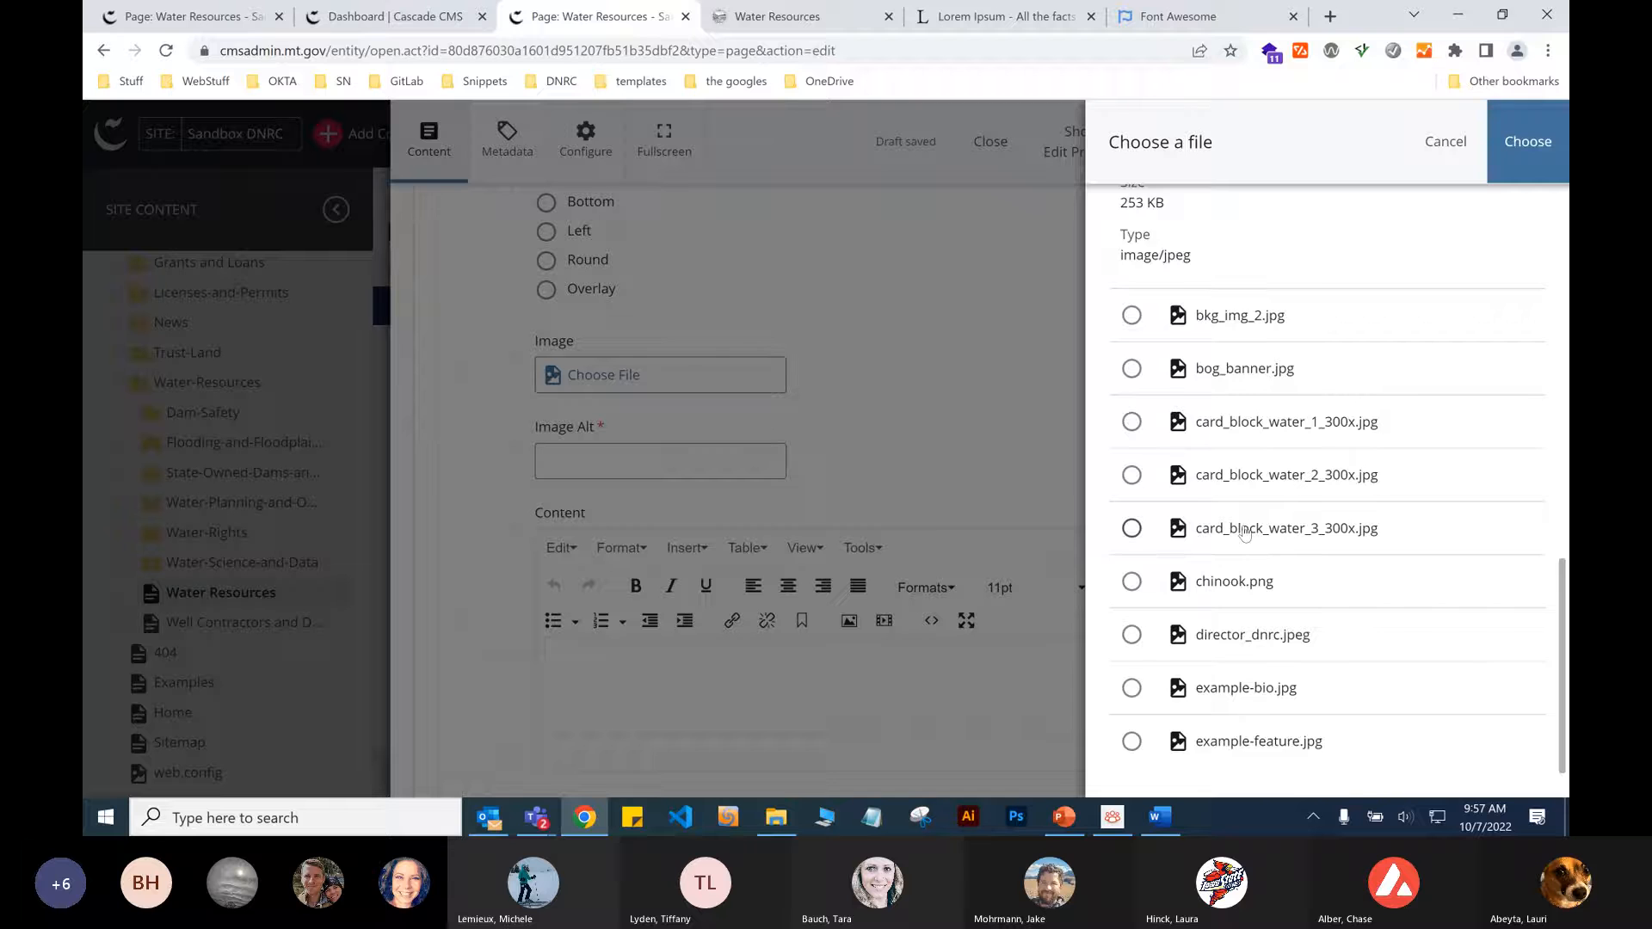
{"action": "scroll", "coordinate": [1245, 533], "scroll_direction": "down", "scroll_amount": 1}
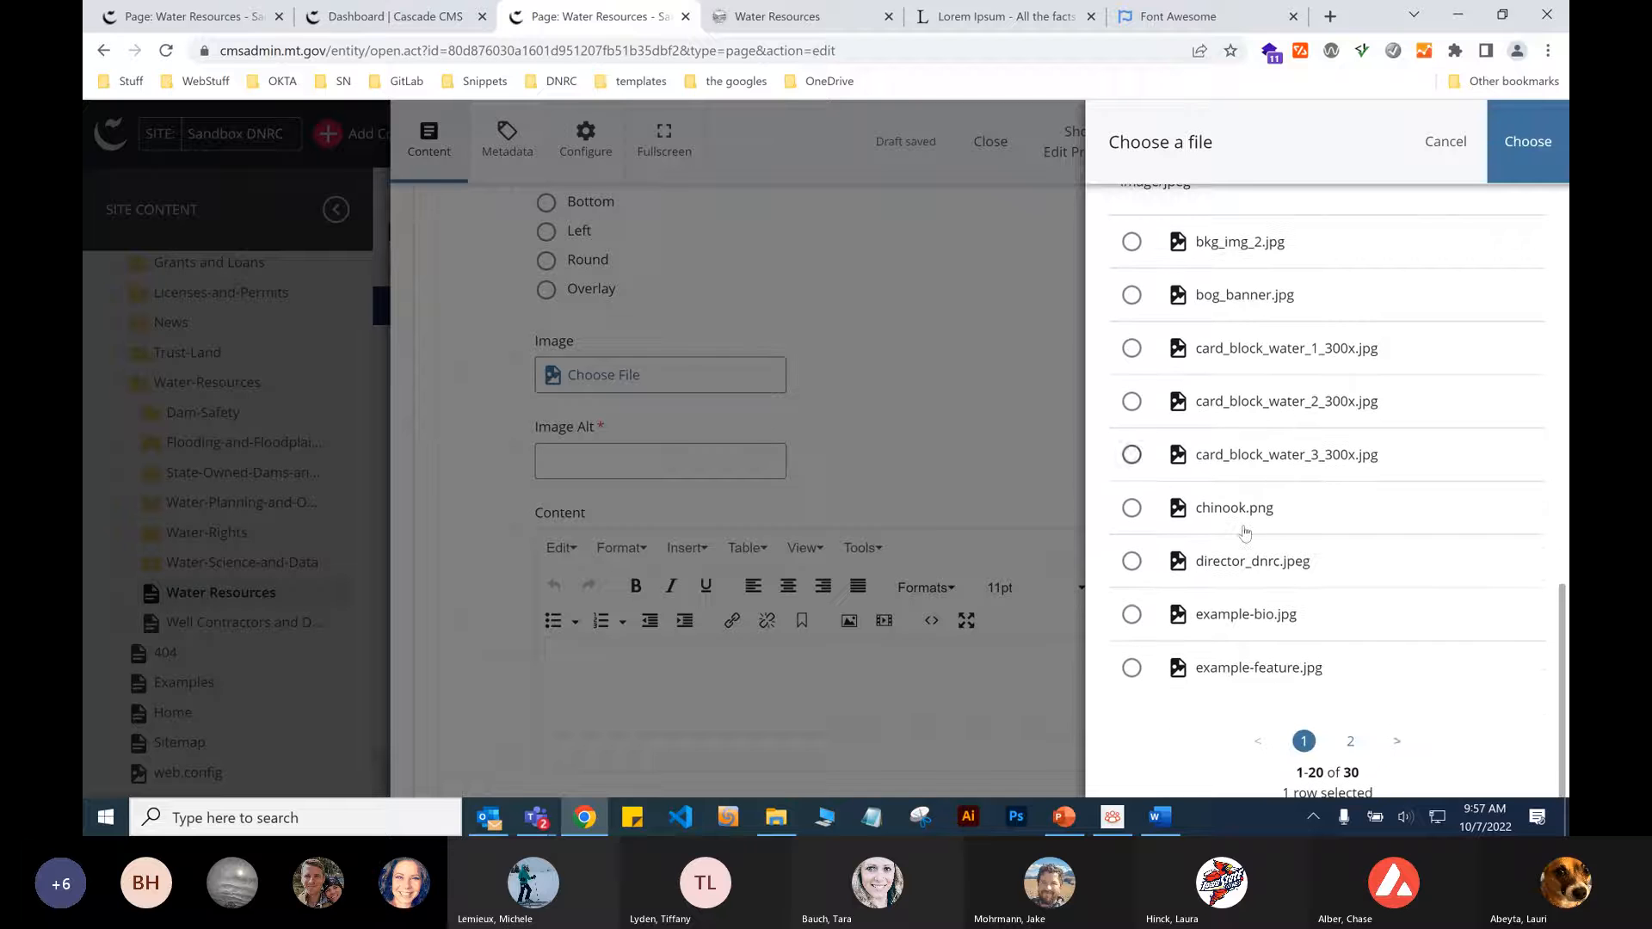
{"action": "left_click", "coordinate": [1245, 420]}
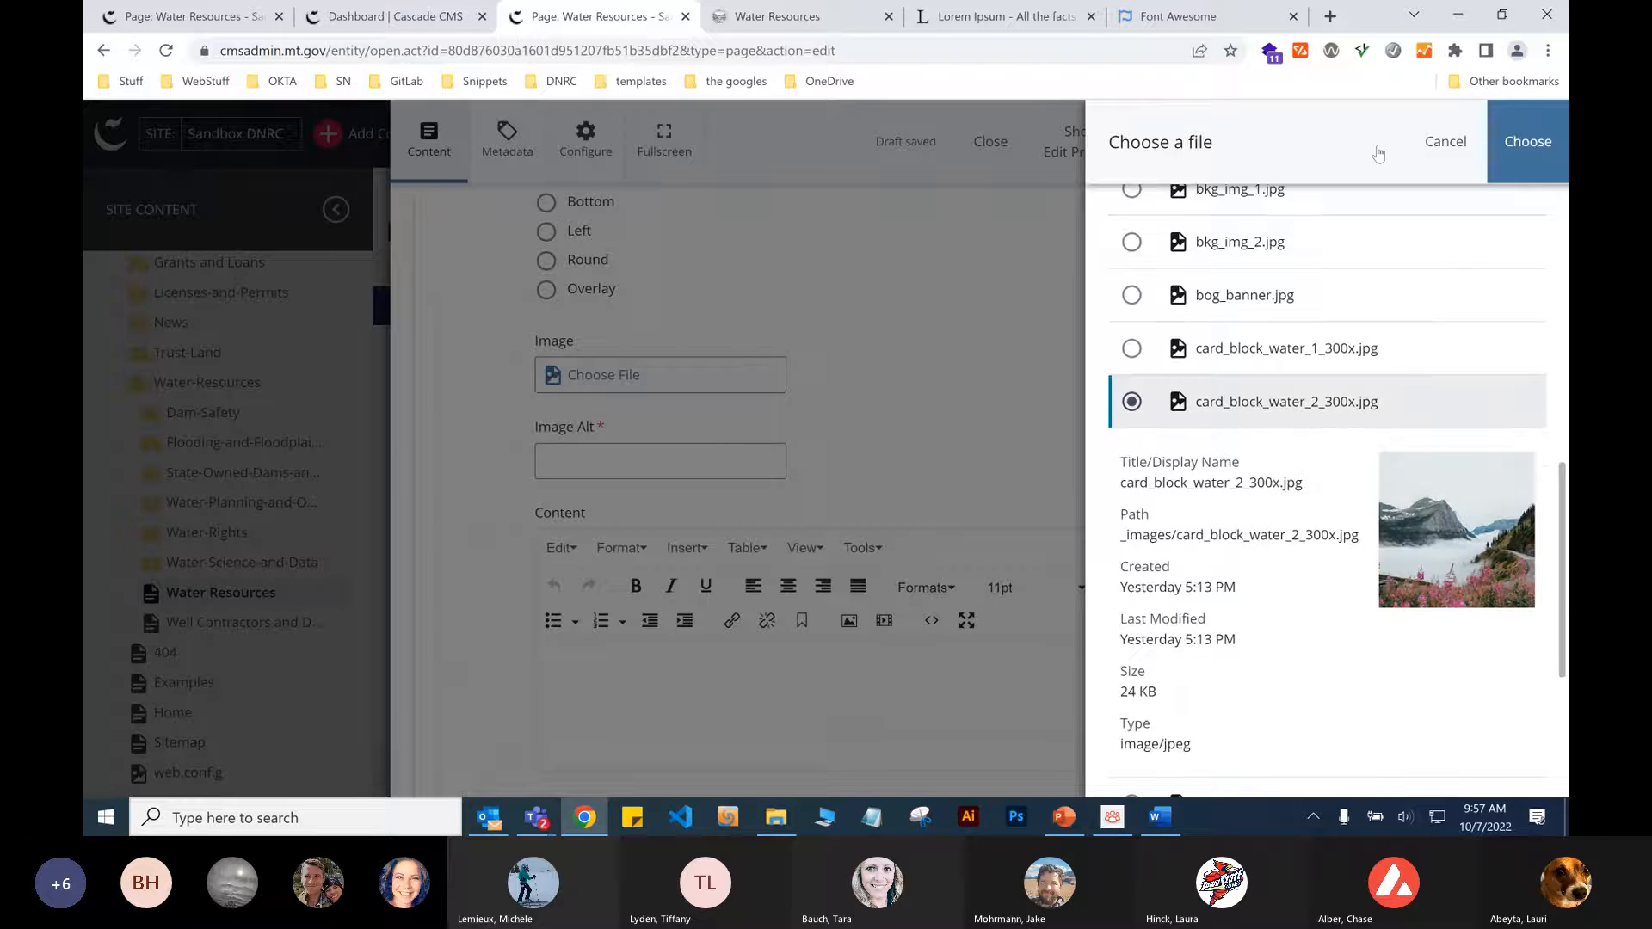
{"action": "left_click", "coordinate": [1526, 139]}
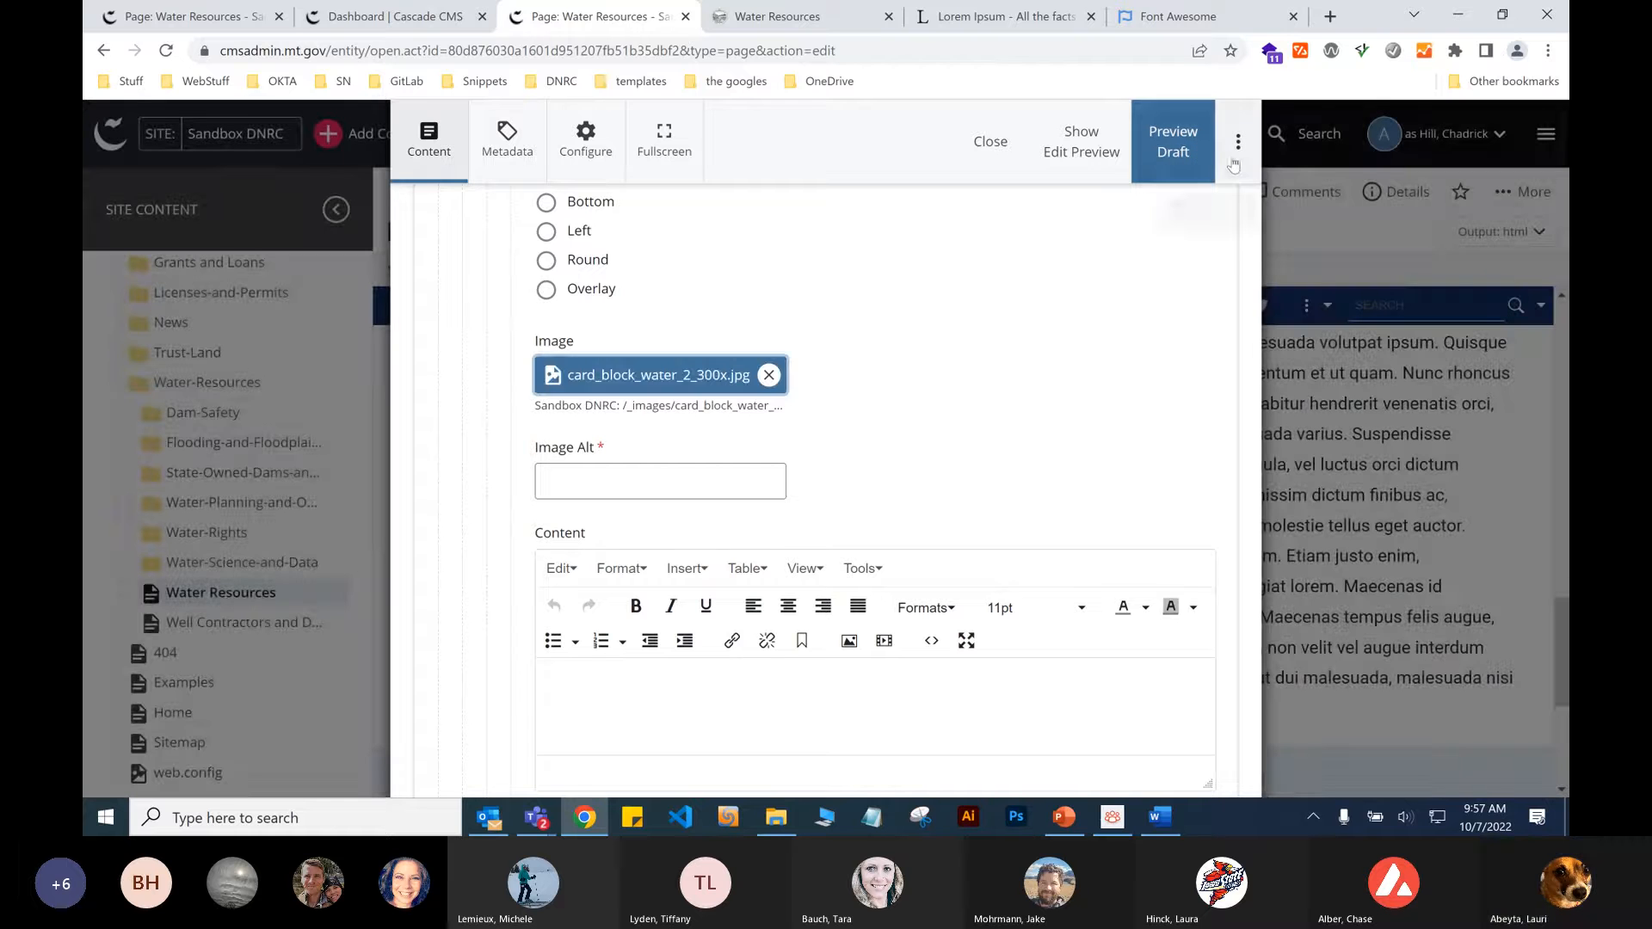
Try to submit the page with content checks, and enter "images of water" as the block's image alt text.
{"action": "left_click", "coordinate": [1235, 160]}
{"action": "type", "text": "Added Image. Updated Media Type."}
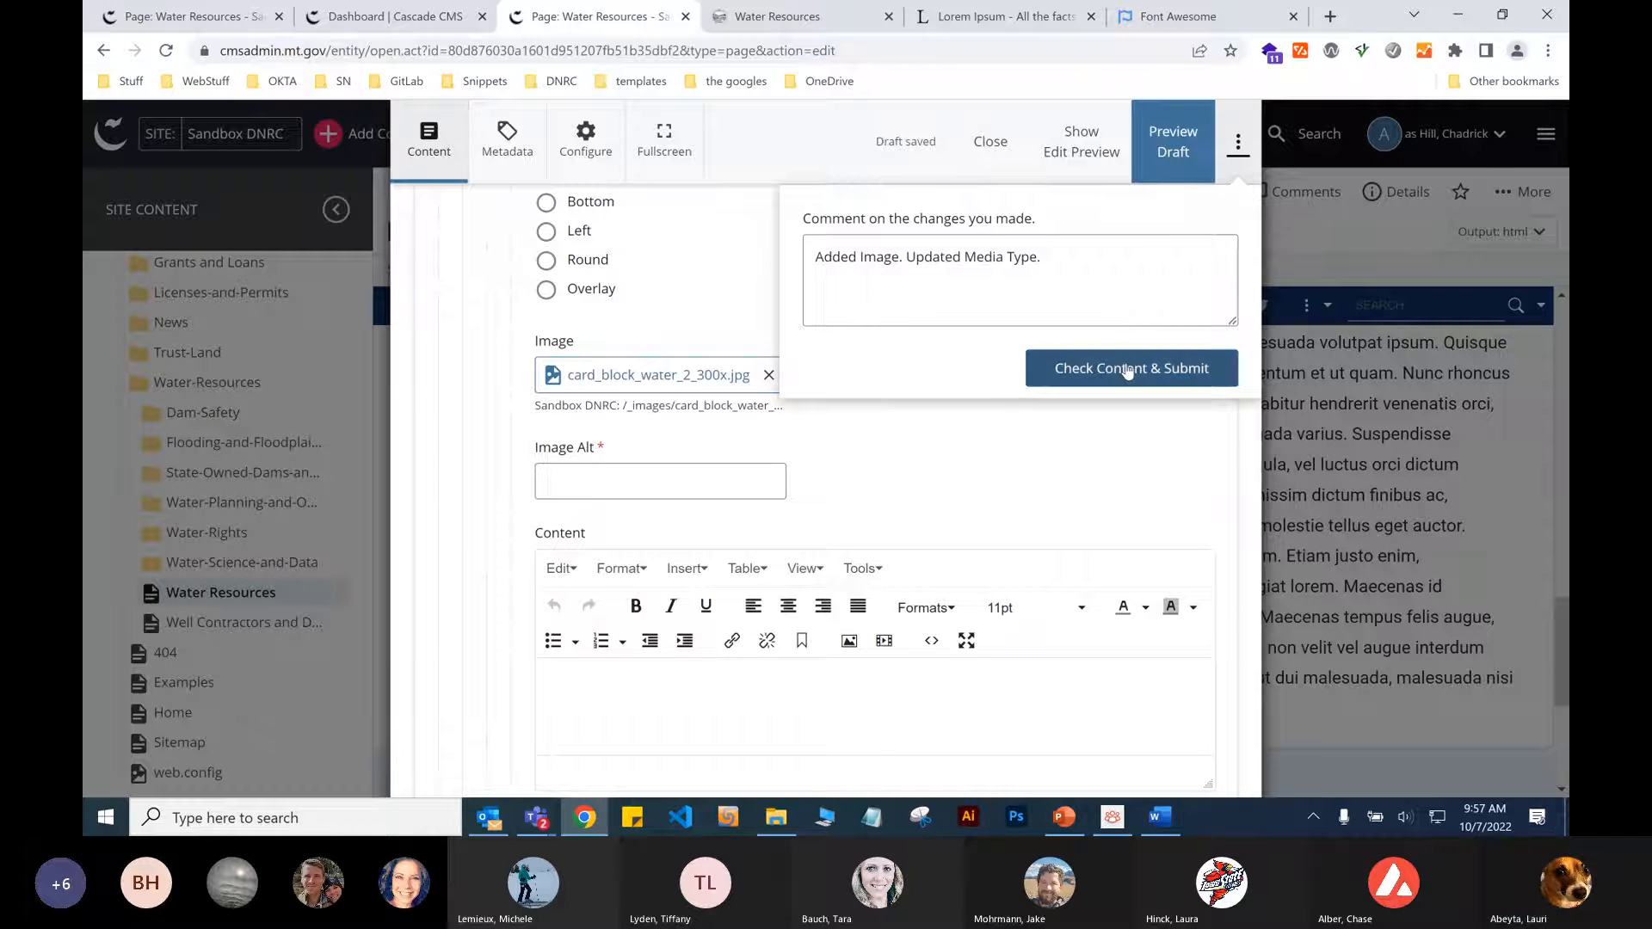
{"action": "left_click", "coordinate": [1127, 370]}
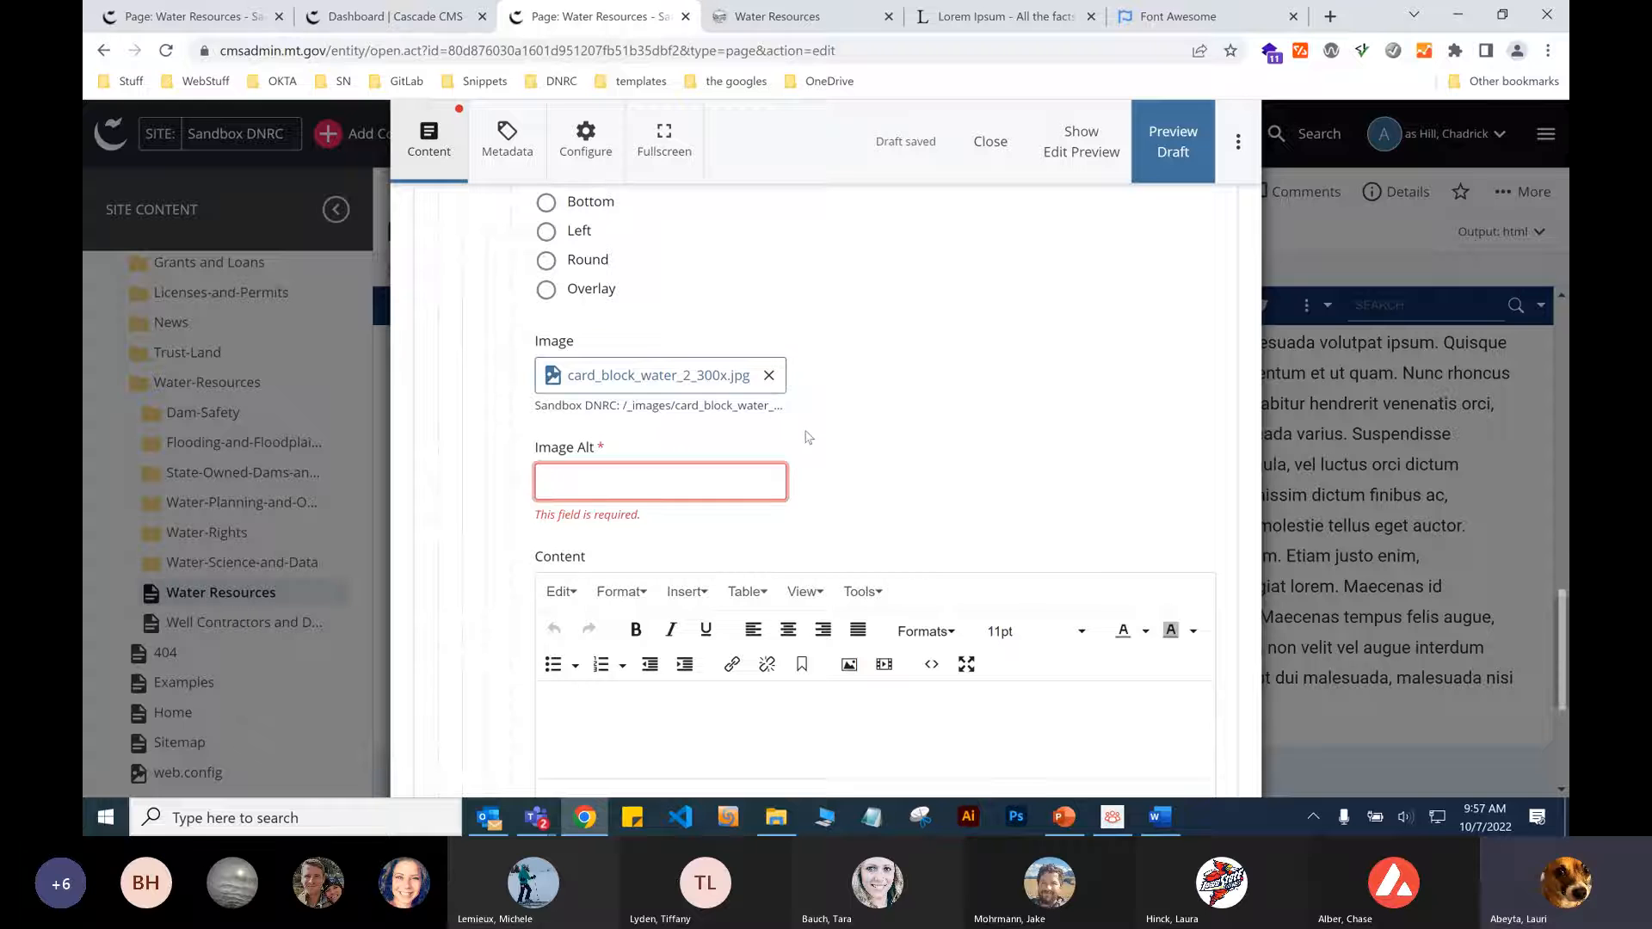
{"action": "type", "text": "images of water"}
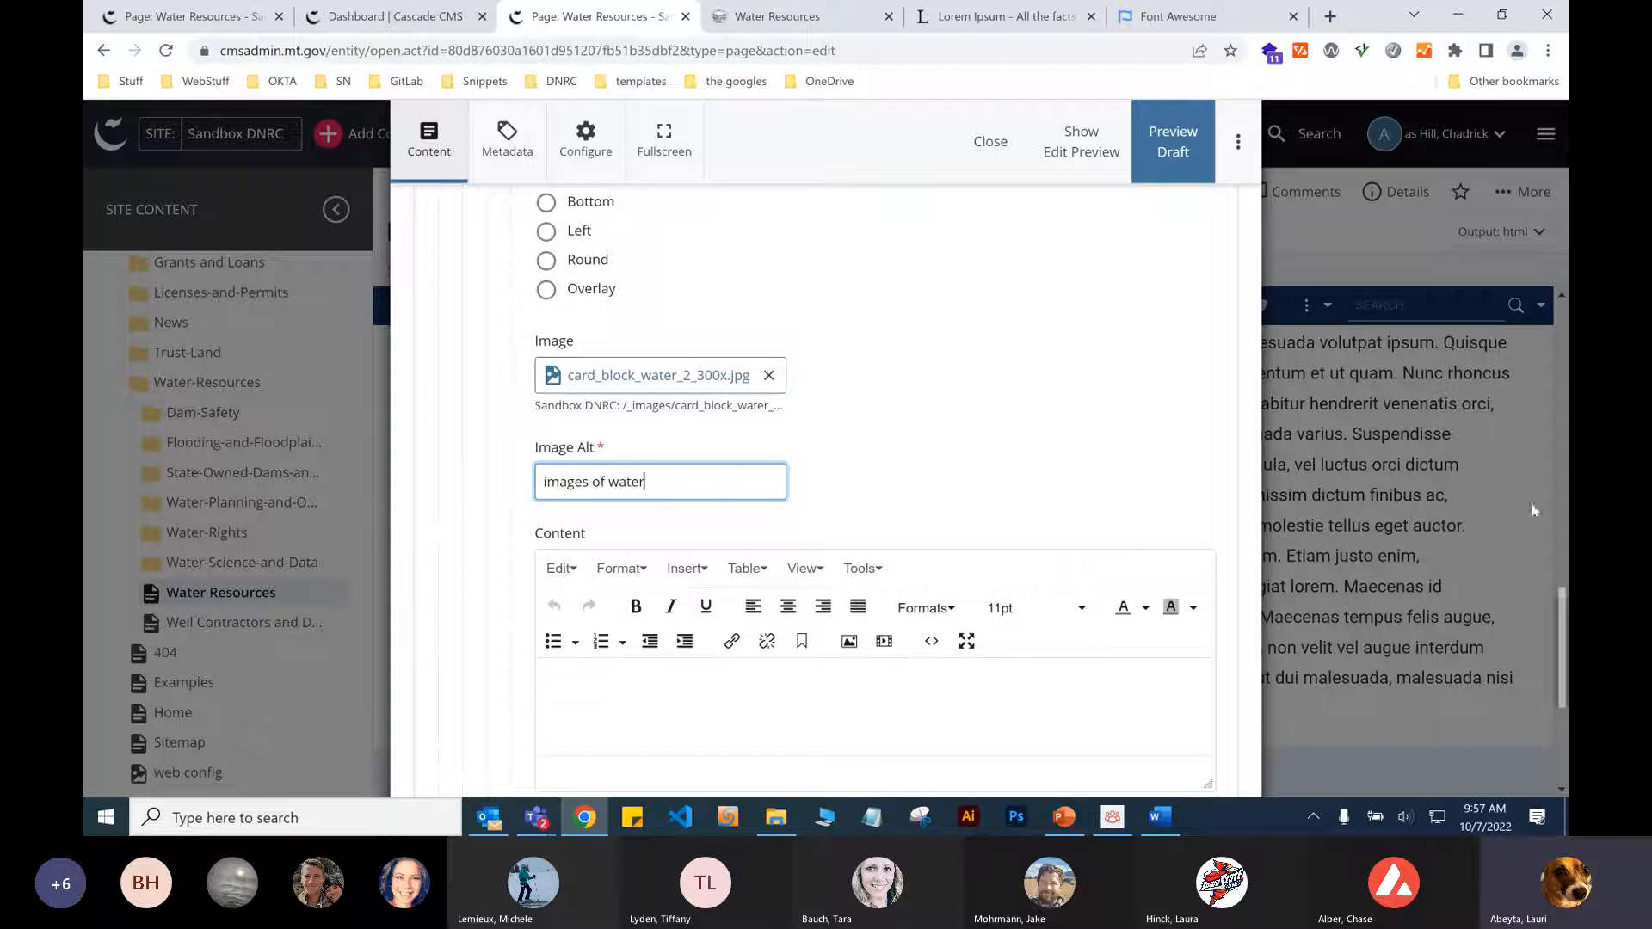
Submit the page with its image and alt text, and finish the content checks with misspellings ignored.
{"action": "left_click", "coordinate": [1238, 144]}
{"action": "type", "text": "and Image Alt"}
{"action": "left_click", "coordinate": [1174, 367]}
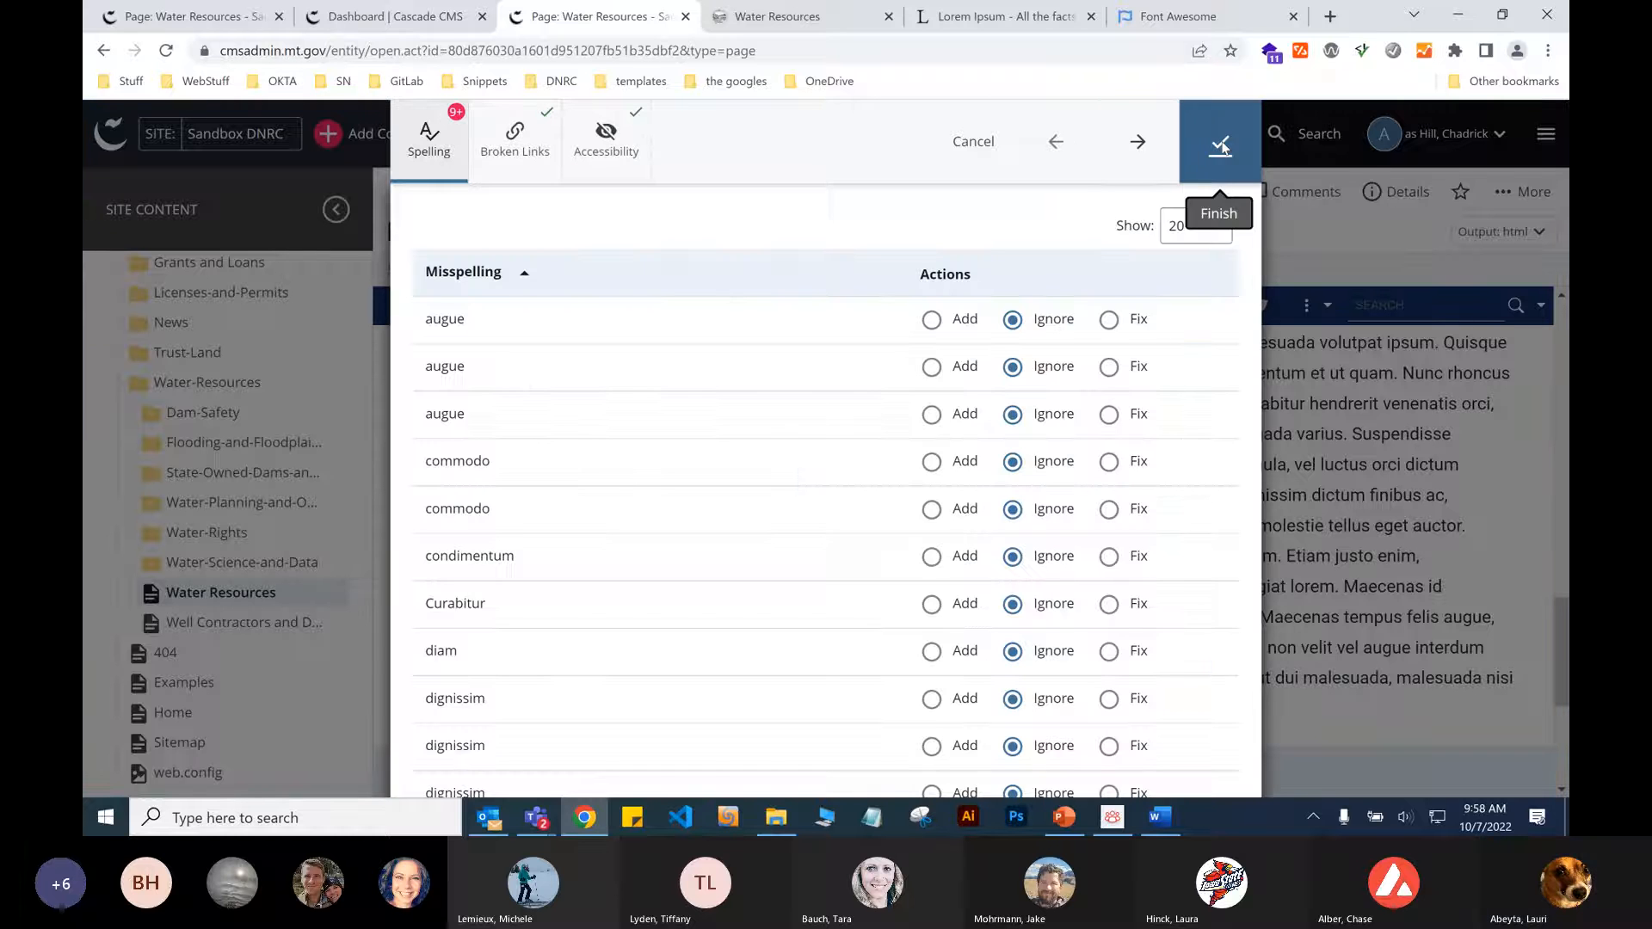
{"action": "left_click", "coordinate": [1222, 146]}
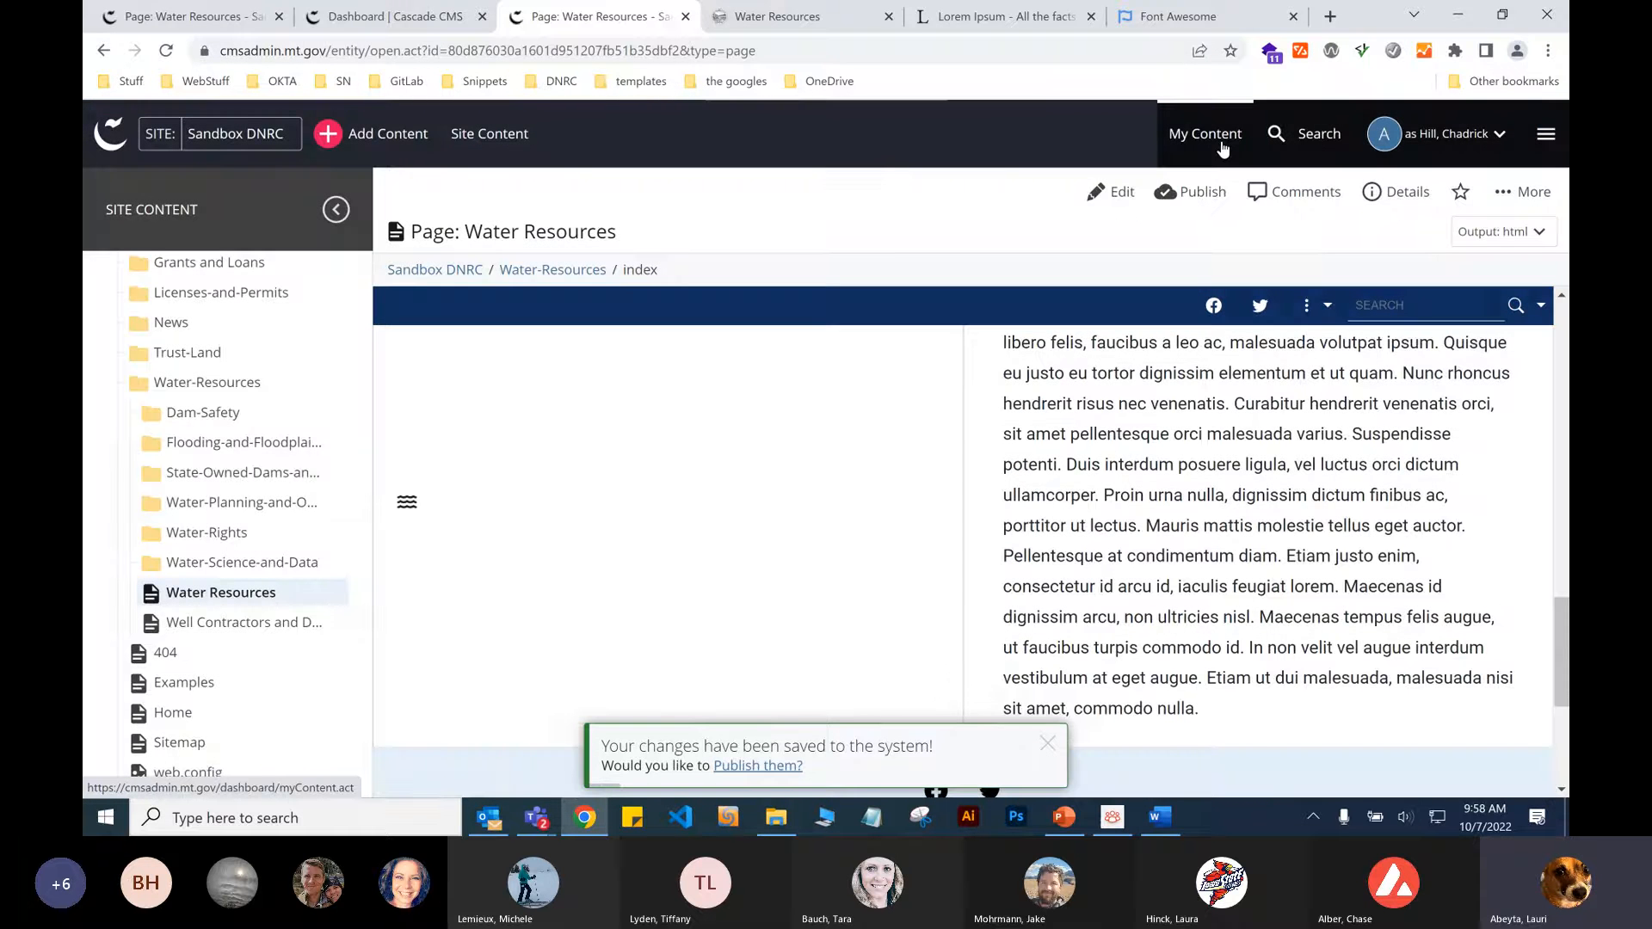
Reload the live Water Resources page on the test site and go back to the page in the CMS.
{"action": "left_click", "coordinate": [794, 17]}
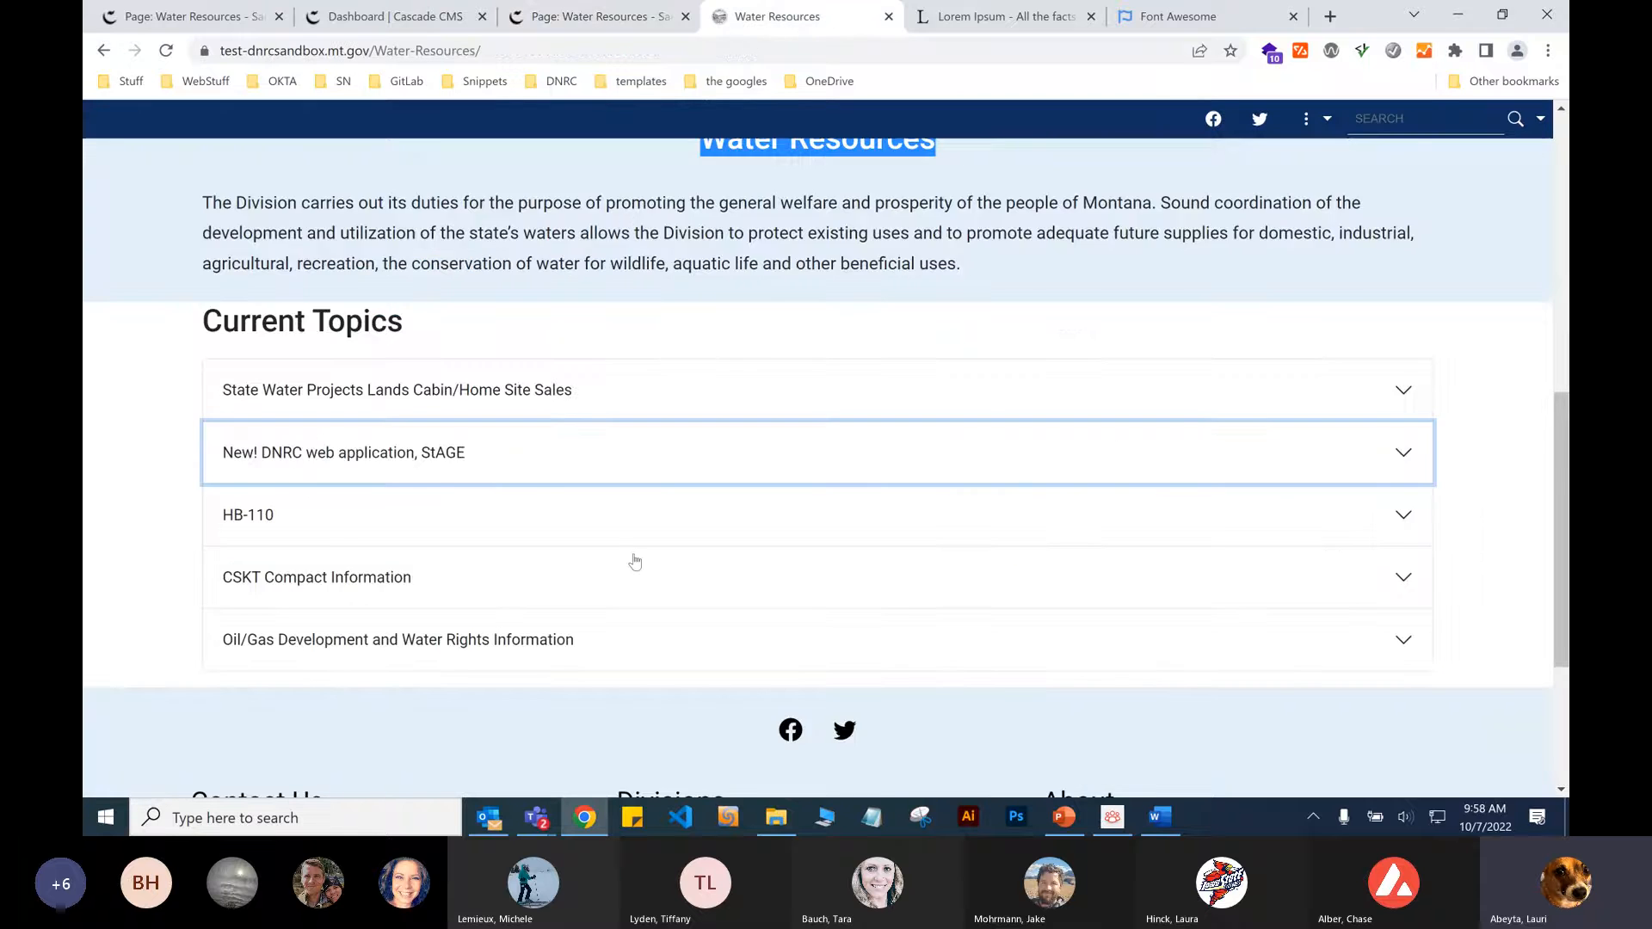
{"action": "left_click", "coordinate": [167, 53]}
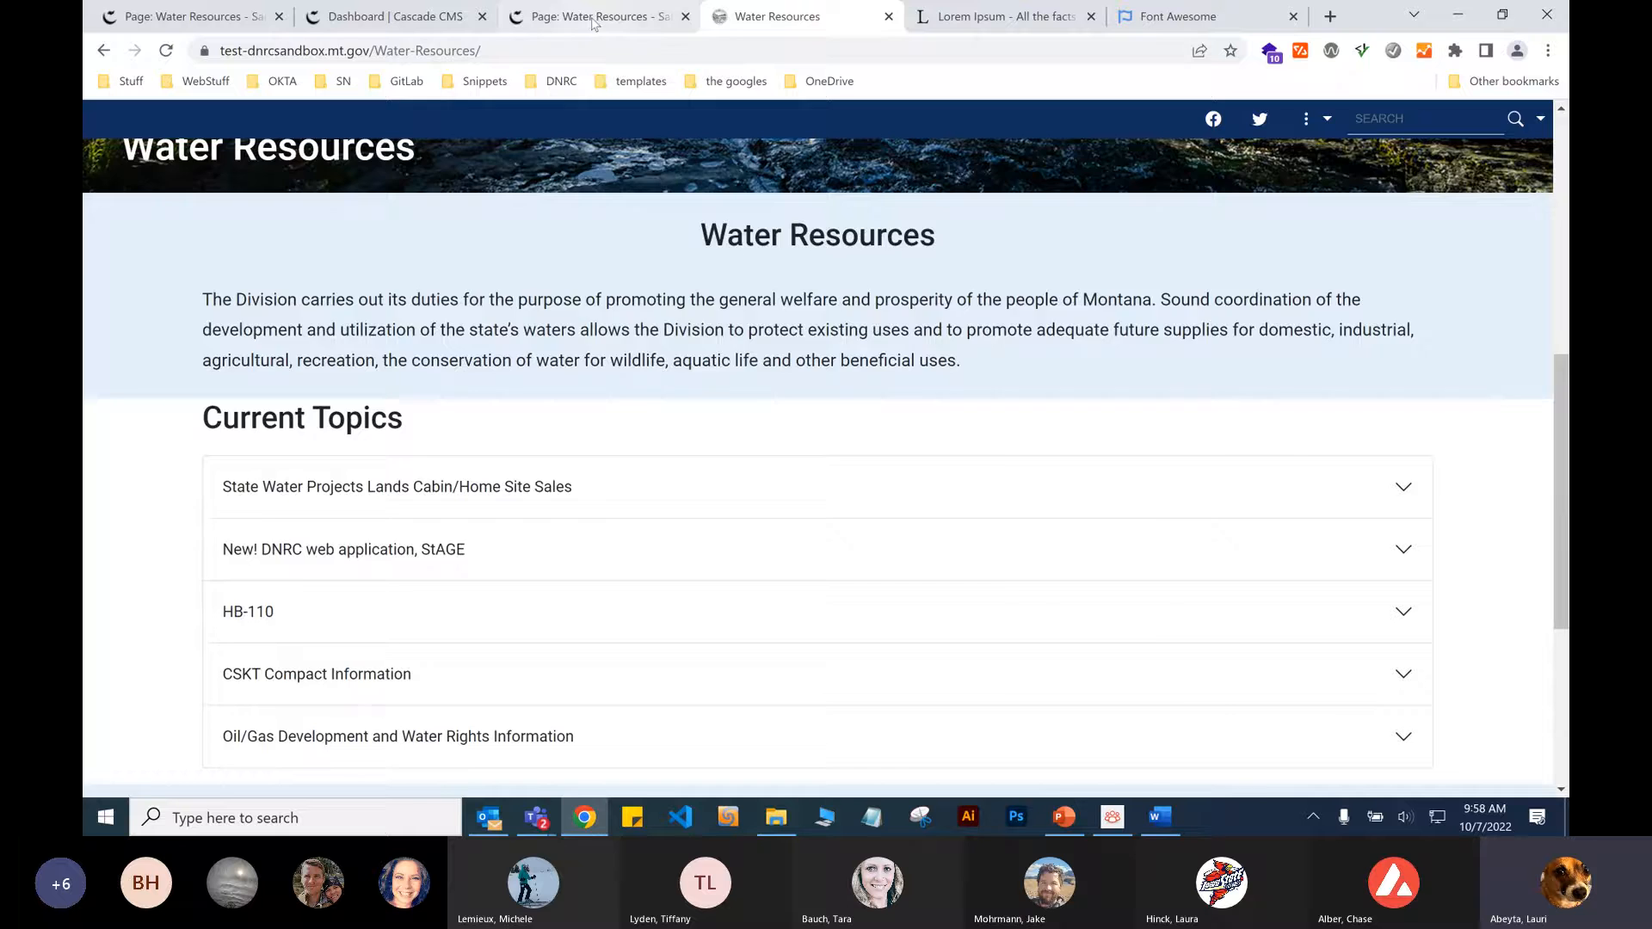
{"action": "left_click", "coordinate": [593, 21]}
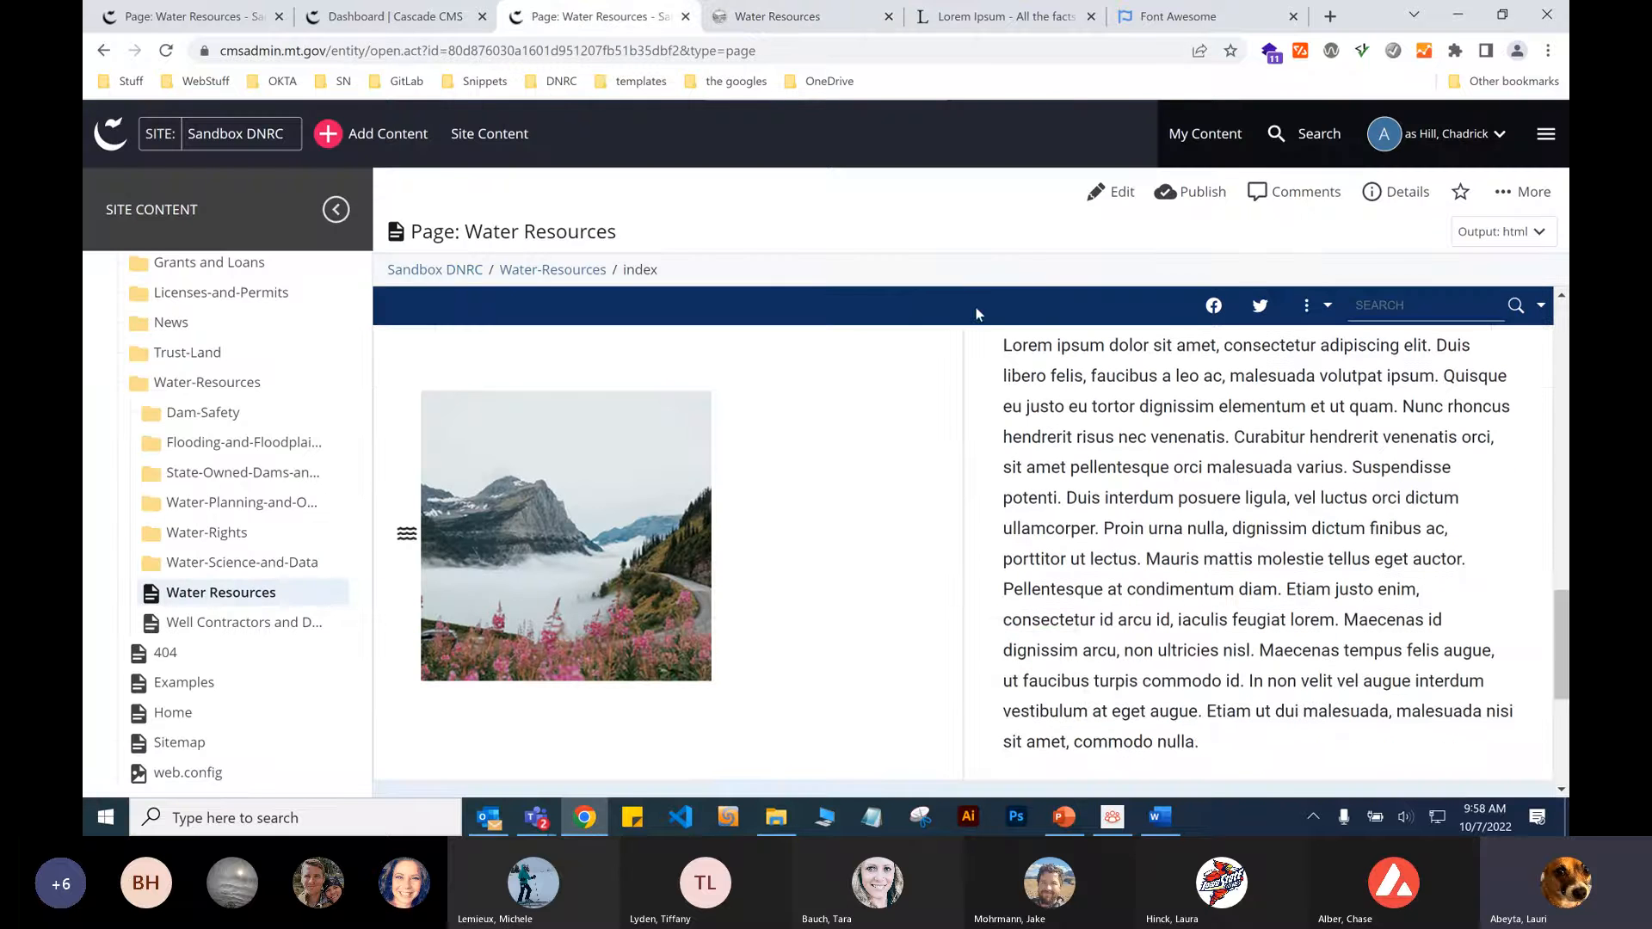
Reopen the page for editing and expand the third row's column and widget down to its two blocks.
{"action": "left_click", "coordinate": [1115, 196]}
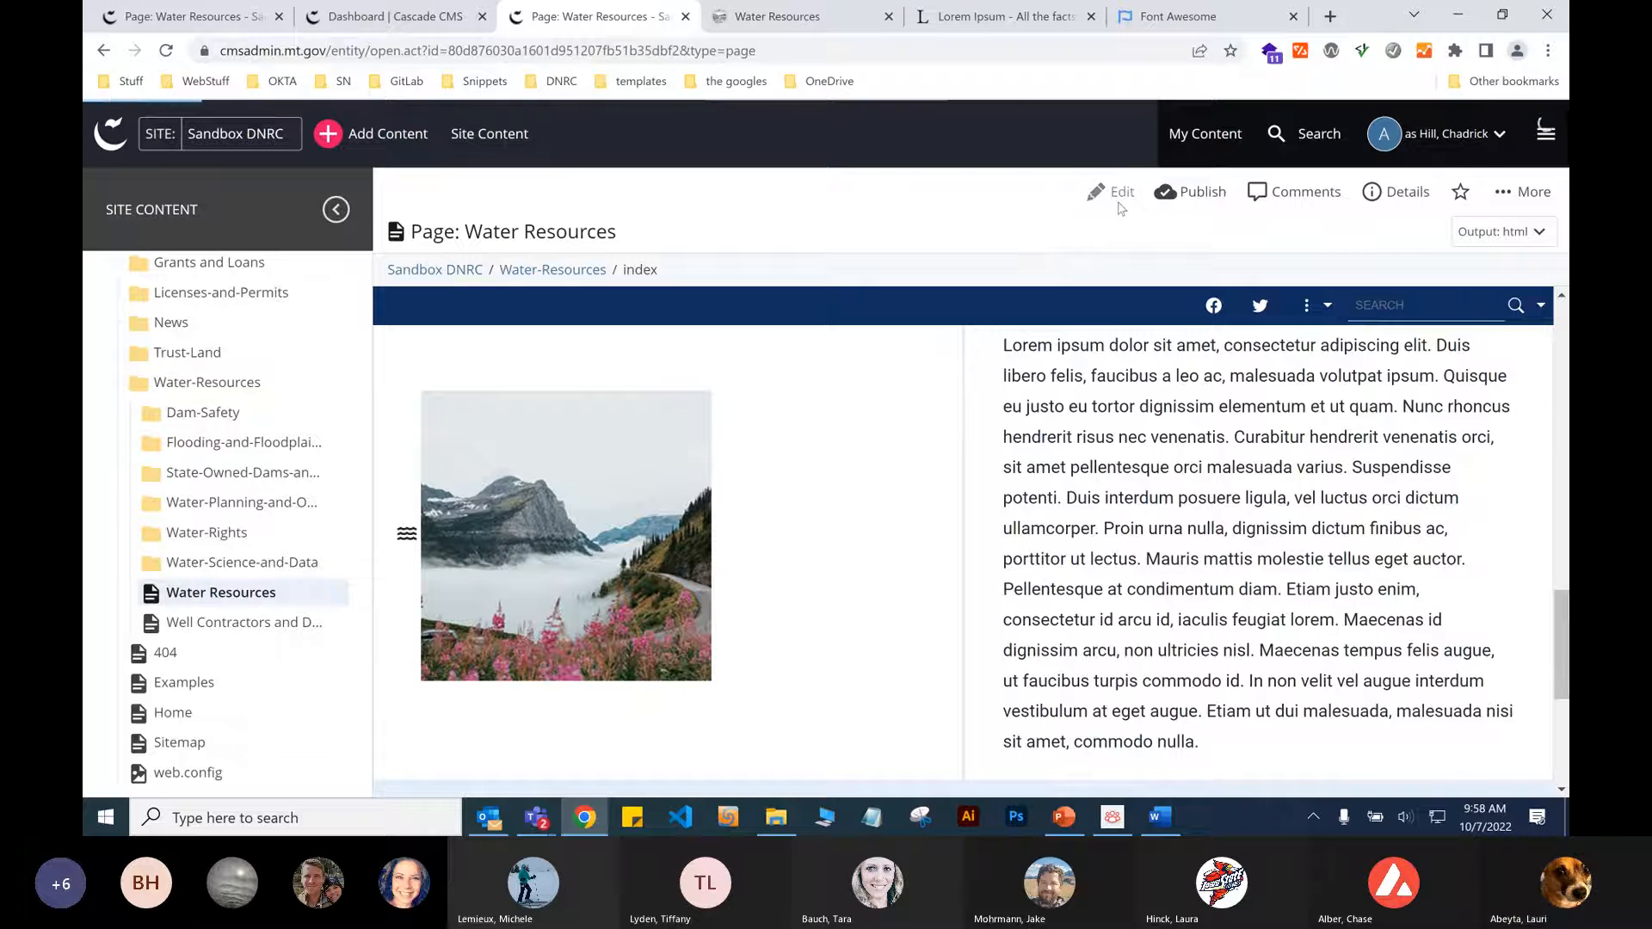
{"action": "scroll", "coordinate": [677, 559], "scroll_direction": "down", "scroll_amount": 5}
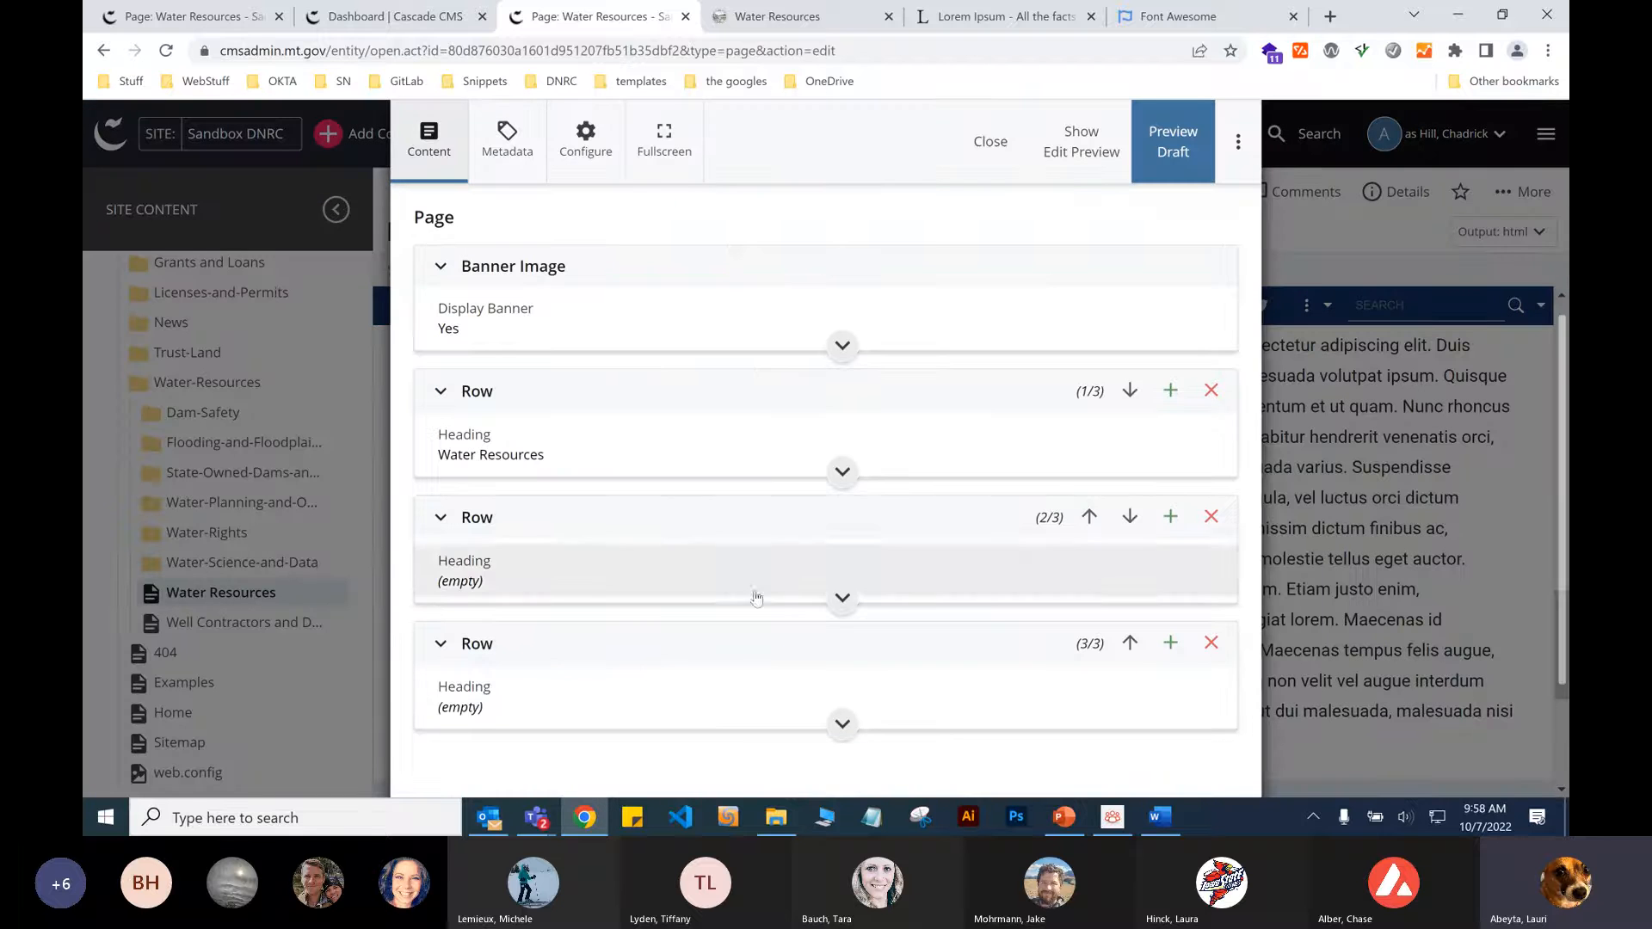
{"action": "left_click", "coordinate": [677, 694]}
{"action": "scroll", "coordinate": [678, 694], "scroll_direction": "down", "scroll_amount": 10}
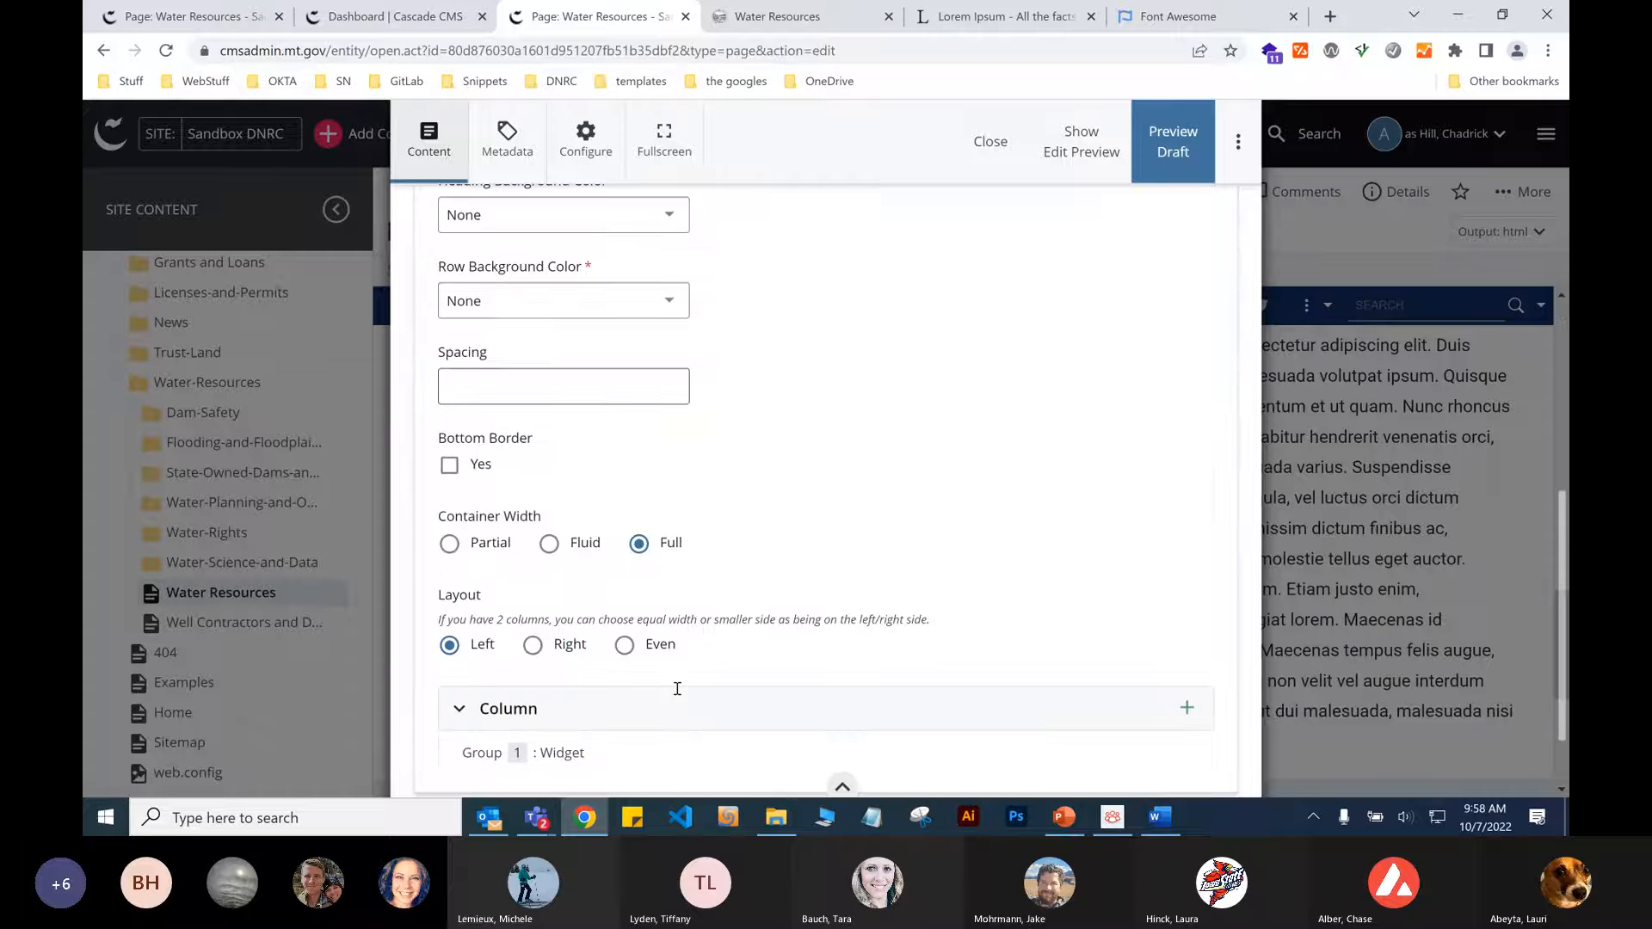
{"action": "left_click", "coordinate": [695, 545]}
{"action": "scroll", "coordinate": [689, 525], "scroll_direction": "down", "scroll_amount": 2}
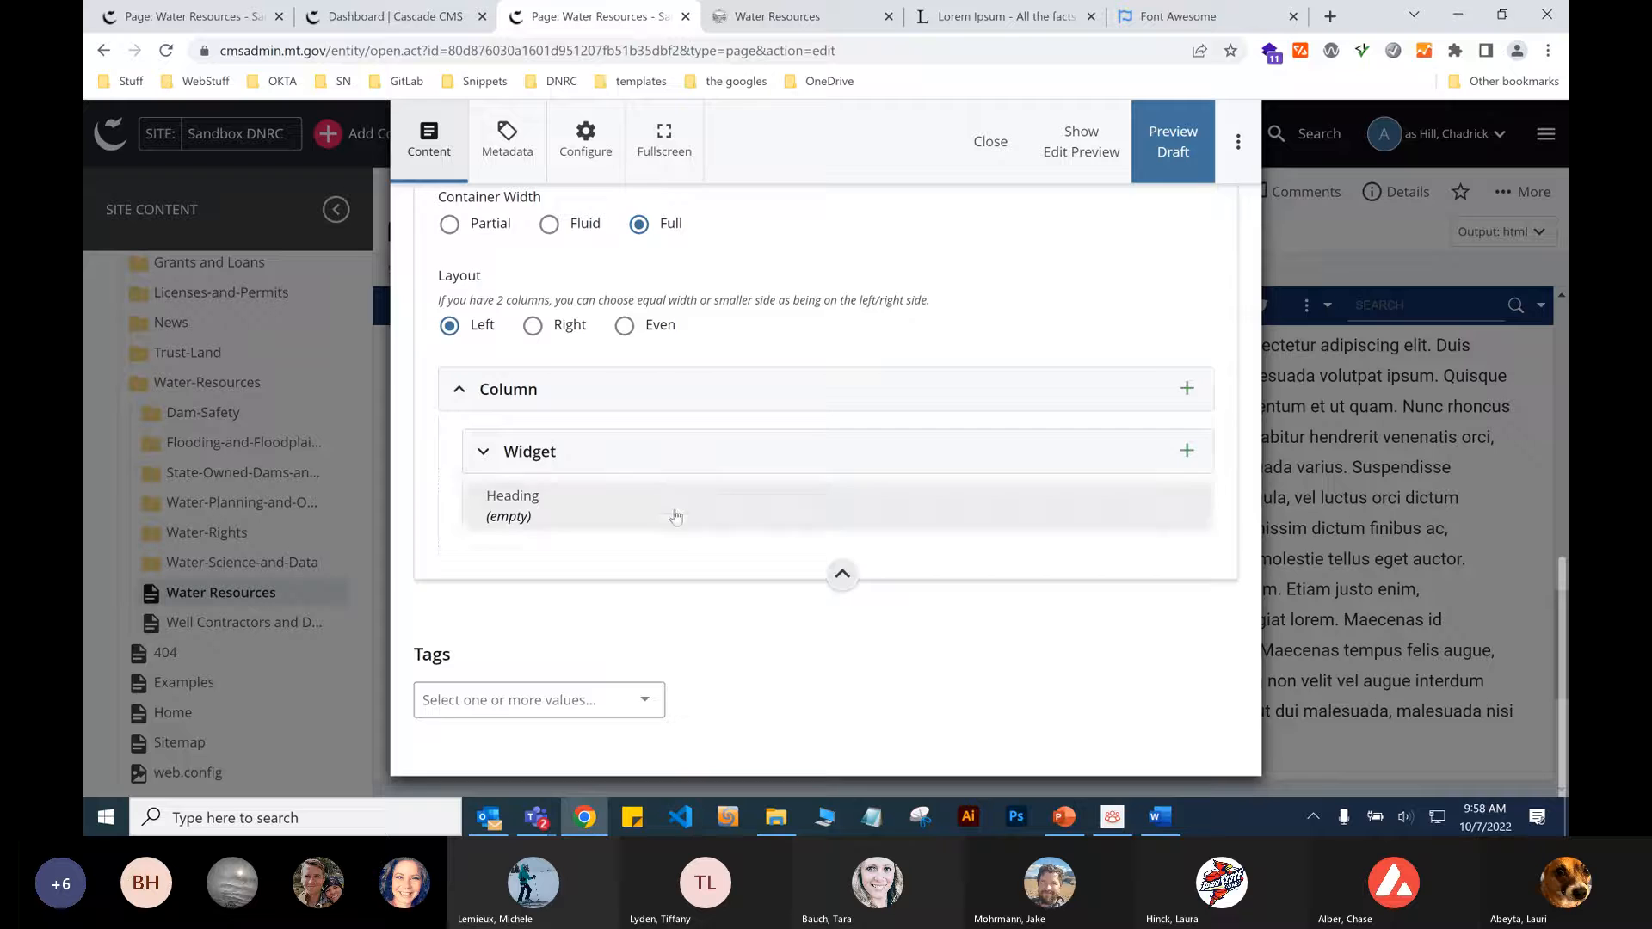
{"action": "left_click", "coordinate": [675, 514]}
{"action": "scroll", "coordinate": [676, 516], "scroll_direction": "down", "scroll_amount": 1}
{"action": "scroll", "coordinate": [676, 516], "scroll_direction": "down", "scroll_amount": 2}
{"action": "left_click", "coordinate": [675, 654]}
{"action": "scroll", "coordinate": [679, 652], "scroll_direction": "down", "scroll_amount": 3}
{"action": "scroll", "coordinate": [678, 652], "scroll_direction": "down", "scroll_amount": 3}
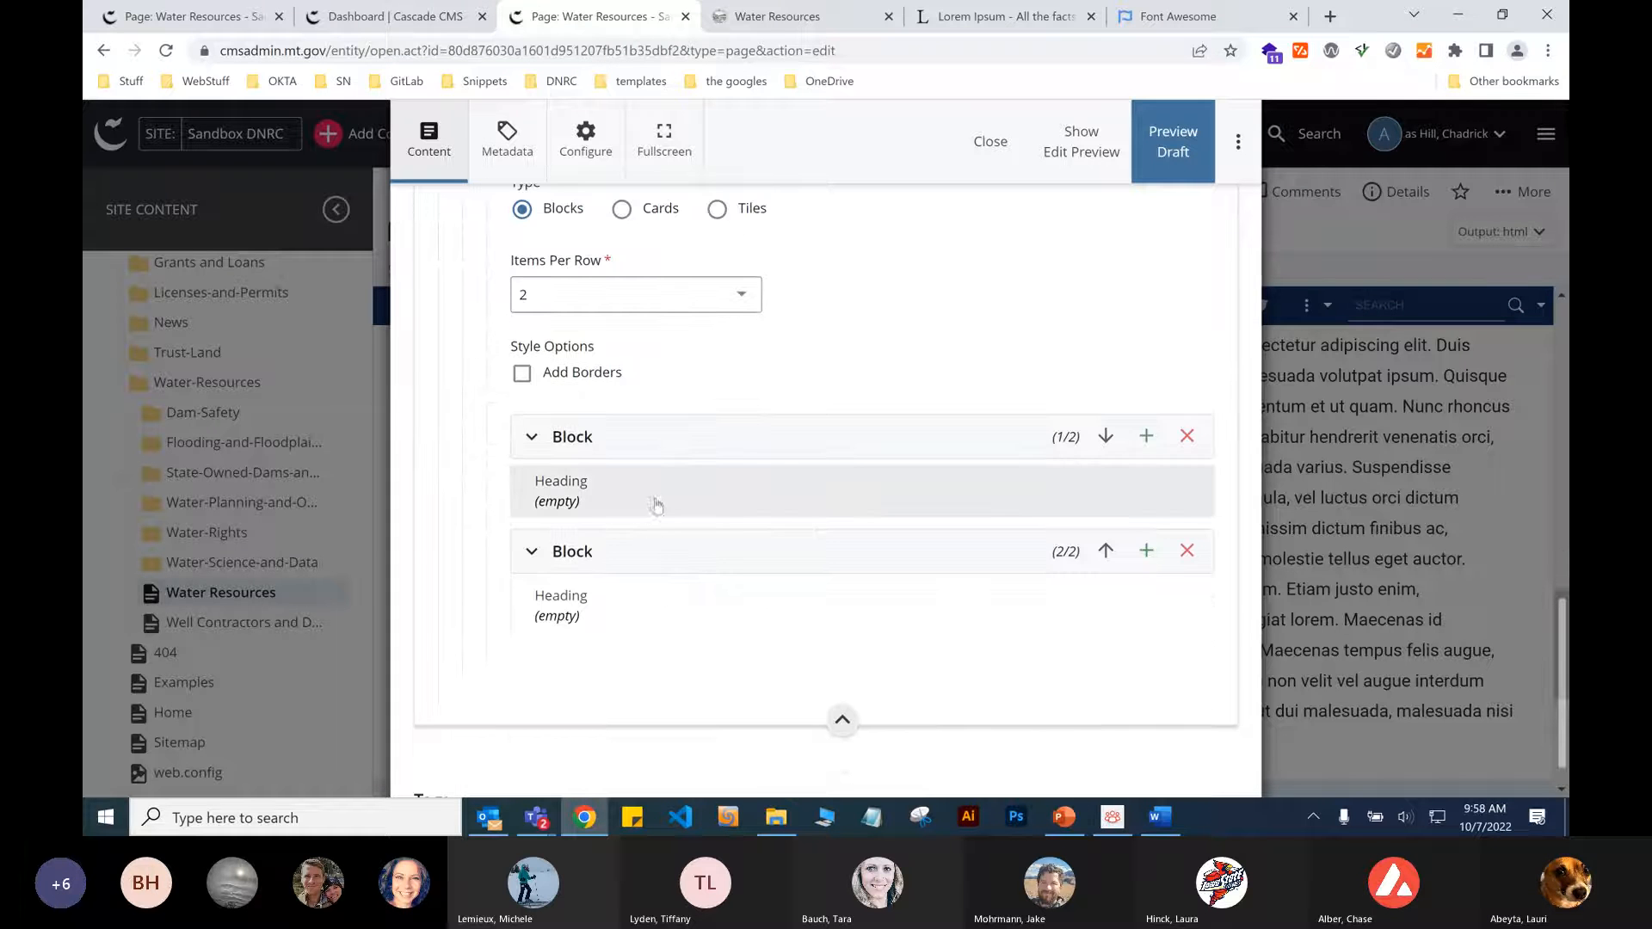
Clear the first block's Font Awesome icon class under the Icon media type, and set the media type back to Image.
{"action": "left_click", "coordinate": [654, 497]}
{"action": "scroll", "coordinate": [658, 504], "scroll_direction": "down", "scroll_amount": 3}
{"action": "left_click", "coordinate": [598, 424]}
{"action": "scroll", "coordinate": [639, 577], "scroll_direction": "down", "scroll_amount": 1}
{"action": "left_click_drag", "start_coordinate": [644, 574], "coordinate": [490, 561]}
{"action": "key", "text": "BackSpace"}
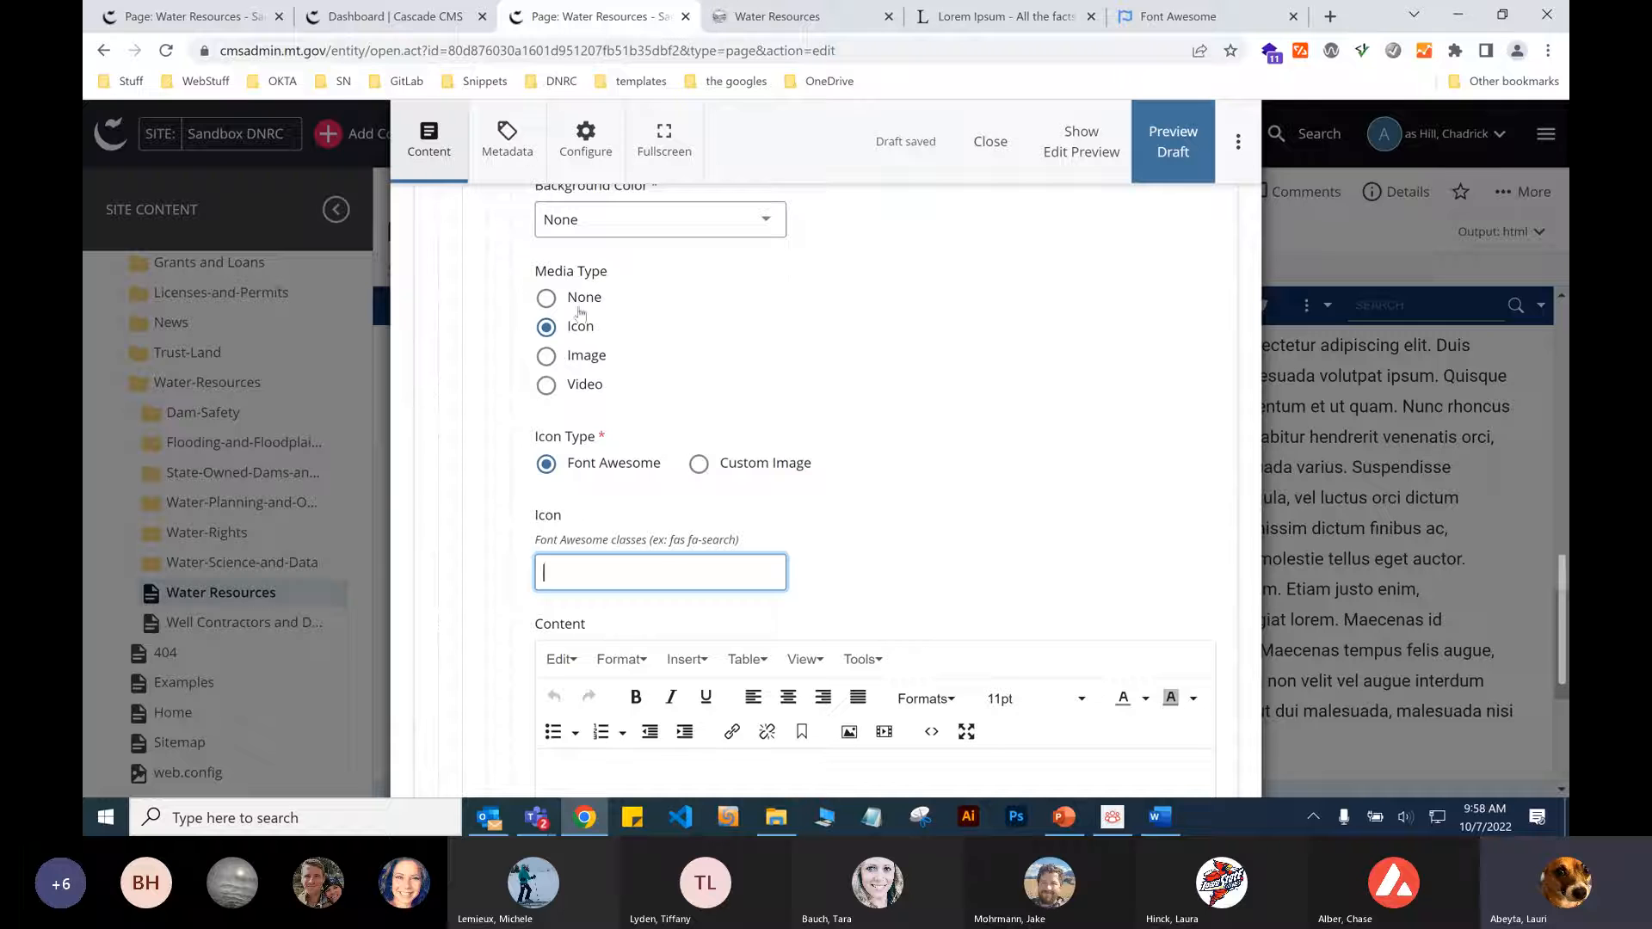
{"action": "left_click", "coordinate": [587, 365]}
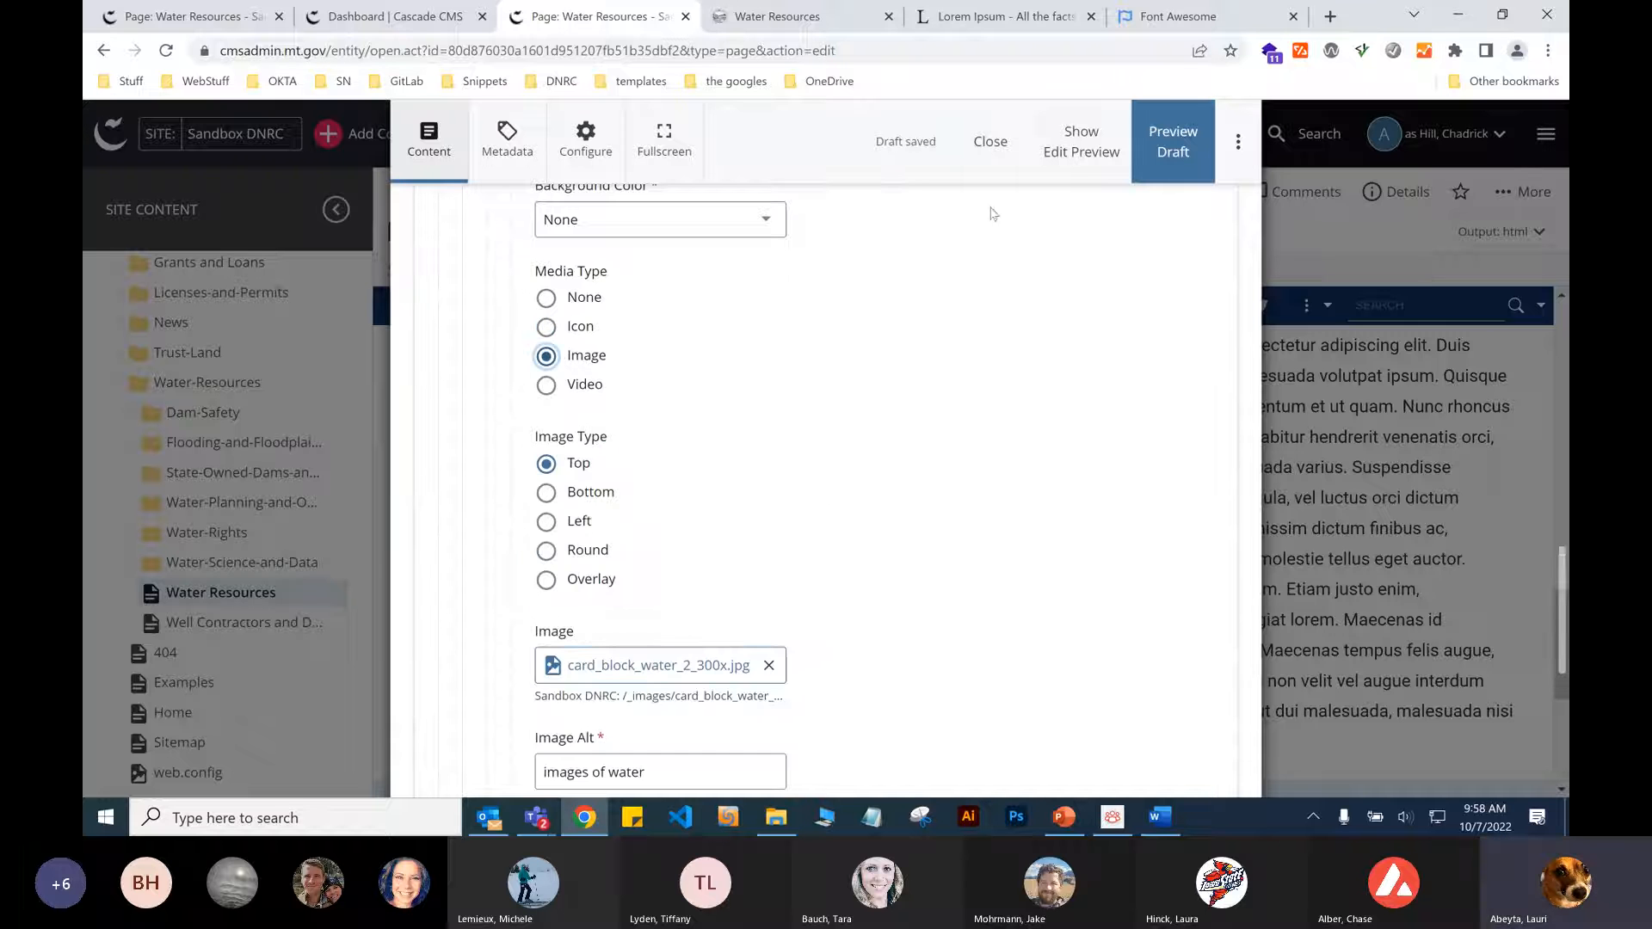
Submit the icon removal through the content checks and save the page.
{"action": "left_click", "coordinate": [1245, 158]}
{"action": "type", "text": "Removed Icon. Updated Media Type."}
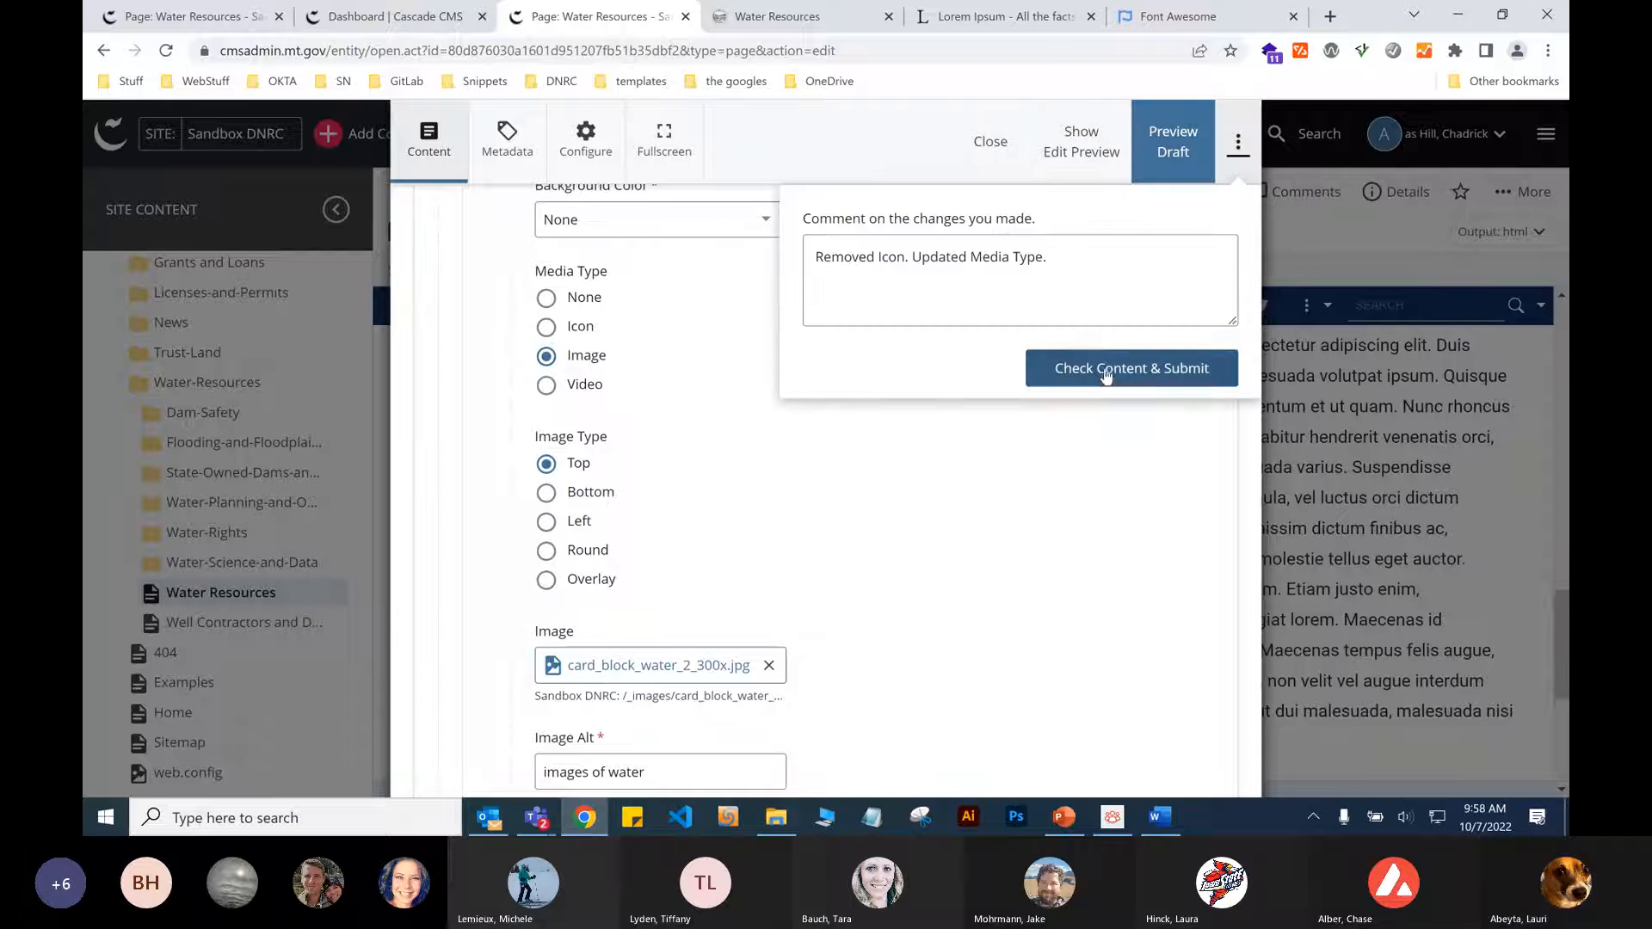
{"action": "left_click", "coordinate": [1107, 372]}
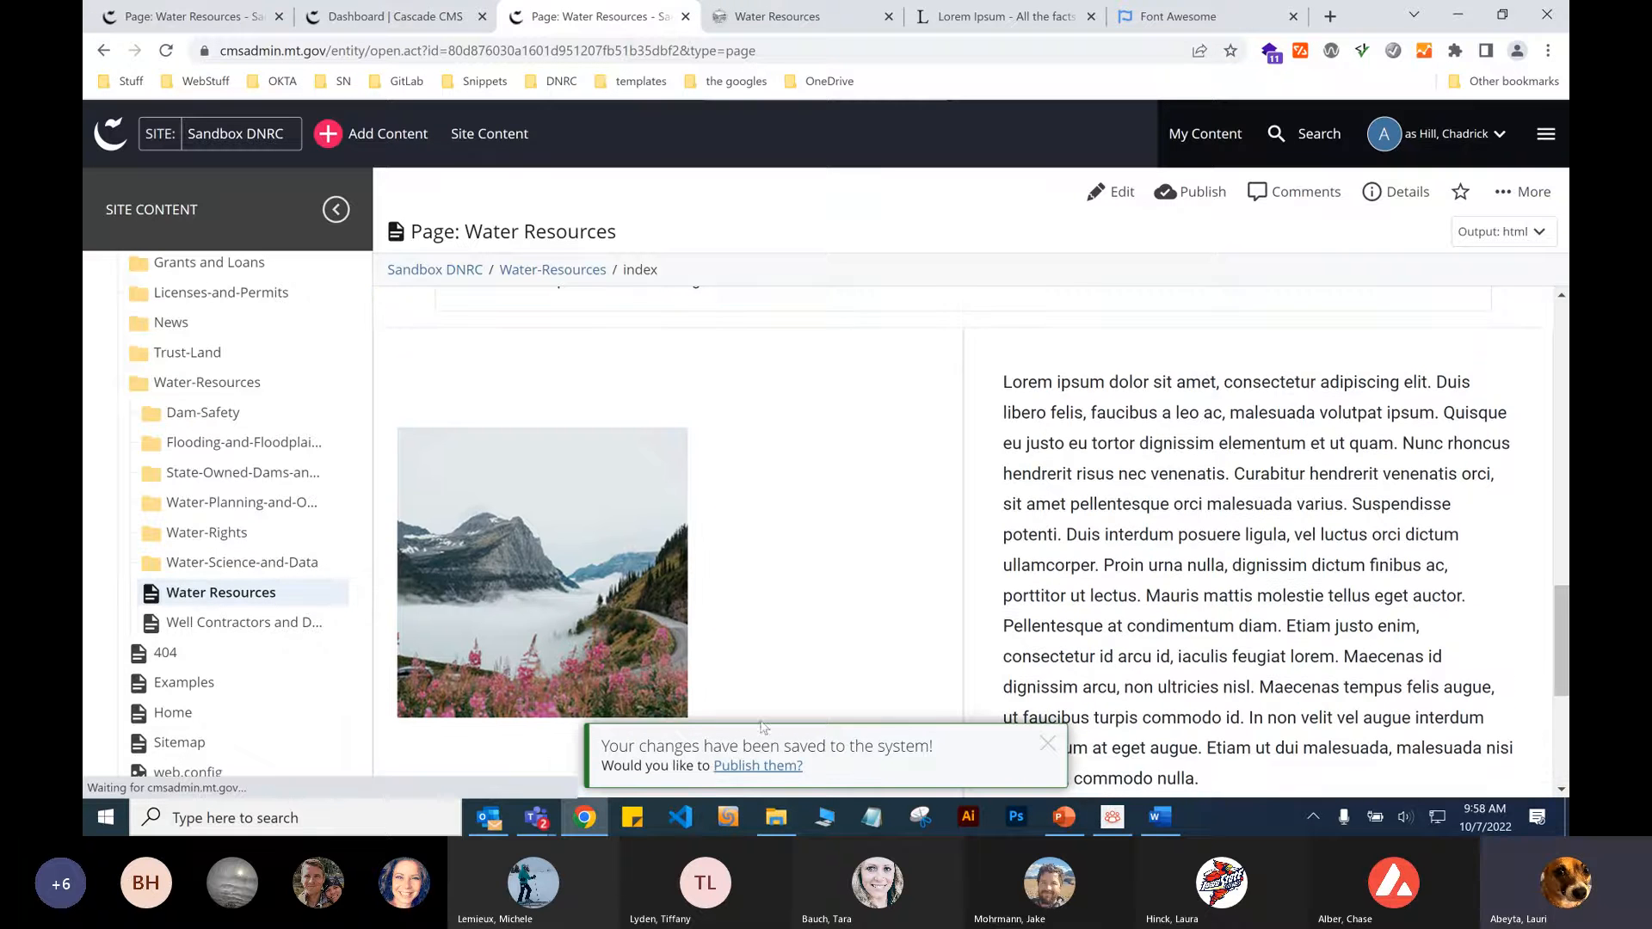
Publish the Water Resources page to test-dnrcsandbox.mt.gov with the html output and a publish report.
{"action": "scroll", "coordinate": [766, 731], "scroll_direction": "down", "scroll_amount": 3}
{"action": "left_click", "coordinate": [770, 780]}
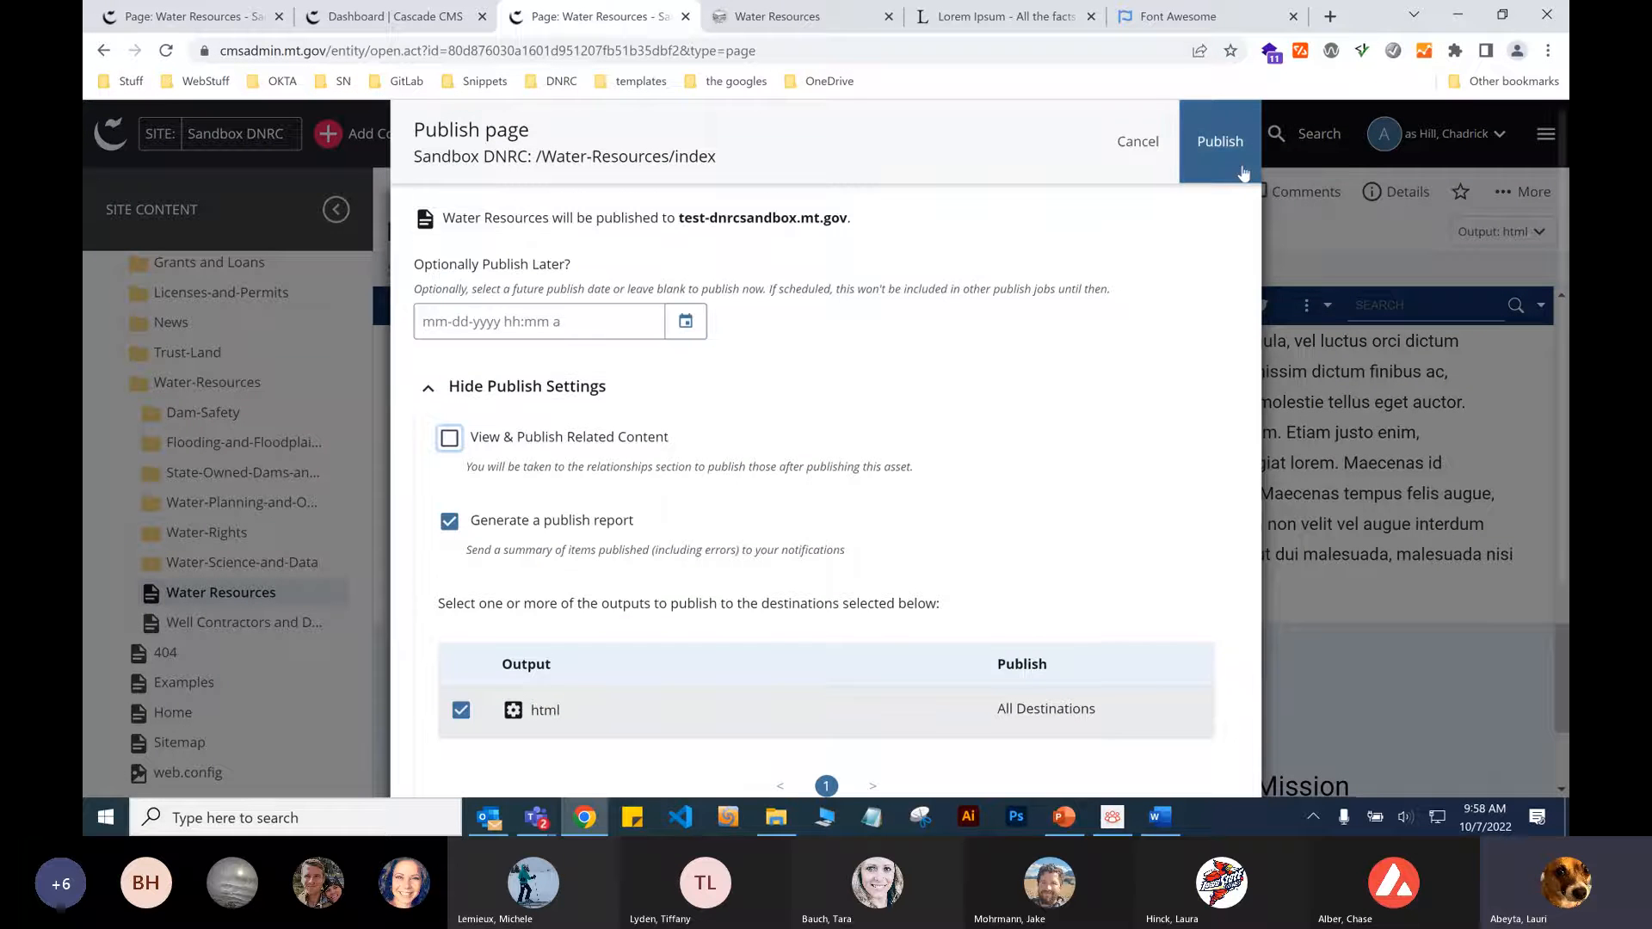
{"action": "left_click", "coordinate": [1247, 153]}
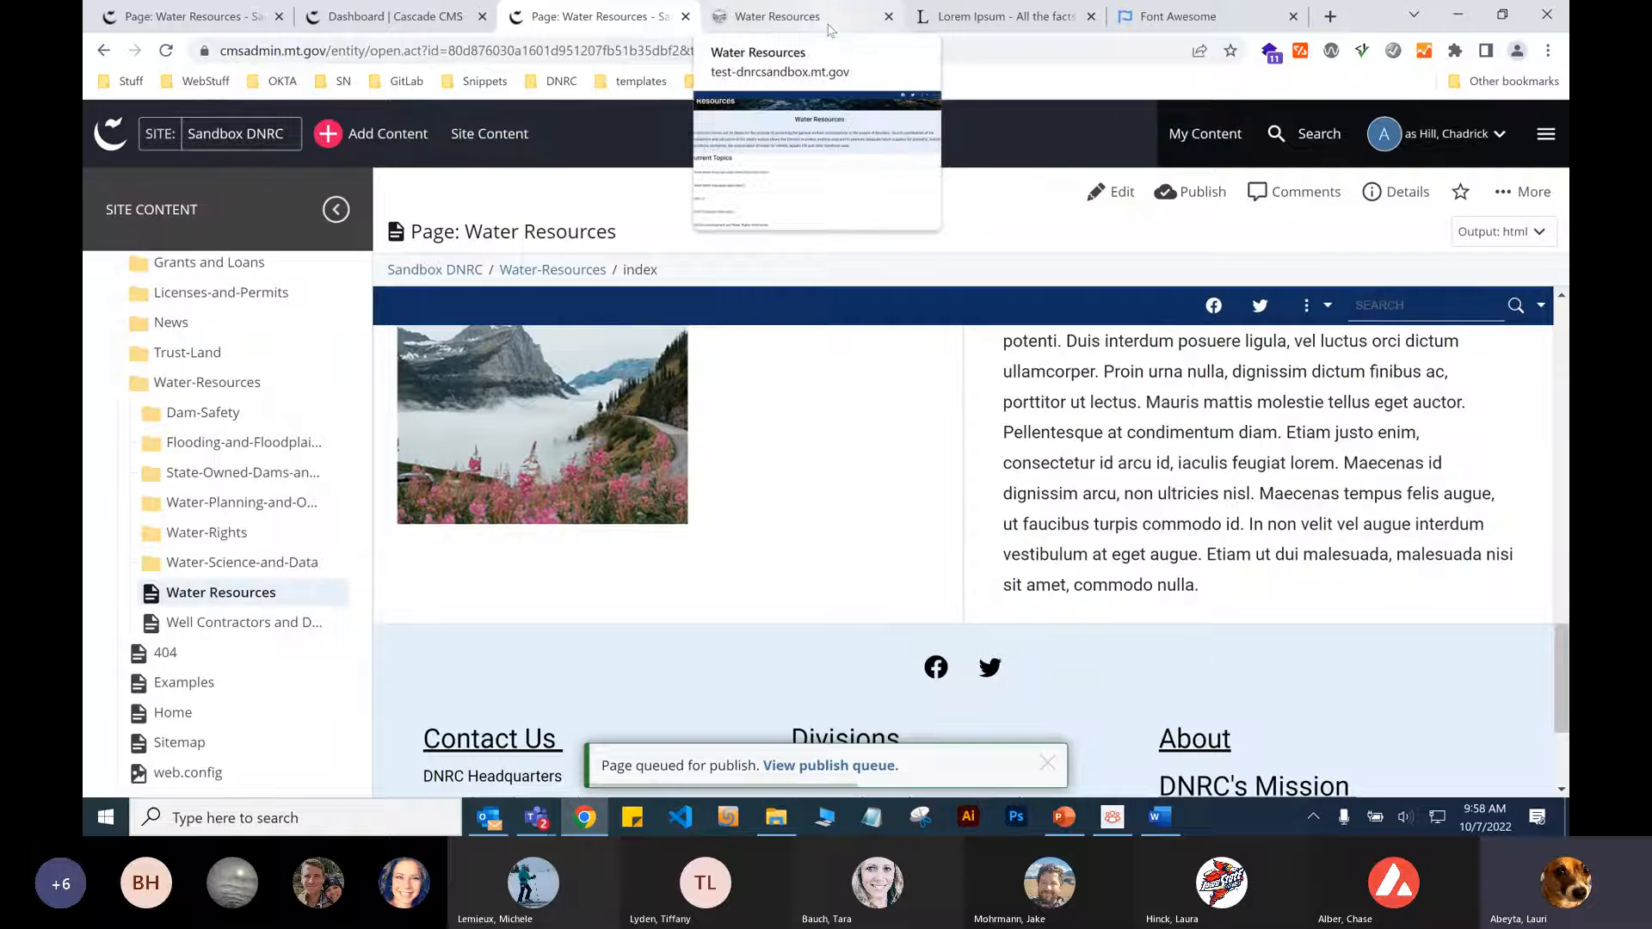
Check the publish queue for active jobs and inspect the image and text blocks on the live Water Resources page.
{"action": "left_click", "coordinate": [801, 768]}
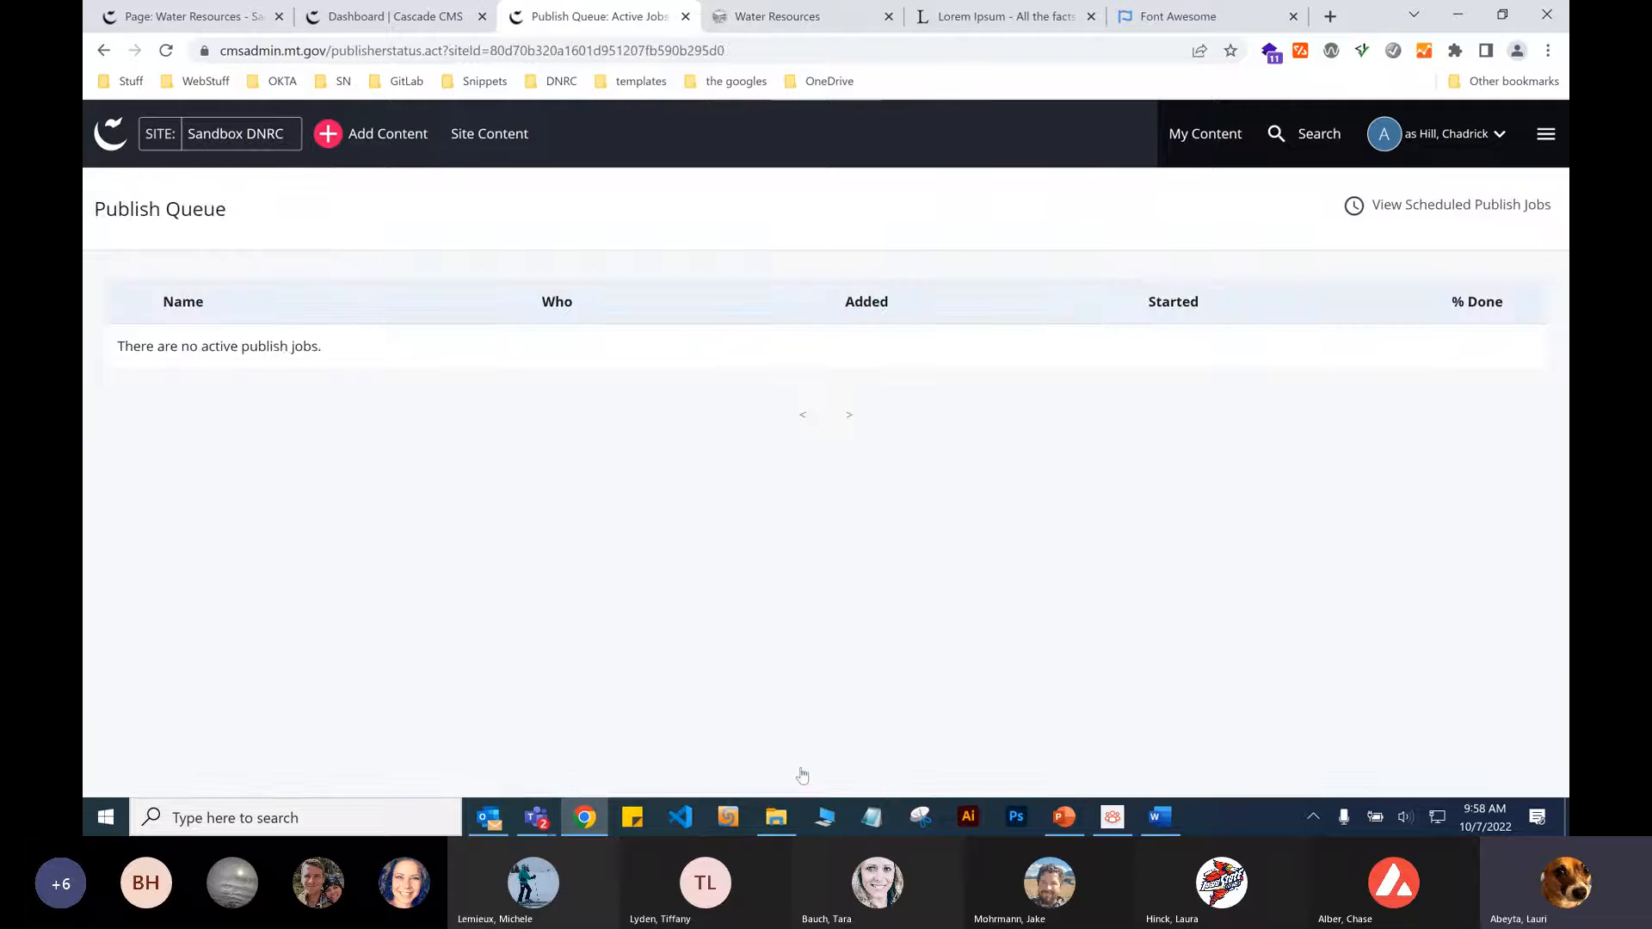
{"action": "left_click", "coordinate": [821, 13]}
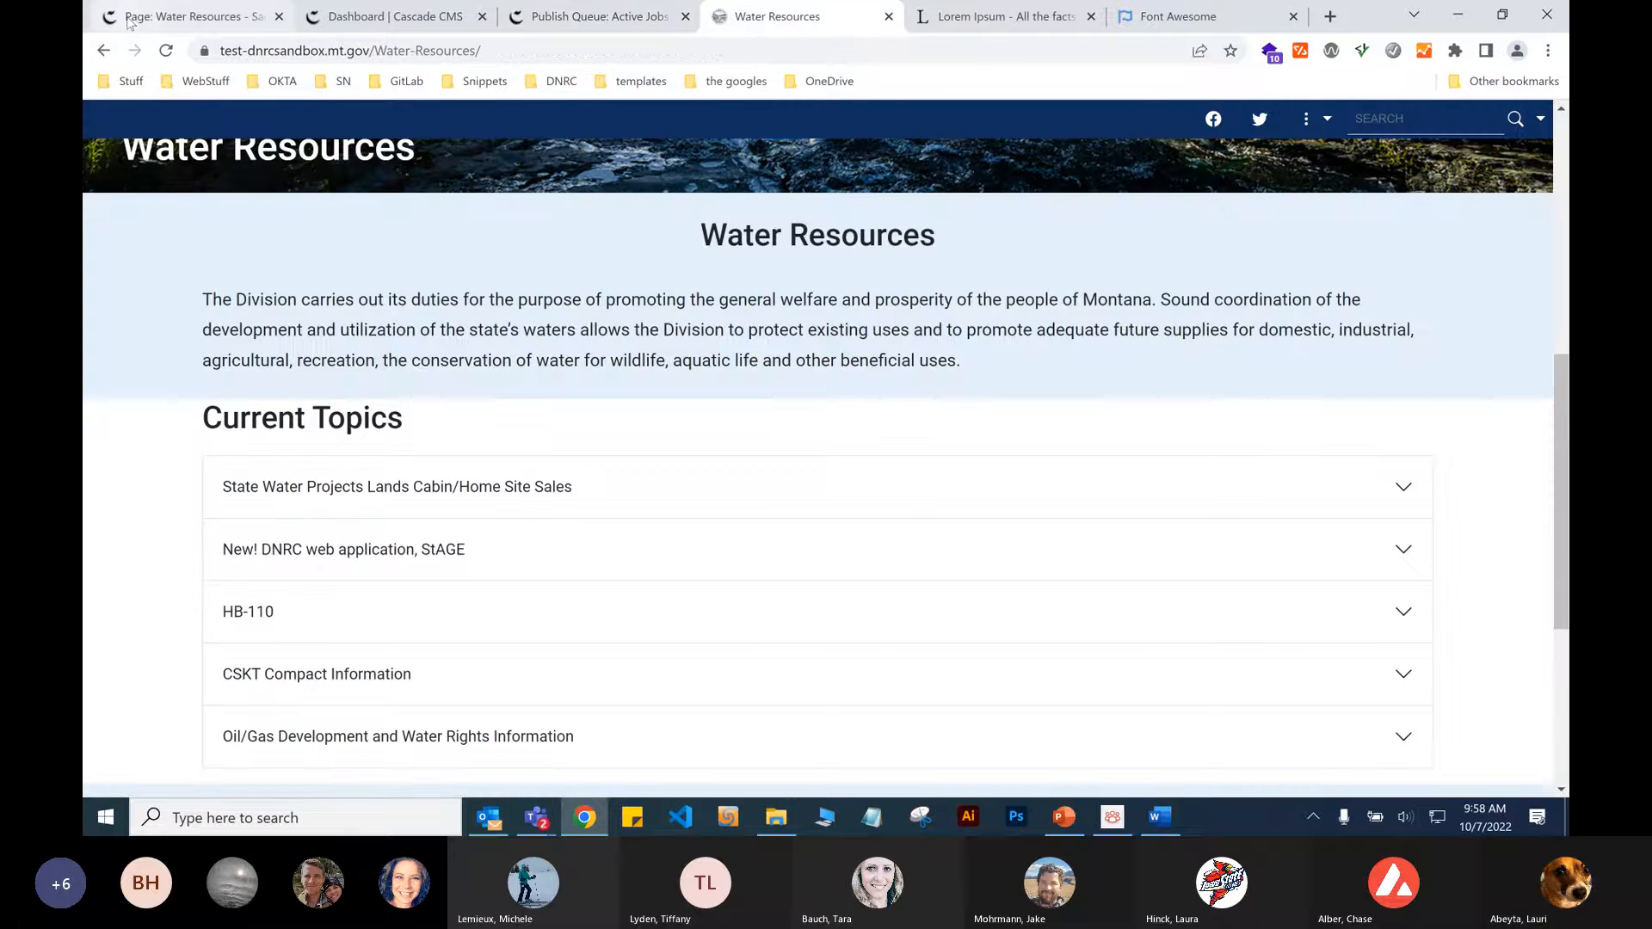
{"action": "scroll", "coordinate": [797, 479], "scroll_direction": "down", "scroll_amount": 5}
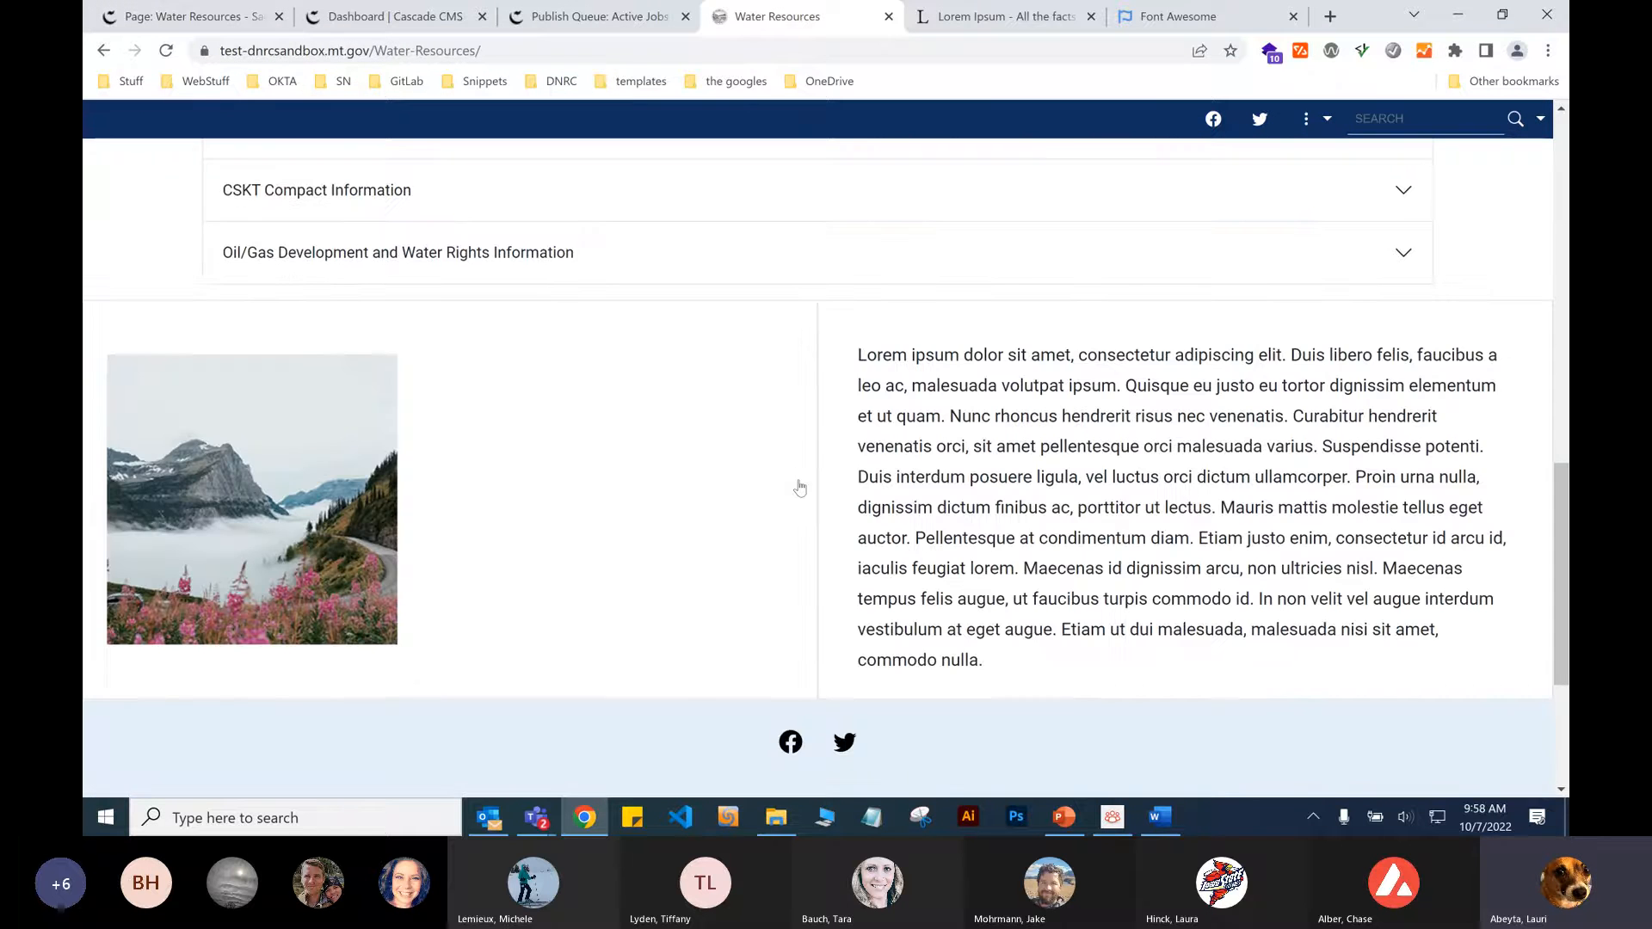
{"action": "scroll", "coordinate": [800, 487], "scroll_direction": "up", "scroll_amount": 3}
{"action": "left_click", "coordinate": [600, 16]}
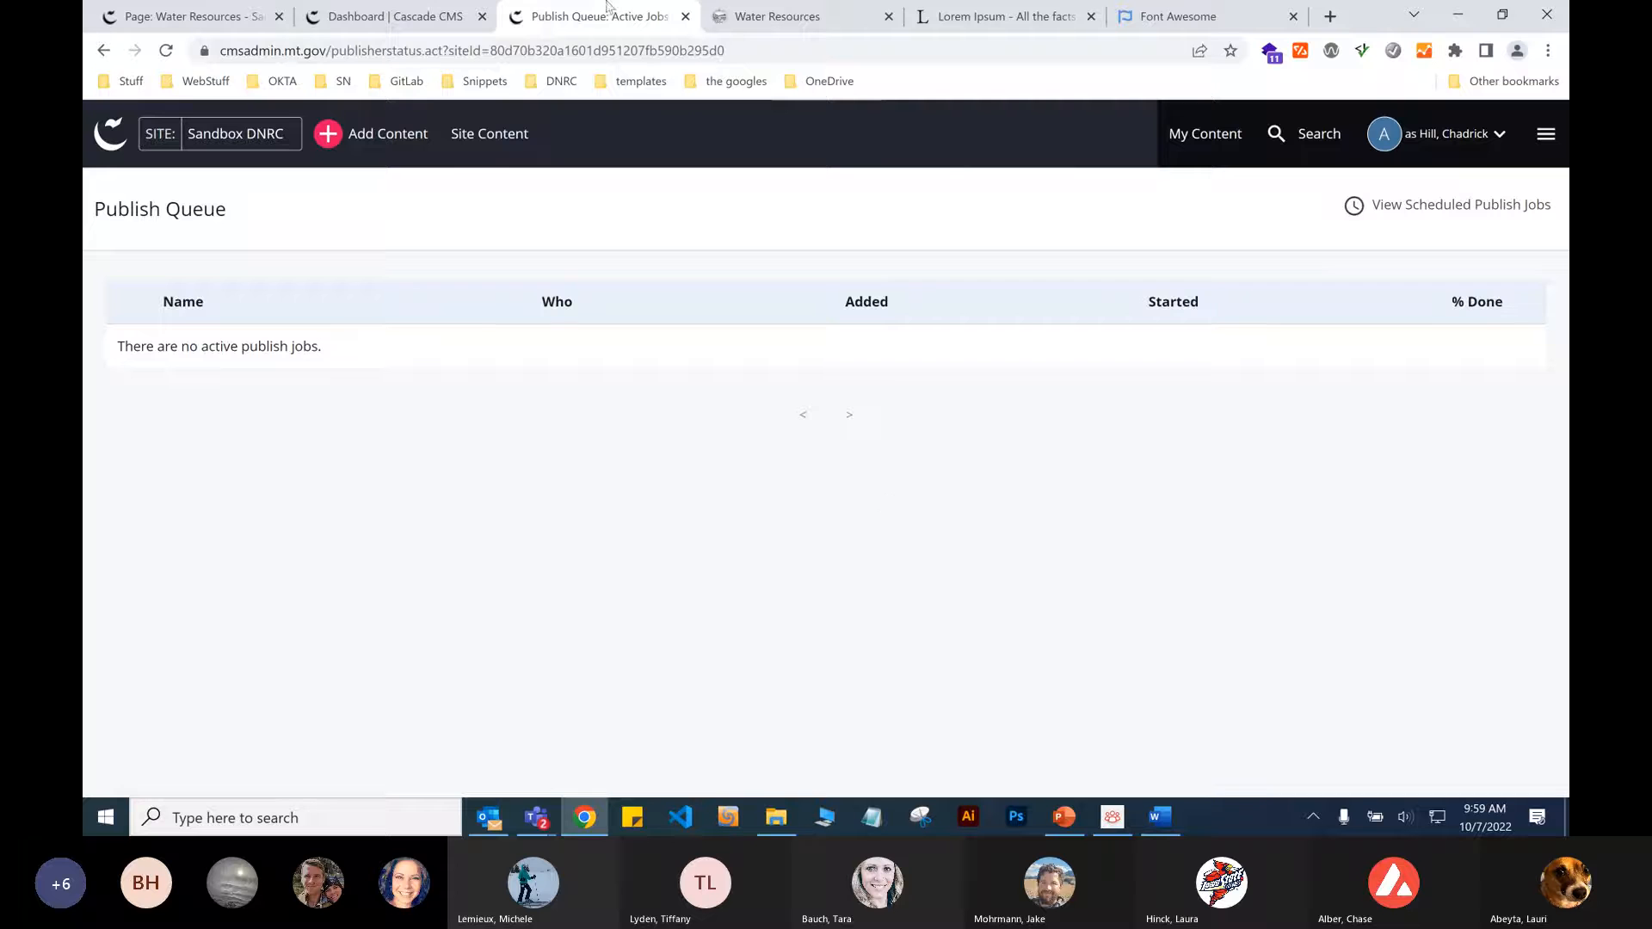
Open the Sandbox DNRC site content and start a new asset from the Page content type.
{"action": "left_click", "coordinate": [391, 134]}
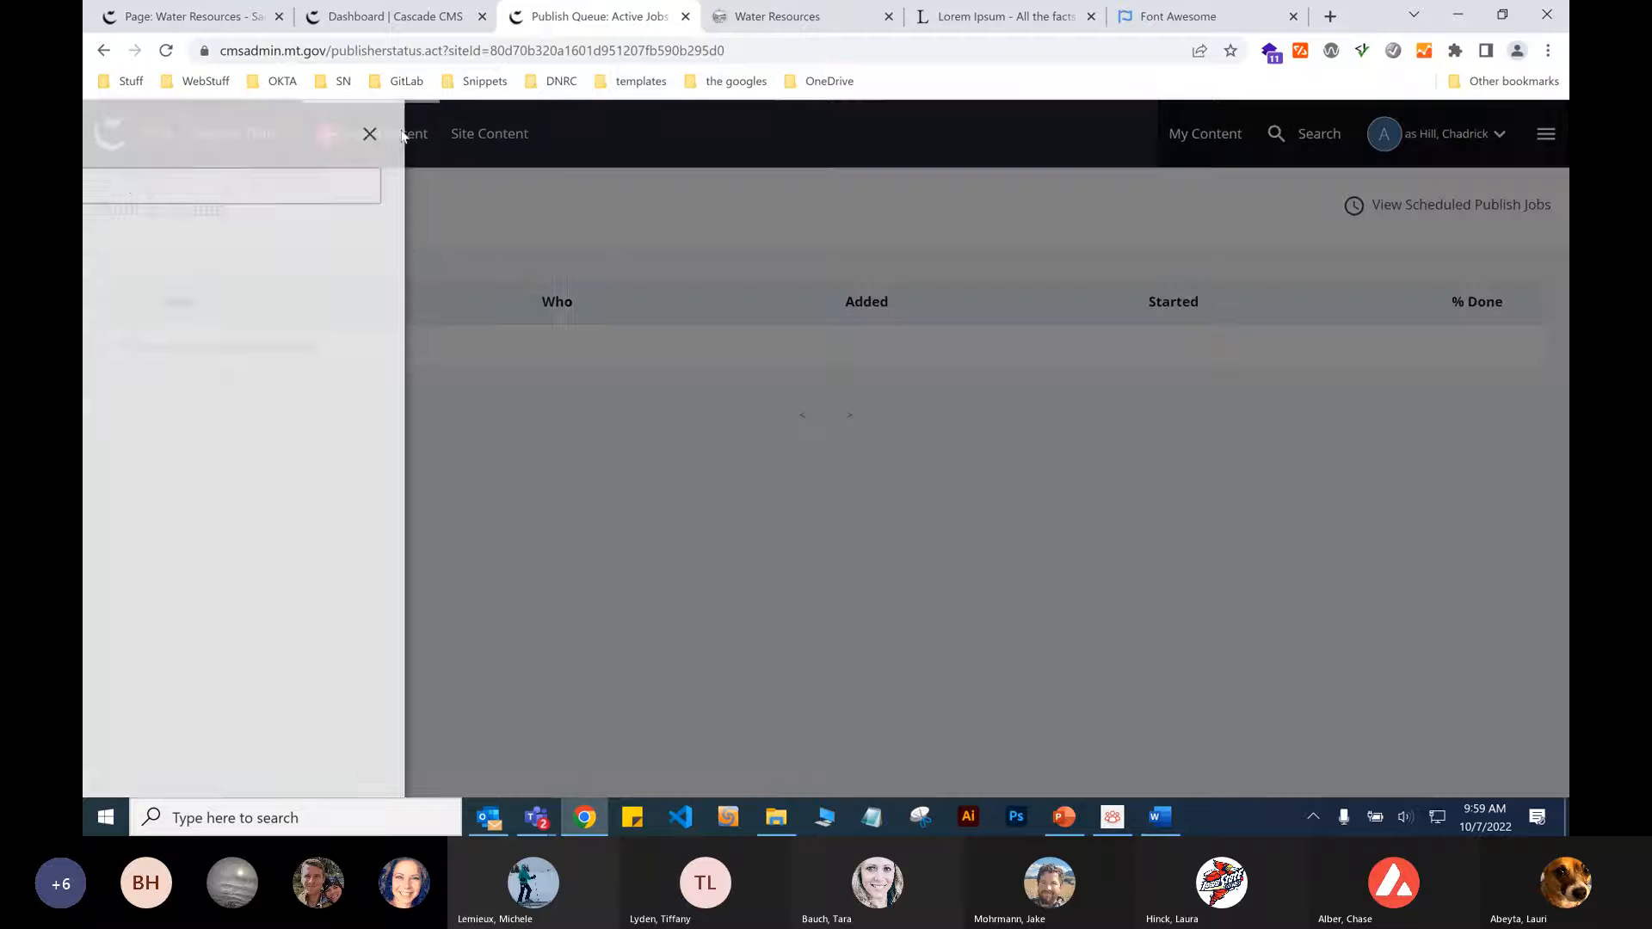
{"action": "left_click", "coordinate": [529, 136]}
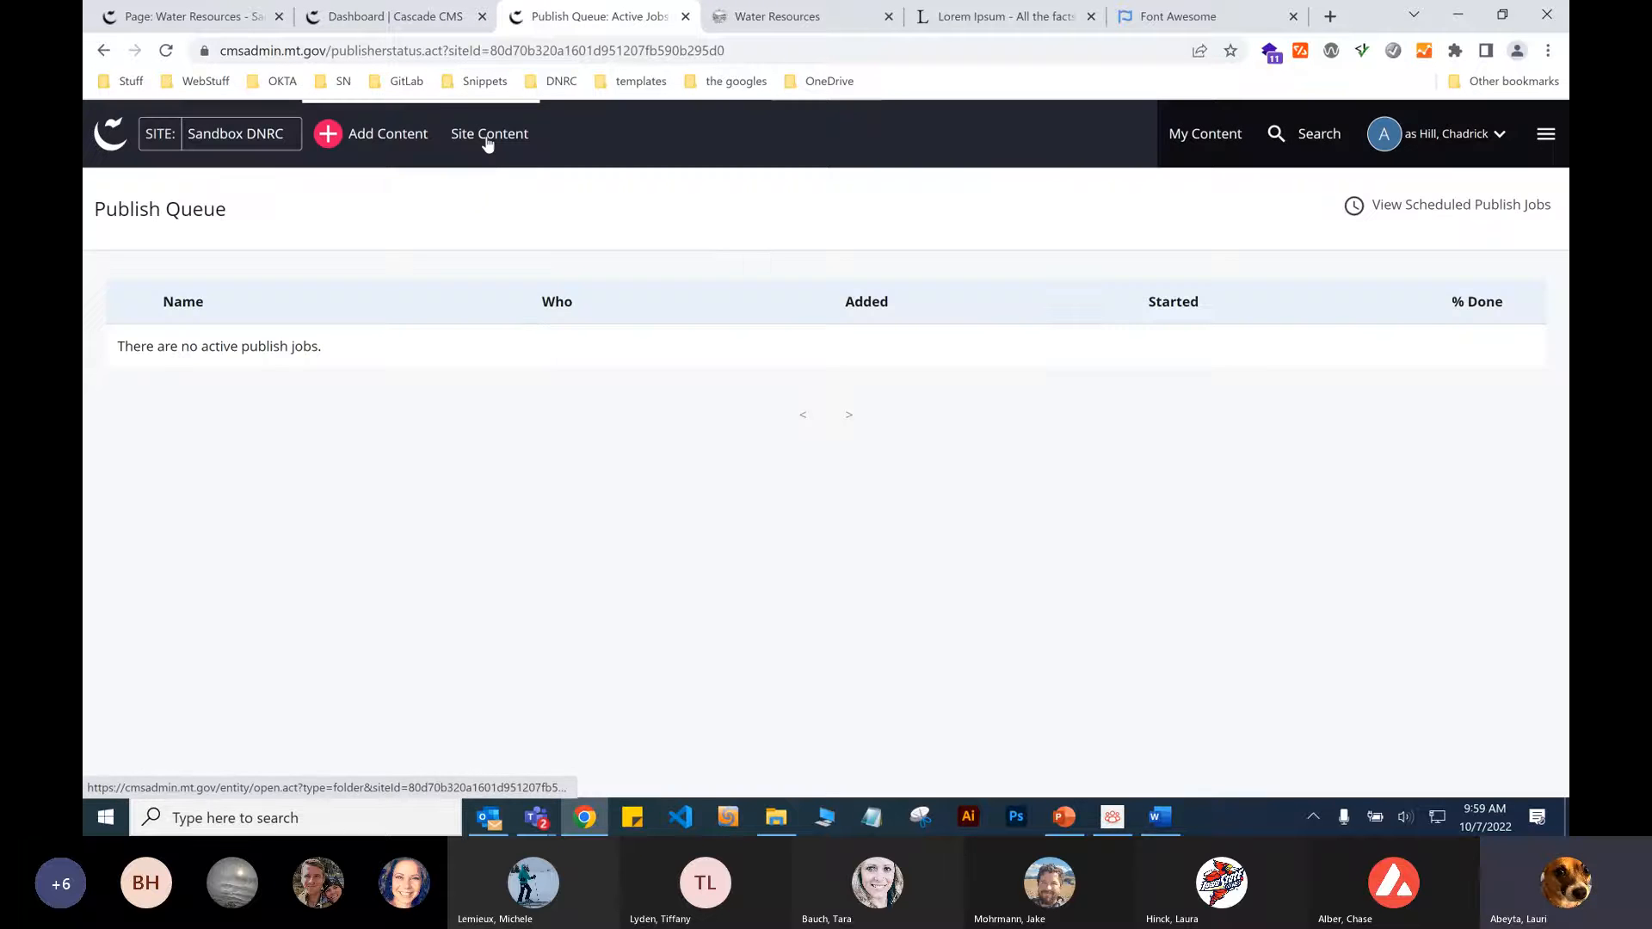
{"action": "left_click", "coordinate": [514, 139]}
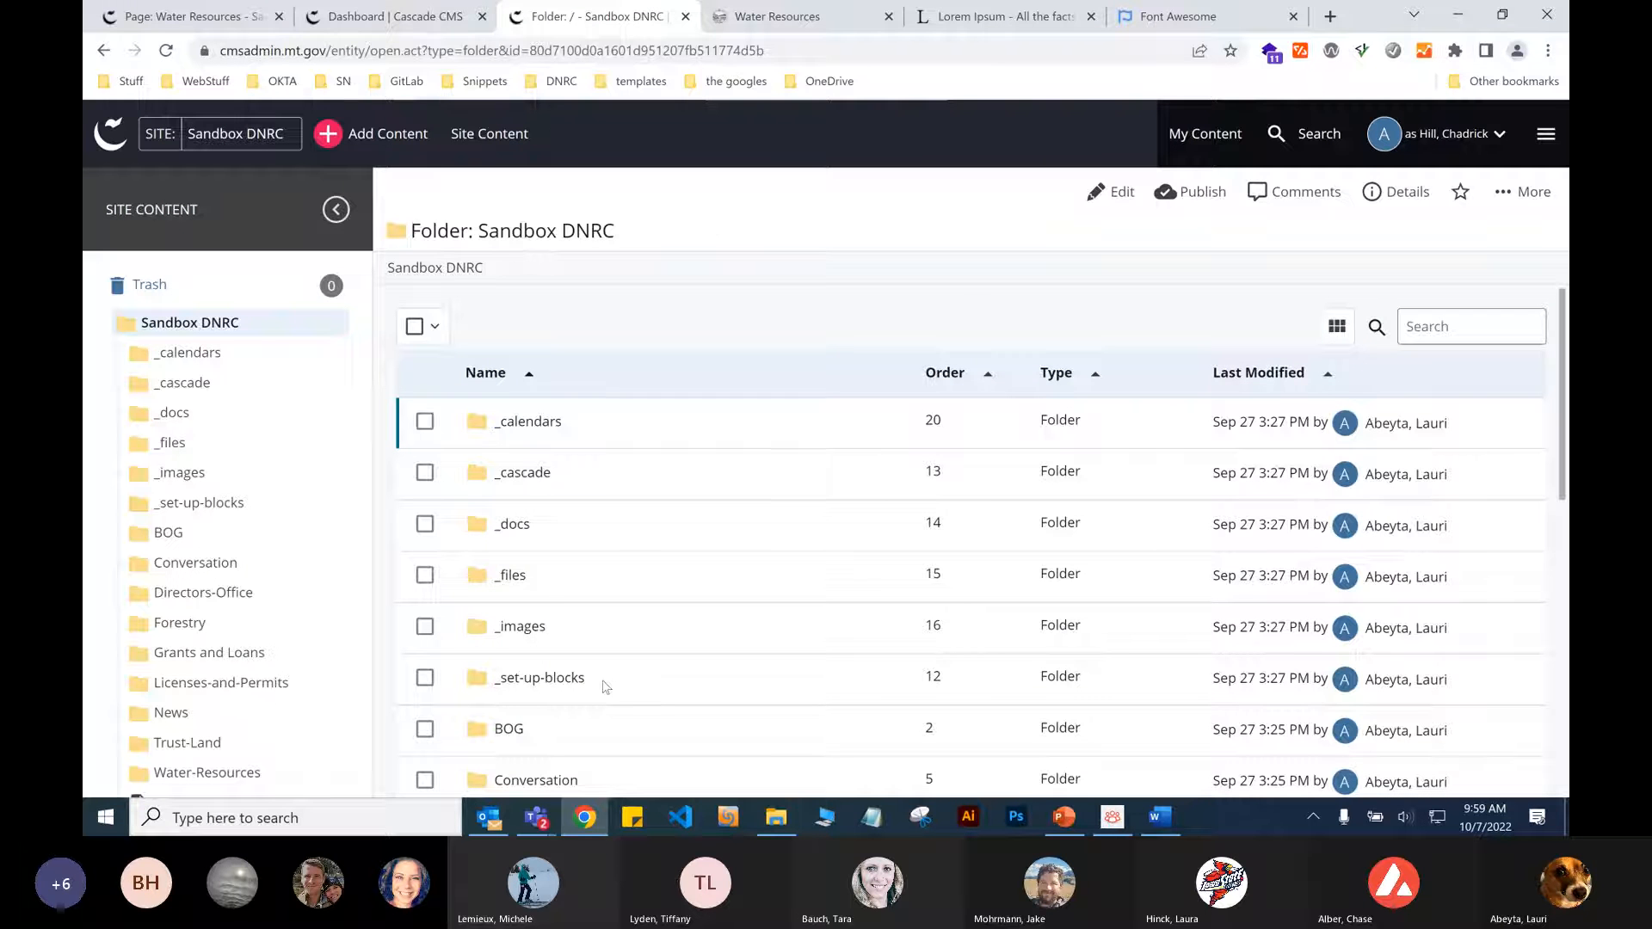
{"action": "key", "text": "alt+Tab"}
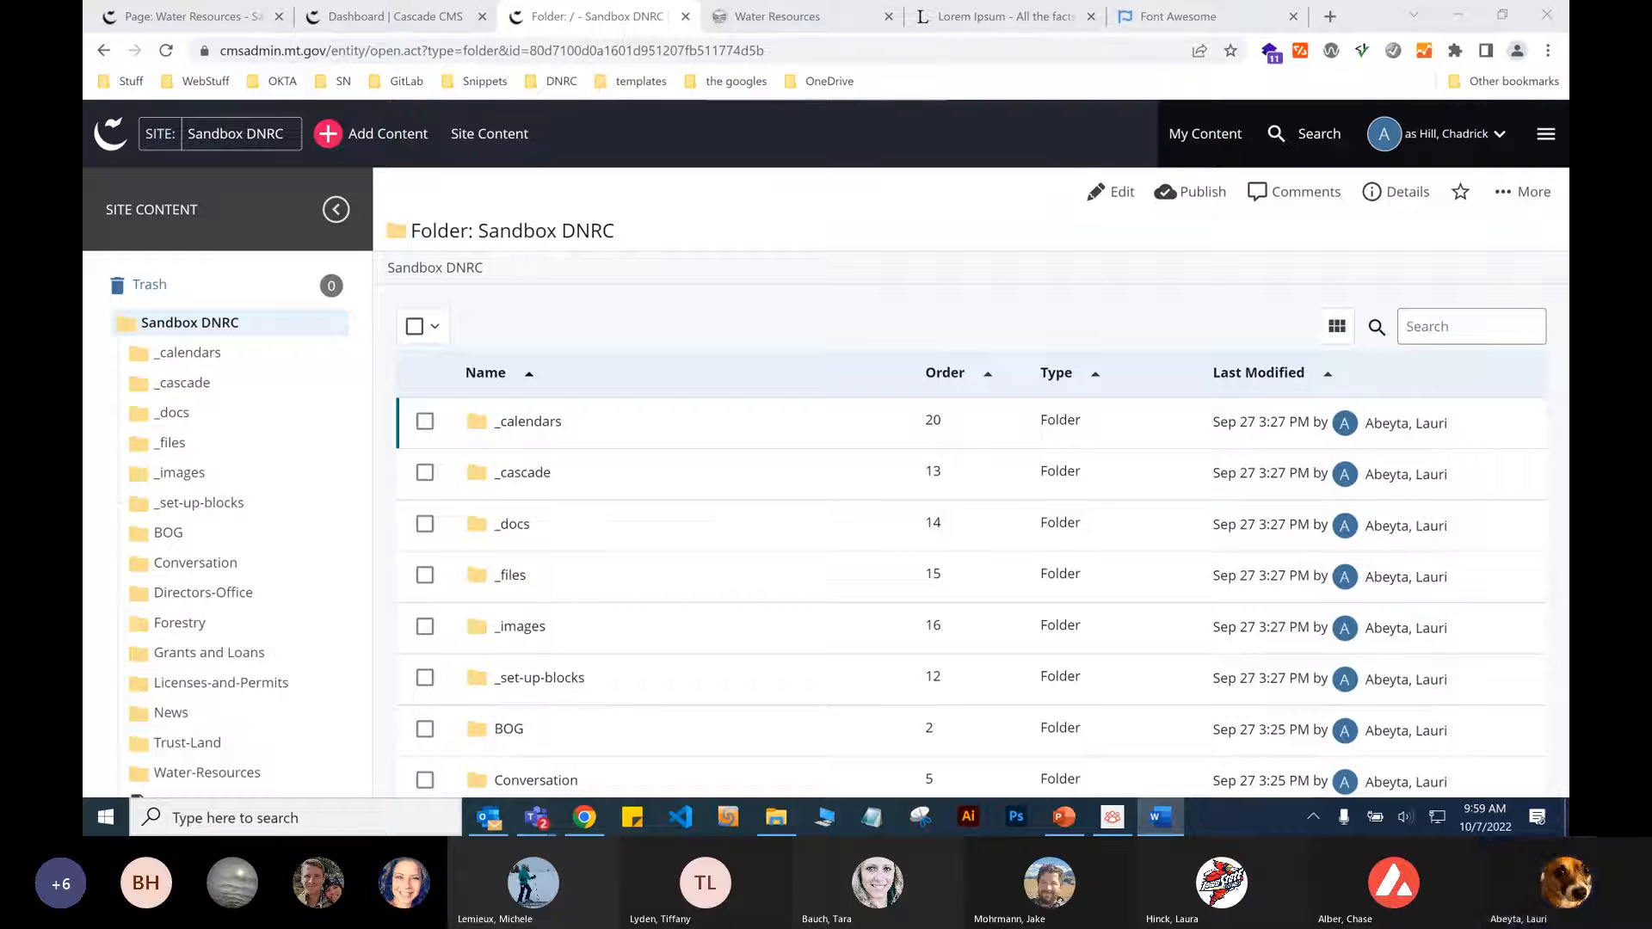
{"action": "left_click", "coordinate": [379, 140]}
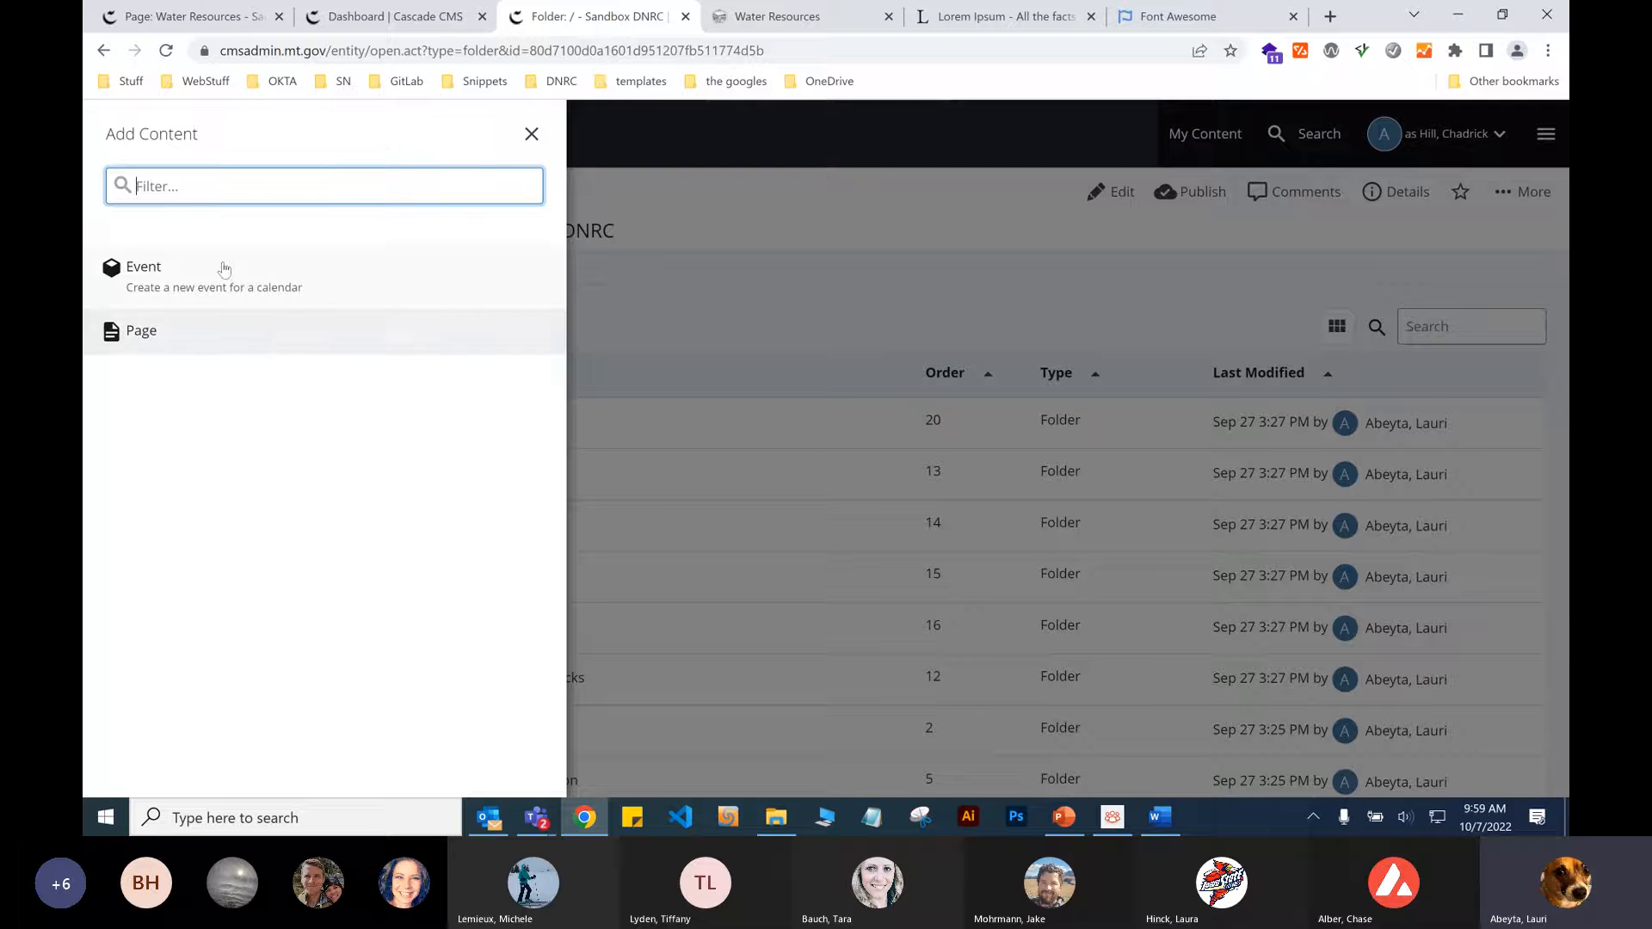
{"action": "left_click", "coordinate": [202, 344]}
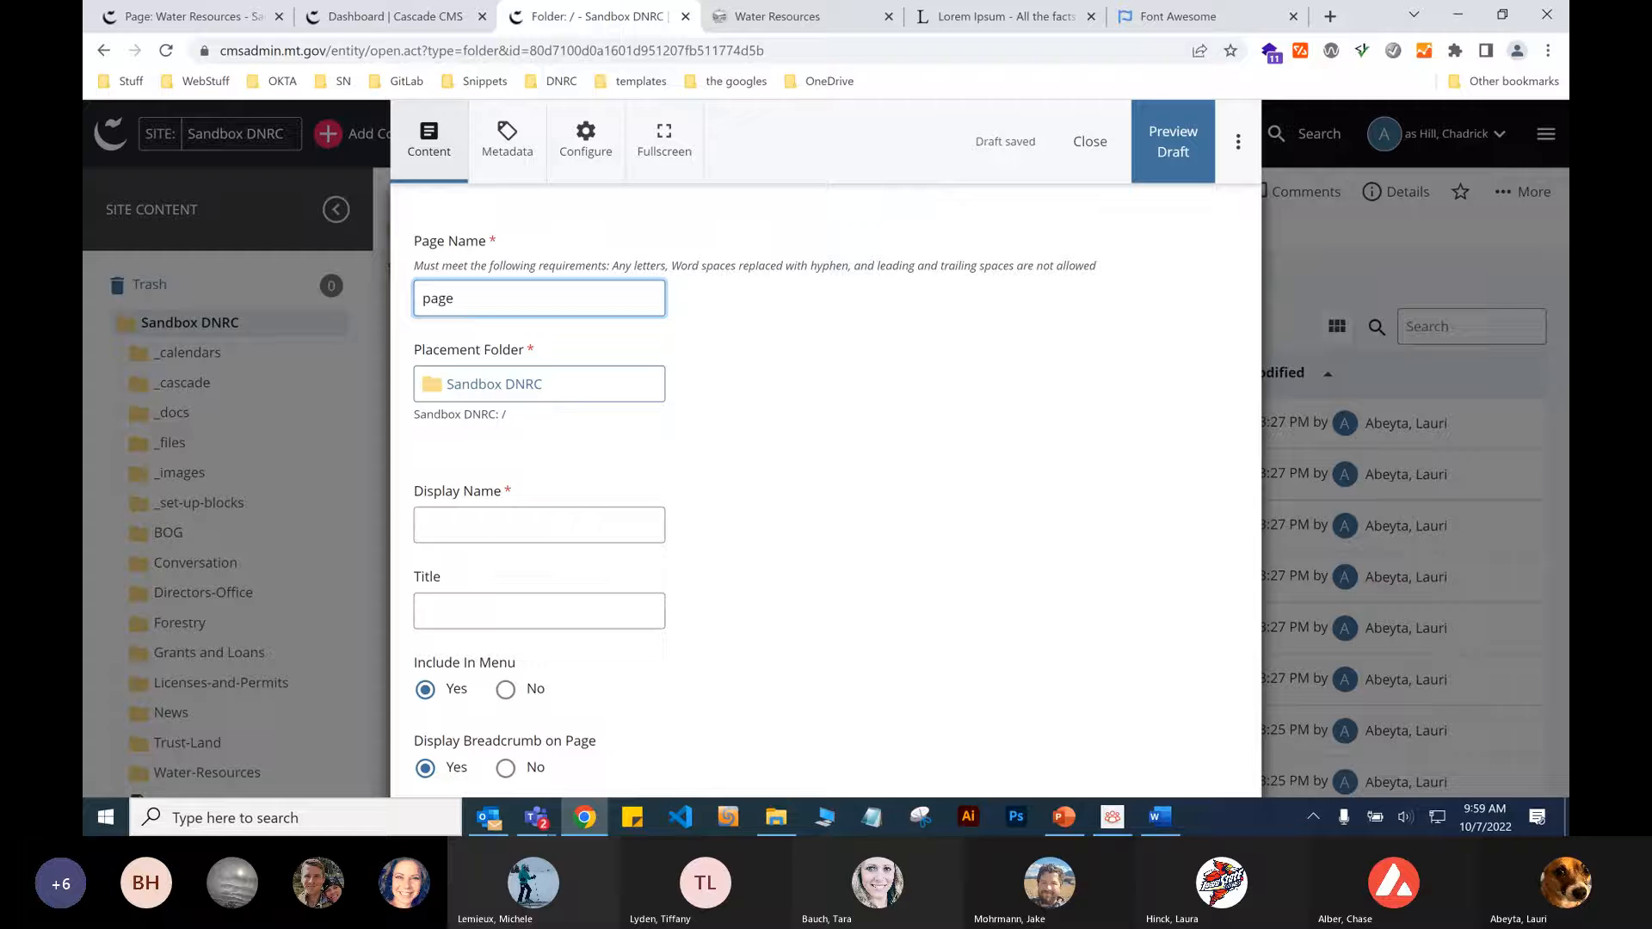
Review the page naming requirements and the Water-Resources part of the live page's web address.
{"action": "left_click", "coordinate": [480, 304]}
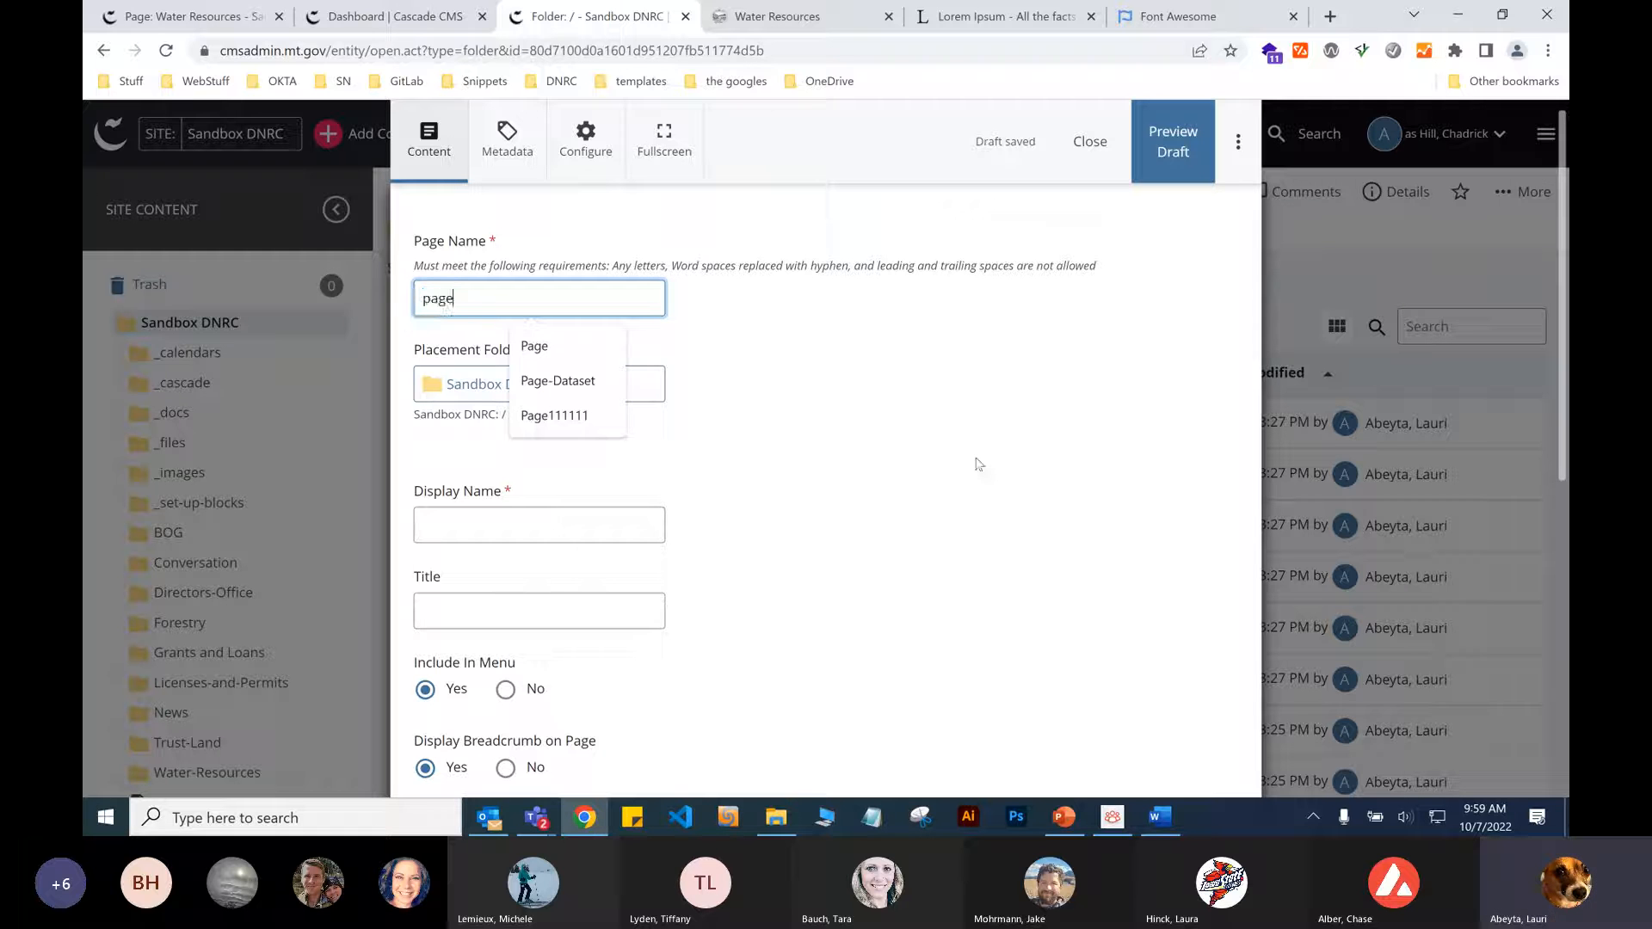
{"action": "left_click_drag", "start_coordinate": [413, 274], "coordinate": [719, 261]}
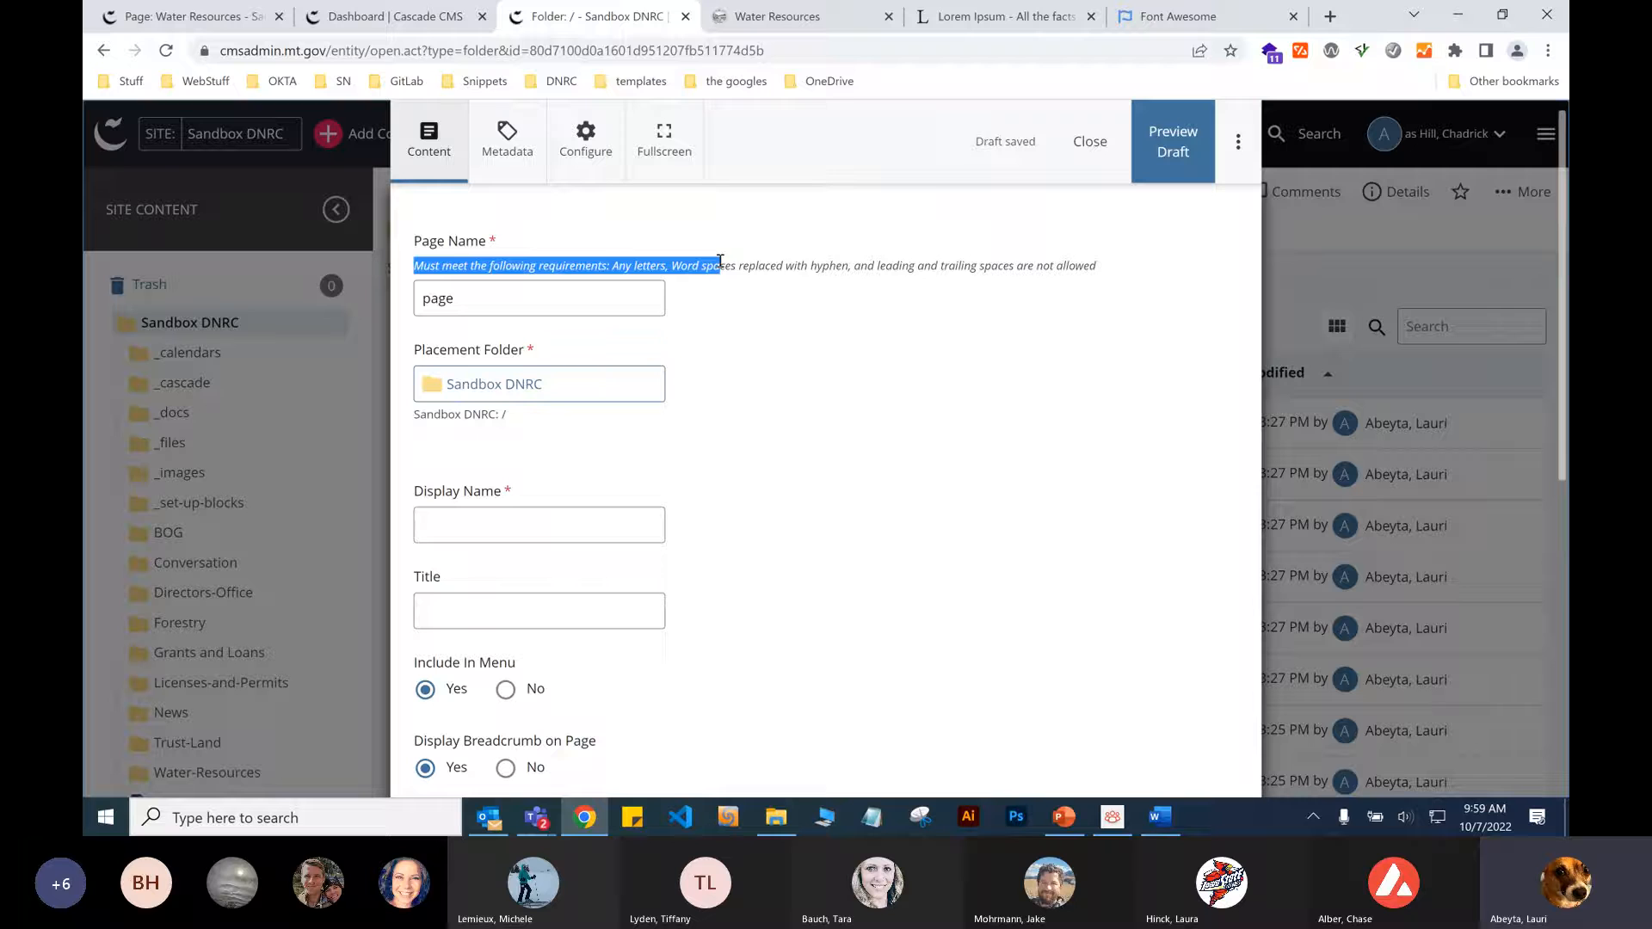
{"action": "left_click", "coordinate": [846, 343]}
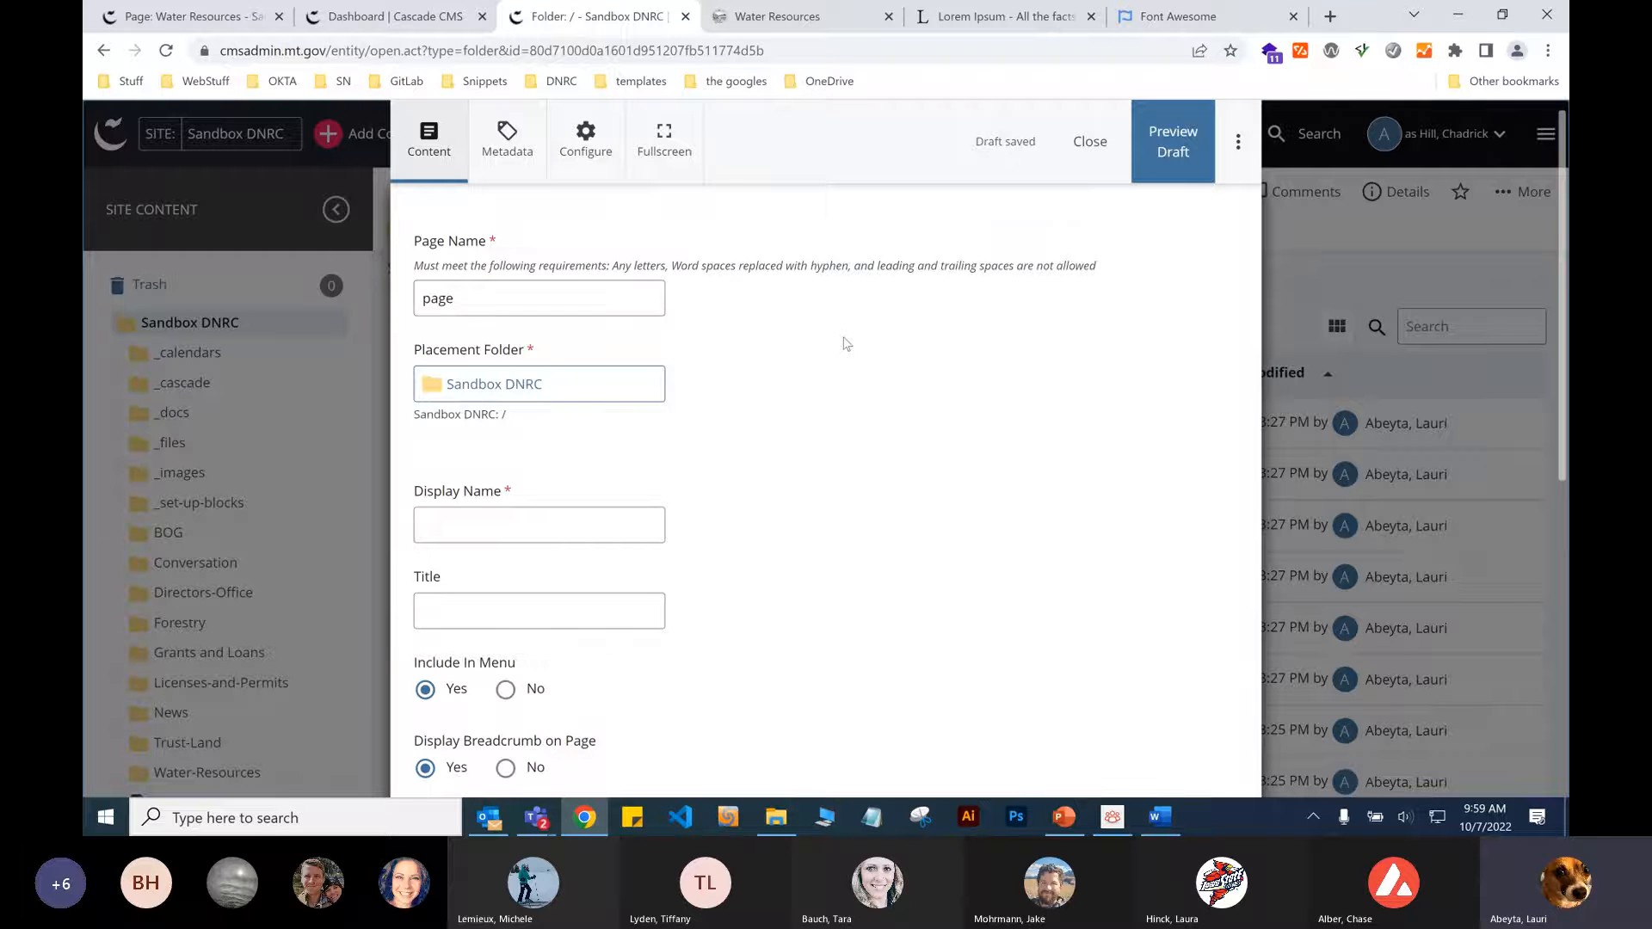
{"action": "double_click", "coordinate": [434, 300]}
{"action": "left_click", "coordinate": [764, 19]}
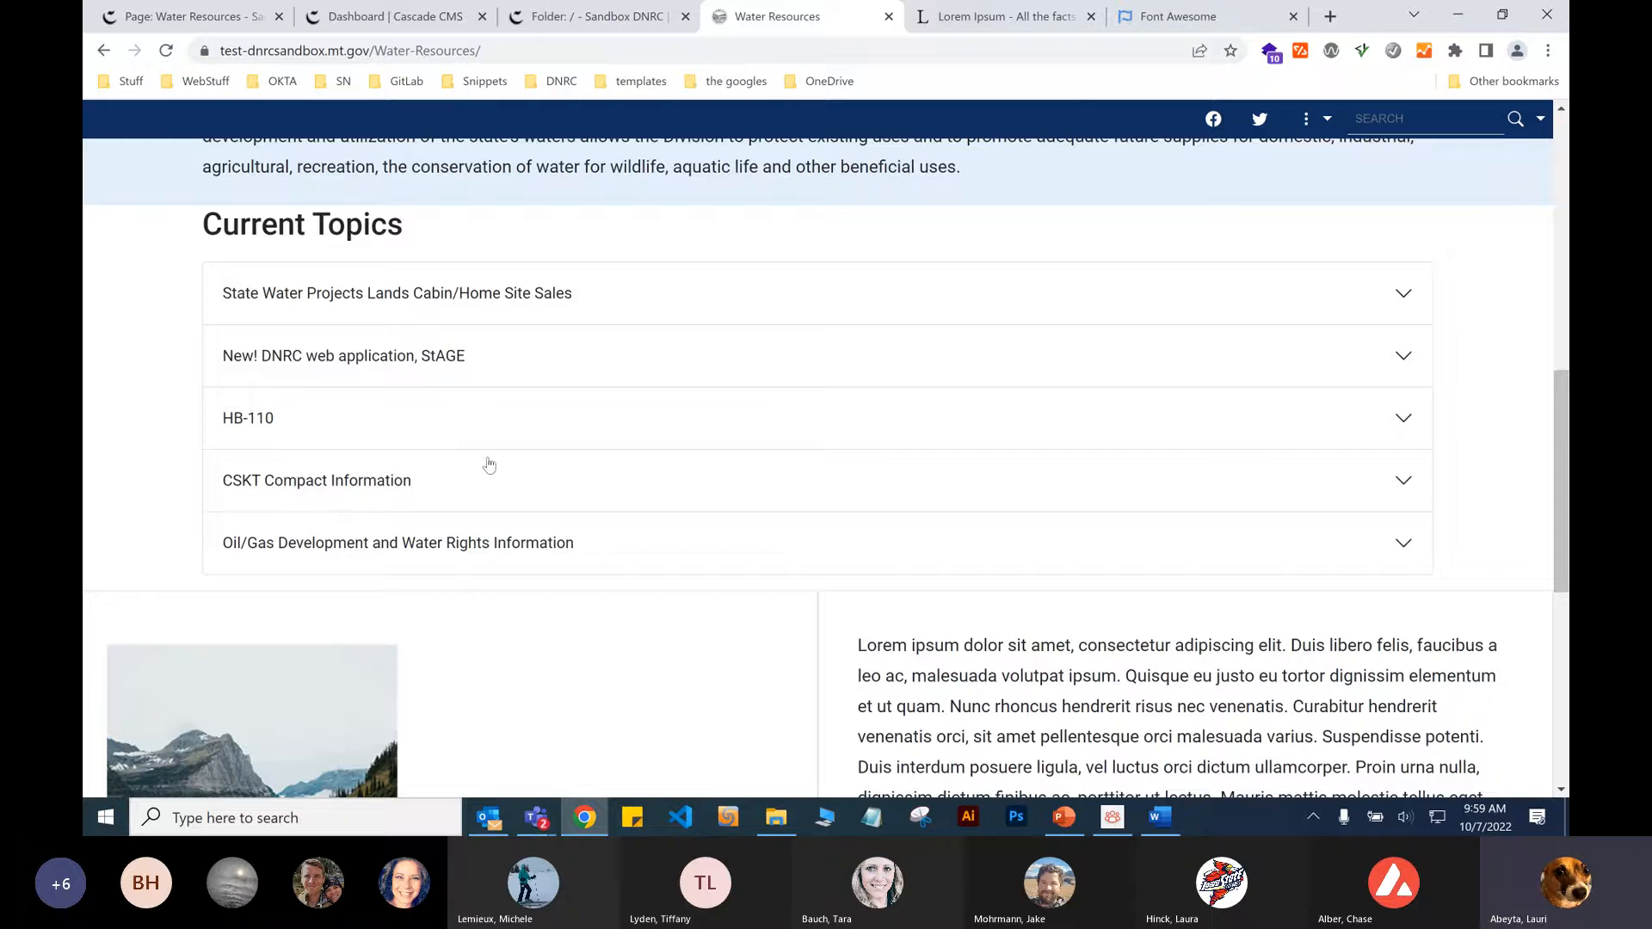
{"action": "scroll", "coordinate": [488, 465], "scroll_direction": "up", "scroll_amount": 5}
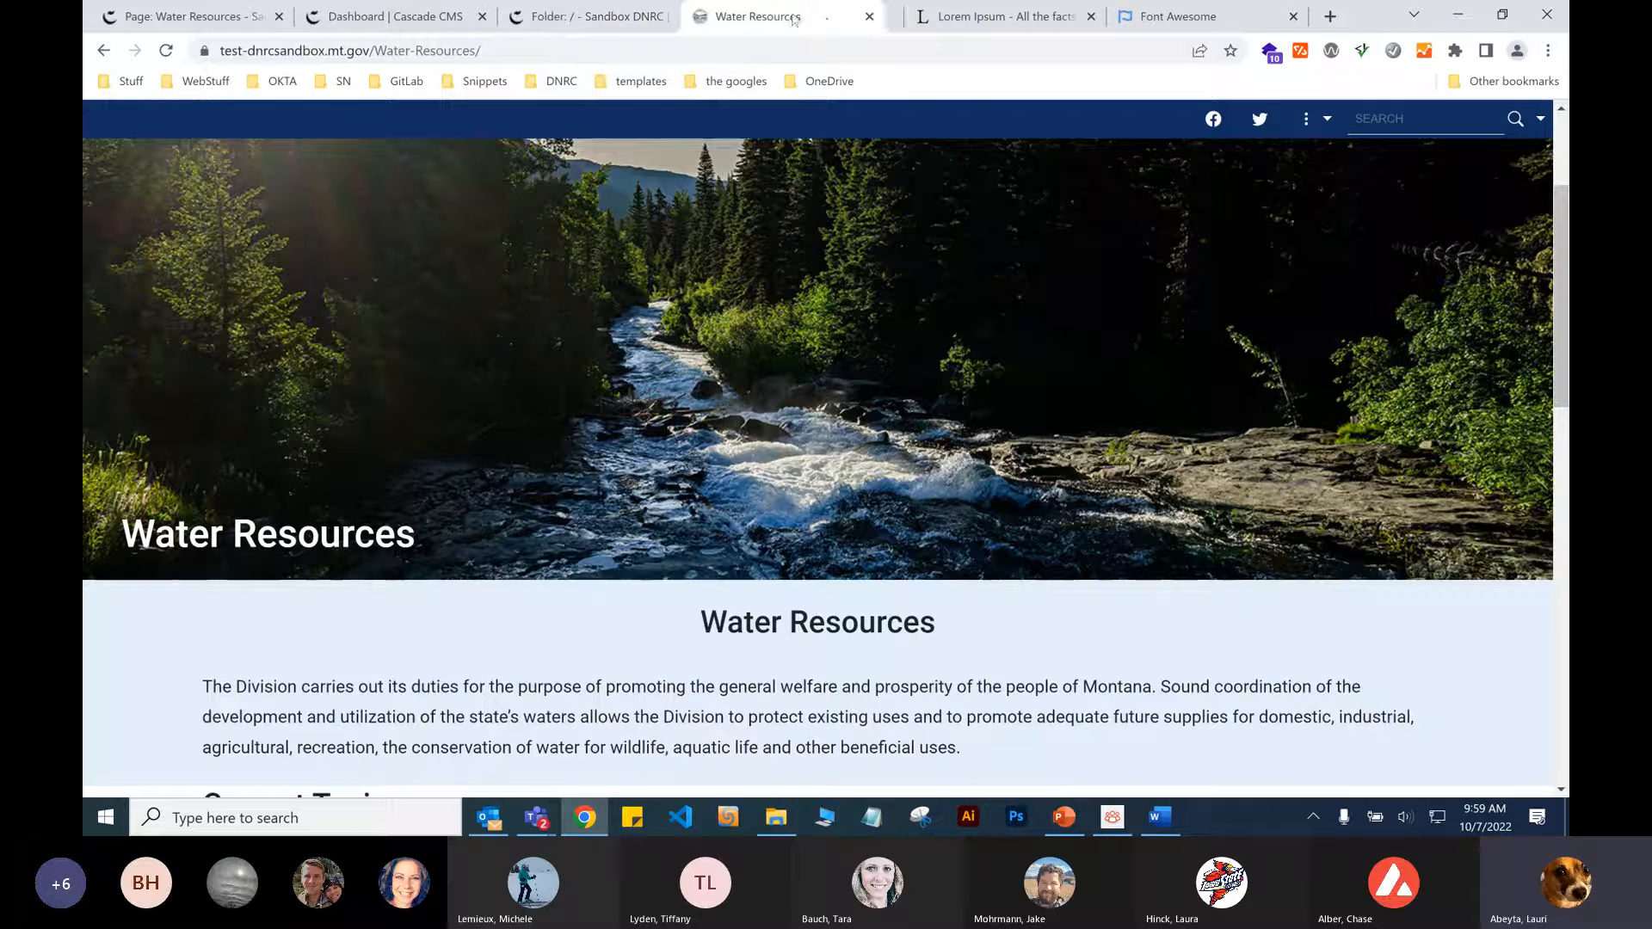
{"action": "left_click_drag", "start_coordinate": [509, 50], "coordinate": [374, 53]}
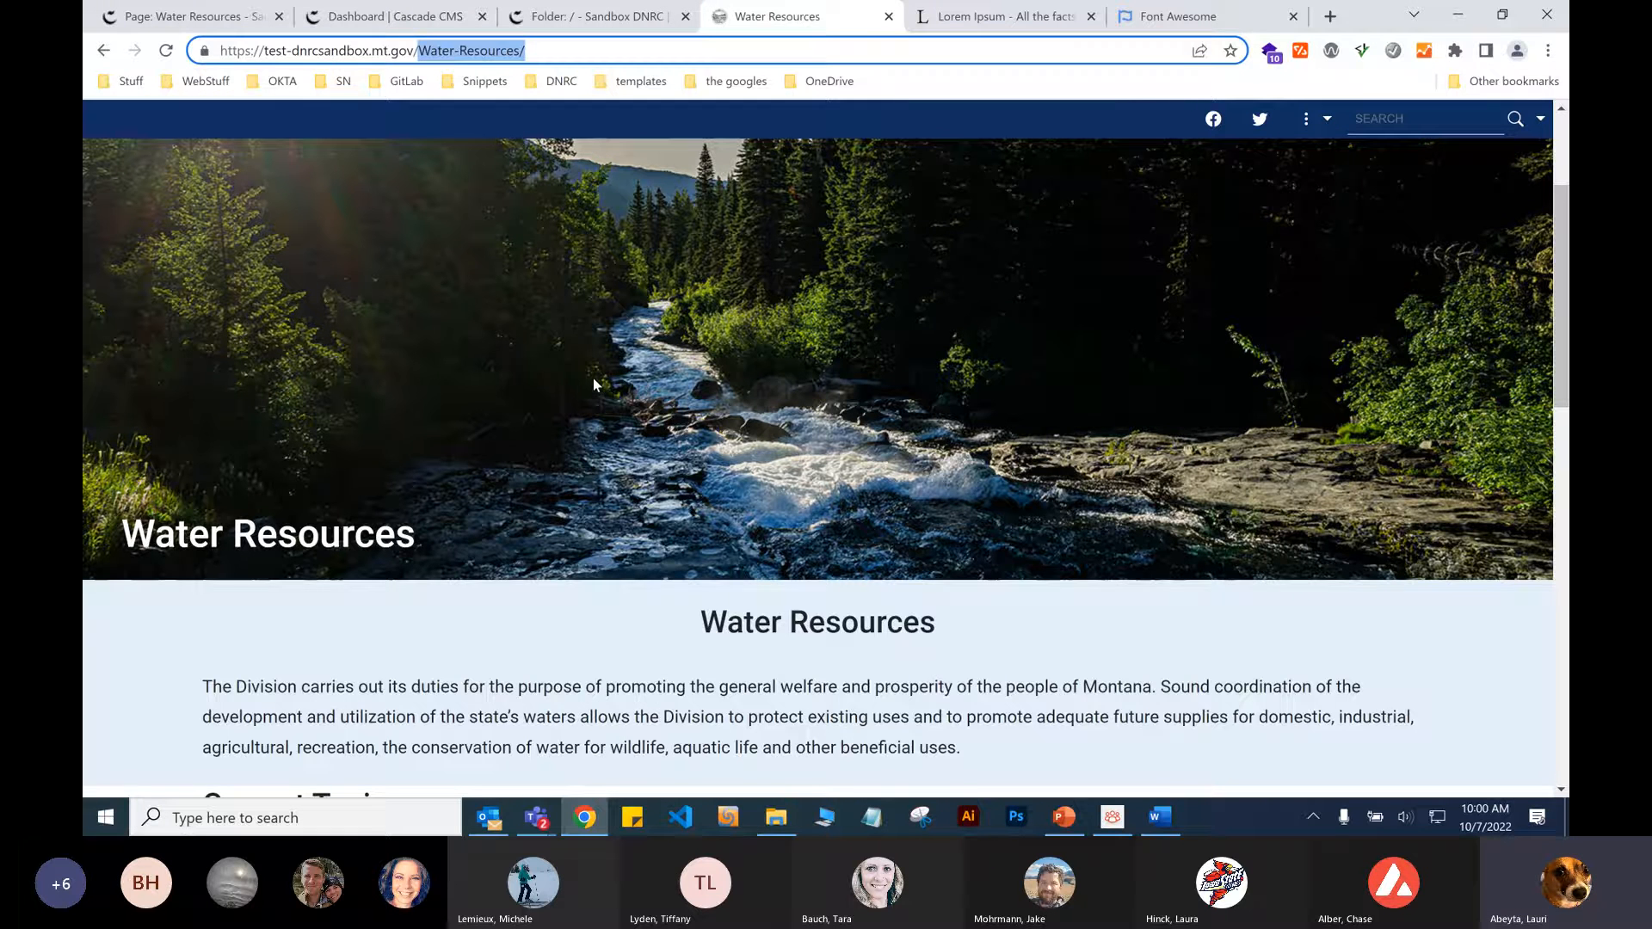
{"action": "left_click", "coordinate": [603, 12]}
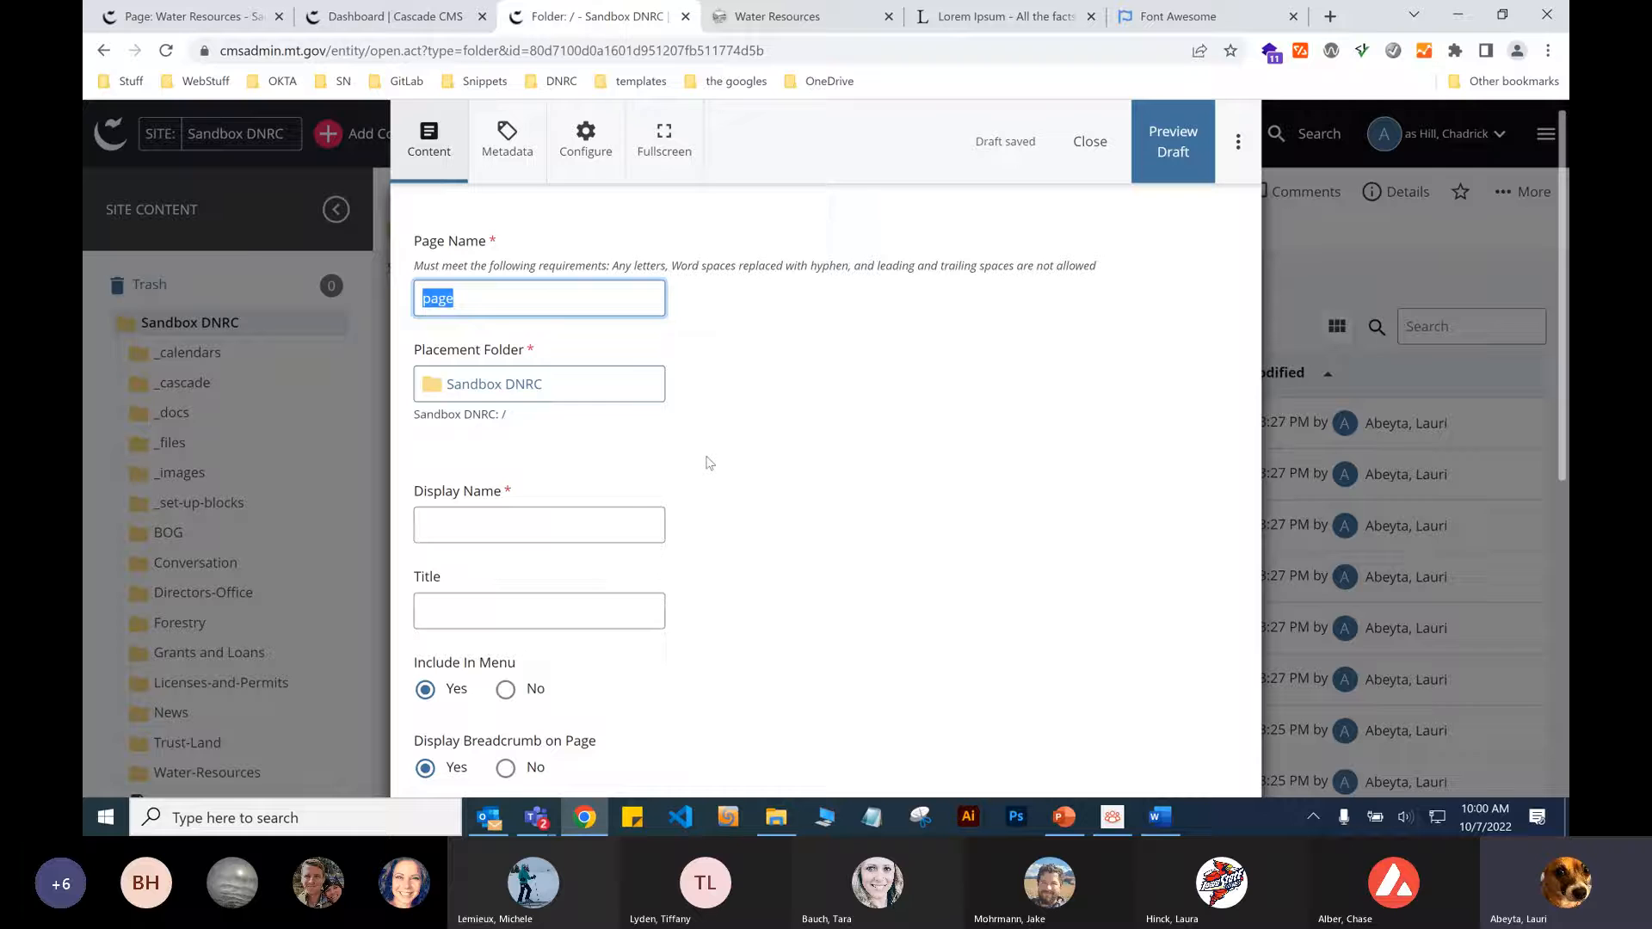
Name the new page test-2.
{"action": "type", "text": "test"}
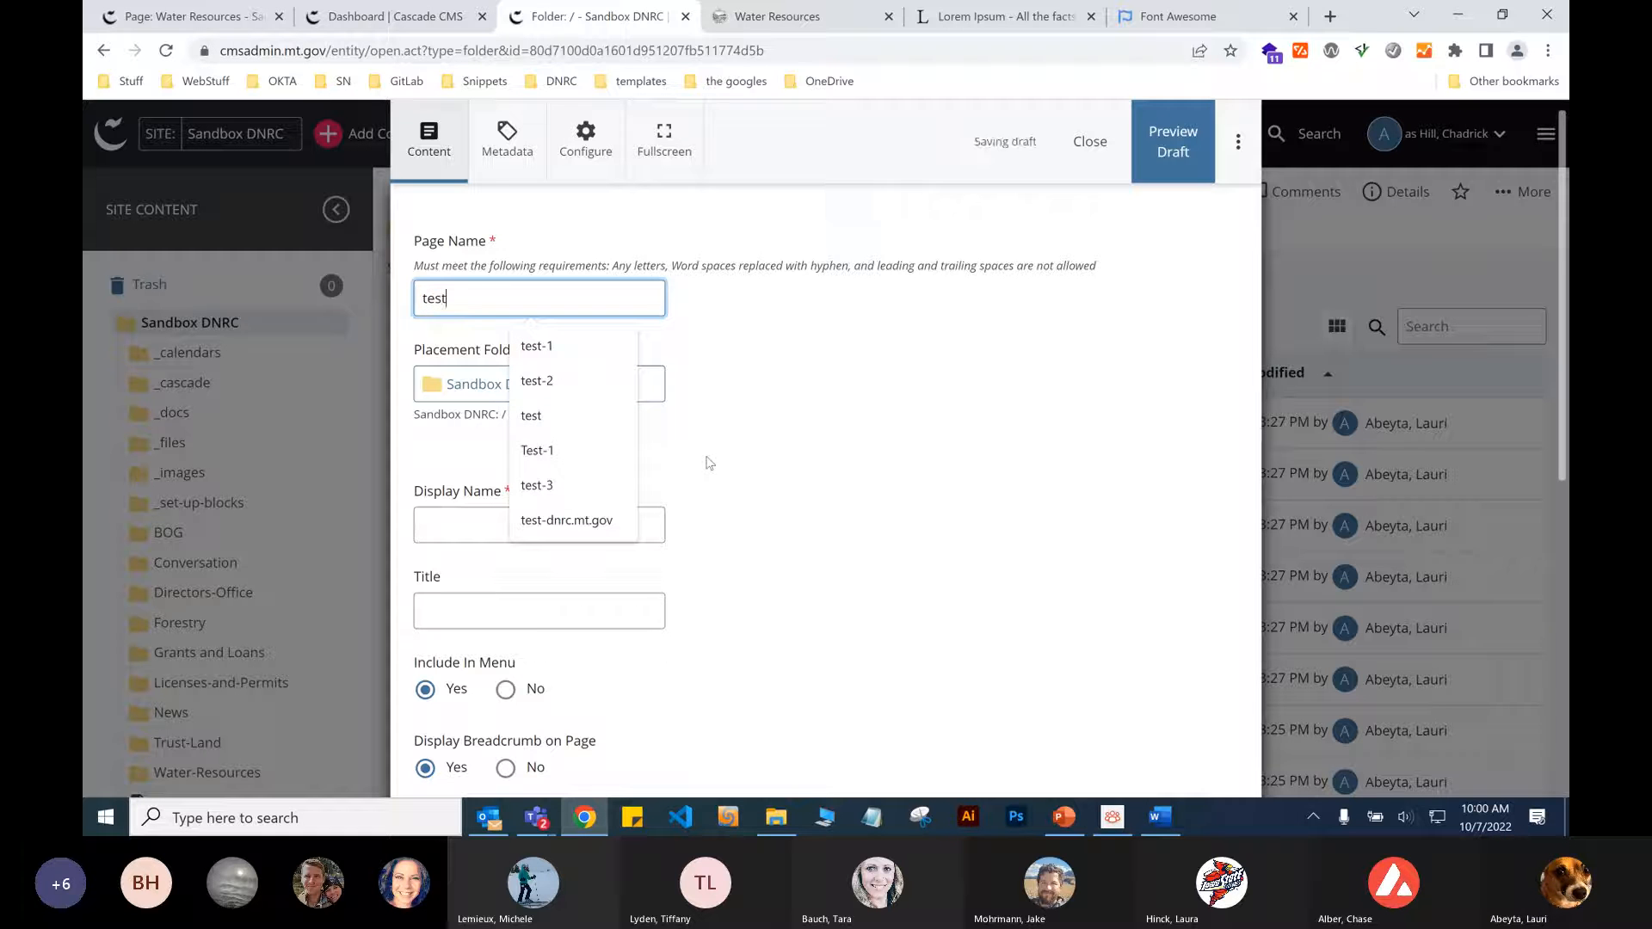
{"action": "type", "text": "-"}
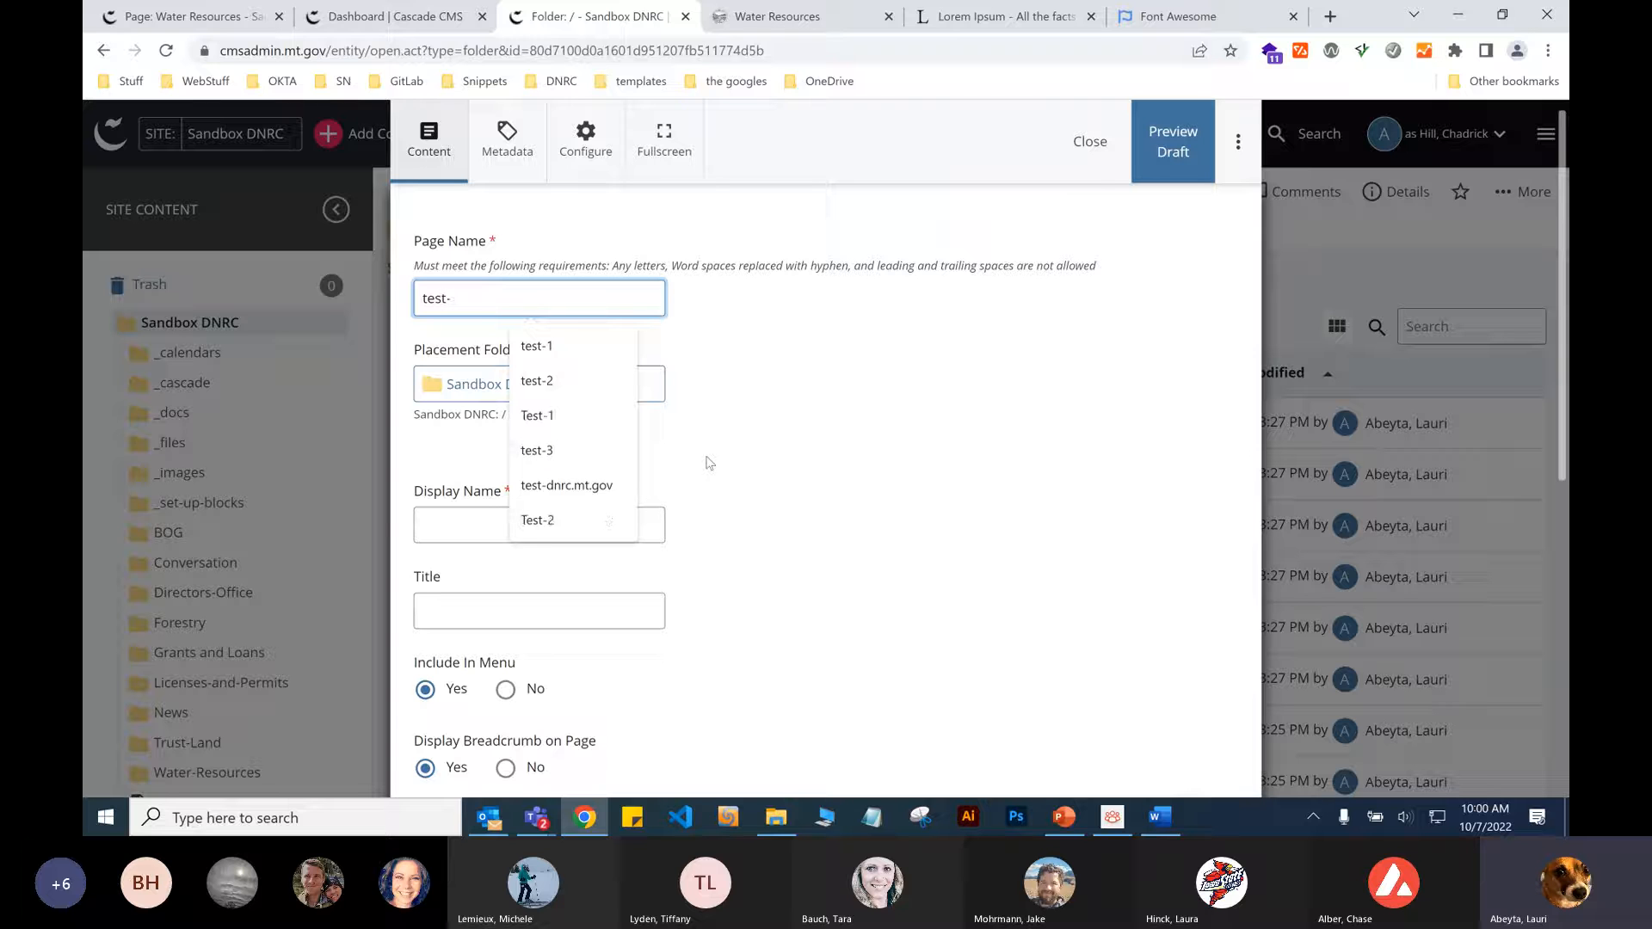
{"action": "type", "text": "2"}
{"action": "key", "text": "Tab"}
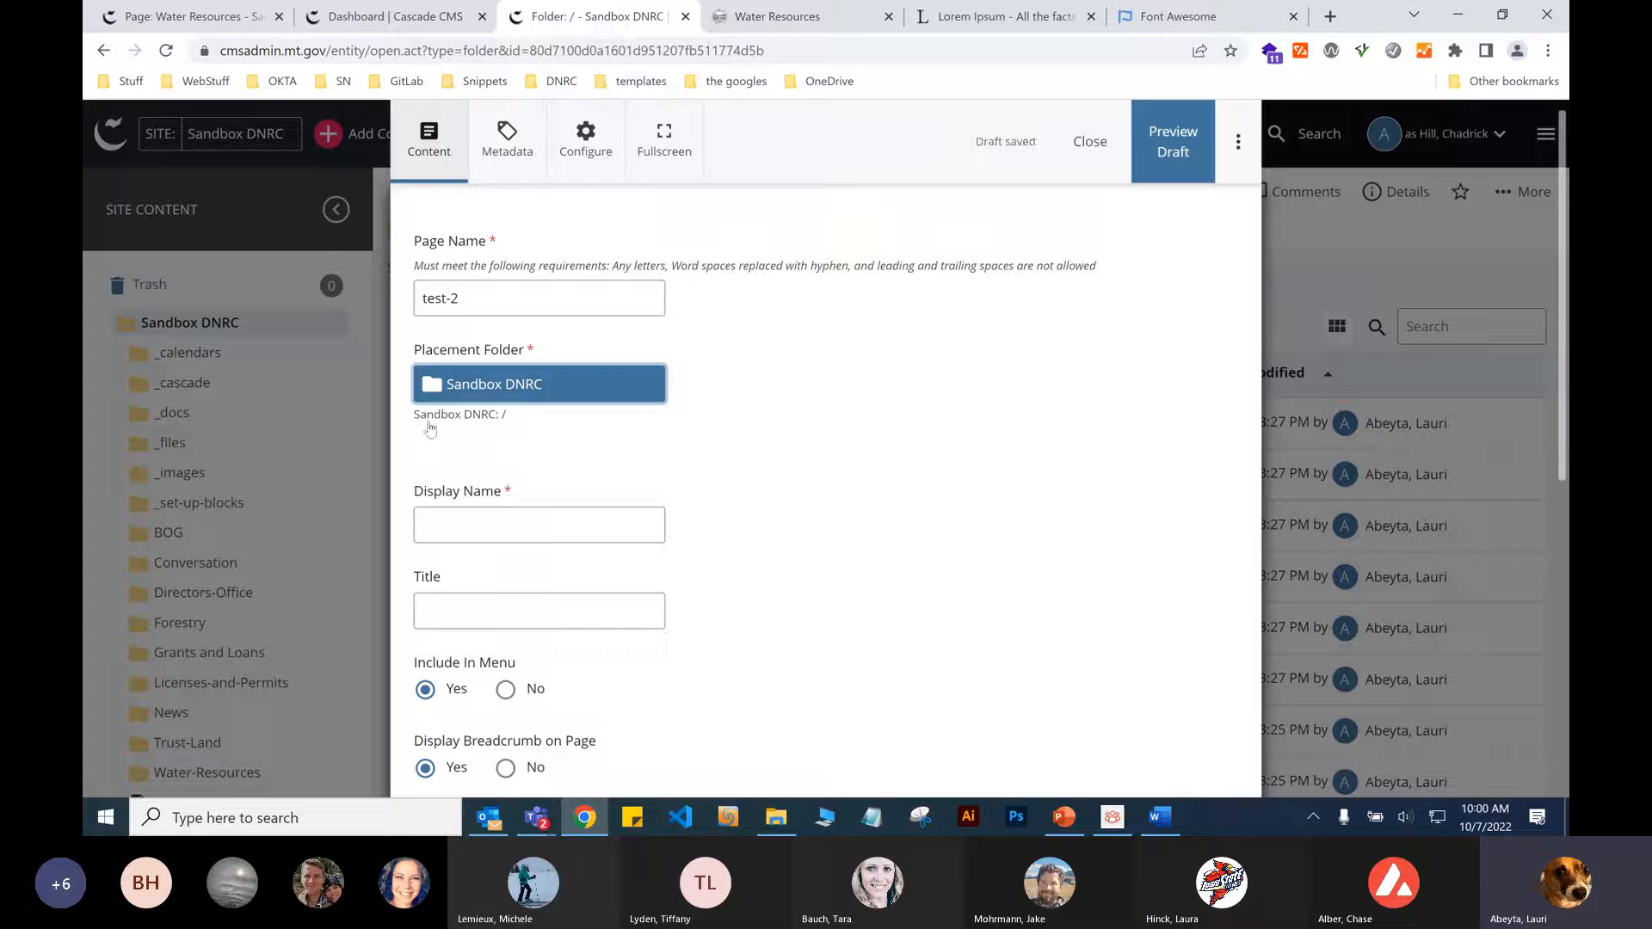
Open the placement folder selection and select the Water-Resources folder while browsing the Sandbox DNRC site.
{"action": "left_click", "coordinate": [456, 385]}
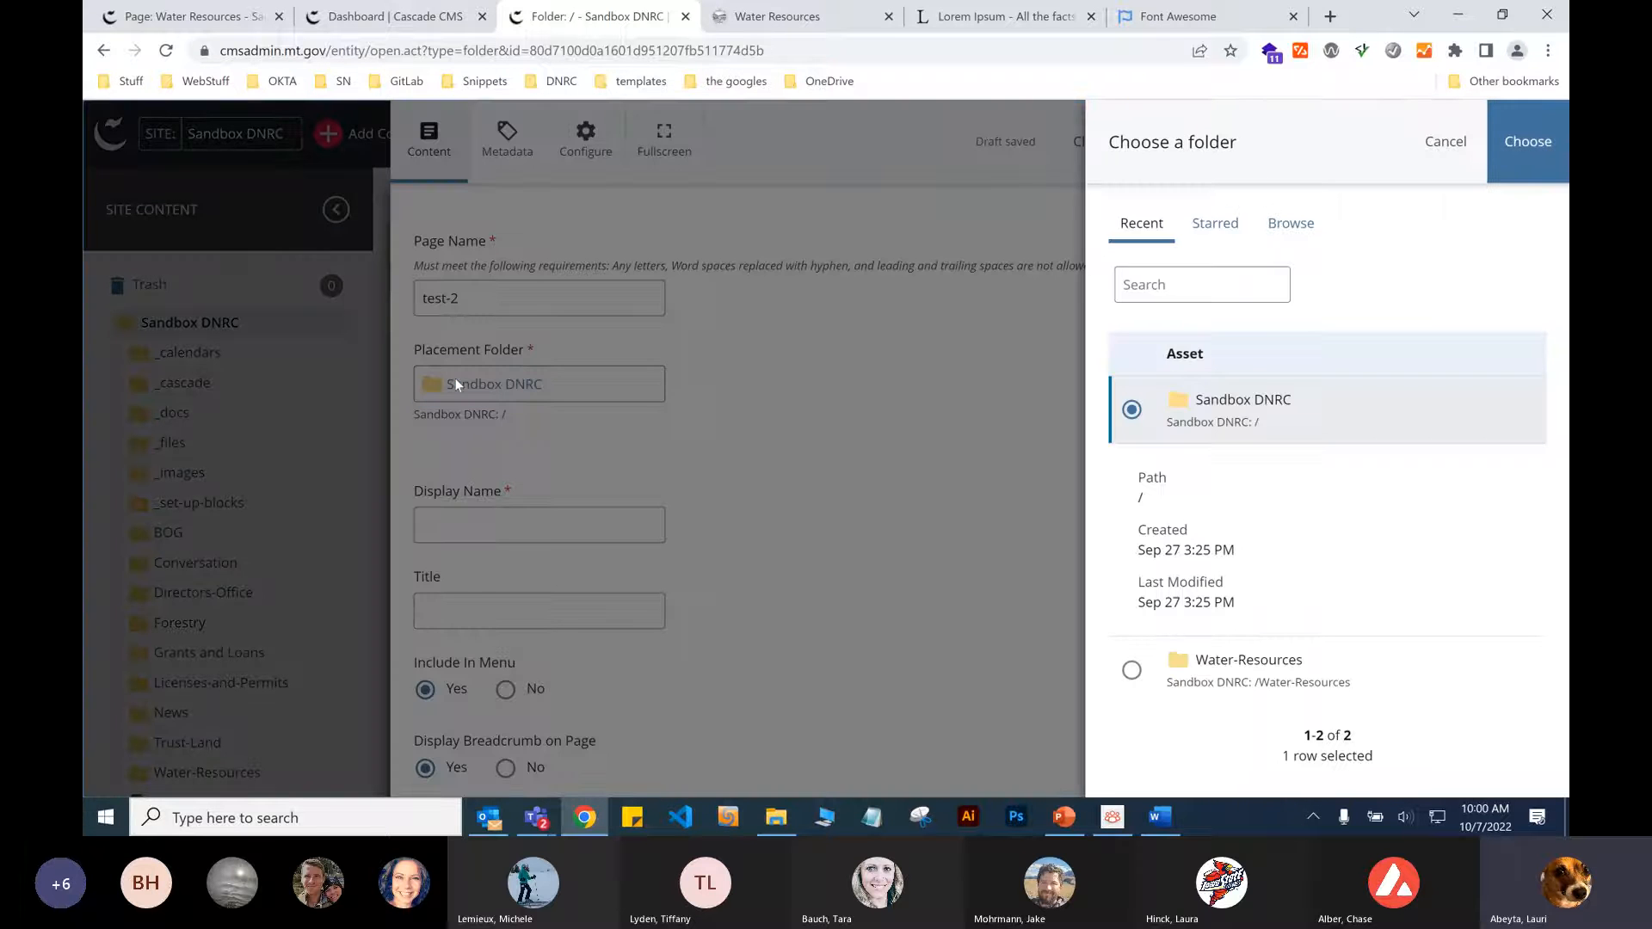
{"action": "scroll", "coordinate": [1290, 529], "scroll_direction": "down", "scroll_amount": 1}
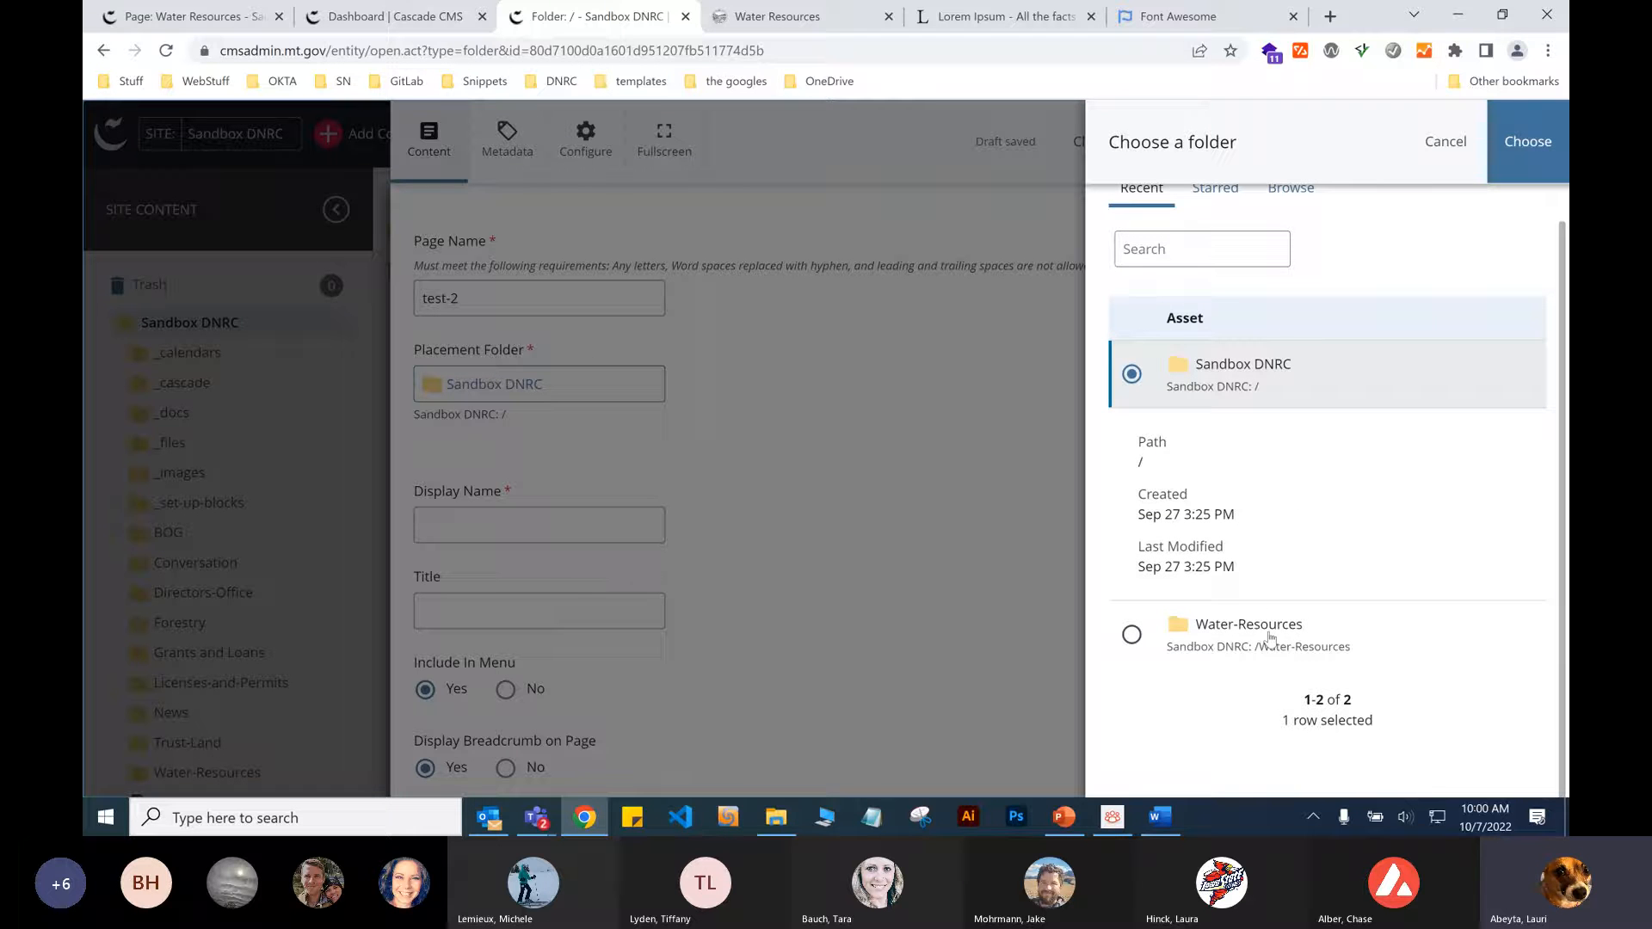
{"action": "scroll", "coordinate": [1265, 611], "scroll_direction": "up", "scroll_amount": 1}
{"action": "scroll", "coordinate": [1266, 610], "scroll_direction": "down", "scroll_amount": 1}
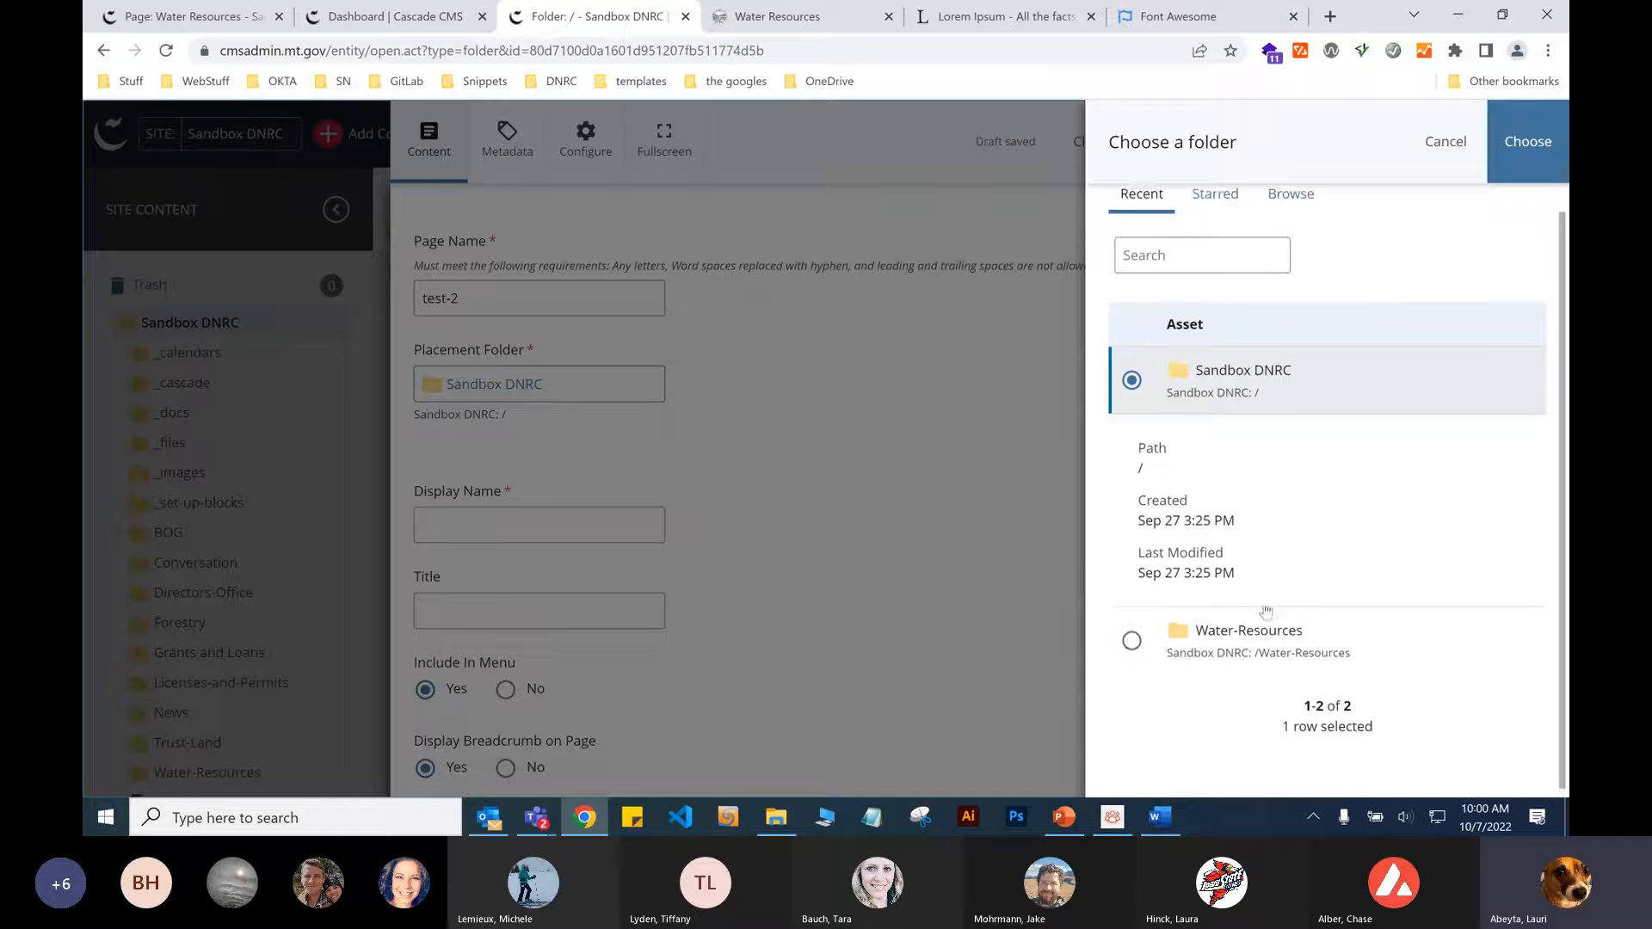
{"action": "left_click_drag", "start_coordinate": [1258, 633], "coordinate": [1105, 699]}
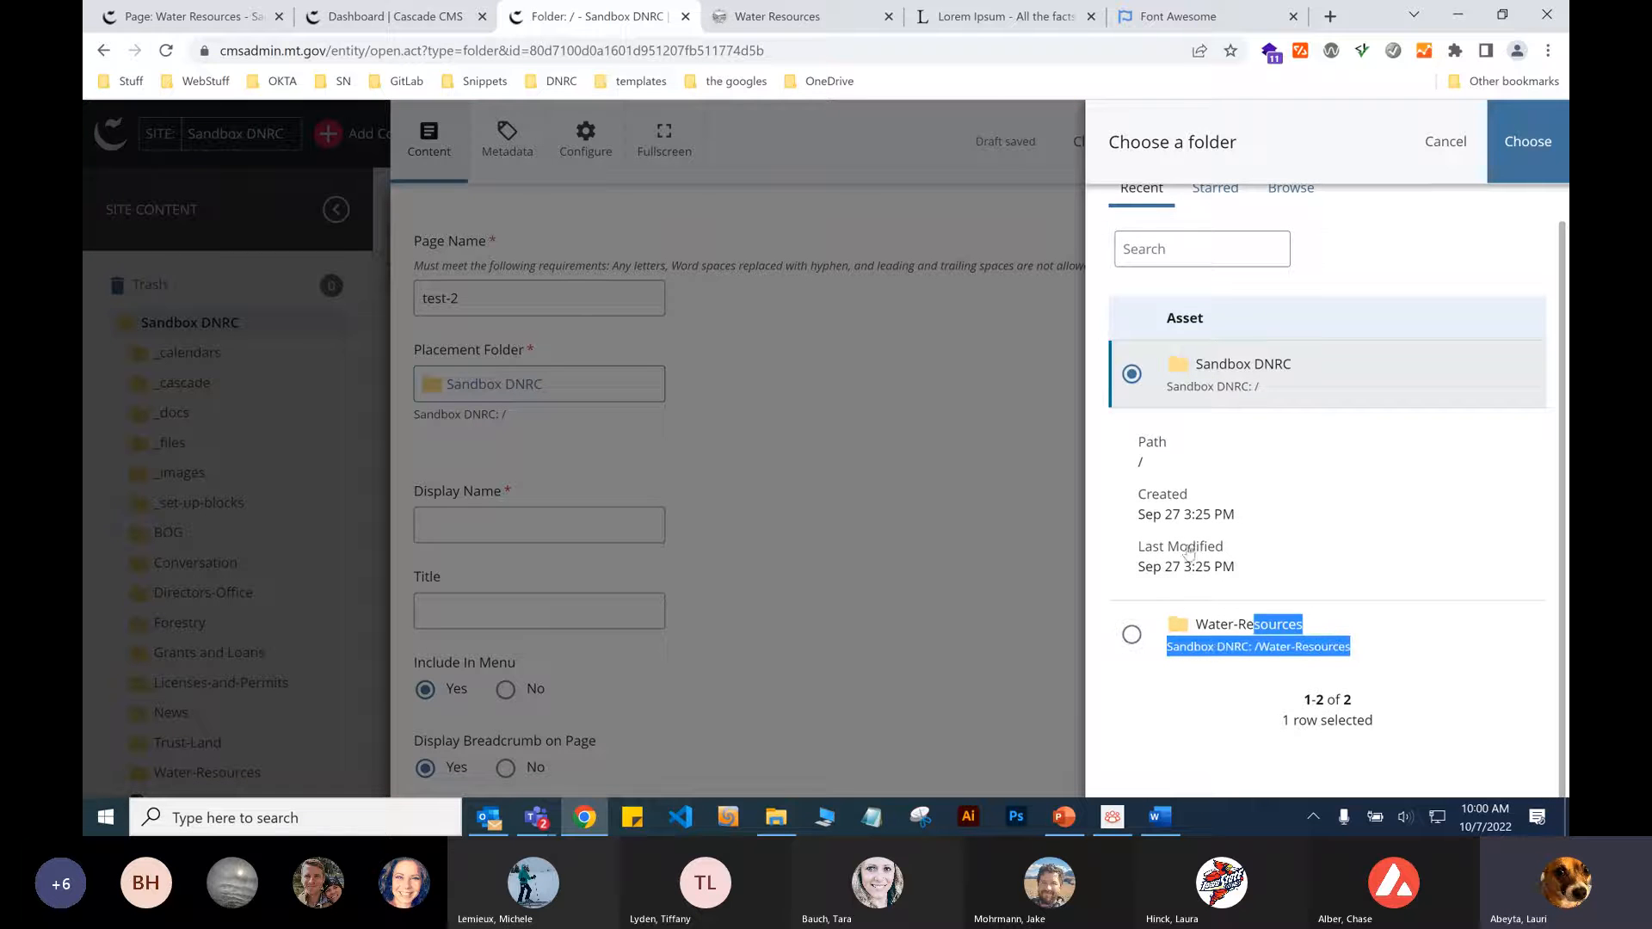
{"action": "scroll", "coordinate": [1188, 551], "scroll_direction": "up", "scroll_amount": 1}
{"action": "left_click", "coordinate": [1282, 226]}
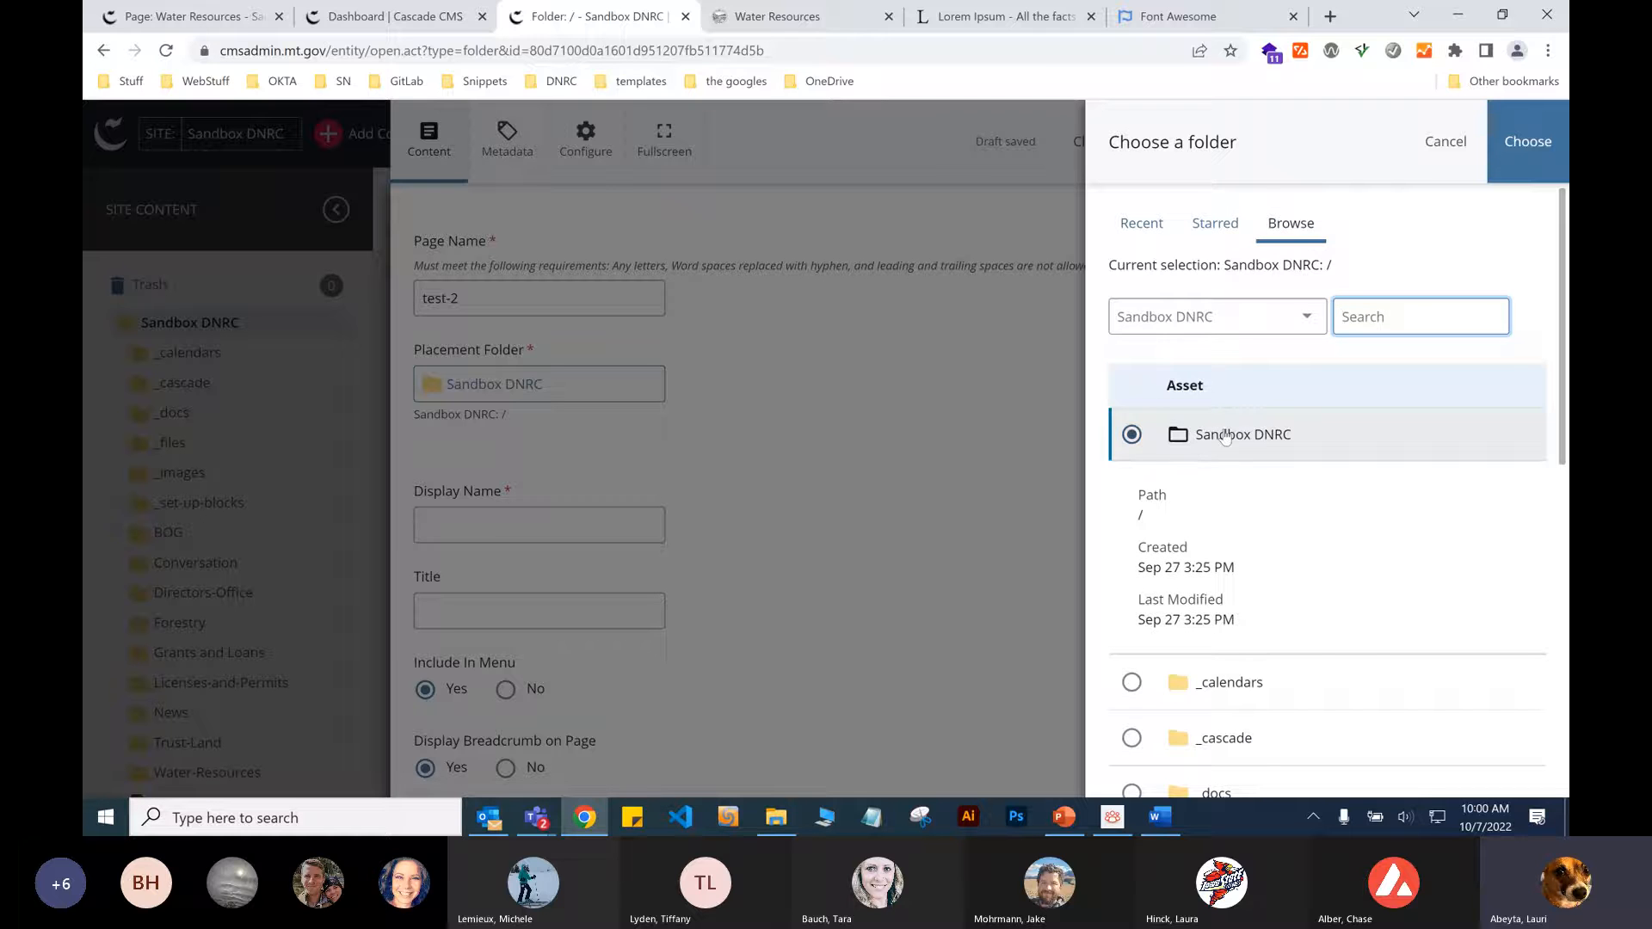
{"action": "scroll", "coordinate": [1284, 439], "scroll_direction": "down", "scroll_amount": 1}
{"action": "scroll", "coordinate": [1298, 475], "scroll_direction": "down", "scroll_amount": 3}
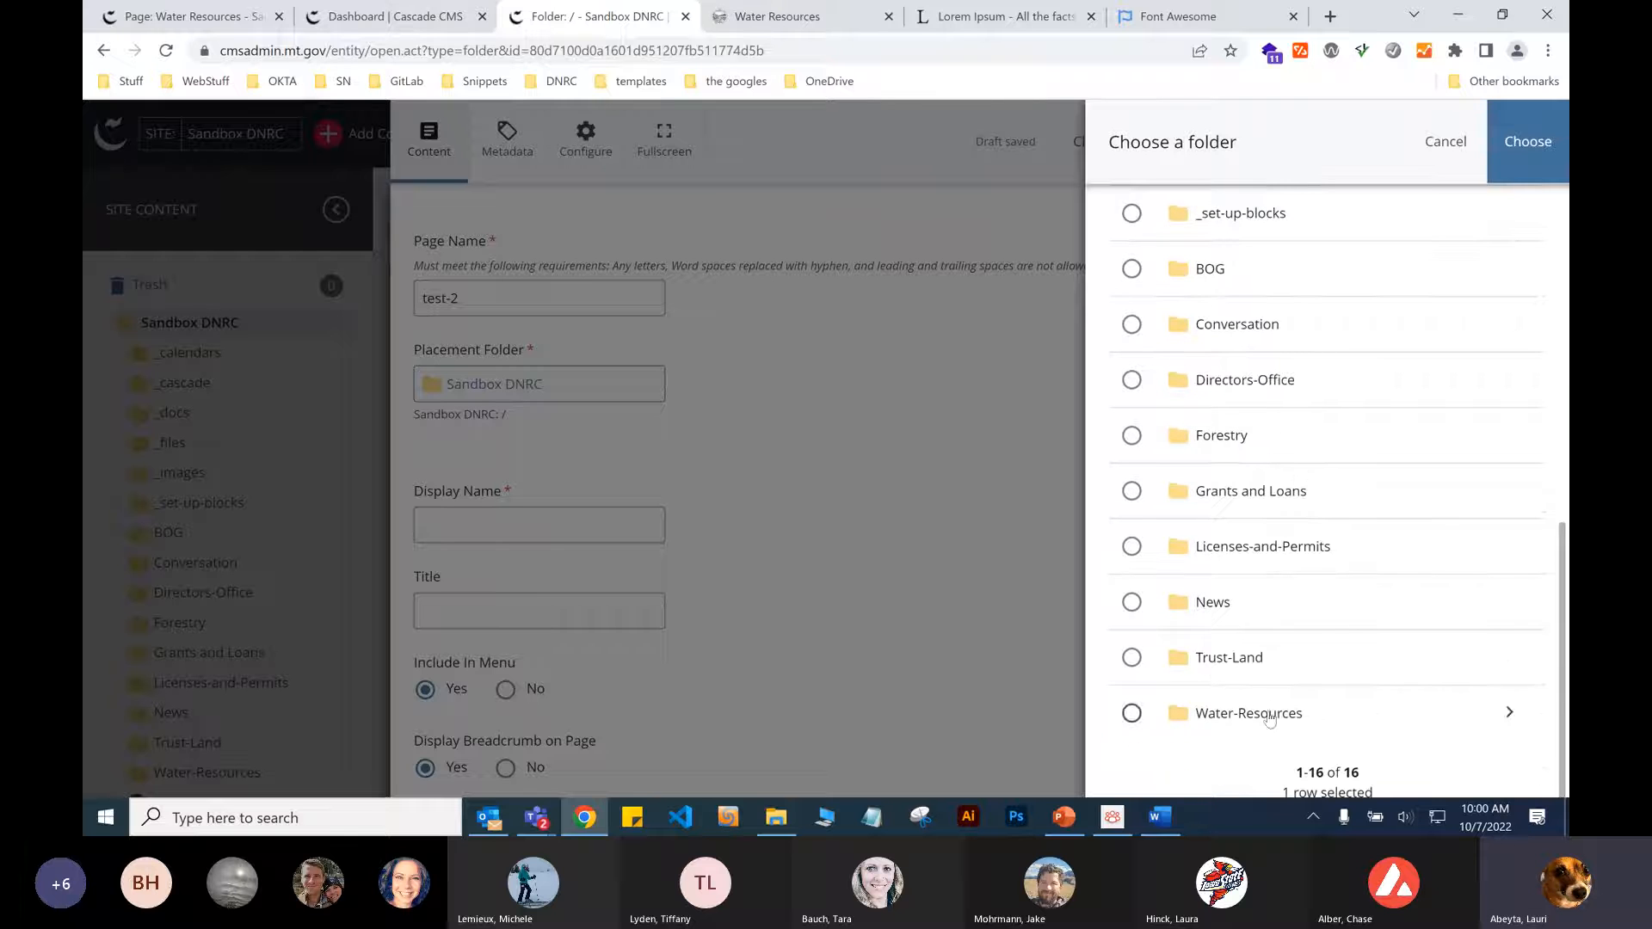
{"action": "left_click", "coordinate": [1269, 721]}
{"action": "scroll", "coordinate": [1345, 588], "scroll_direction": "down", "scroll_amount": 2}
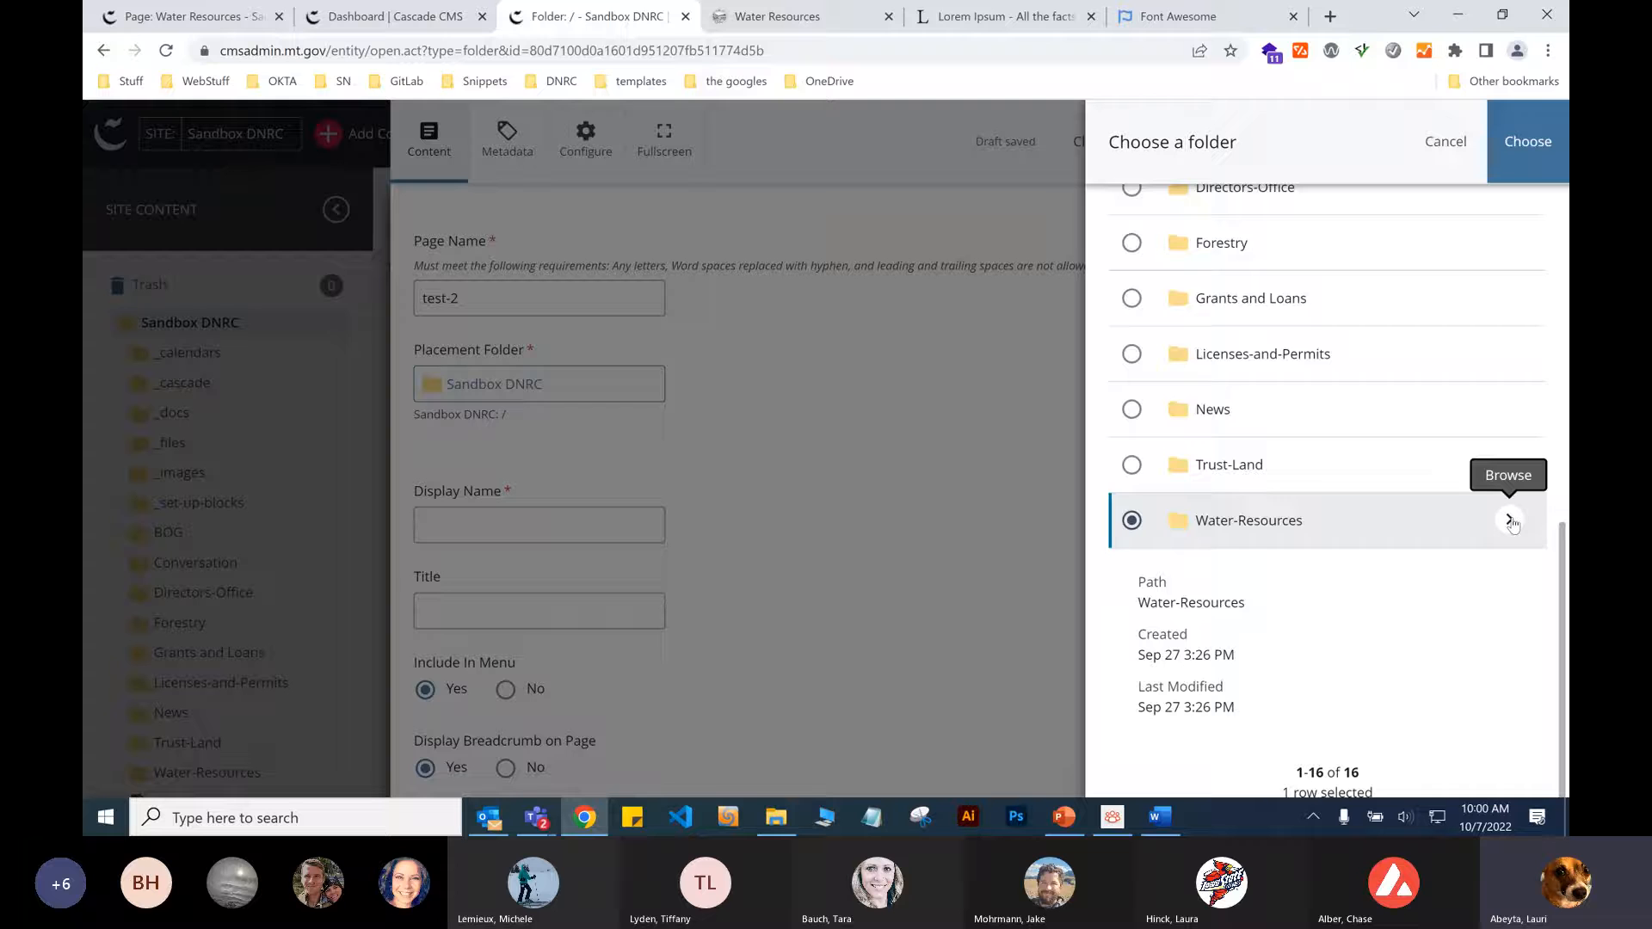
Look through the subfolders of Water-Resources and set Water-Resources itself as the page's placement folder.
{"action": "left_click", "coordinate": [1509, 519]}
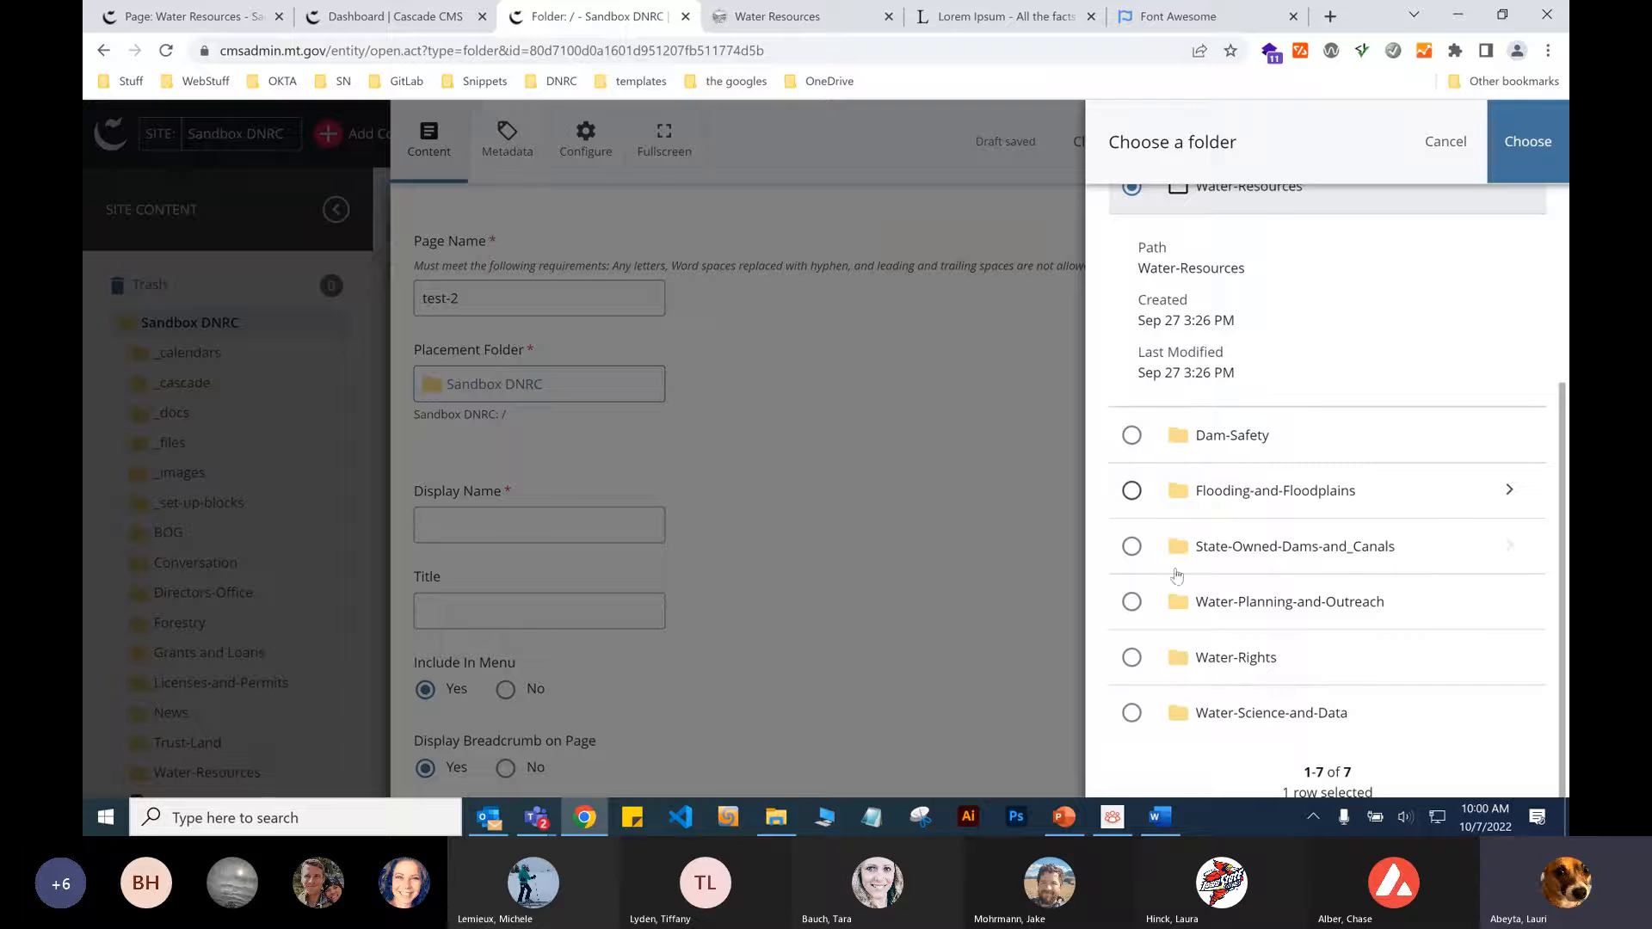
{"action": "scroll", "coordinate": [1222, 671], "scroll_direction": "up", "scroll_amount": 3}
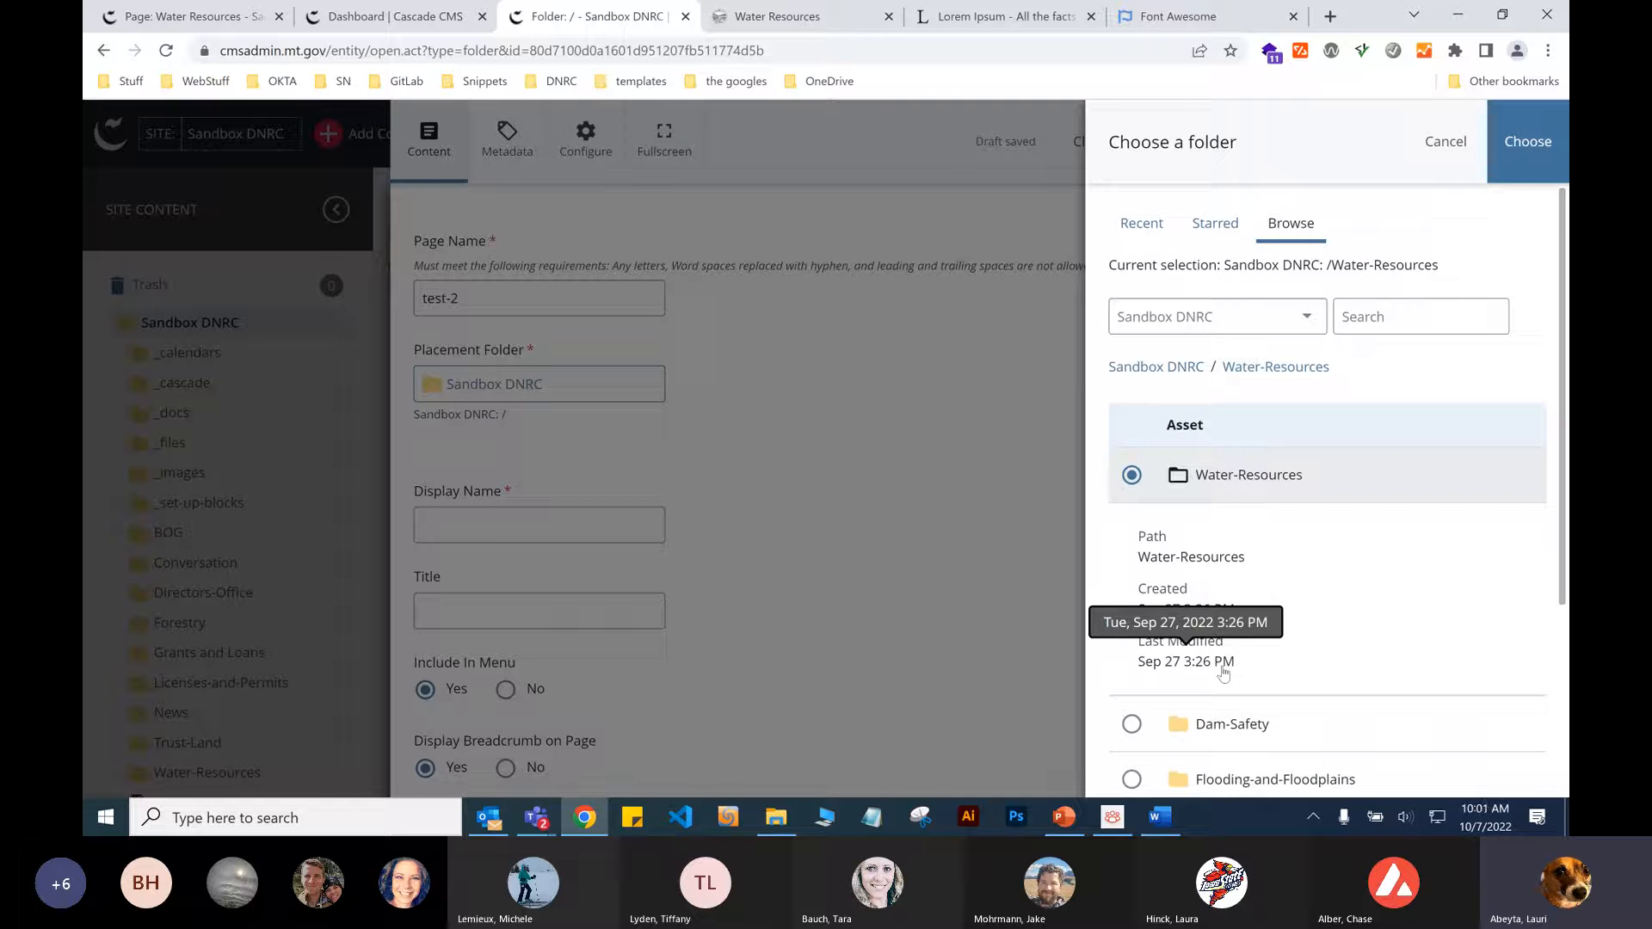
{"action": "scroll", "coordinate": [1223, 674], "scroll_direction": "down", "scroll_amount": 3}
{"action": "scroll", "coordinate": [1224, 674], "scroll_direction": "up", "scroll_amount": 3}
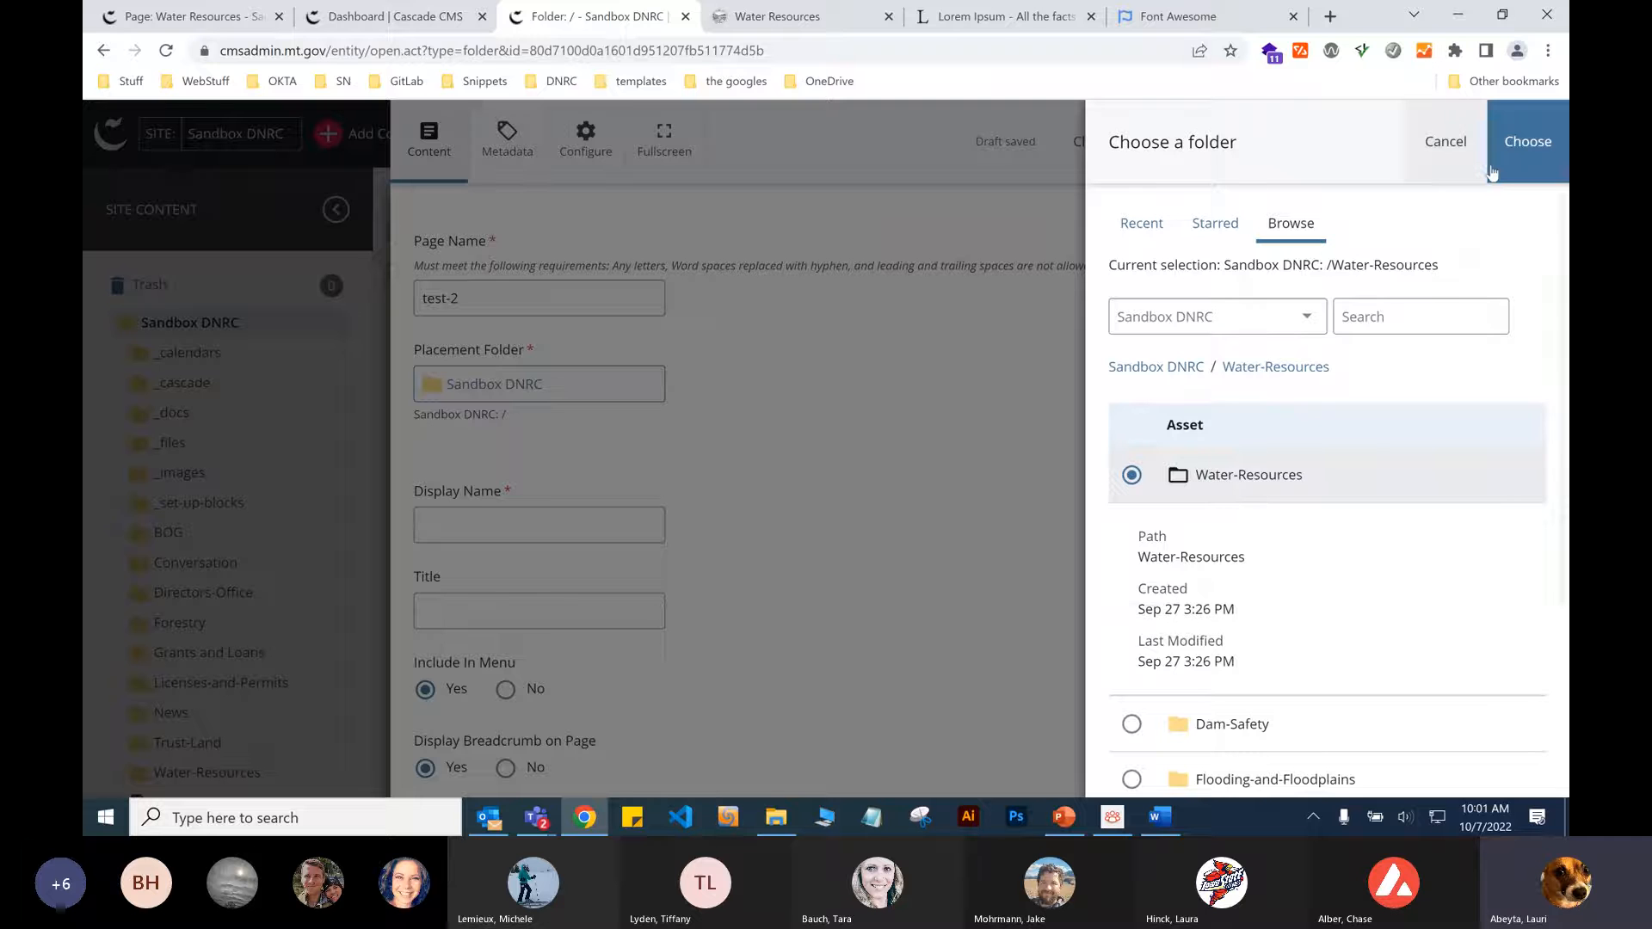
{"action": "left_click", "coordinate": [1525, 143]}
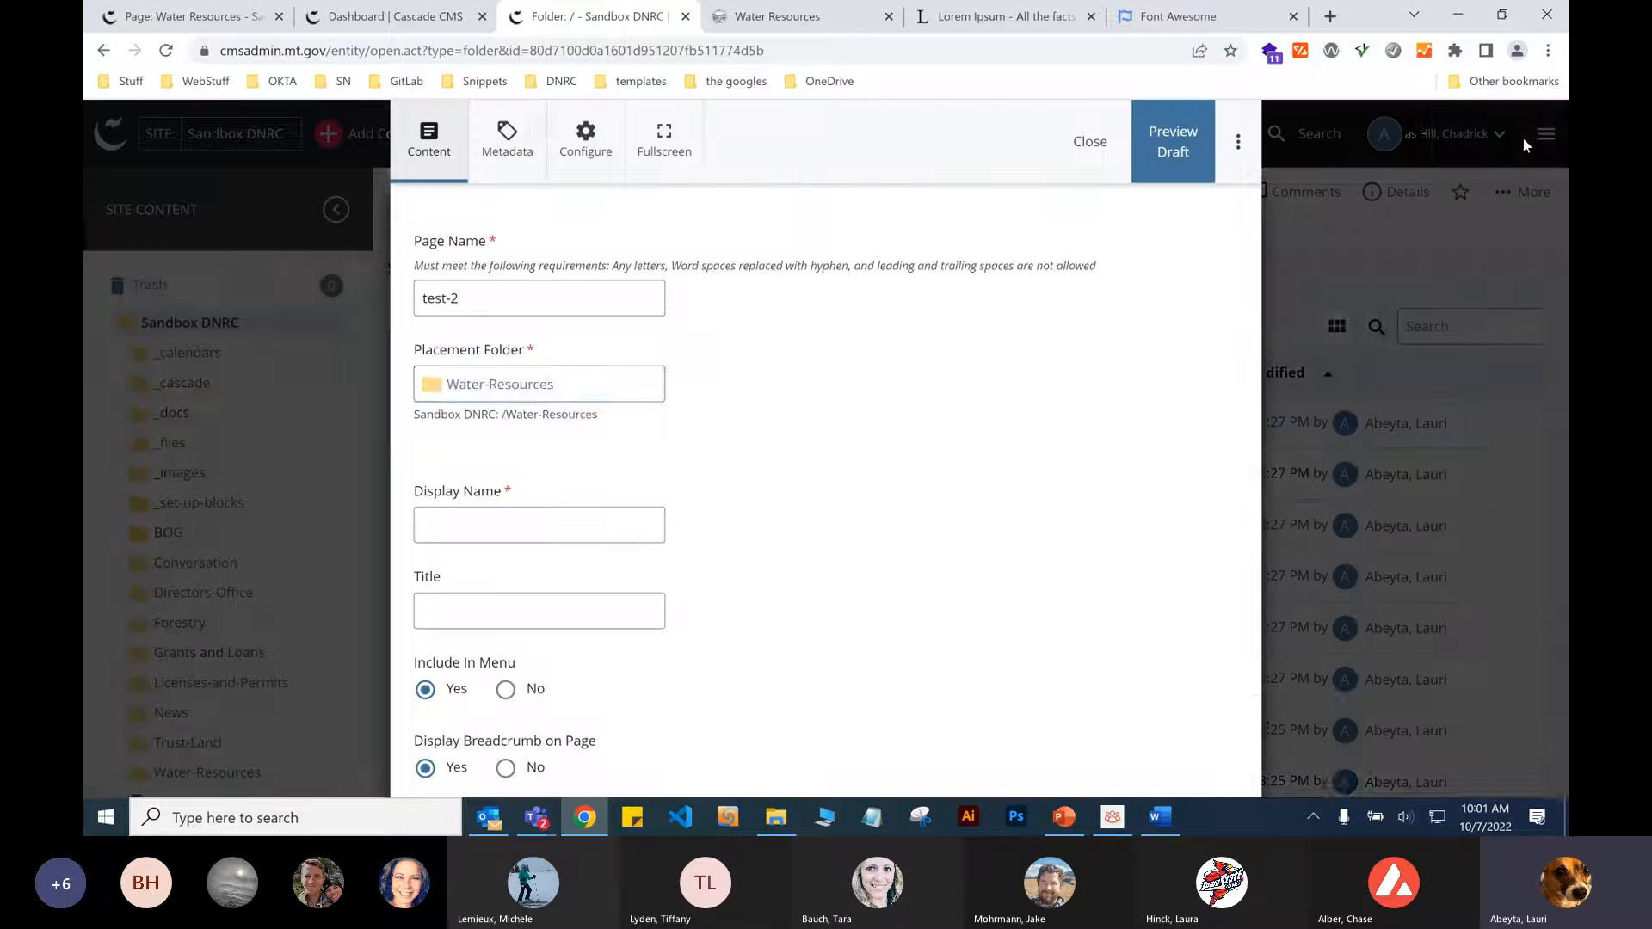
Set both the display name and the title of the new page to Test 2.
{"action": "left_click", "coordinate": [611, 523]}
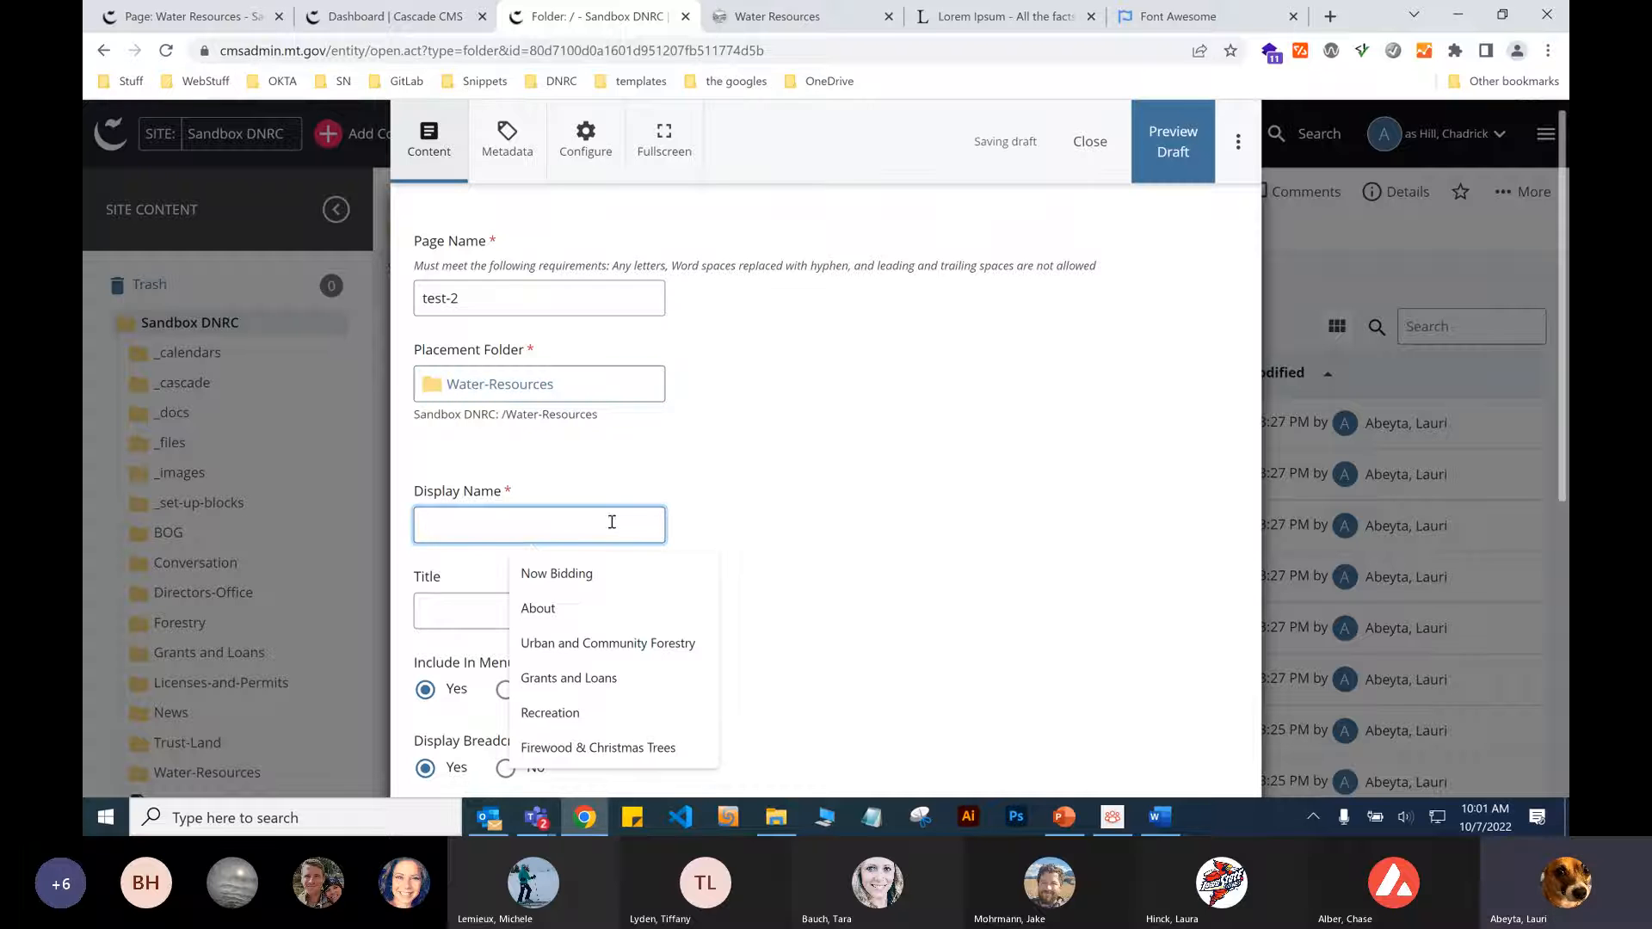
{"action": "left_click", "coordinate": [762, 18]}
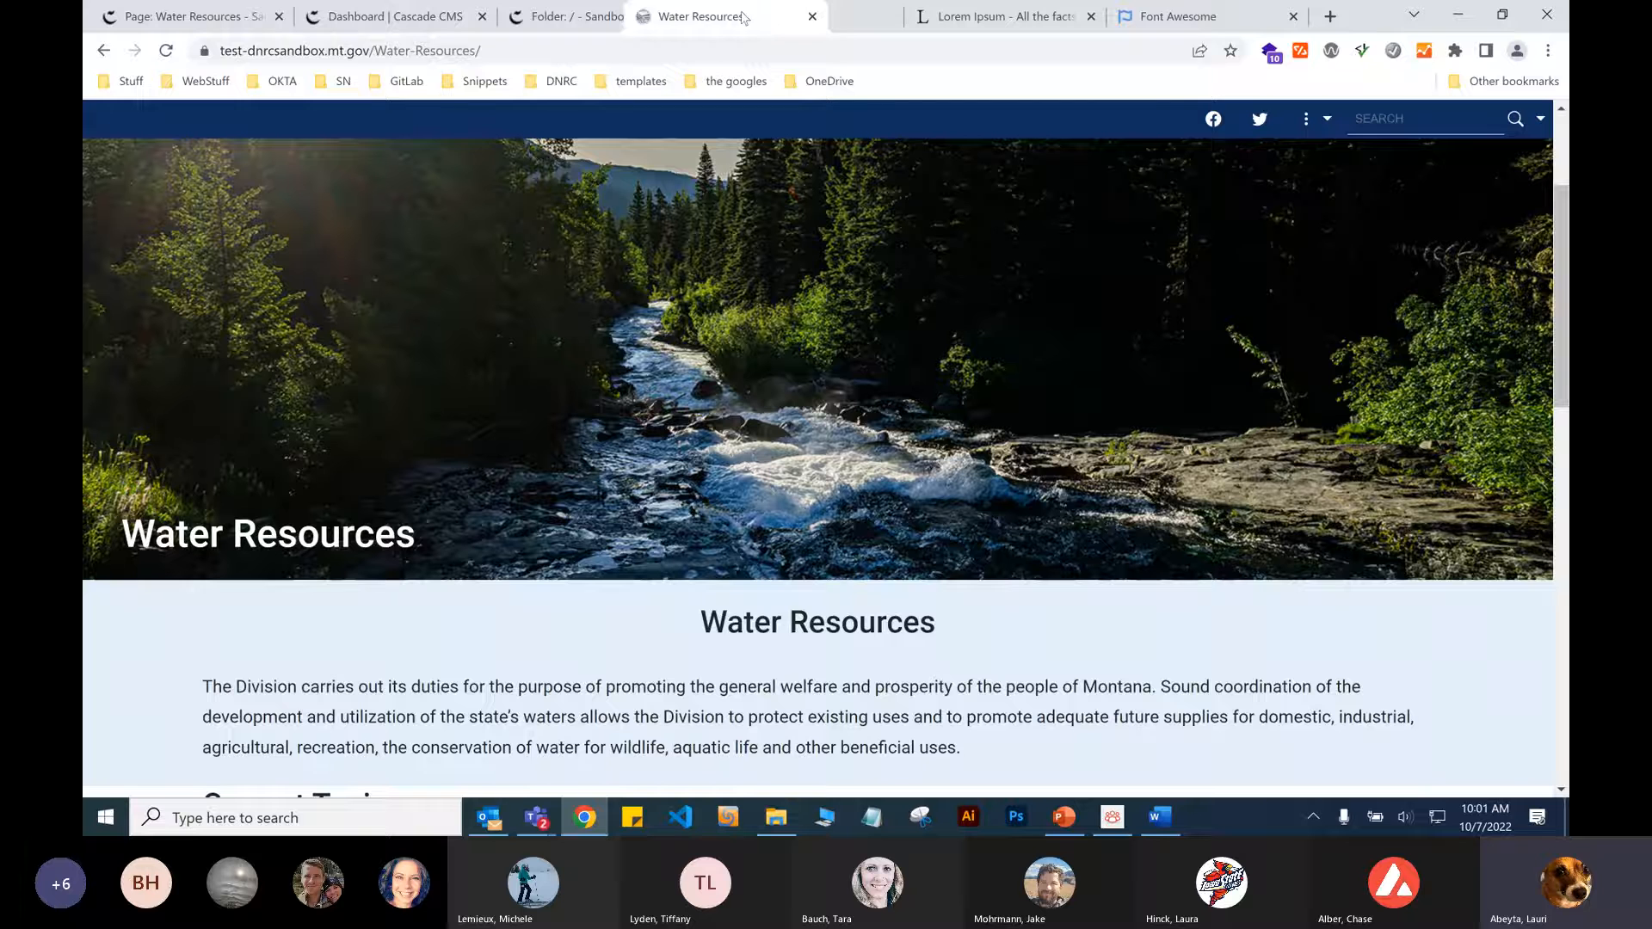
{"action": "scroll", "coordinate": [638, 547], "scroll_direction": "down", "scroll_amount": 5}
{"action": "scroll", "coordinate": [638, 545], "scroll_direction": "up", "scroll_amount": 5}
{"action": "key", "text": "ctrl+shift+Tab"}
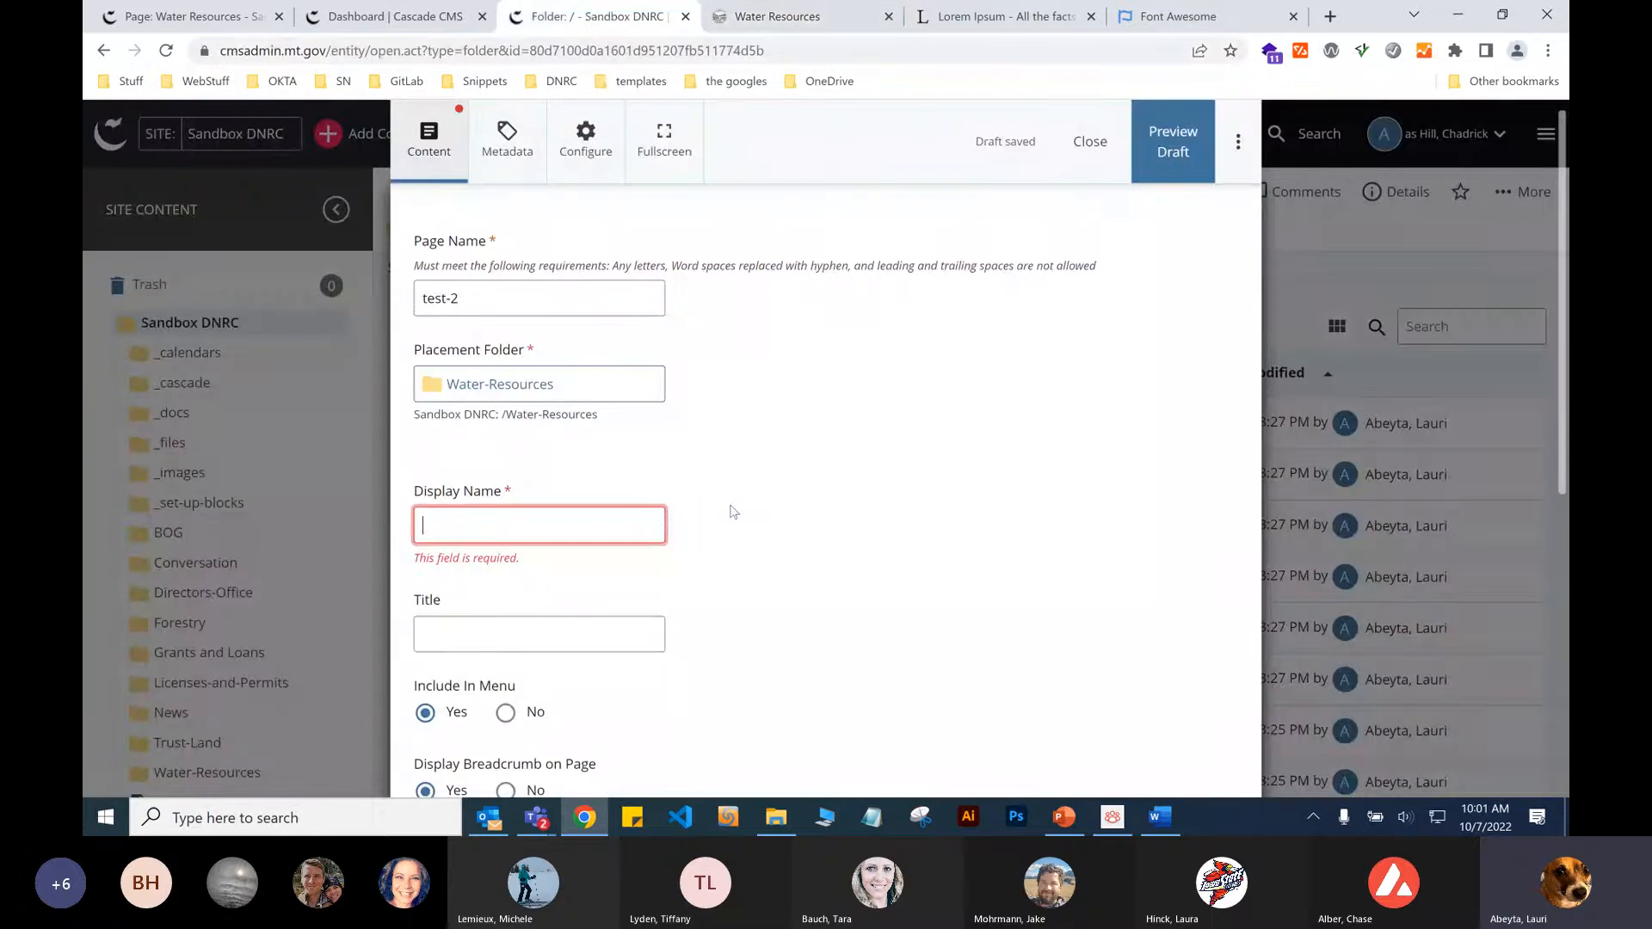
{"action": "type", "text": "Test 2"}
{"action": "key", "text": "Tab"}
{"action": "type", "text": "Test 2"}
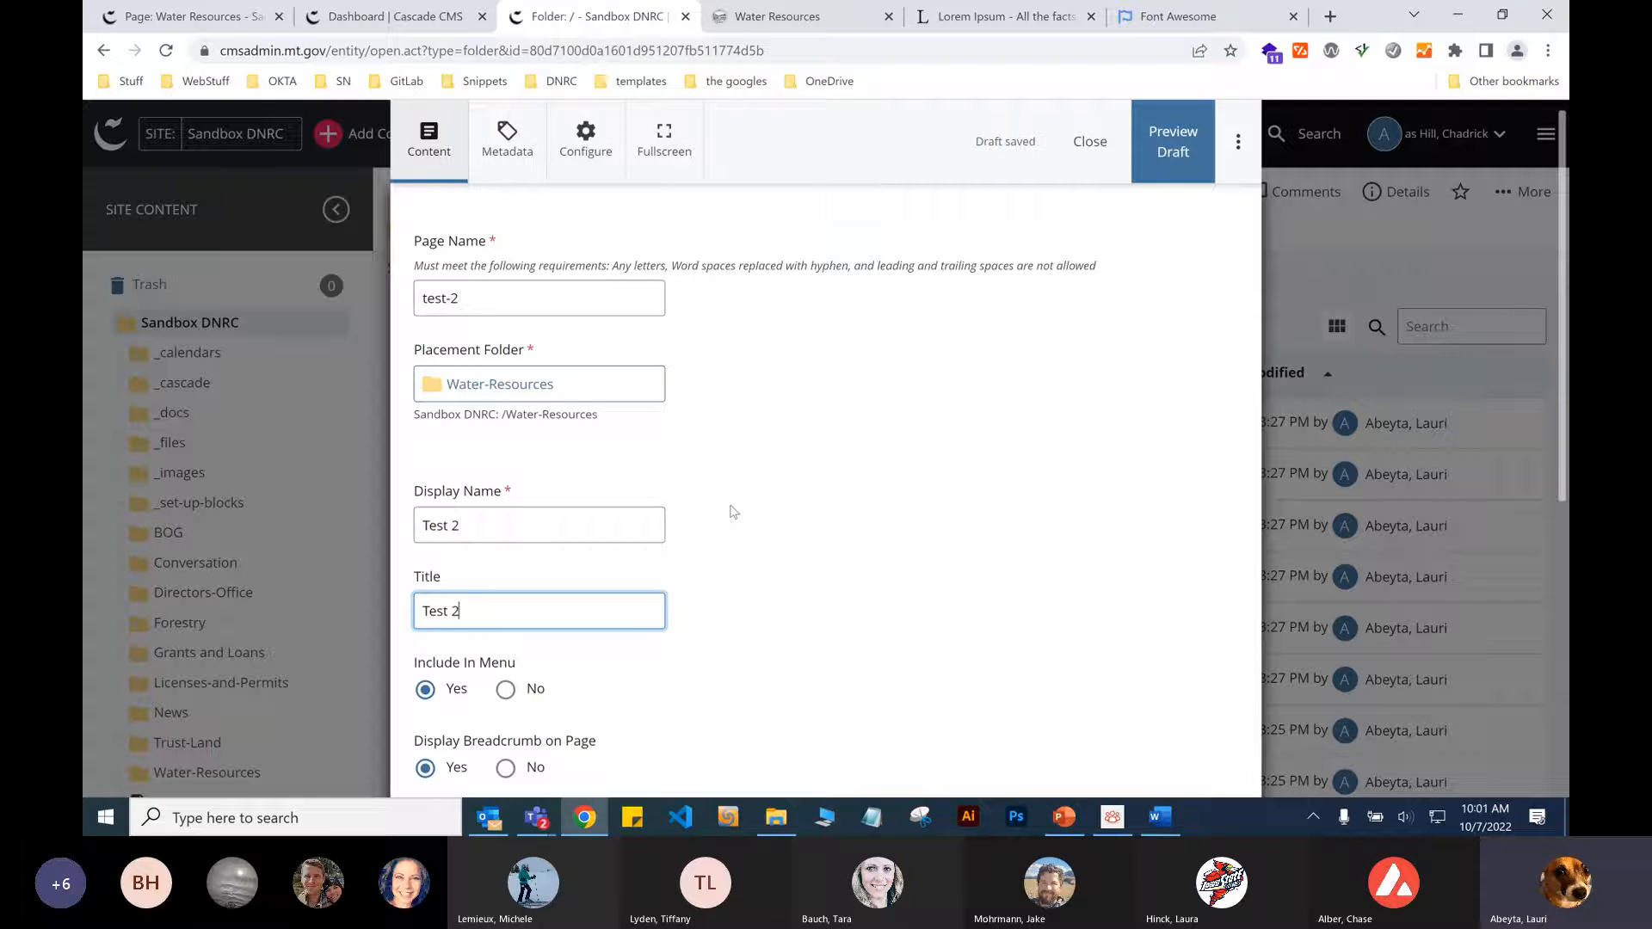
Review the menu, breadcrumb, banner image, row and tag settings in the new page's form.
{"action": "scroll", "coordinate": [775, 508], "scroll_direction": "down", "scroll_amount": 6}
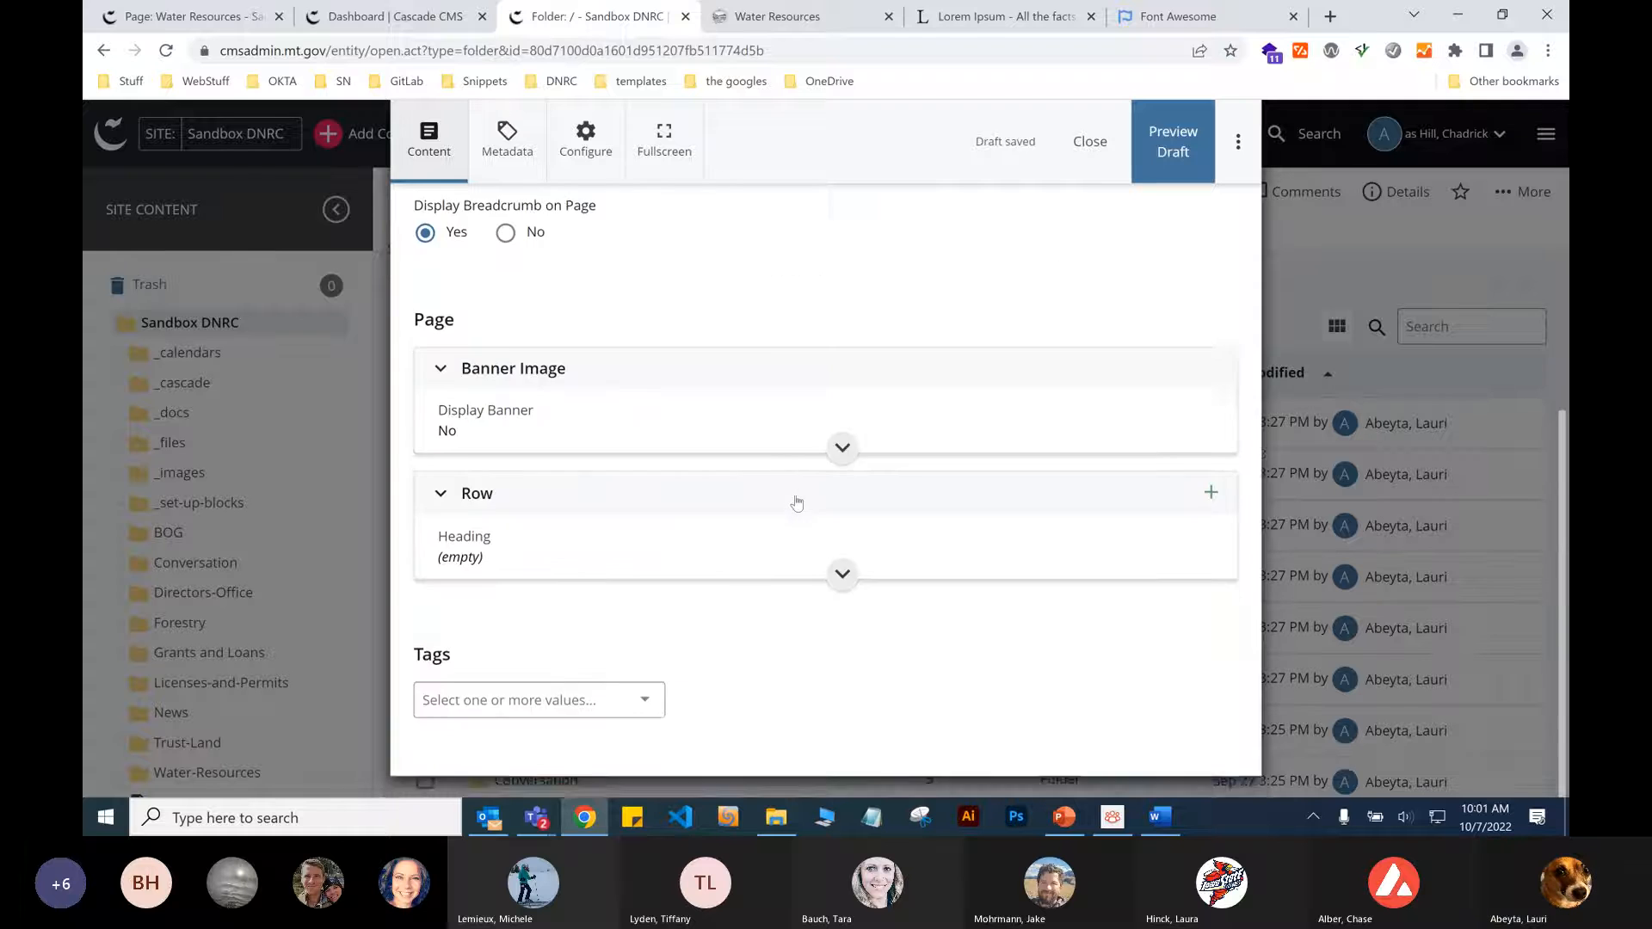
{"action": "scroll", "coordinate": [793, 502], "scroll_direction": "up", "scroll_amount": 2}
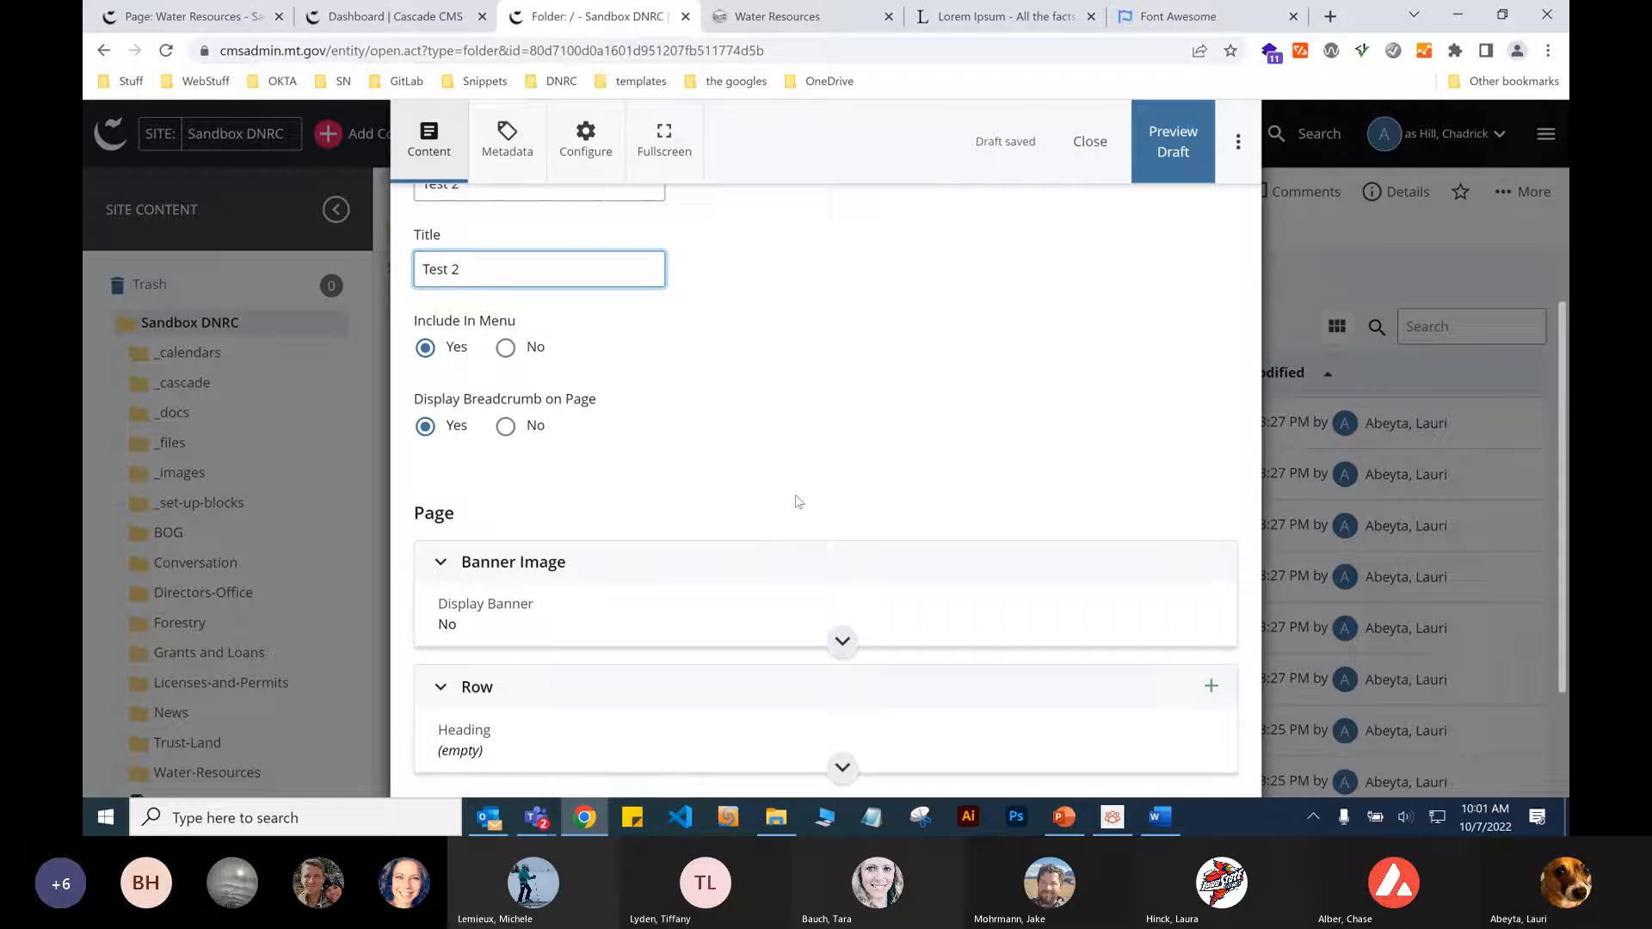
{"action": "scroll", "coordinate": [797, 502], "scroll_direction": "up", "scroll_amount": 1}
{"action": "scroll", "coordinate": [798, 502], "scroll_direction": "down", "scroll_amount": 2}
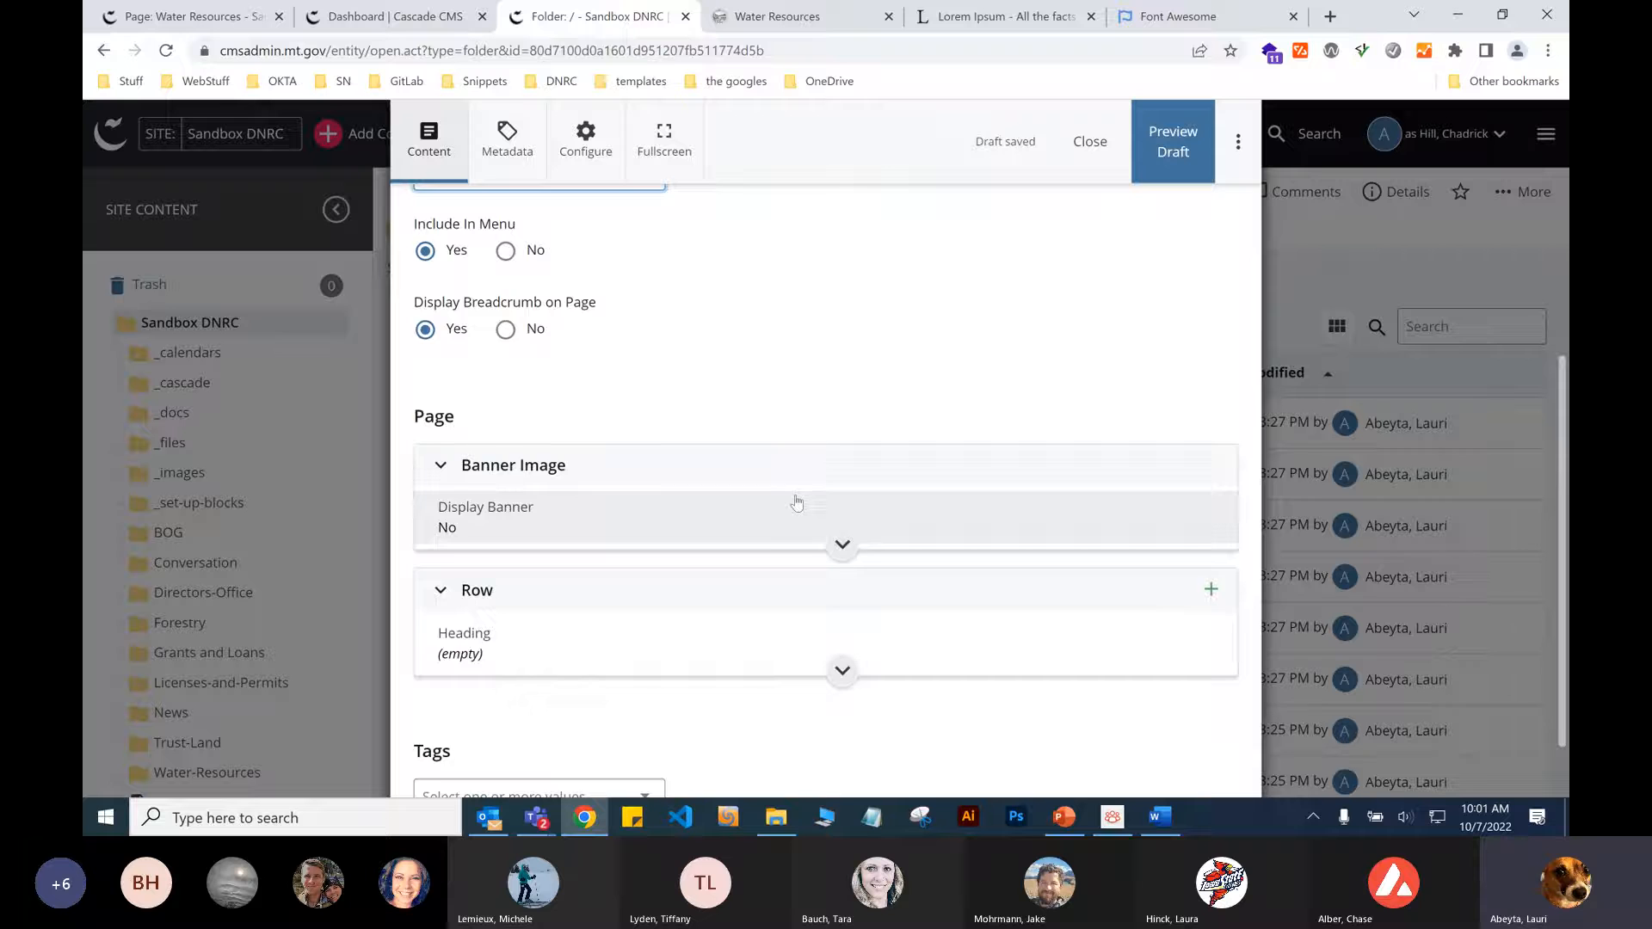
{"action": "scroll", "coordinate": [797, 502], "scroll_direction": "up", "scroll_amount": 2}
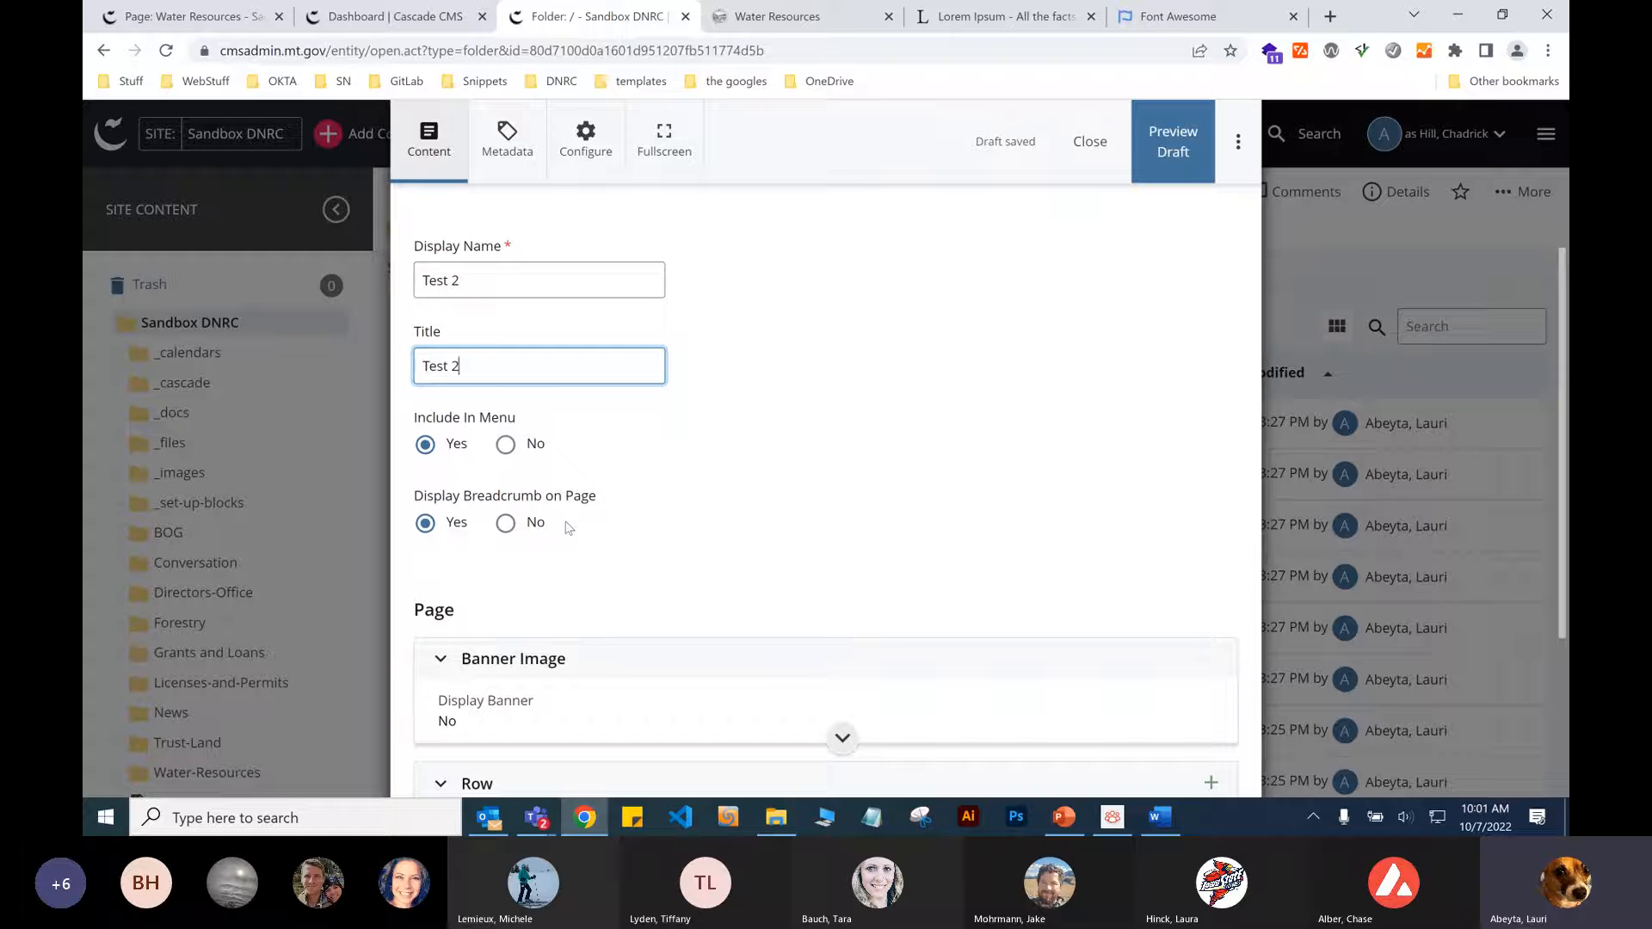
Examine the breadcrumb display option and the banner image settings of the Test 2 page.
{"action": "left_click_drag", "start_coordinate": [607, 544], "coordinate": [380, 508]}
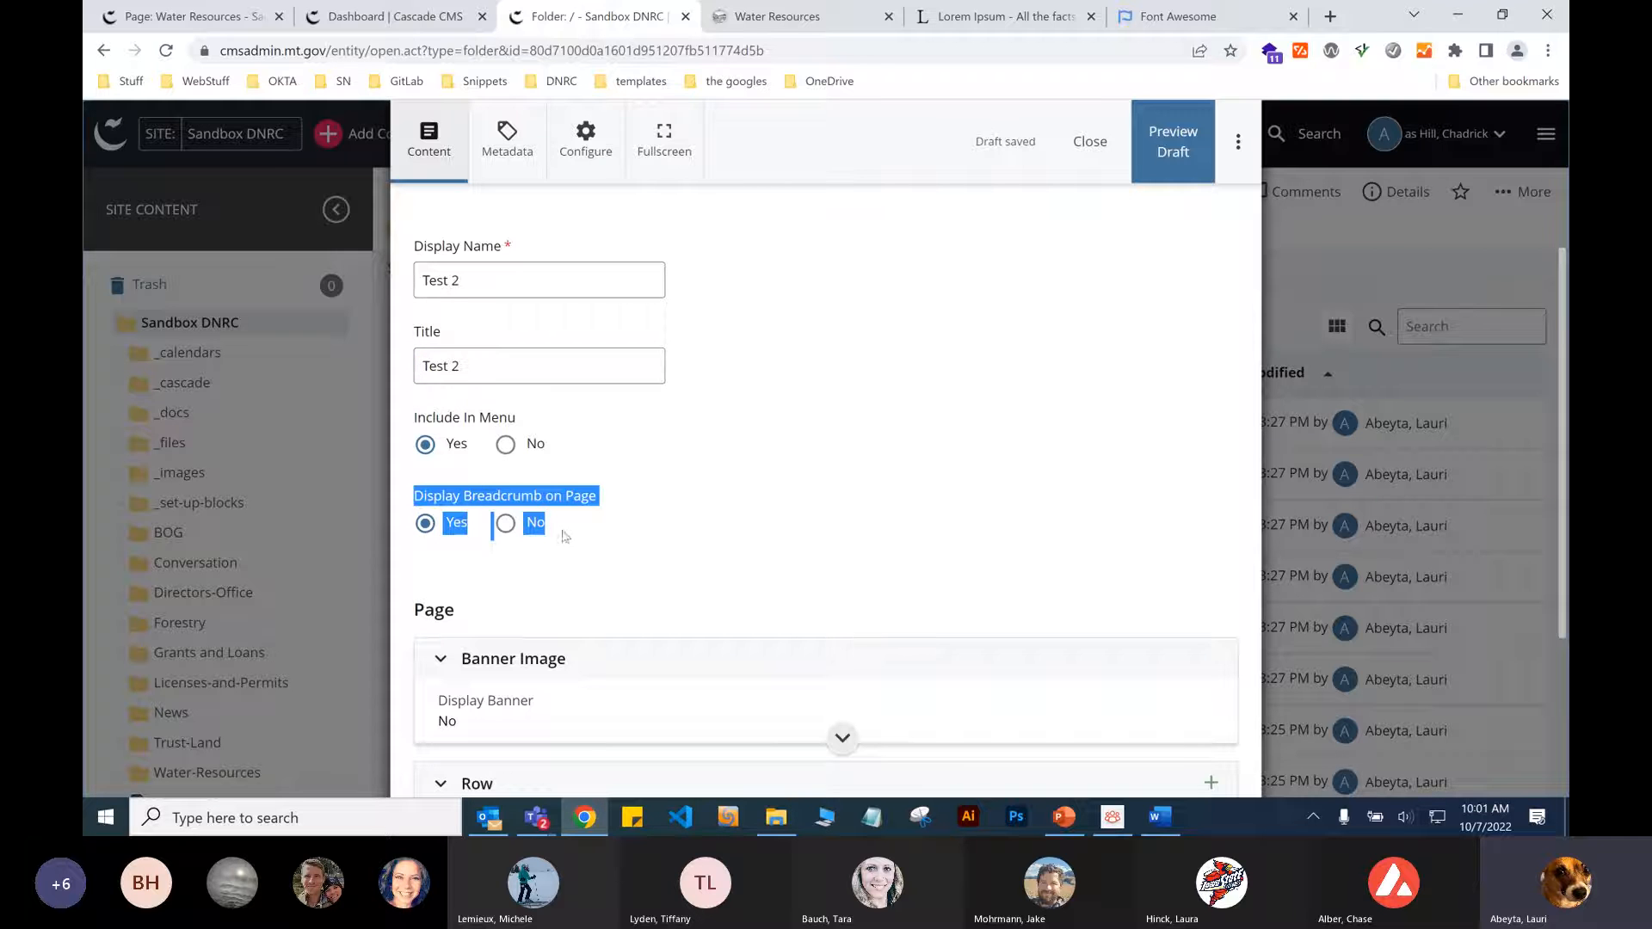
{"action": "left_click", "coordinate": [502, 564]}
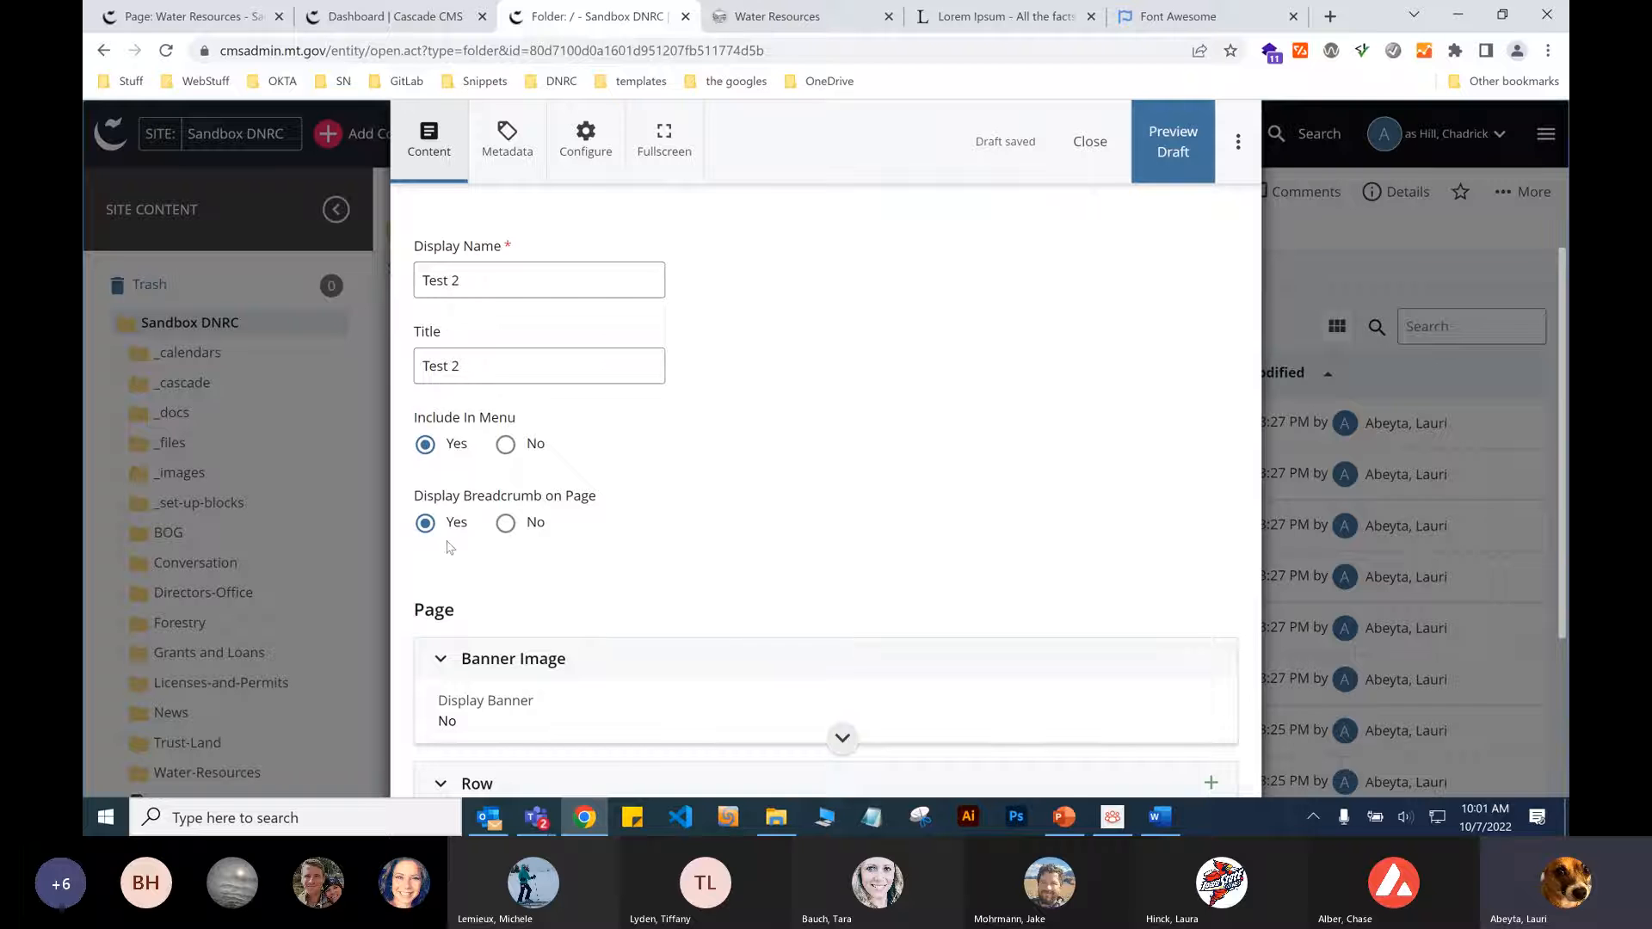
{"action": "scroll", "coordinate": [720, 528], "scroll_direction": "down", "scroll_amount": 3}
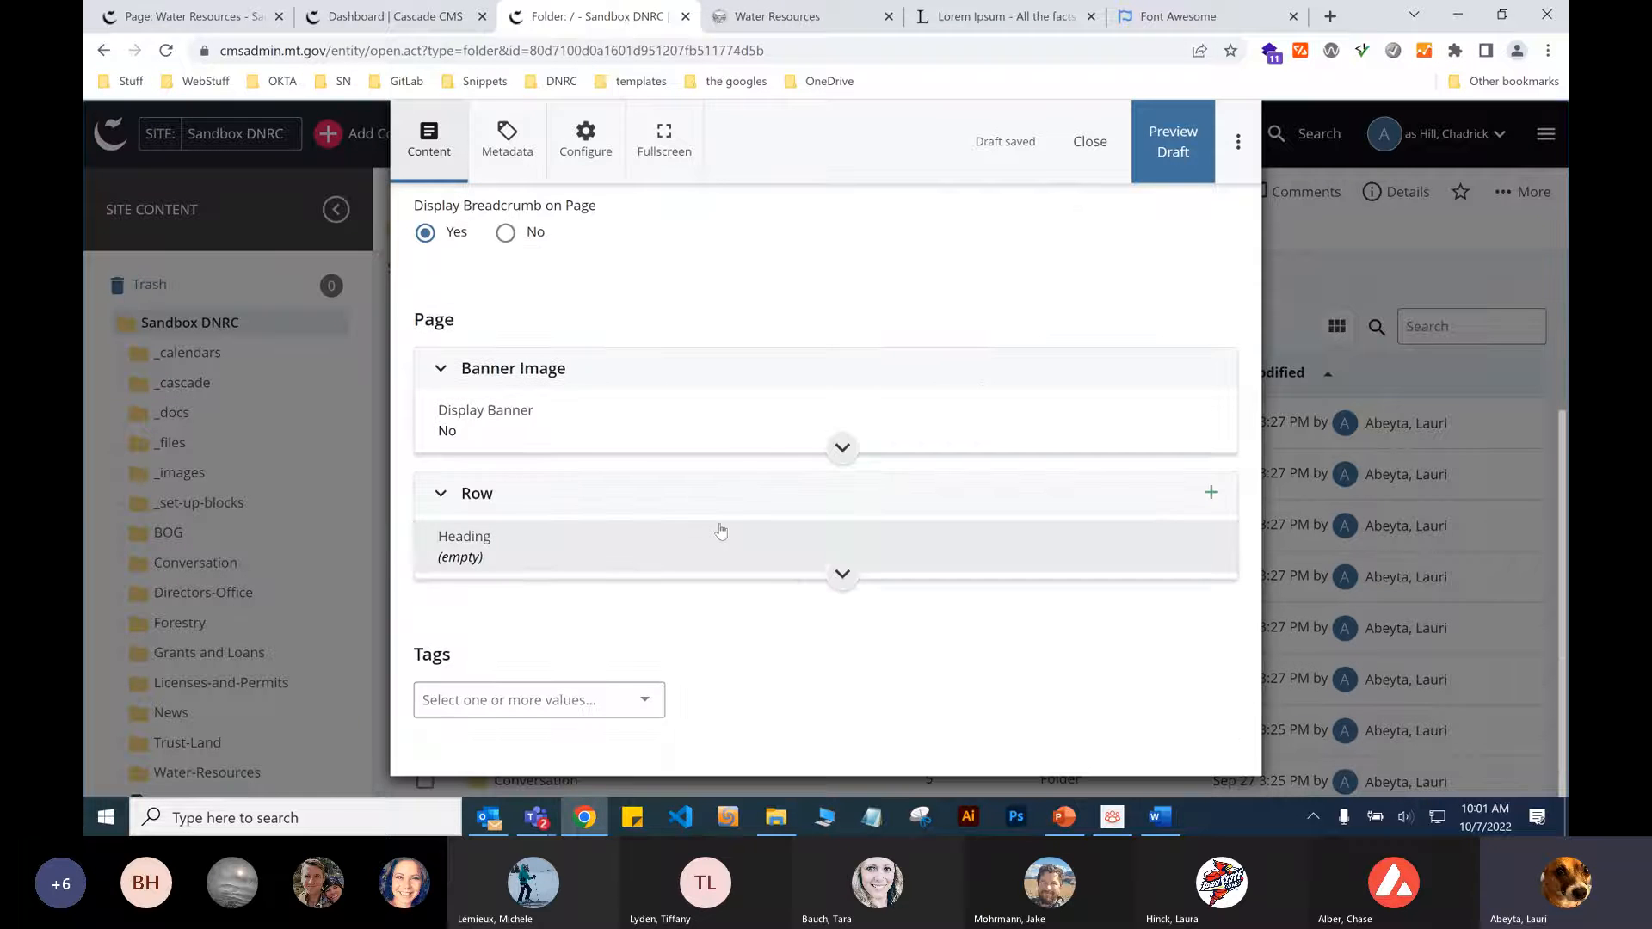
{"action": "left_click", "coordinate": [705, 411]}
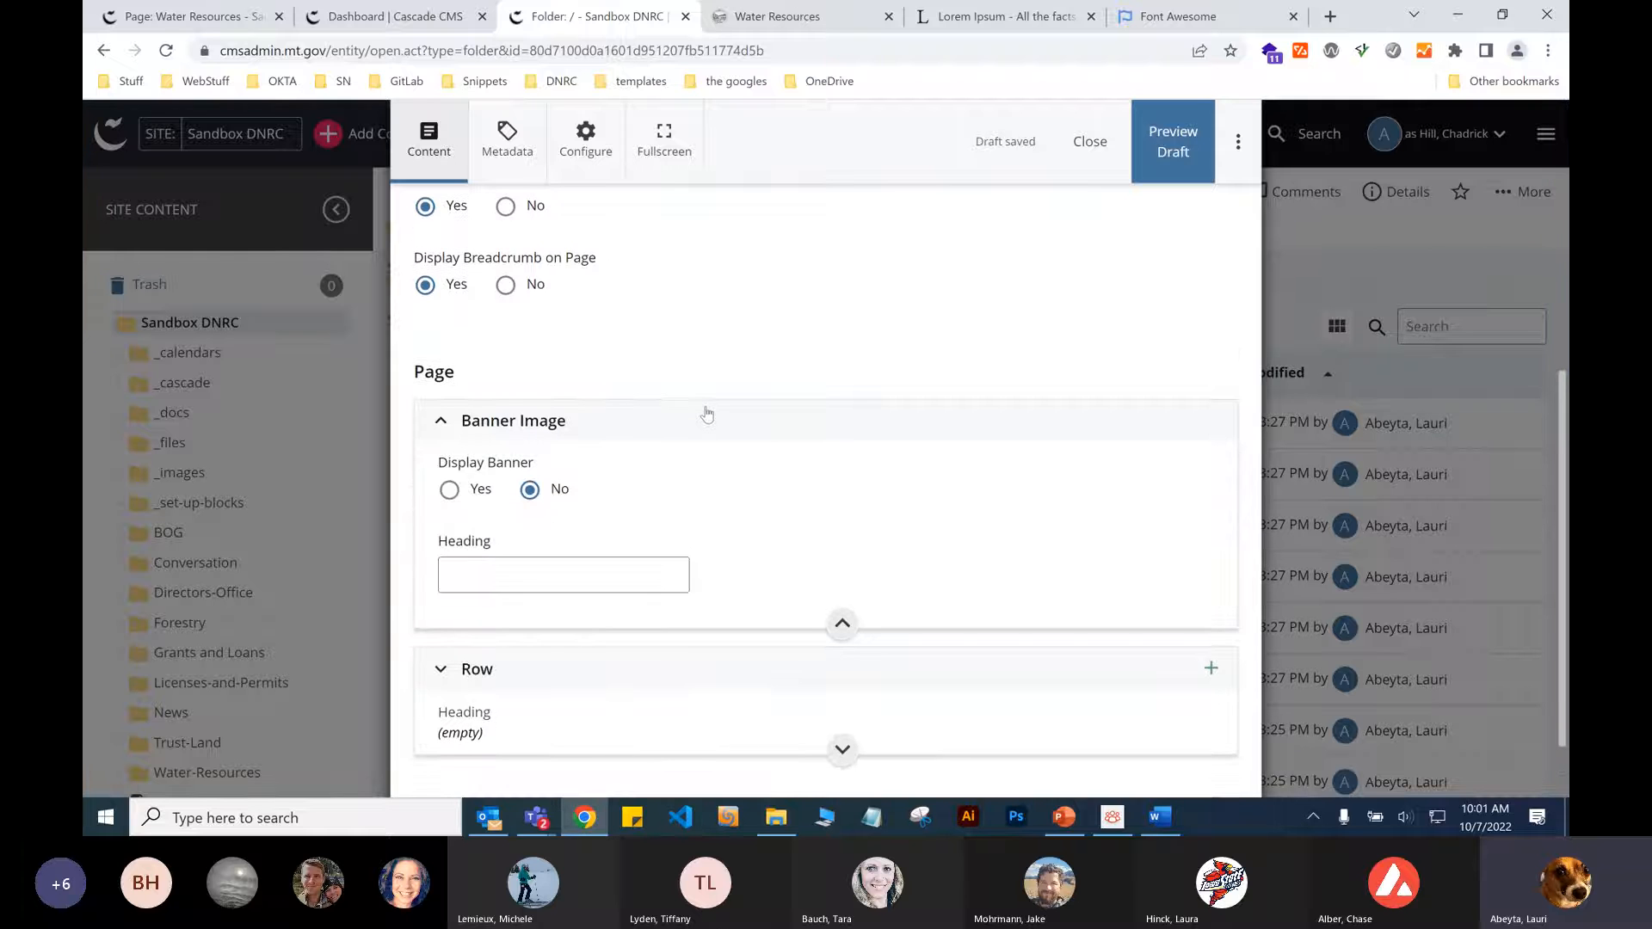
{"action": "left_click", "coordinate": [707, 415]}
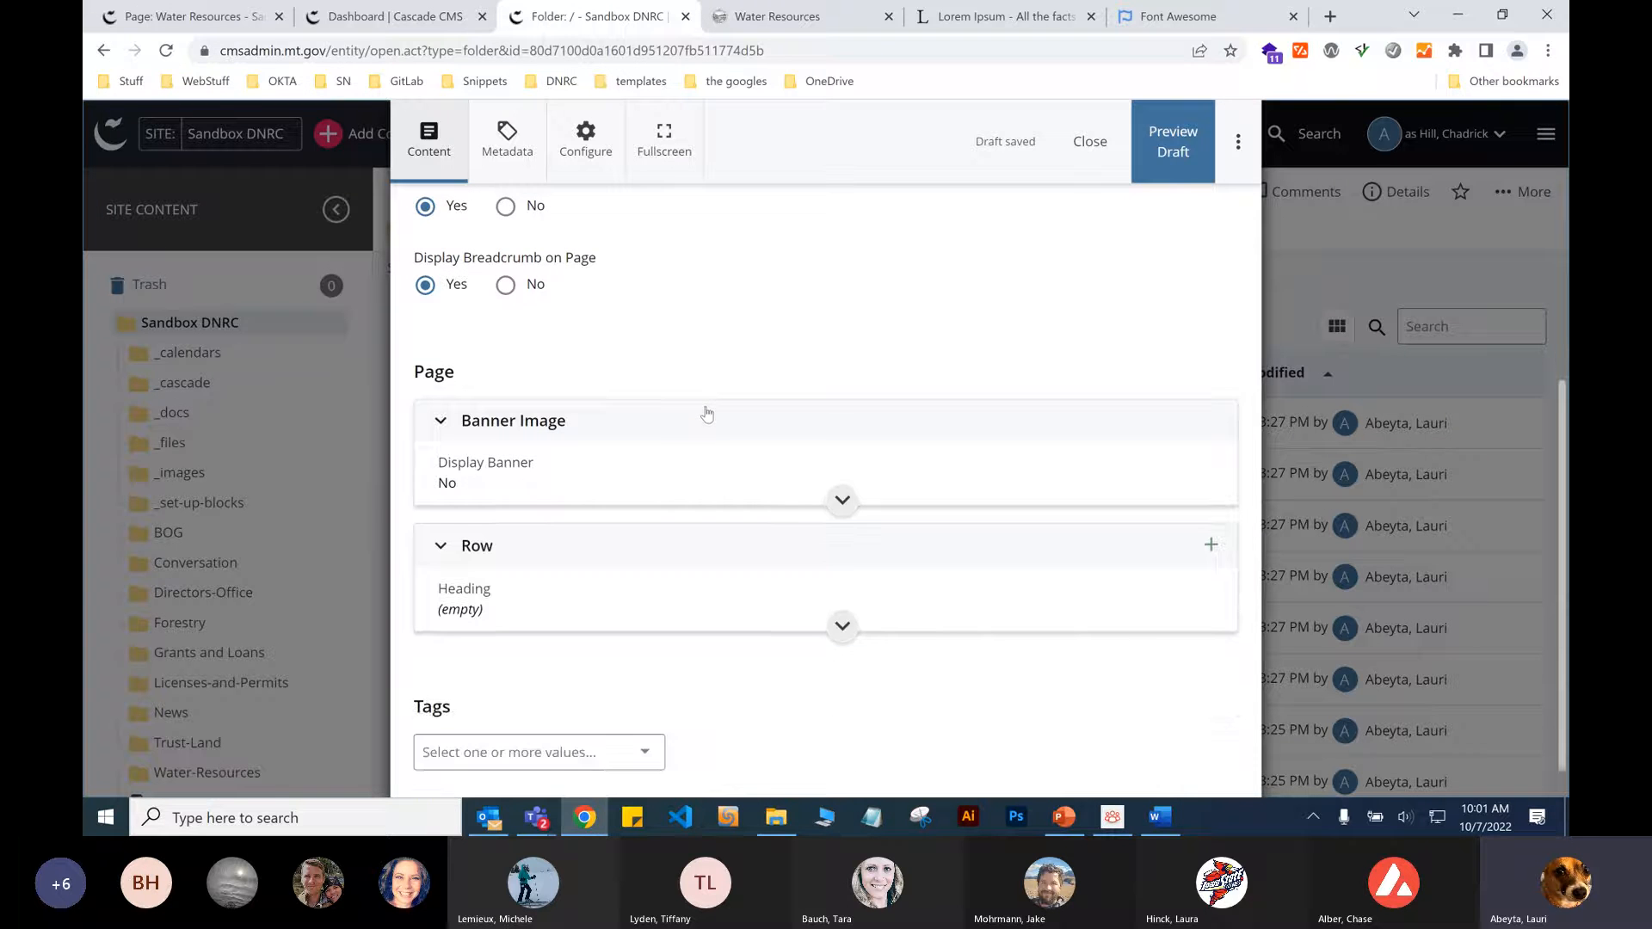
Set the row's heading to My Test Page and choose its heading size.
{"action": "left_click", "coordinate": [702, 569]}
{"action": "scroll", "coordinate": [701, 559], "scroll_direction": "down", "scroll_amount": 6}
{"action": "scroll", "coordinate": [701, 553], "scroll_direction": "up", "scroll_amount": 2}
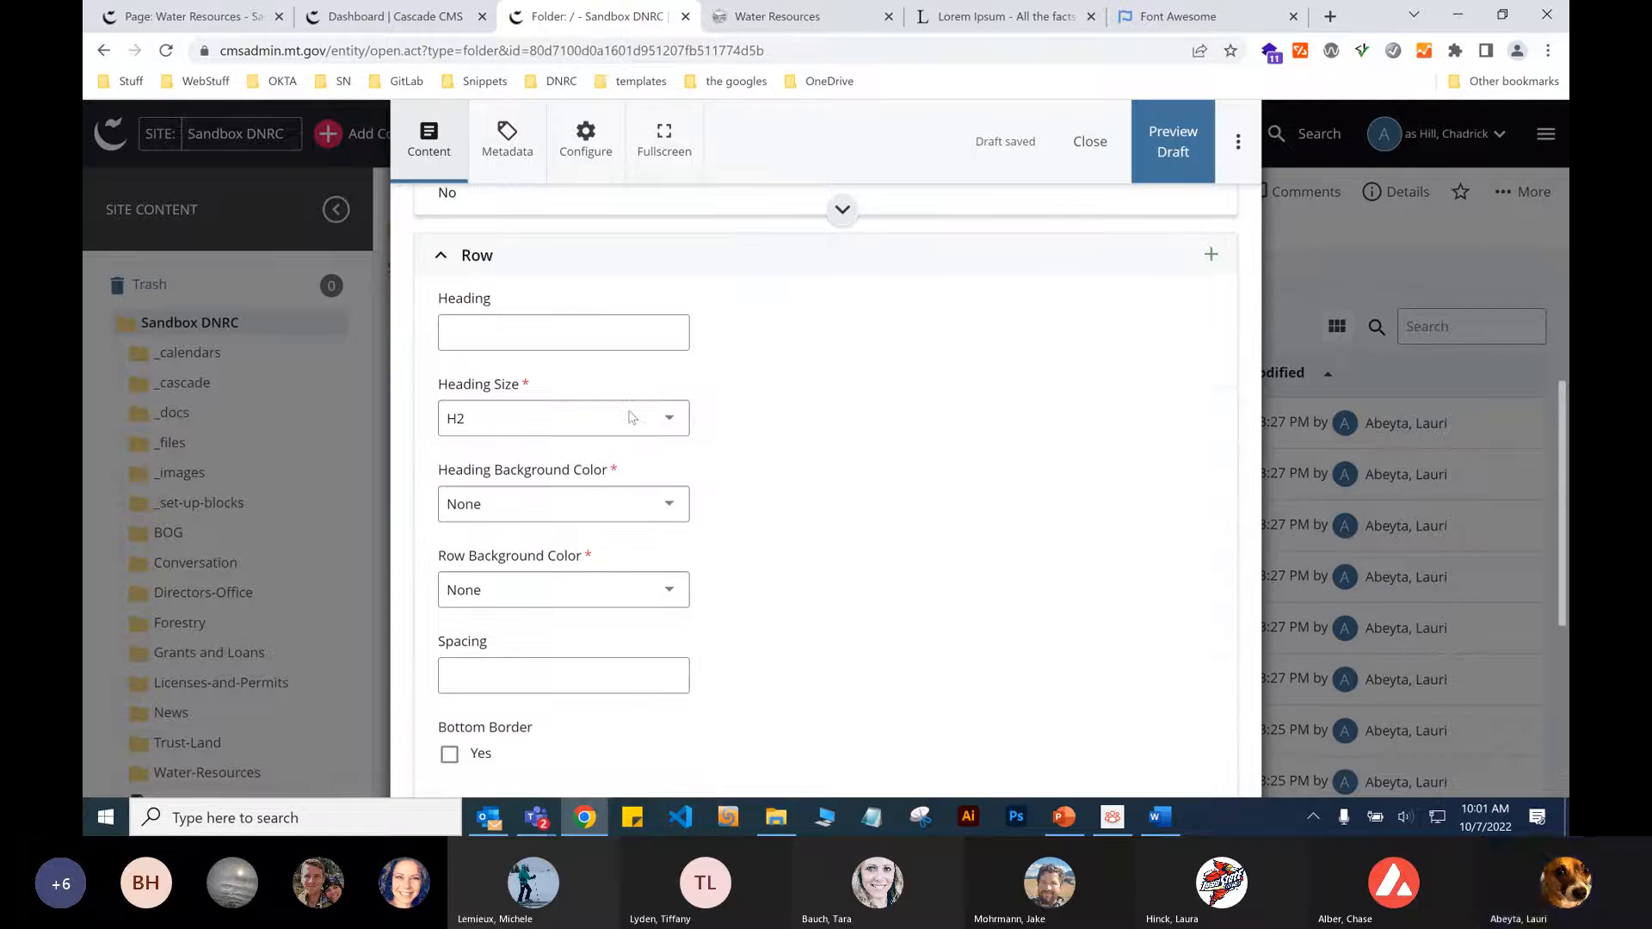
{"action": "left_click", "coordinate": [600, 343]}
{"action": "type", "text": "My "}
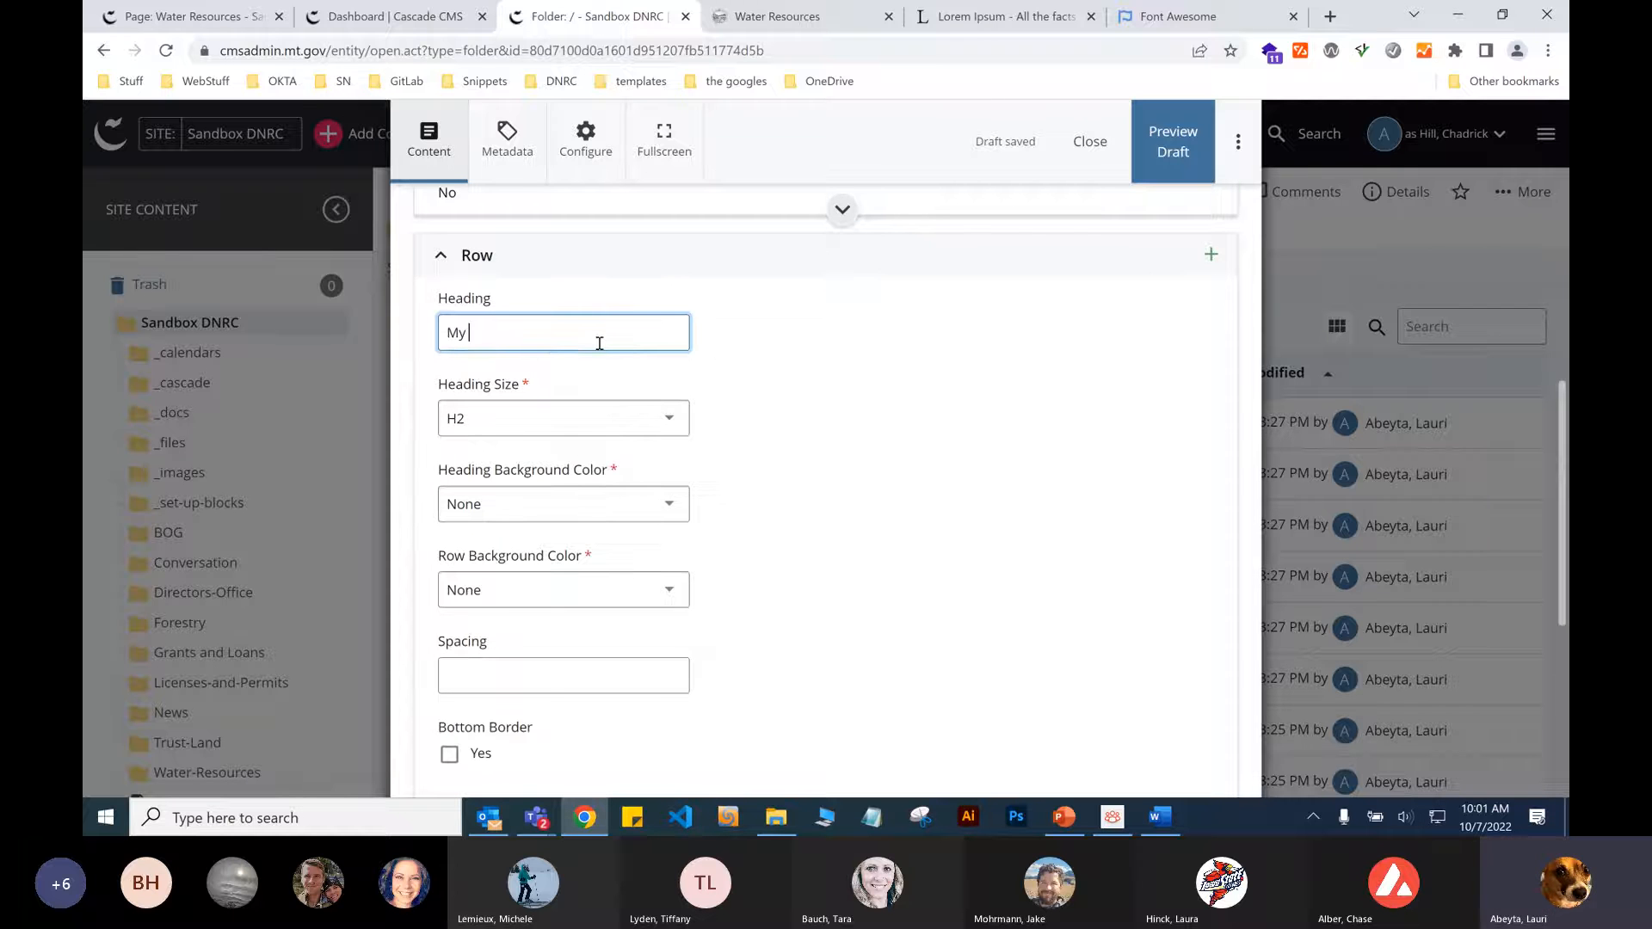
{"action": "type", "text": "Test Page"}
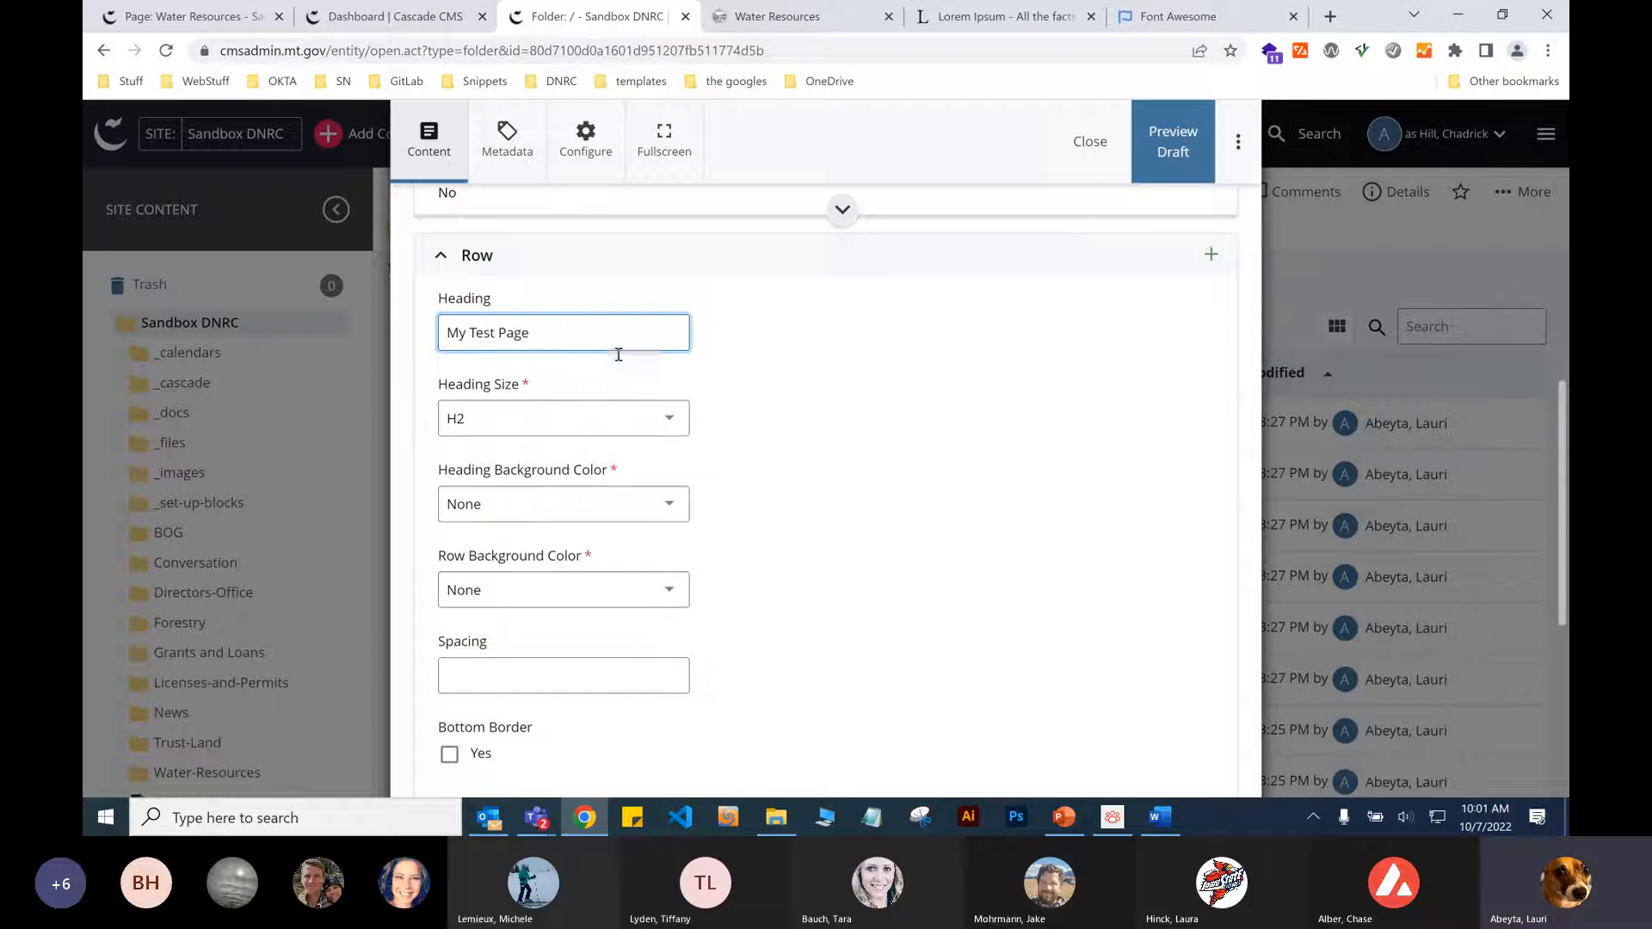
{"action": "left_click", "coordinate": [568, 418]}
{"action": "left_click", "coordinate": [583, 449]}
Paste the copied lorem ipsum text into the WYSIWYG content of the widget in the row's column.
{"action": "scroll", "coordinate": [884, 483], "scroll_direction": "down", "scroll_amount": 3}
{"action": "scroll", "coordinate": [883, 483], "scroll_direction": "down", "scroll_amount": 3}
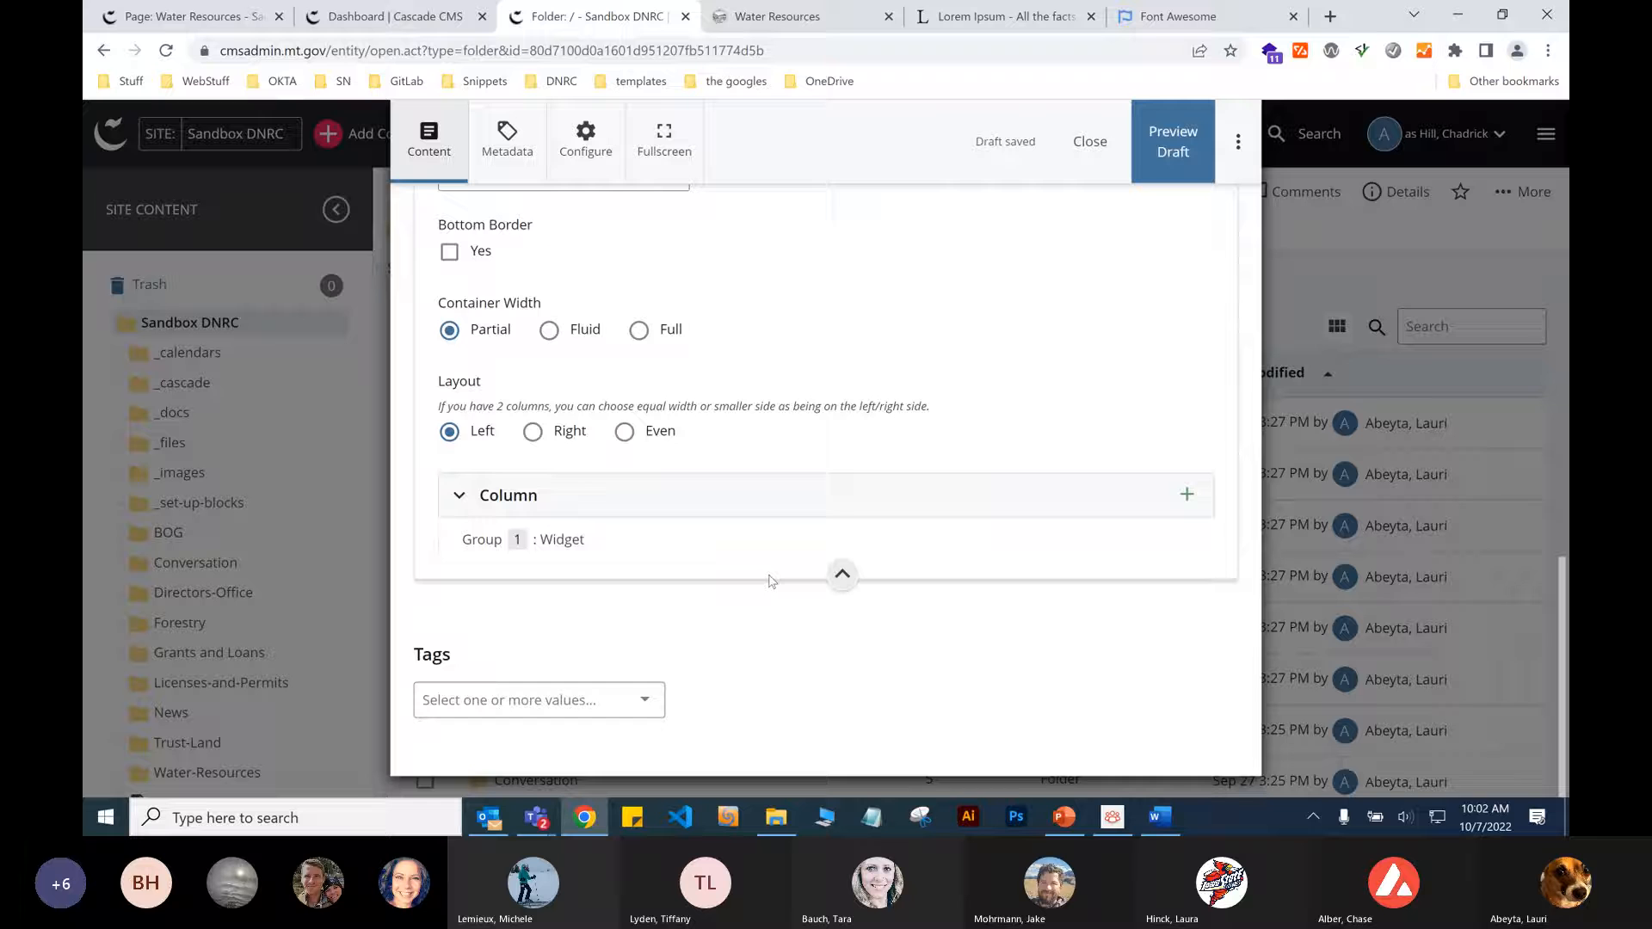
{"action": "left_click", "coordinate": [752, 541]}
{"action": "scroll", "coordinate": [748, 539], "scroll_direction": "down", "scroll_amount": 2}
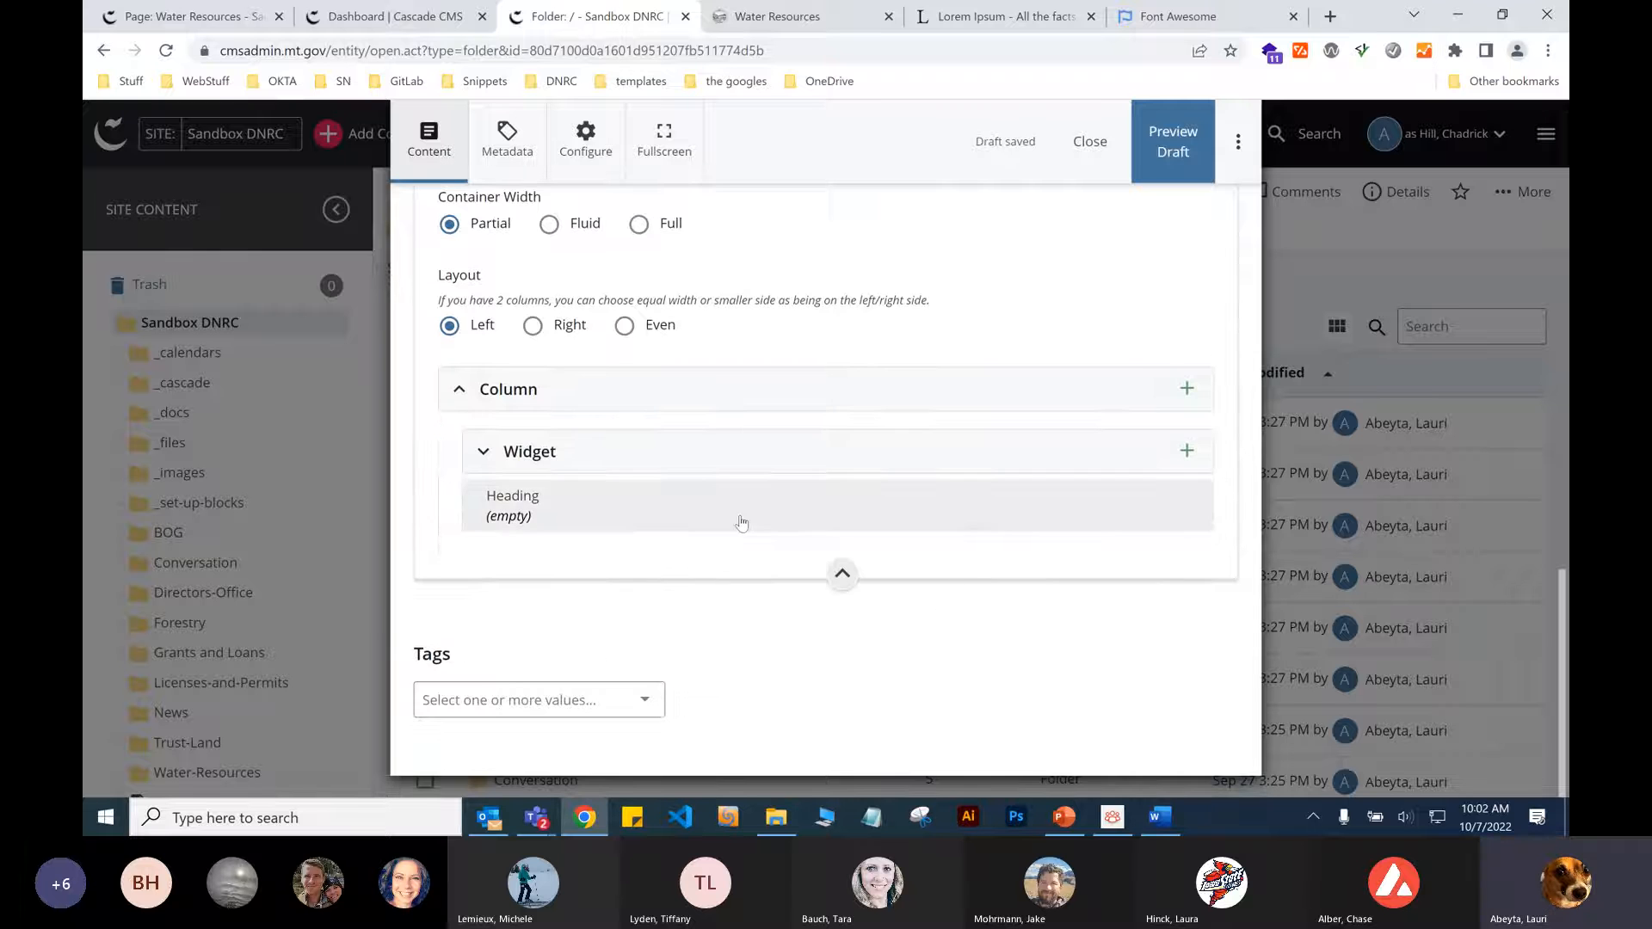
{"action": "left_click", "coordinate": [741, 520]}
{"action": "scroll", "coordinate": [735, 615], "scroll_direction": "down", "scroll_amount": 3}
{"action": "scroll", "coordinate": [768, 599], "scroll_direction": "down", "scroll_amount": 3}
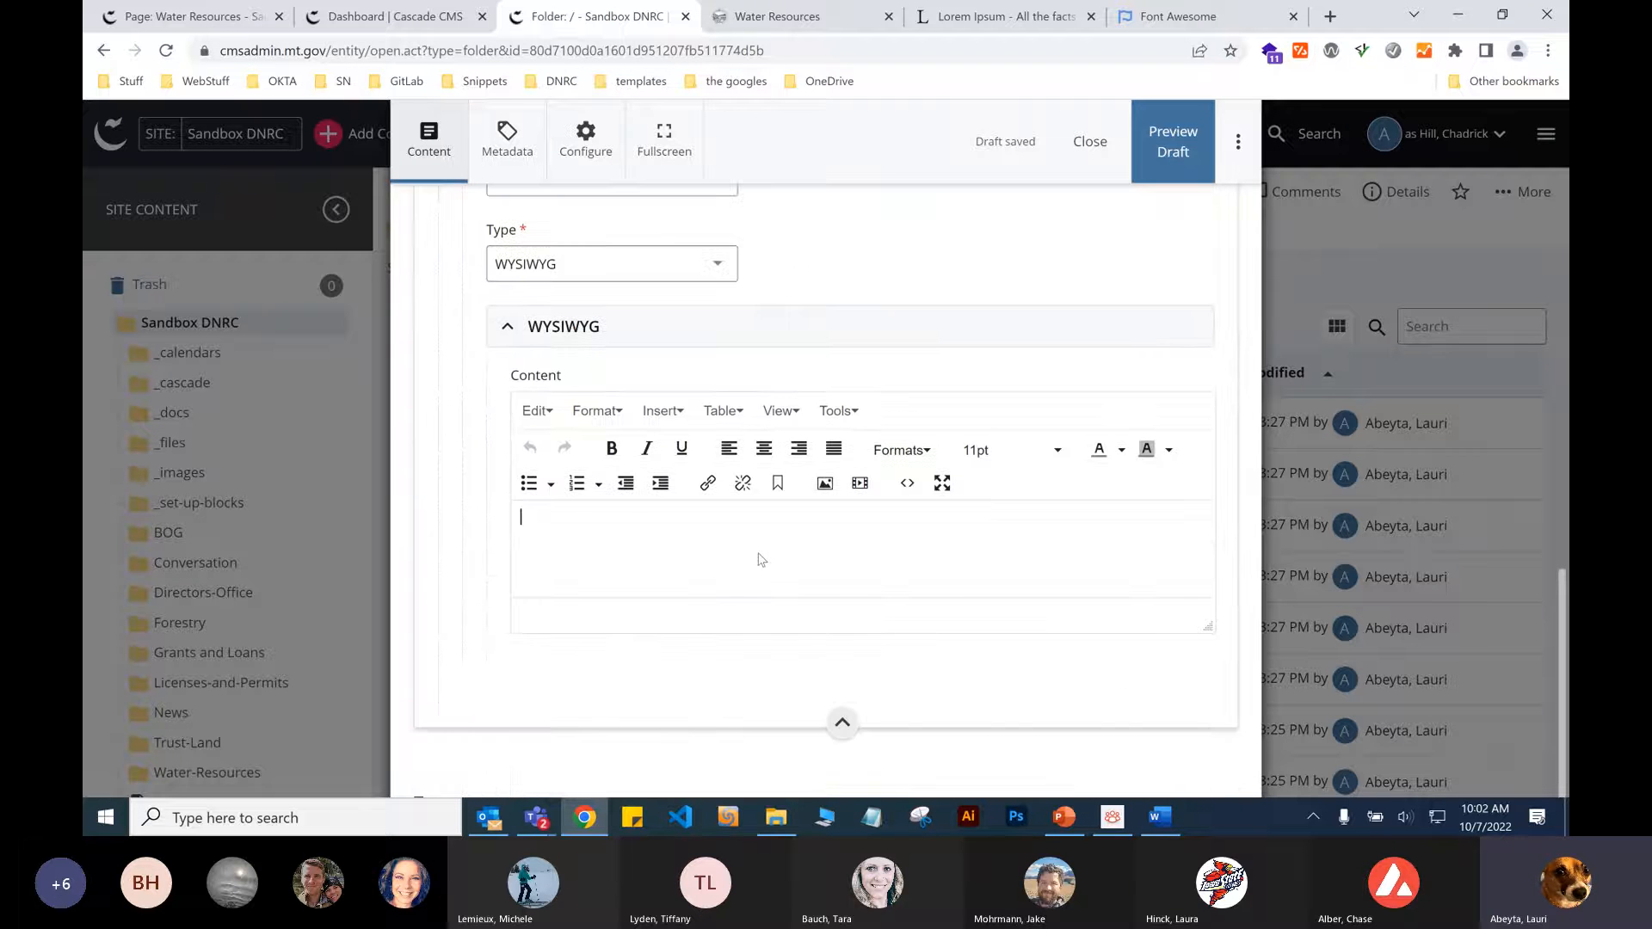
{"action": "key", "text": "ctrl+v"}
Check and submit the new page with the comment First version., ignoring all flagged misspellings.
{"action": "scroll", "coordinate": [895, 512], "scroll_direction": "up", "scroll_amount": 3}
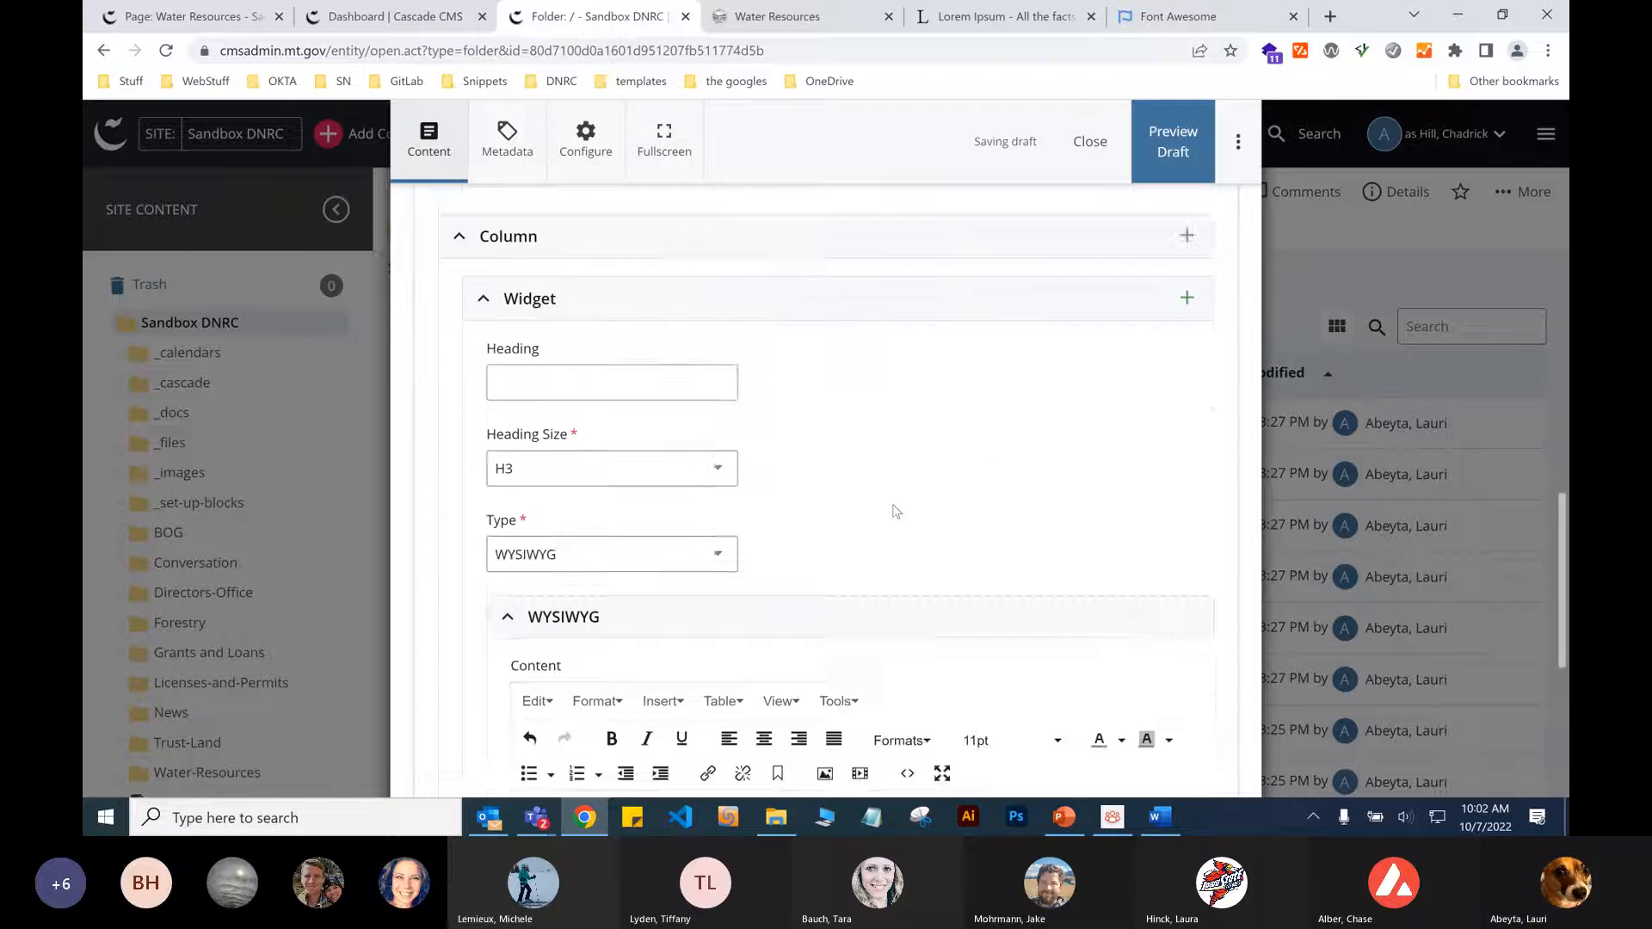
{"action": "scroll", "coordinate": [895, 512], "scroll_direction": "up", "scroll_amount": 6}
{"action": "scroll", "coordinate": [895, 512], "scroll_direction": "up", "scroll_amount": 8}
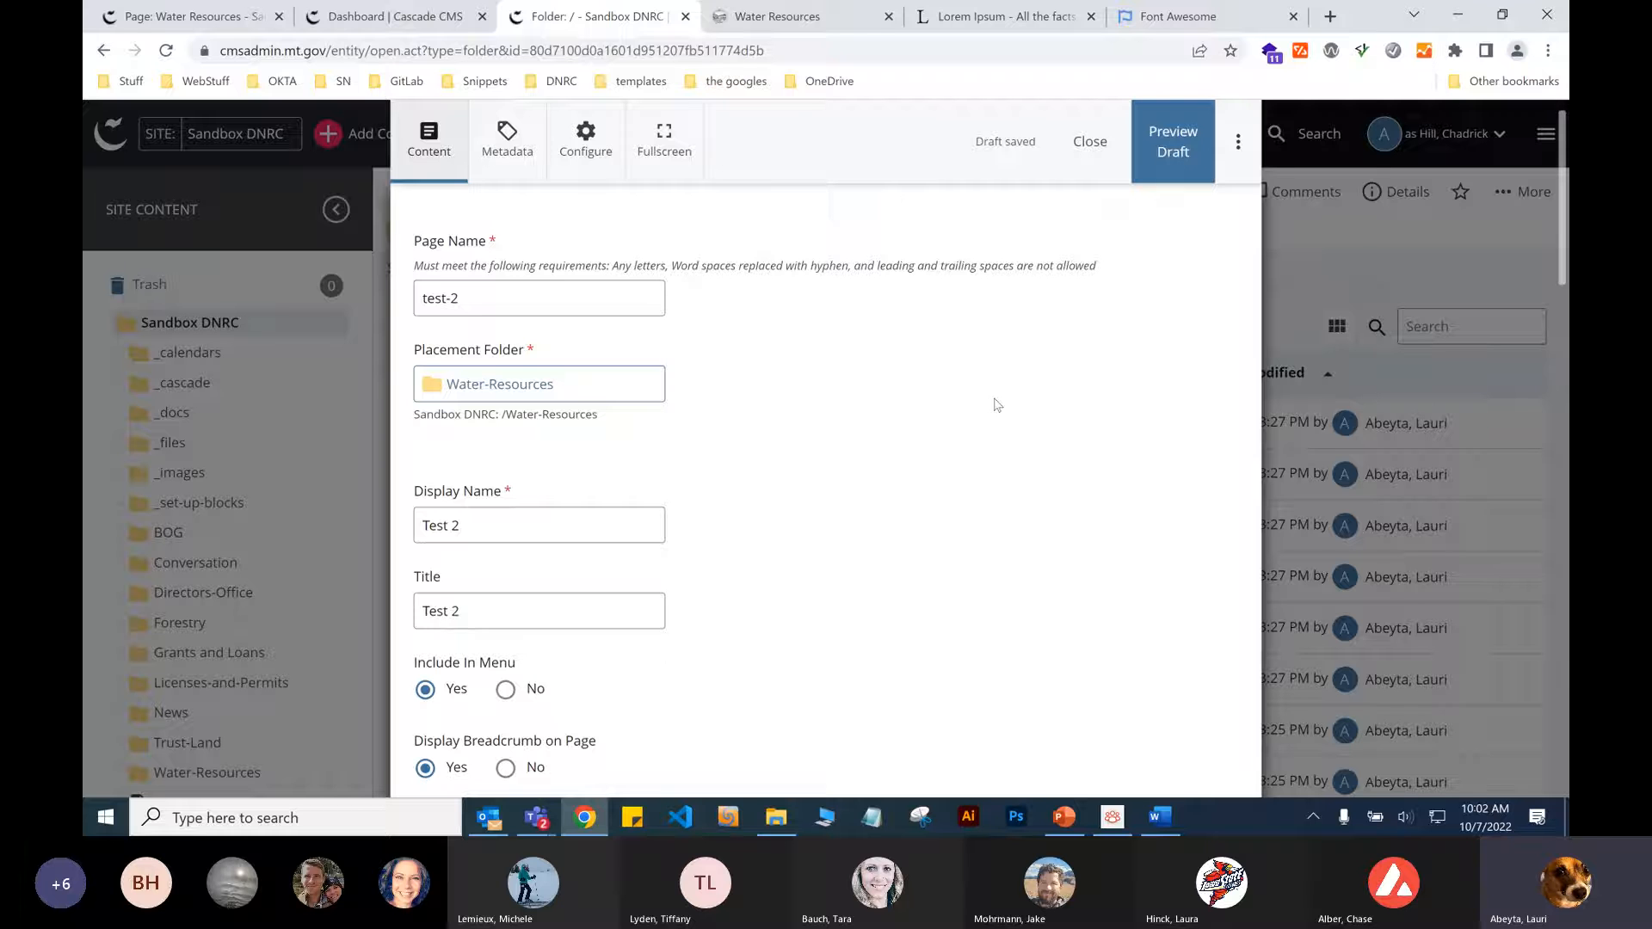
{"action": "left_click", "coordinate": [1238, 146]}
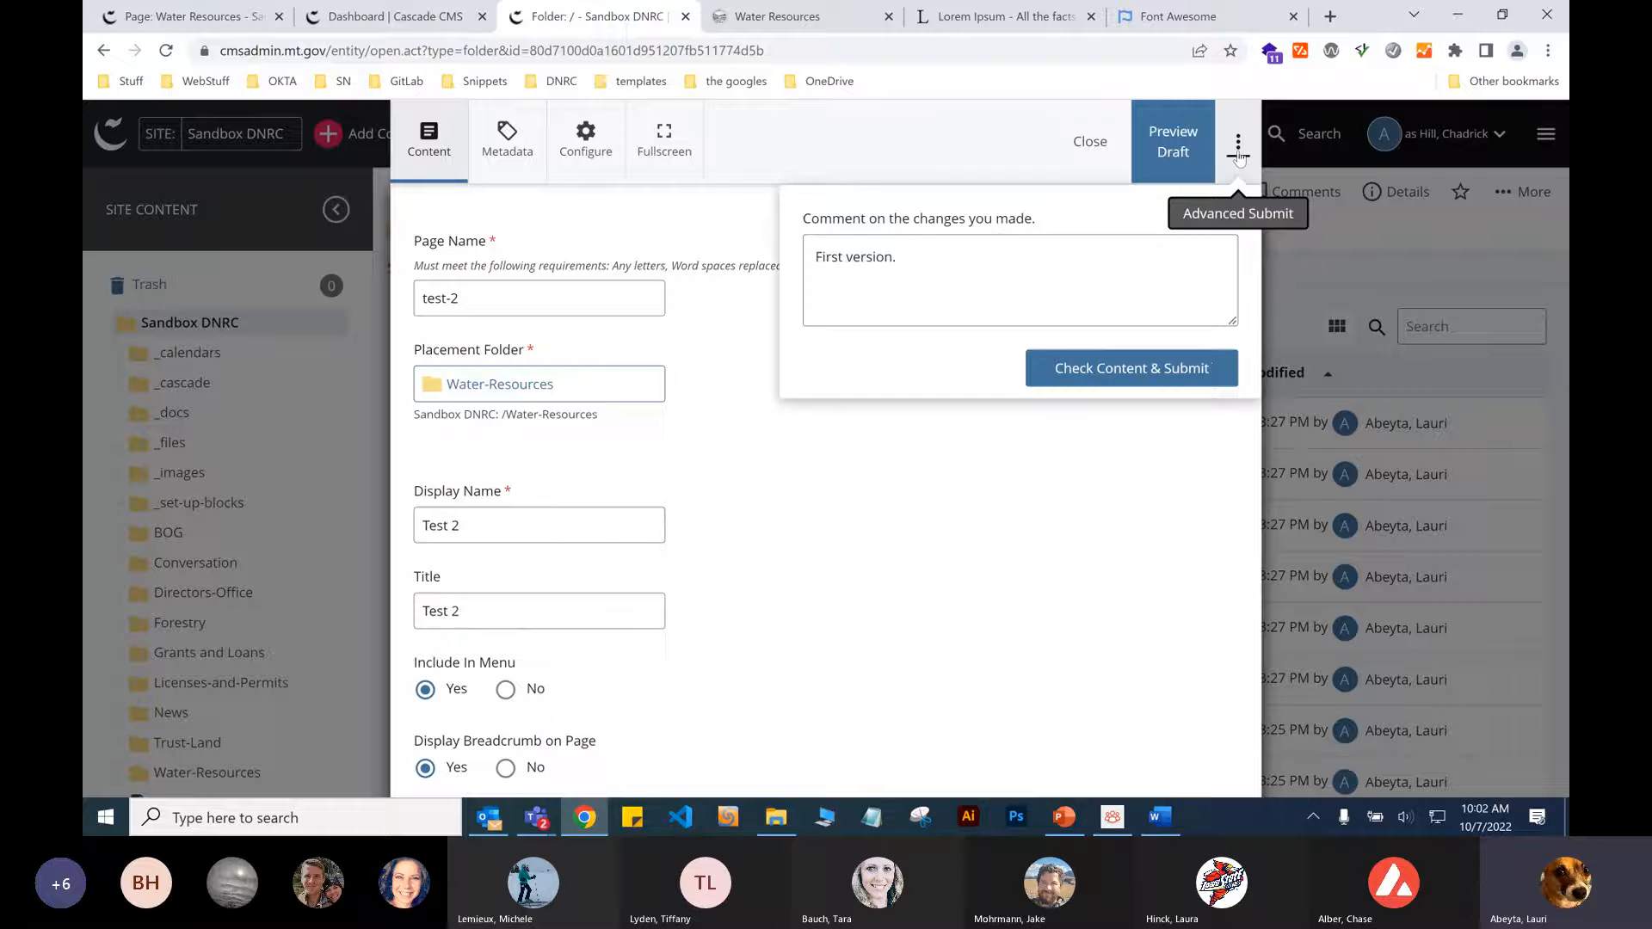
{"action": "left_click", "coordinate": [1167, 369]}
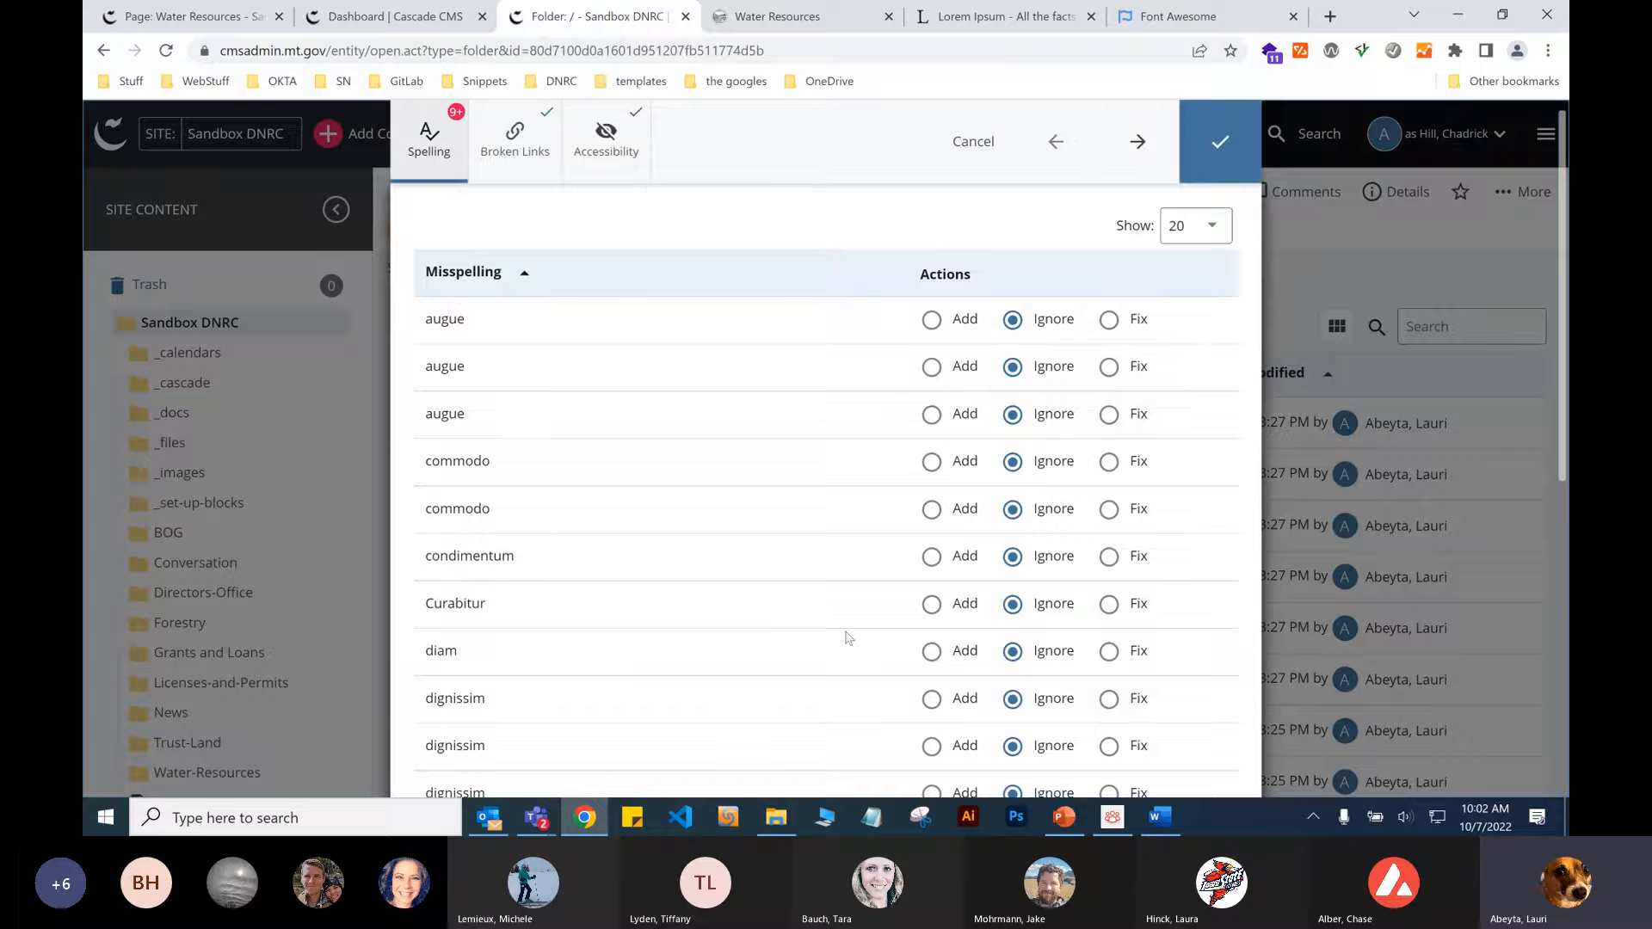
{"action": "left_click", "coordinate": [1214, 147]}
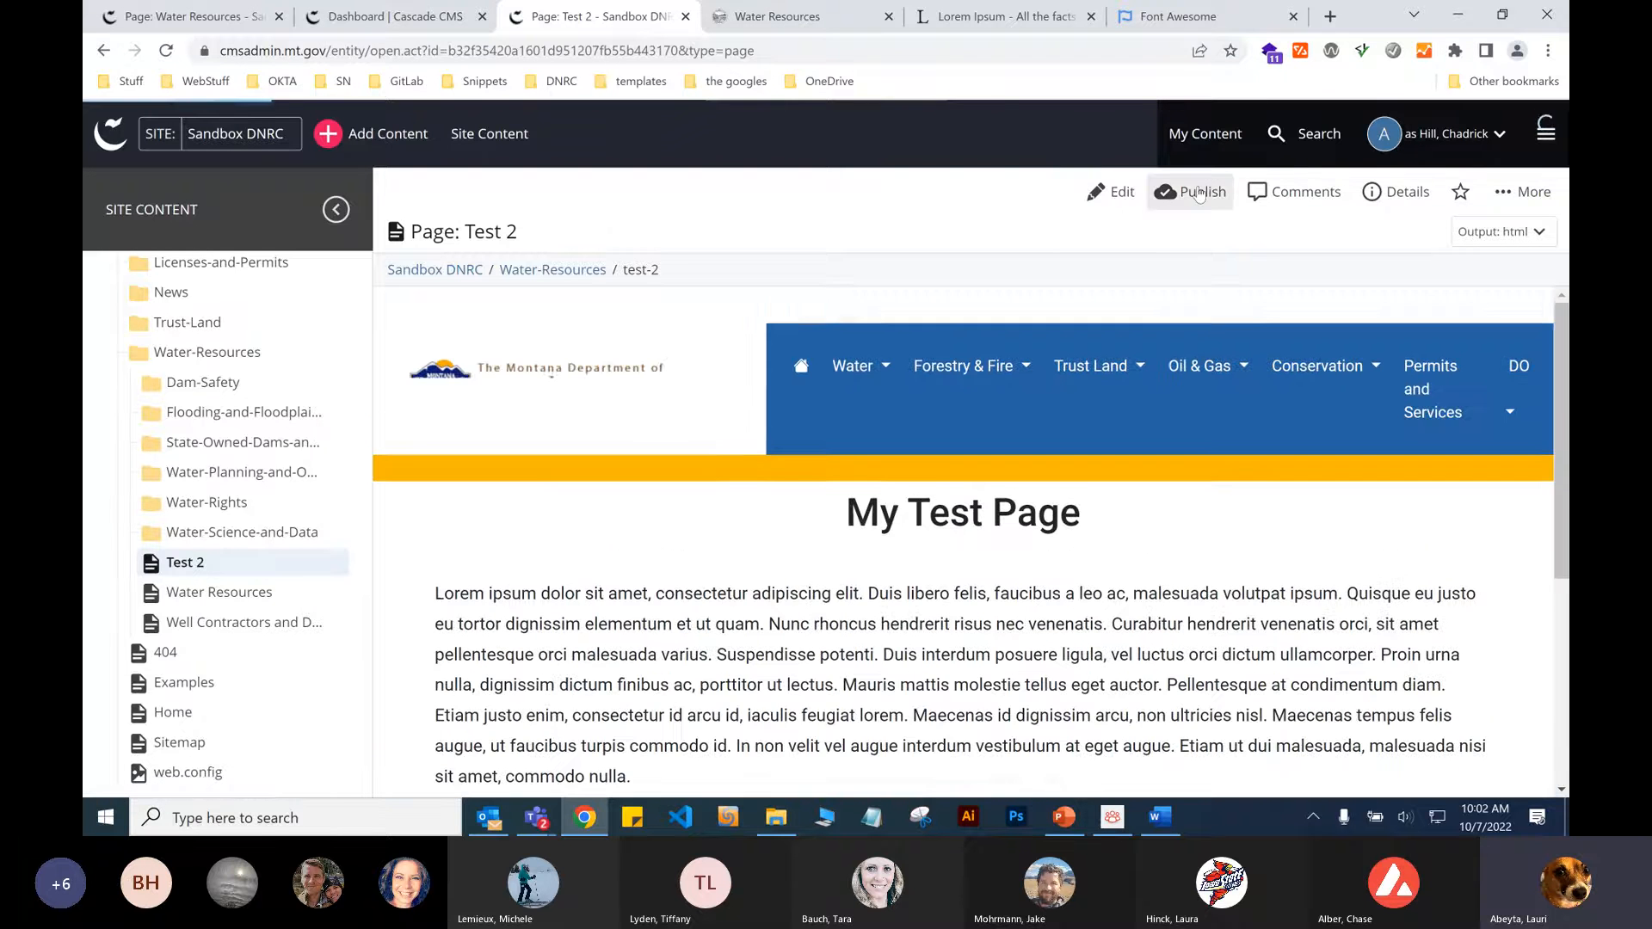
Publish the Test 2 page's html output to test-dnrcsandbox.mt.gov only, with a publish report generated.
{"action": "left_click", "coordinate": [1201, 192]}
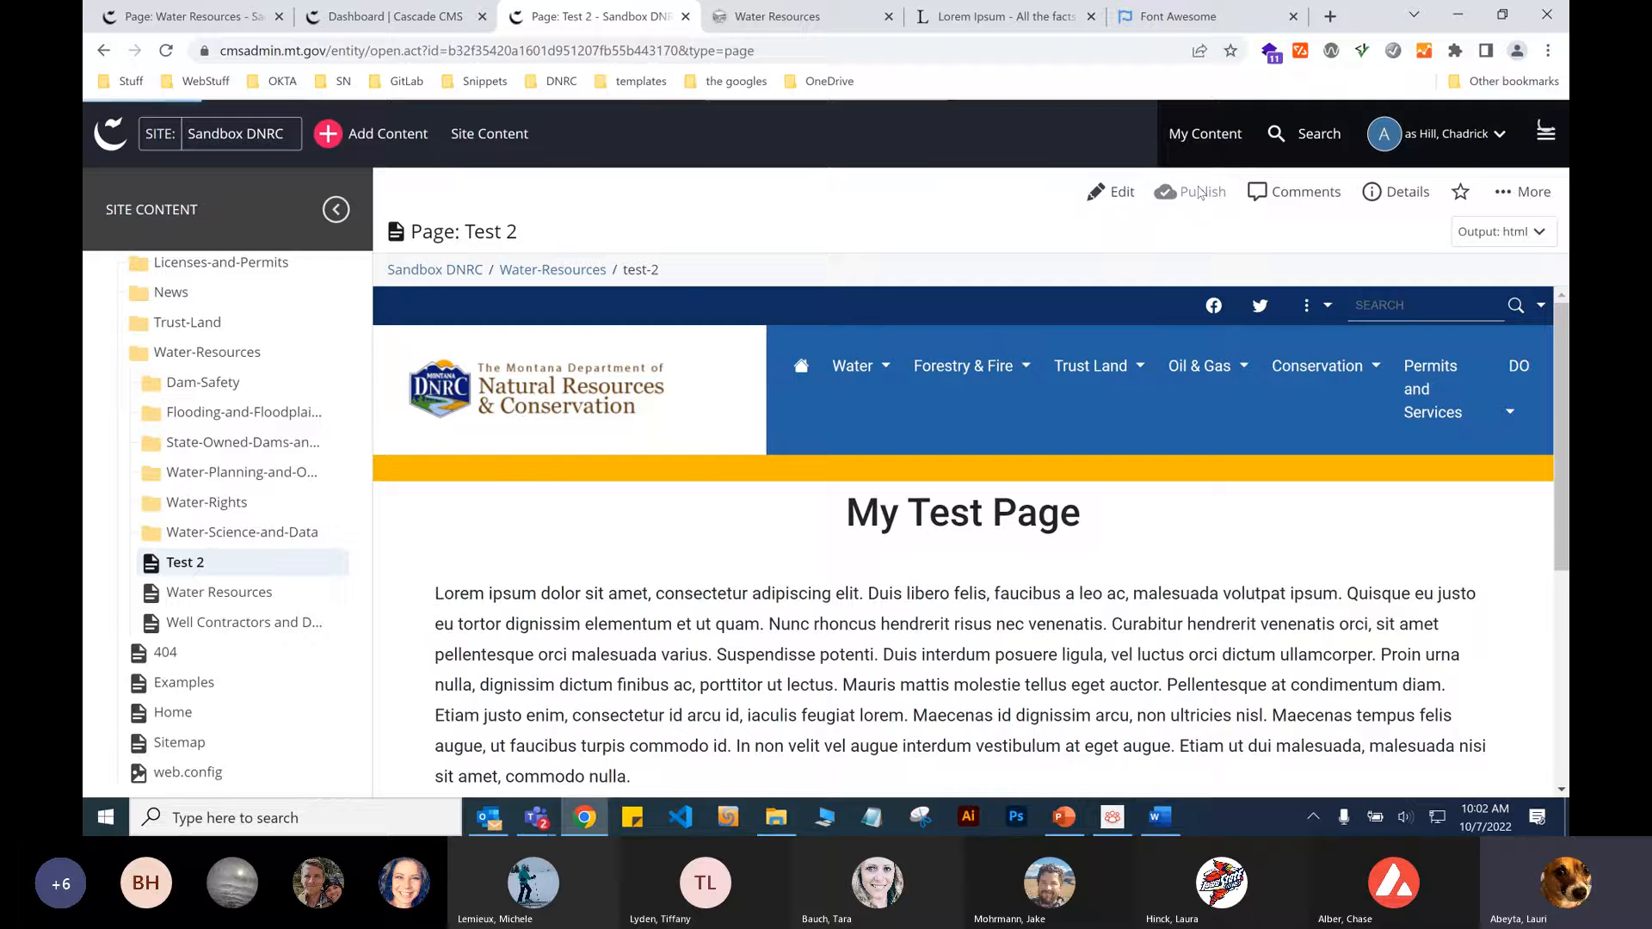
{"action": "scroll", "coordinate": [1040, 416], "scroll_direction": "down", "scroll_amount": 3}
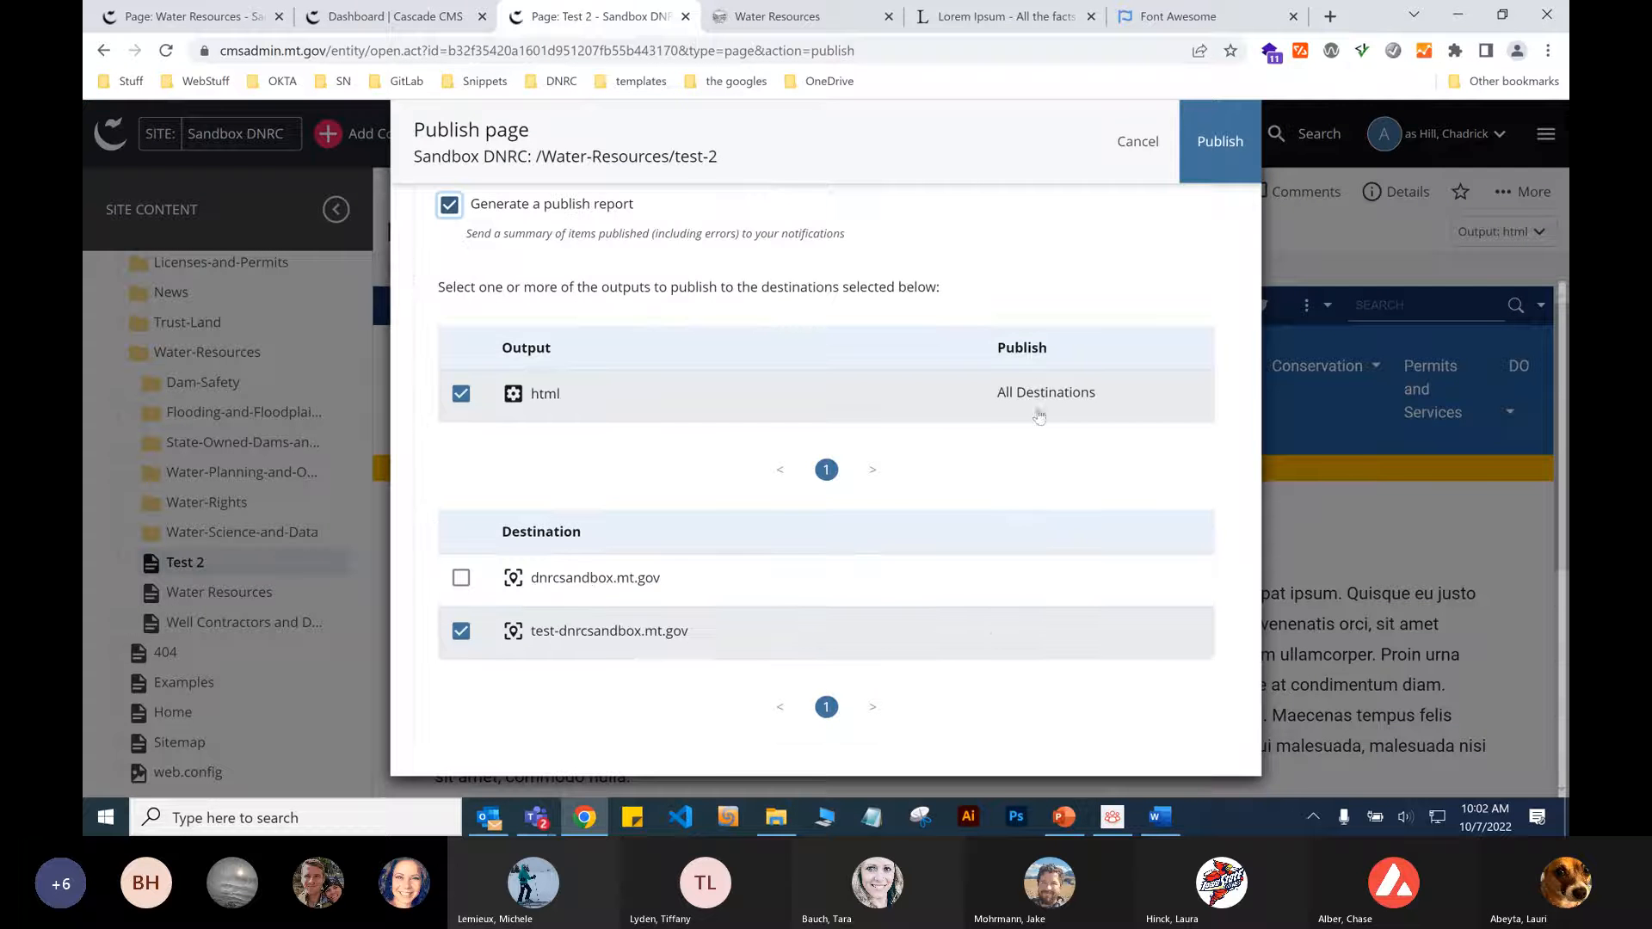
{"action": "left_click", "coordinate": [1213, 159]}
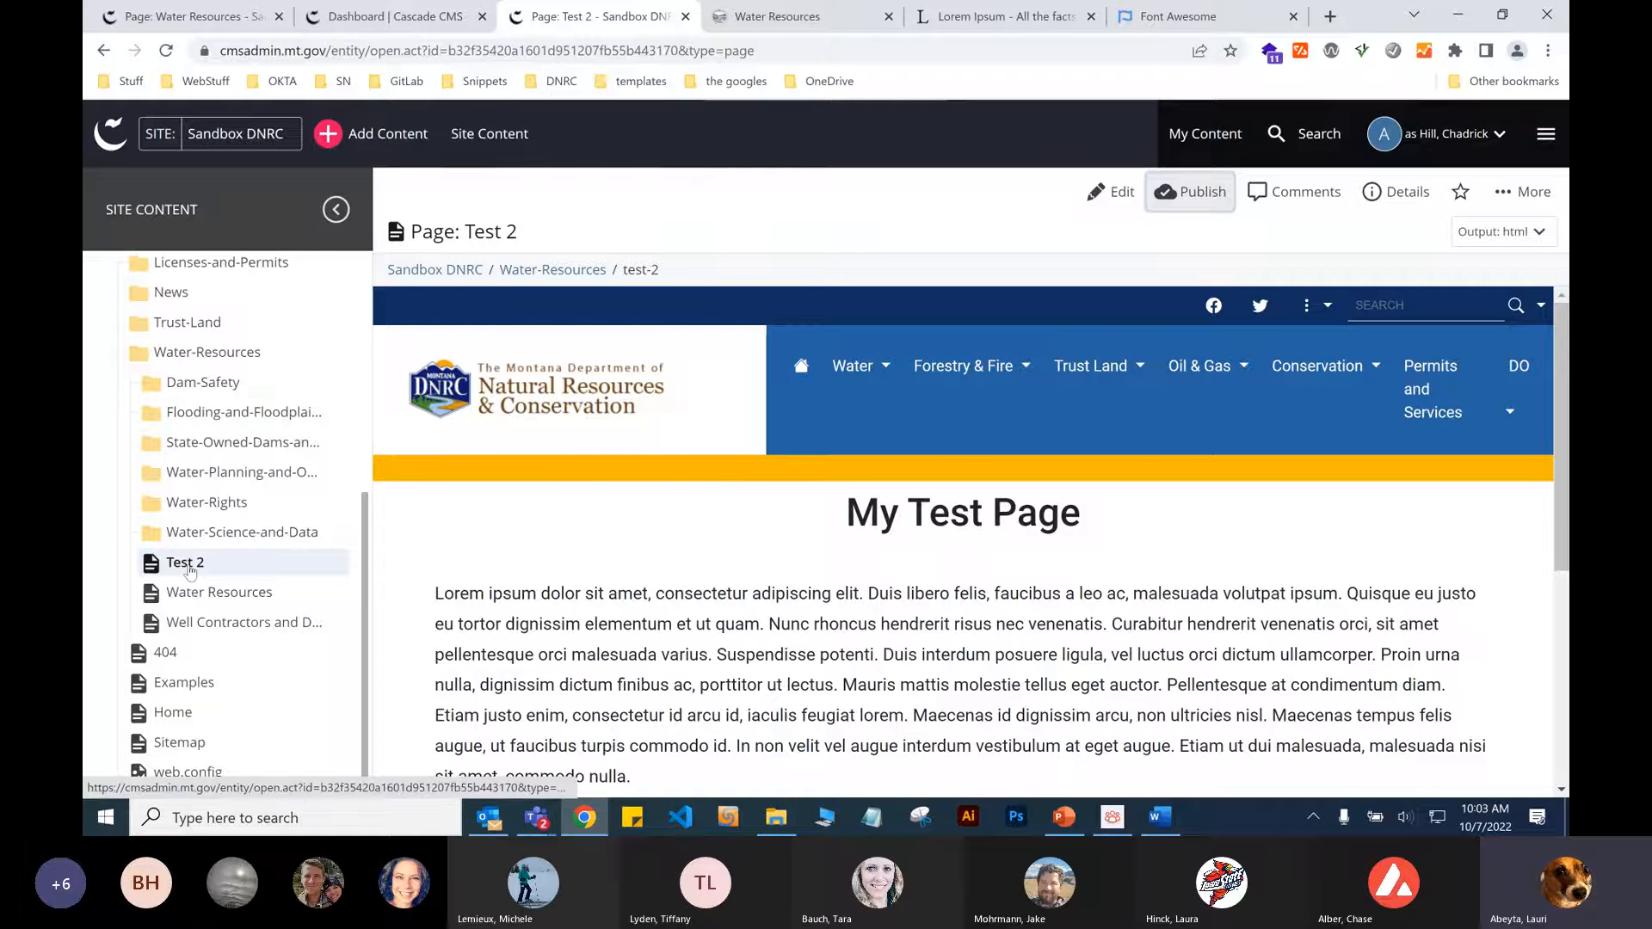
Look through the actions available for the Test 2 page in the site tree, including the extended ones.
{"action": "mouse_move", "coordinate": [190, 571]}
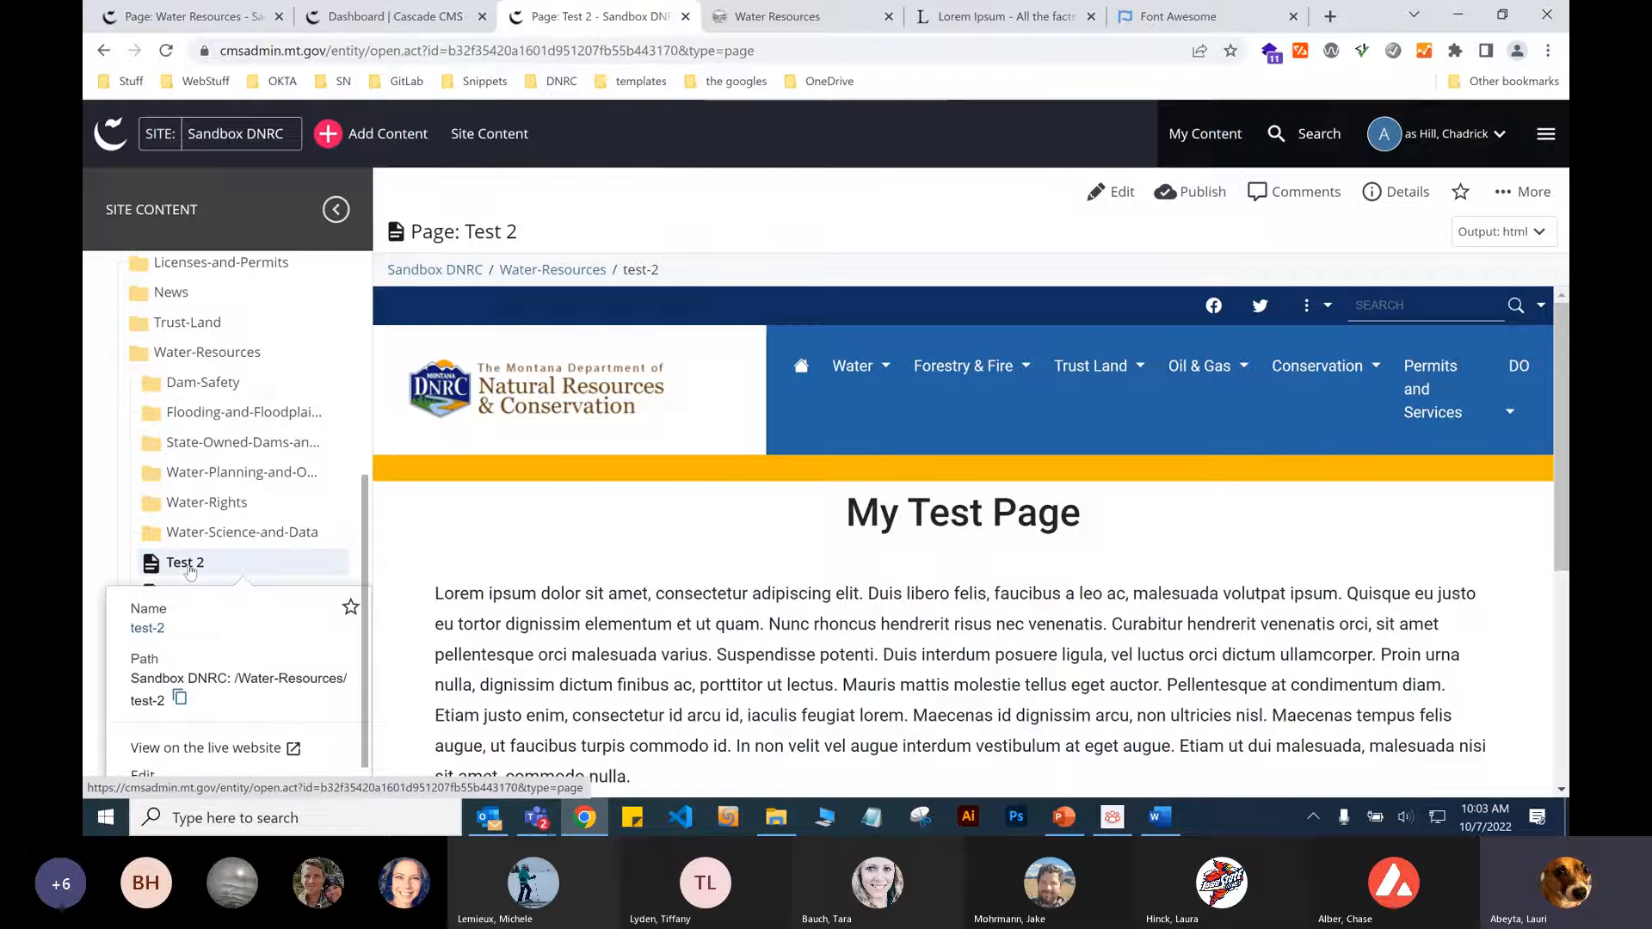
{"action": "scroll", "coordinate": [190, 571], "scroll_direction": "down", "scroll_amount": 1}
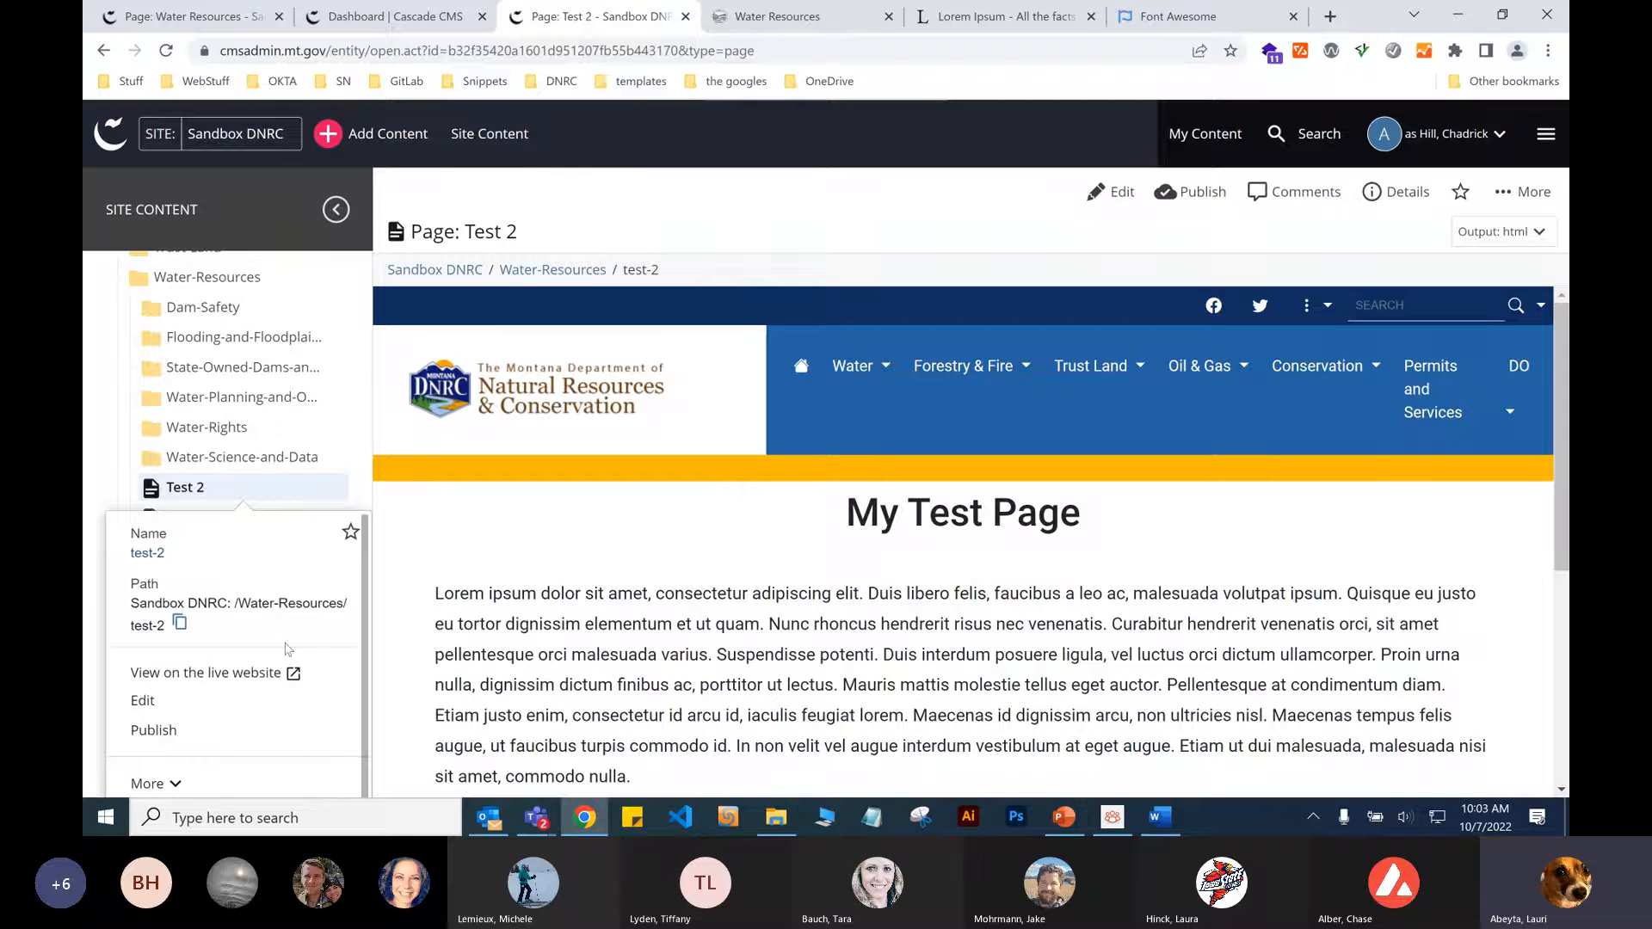
{"action": "scroll", "coordinate": [232, 723], "scroll_direction": "down", "scroll_amount": 3}
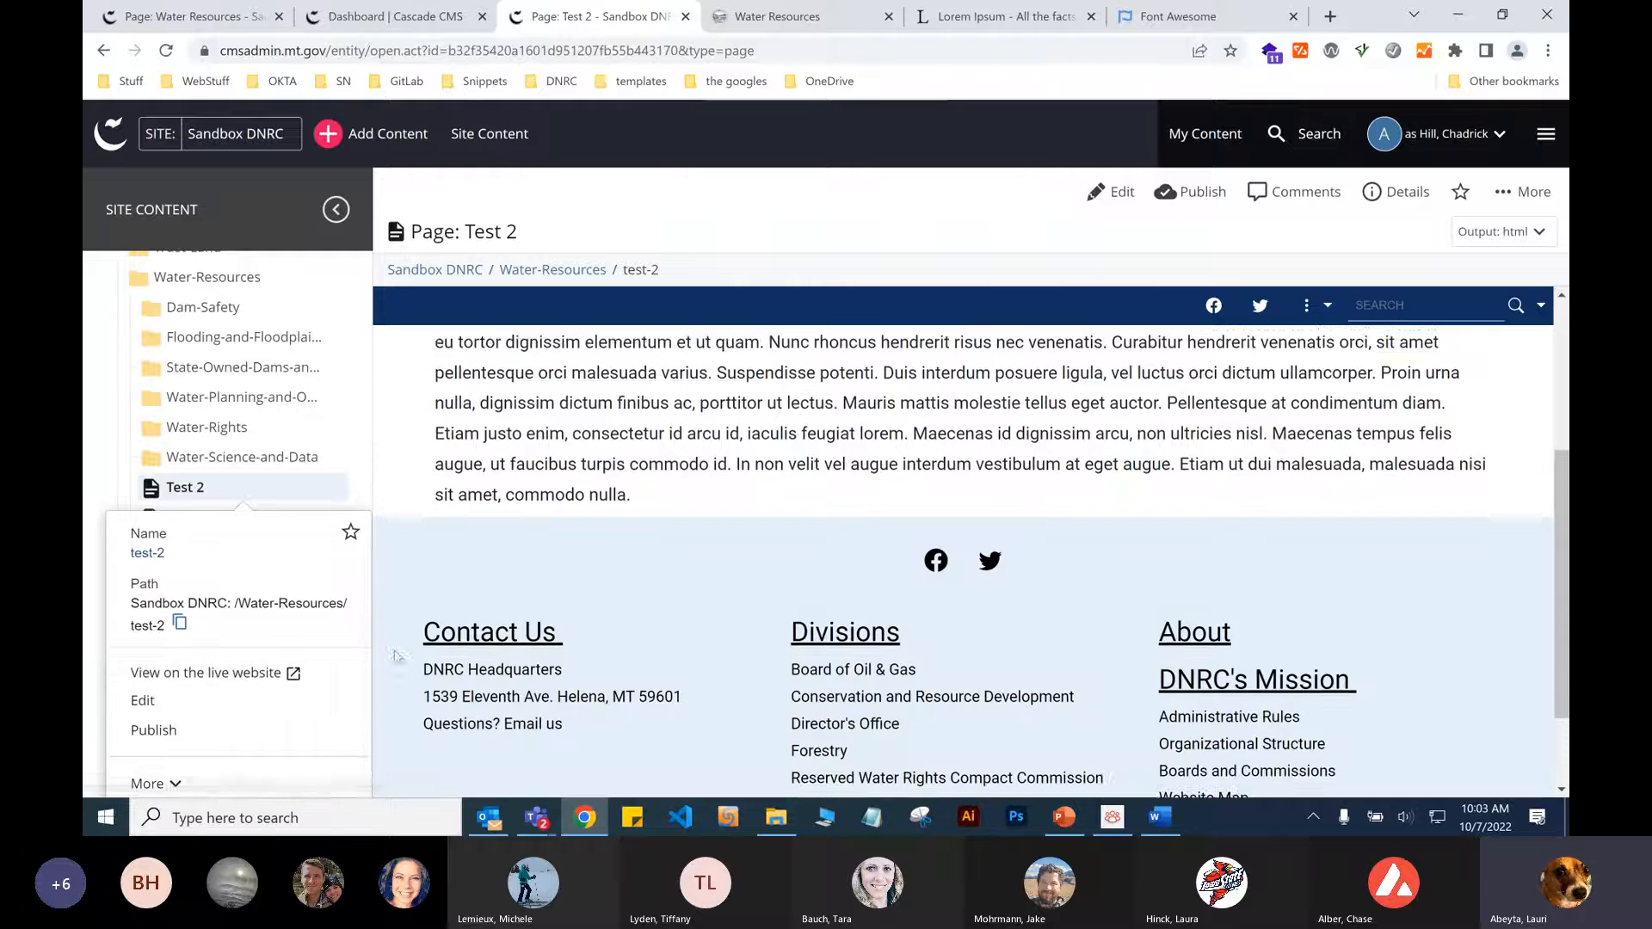
{"action": "left_click", "coordinate": [205, 782]}
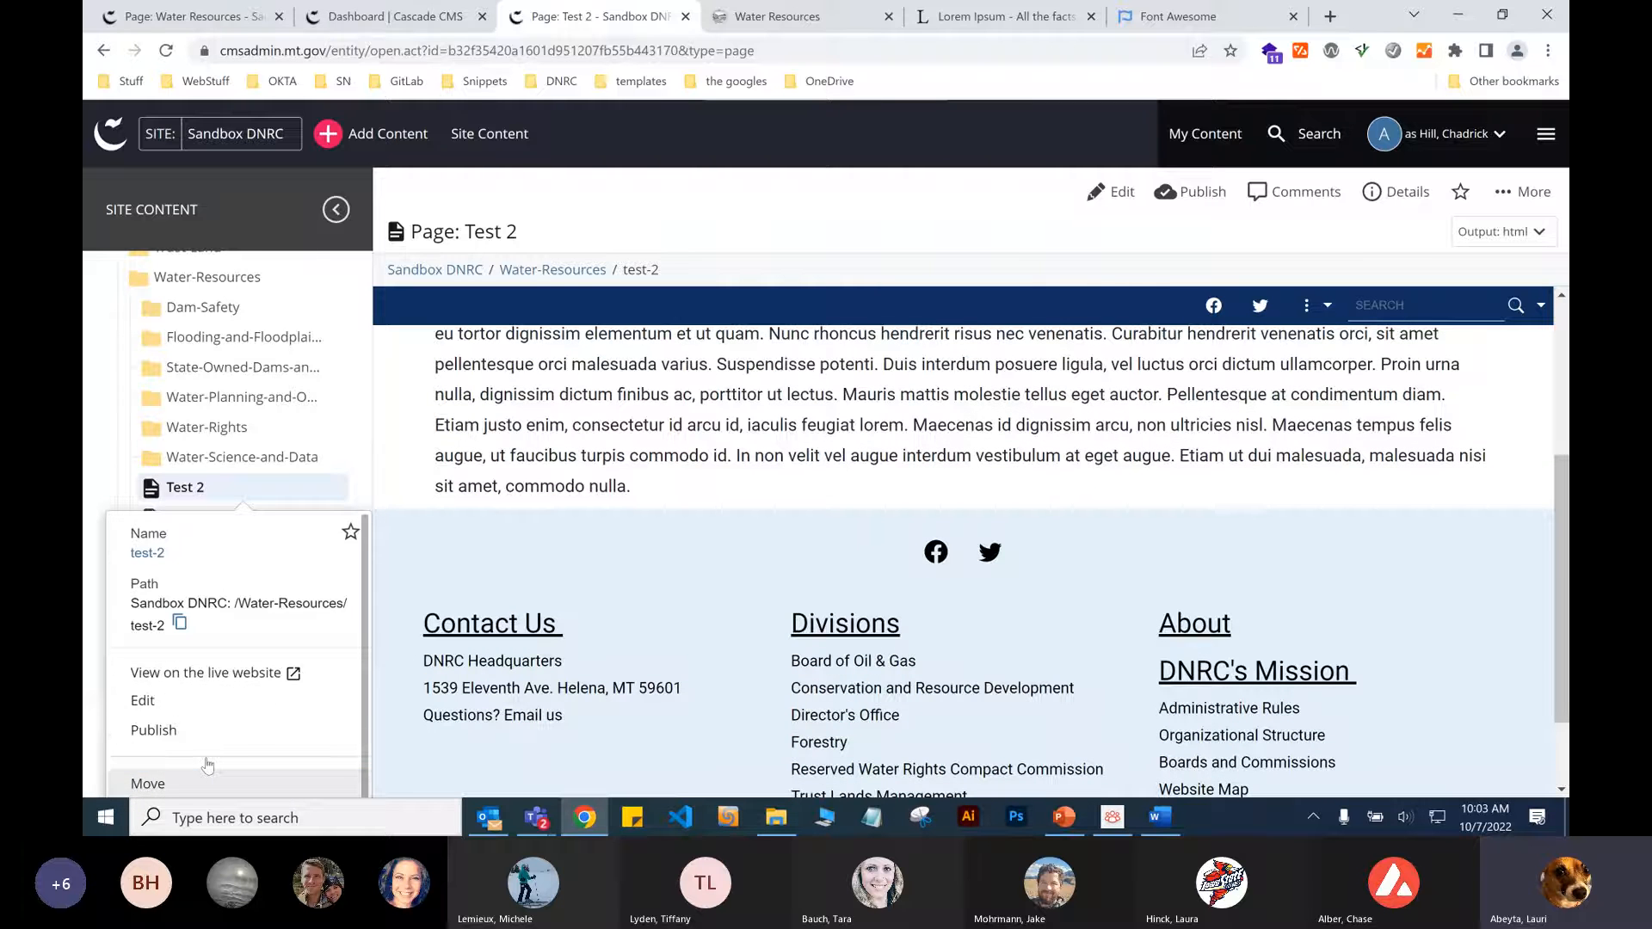
{"action": "scroll", "coordinate": [206, 764], "scroll_direction": "down", "scroll_amount": 2}
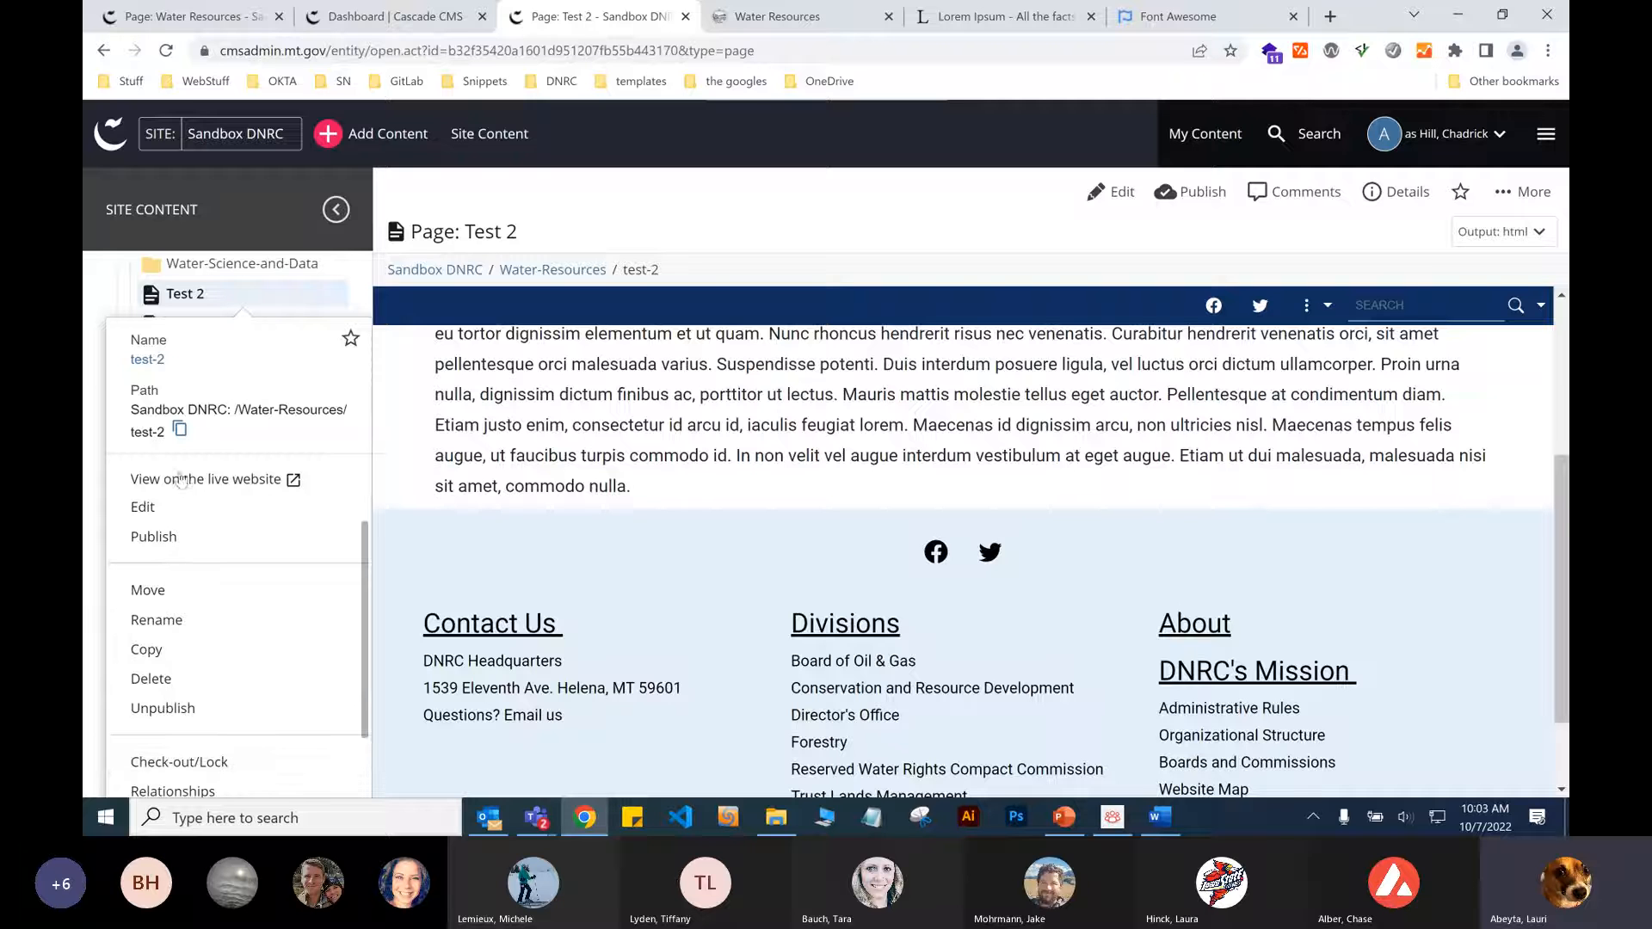
{"action": "left_click", "coordinate": [258, 303]}
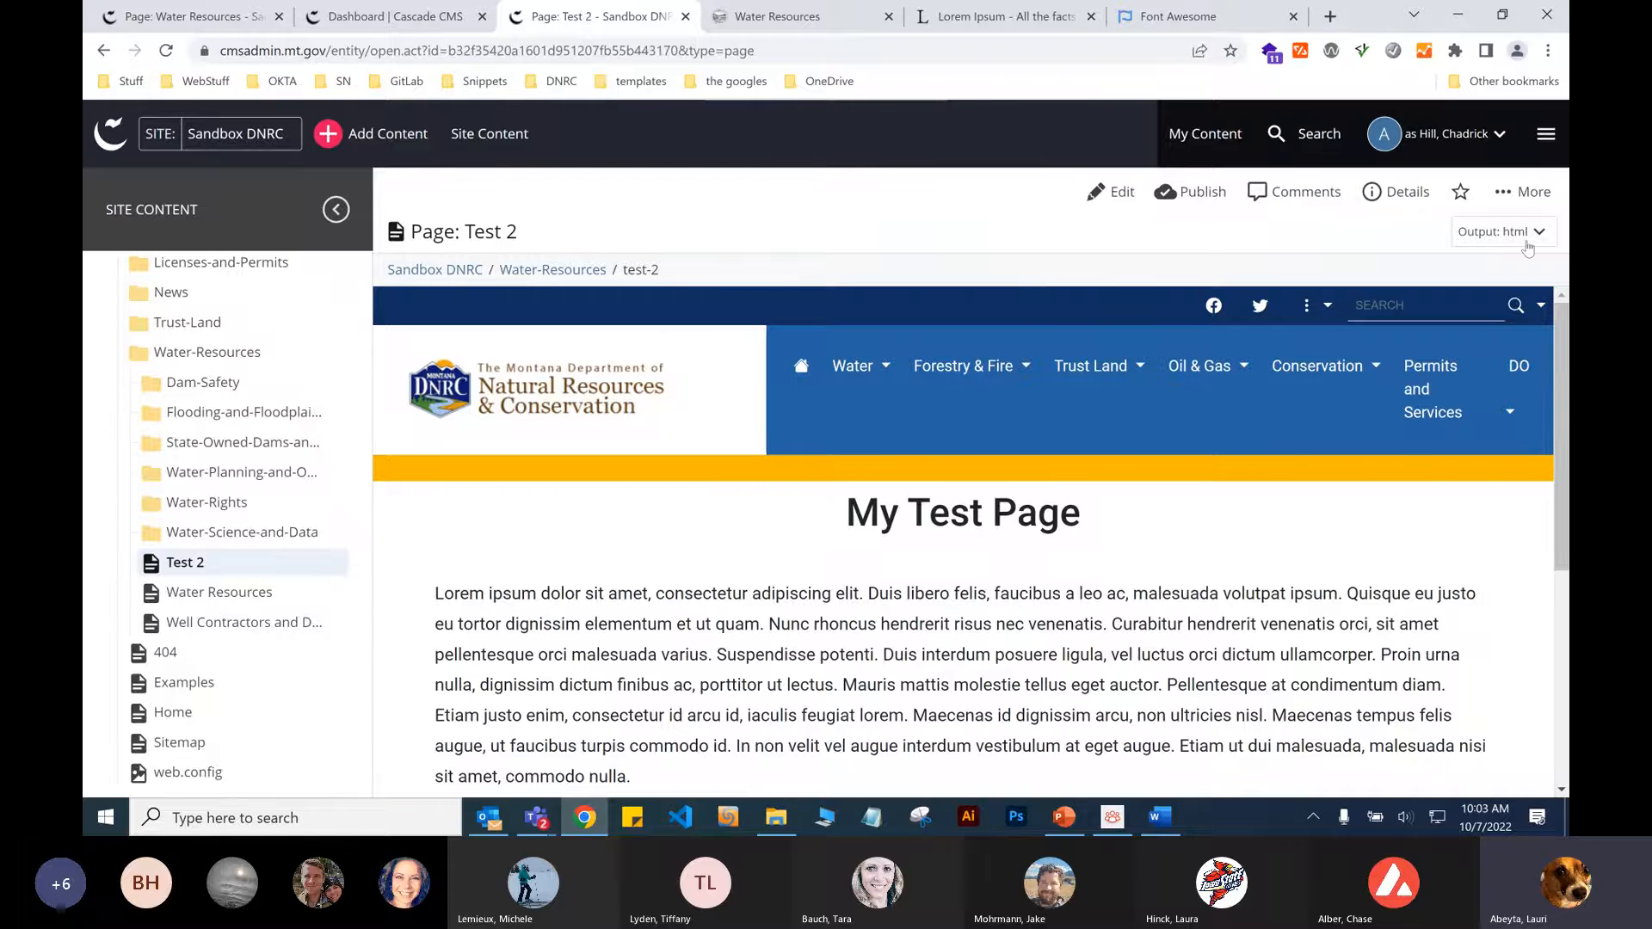
Open the live website version of the Test 2 page and switch to it.
{"action": "left_click", "coordinate": [1506, 197]}
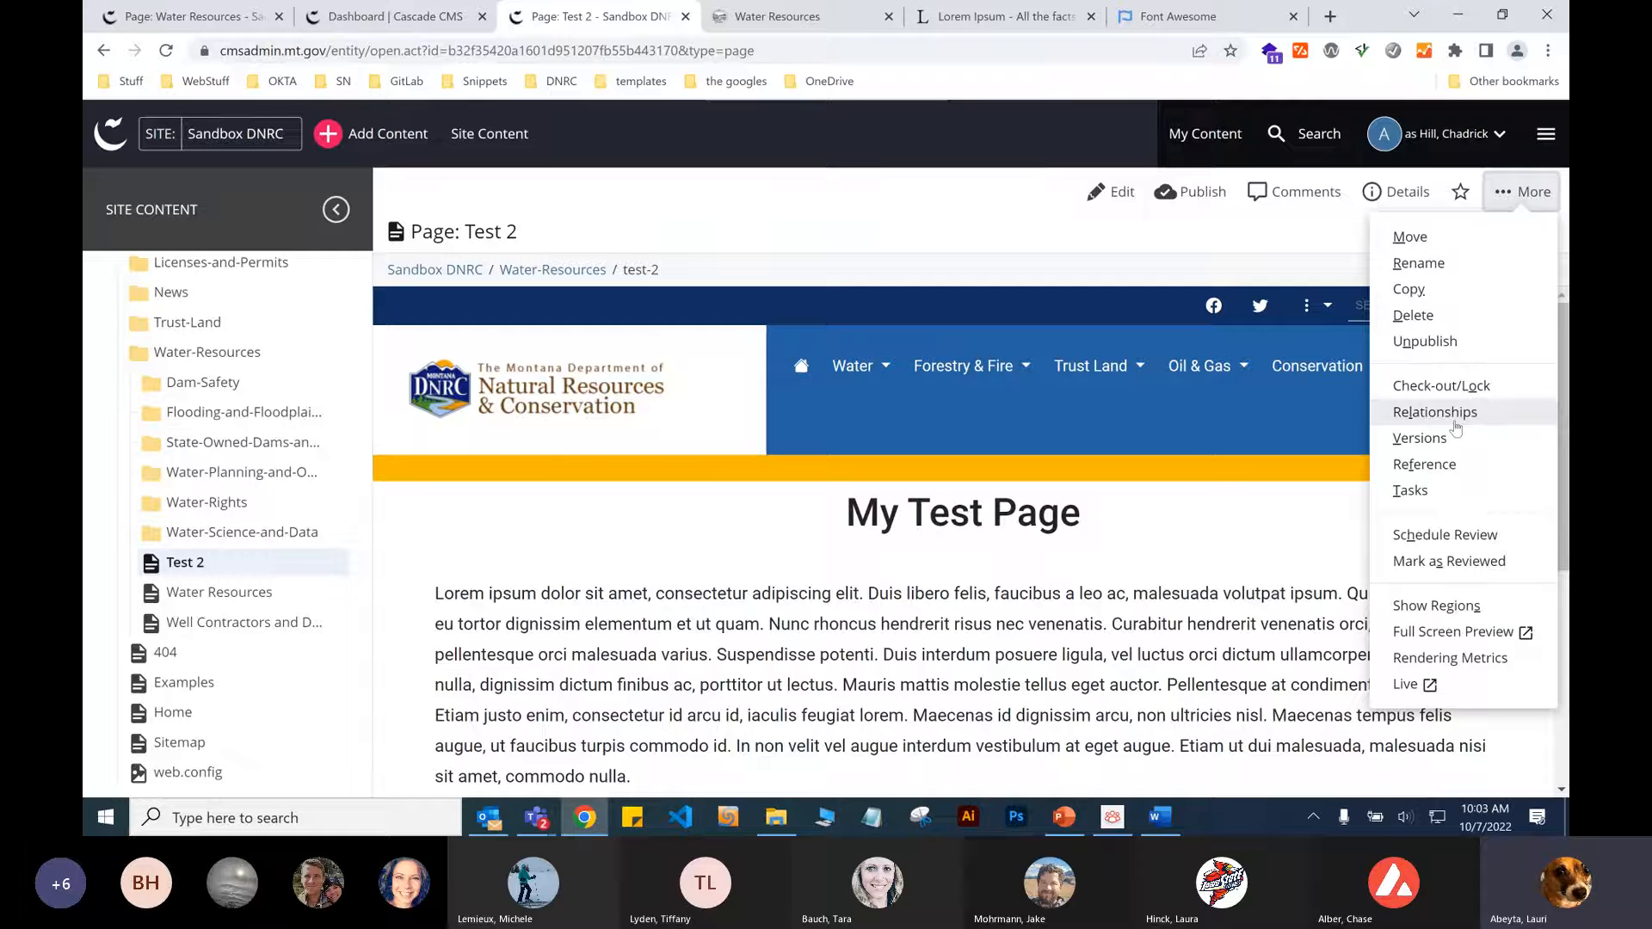
{"action": "left_click", "coordinate": [1435, 694]}
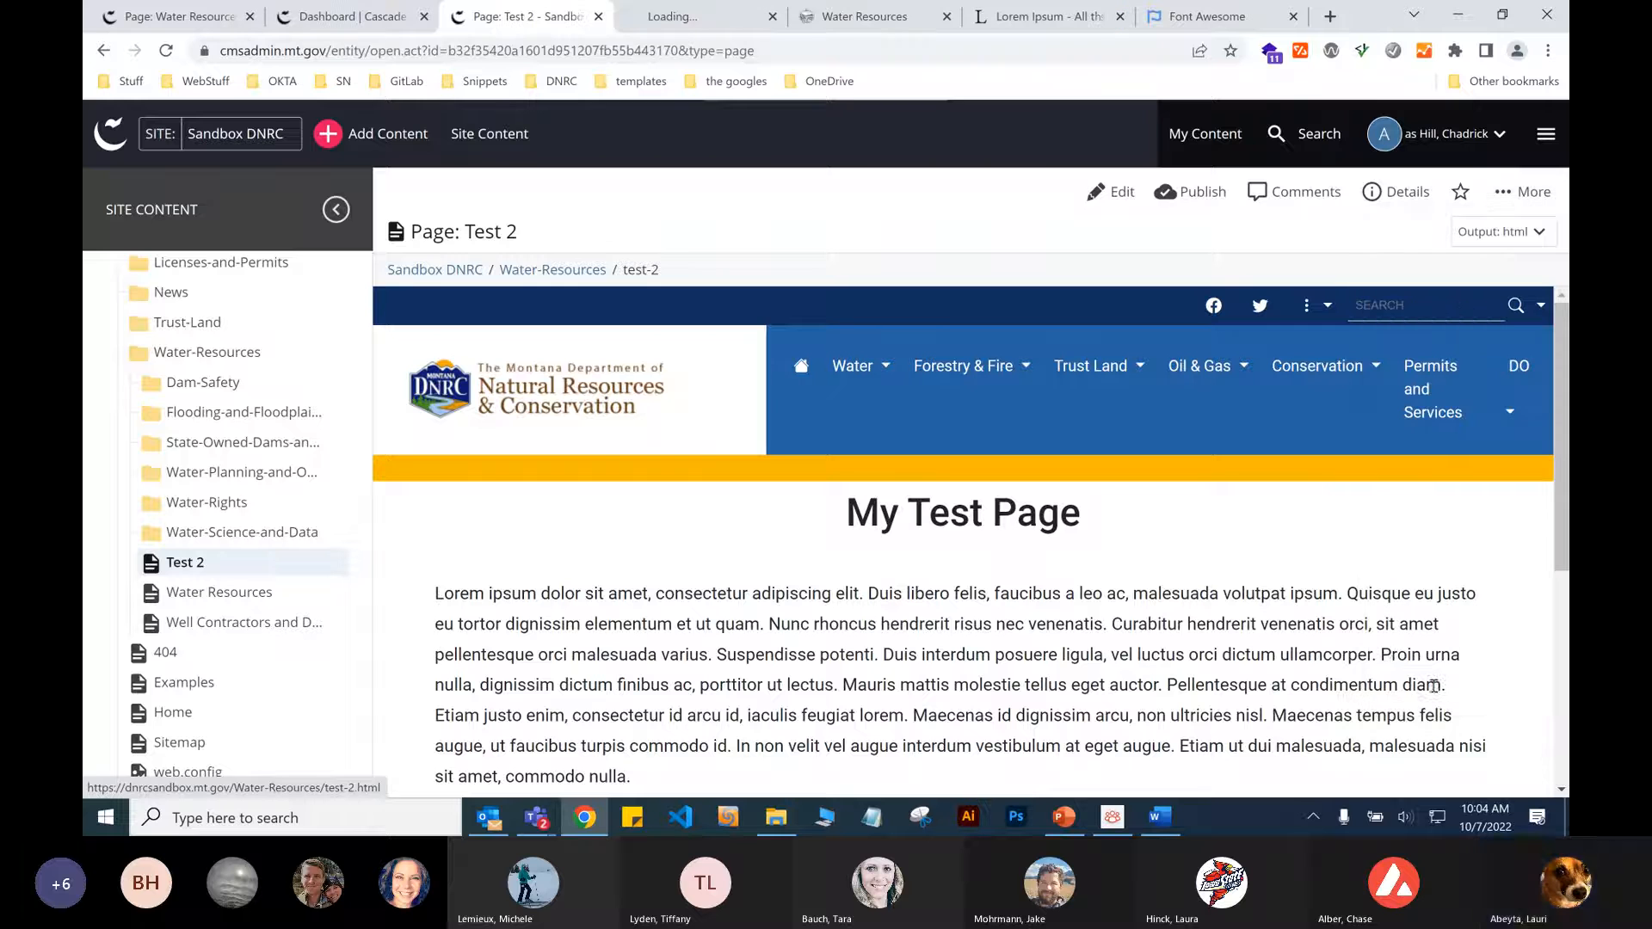
{"action": "left_click", "coordinate": [697, 19]}
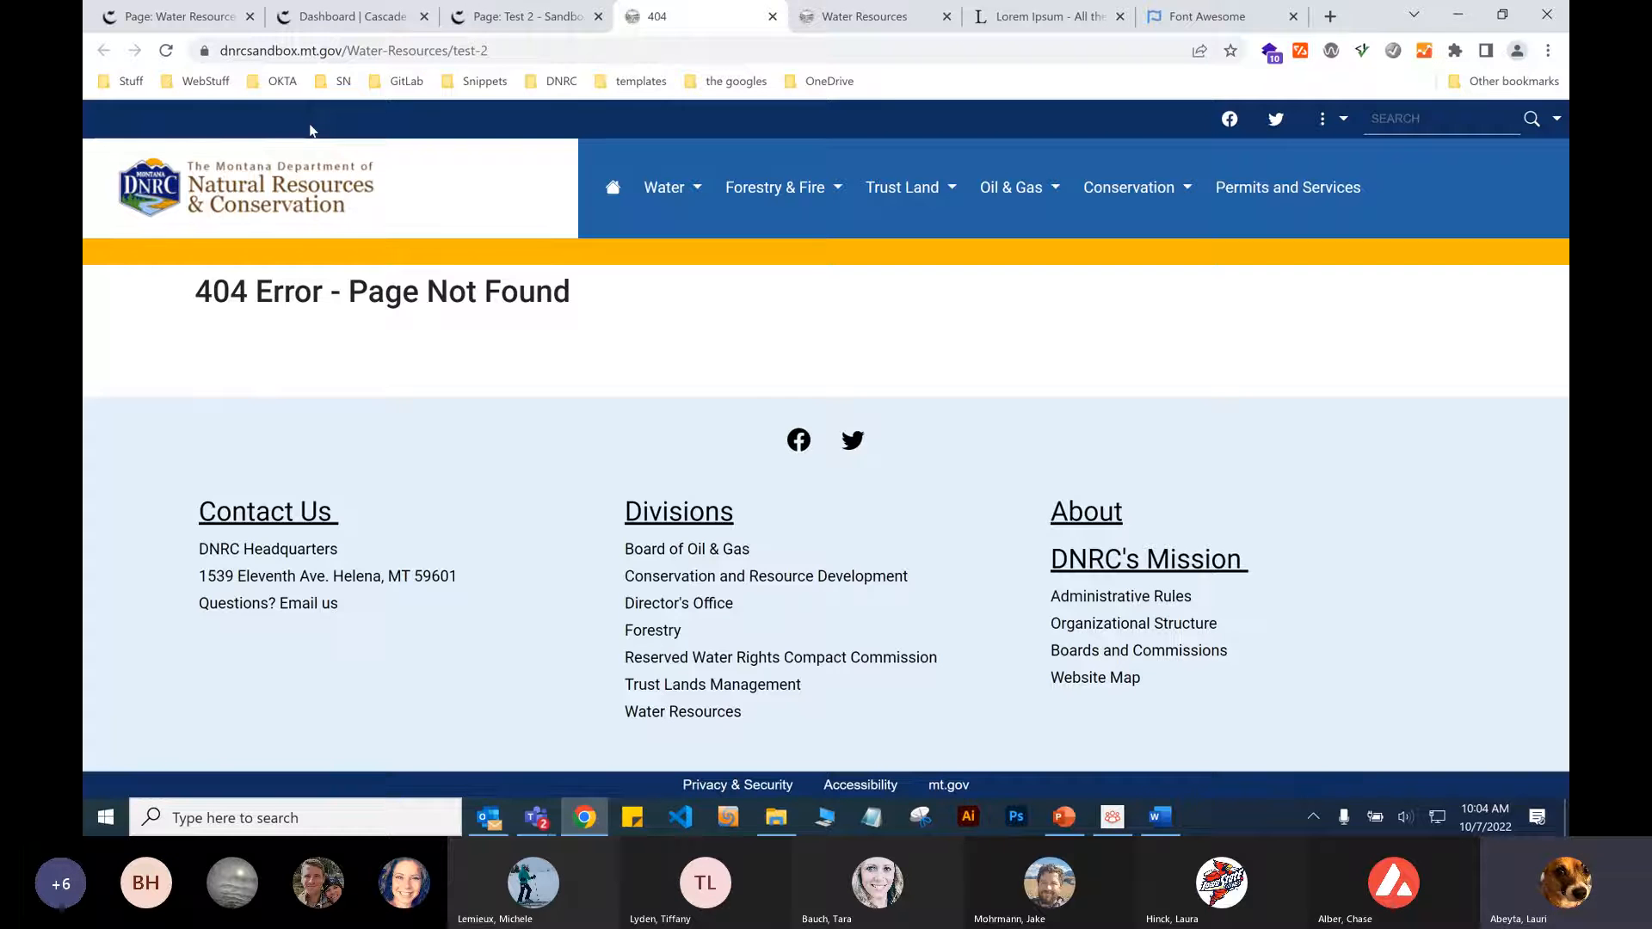
Load the test site copy of the Test 2 page at test-dnrcsandbox.mt.gov/Water-Resources/test-2.
{"action": "left_click", "coordinate": [216, 57]}
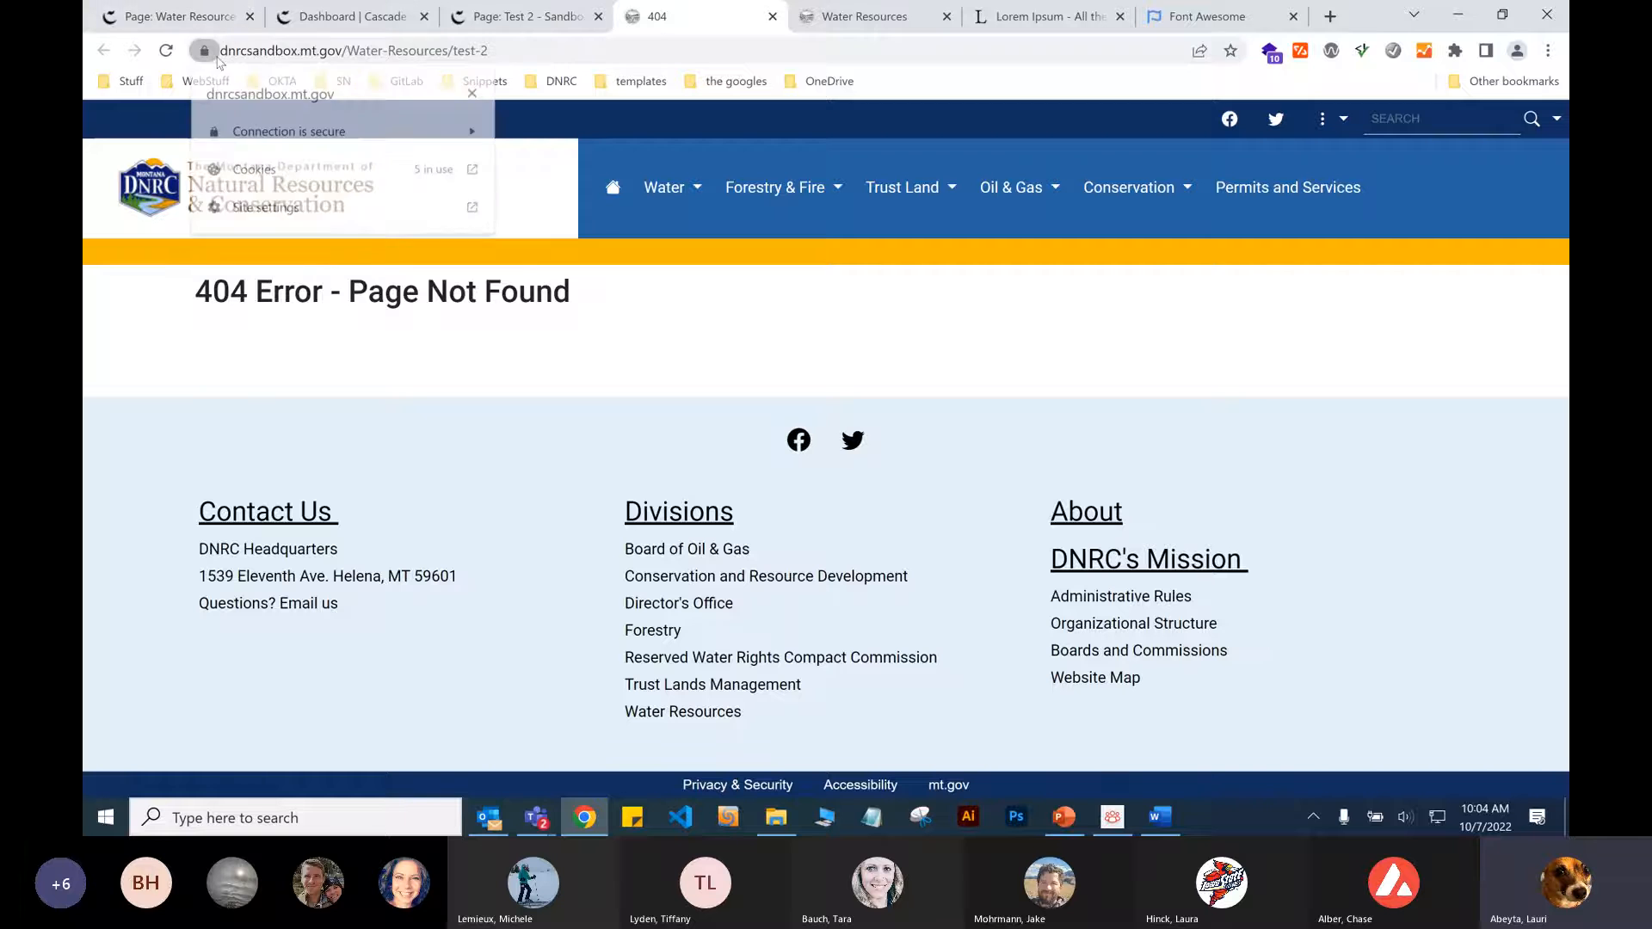
{"action": "left_click", "coordinate": [222, 54]}
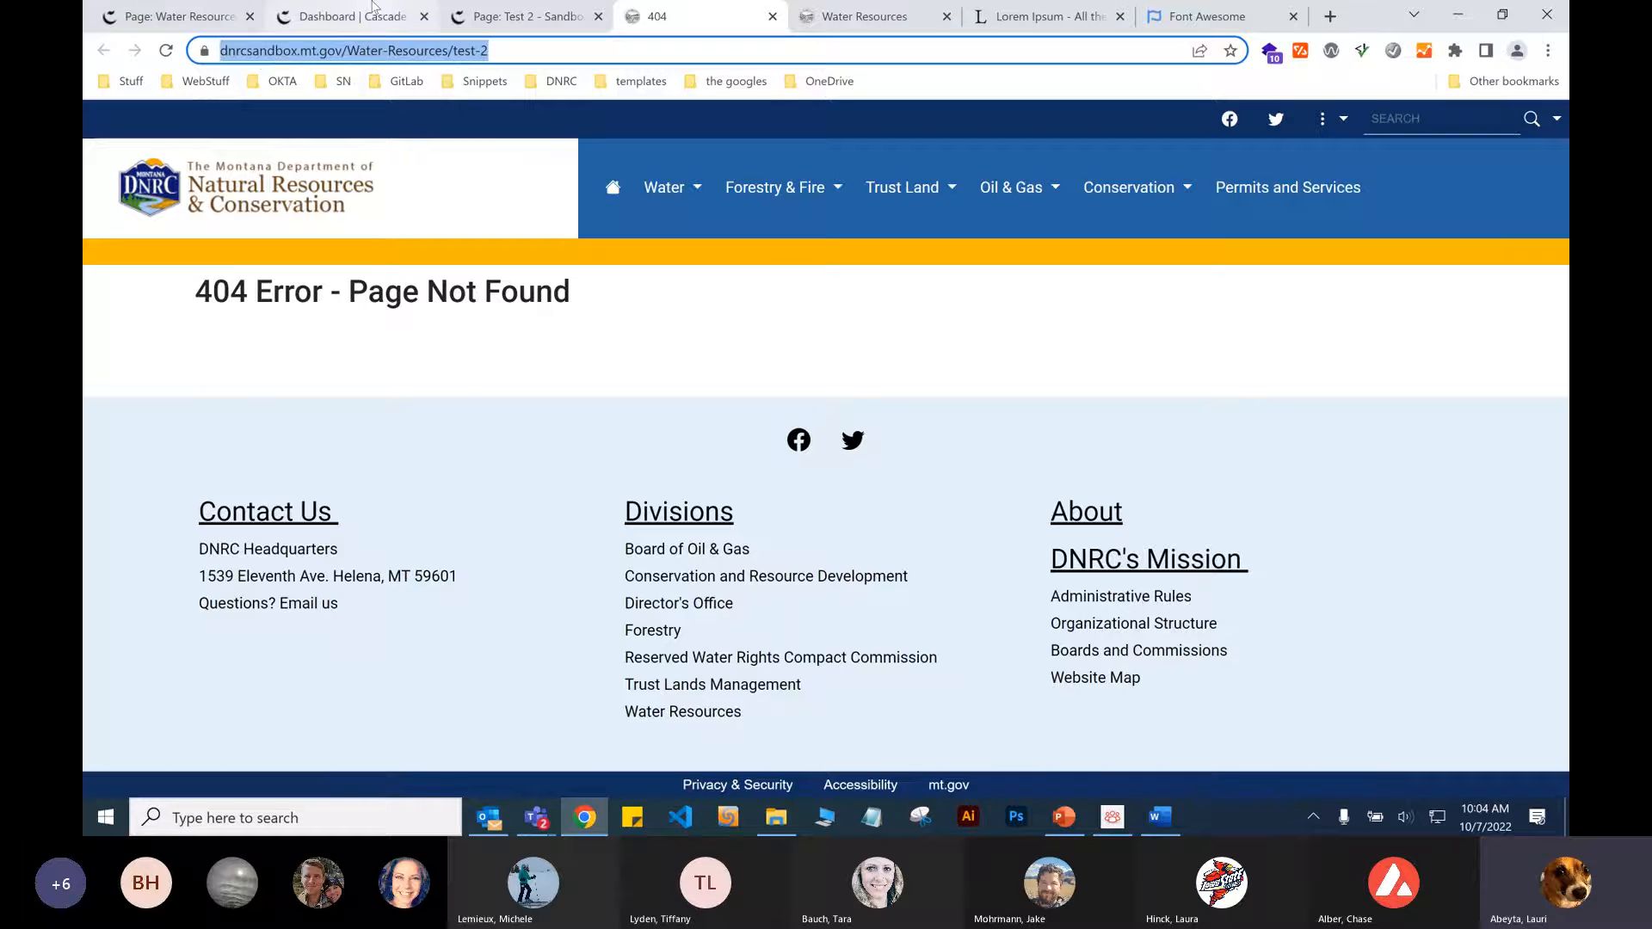
{"action": "key", "text": "Home"}
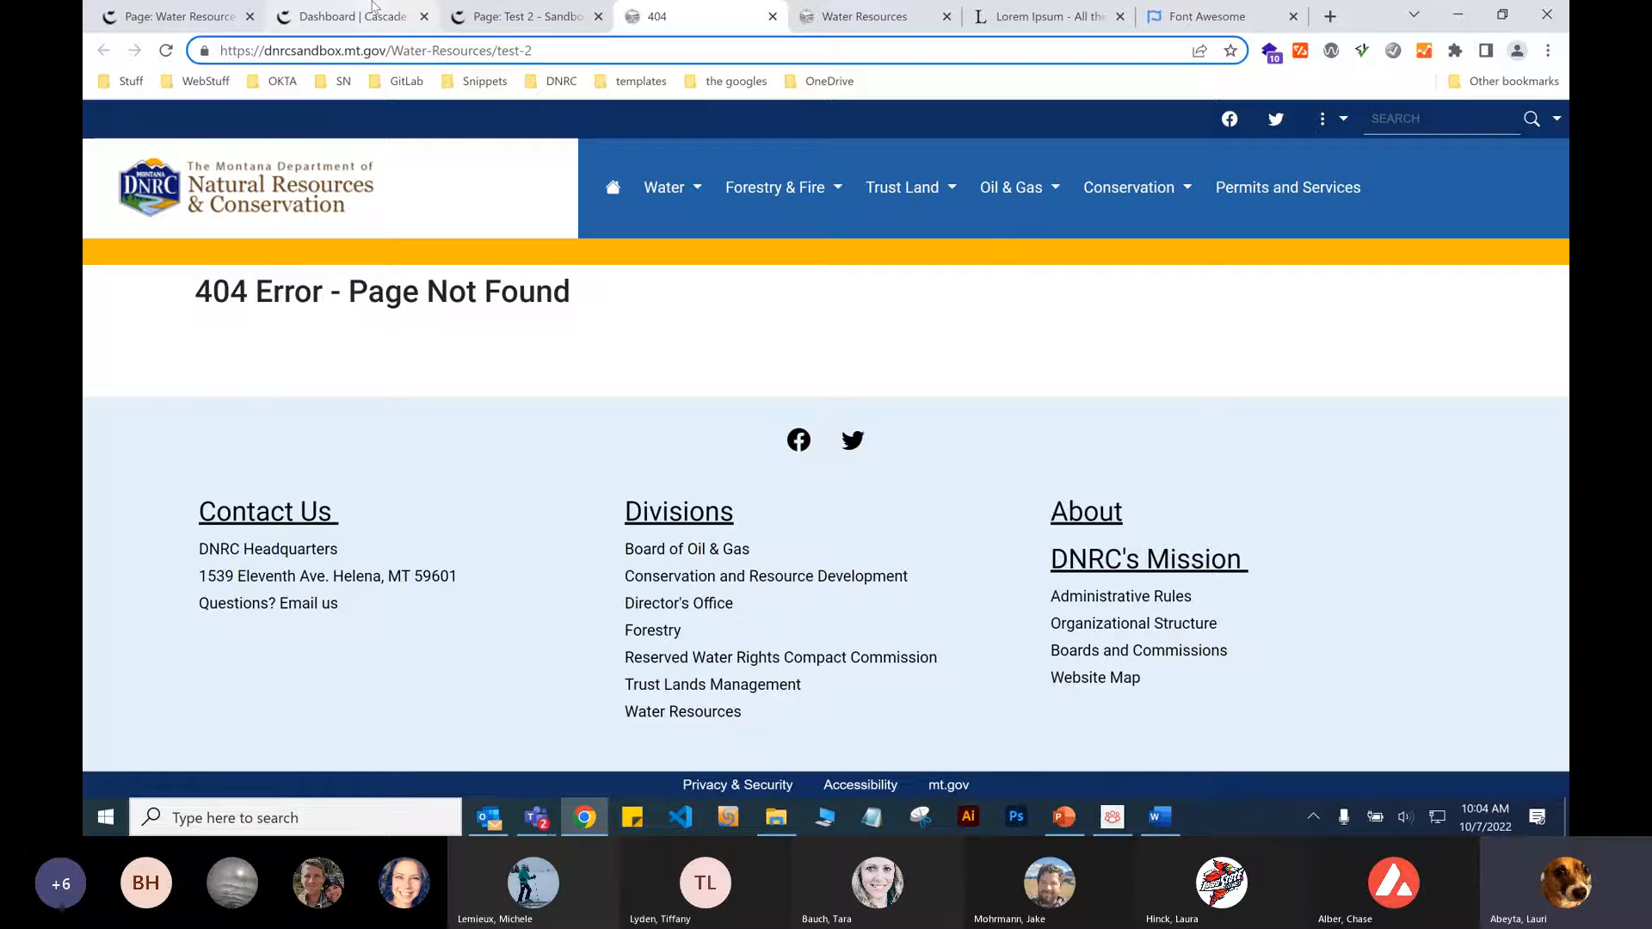
{"action": "type", "text": "test"}
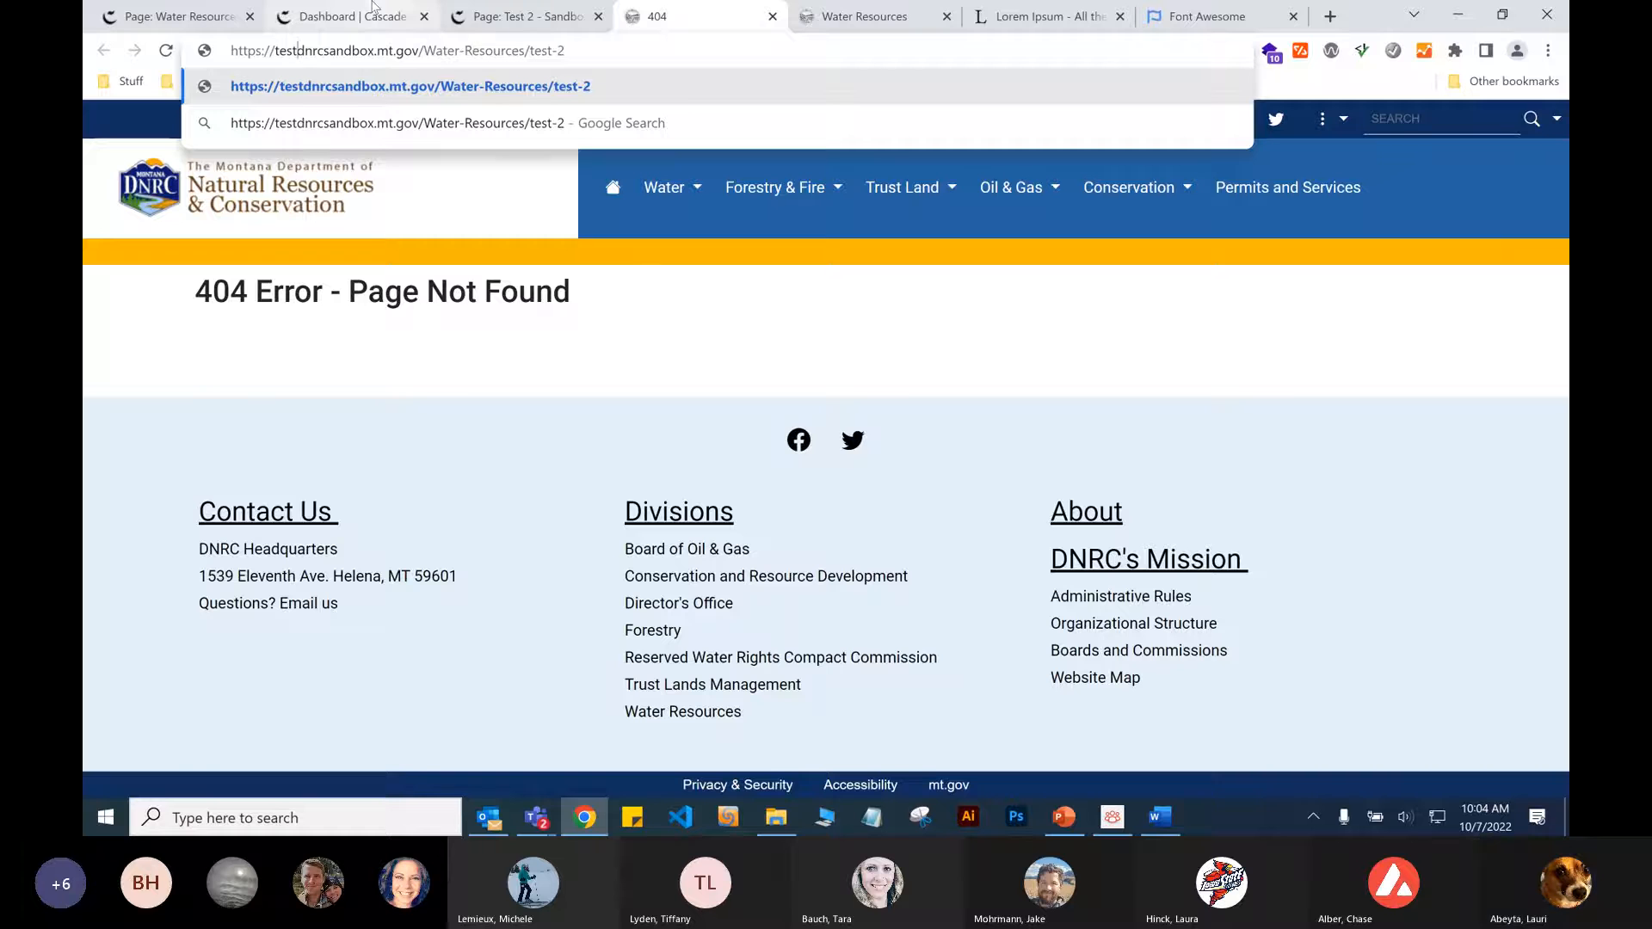
{"action": "type", "text": "-"}
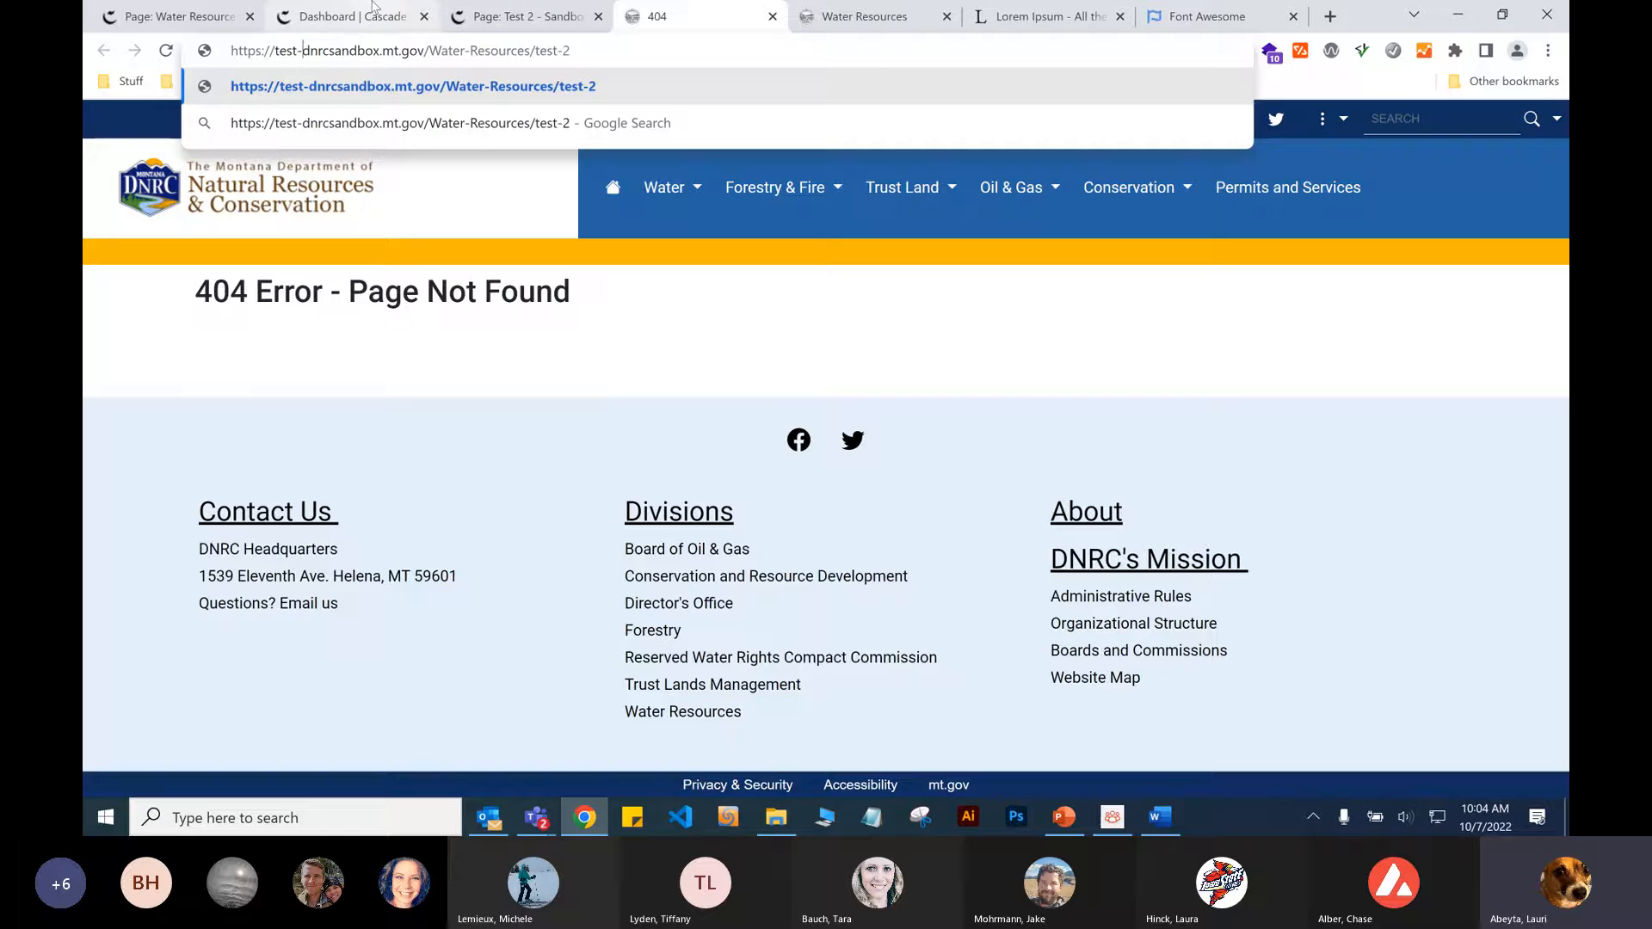
{"action": "key", "text": "Return"}
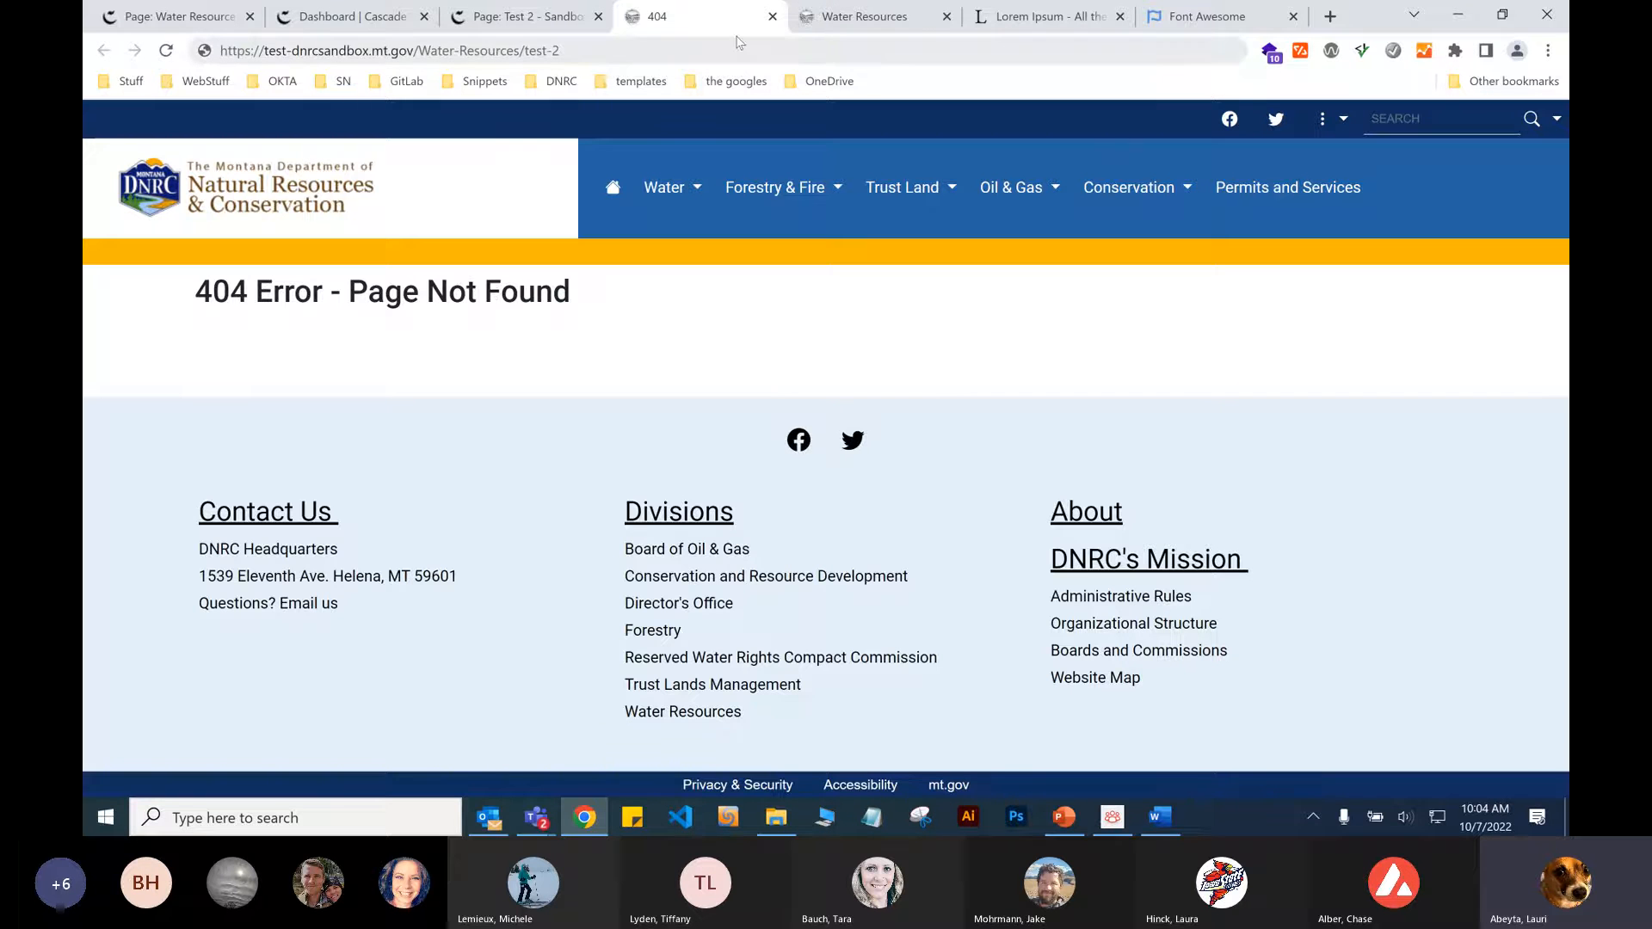
{"action": "left_click", "coordinate": [886, 50]}
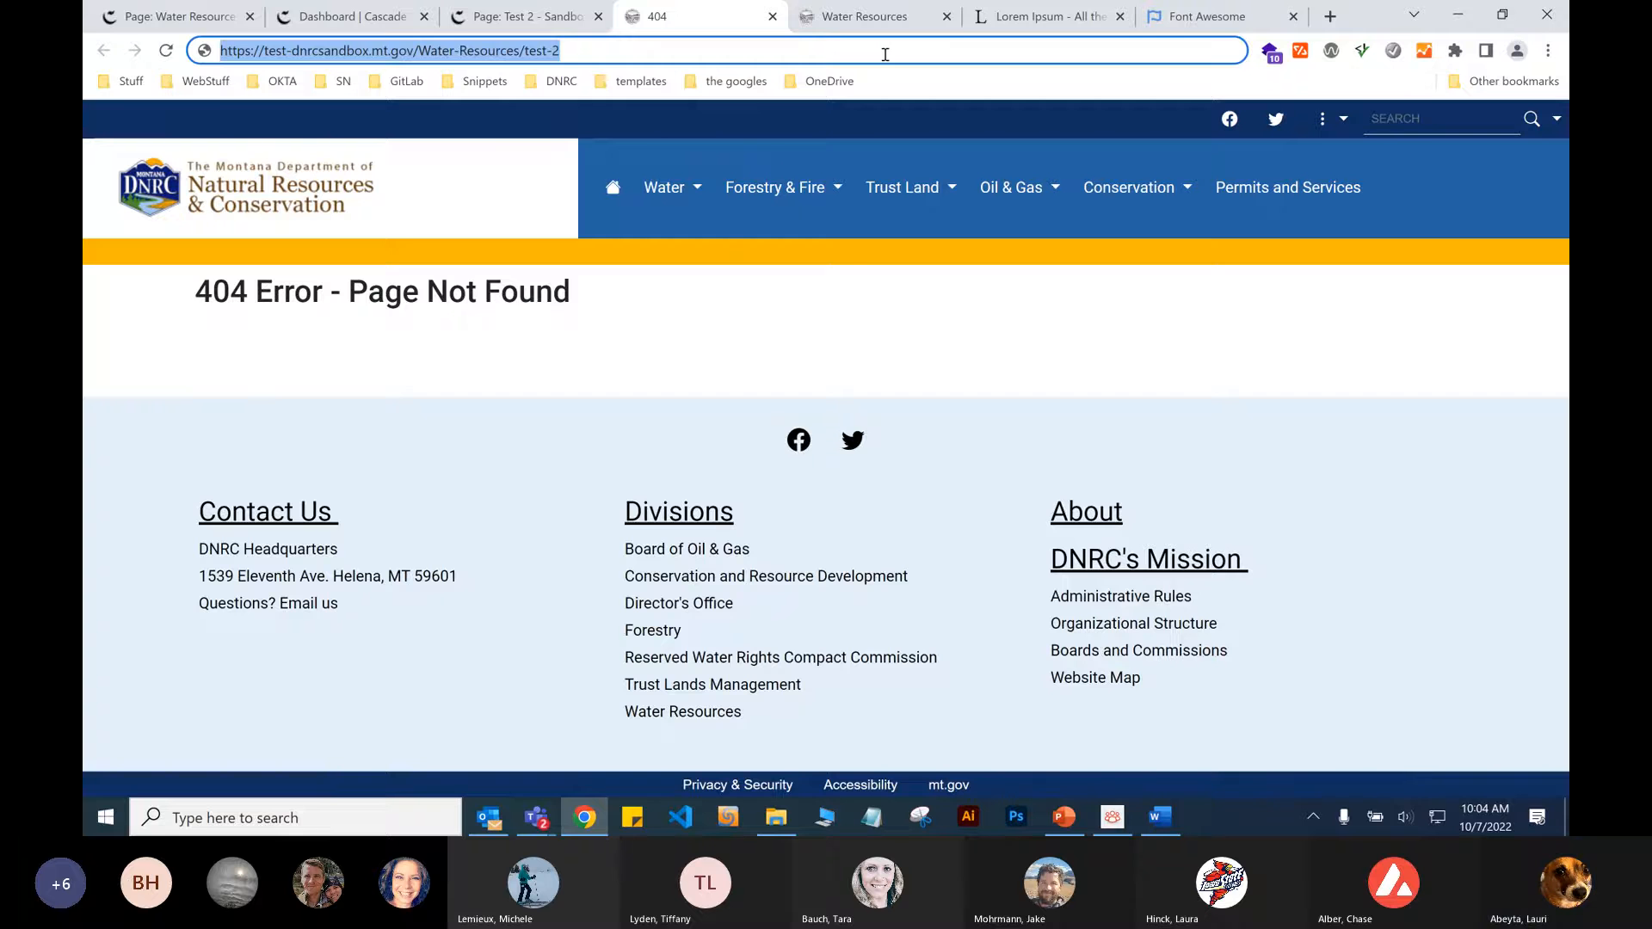
{"action": "key", "text": "Return"}
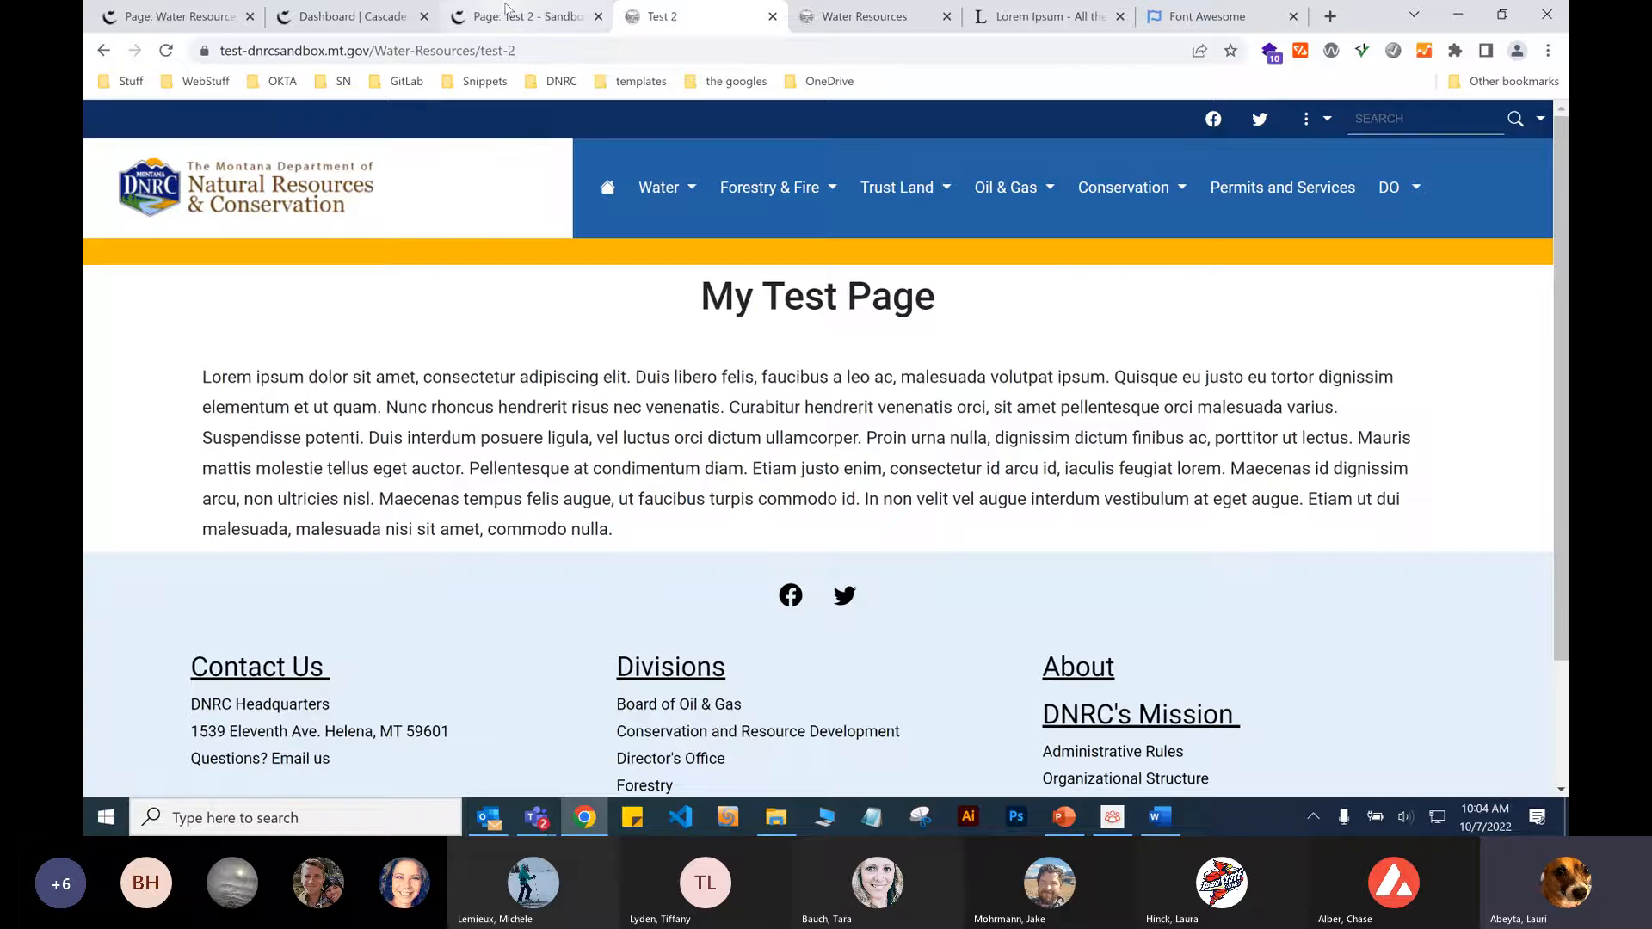
Return to the Test 2 page in the CMS, cancel its publish dialog and look over the page preview.
{"action": "left_click", "coordinate": [525, 16]}
{"action": "left_click", "coordinate": [1220, 200]}
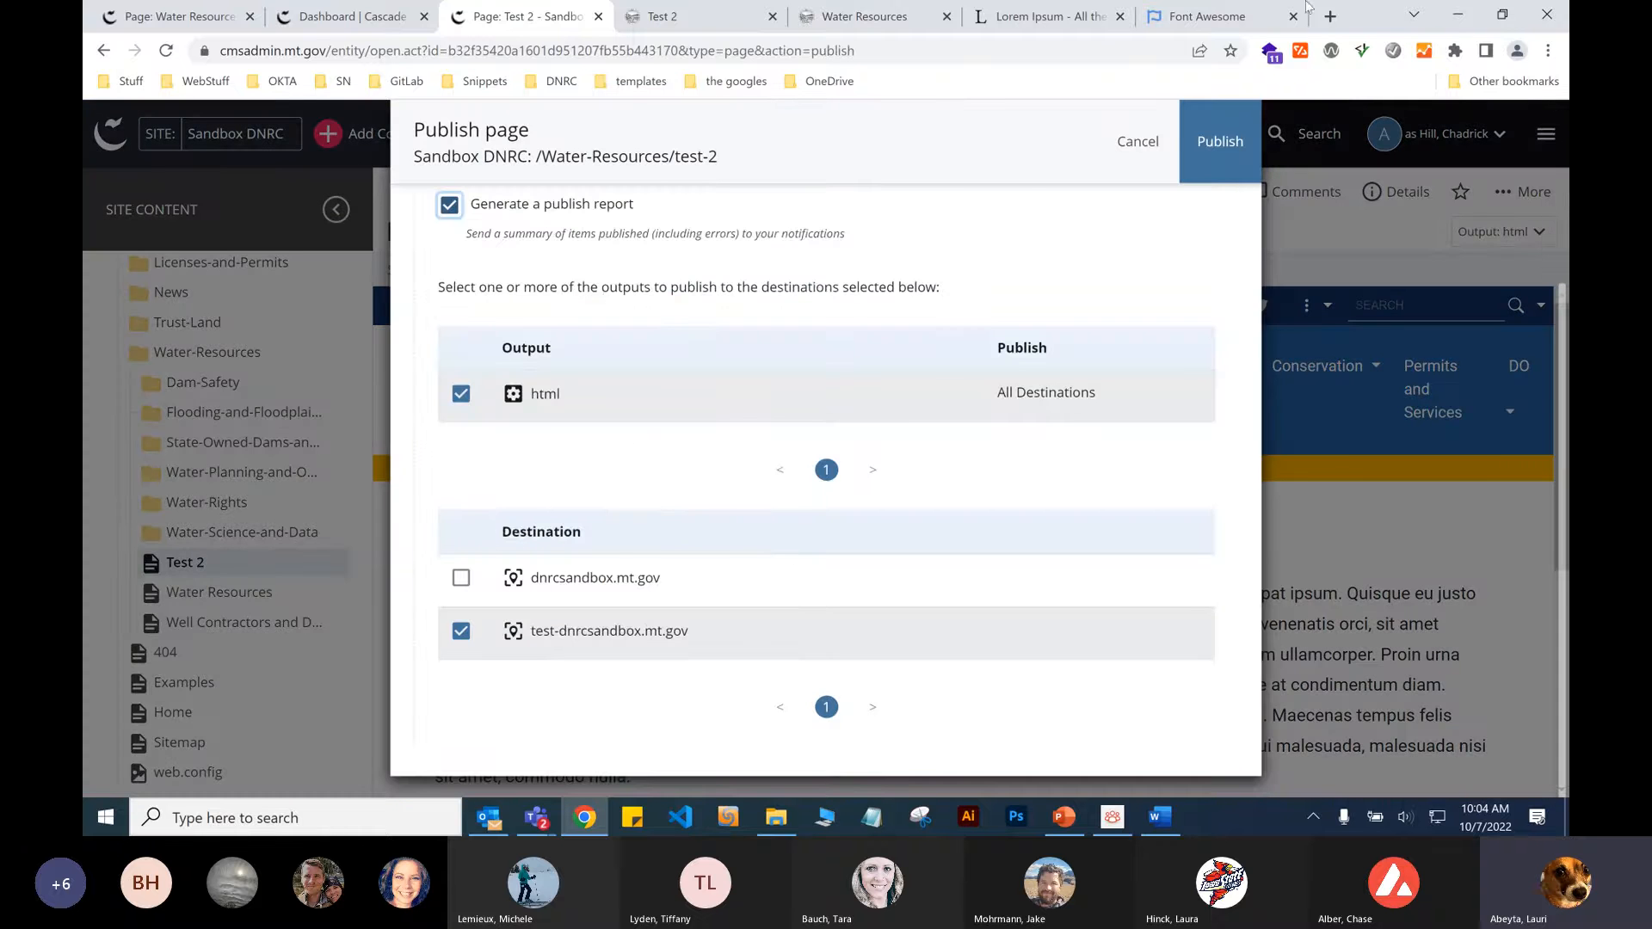
{"action": "left_click", "coordinate": [1137, 141]}
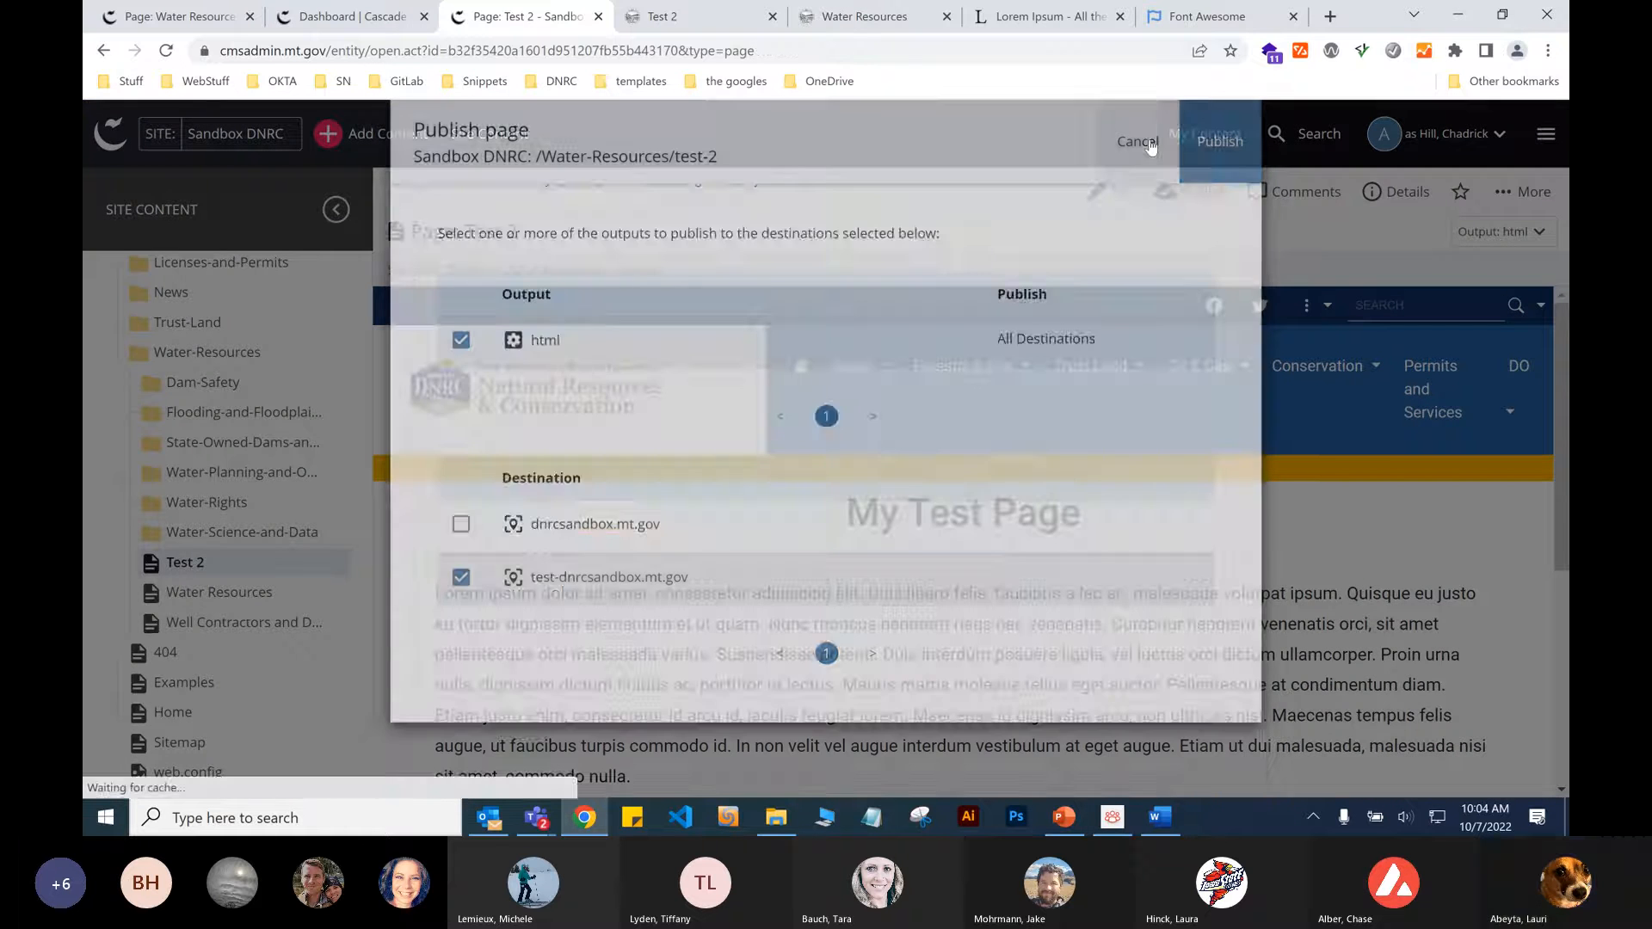
{"action": "scroll", "coordinate": [662, 605], "scroll_direction": "down", "scroll_amount": 3}
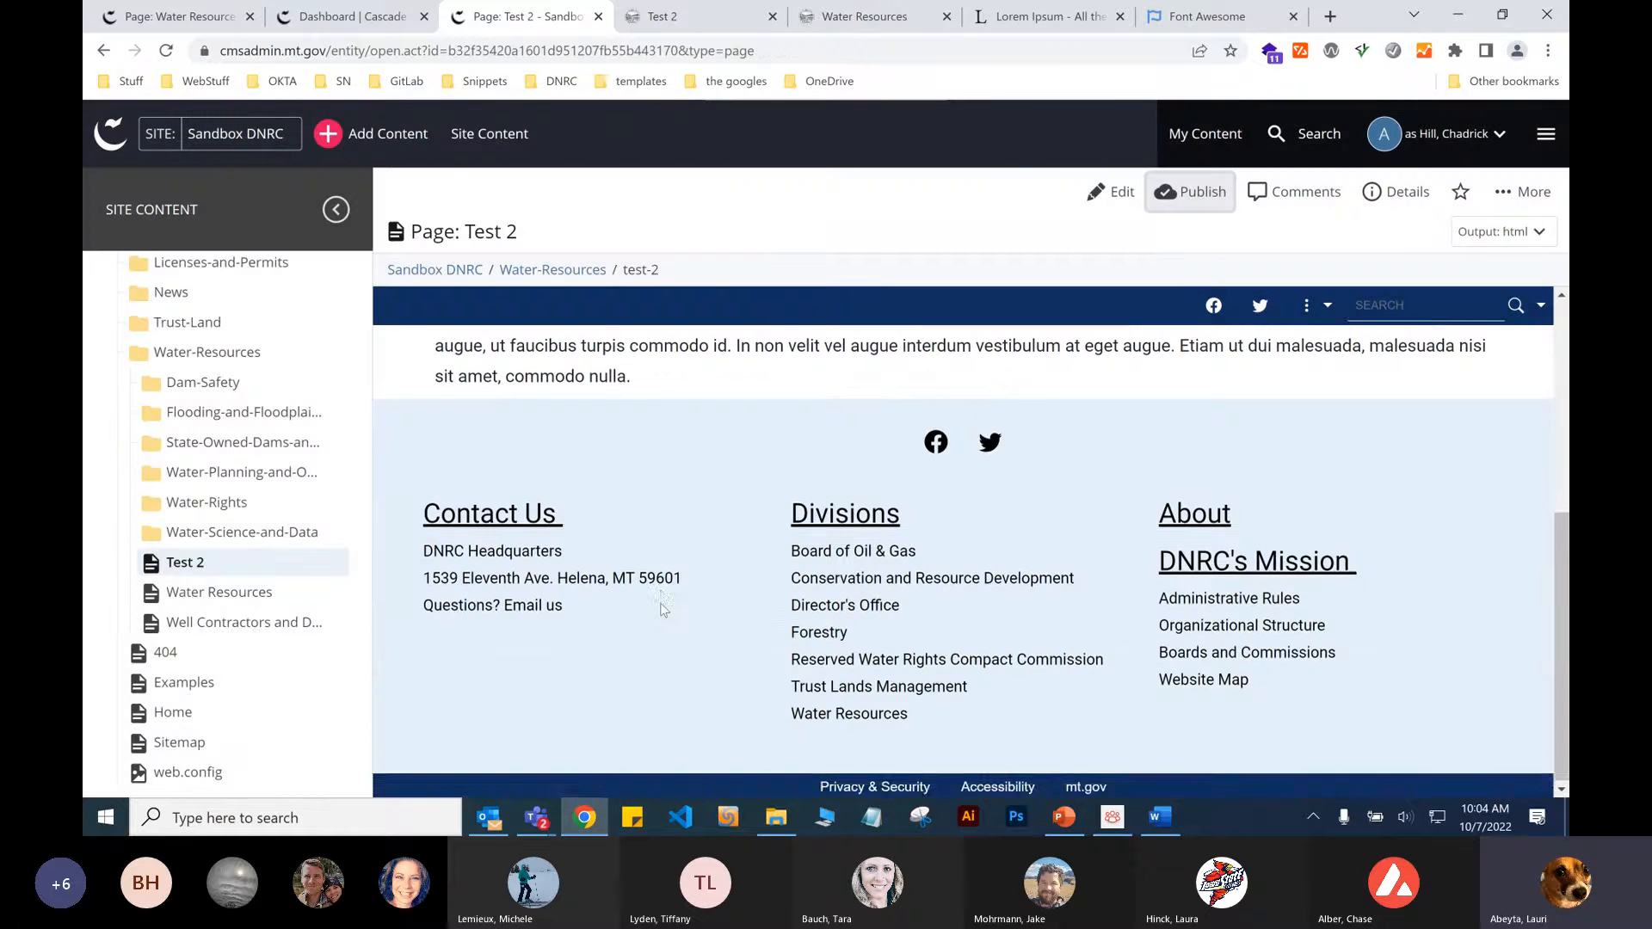
{"action": "scroll", "coordinate": [661, 610], "scroll_direction": "up", "scroll_amount": 4}
{"action": "scroll", "coordinate": [662, 610], "scroll_direction": "down", "scroll_amount": 1}
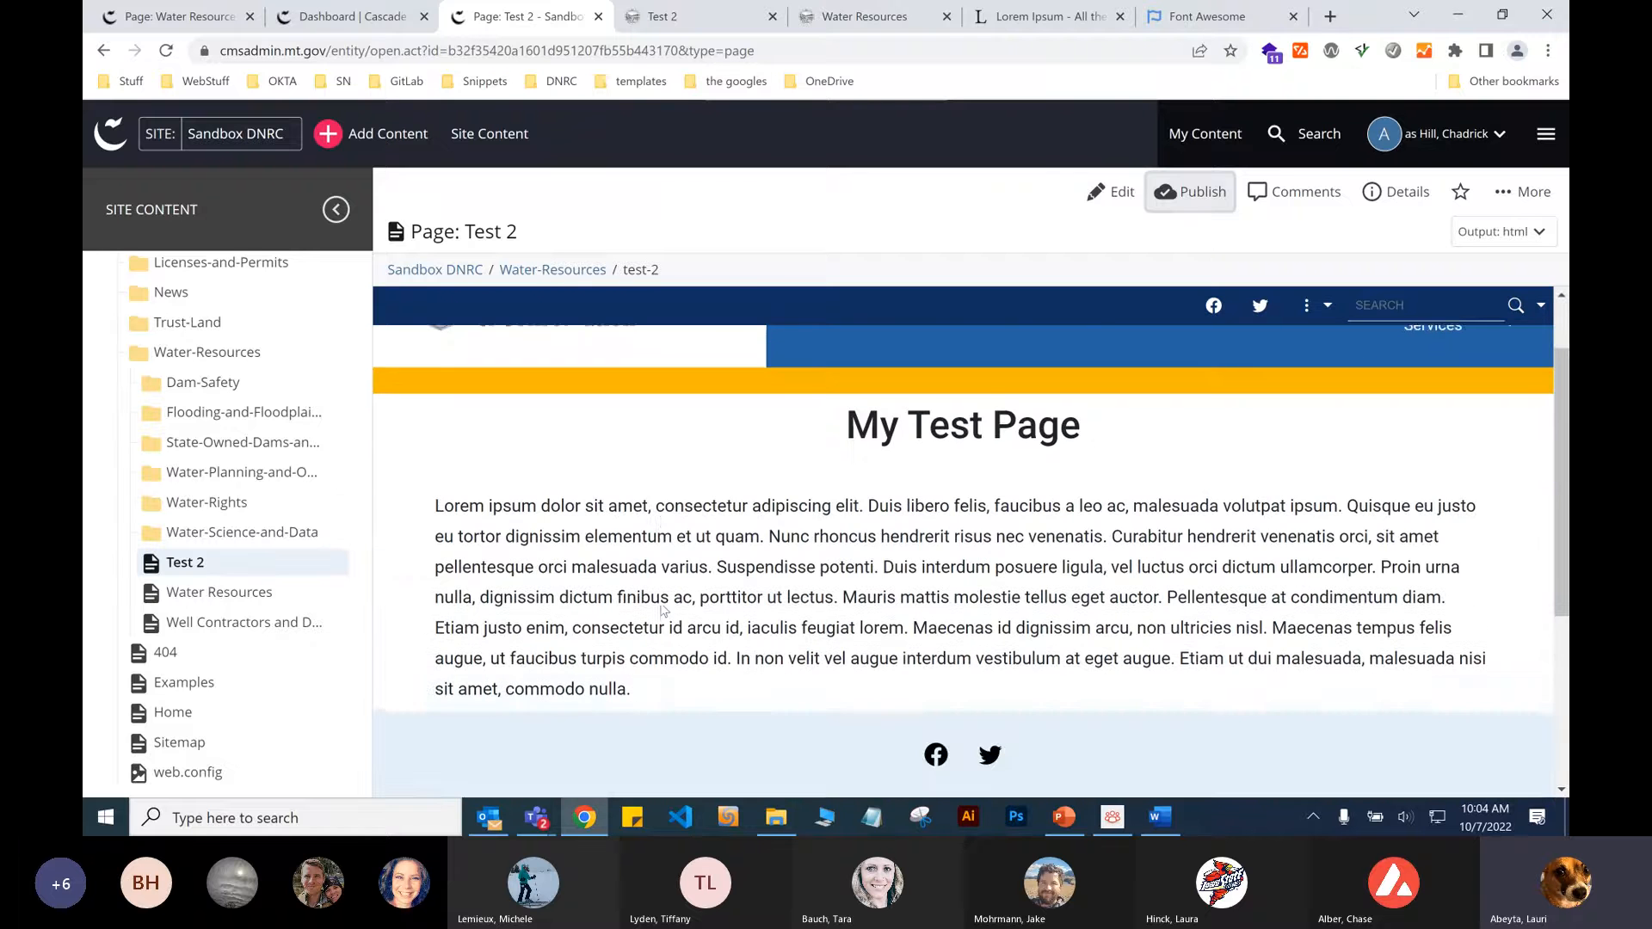
{"action": "scroll", "coordinate": [664, 610], "scroll_direction": "up", "scroll_amount": 1}
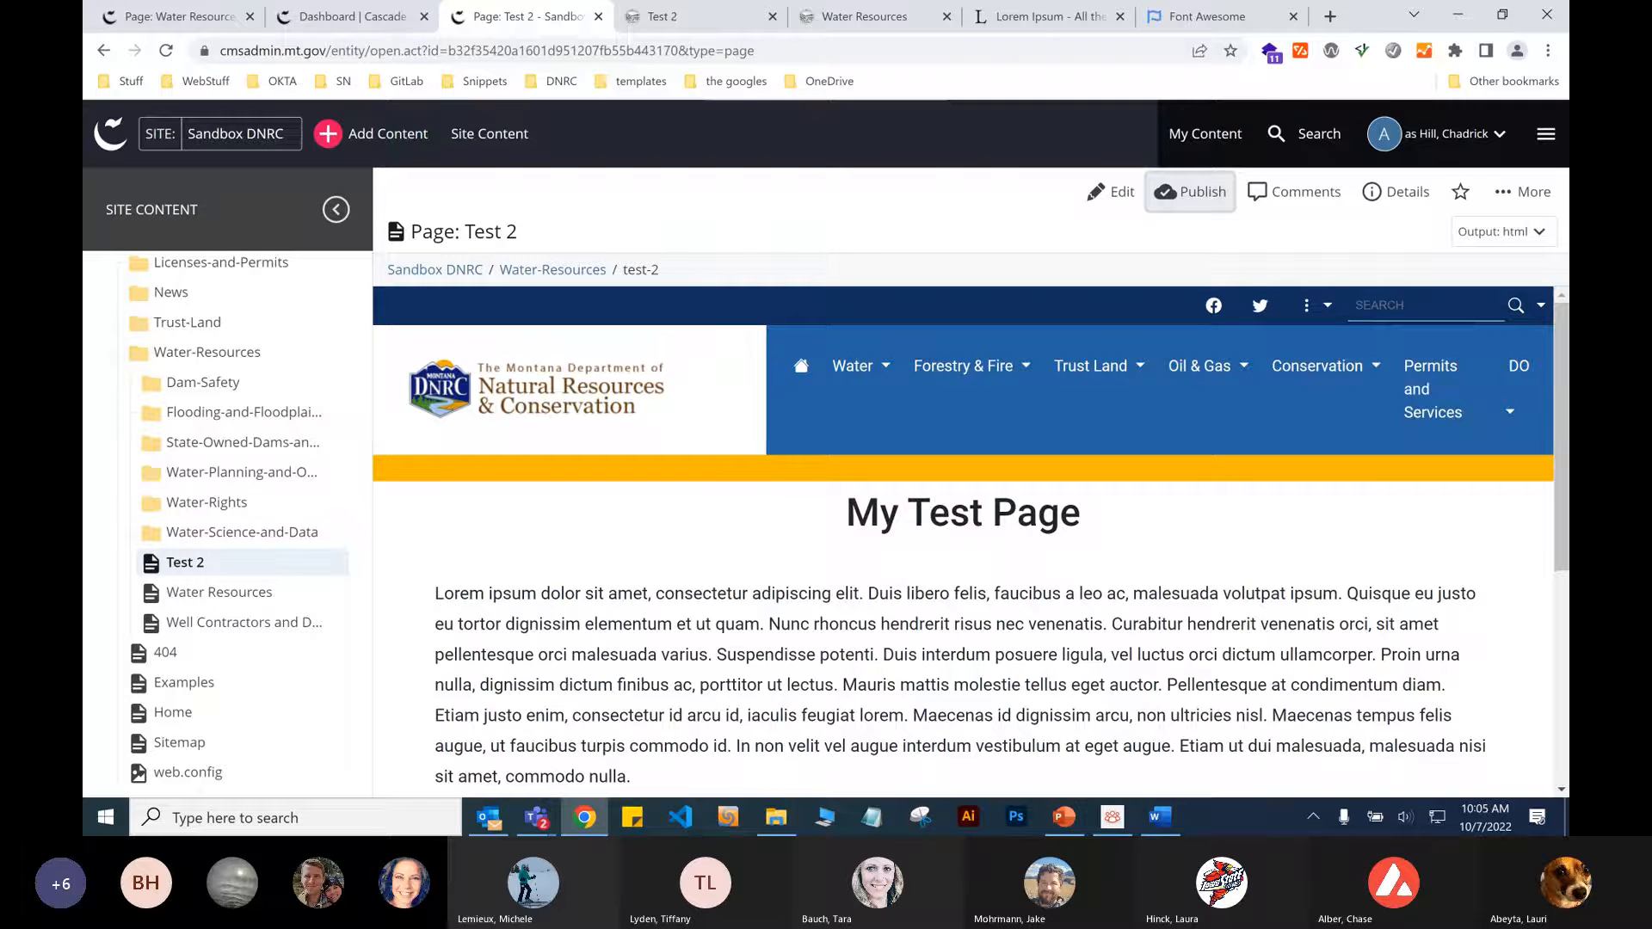
{"action": "key", "text": "alt+Tab"}
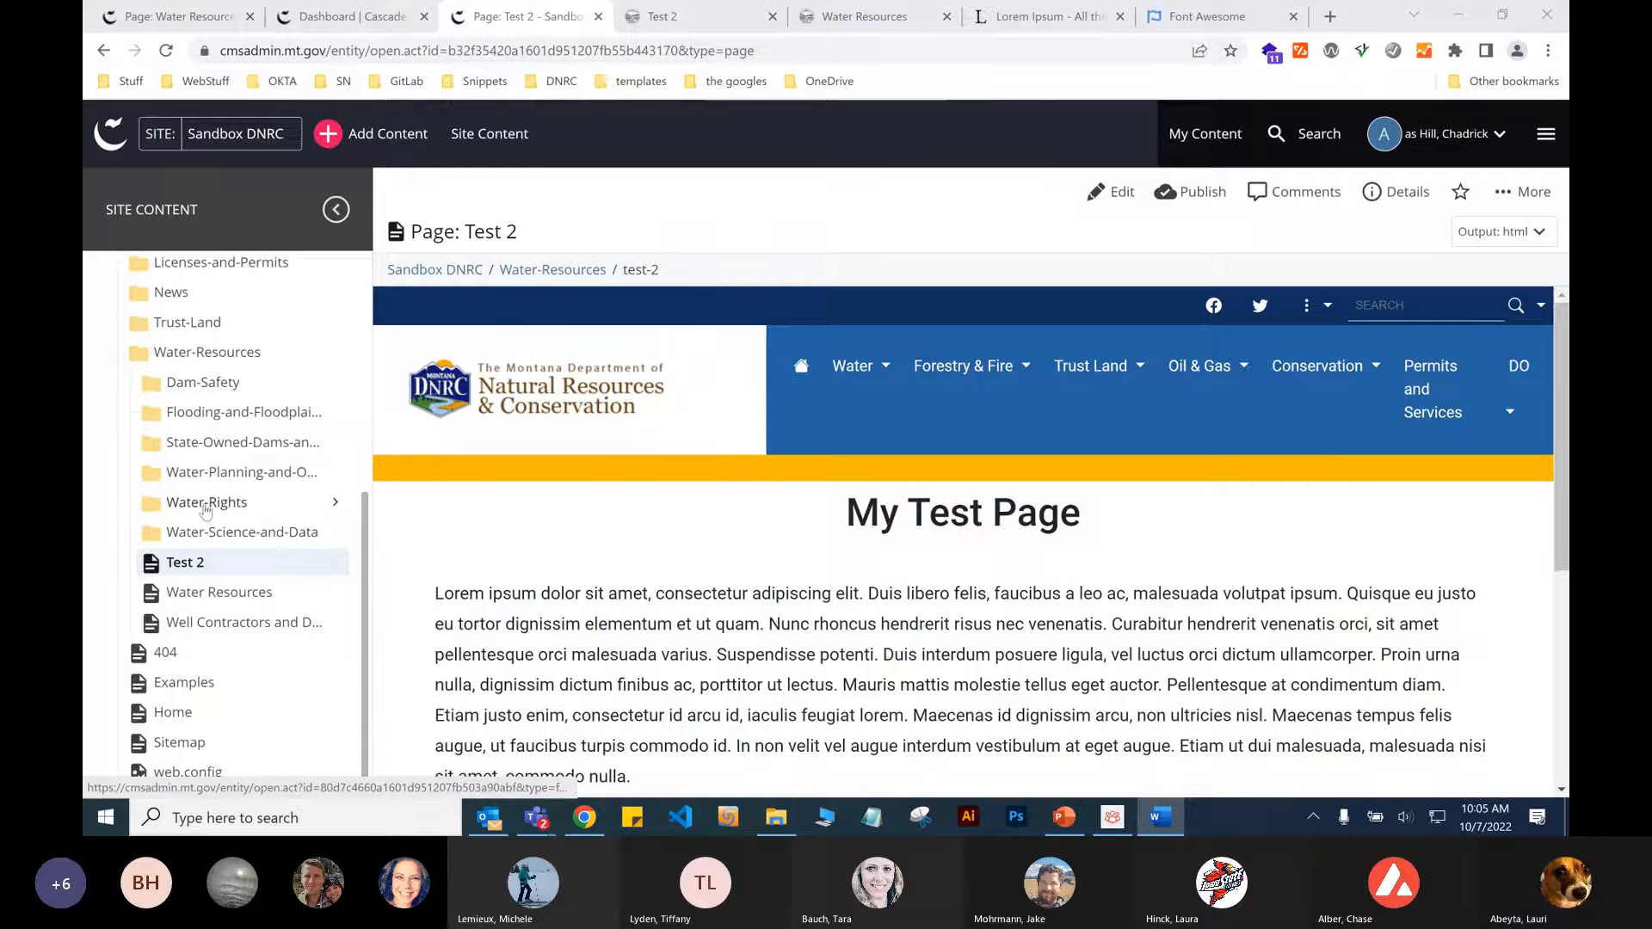
Open the Build a New Dam page from the Dam-Safety folder and look through its content.
{"action": "left_click", "coordinate": [220, 385]}
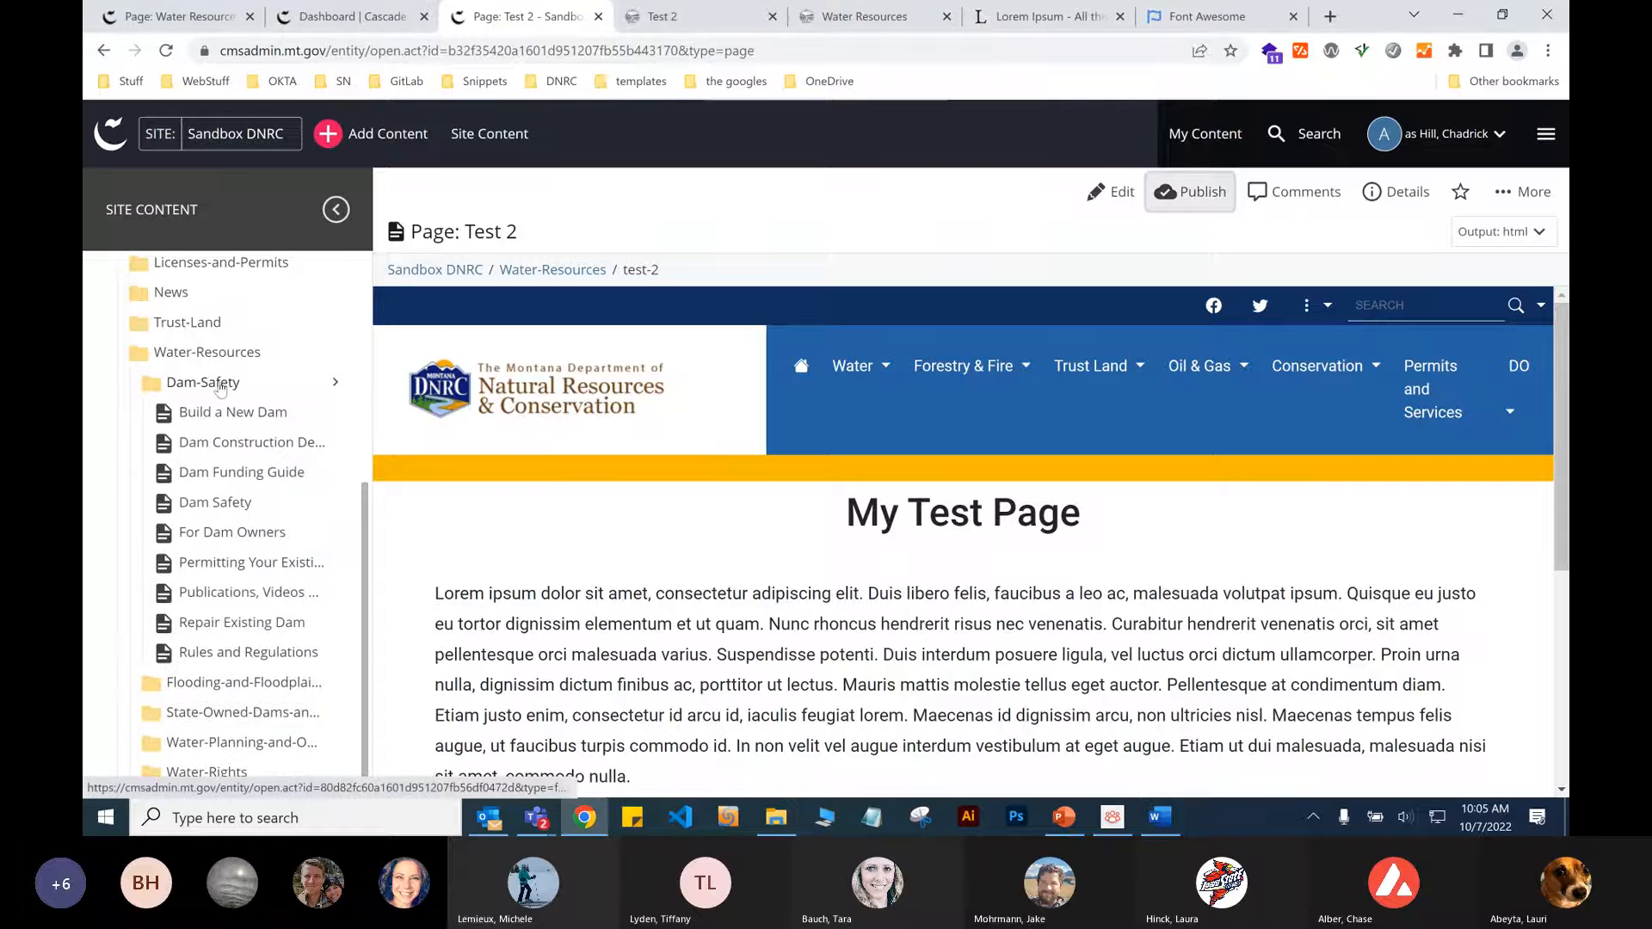
{"action": "left_click", "coordinate": [224, 418]}
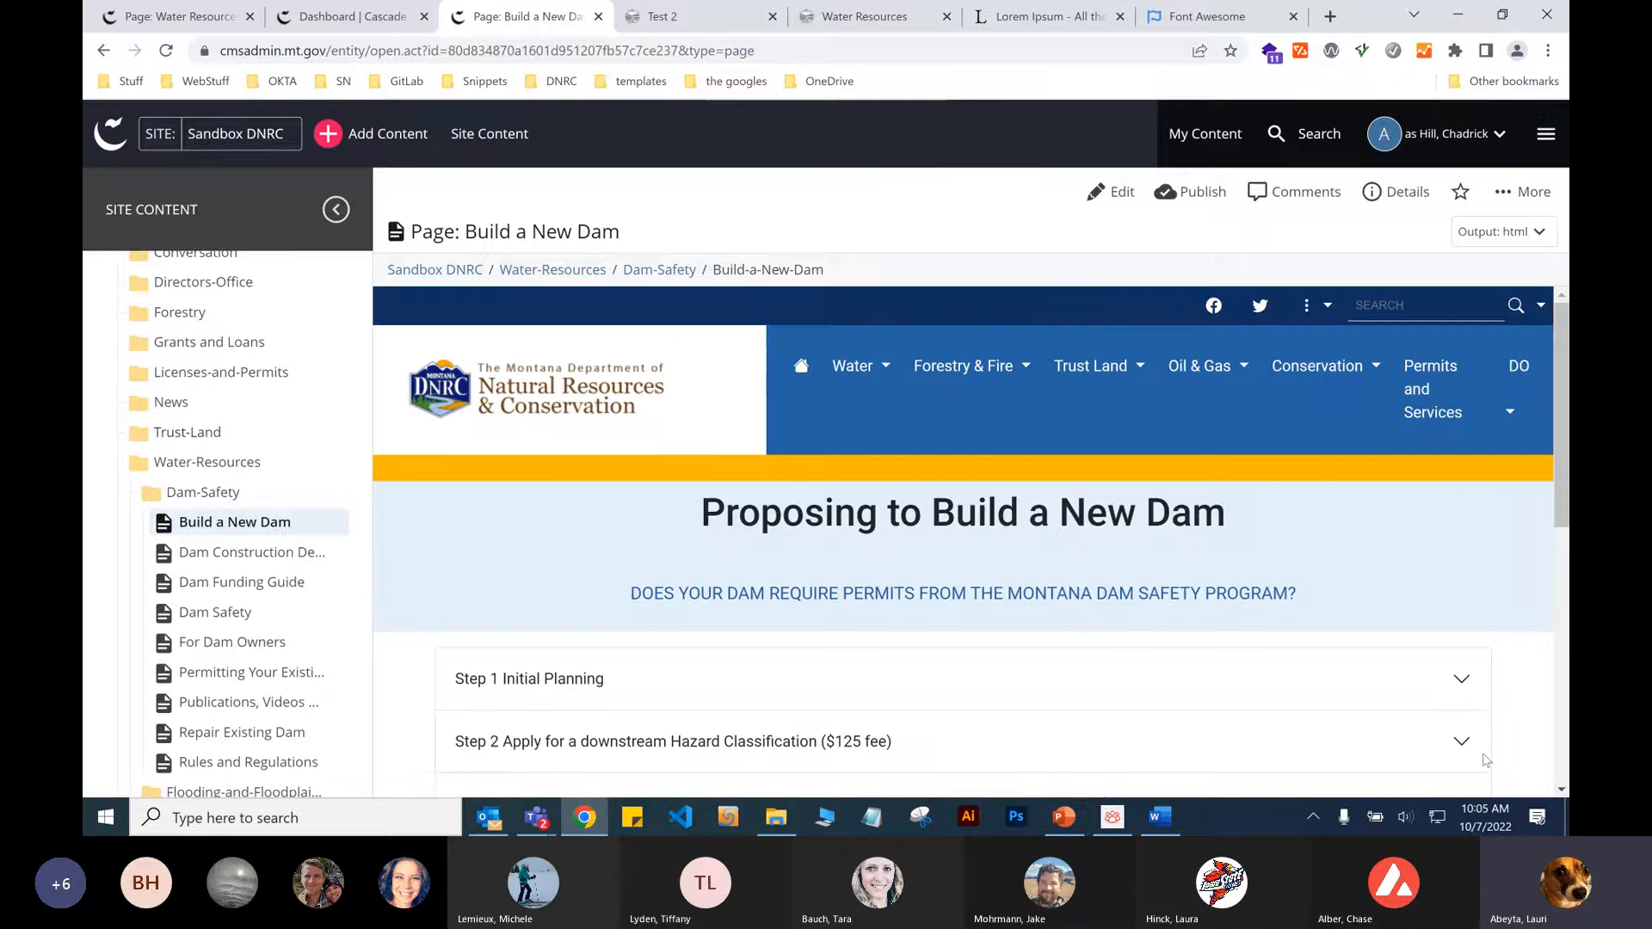
{"action": "scroll", "coordinate": [1415, 674], "scroll_direction": "down", "scroll_amount": 3}
{"action": "scroll", "coordinate": [1415, 674], "scroll_direction": "up", "scroll_amount": 1}
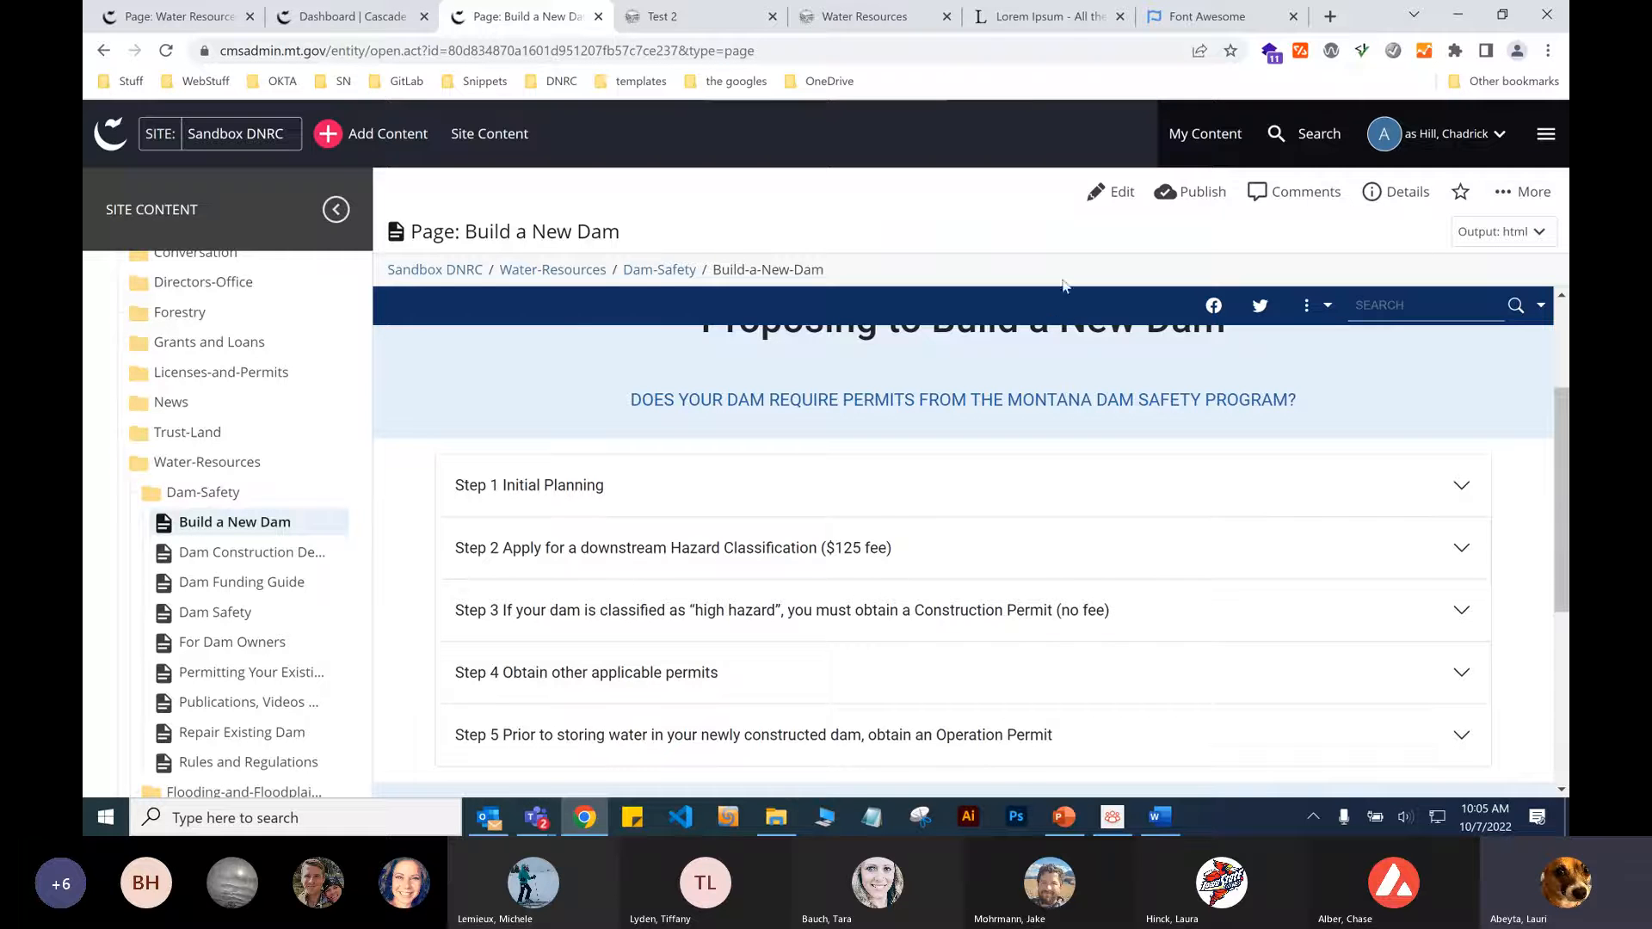
Show the version history of the Build a New Dam page and view its v1 version from Sep 27.
{"action": "left_click", "coordinate": [1508, 205]}
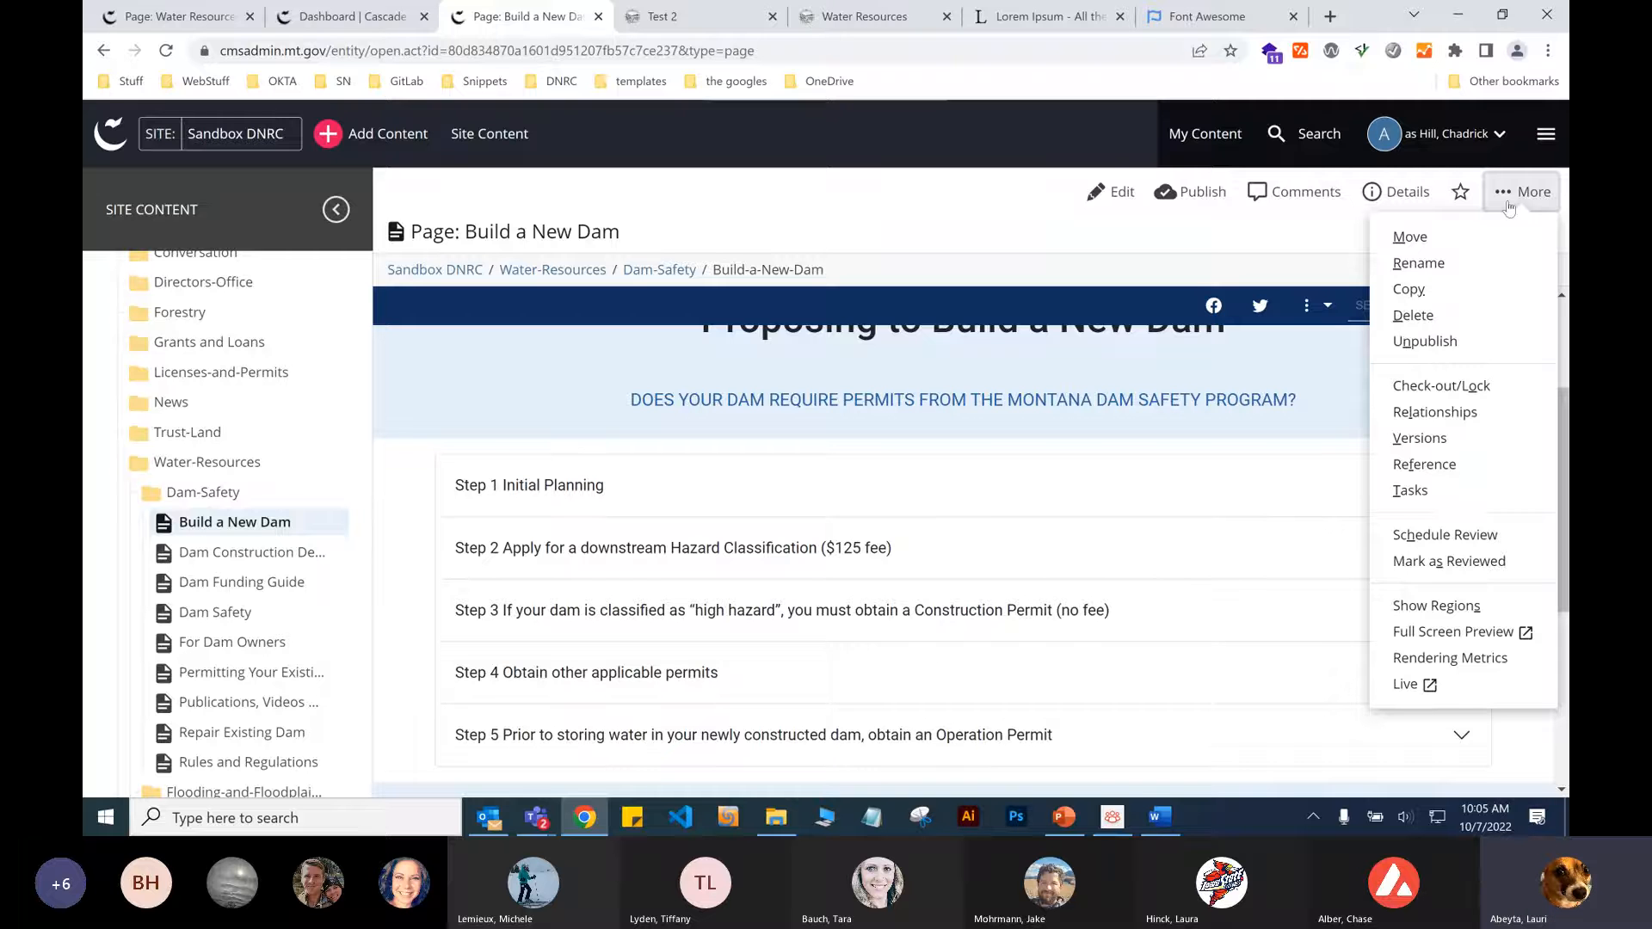
{"action": "left_click", "coordinate": [1435, 440]}
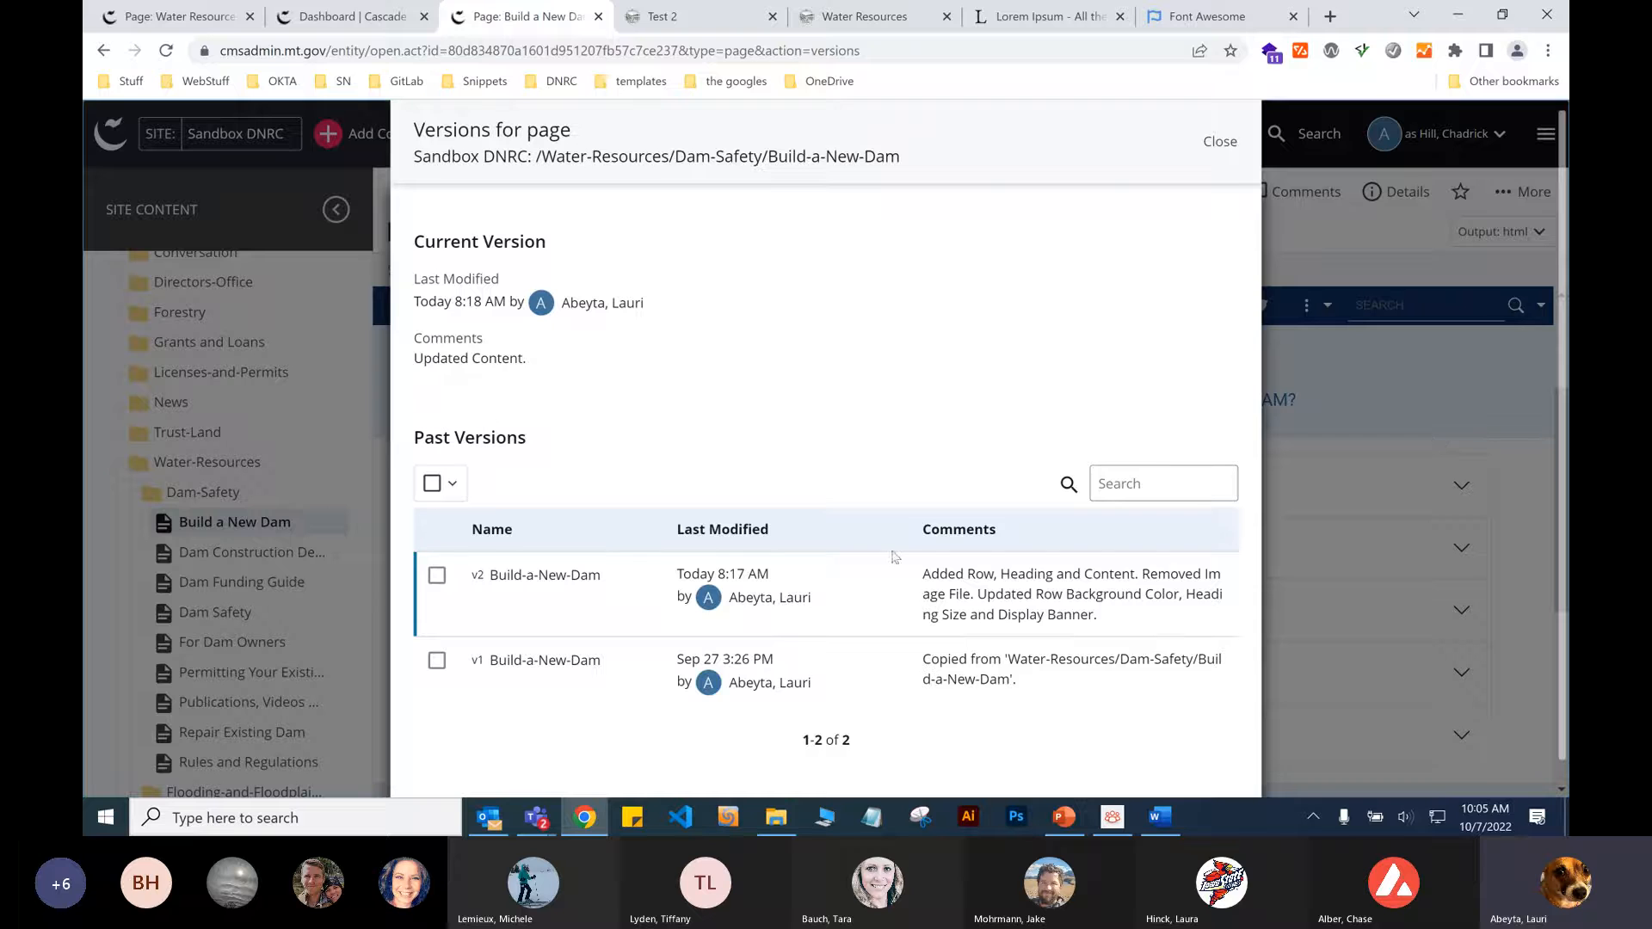
{"action": "scroll", "coordinate": [895, 558], "scroll_direction": "down", "scroll_amount": 1}
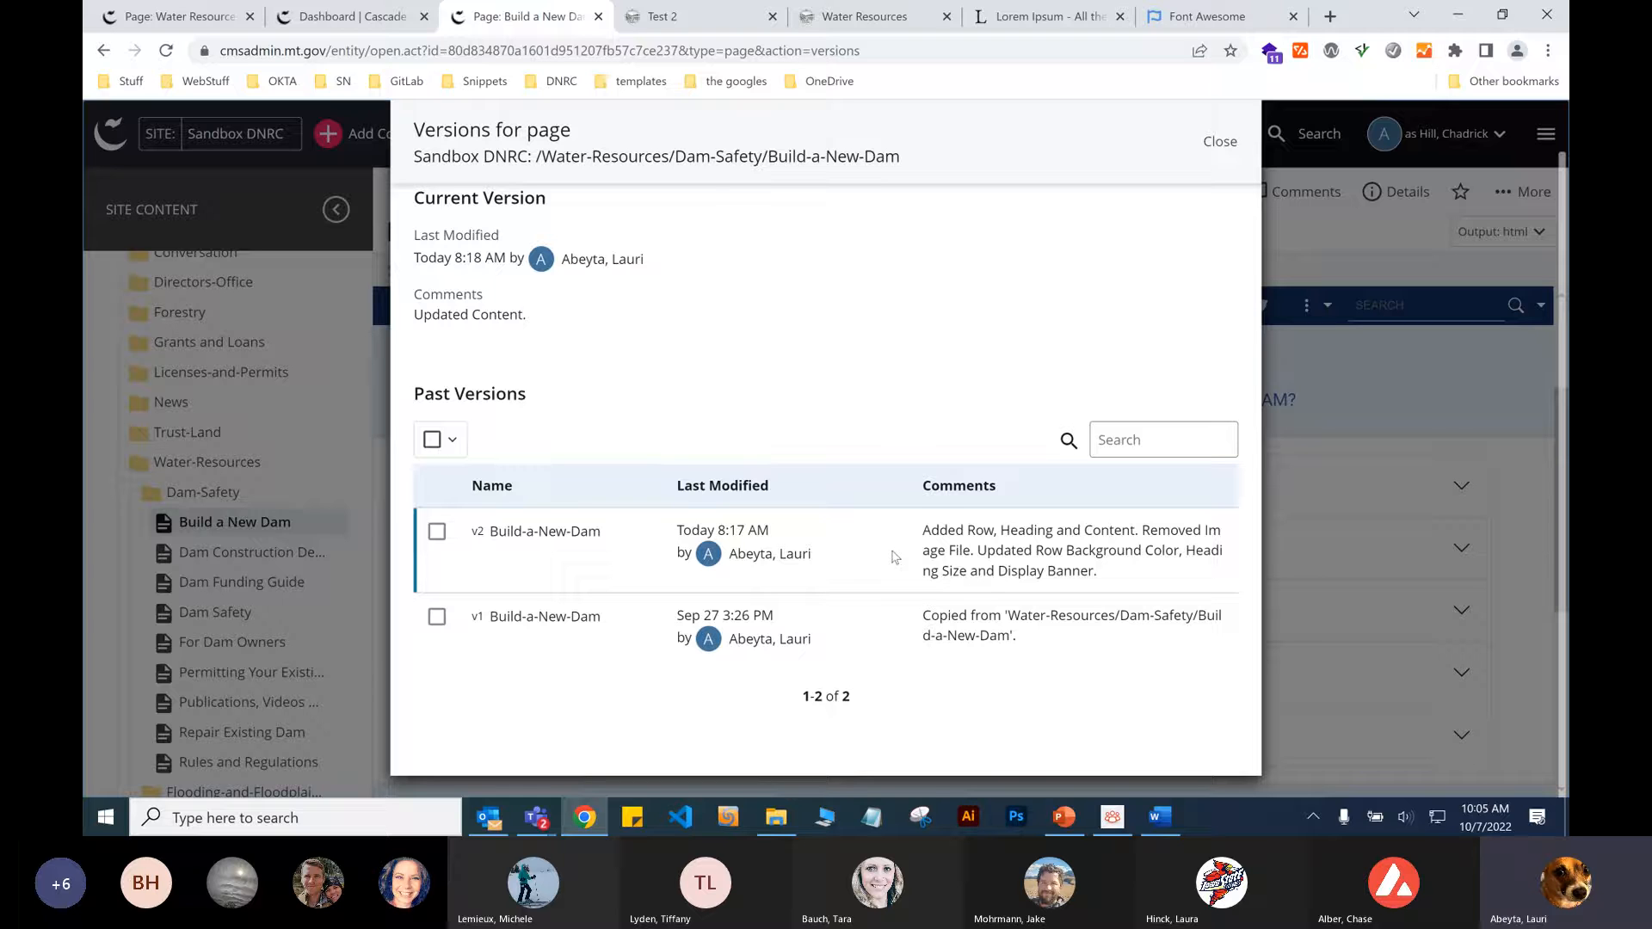
{"action": "left_click", "coordinate": [511, 619]}
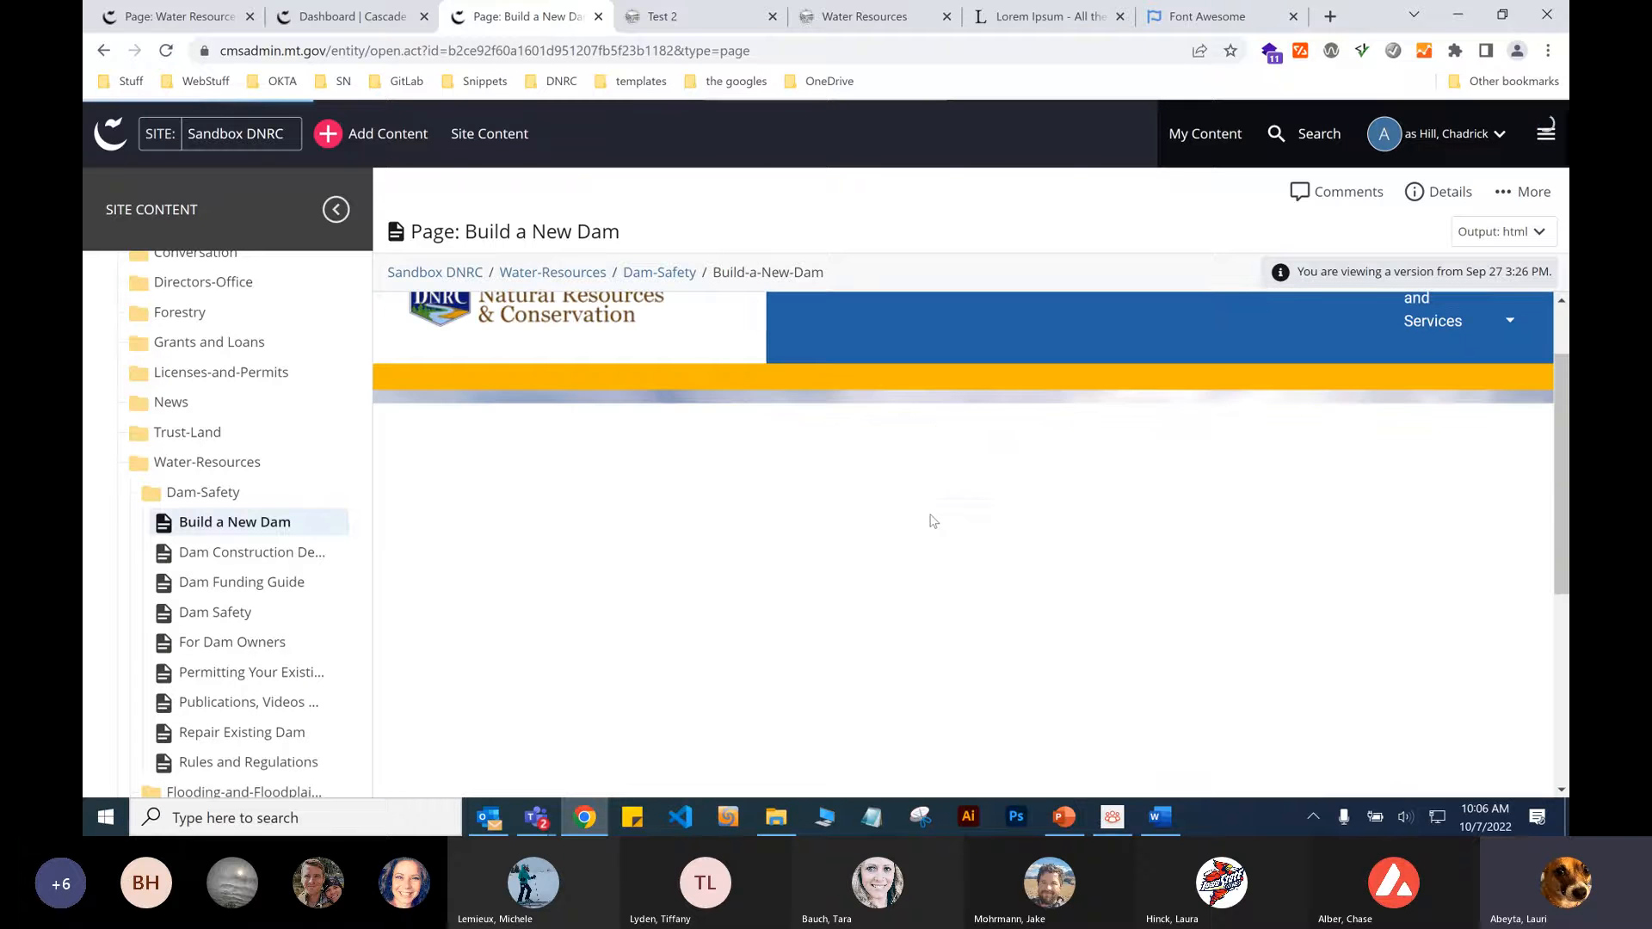
{"action": "scroll", "coordinate": [931, 520], "scroll_direction": "down", "scroll_amount": 3}
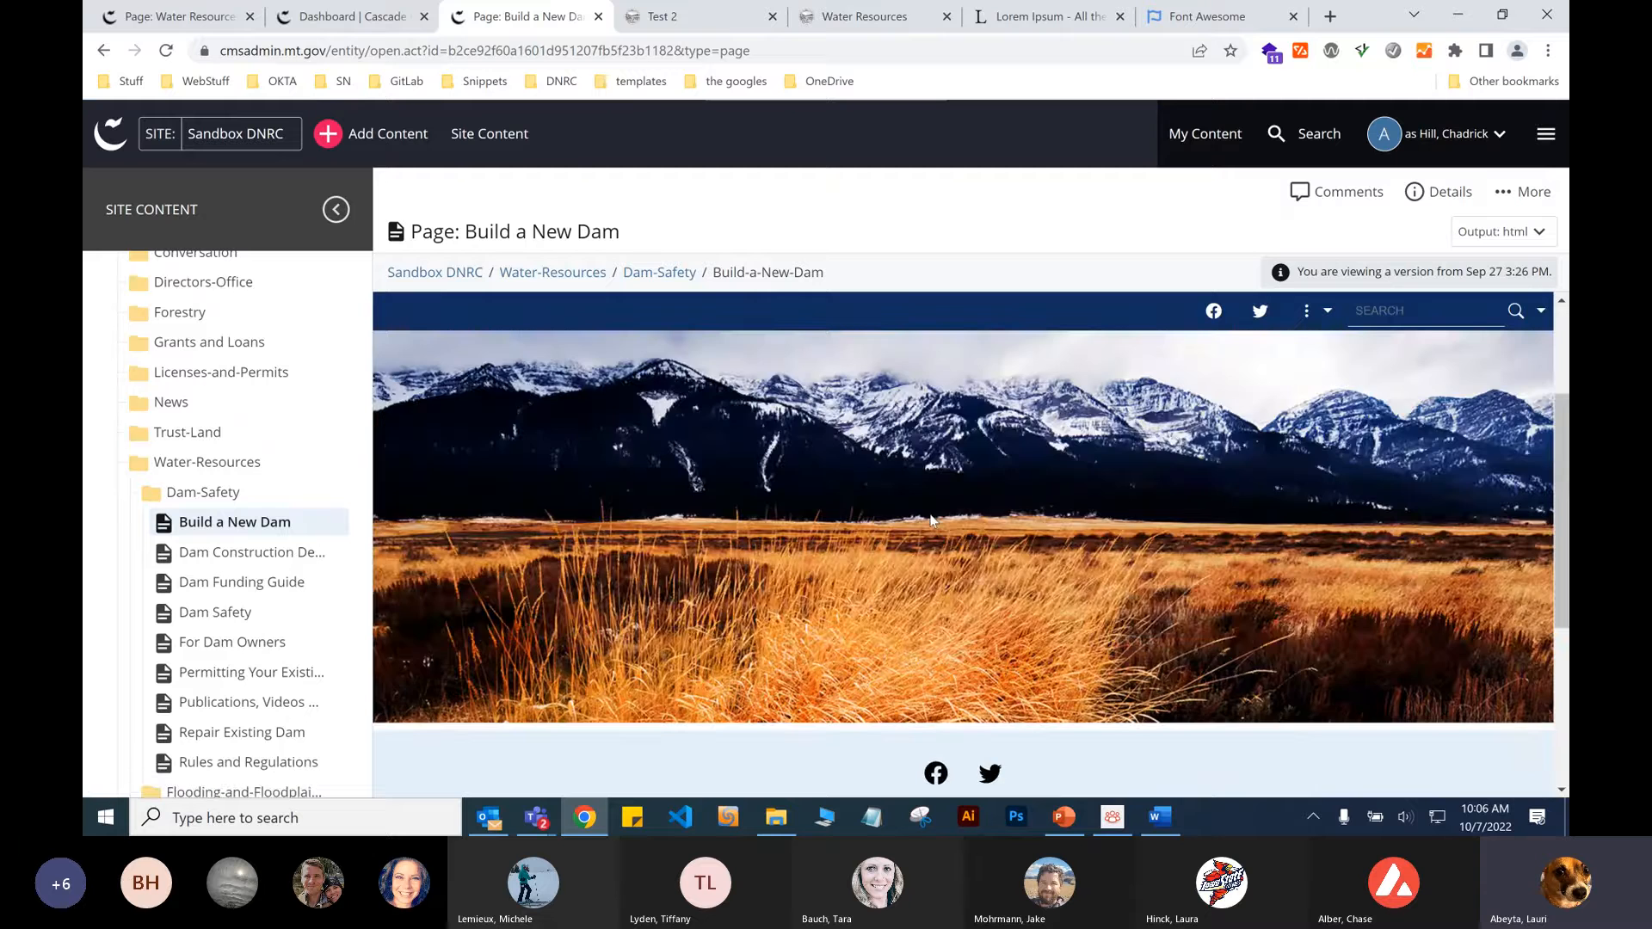
{"action": "scroll", "coordinate": [930, 519], "scroll_direction": "up", "scroll_amount": 3}
{"action": "scroll", "coordinate": [930, 519], "scroll_direction": "down", "scroll_amount": 5}
{"action": "scroll", "coordinate": [932, 520], "scroll_direction": "up", "scroll_amount": 6}
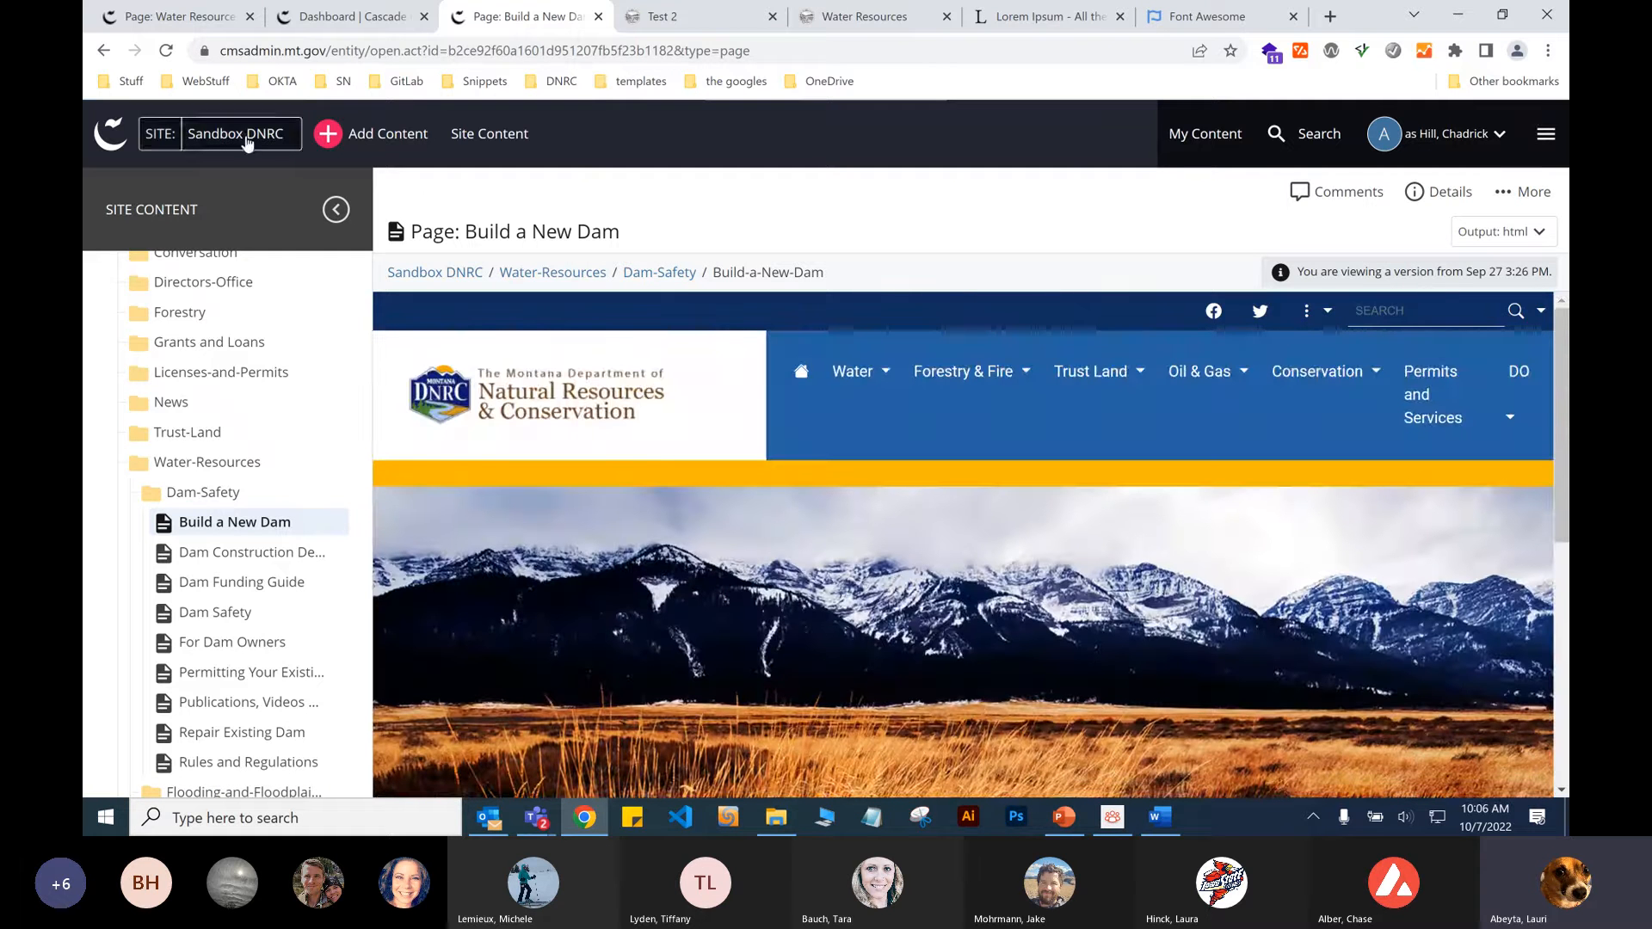
Compare v1 of the Build a New Dam page with the current version, examine the differences and return to the current page.
{"action": "left_click", "coordinate": [103, 50]}
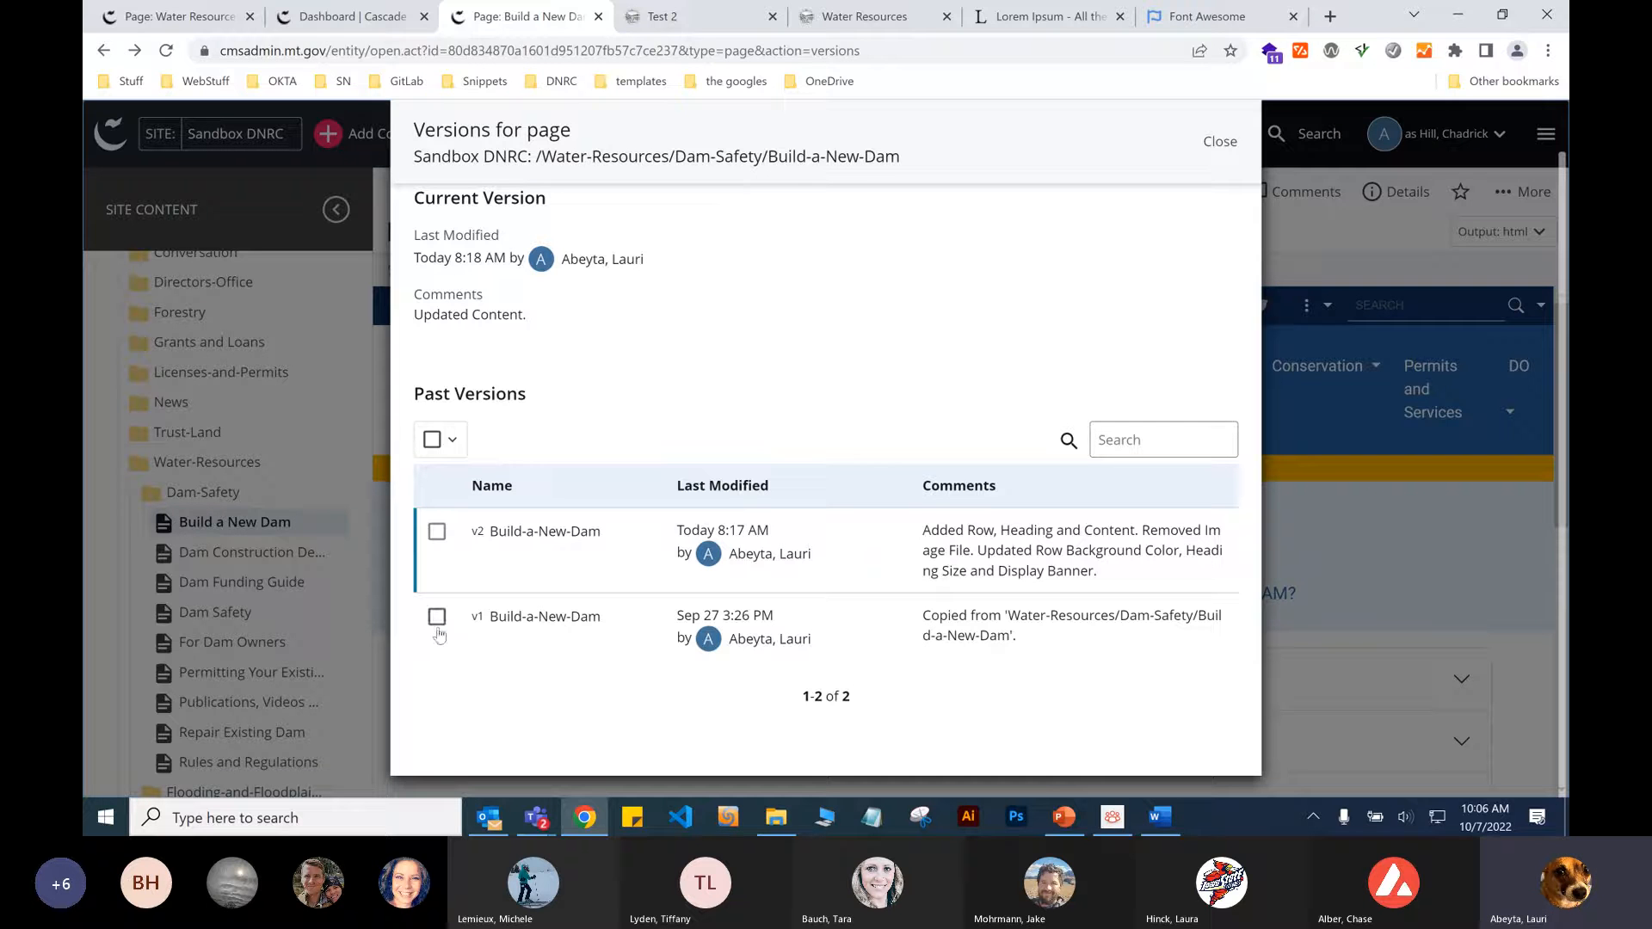
{"action": "left_click", "coordinate": [437, 620]}
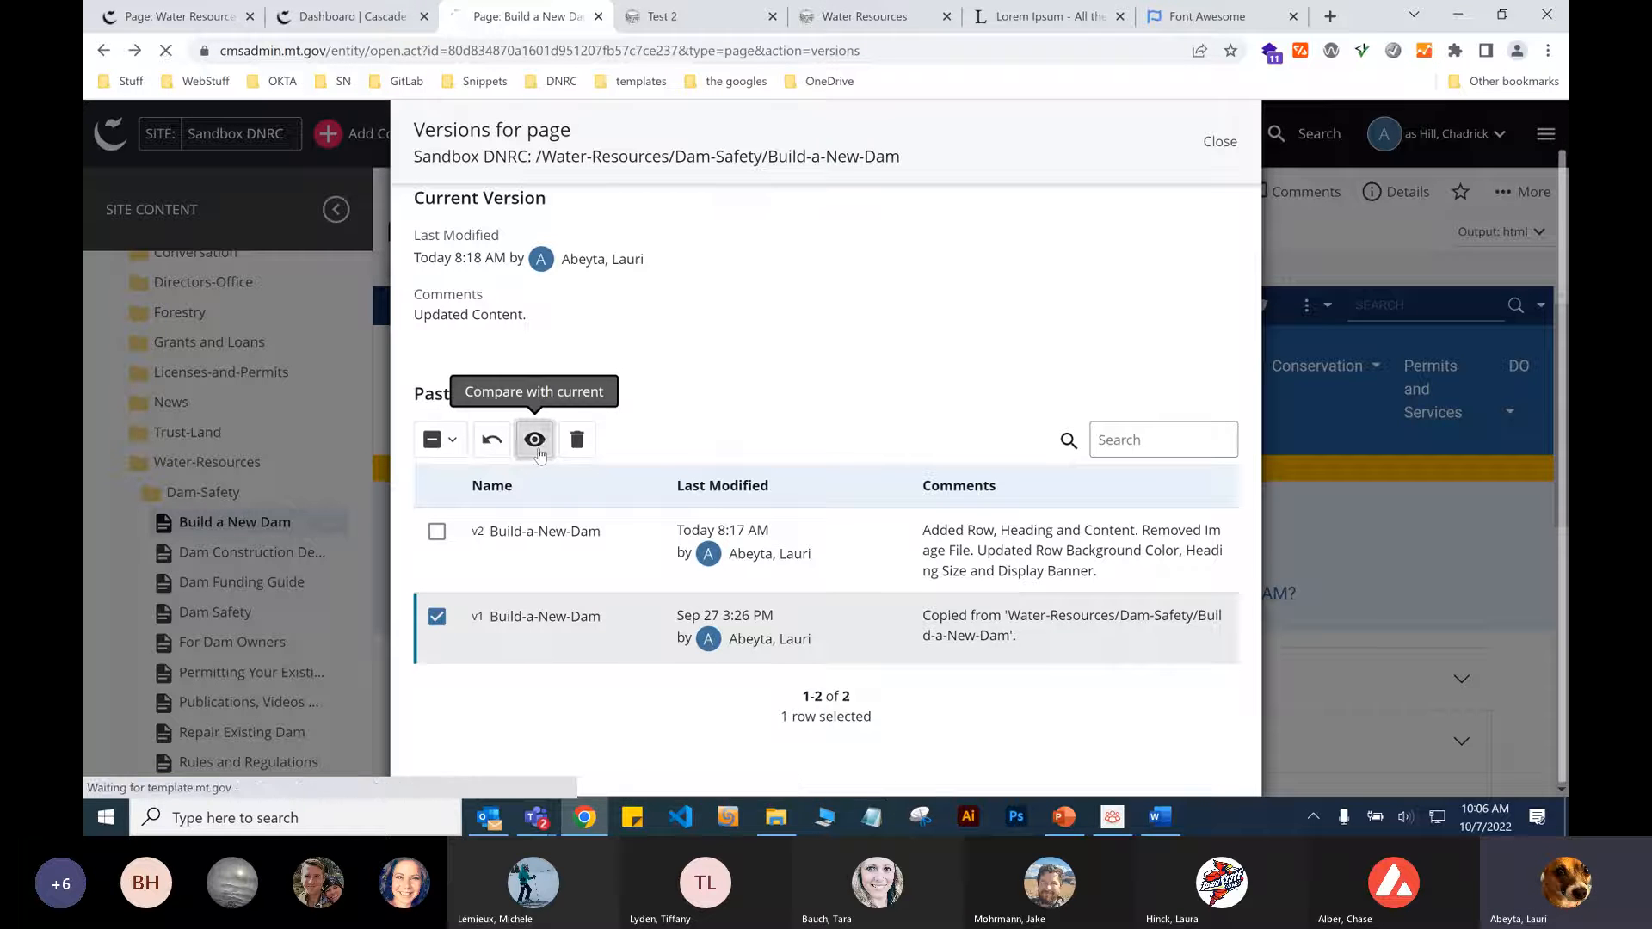
{"action": "left_click", "coordinate": [534, 441]}
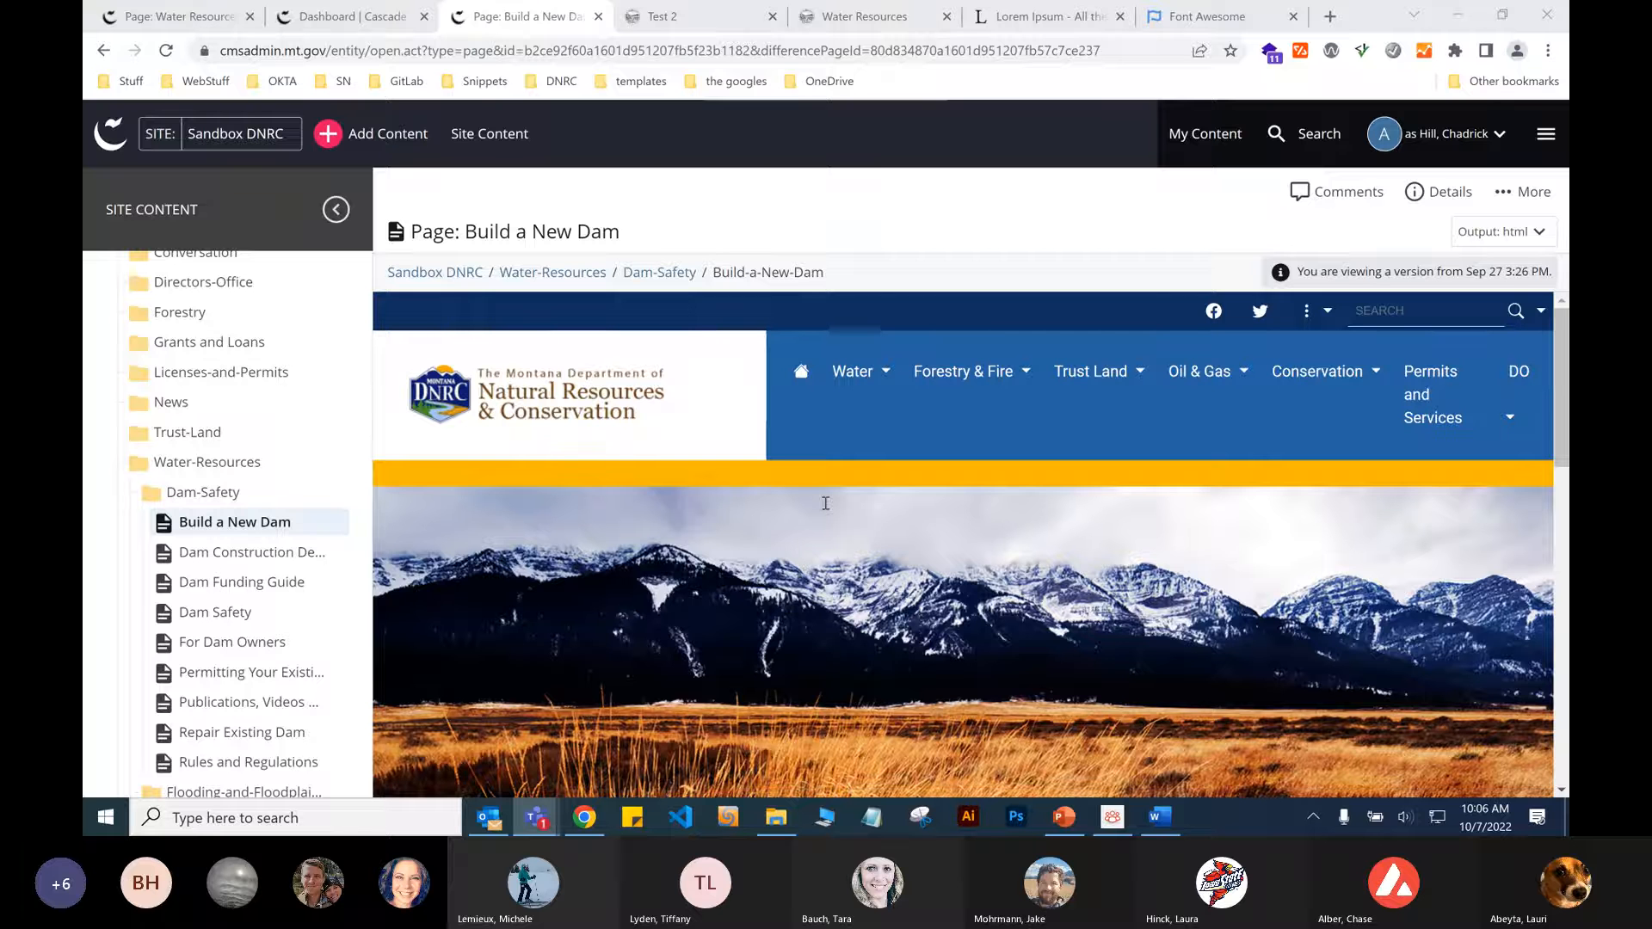
{"action": "scroll", "coordinate": [825, 504], "scroll_direction": "down", "scroll_amount": 1}
{"action": "scroll", "coordinate": [826, 502], "scroll_direction": "down", "scroll_amount": 5}
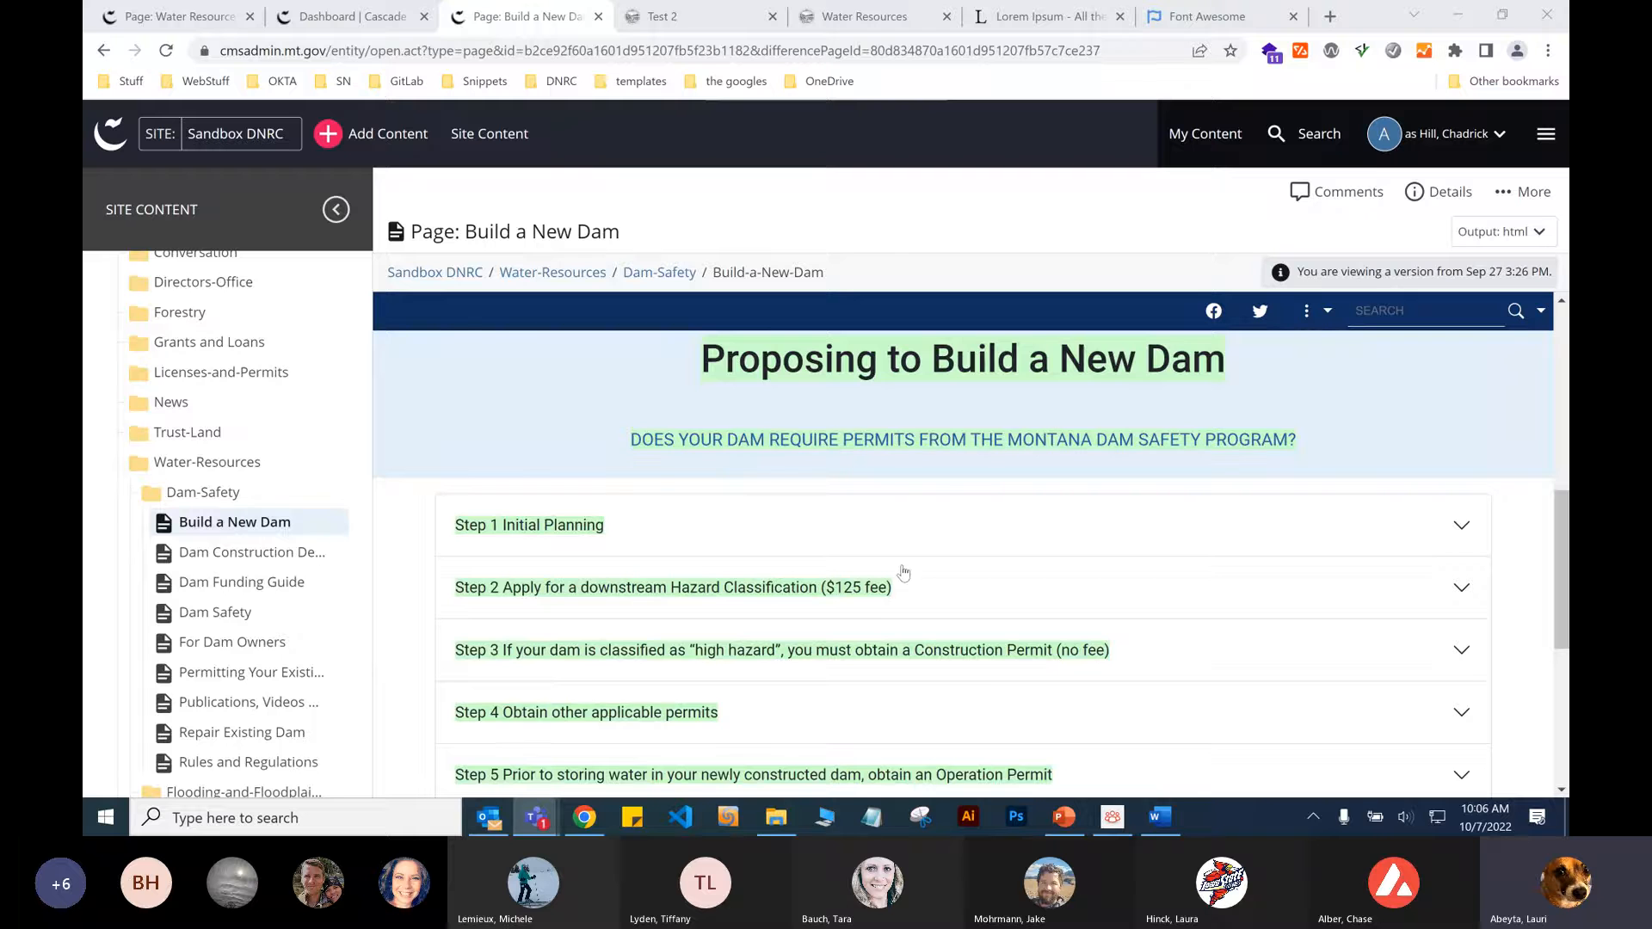
{"action": "scroll", "coordinate": [886, 589], "scroll_direction": "down", "scroll_amount": 4}
{"action": "scroll", "coordinate": [887, 589], "scroll_direction": "up", "scroll_amount": 4}
{"action": "scroll", "coordinate": [887, 589], "scroll_direction": "up", "scroll_amount": 6}
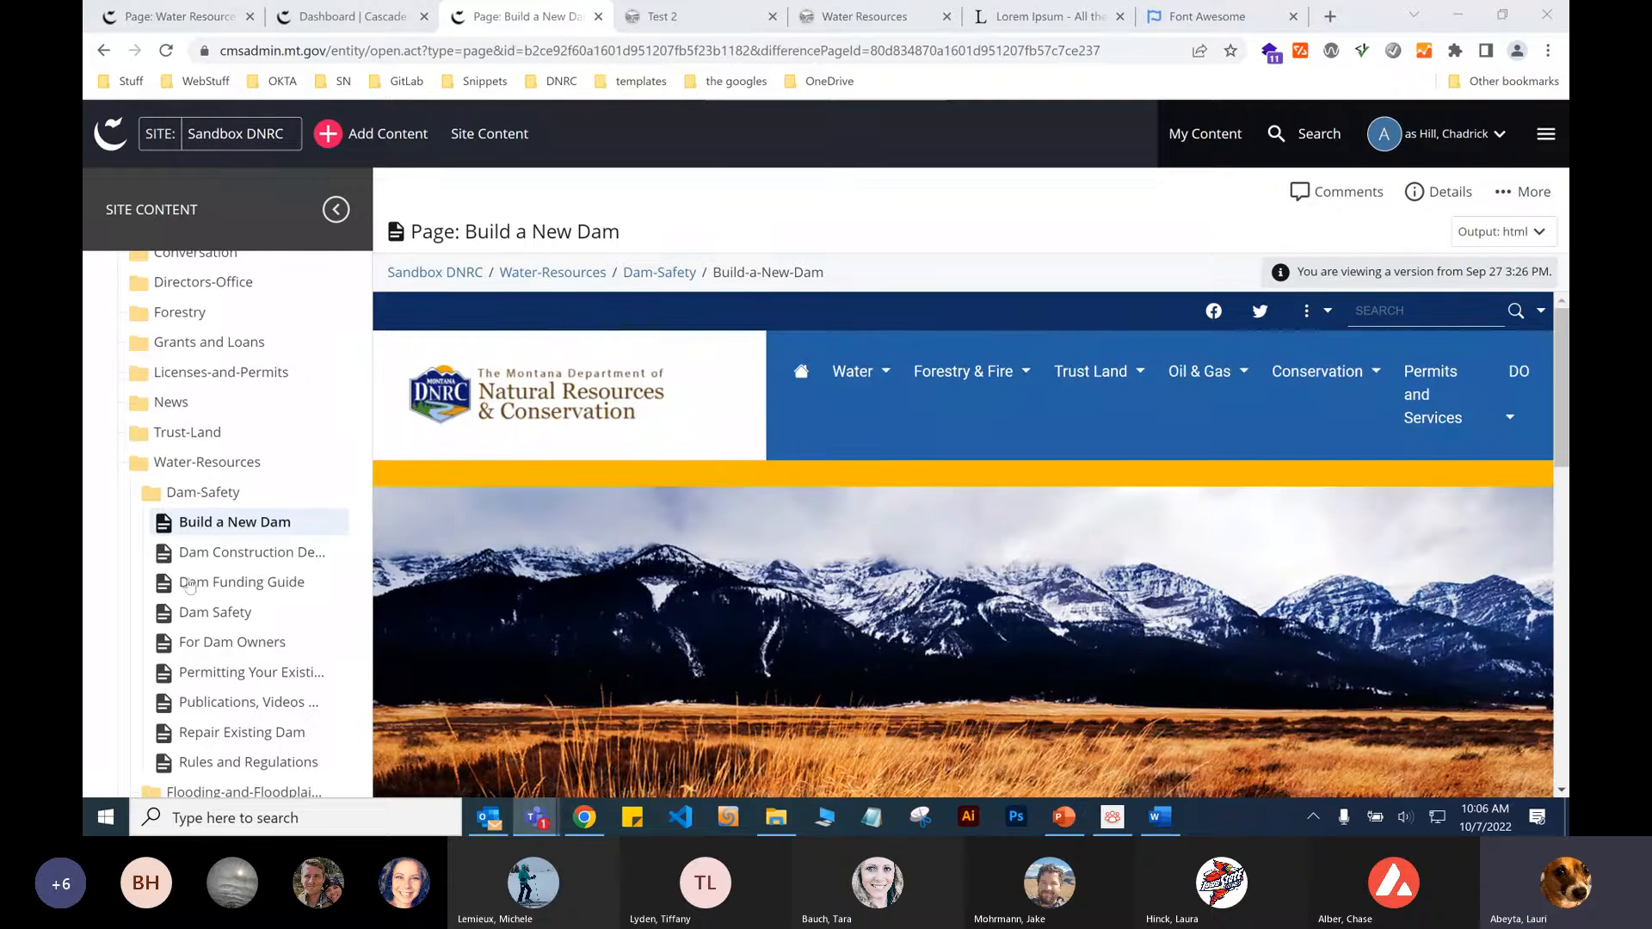
{"action": "left_click", "coordinate": [225, 523]}
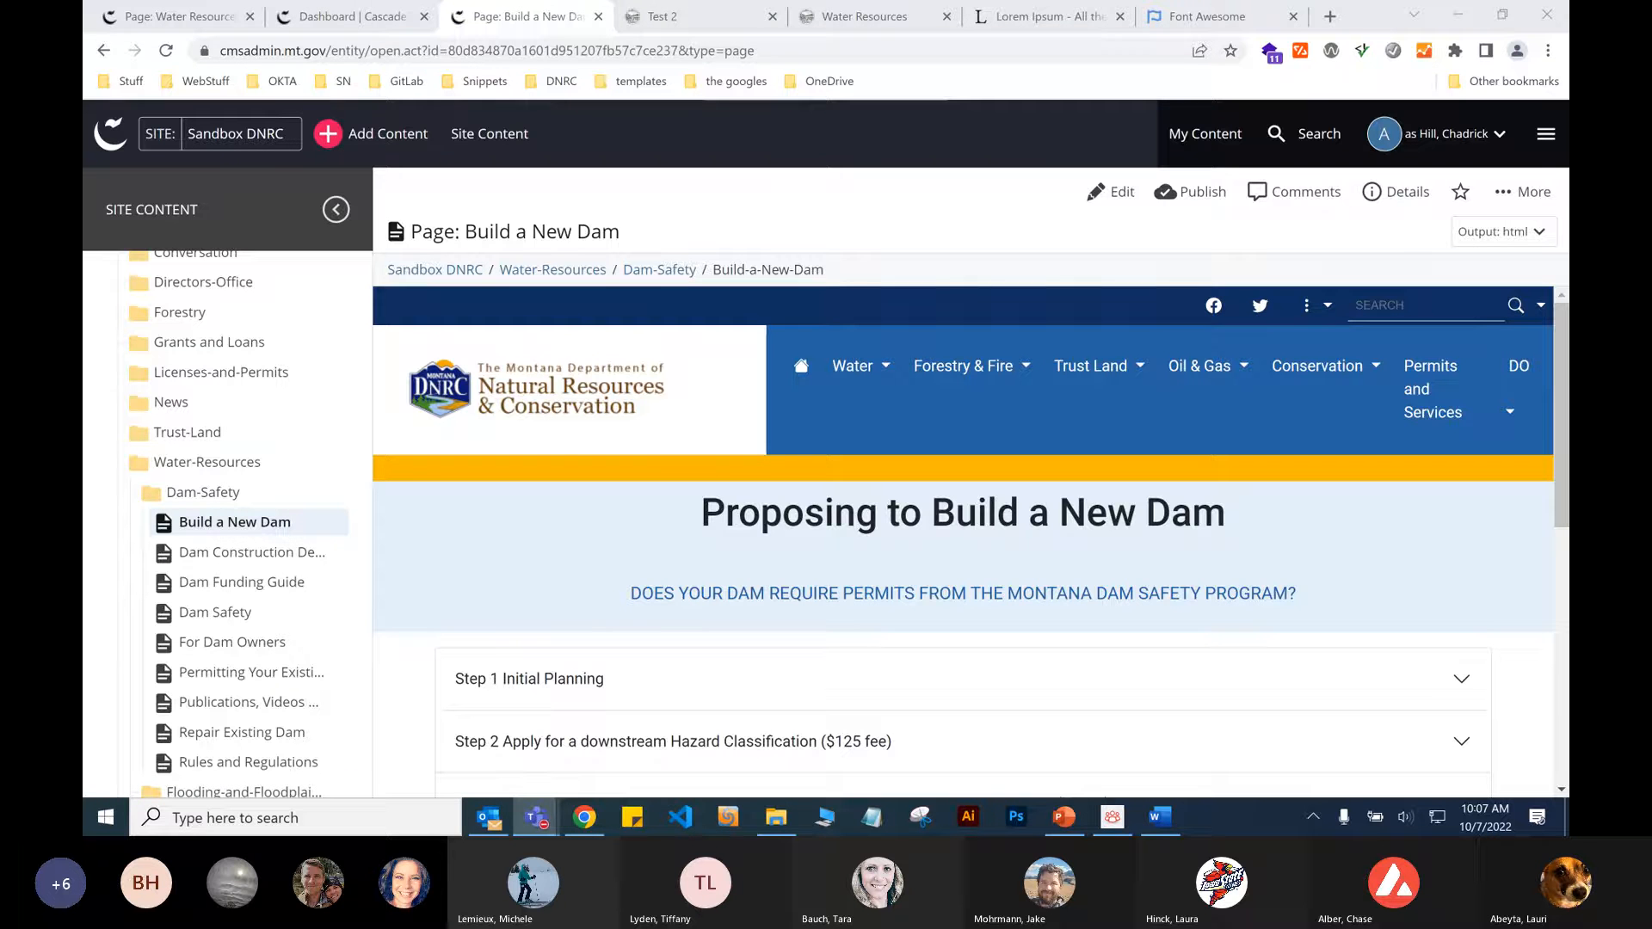
{"action": "left_click", "coordinate": [761, 562]}
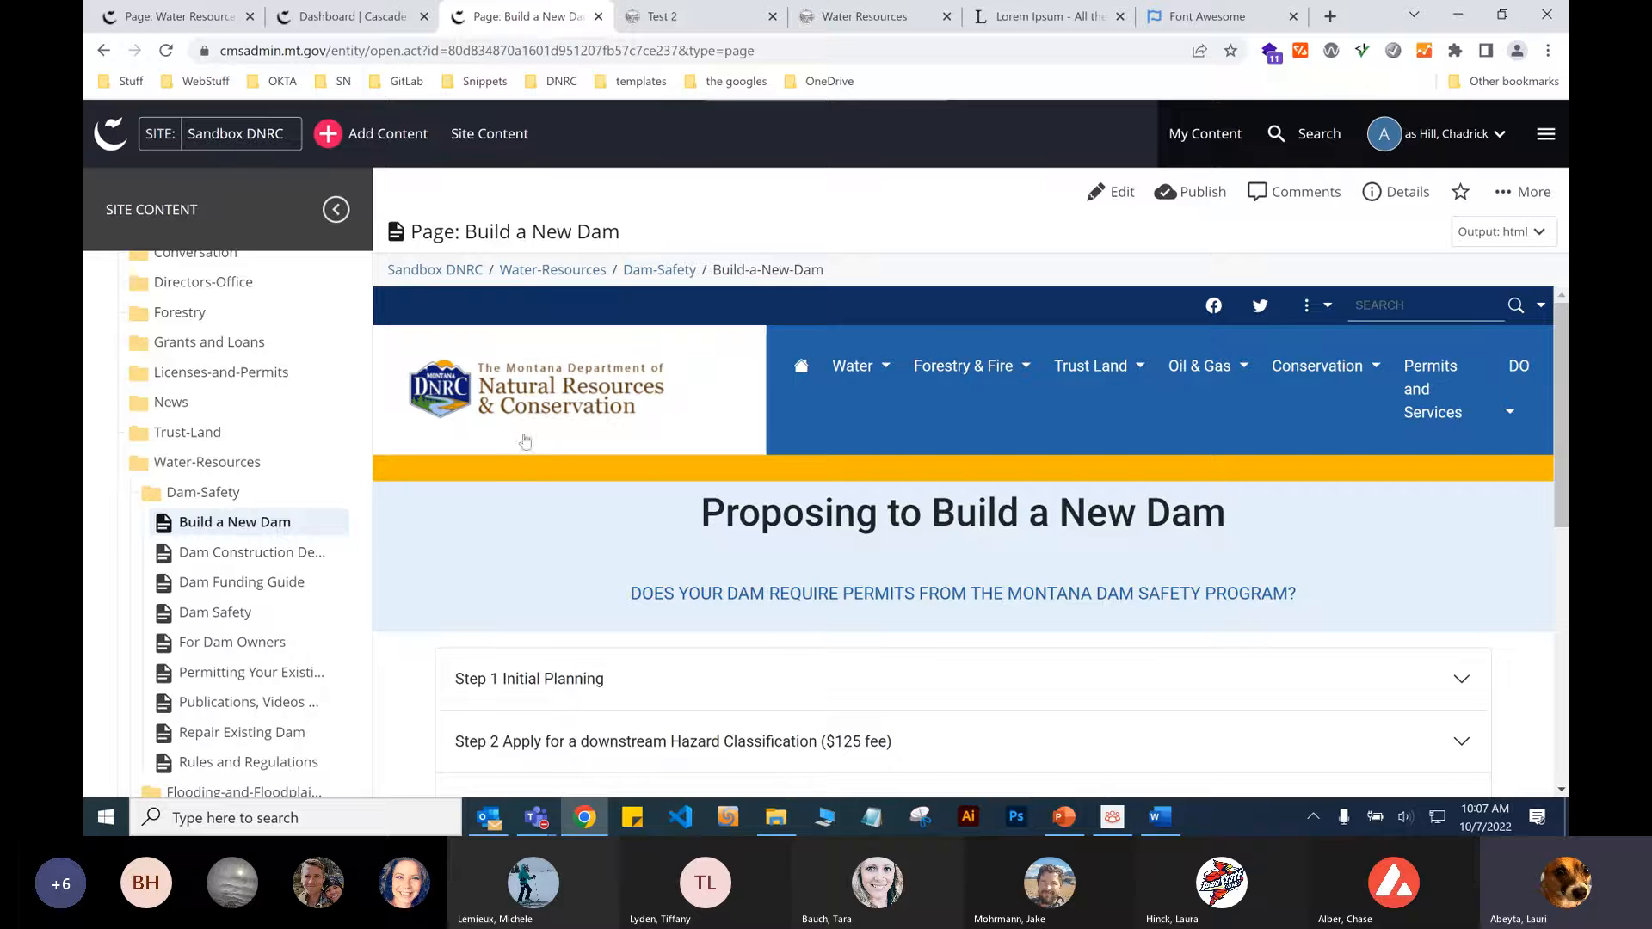
Expand the Water-Rights folder in the site tree and open its Basin Closures, Stream Depletion & Controlled Ground Water Areas page.
{"action": "scroll", "coordinate": [222, 603], "scroll_direction": "down", "scroll_amount": 3}
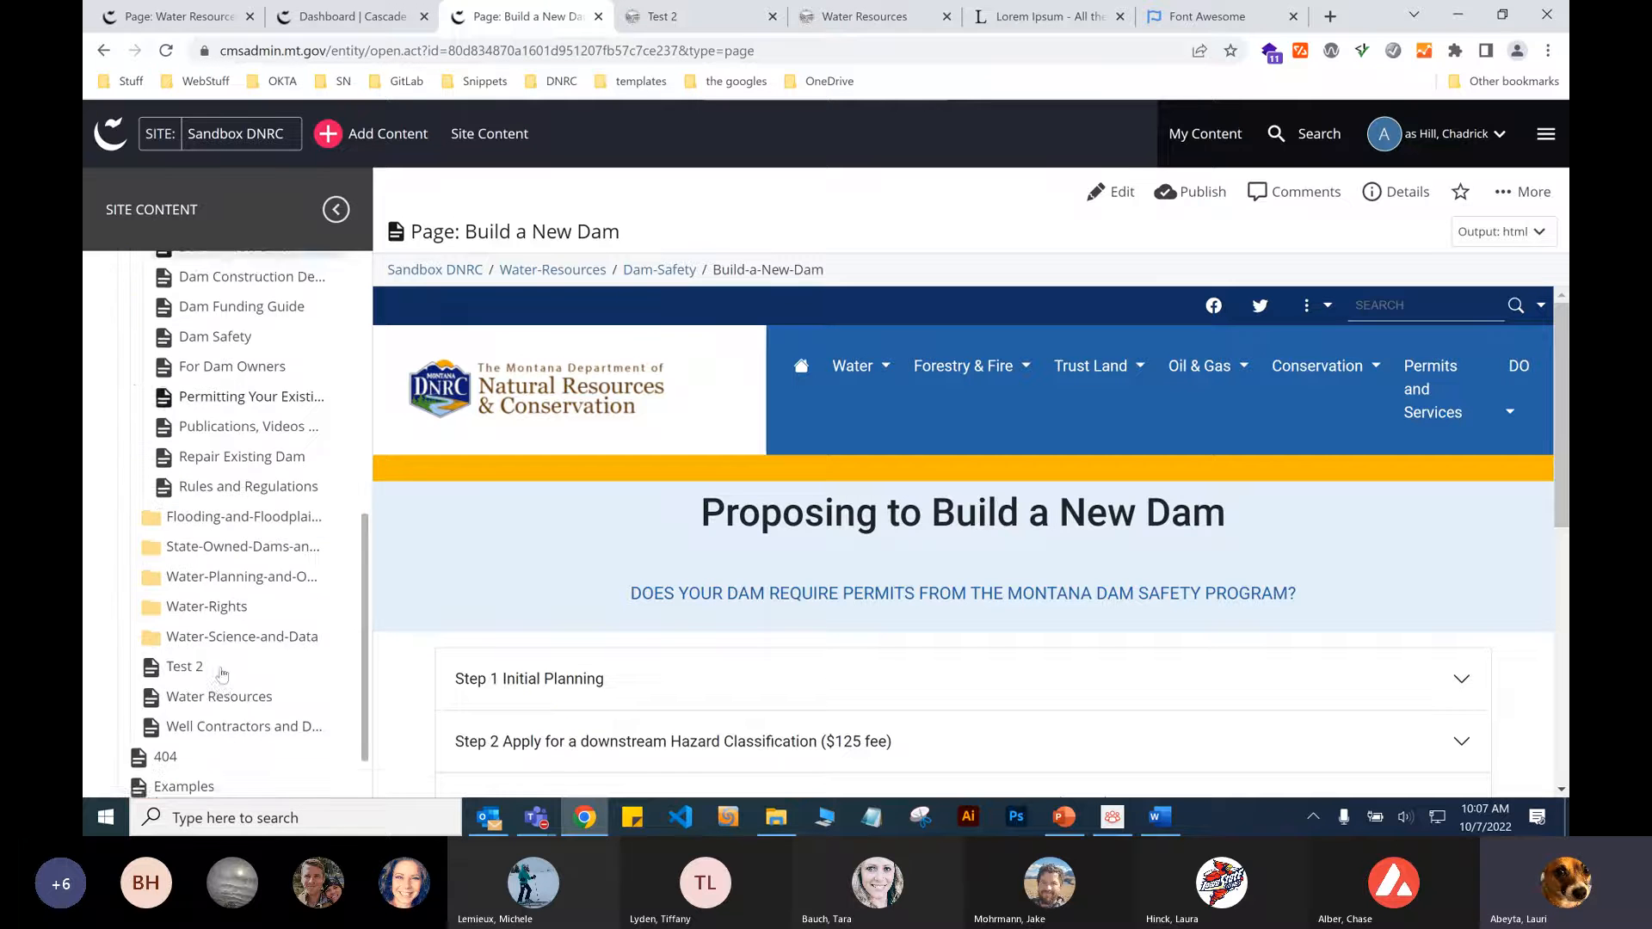
{"action": "left_click", "coordinate": [222, 599]}
{"action": "scroll", "coordinate": [222, 601], "scroll_direction": "down", "scroll_amount": 4}
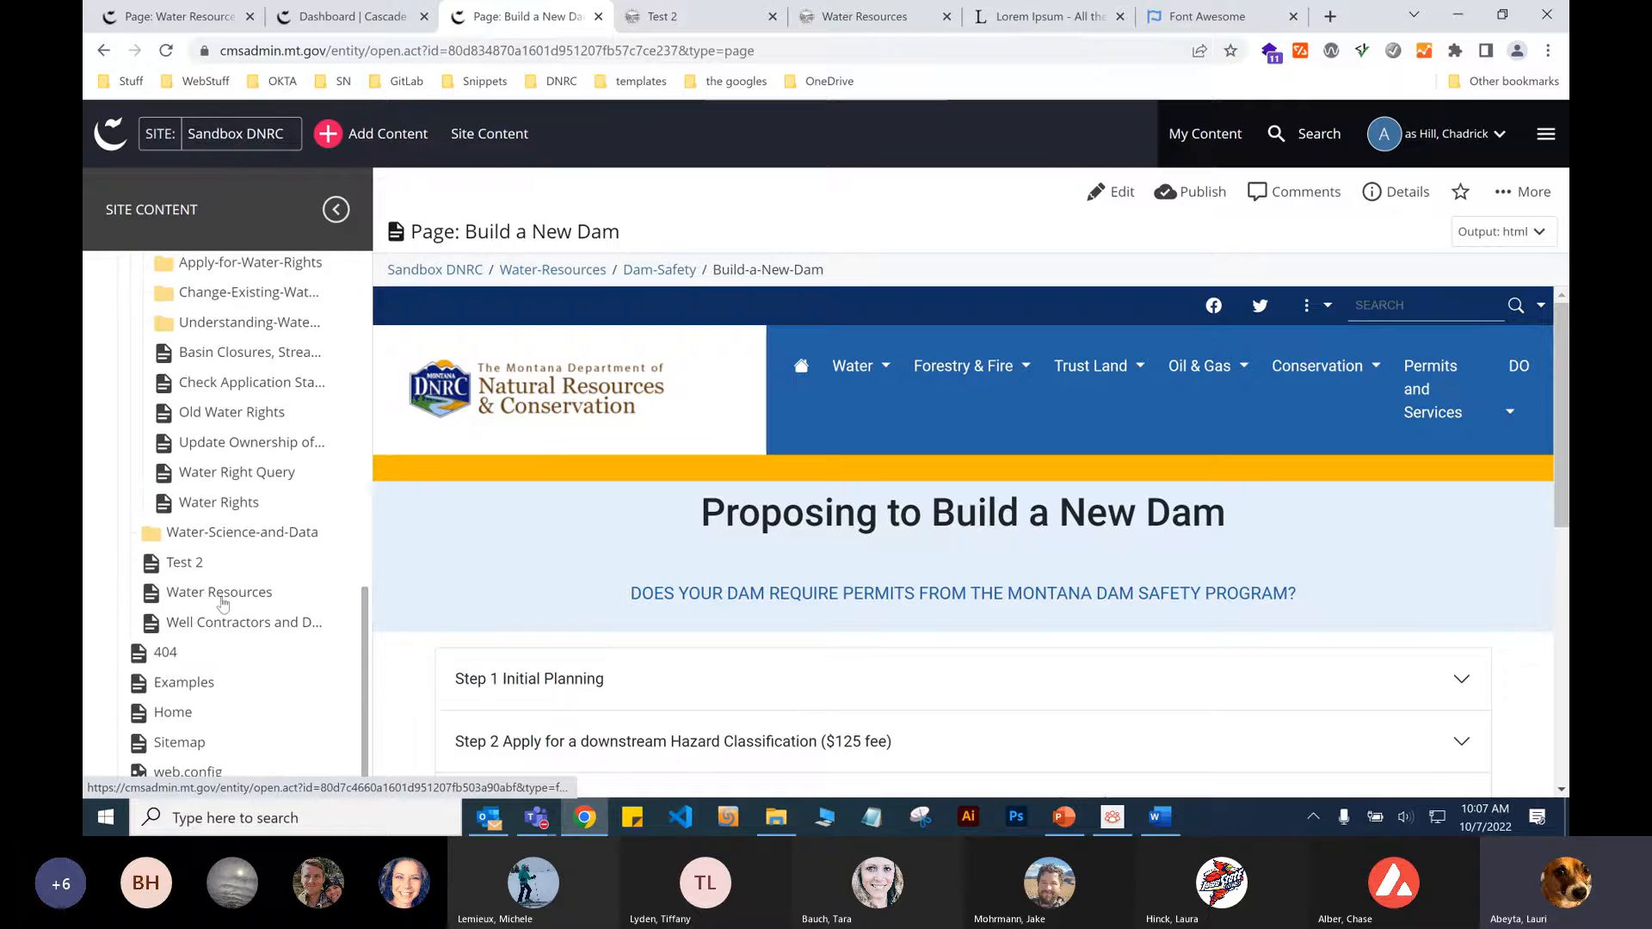
{"action": "scroll", "coordinate": [222, 601], "scroll_direction": "up", "scroll_amount": 2}
{"action": "left_click", "coordinate": [219, 548]}
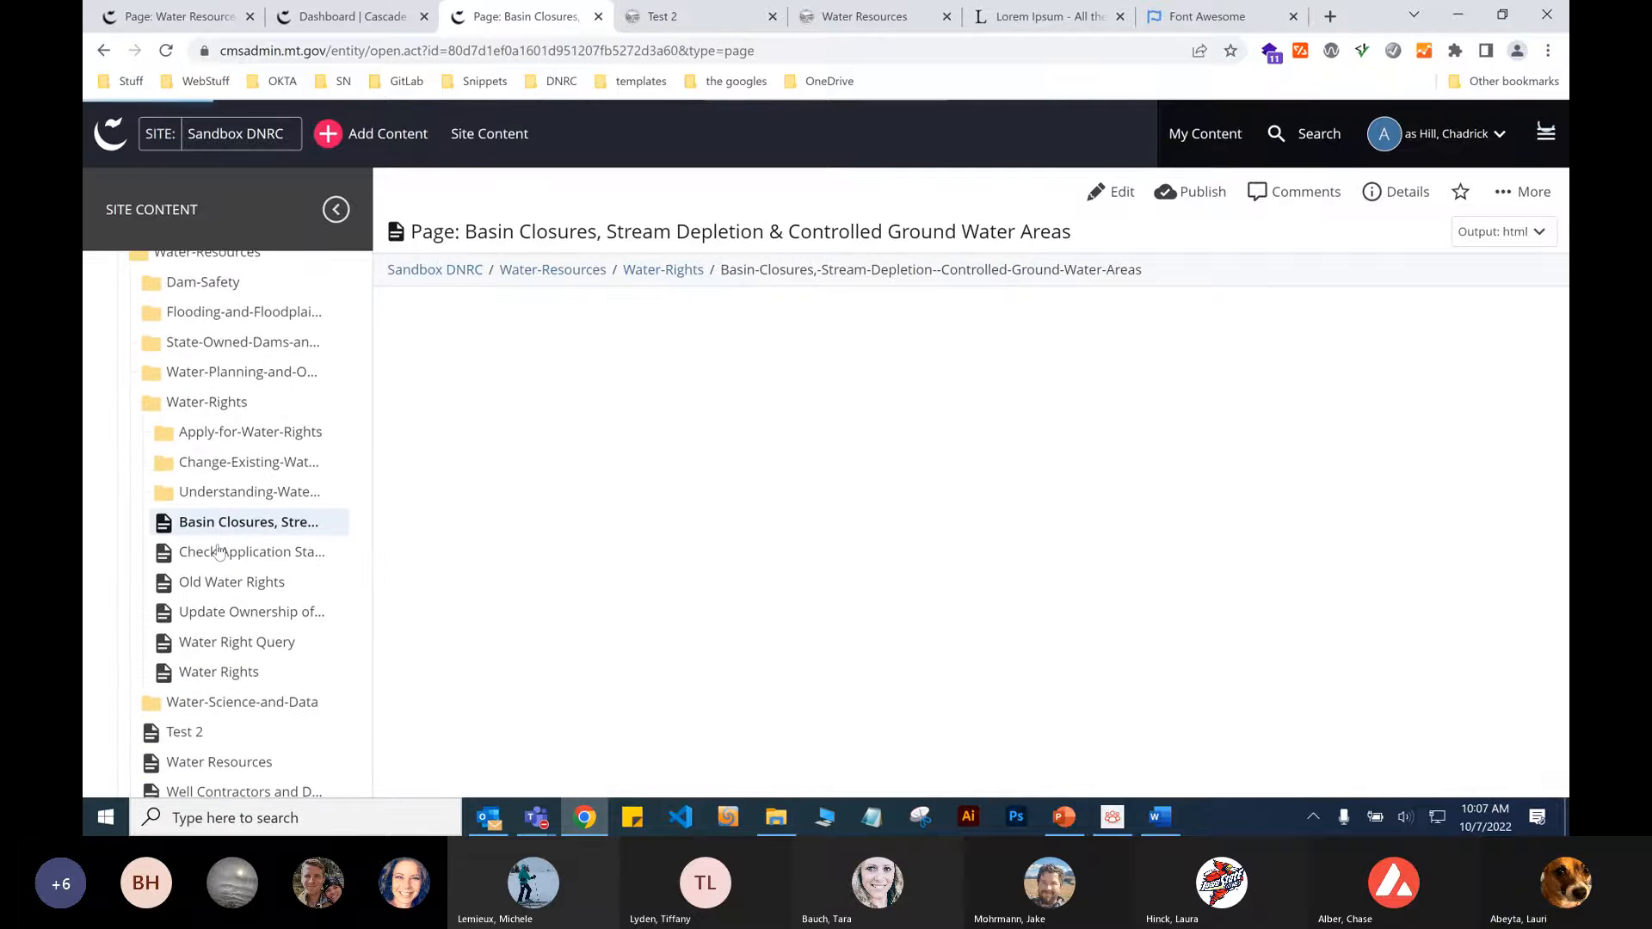
{"action": "scroll", "coordinate": [219, 625], "scroll_direction": "up", "scroll_amount": 2}
{"action": "scroll", "coordinate": [218, 625], "scroll_direction": "down", "scroll_amount": 3}
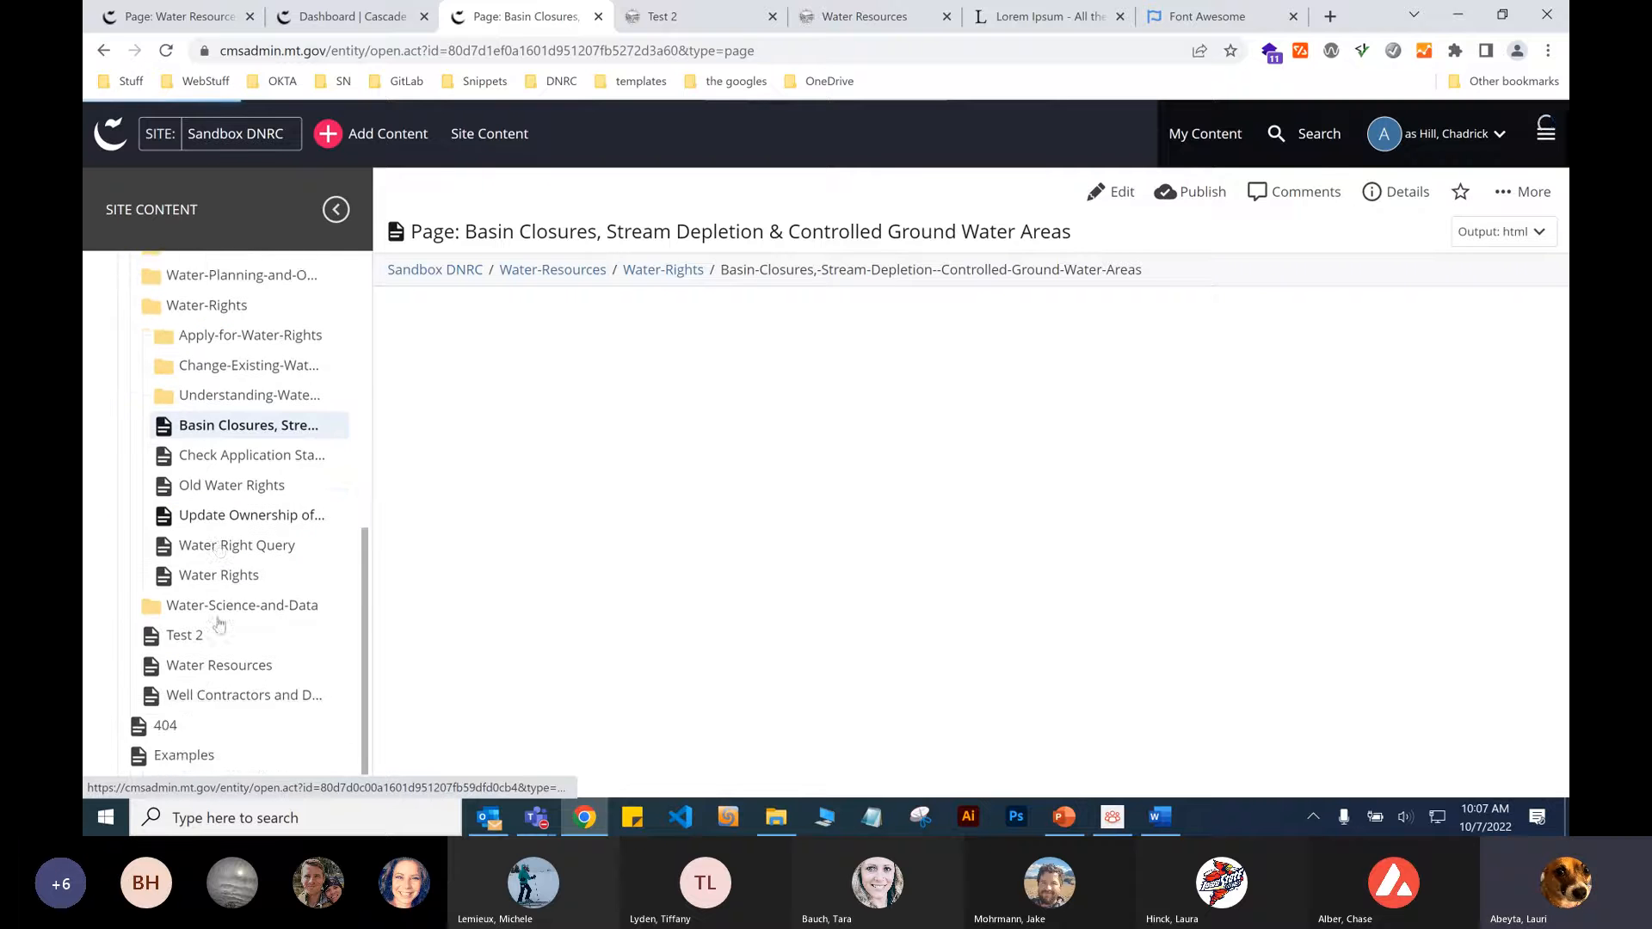
{"action": "scroll", "coordinate": [218, 625], "scroll_direction": "up", "scroll_amount": 2}
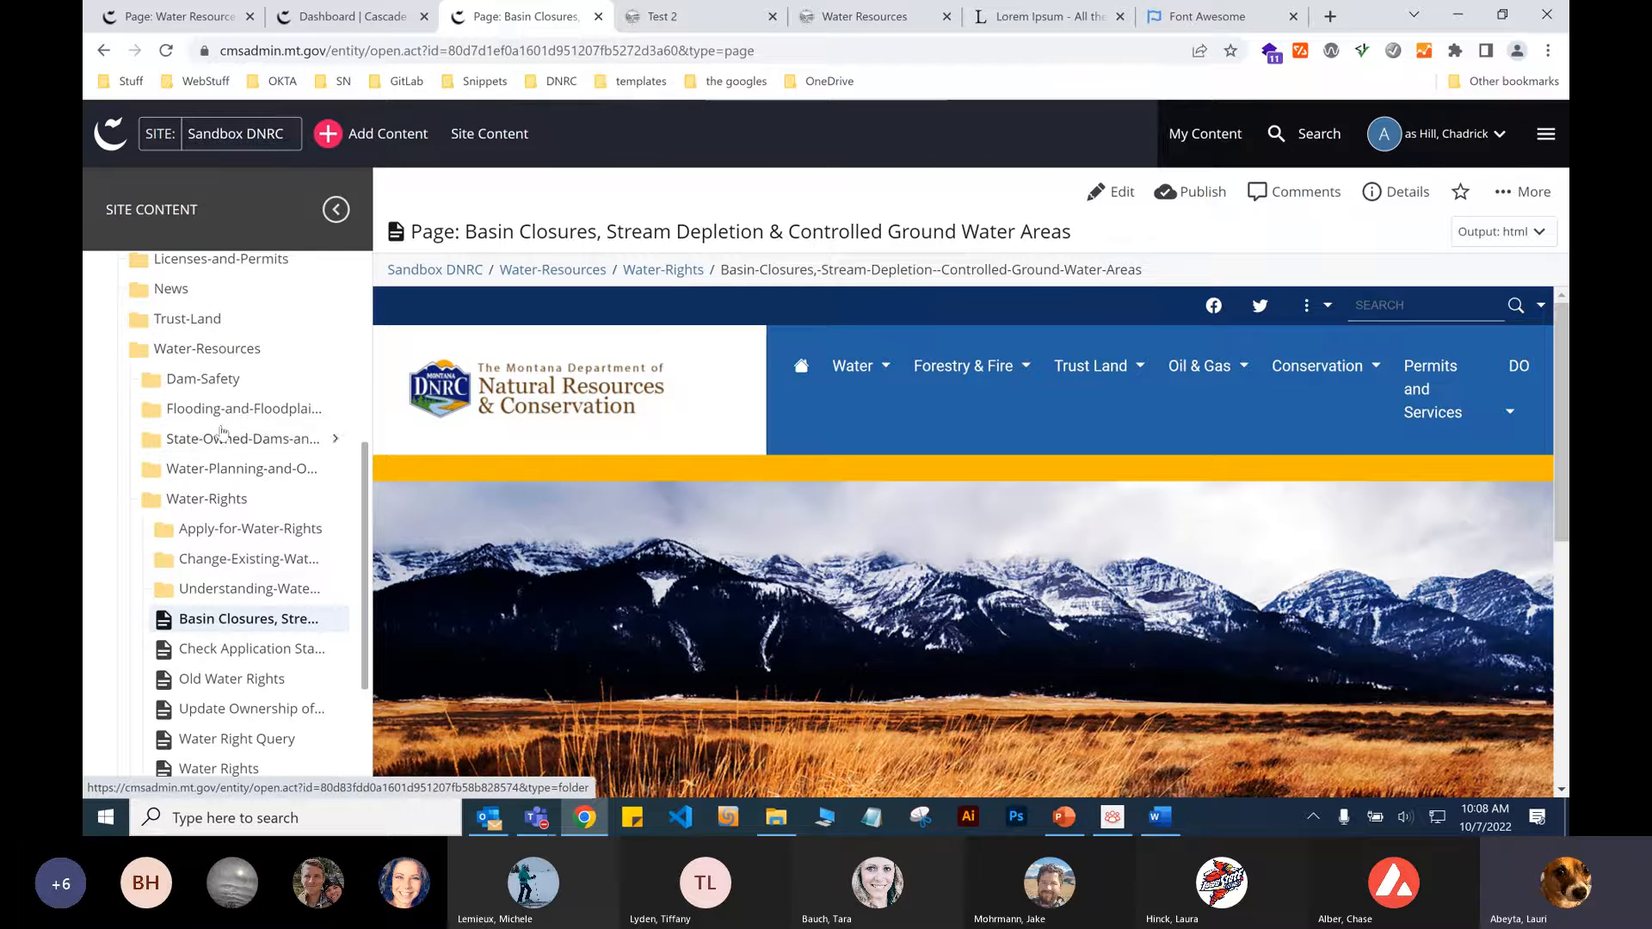
Open the move settings for the Basin Closures, Stream Depletion & Controlled Ground Water Areas page in the Water-Rights folder.
{"action": "scroll", "coordinate": [233, 496], "scroll_direction": "down", "scroll_amount": 2}
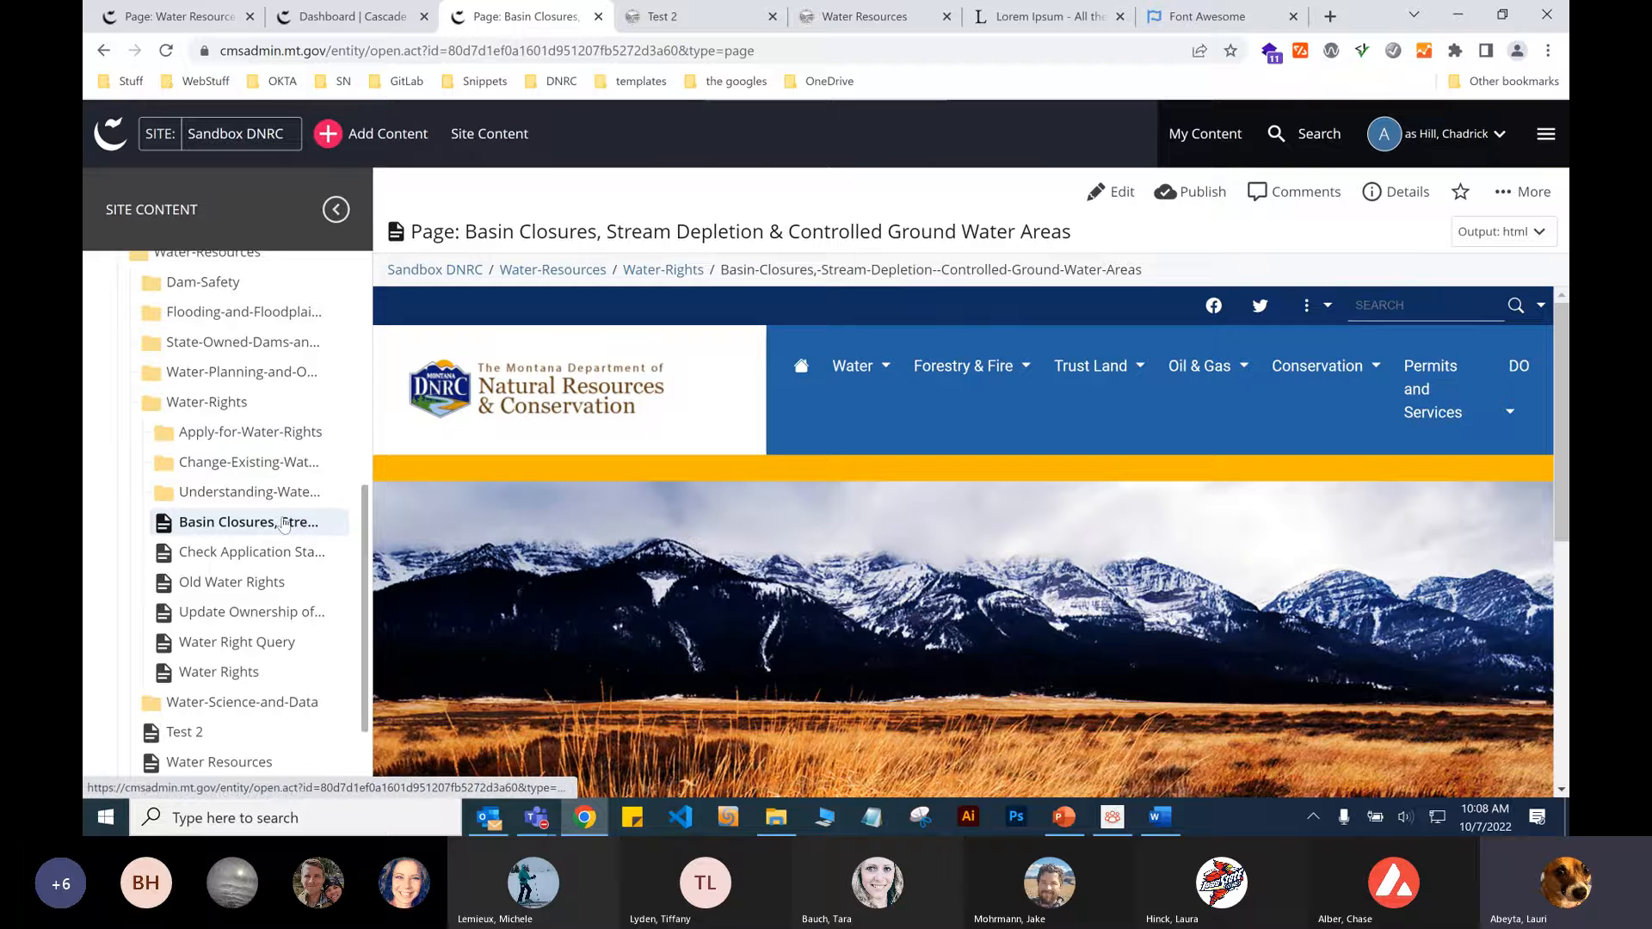
{"action": "mouse_move", "coordinate": [284, 526]}
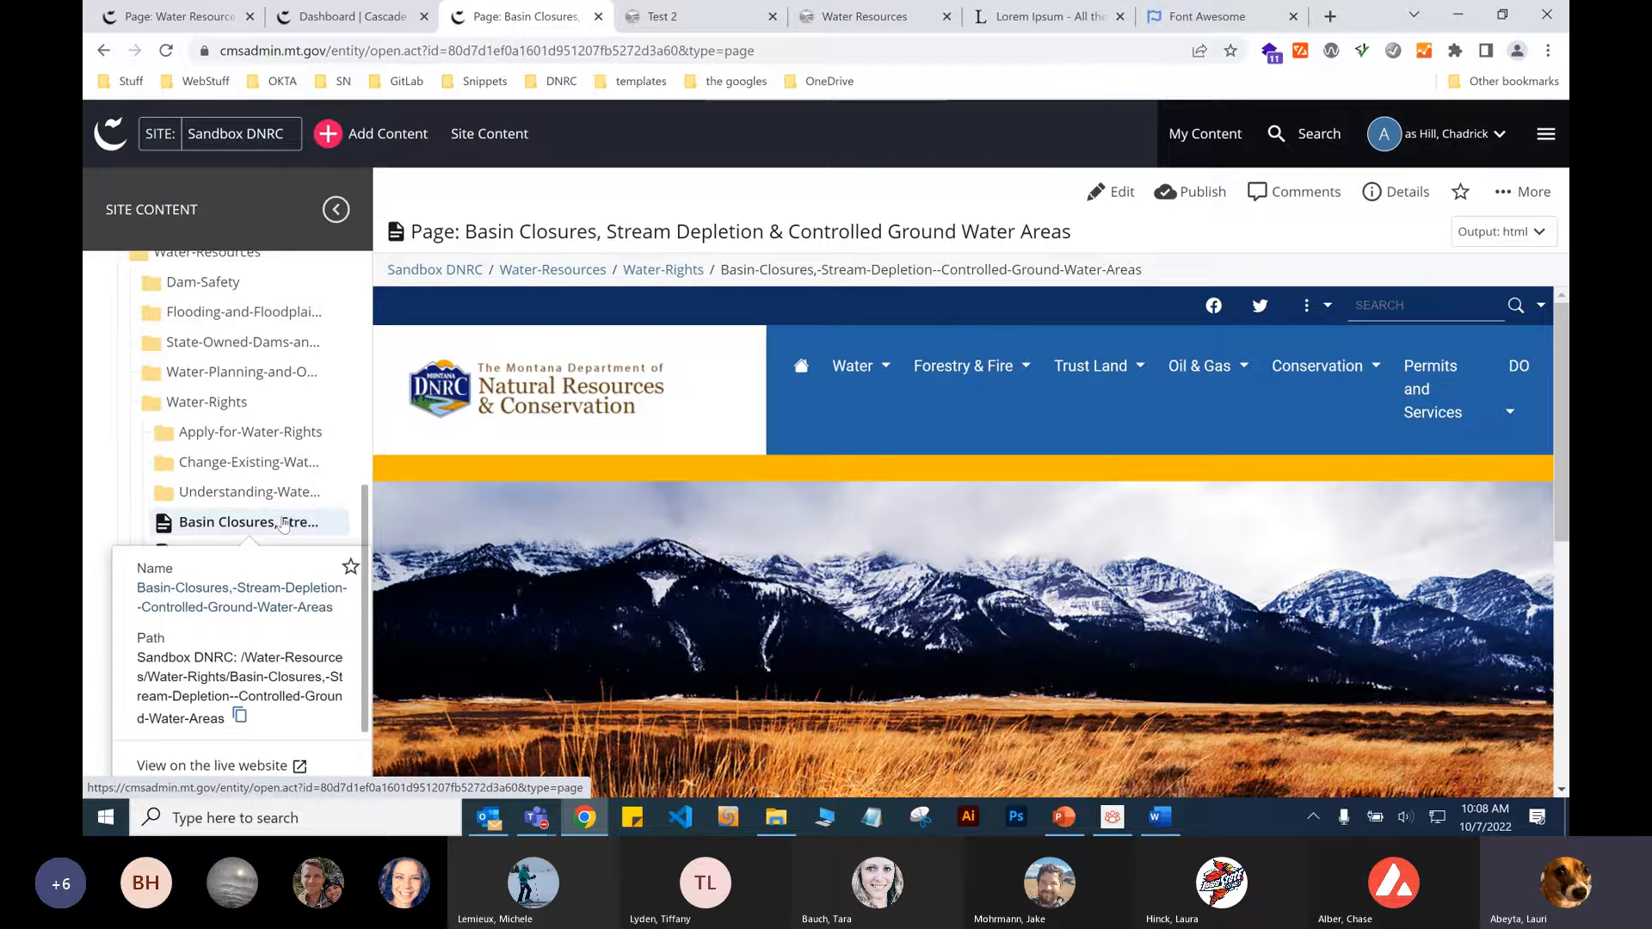
{"action": "left_click", "coordinate": [284, 522]}
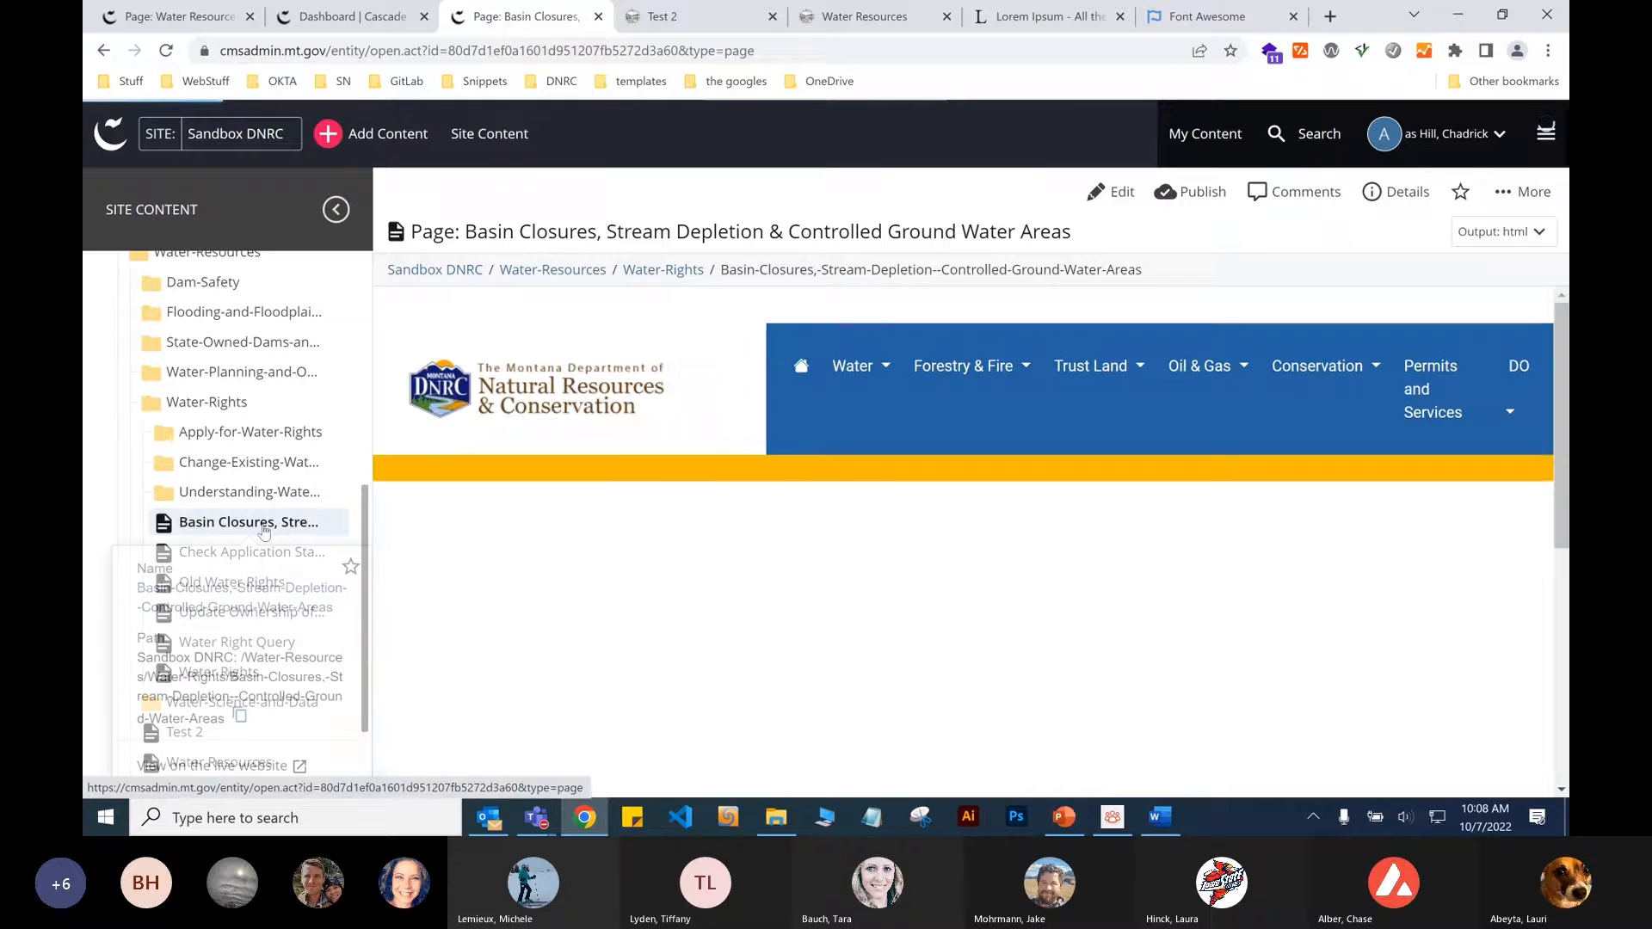
{"action": "mouse_move", "coordinate": [264, 531]}
{"action": "scroll", "coordinate": [264, 531], "scroll_direction": "down", "scroll_amount": 2}
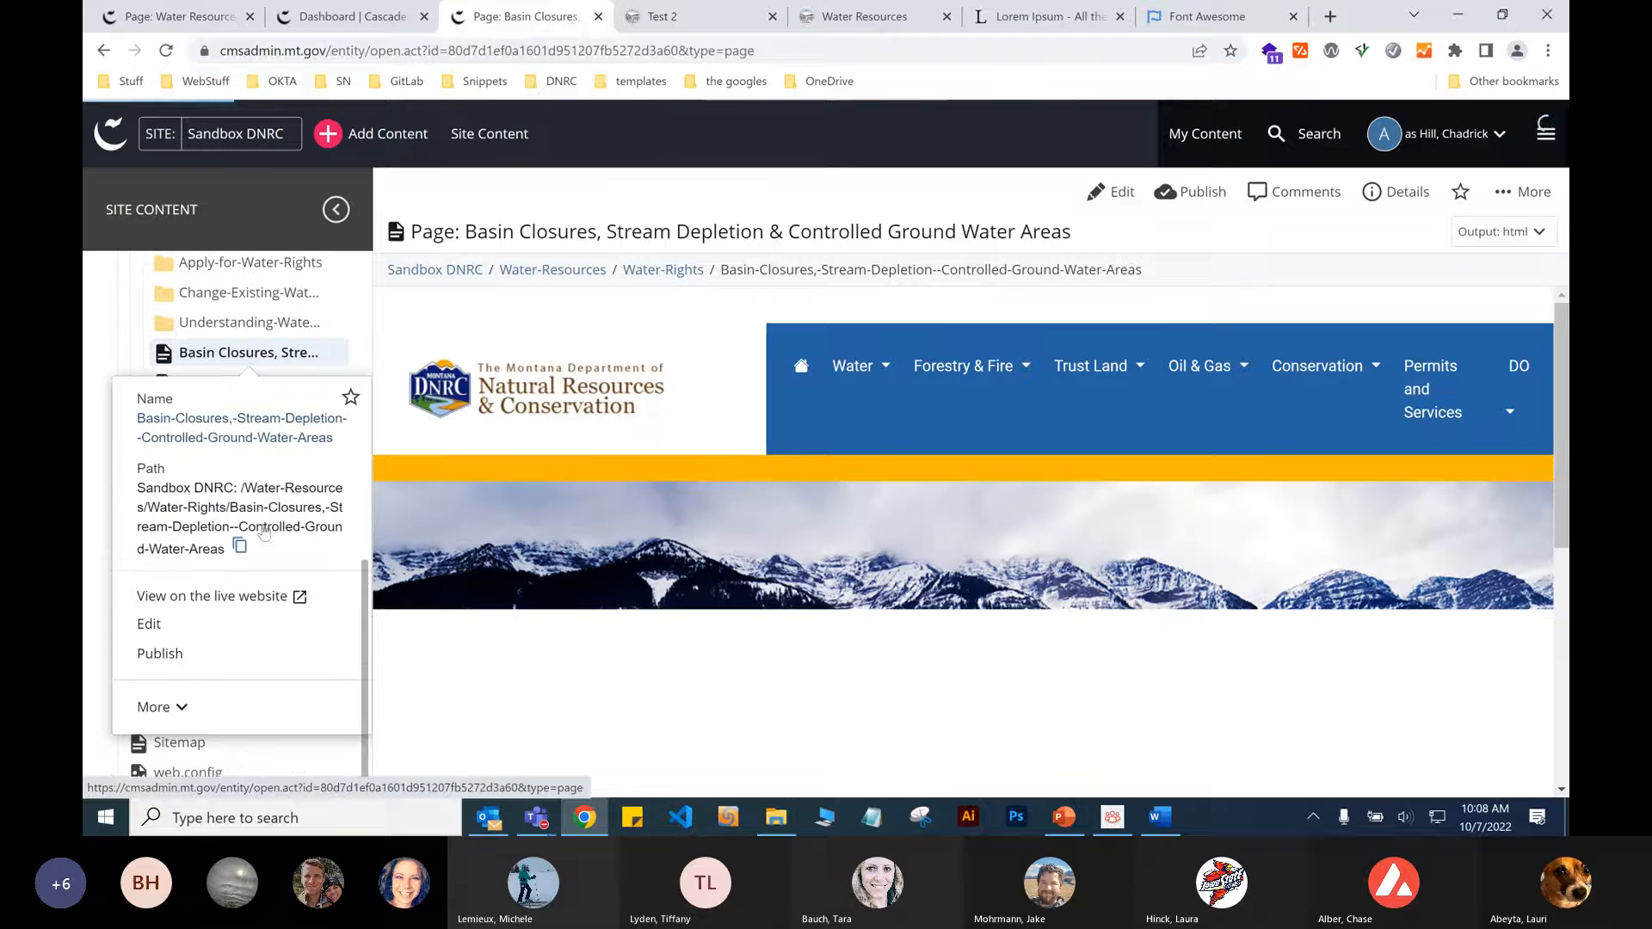
{"action": "left_click", "coordinate": [220, 709]}
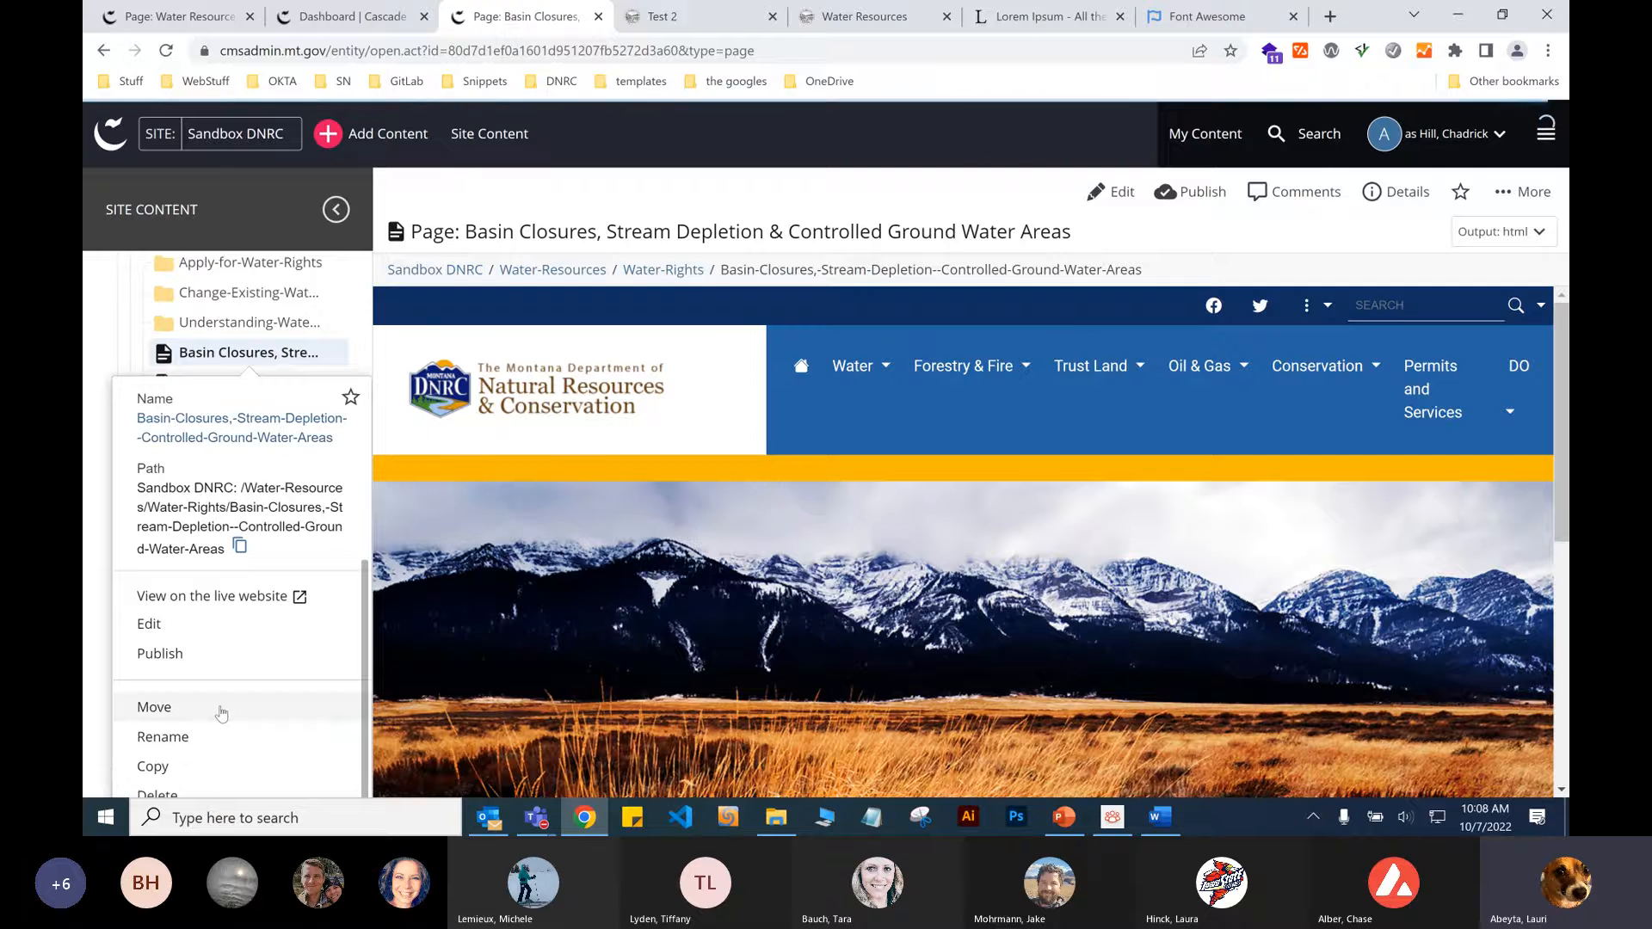
{"action": "left_click", "coordinate": [222, 710]}
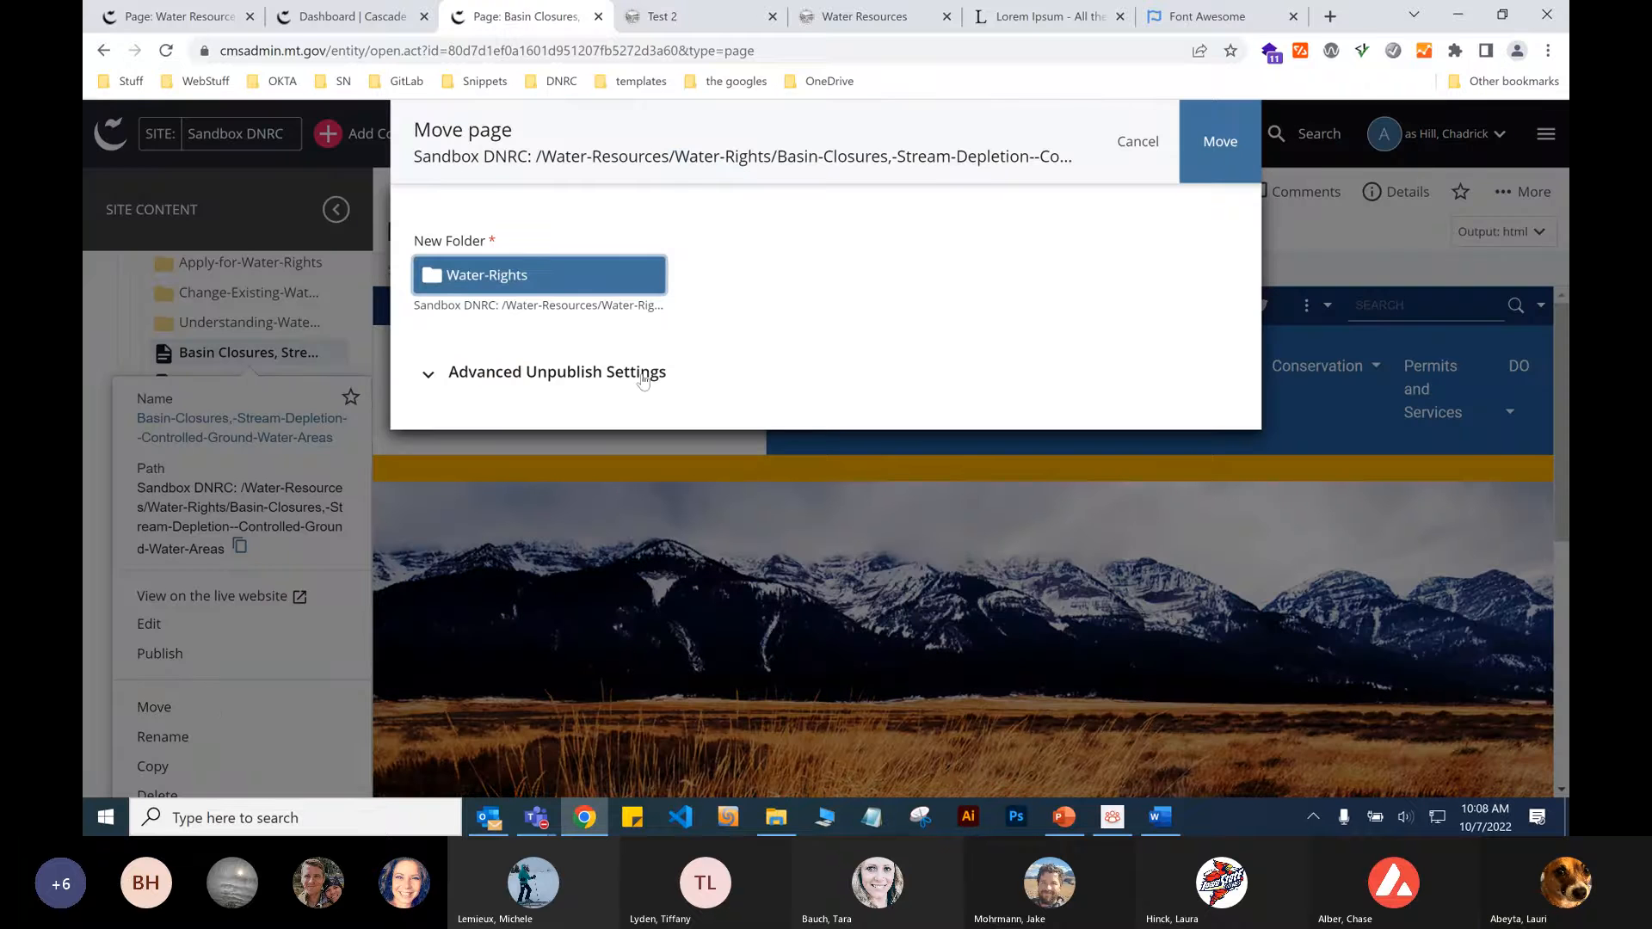
Set the page's new folder to Dam-Safety under Water-Resources and limit unpublishing to the specific destination test-dnrcsandbox.mt.gov.
{"action": "left_click", "coordinate": [537, 279]}
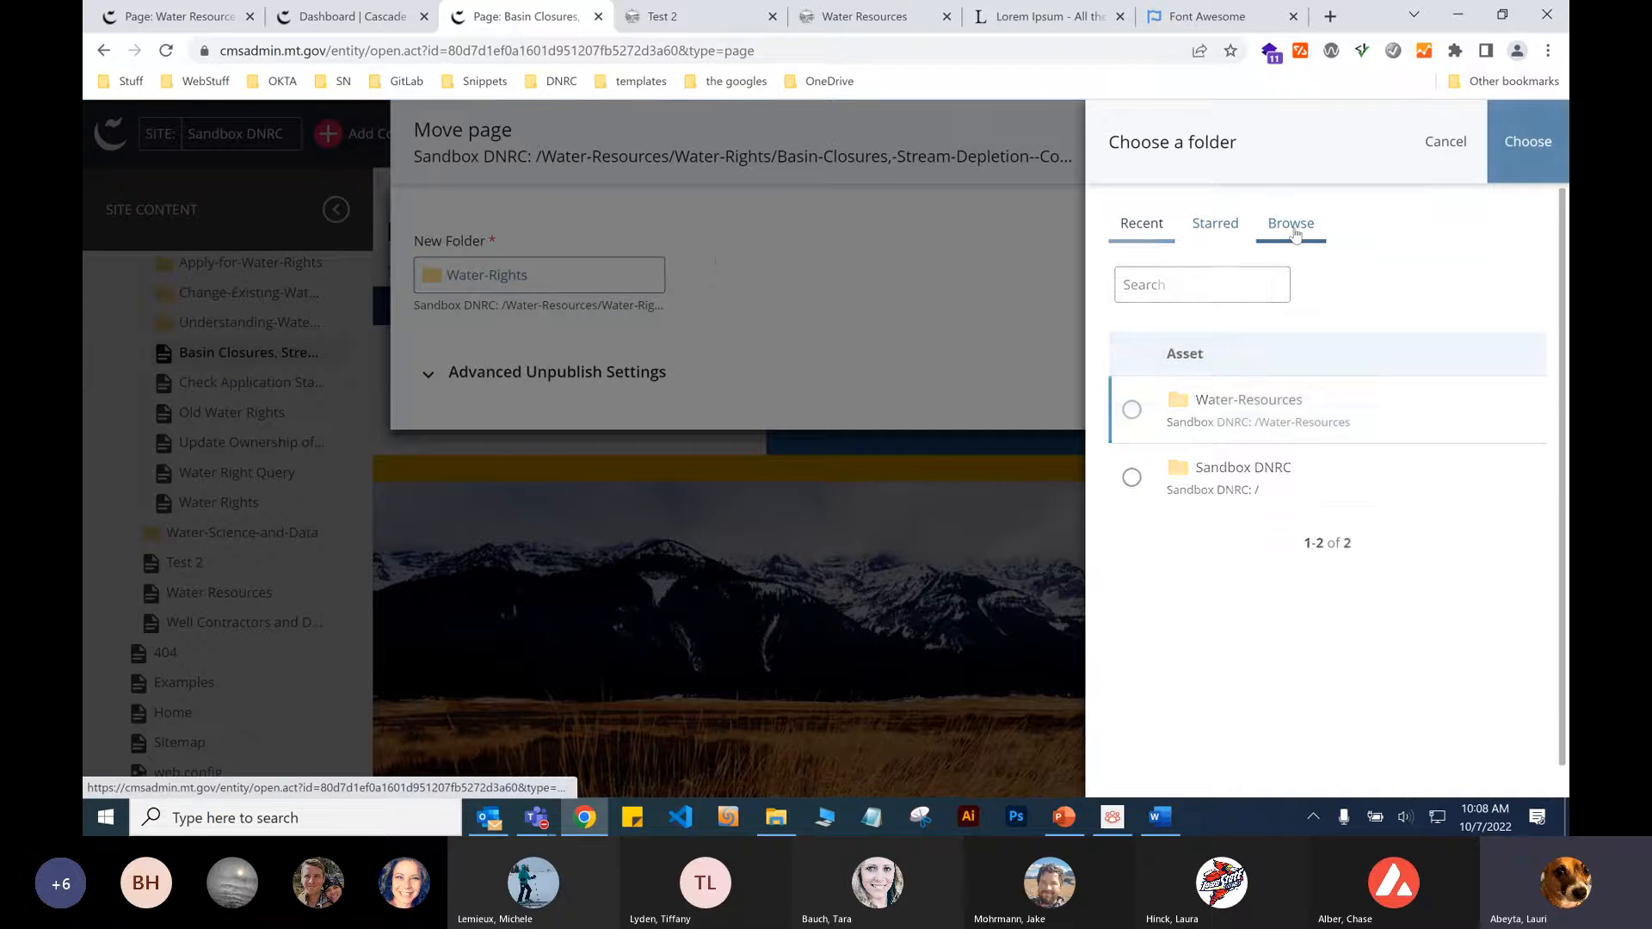
{"action": "left_click", "coordinate": [1295, 228]}
{"action": "scroll", "coordinate": [1282, 577], "scroll_direction": "down", "scroll_amount": 1}
{"action": "left_click", "coordinate": [1234, 437]}
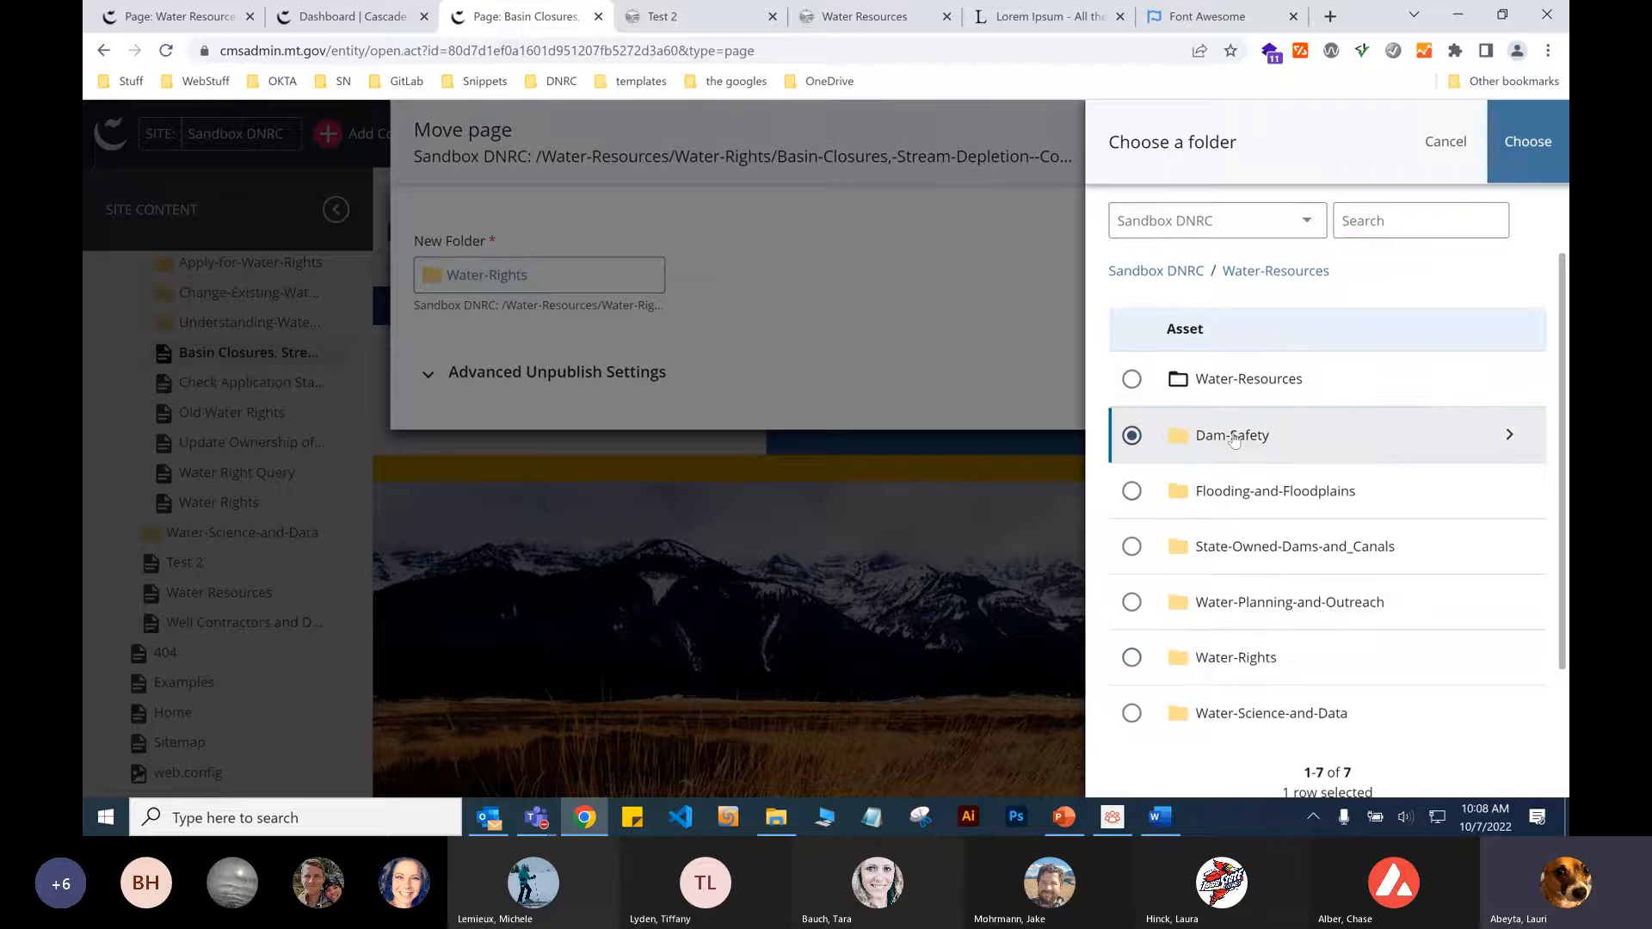
{"action": "left_click", "coordinate": [1523, 157]}
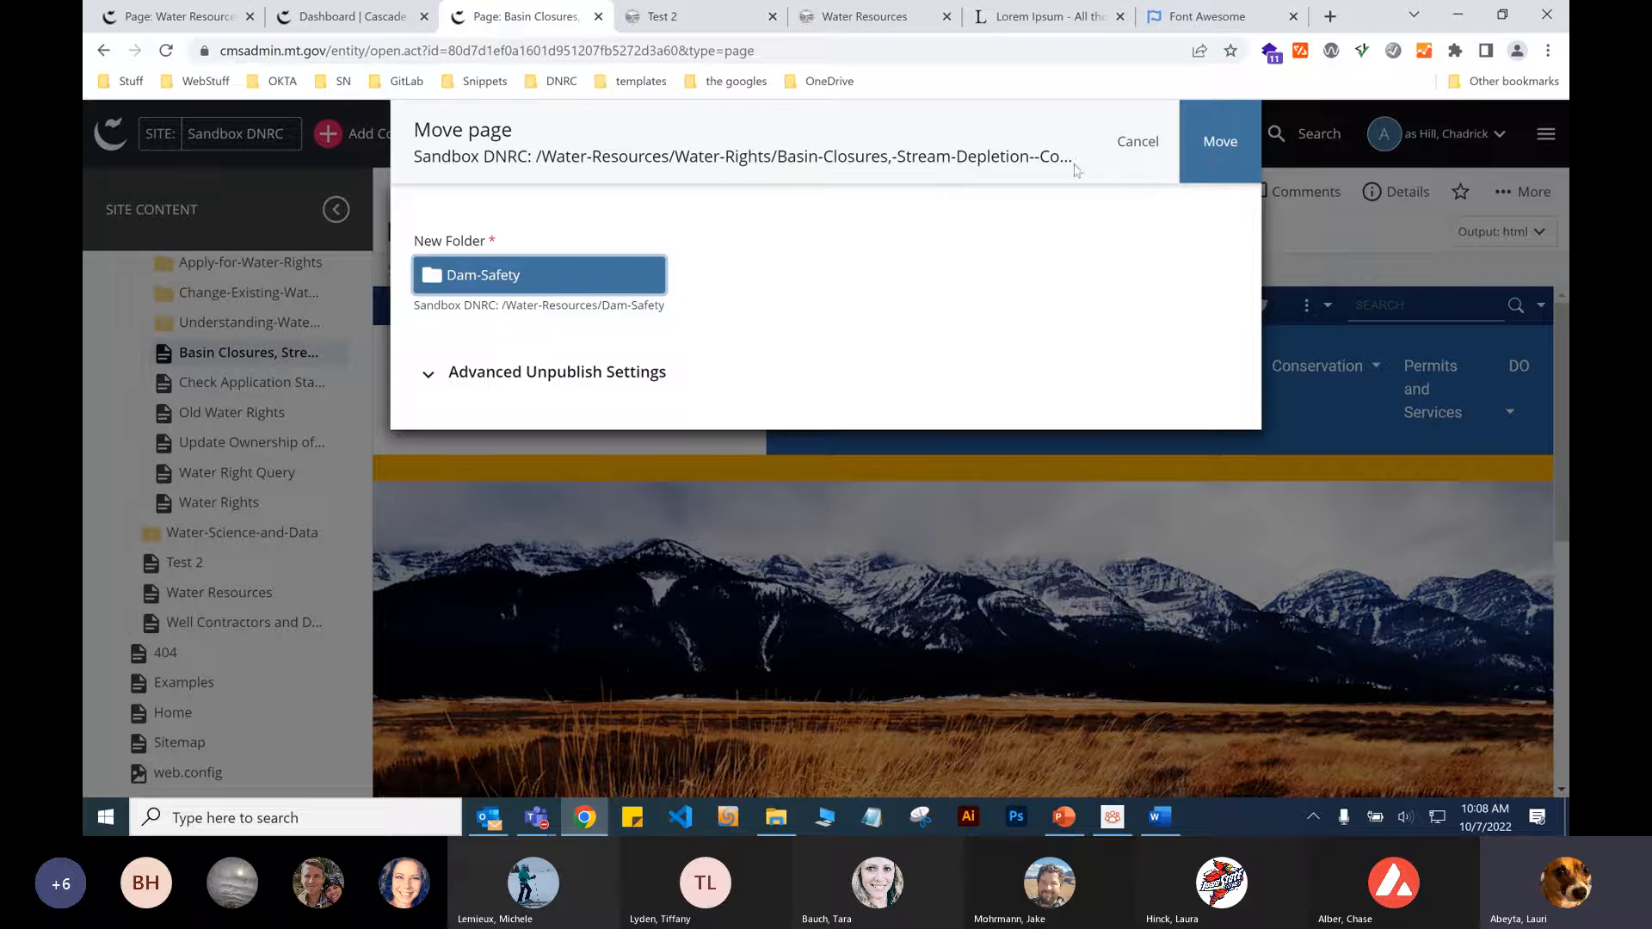
{"action": "left_click", "coordinate": [543, 376]}
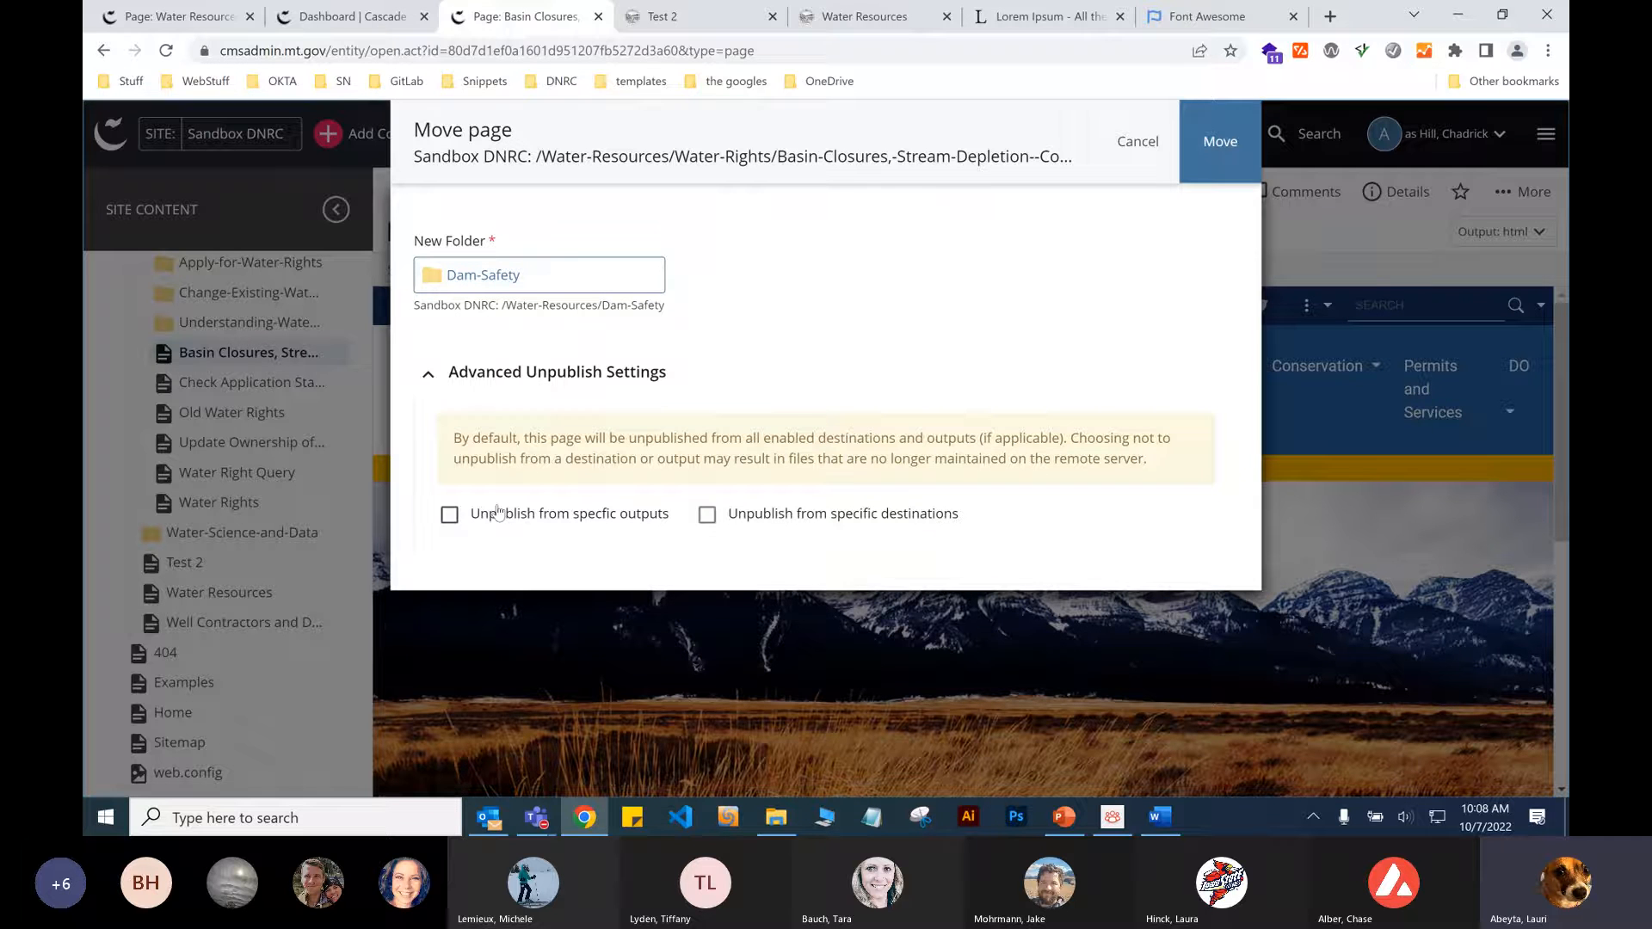
{"action": "left_click", "coordinate": [835, 526]}
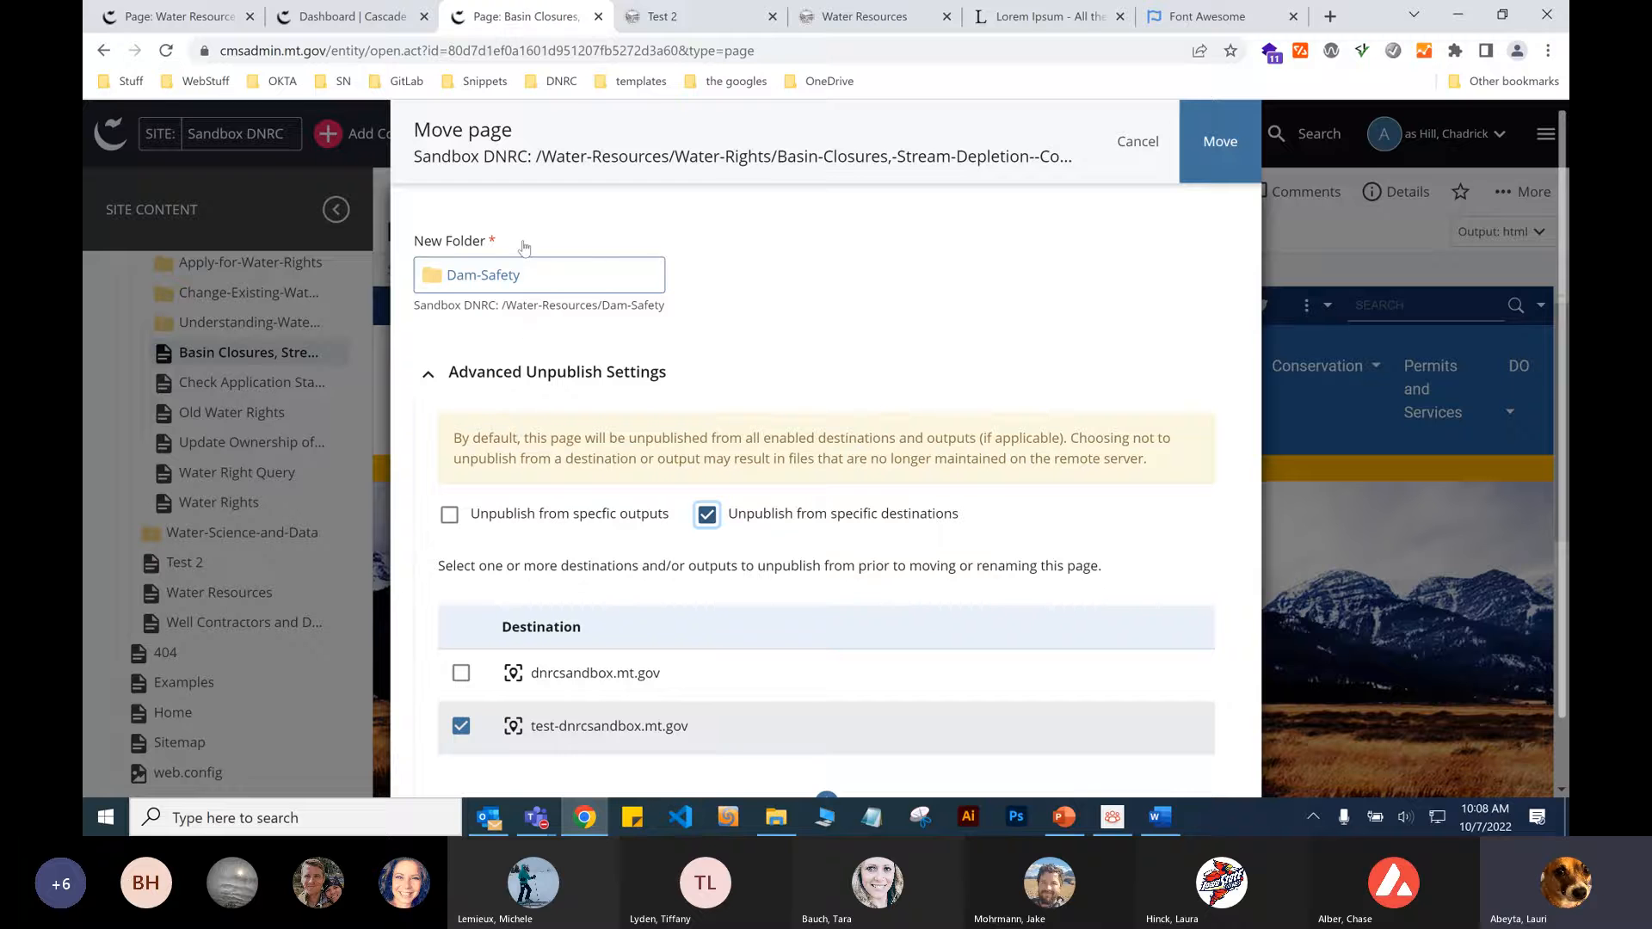
View the Dam Safety page on the published test site and examine the Water-Resources/Dam-Safety folder path in its URL.
{"action": "left_click", "coordinate": [654, 19]}
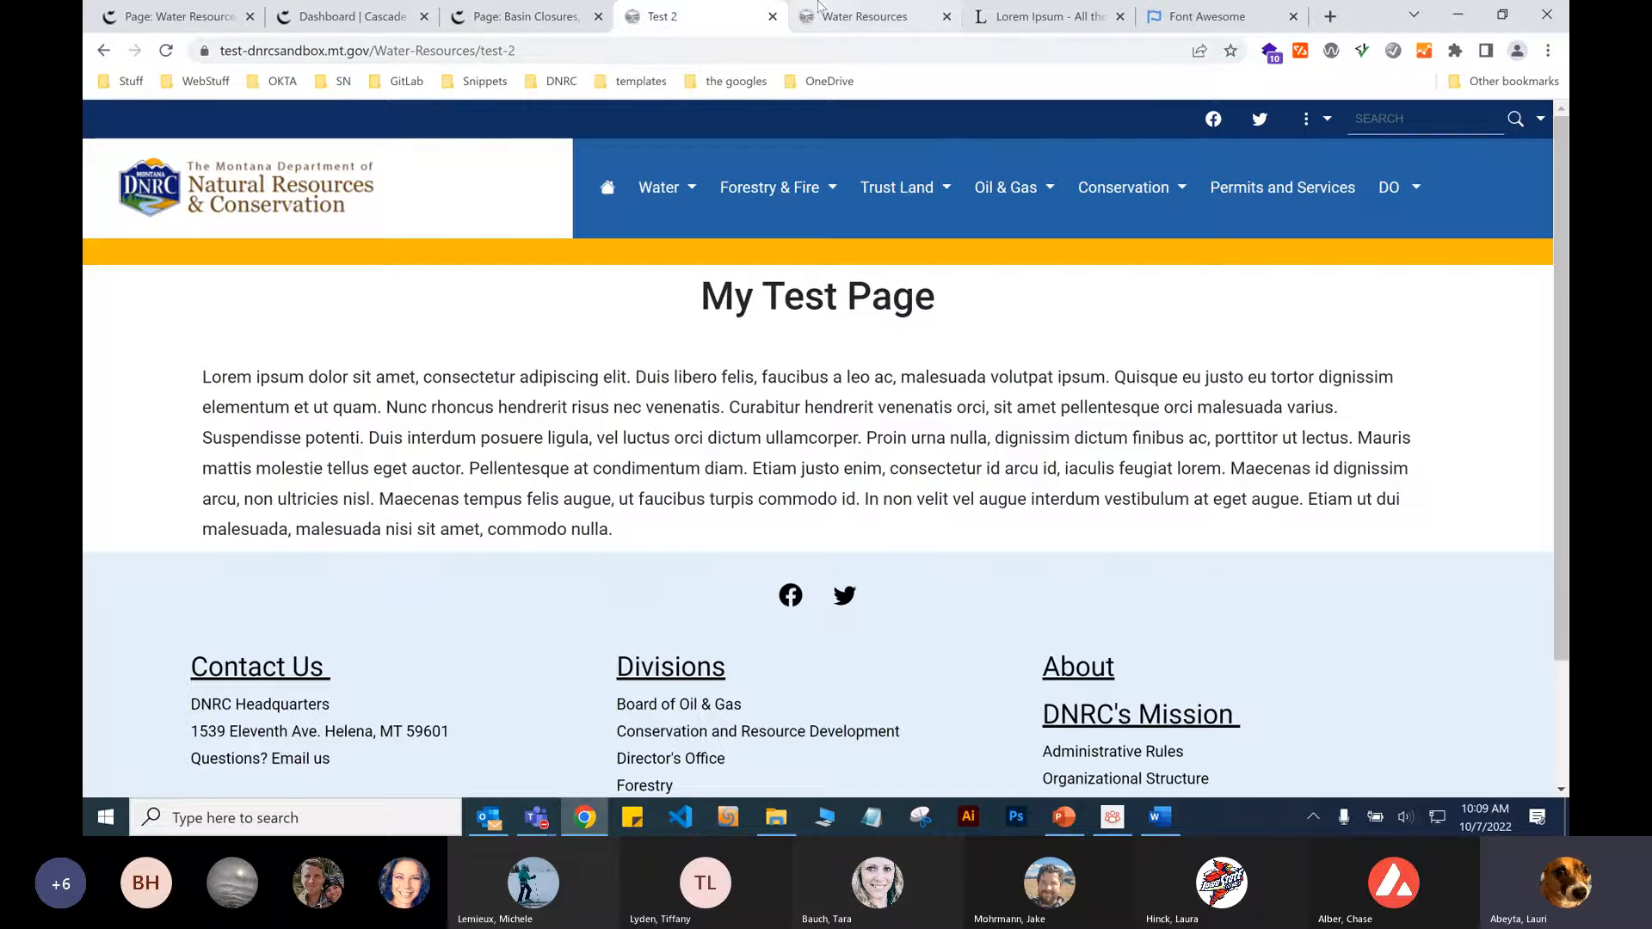
{"action": "left_click", "coordinate": [843, 16]}
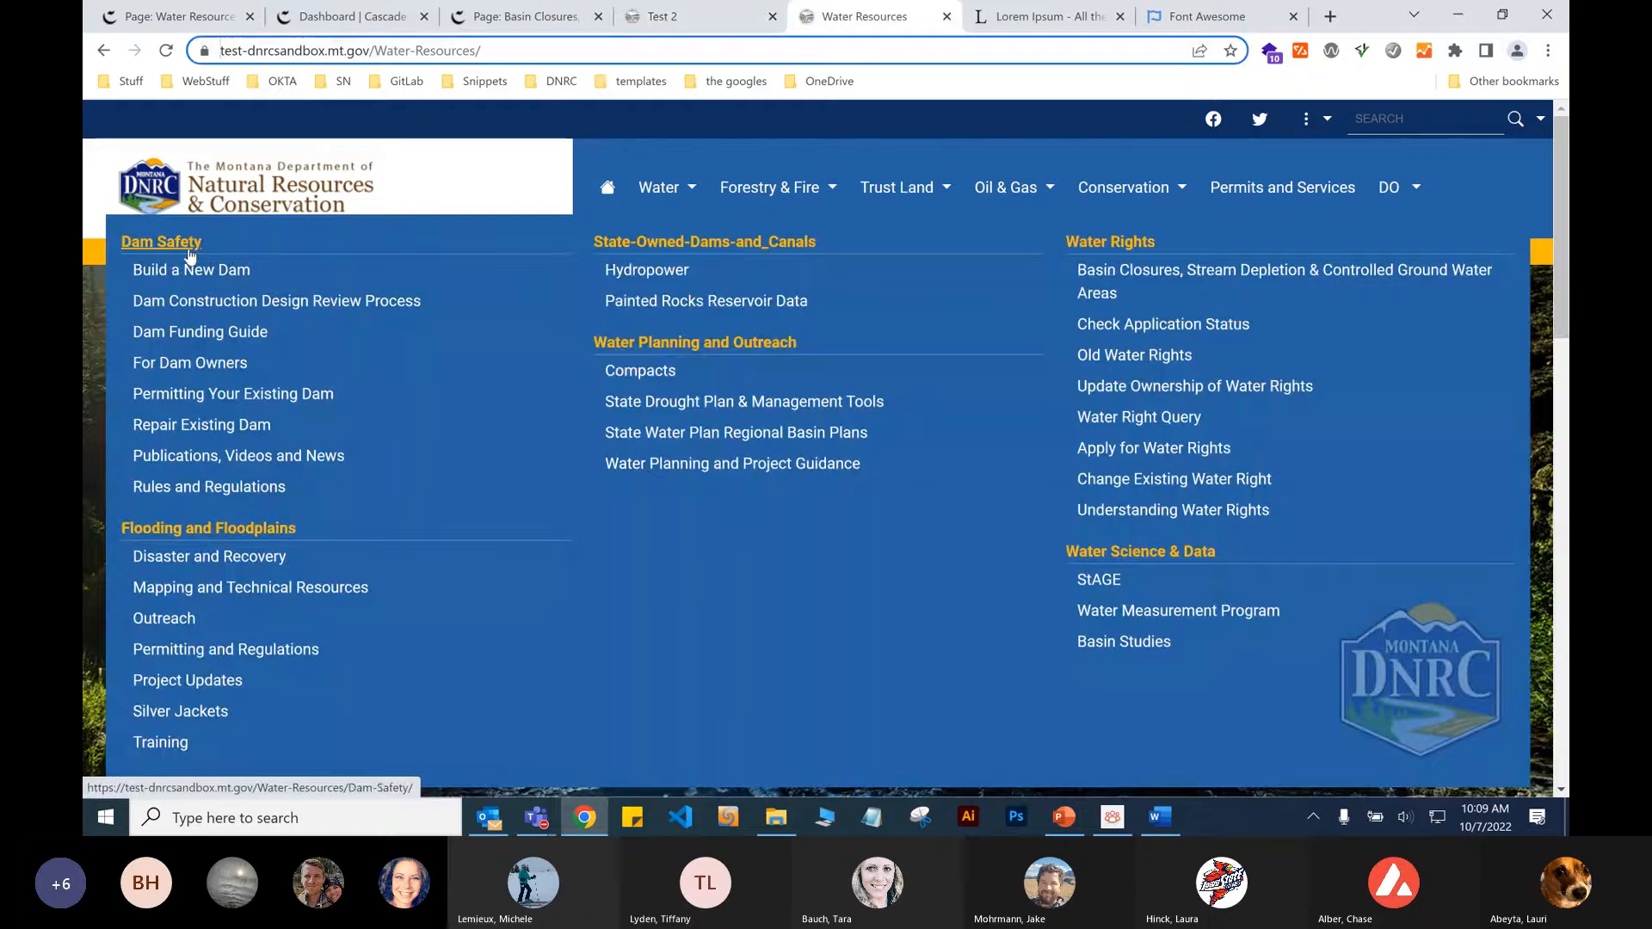
{"action": "left_click", "coordinate": [190, 251]}
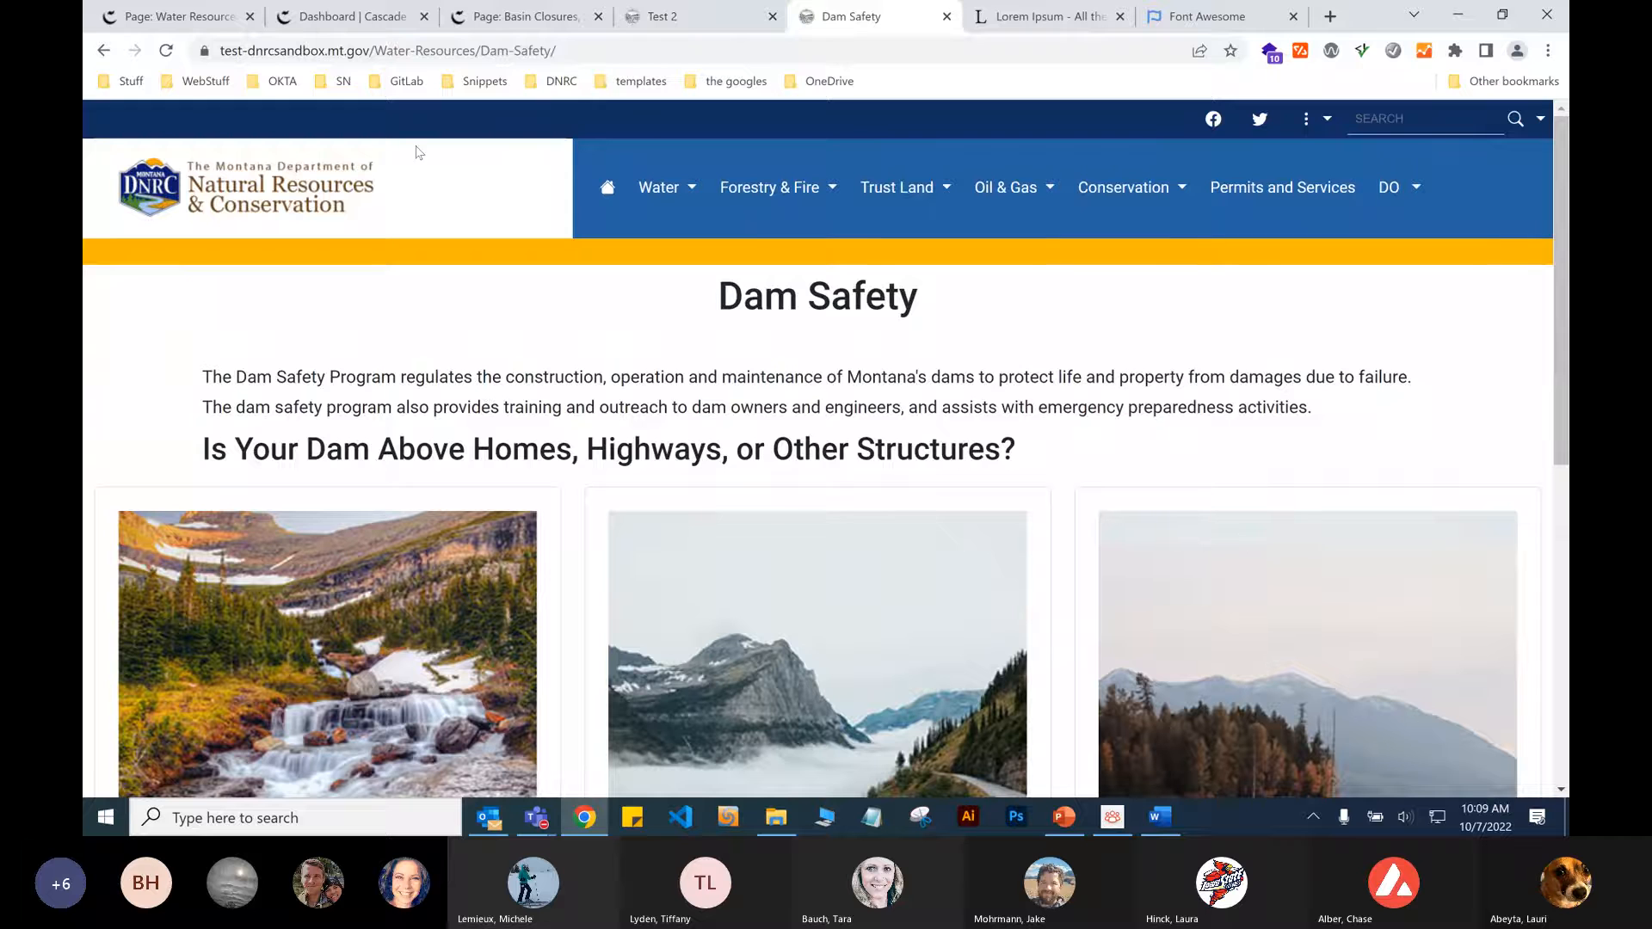
{"action": "left_click_drag", "start_coordinate": [375, 51], "coordinate": [554, 56]}
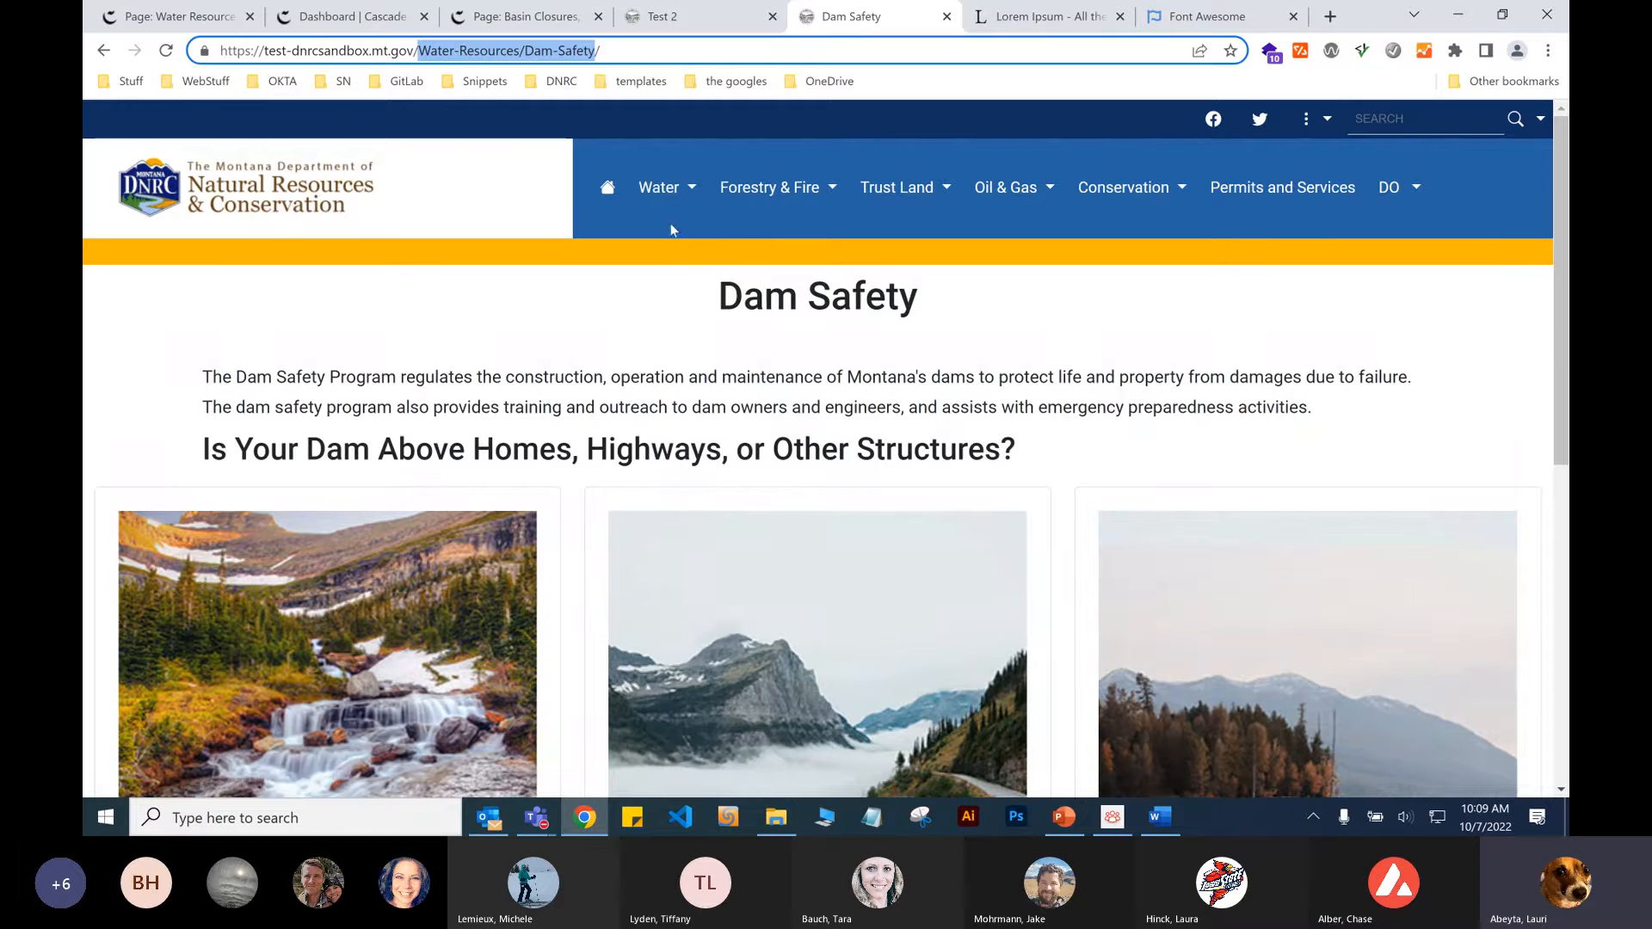
{"action": "left_click", "coordinate": [686, 215]}
Open the Disaster and Recovery page on the test site and examine the Flooding-and-Floodplains folder name in its URL.
{"action": "mouse_move", "coordinate": [671, 192]}
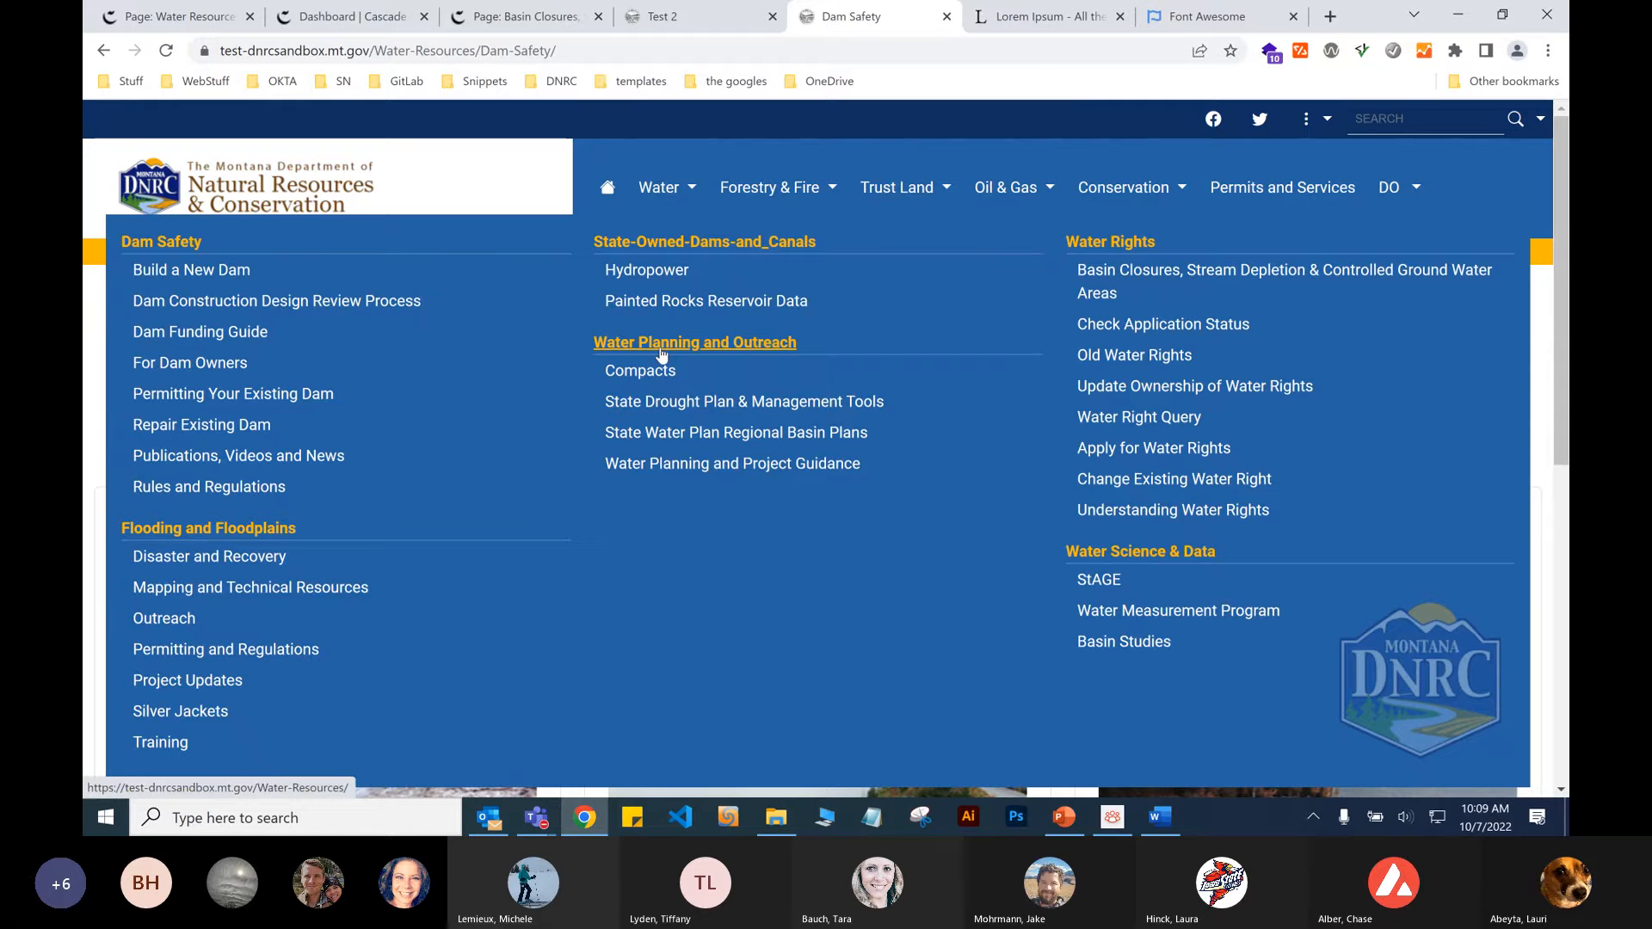
{"action": "left_click", "coordinate": [289, 561]}
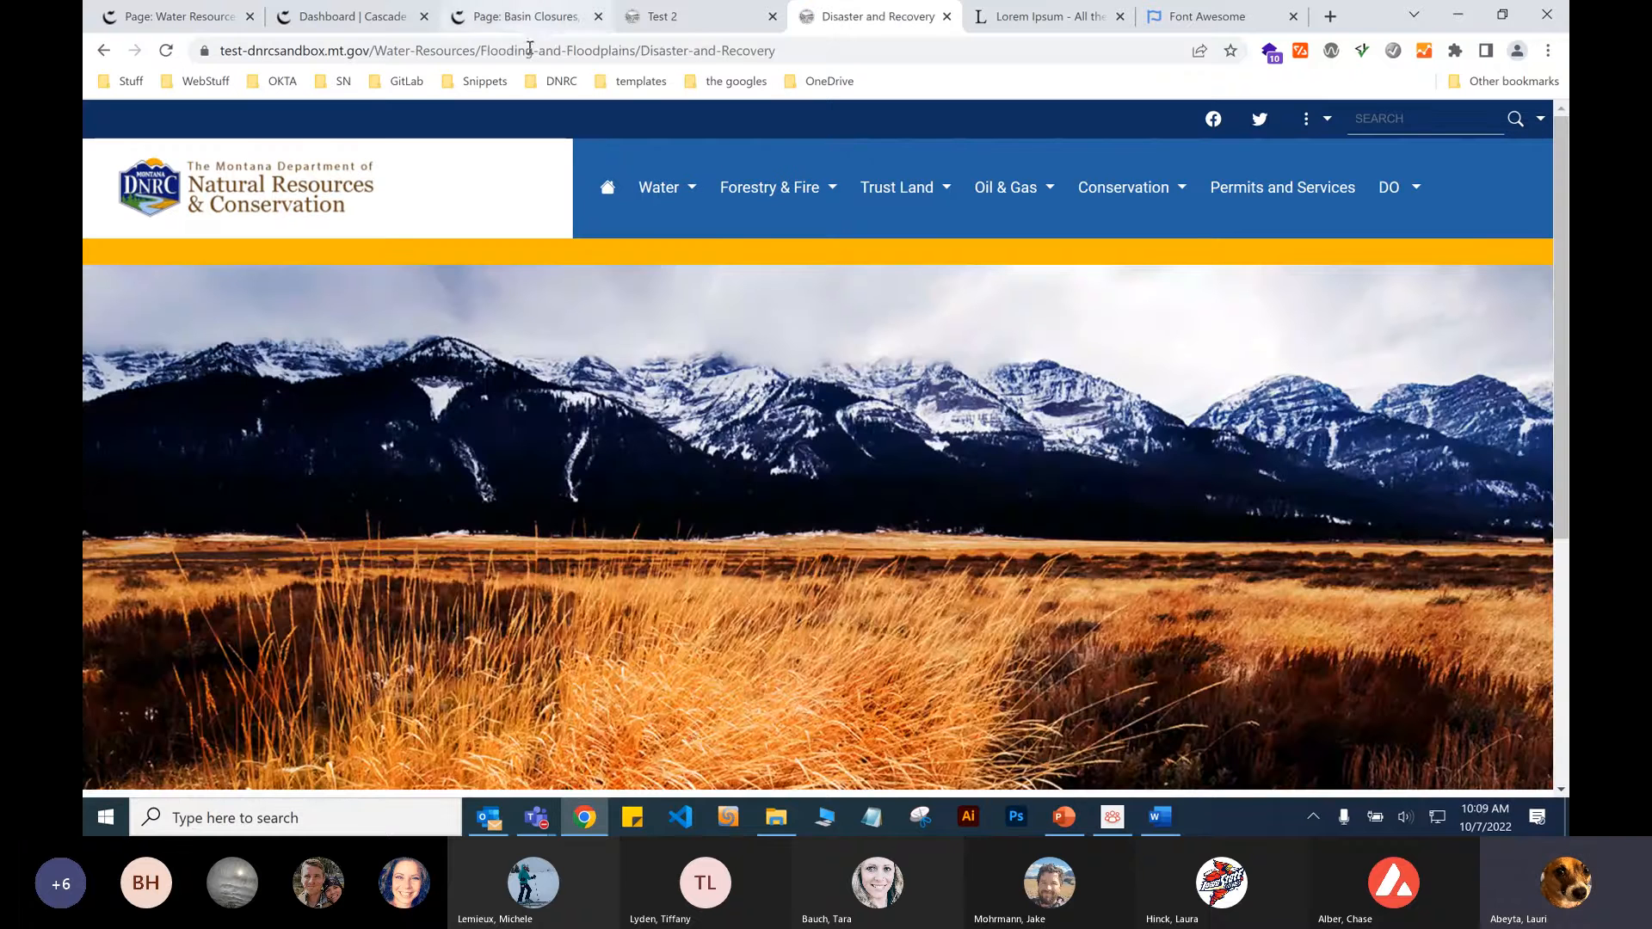
{"action": "left_click_drag", "start_coordinate": [497, 50], "coordinate": [641, 54]}
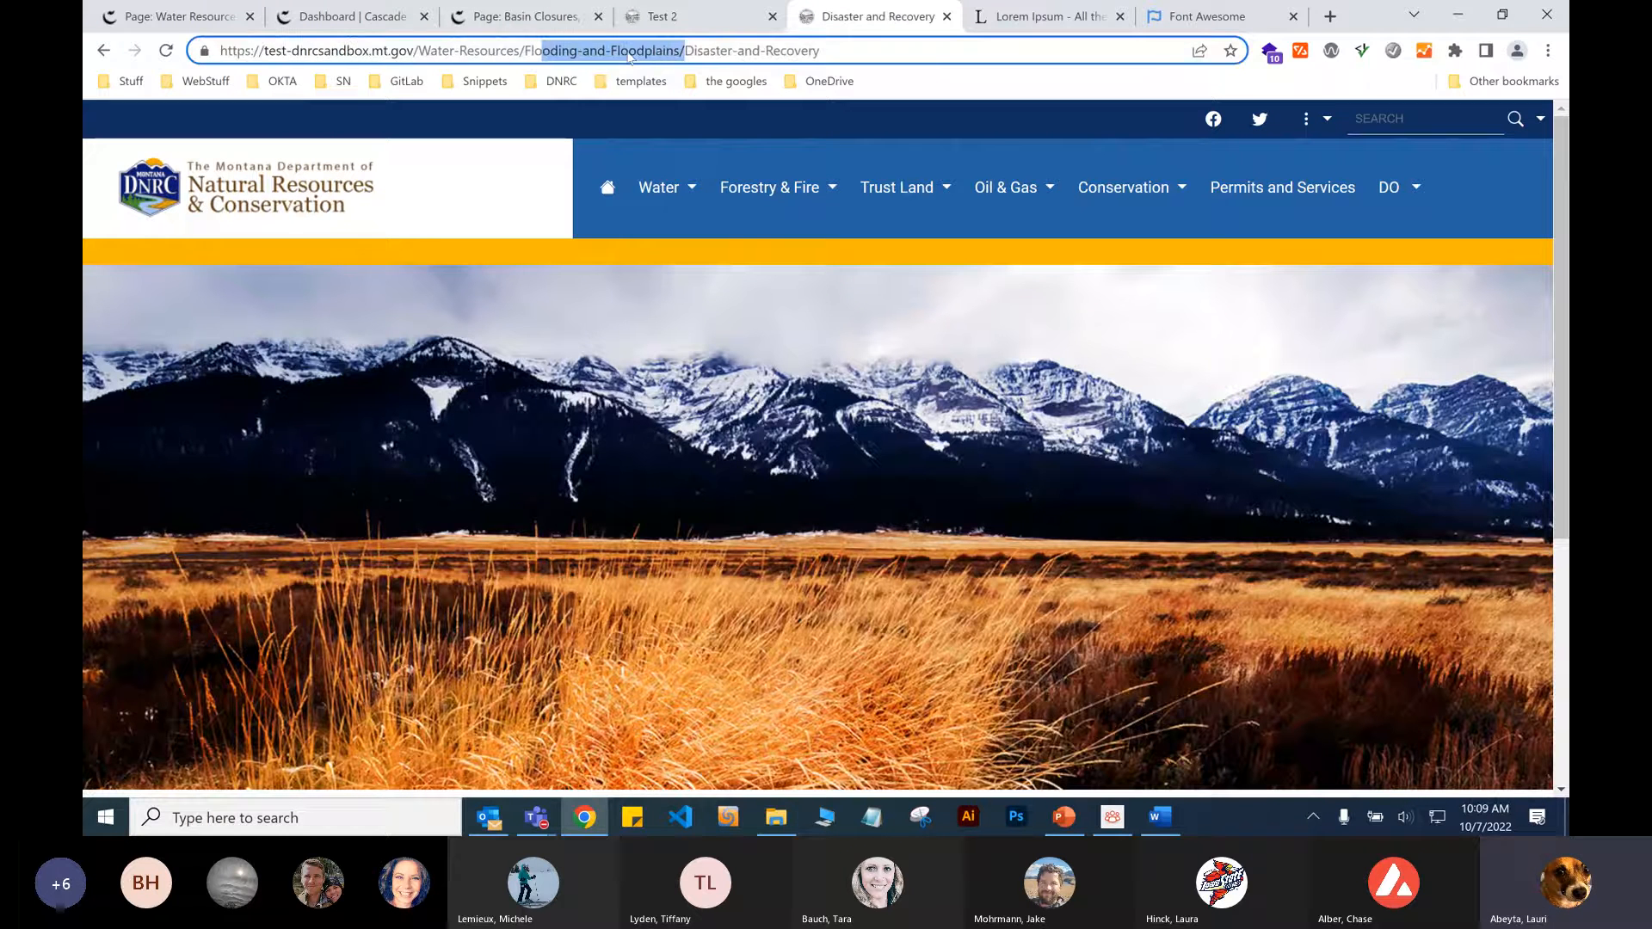
{"action": "left_click_drag", "start_coordinate": [517, 56], "coordinate": [695, 57]}
{"action": "left_click", "coordinate": [505, 57]}
{"action": "left_click_drag", "start_coordinate": [527, 53], "coordinate": [680, 53]}
{"action": "left_click", "coordinate": [680, 201]}
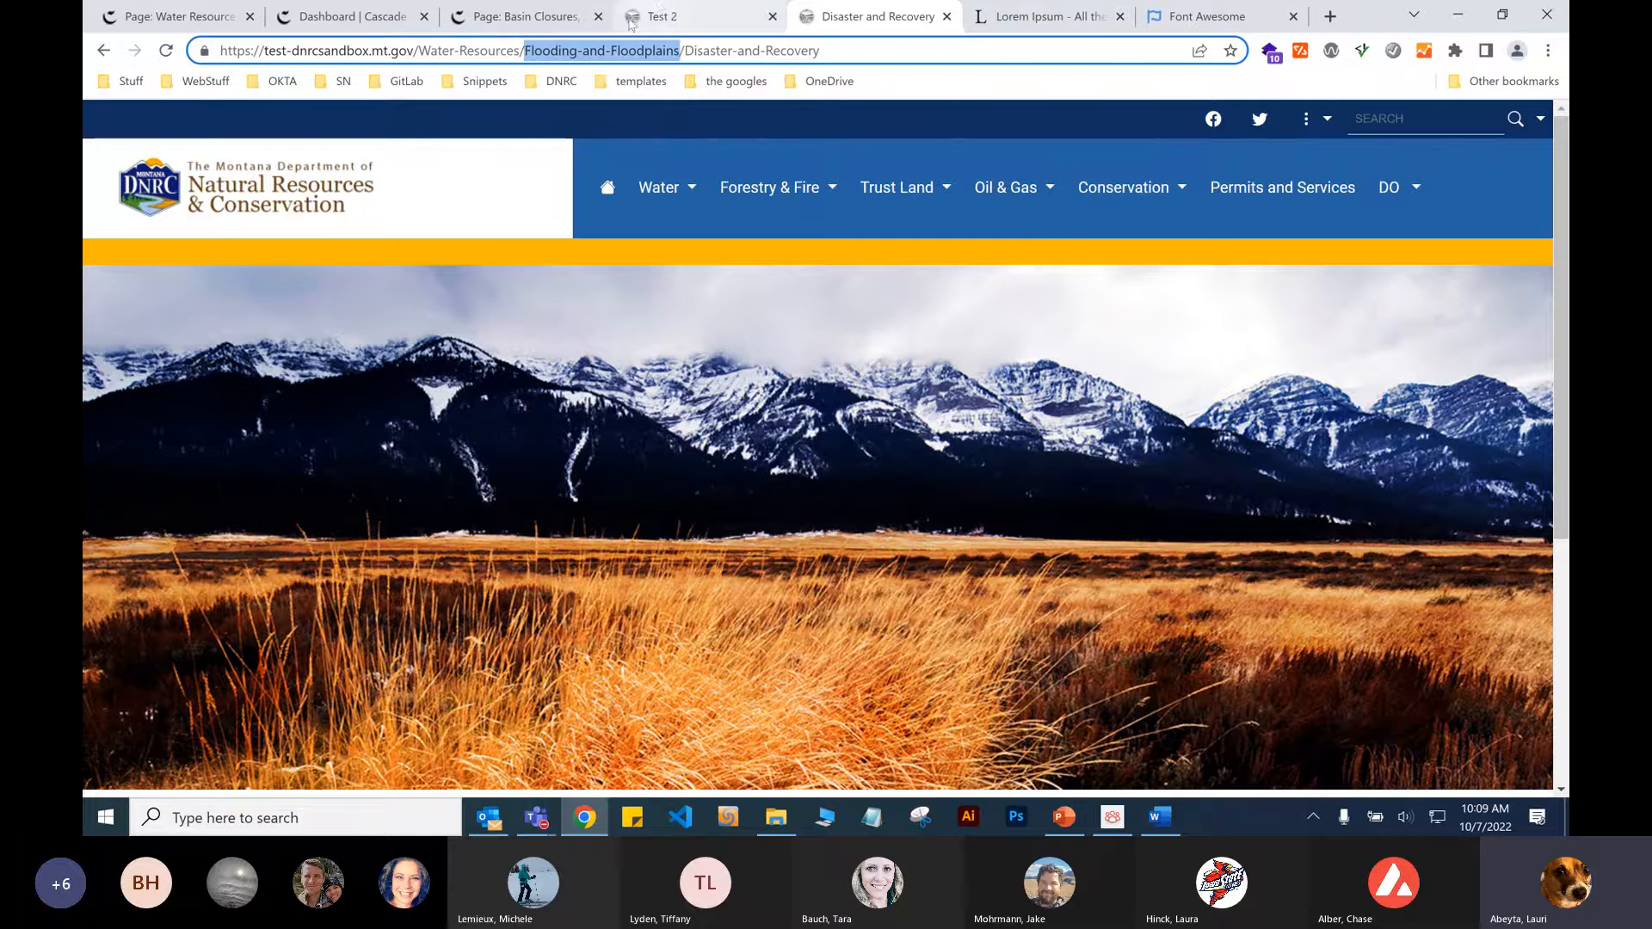
Return to the CMS, carry out the move of the Basin Closures page to Dam-Safety and reload the site tree.
{"action": "left_click", "coordinate": [524, 16]}
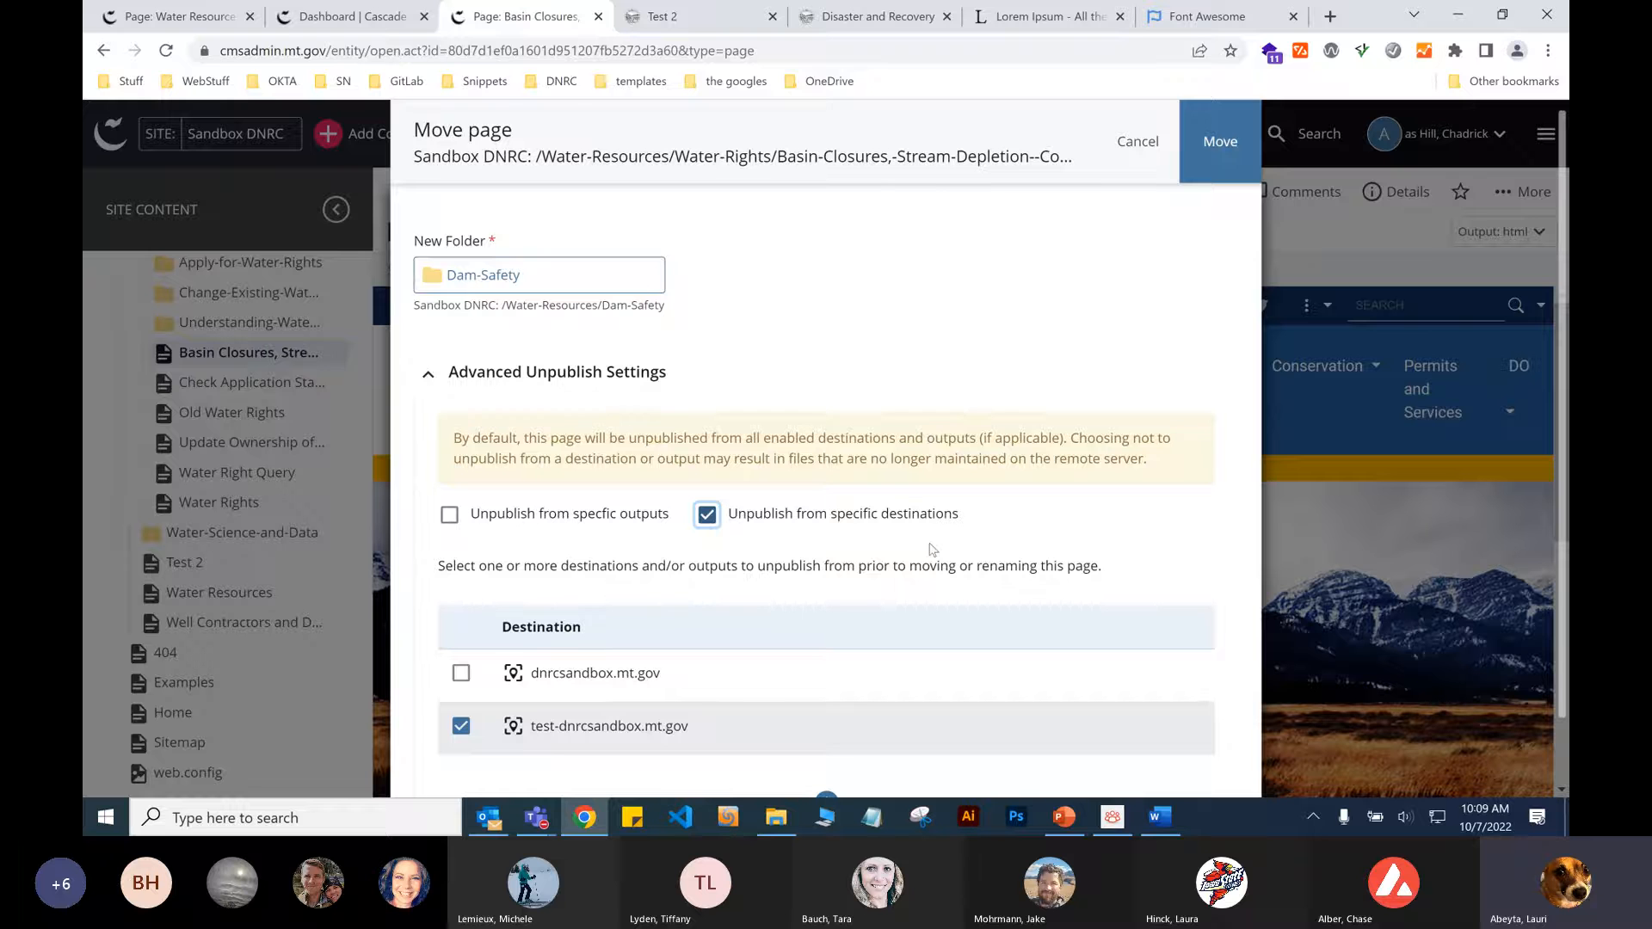
{"action": "left_click", "coordinate": [1194, 155]}
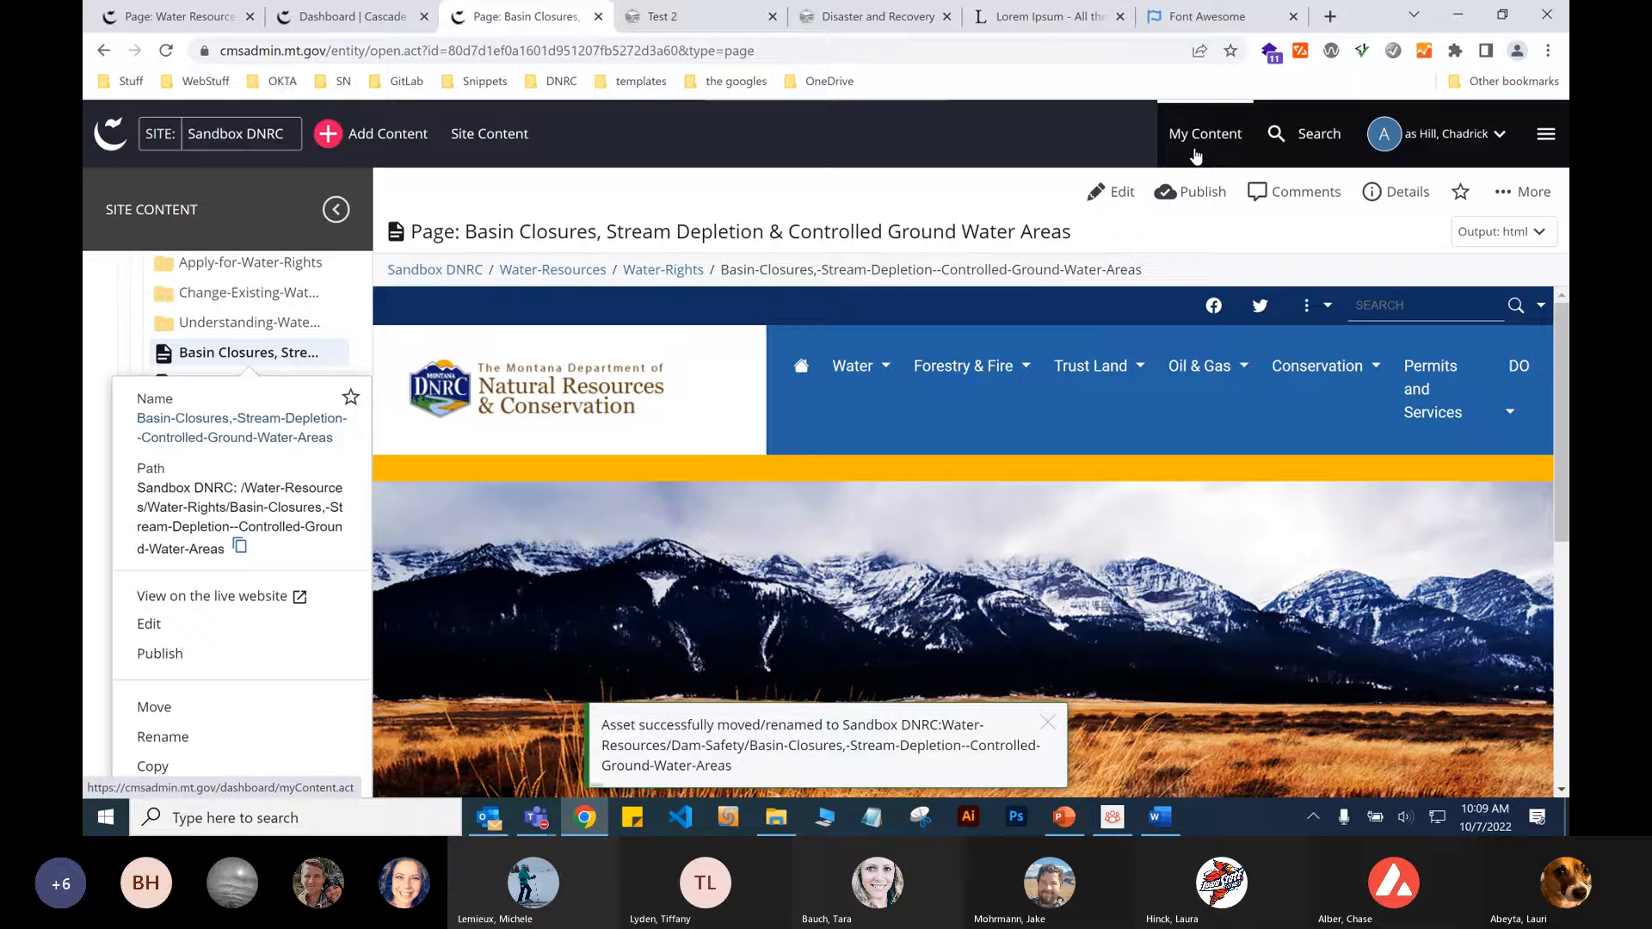
{"action": "left_click", "coordinate": [99, 379]}
{"action": "scroll", "coordinate": [99, 420], "scroll_direction": "up", "scroll_amount": 5}
{"action": "left_click", "coordinate": [166, 51]}
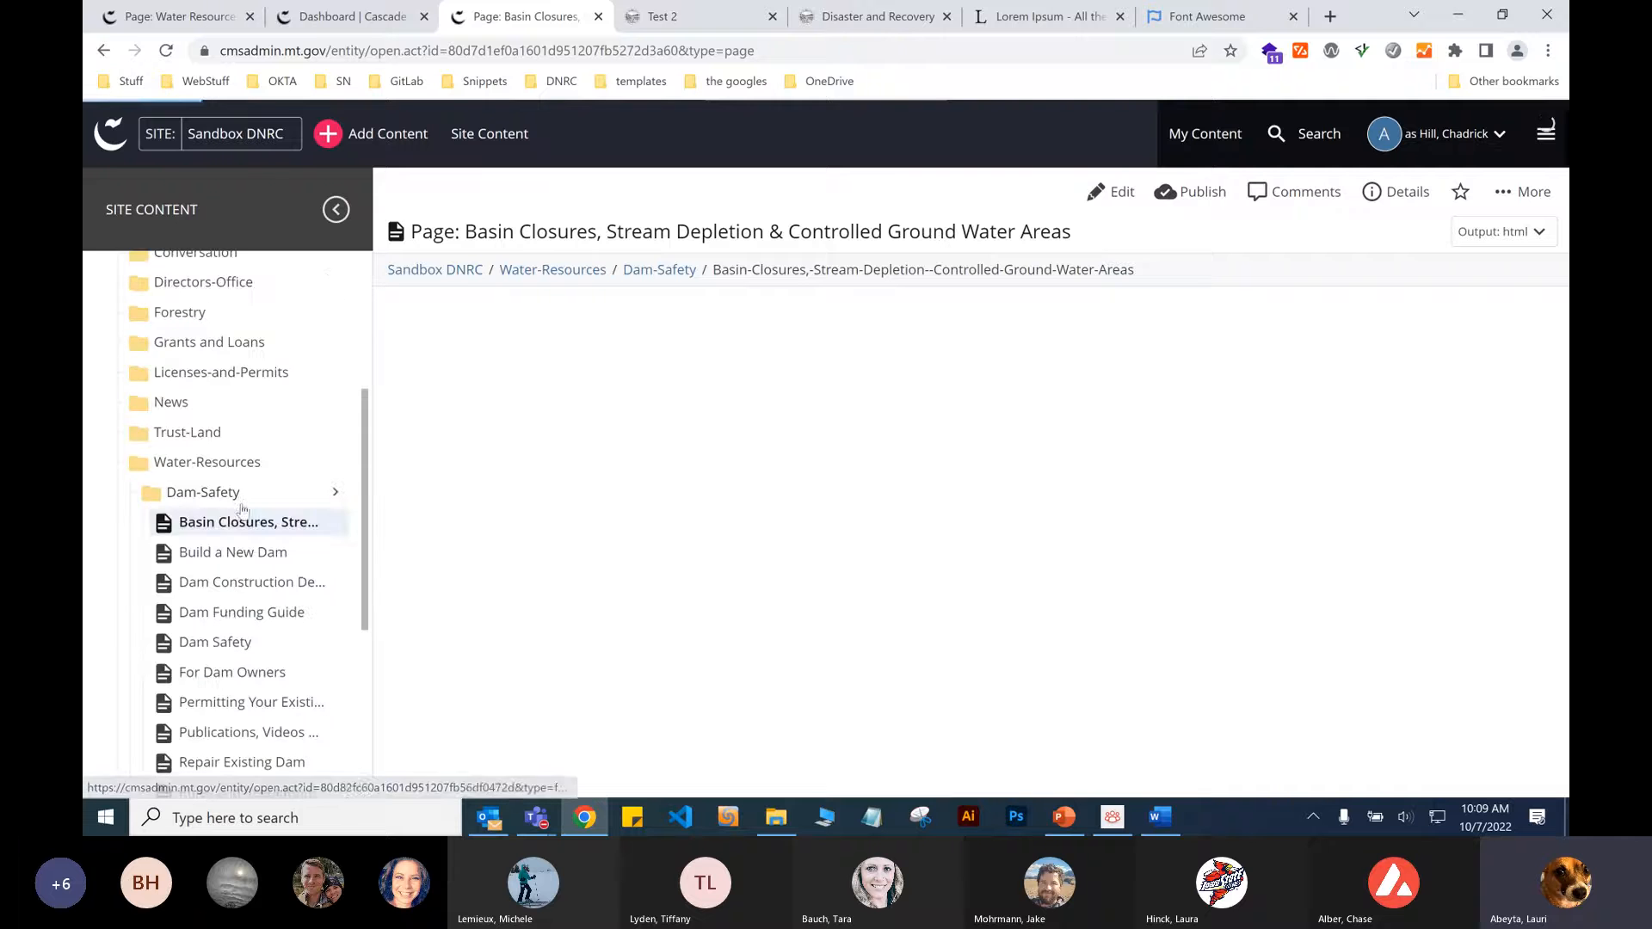
{"action": "scroll", "coordinate": [225, 632], "scroll_direction": "down", "scroll_amount": 1}
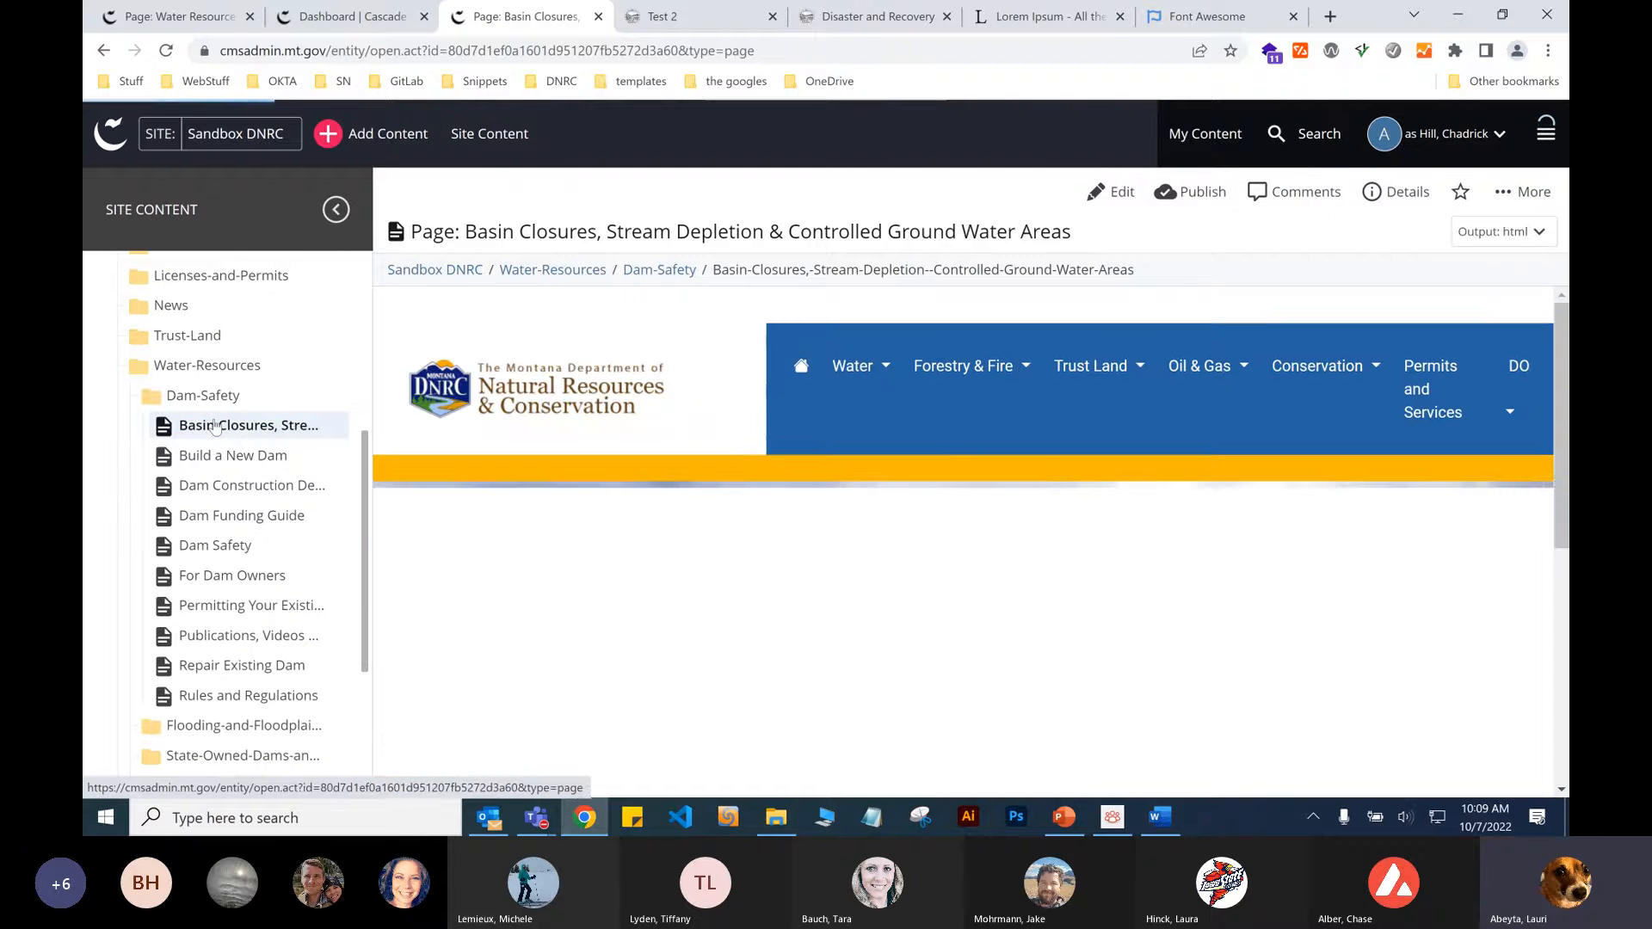
View the moved Basin Closures page on the live website, then look for it under the test-dnrcsandbox.mt.gov address.
{"action": "mouse_move", "coordinate": [215, 428]}
{"action": "left_click", "coordinate": [299, 670]}
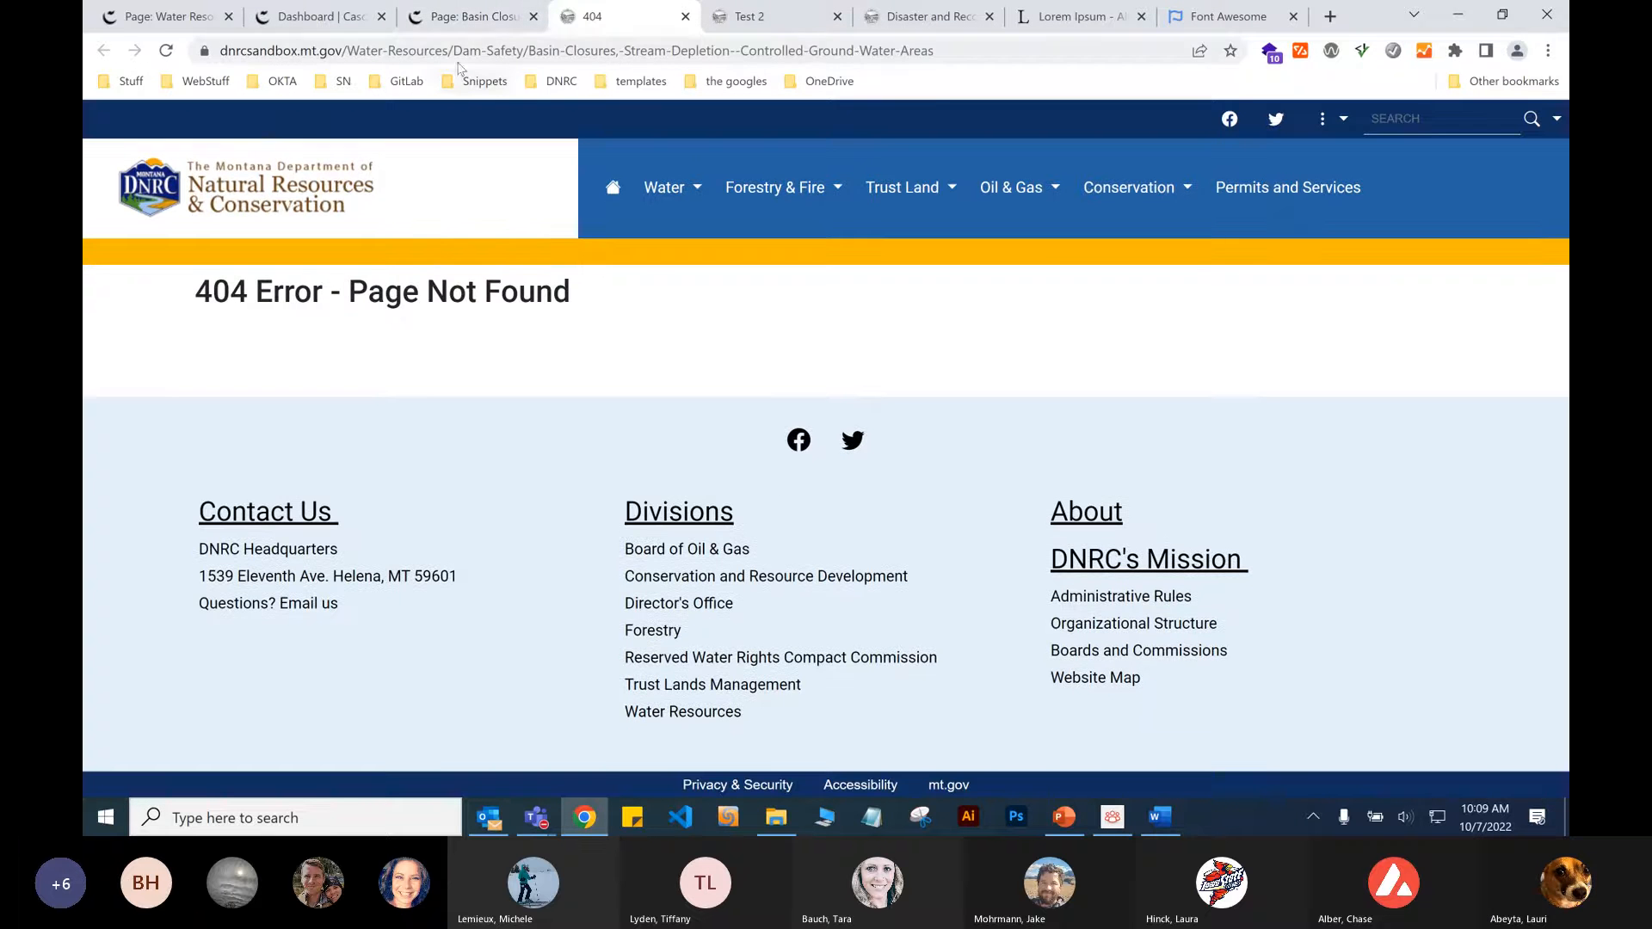
{"action": "left_click", "coordinate": [462, 53]}
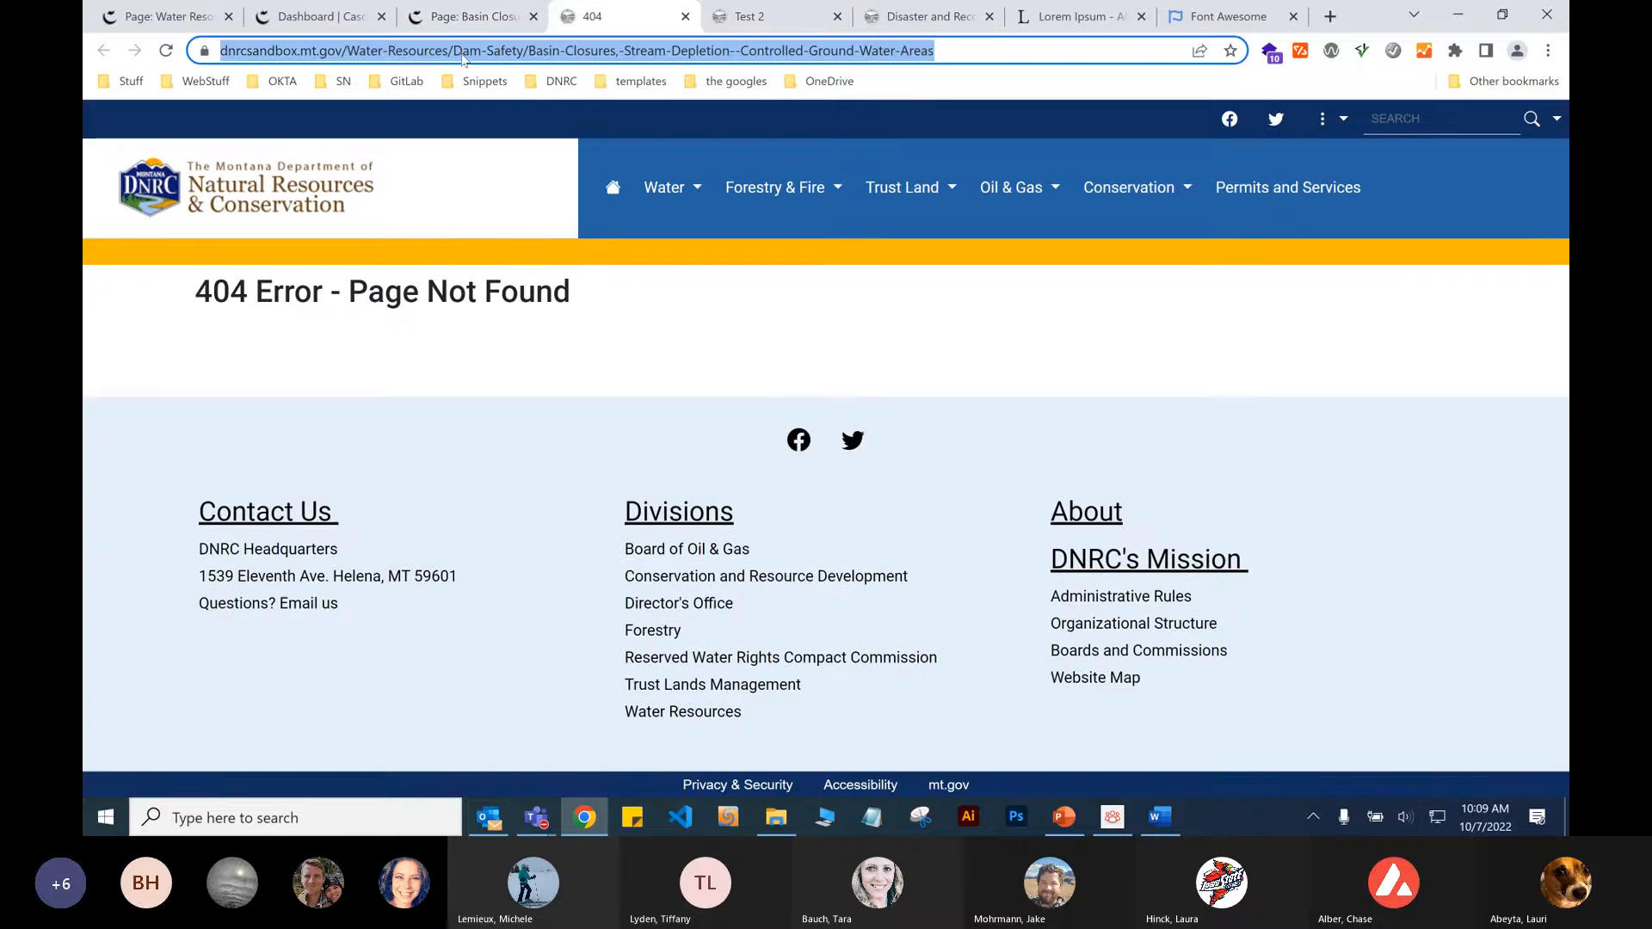
{"action": "key", "text": "Left"}
{"action": "type", "text": "test"}
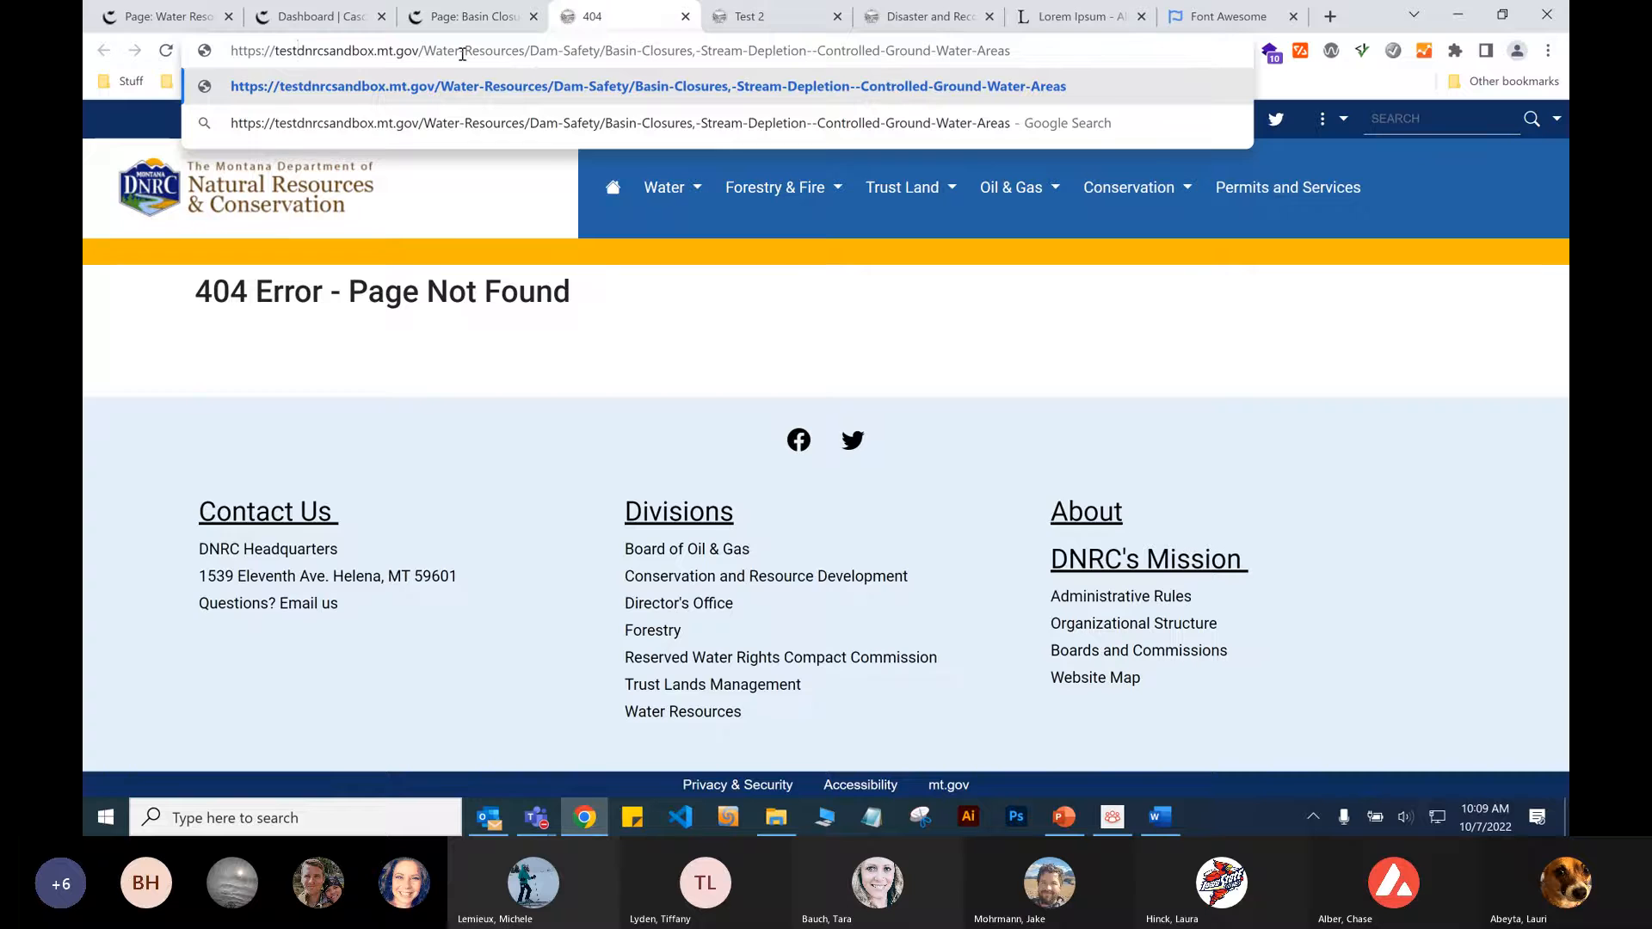
{"action": "key", "text": "Return"}
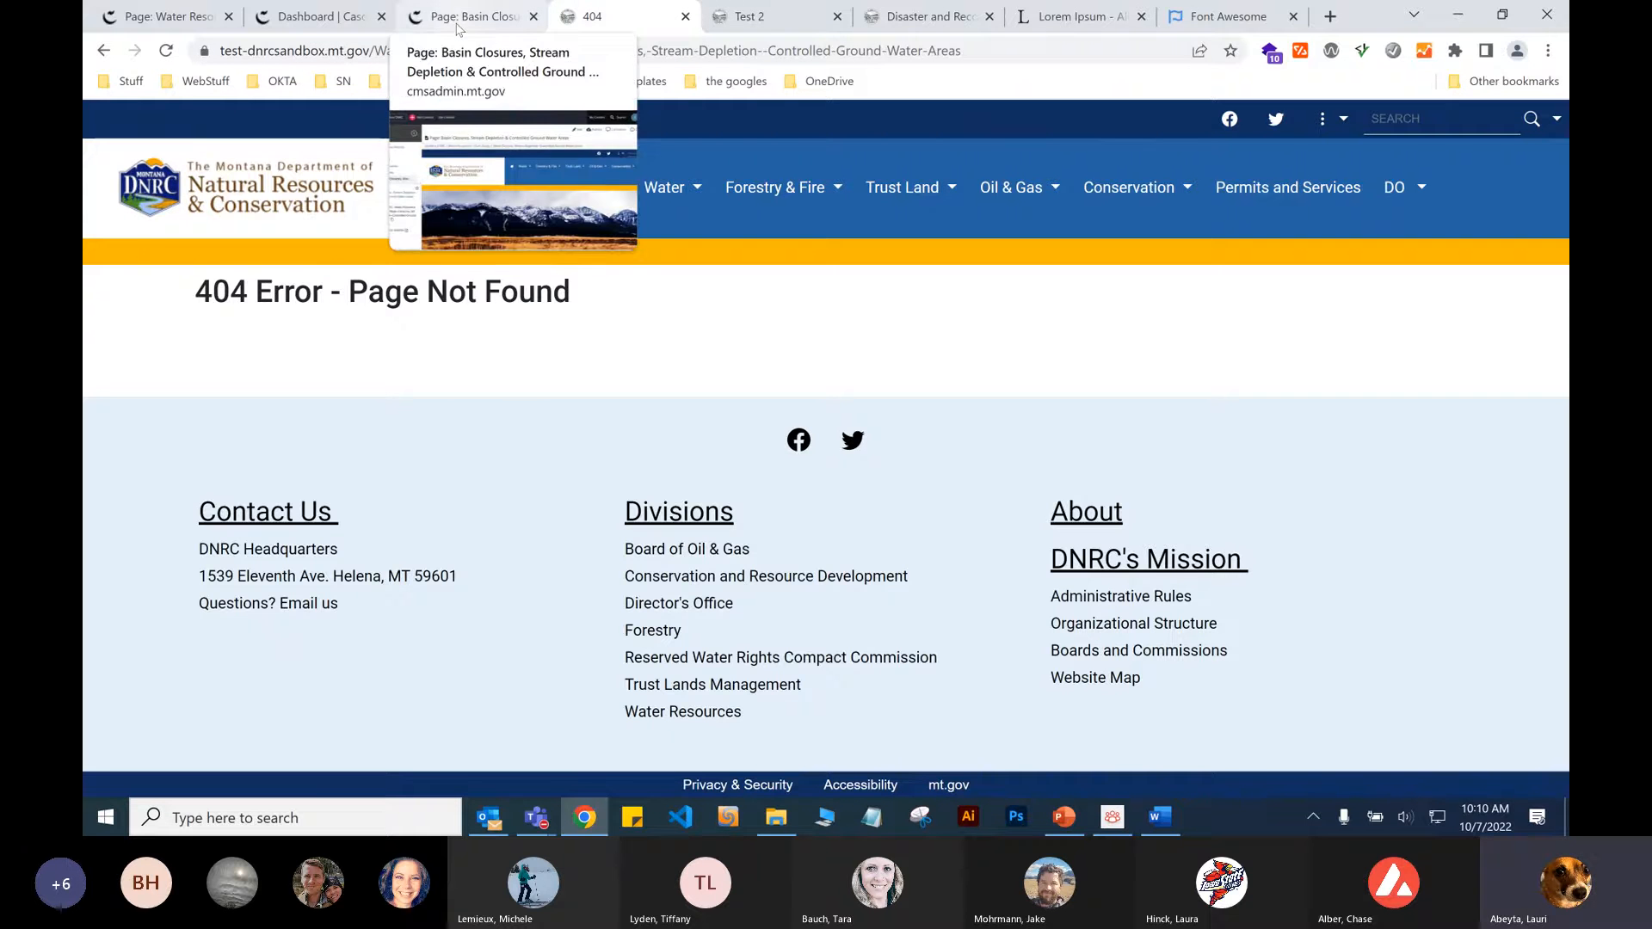
Publish the moved Basin Closures page from the Dam-Safety folder to test-dnrcsandbox.mt.gov.
{"action": "left_click", "coordinate": [451, 19]}
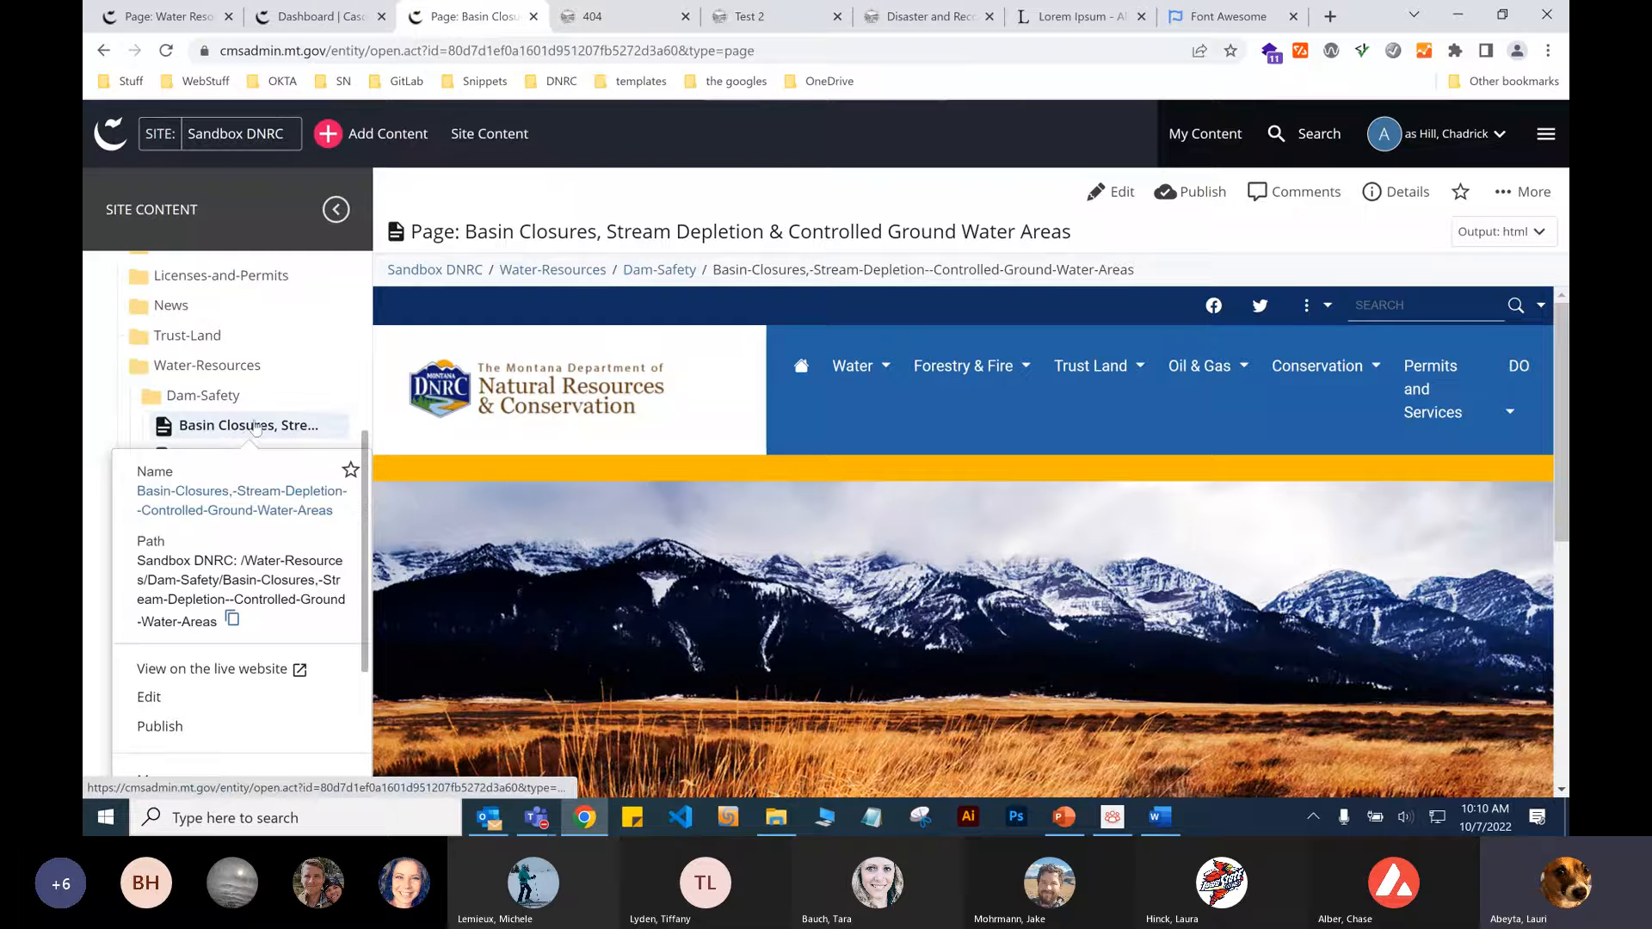
{"action": "left_click", "coordinate": [189, 733]}
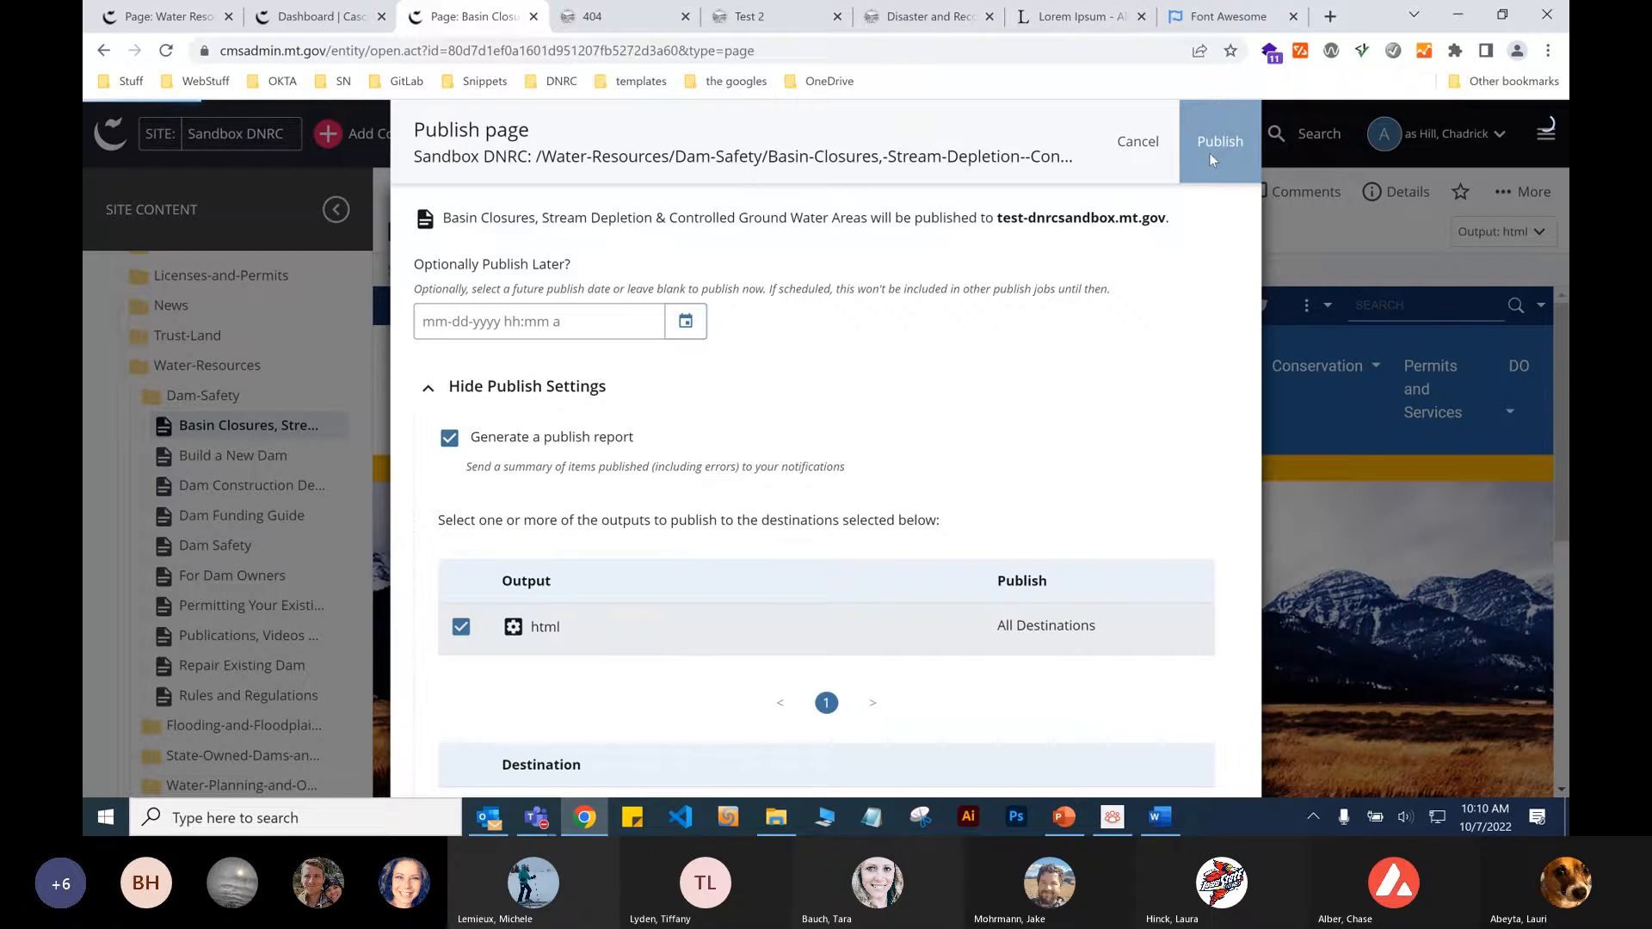
{"action": "left_click", "coordinate": [1210, 152]}
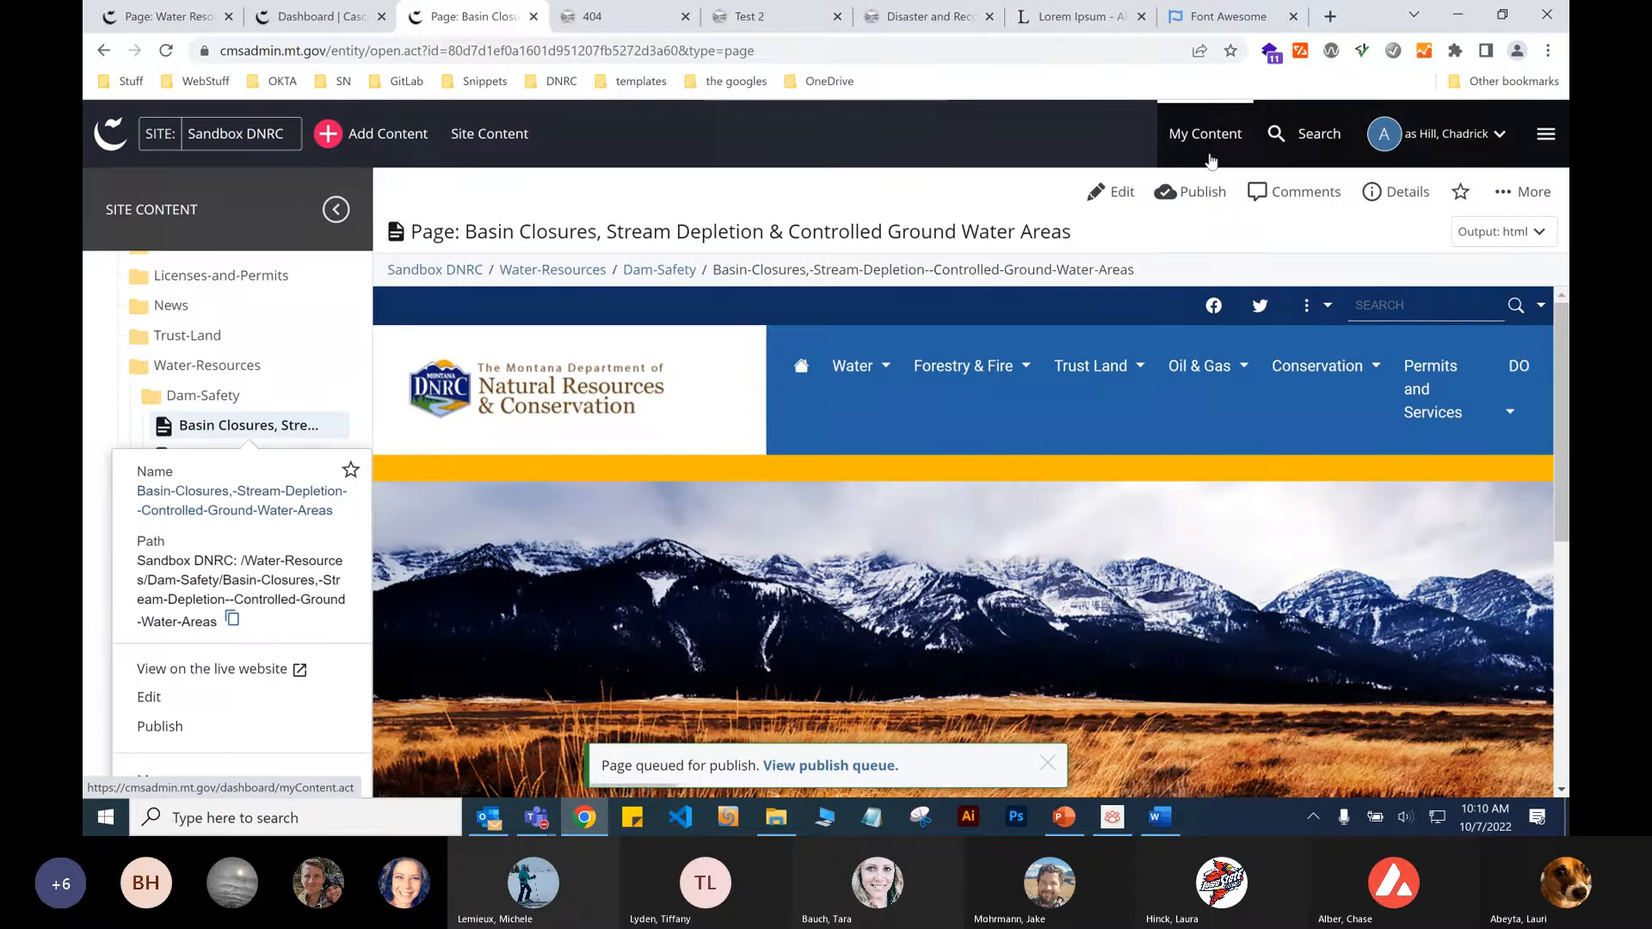
Reload the Basin Closures page's new Dam-Safety address on the test site to check the publish.
{"action": "left_click", "coordinate": [600, 16]}
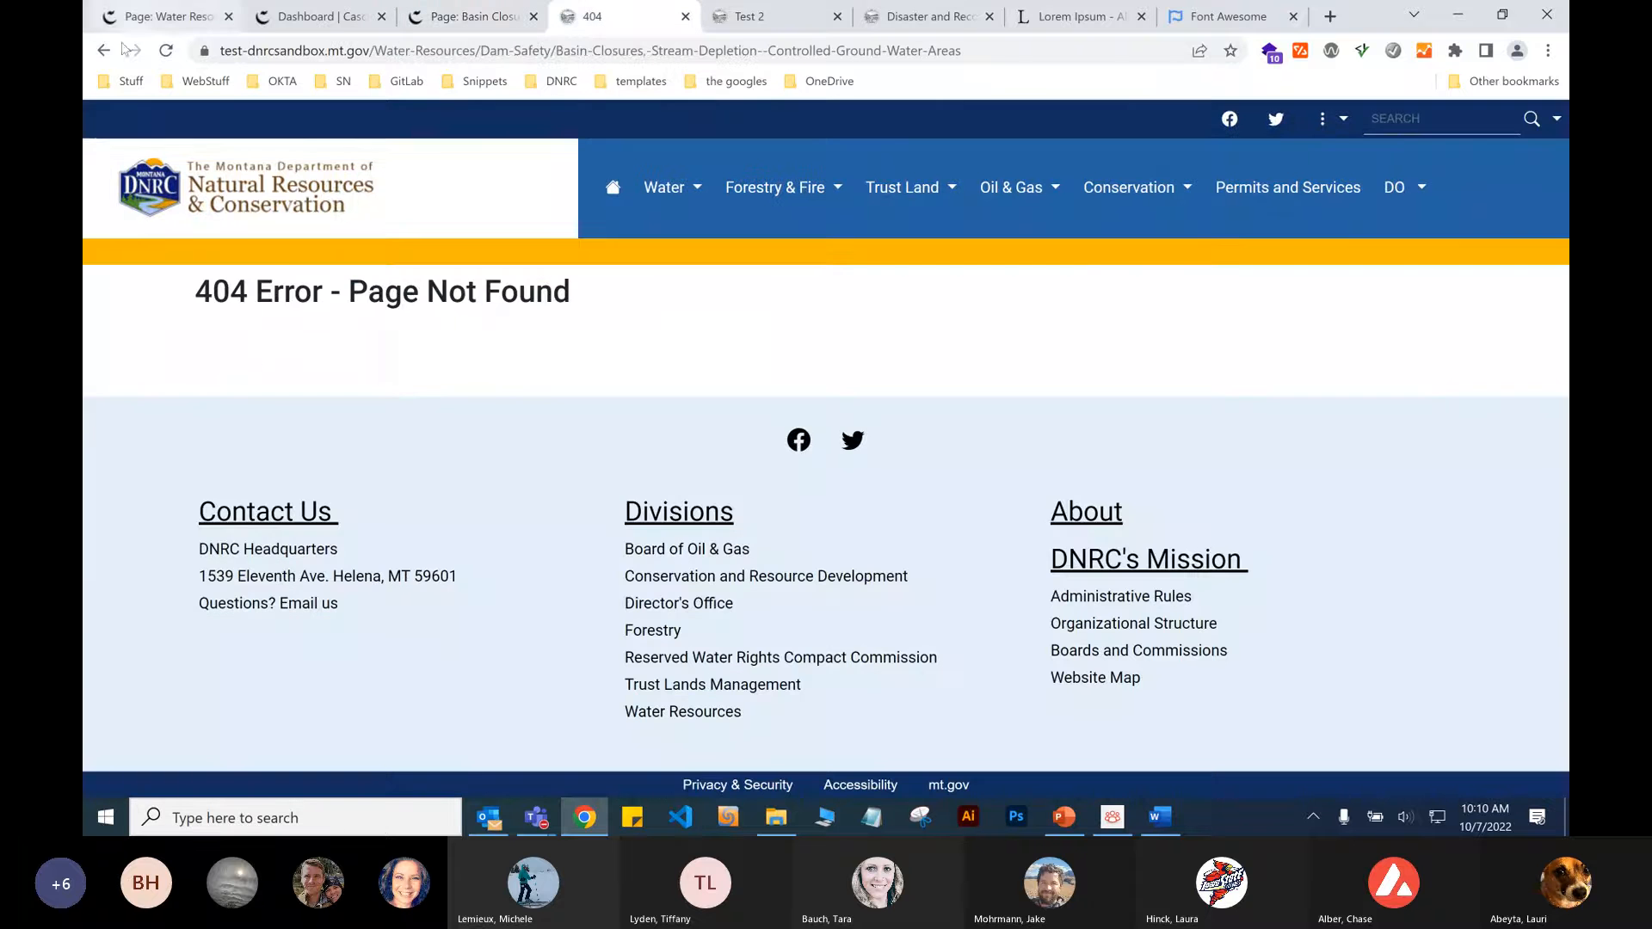
{"action": "left_click", "coordinate": [166, 51]}
{"action": "left_click", "coordinate": [175, 54]}
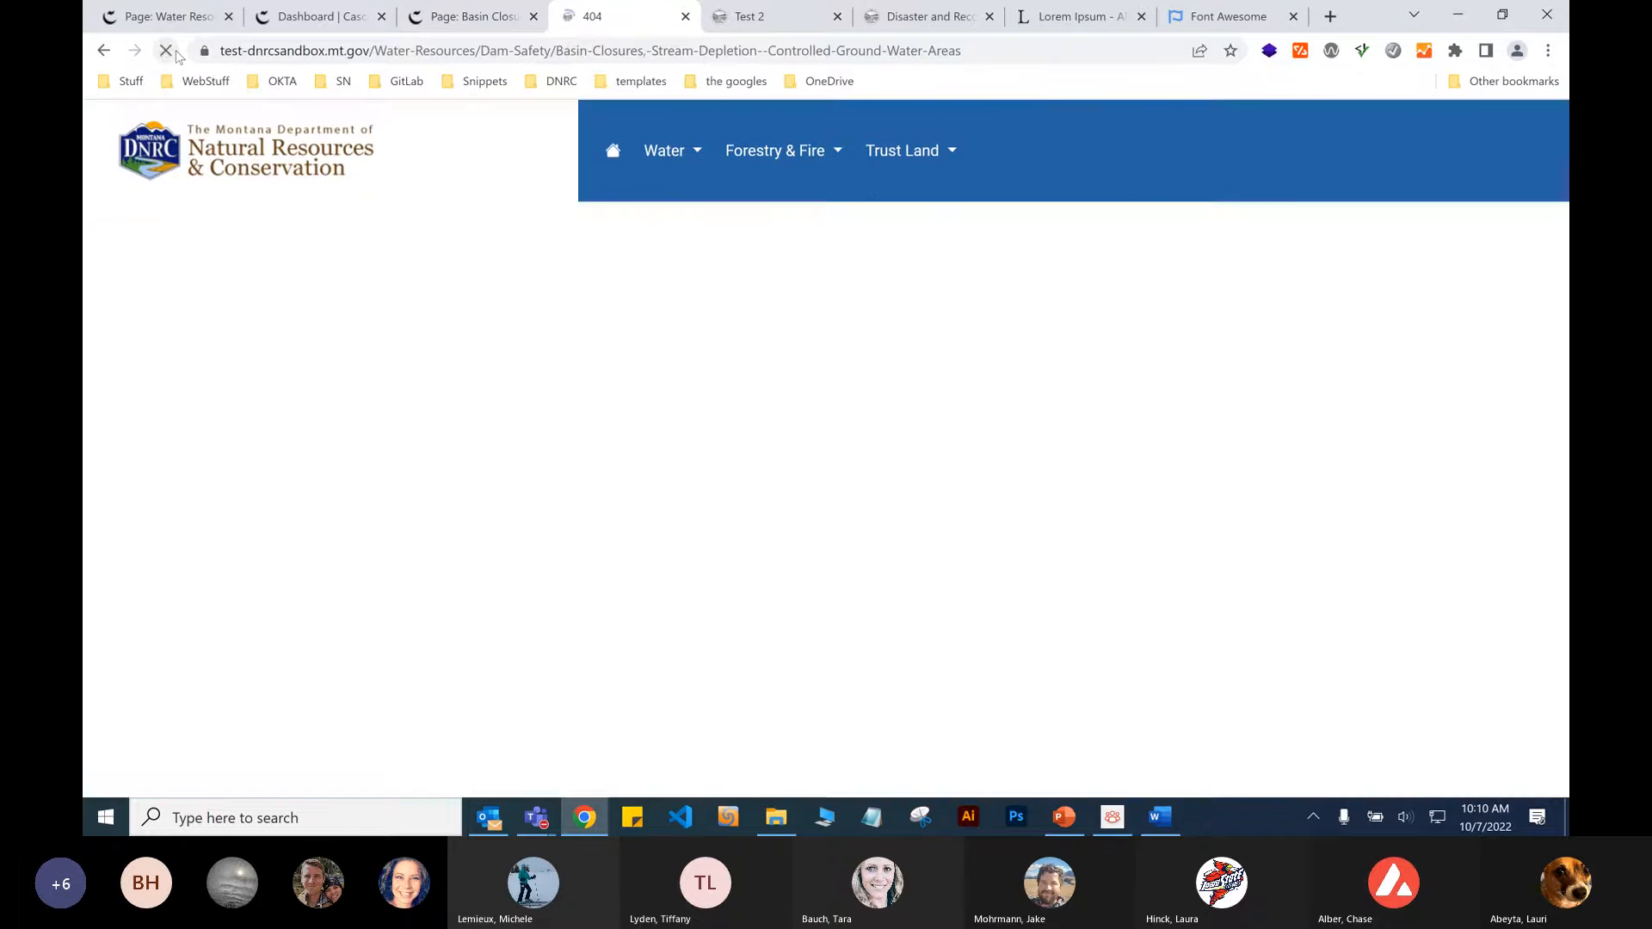
Open the moved Basin Closures page on the live website again and reload its dnrcsandbox.mt.gov address.
{"action": "left_click", "coordinate": [473, 16]}
{"action": "scroll", "coordinate": [224, 430], "scroll_direction": "down", "scroll_amount": 2}
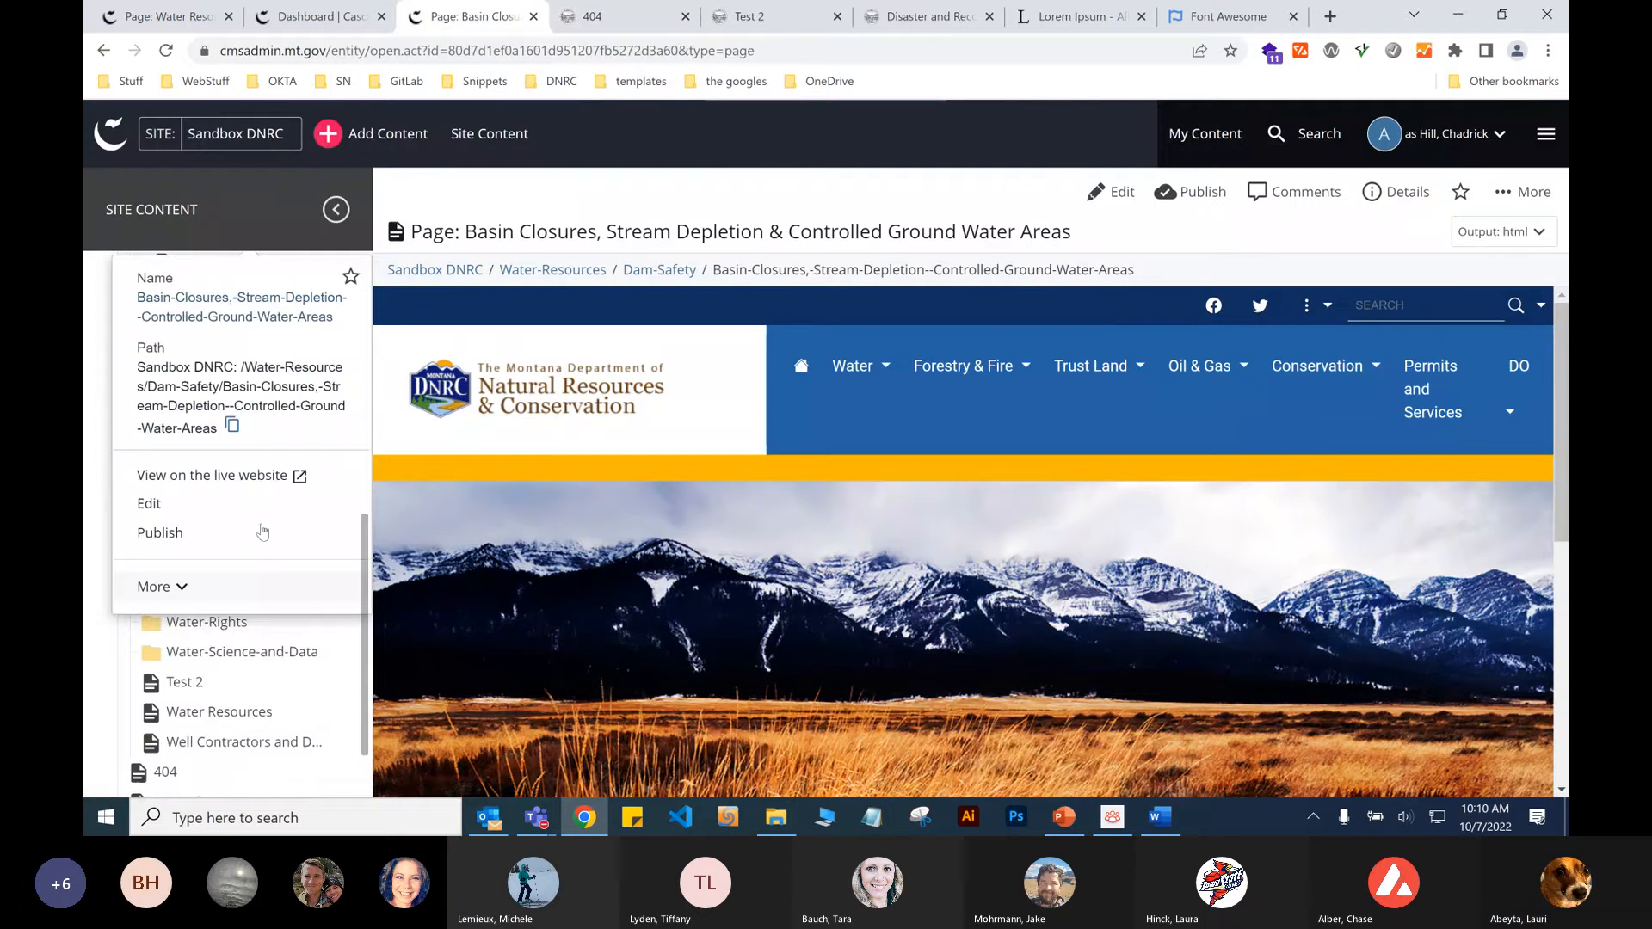
{"action": "middle_click", "coordinate": [302, 476]}
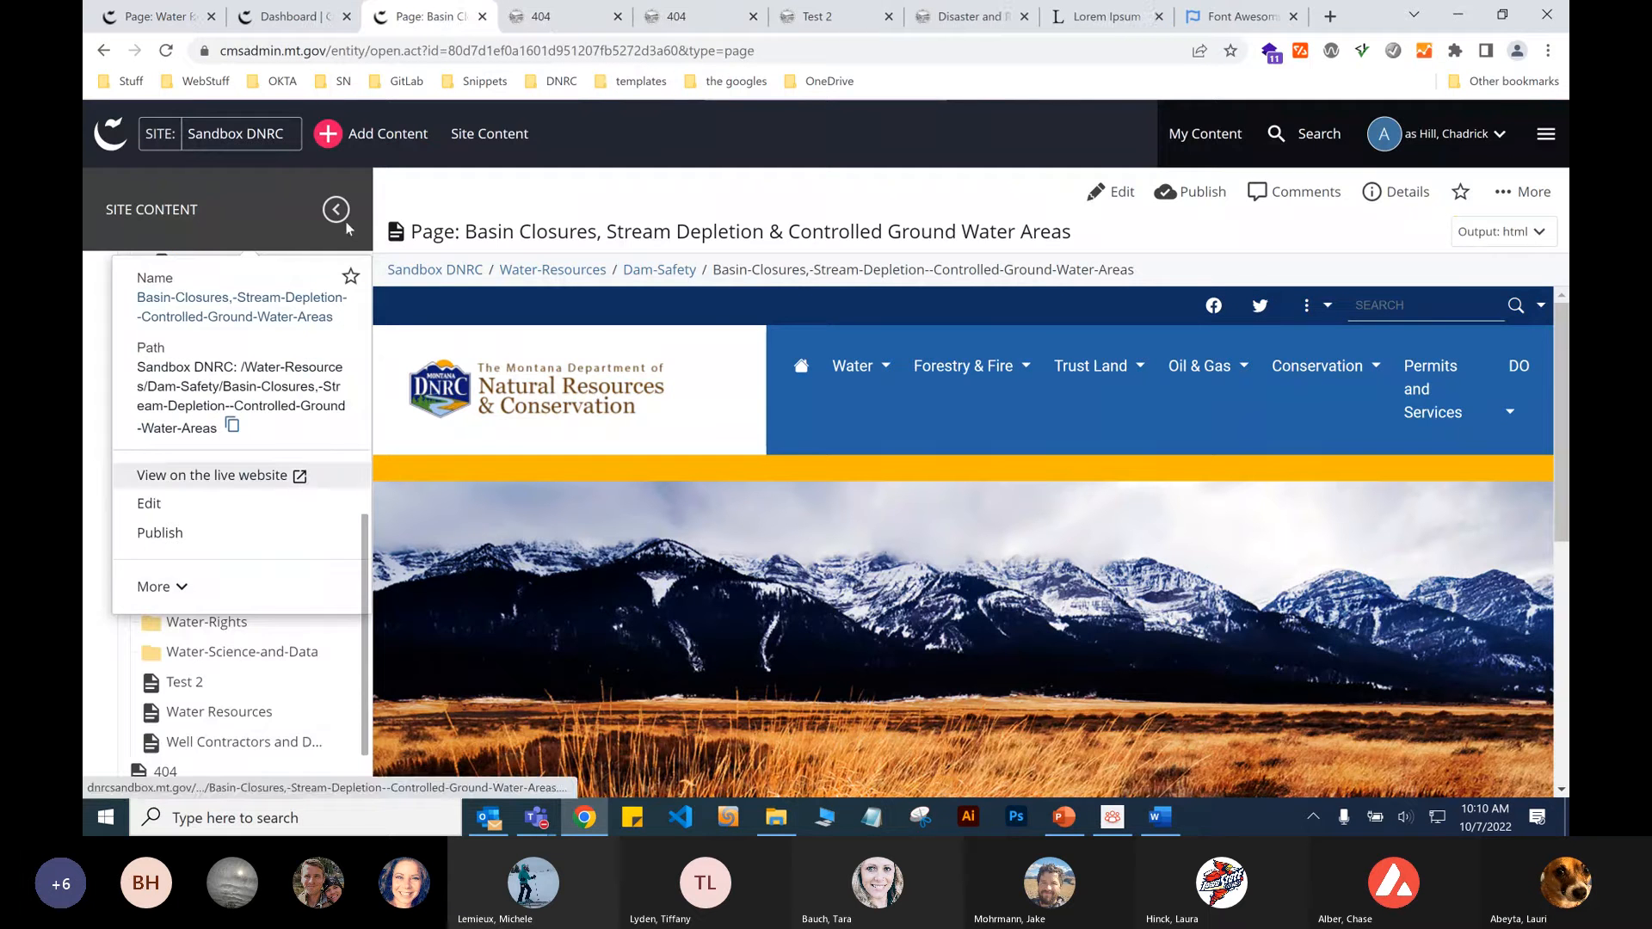
{"action": "left_click", "coordinate": [558, 25]}
{"action": "key", "text": "F5"}
{"action": "key", "text": "F5"}
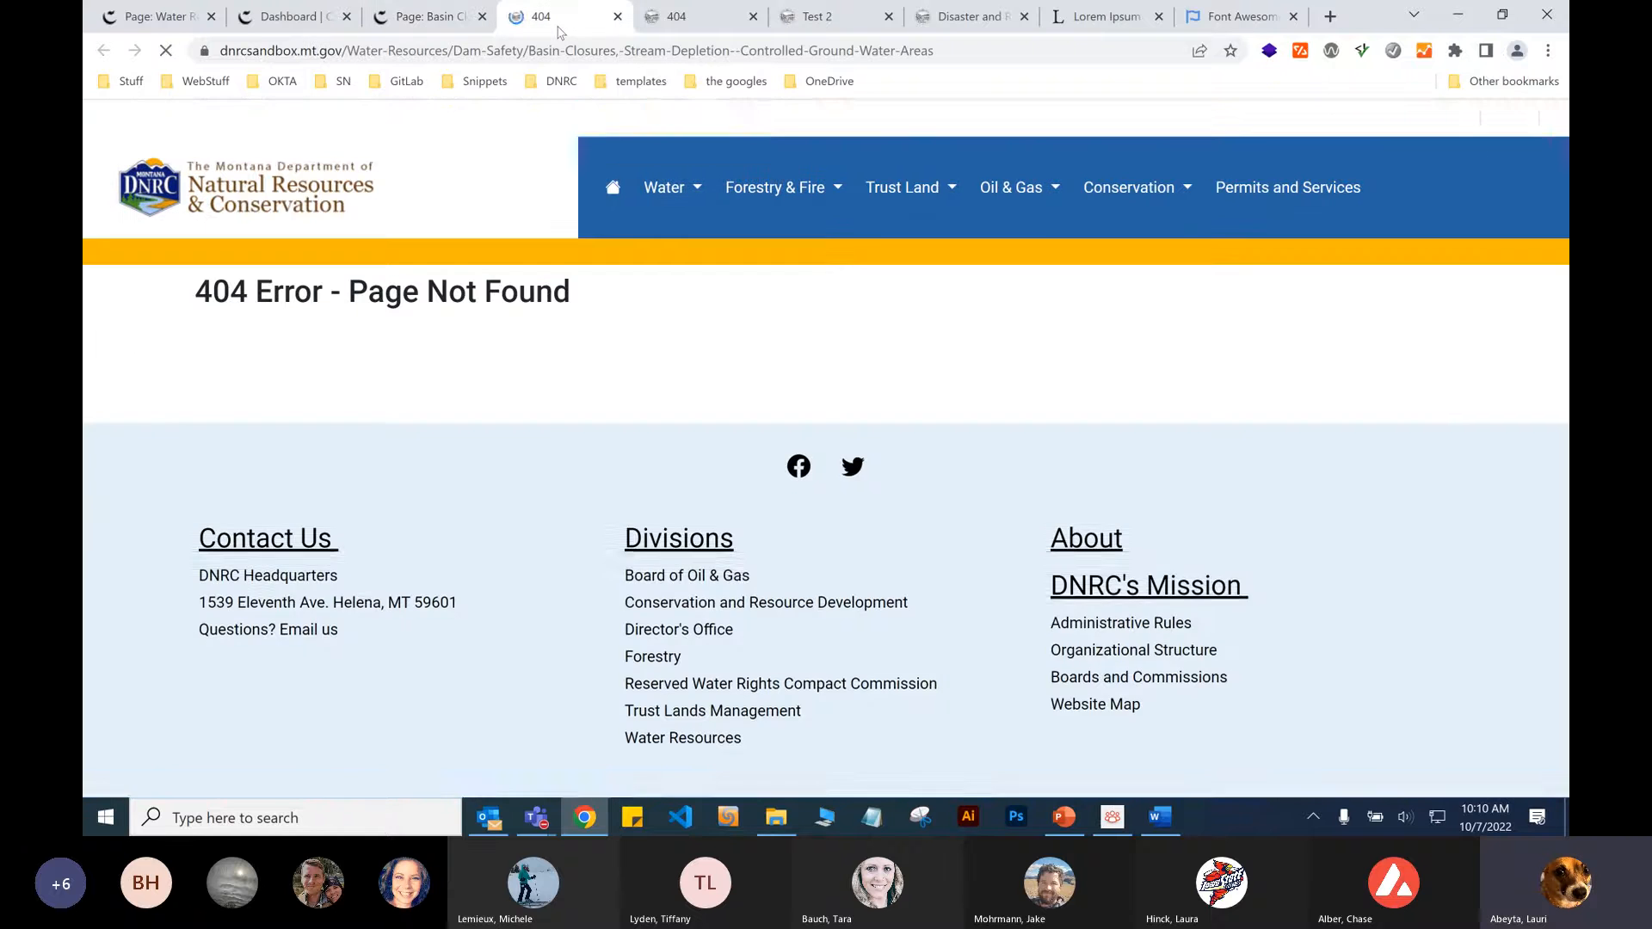
Reload the Basin Closures page's live address, and open the same Dam-Safety path on test-dnrcsandbox.mt.gov.
{"action": "key", "text": "F5"}
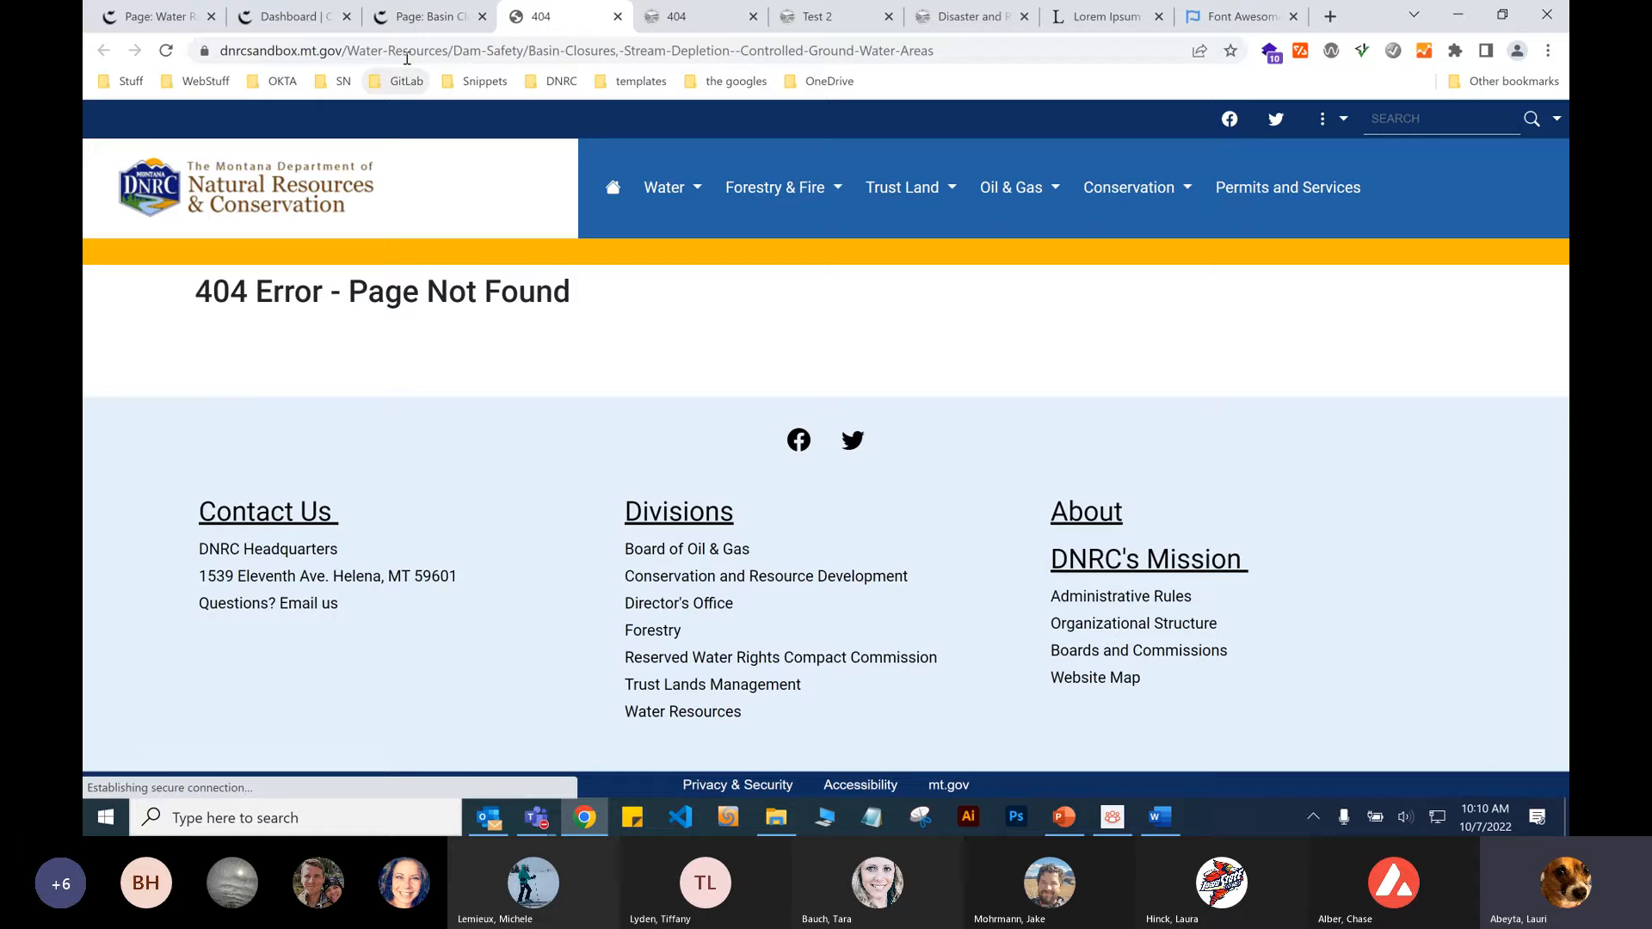
{"action": "left_click", "coordinate": [409, 51]}
{"action": "left_click", "coordinate": [412, 50]}
{"action": "type", "text": "test-"}
{"action": "key", "text": "Return"}
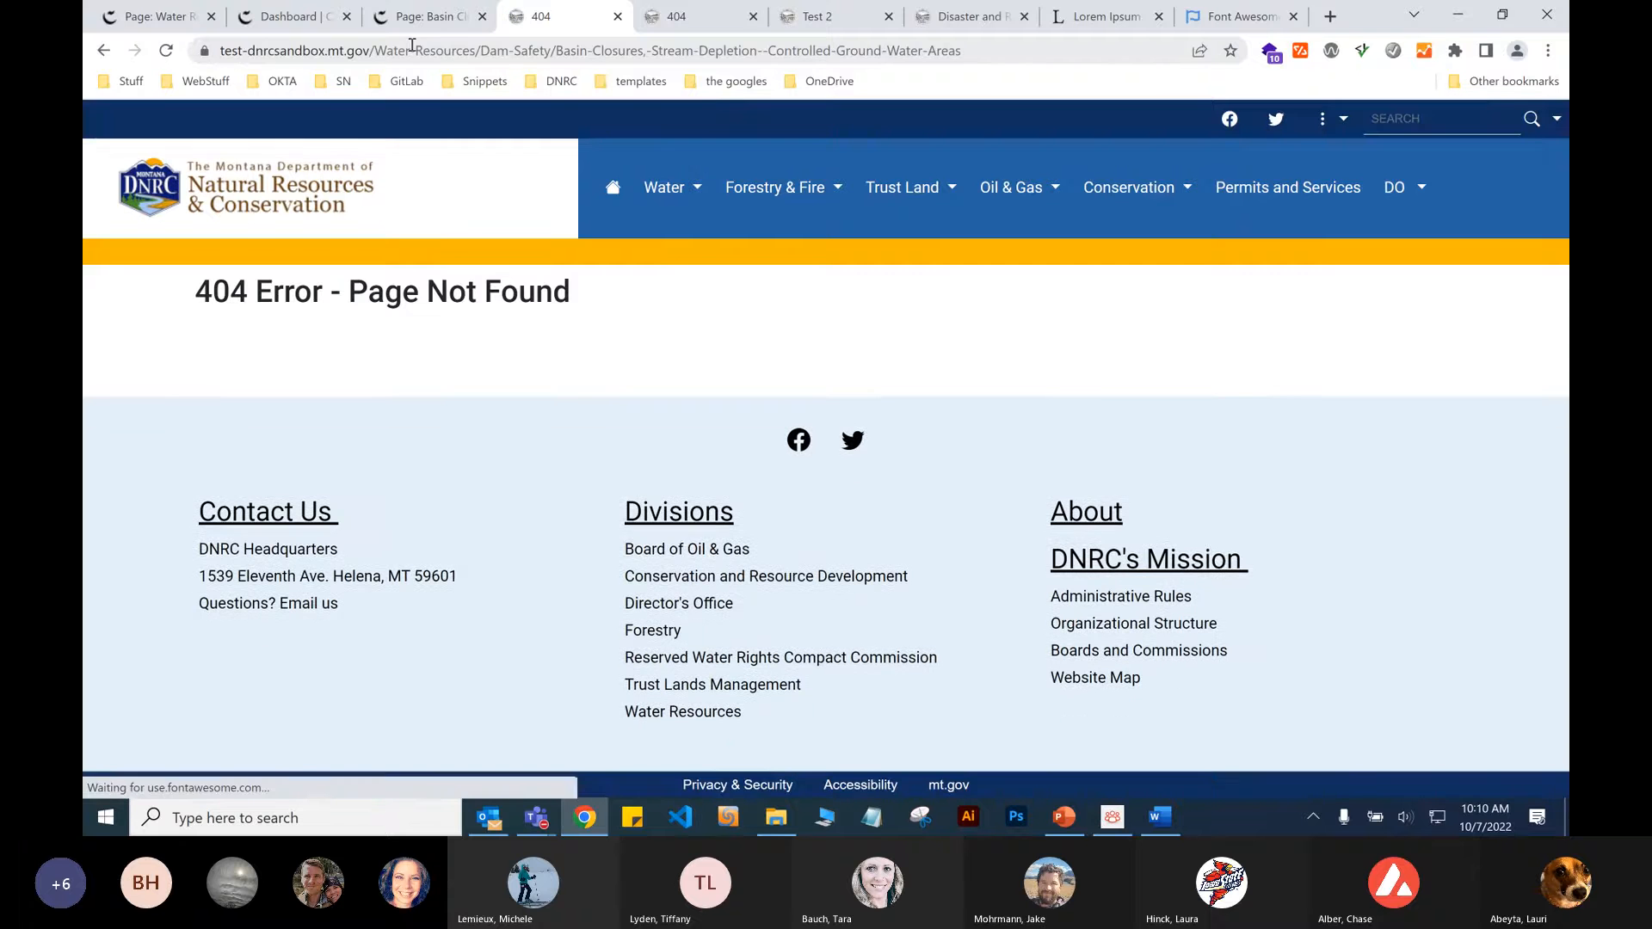
Publish the whole Dam-Safety folder to the test-dnrcsandbox.mt.gov destination.
{"action": "left_click", "coordinate": [421, 18]}
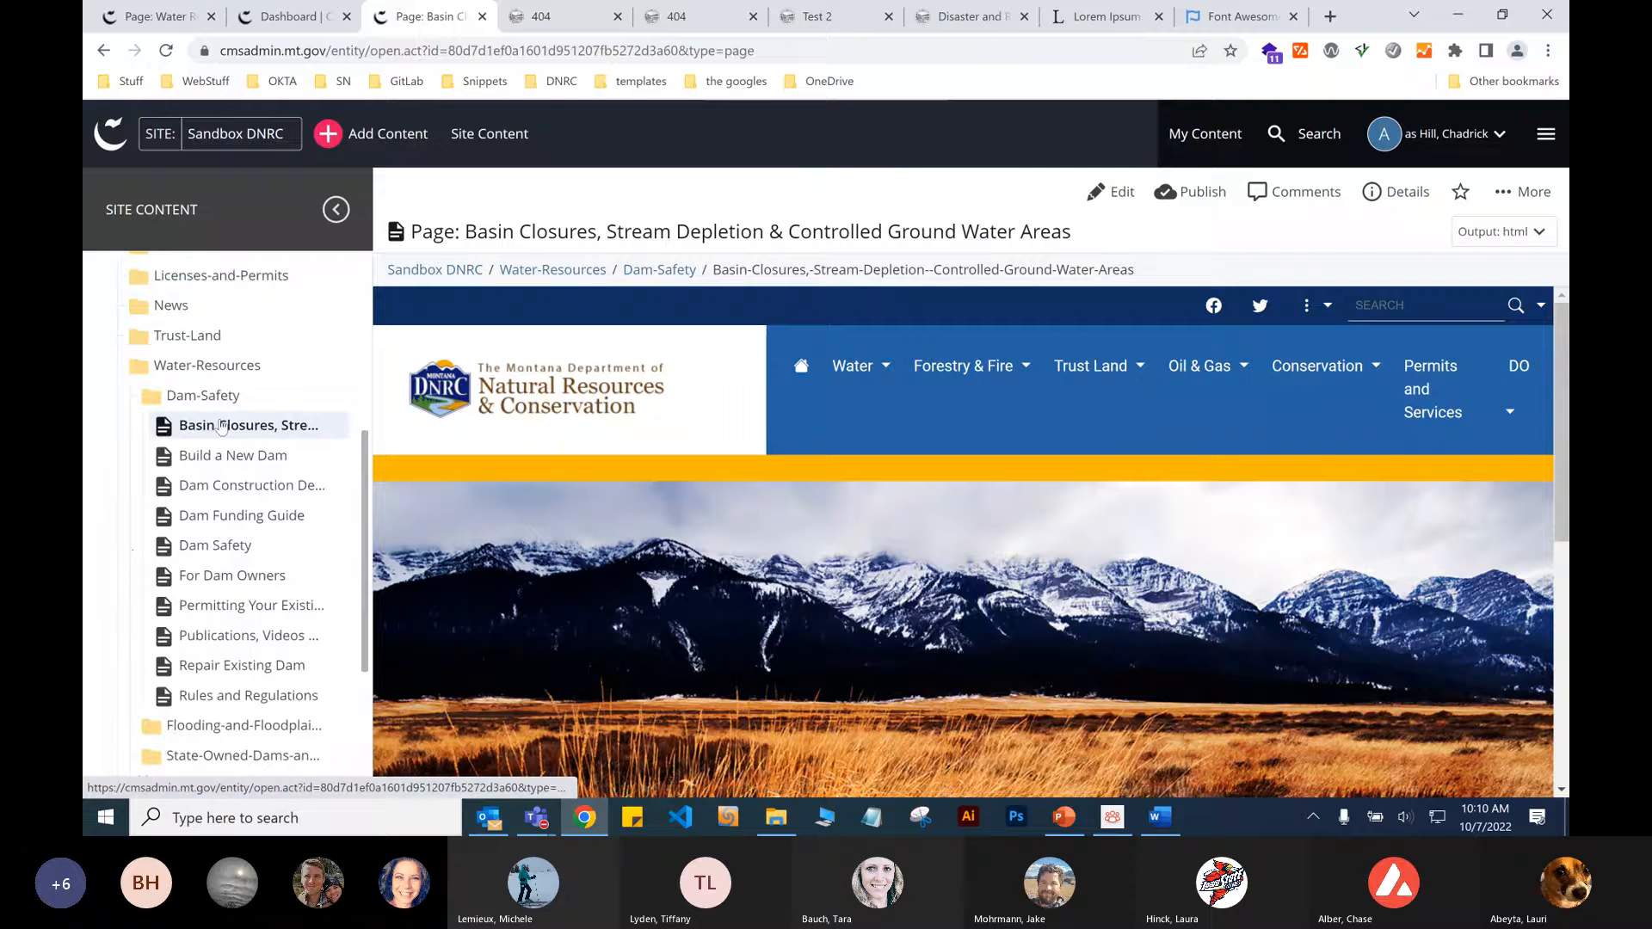
{"action": "mouse_move", "coordinate": [221, 425]}
{"action": "mouse_move", "coordinate": [203, 395]}
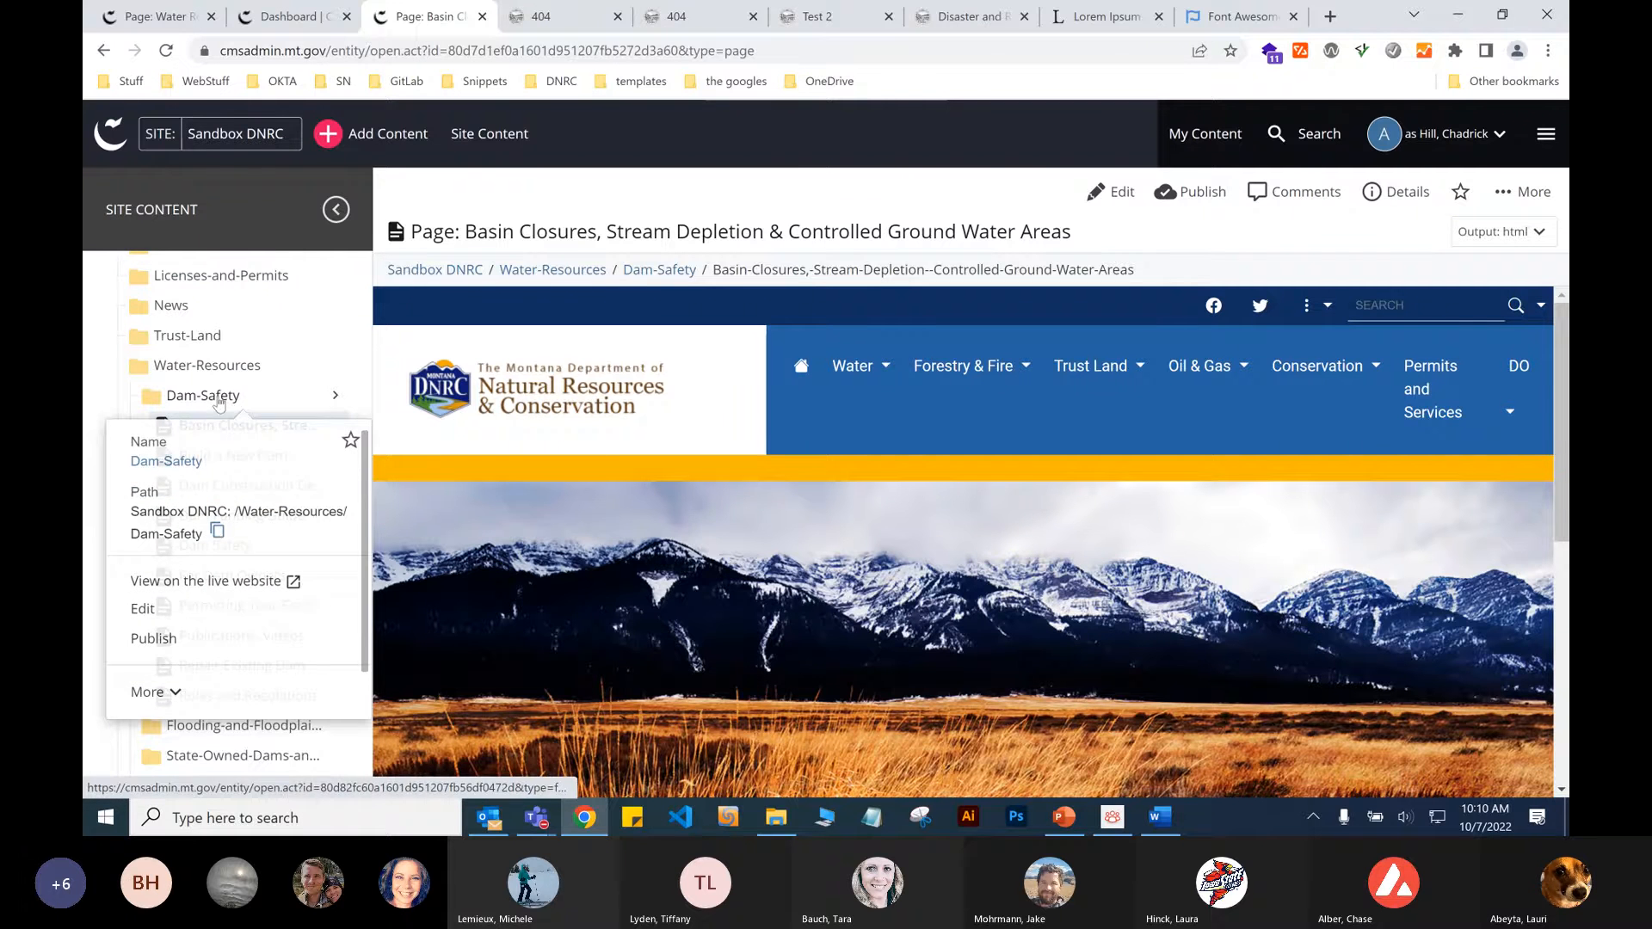
{"action": "left_click", "coordinate": [194, 643]}
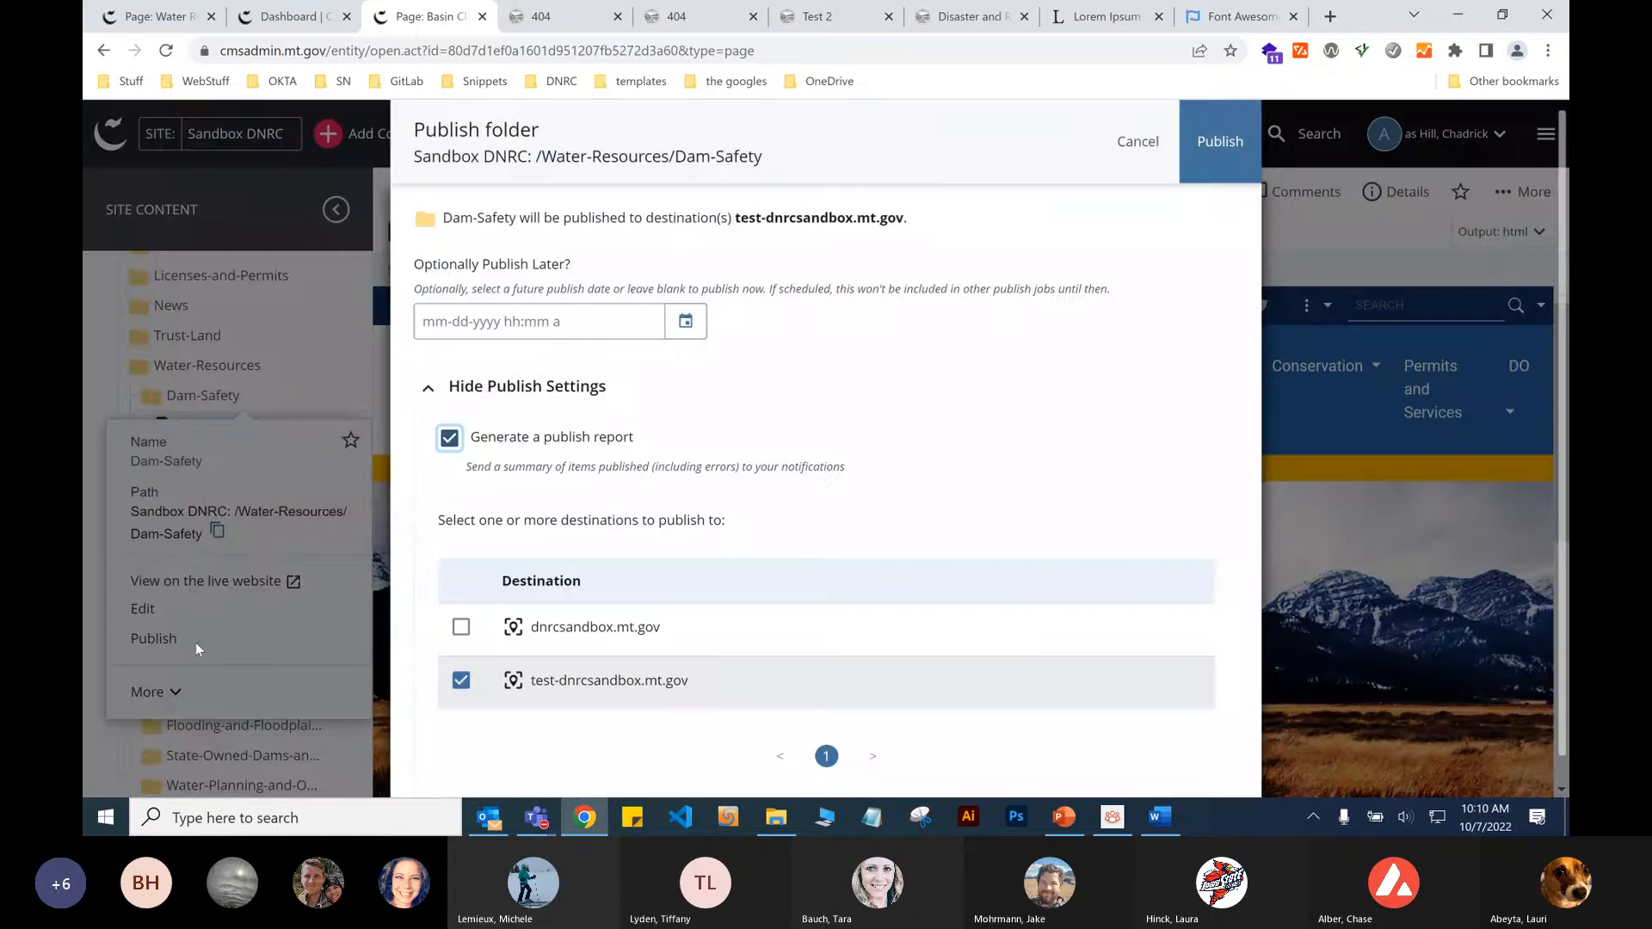
{"action": "left_click", "coordinate": [1208, 151]}
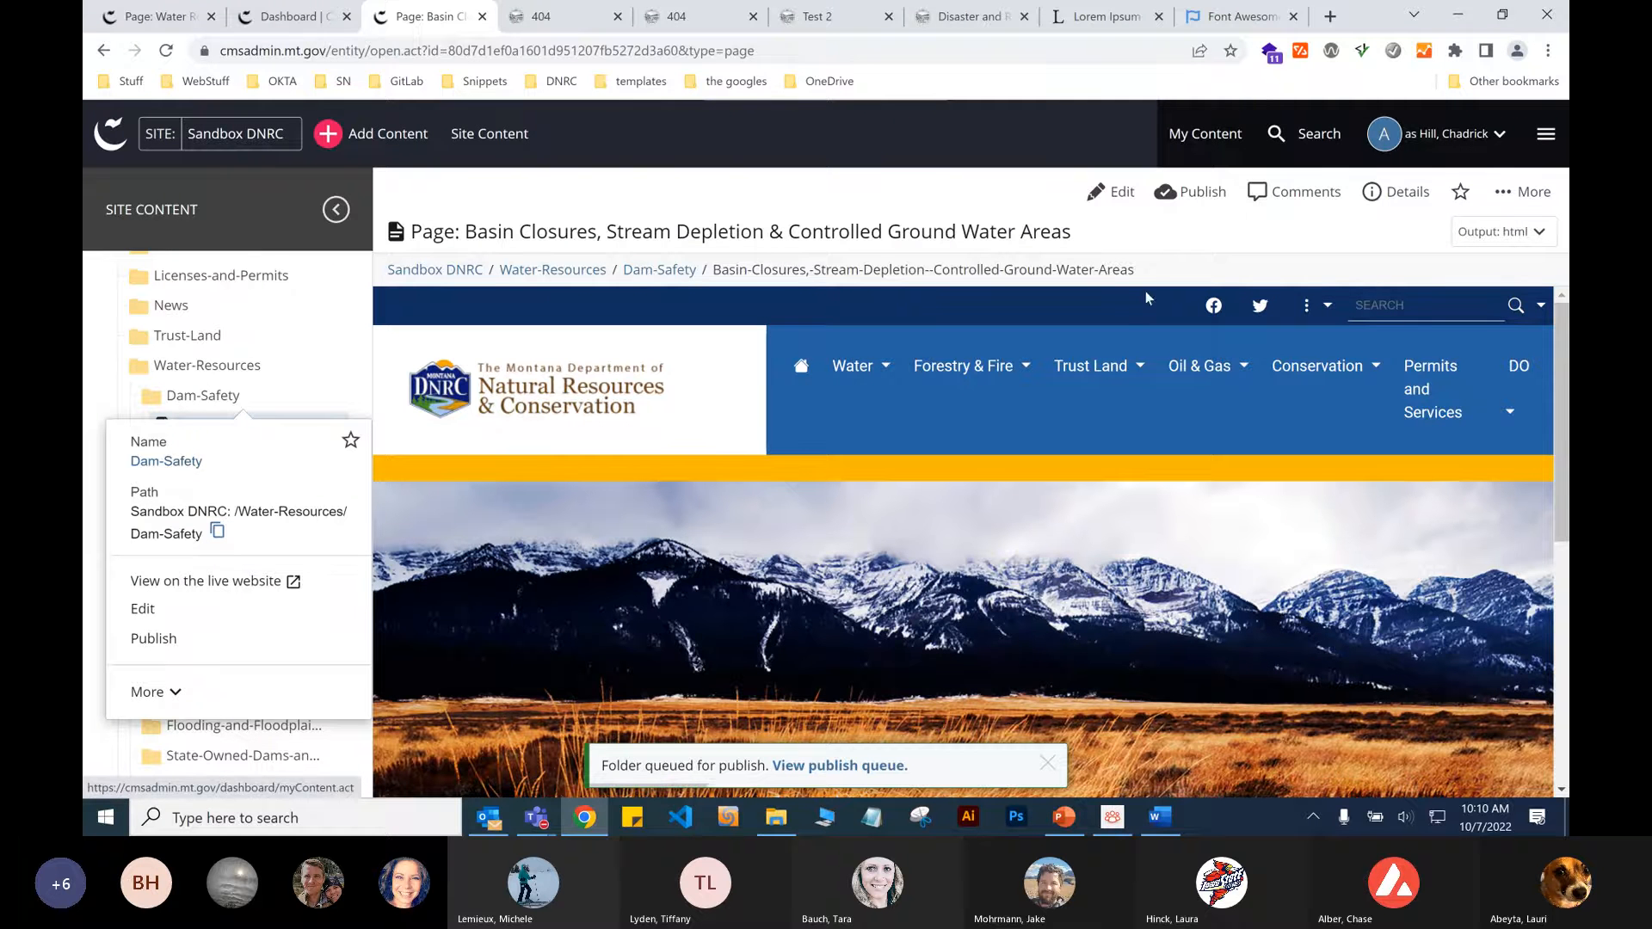
Reload the Basin Closures page on the test site, close the duplicate 404 page, and check the Water navigation for the moved page.
{"action": "left_click", "coordinate": [581, 16]}
{"action": "key", "text": "F5"}
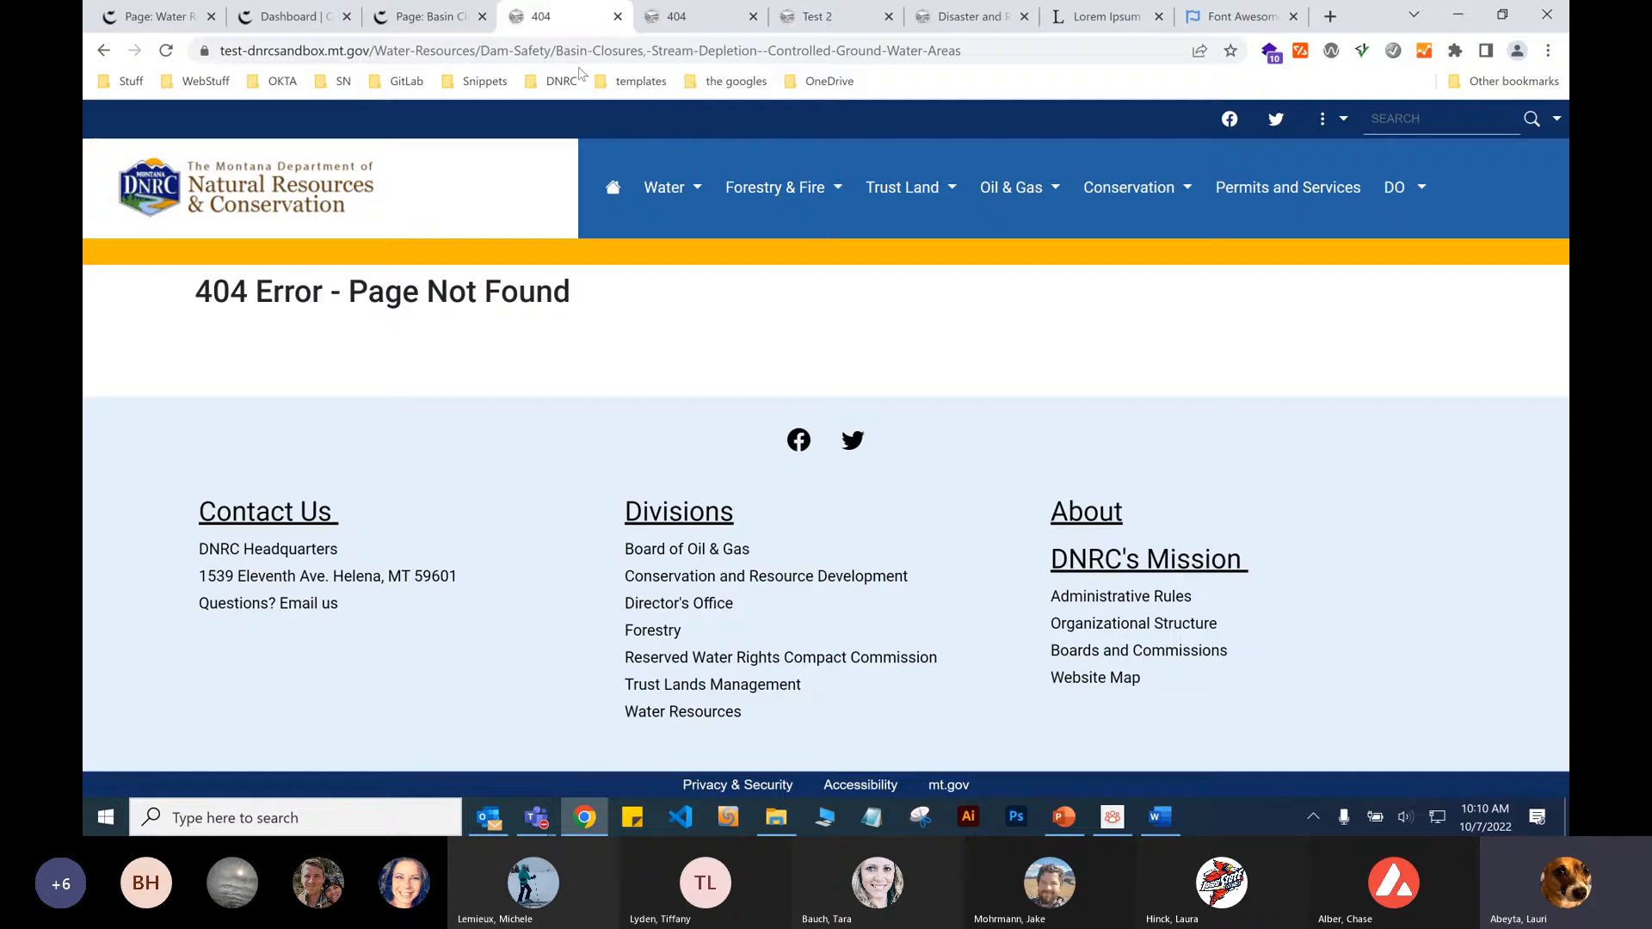
{"action": "left_click", "coordinate": [750, 17]}
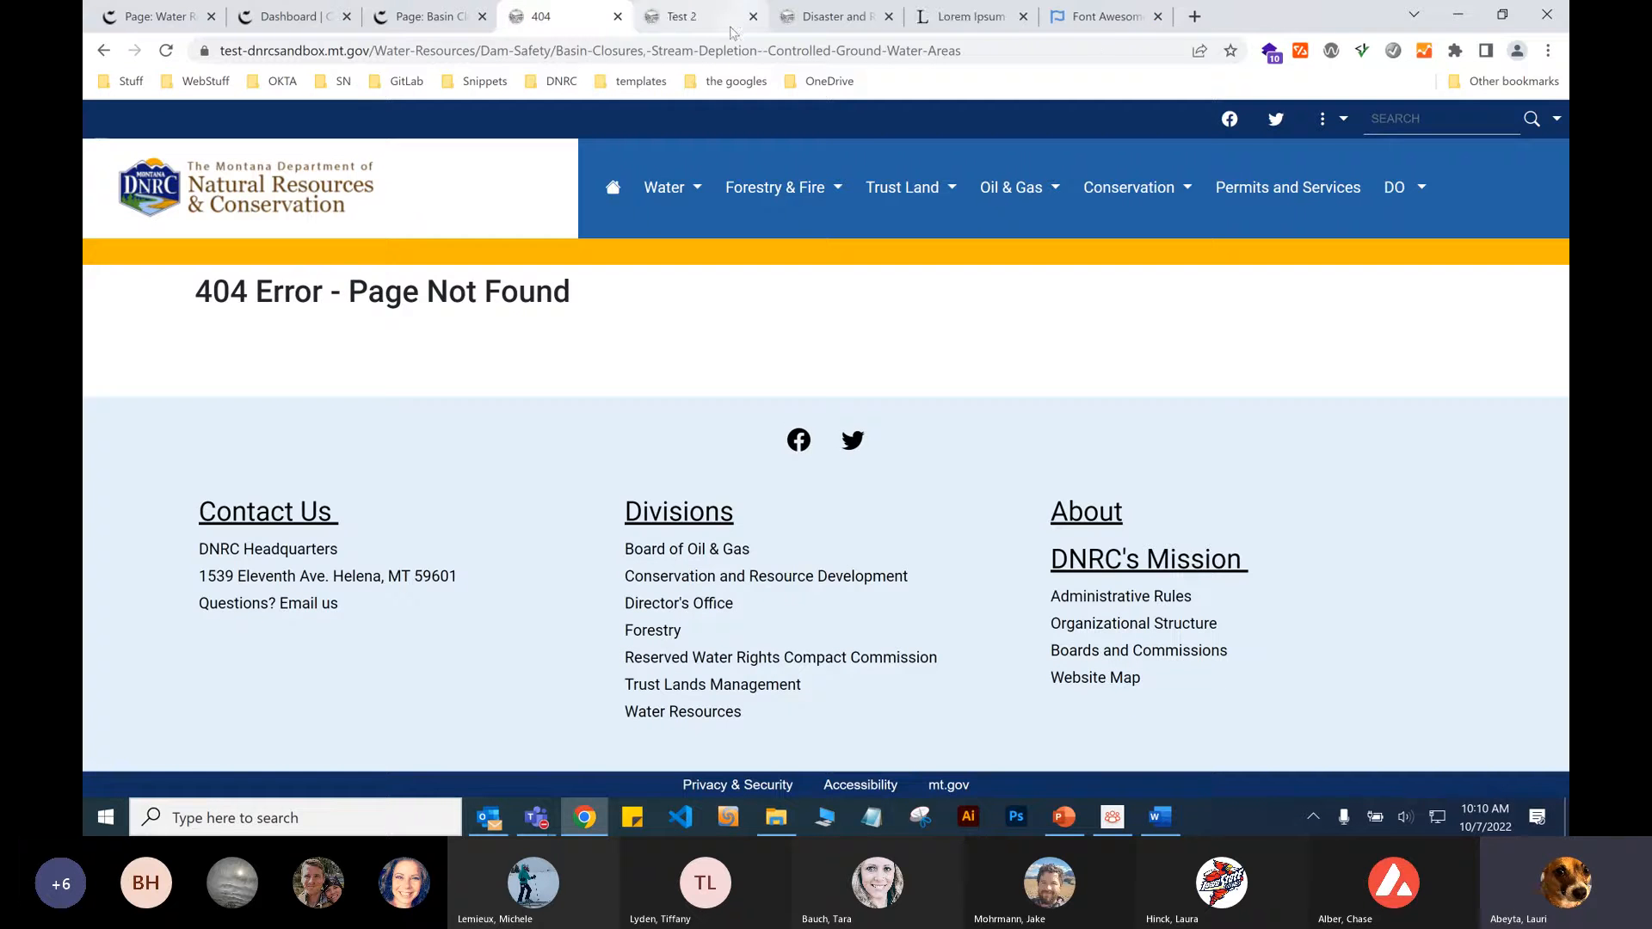
{"action": "mouse_move", "coordinate": [694, 198]}
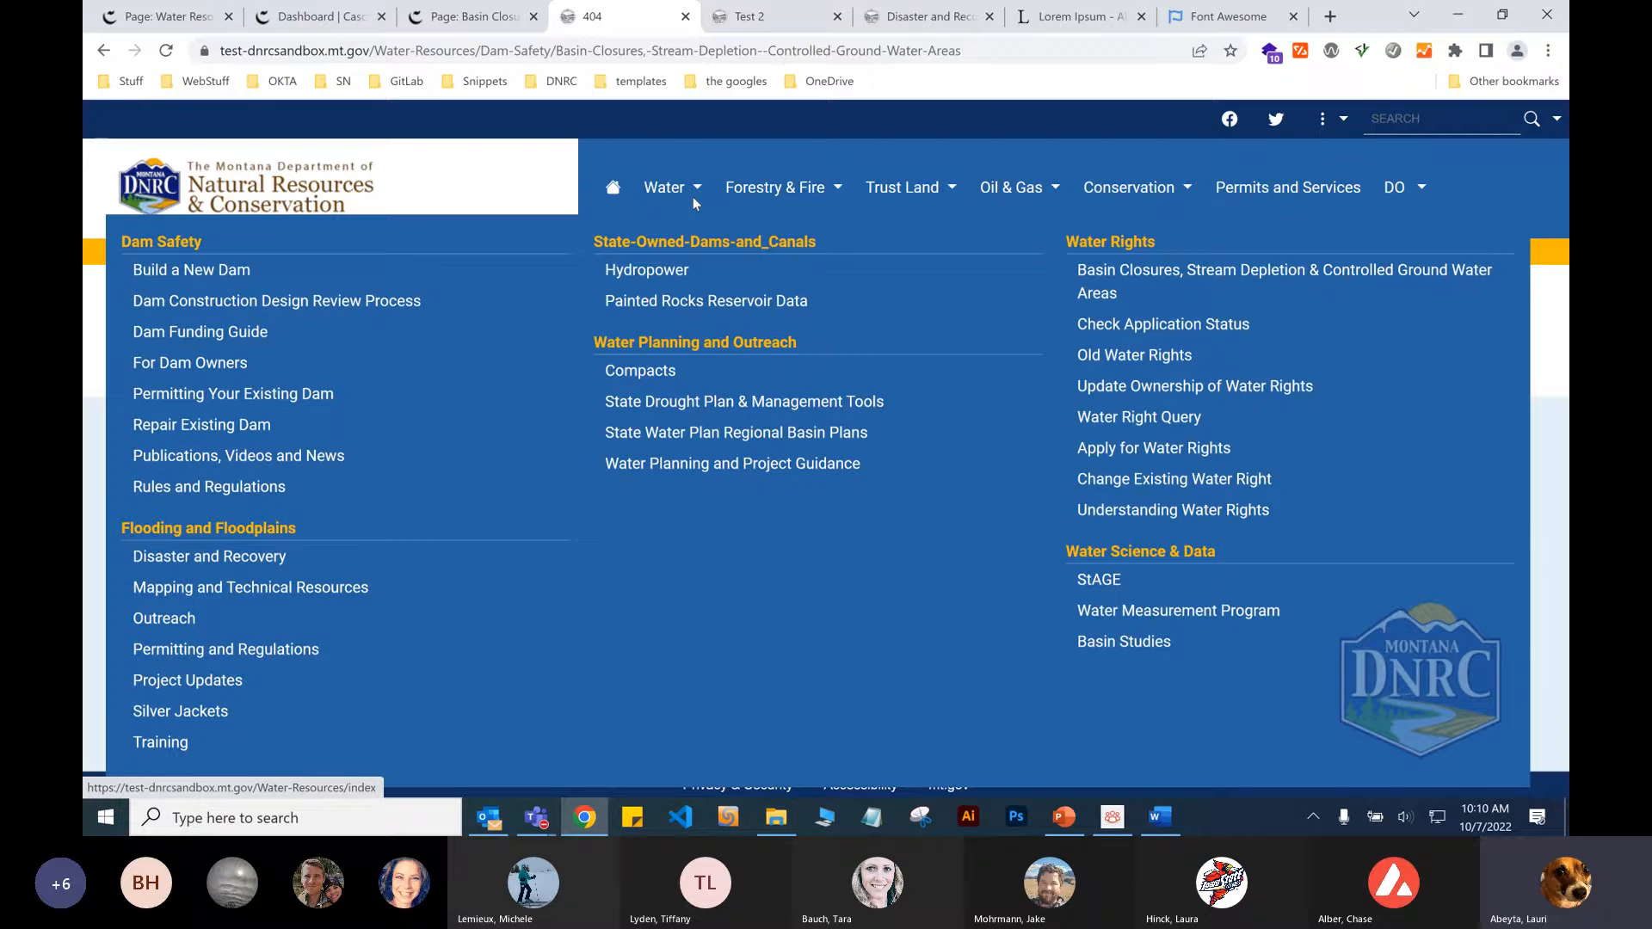
{"action": "key", "text": "F5"}
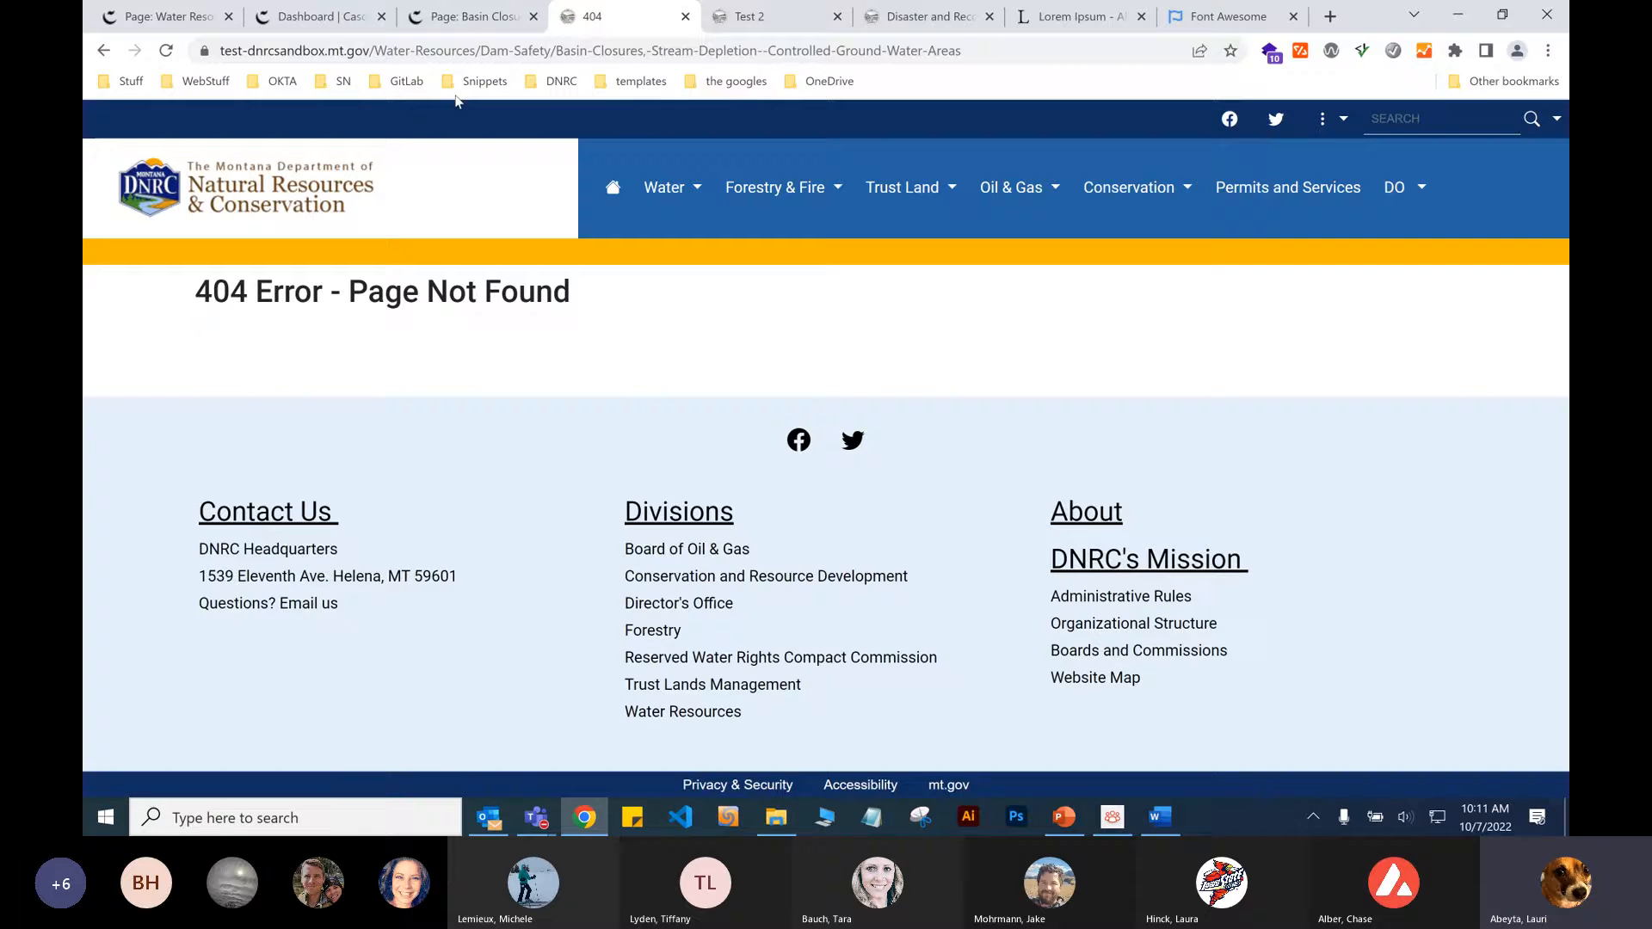
Unpublish the Dam-Safety folder from the test-dnrcsandbox.mt.gov destination, with a publish report generated.
{"action": "left_click", "coordinate": [483, 23]}
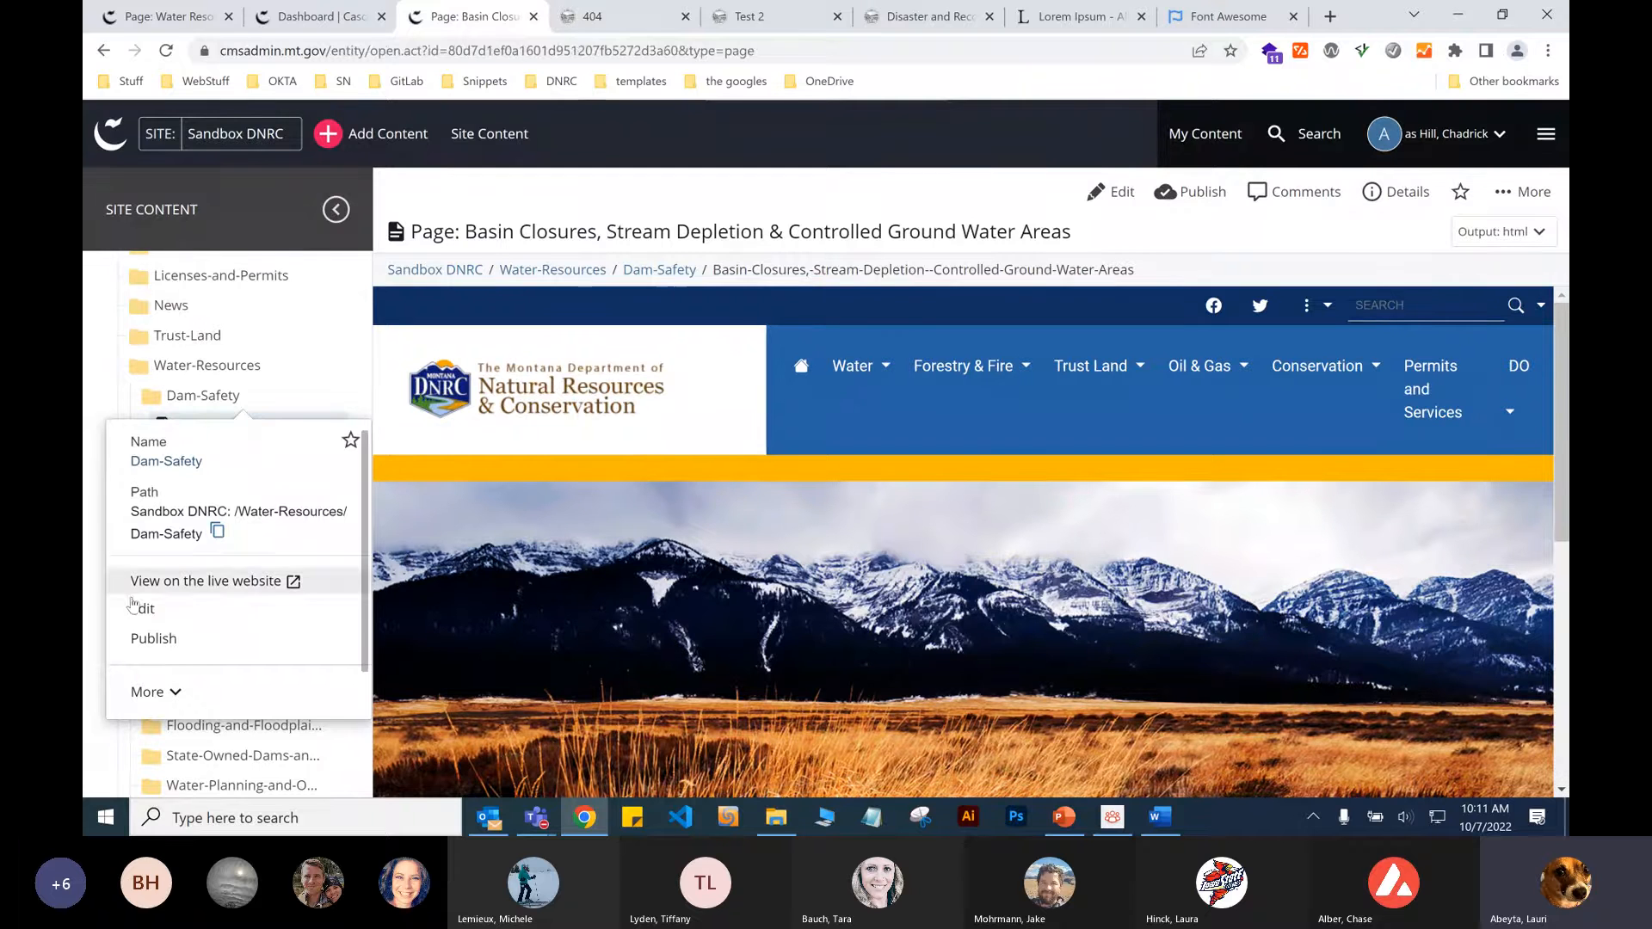
{"action": "left_click", "coordinate": [293, 691]}
{"action": "scroll", "coordinate": [295, 687], "scroll_direction": "down", "scroll_amount": 2}
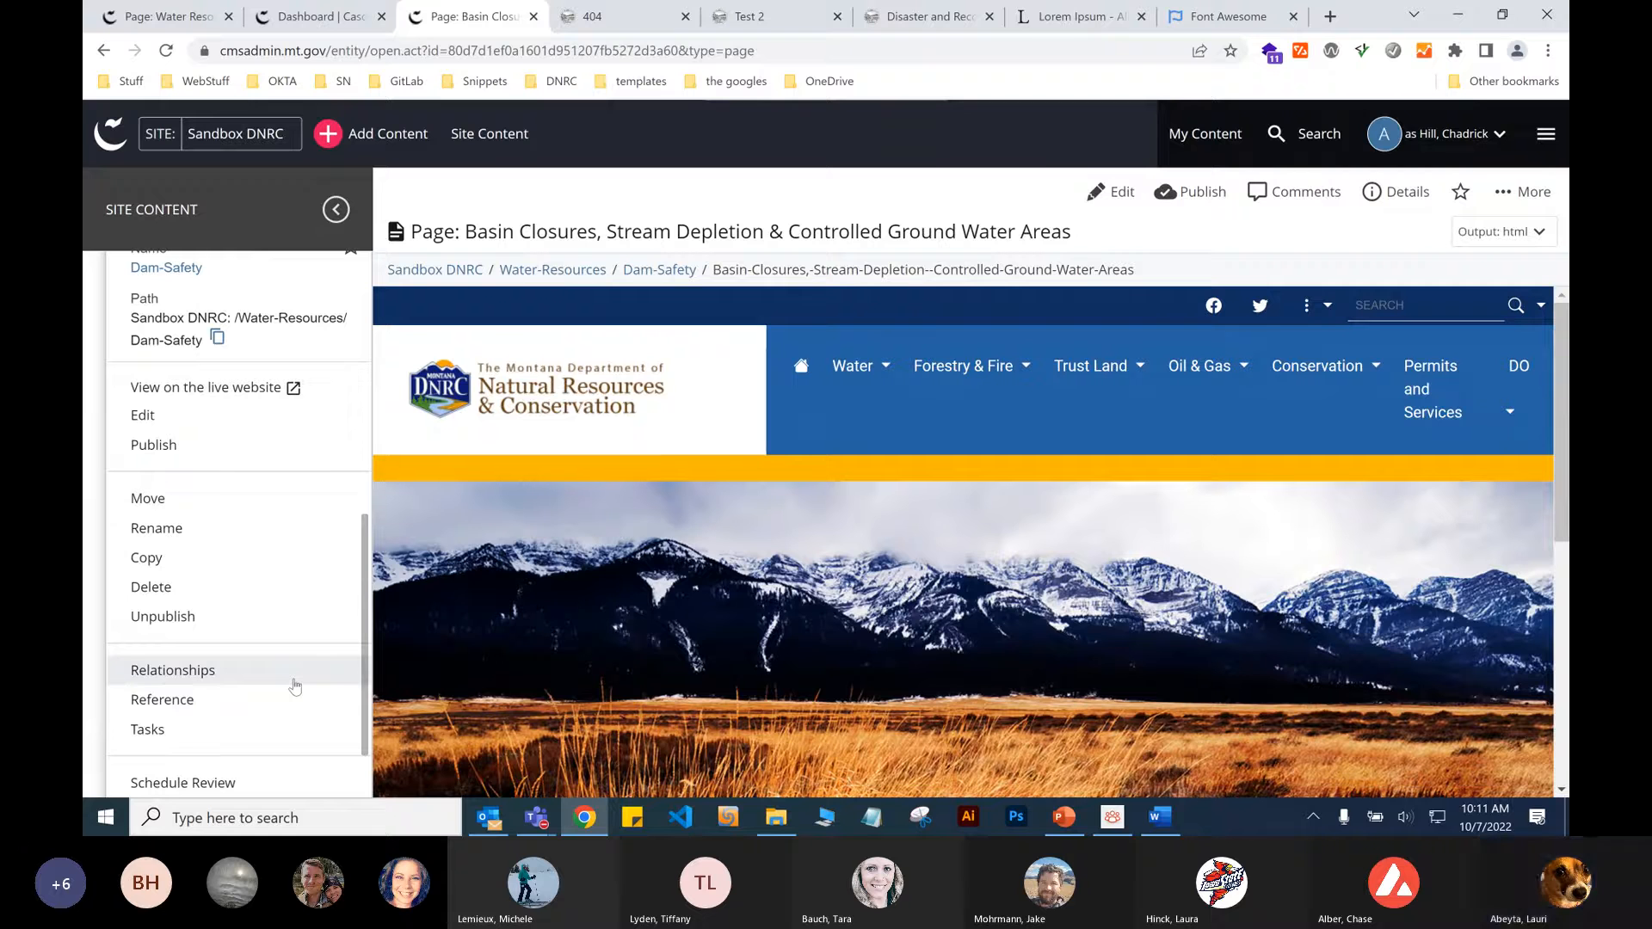
{"action": "left_click", "coordinate": [275, 621]}
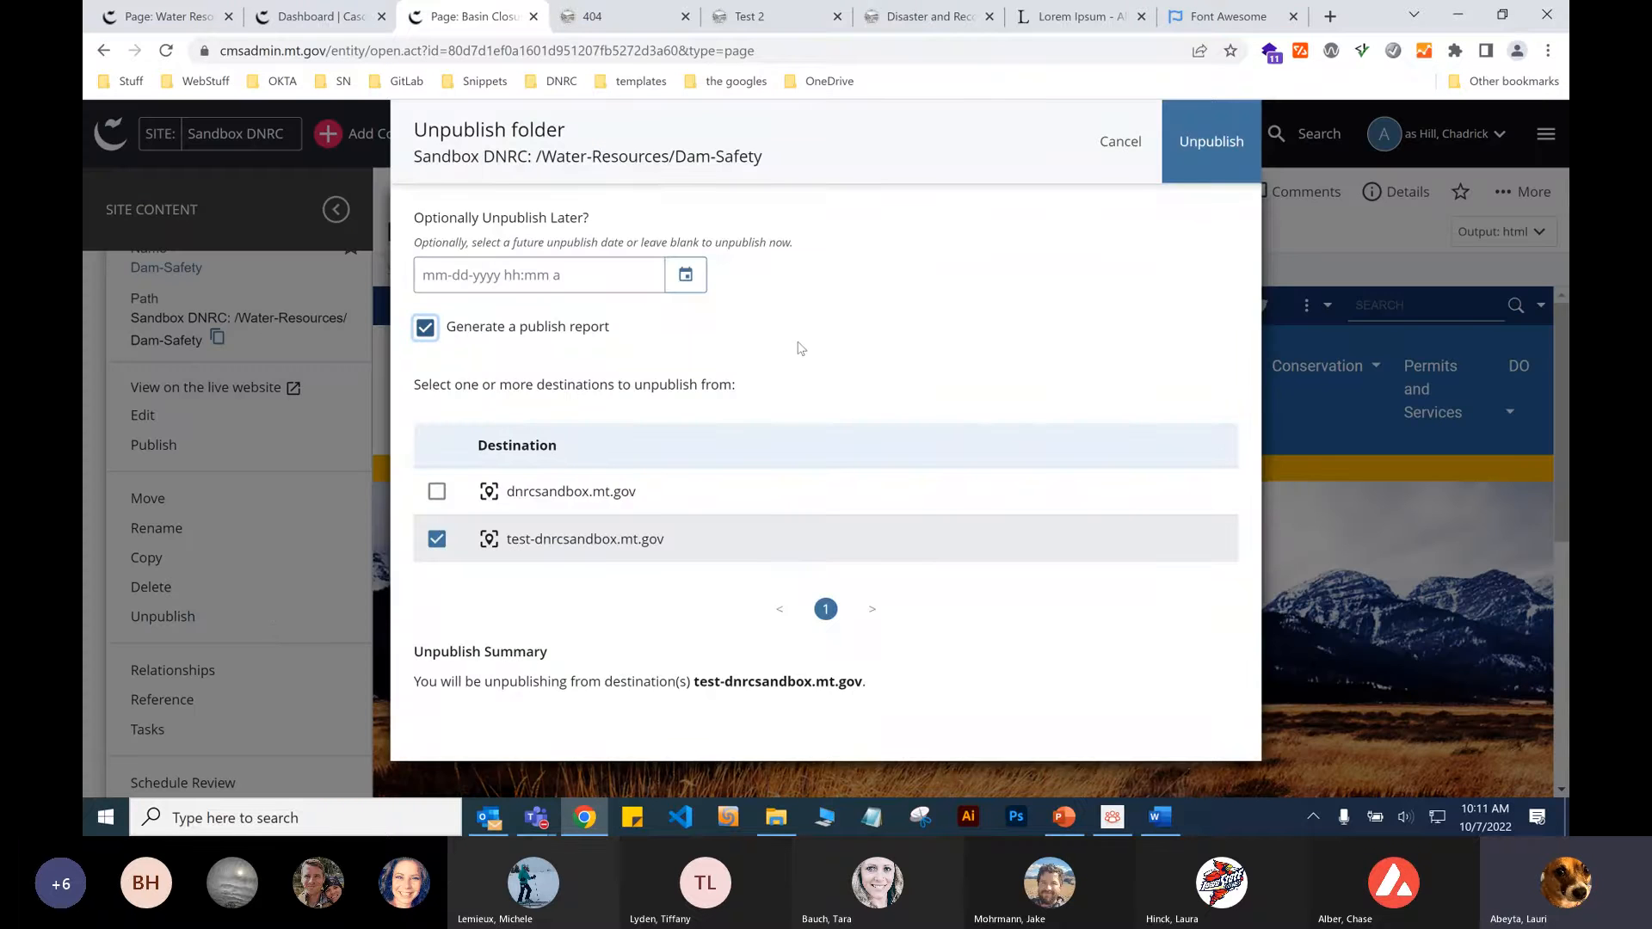
{"action": "left_click", "coordinate": [1179, 146]}
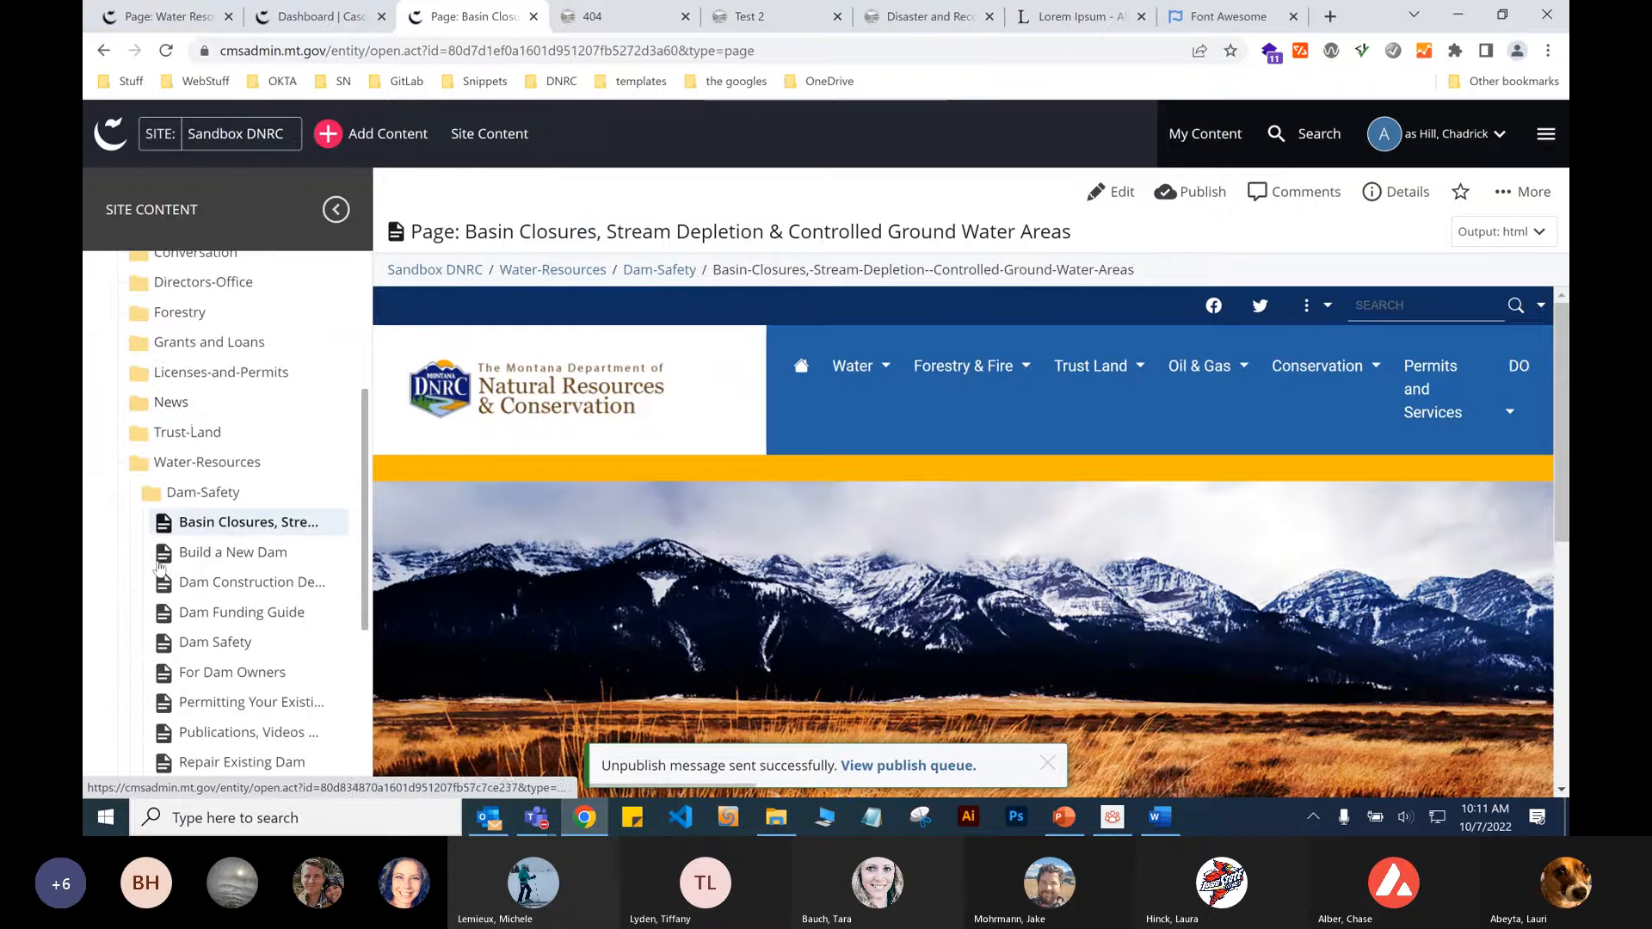
Open the Basin Closures page in the Dam-Safety folder and publish its html output to test-dnrcsandbox.mt.gov.
{"action": "left_click", "coordinate": [208, 531]}
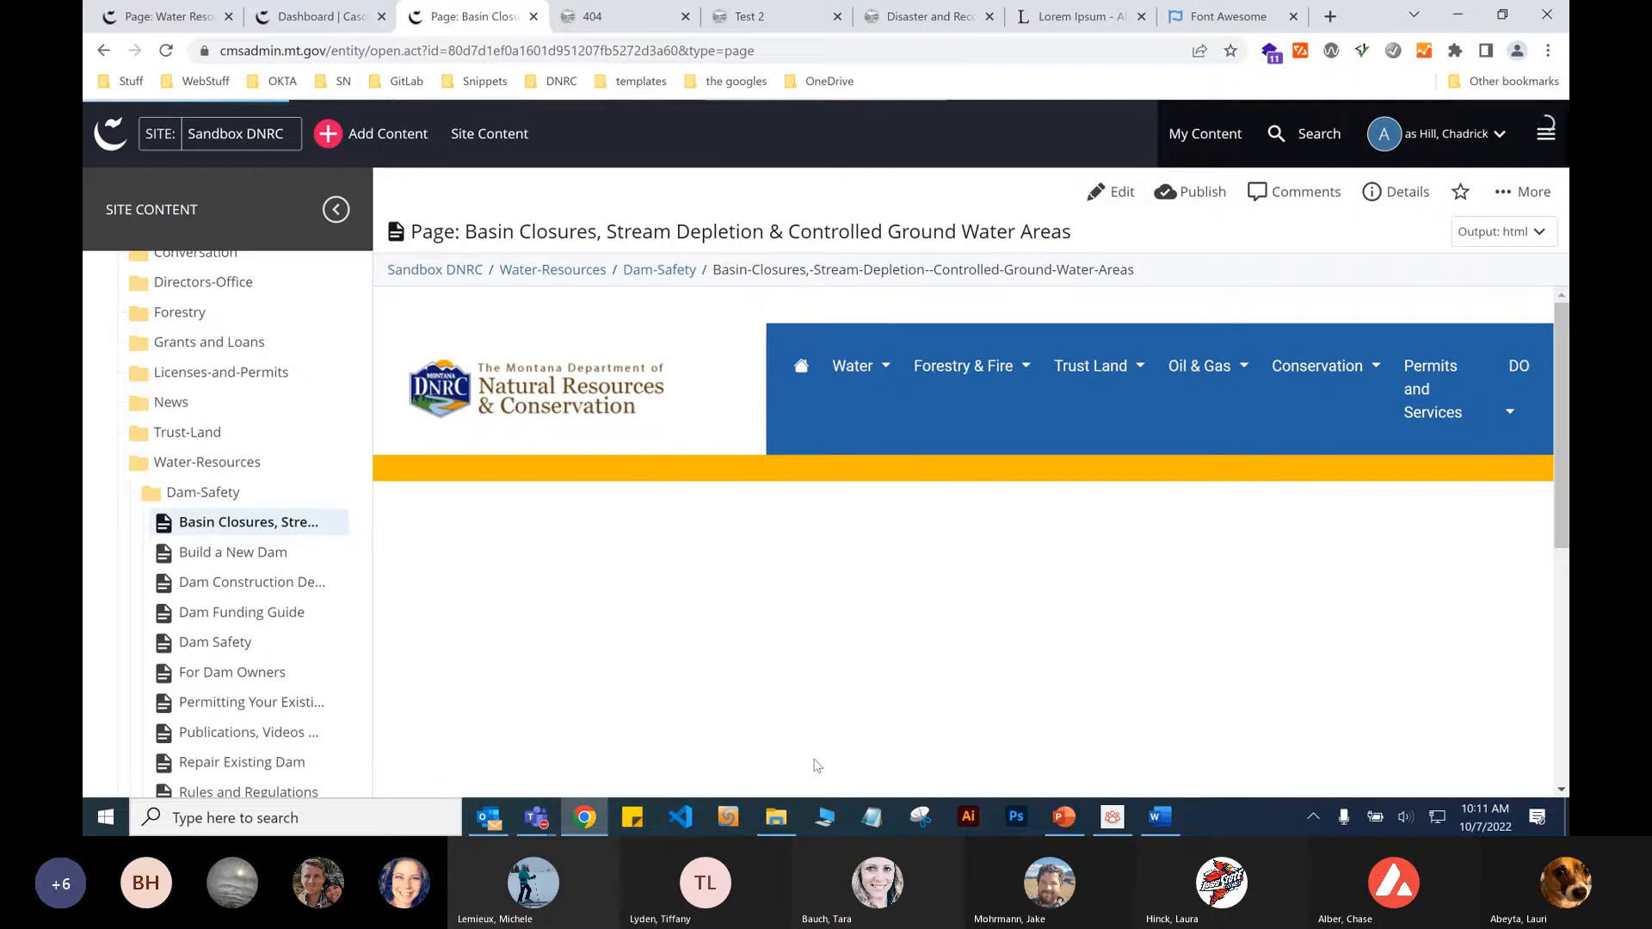
{"action": "scroll", "coordinate": [855, 602], "scroll_direction": "down", "scroll_amount": 3}
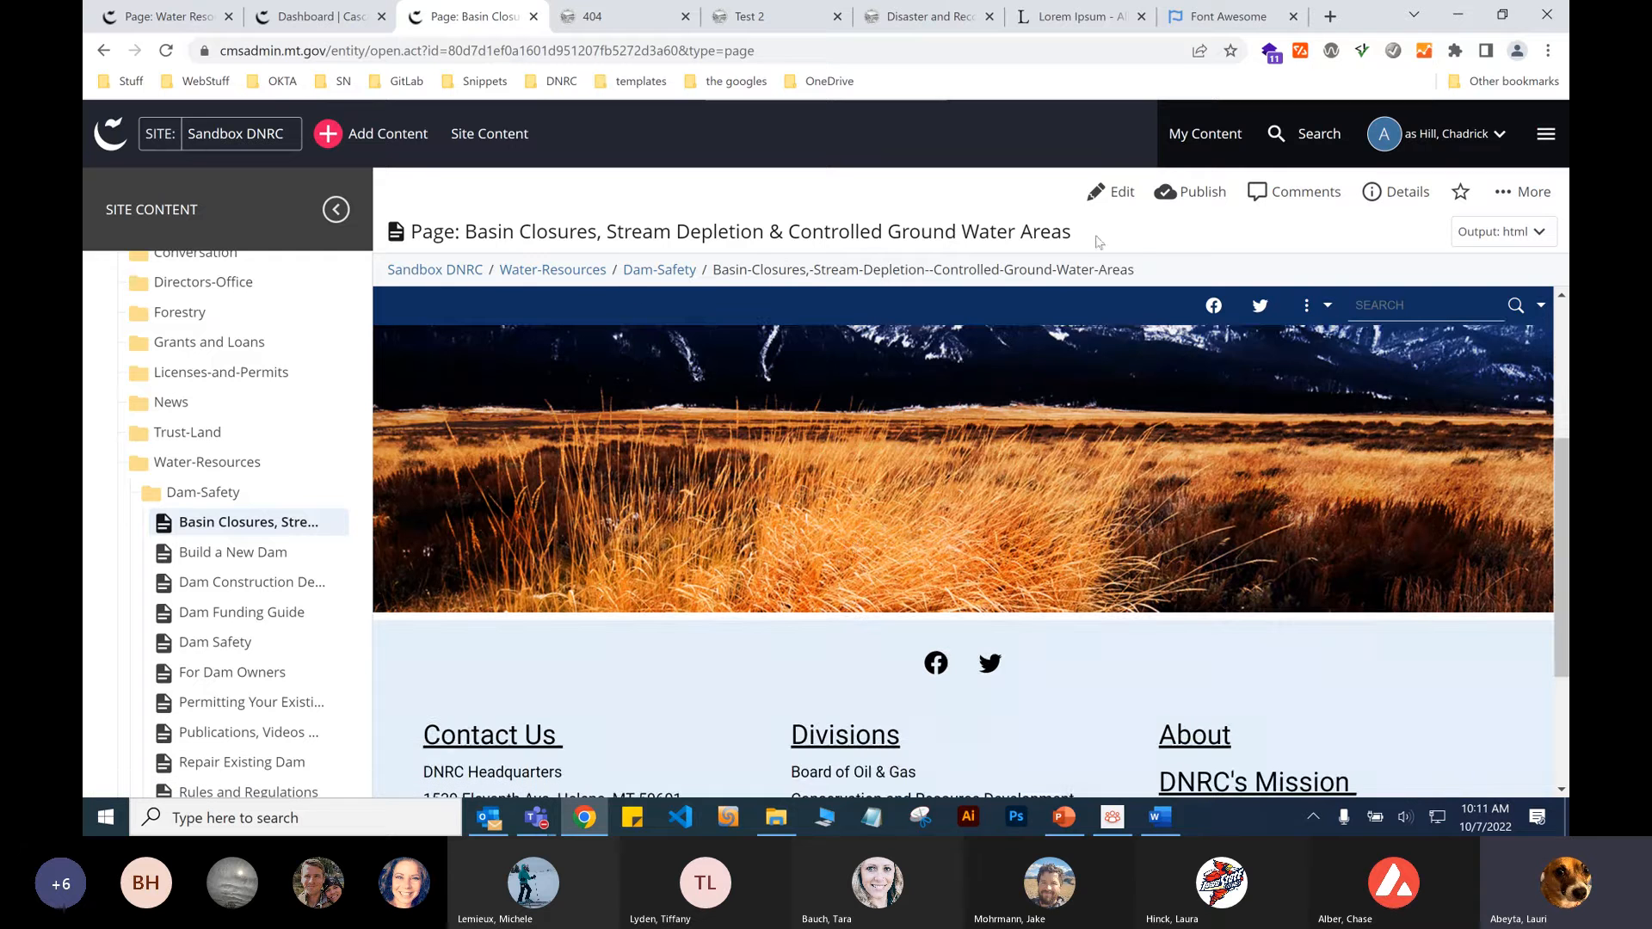
{"action": "left_click_drag", "start_coordinate": [1141, 269], "coordinate": [387, 269]}
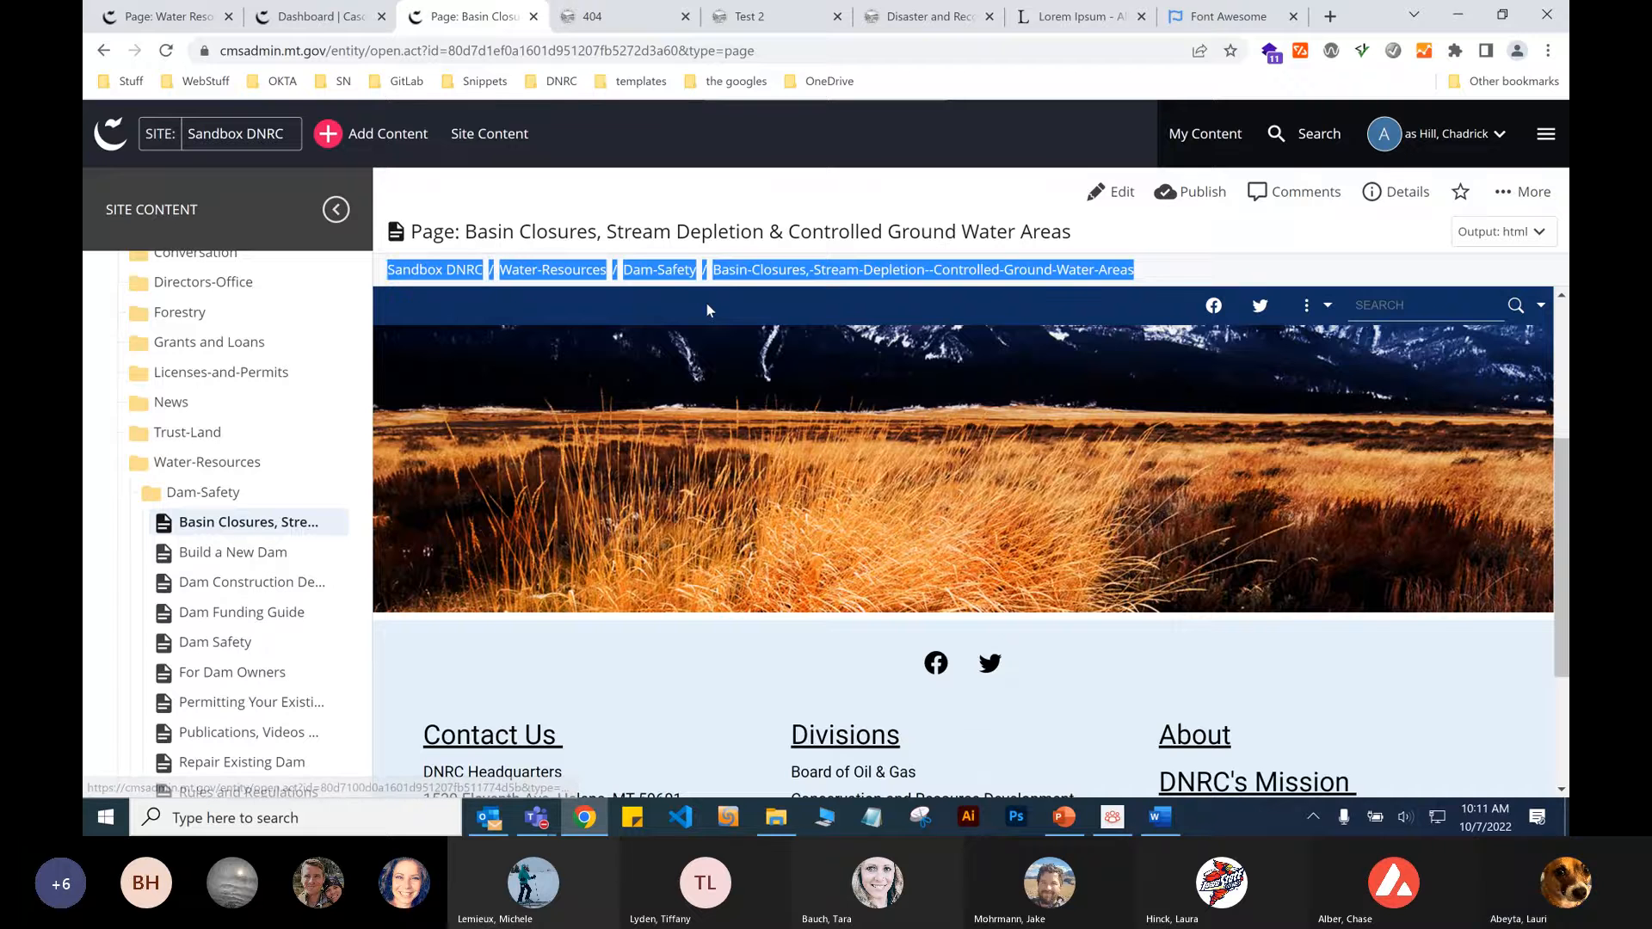
{"action": "left_click", "coordinate": [1172, 197]}
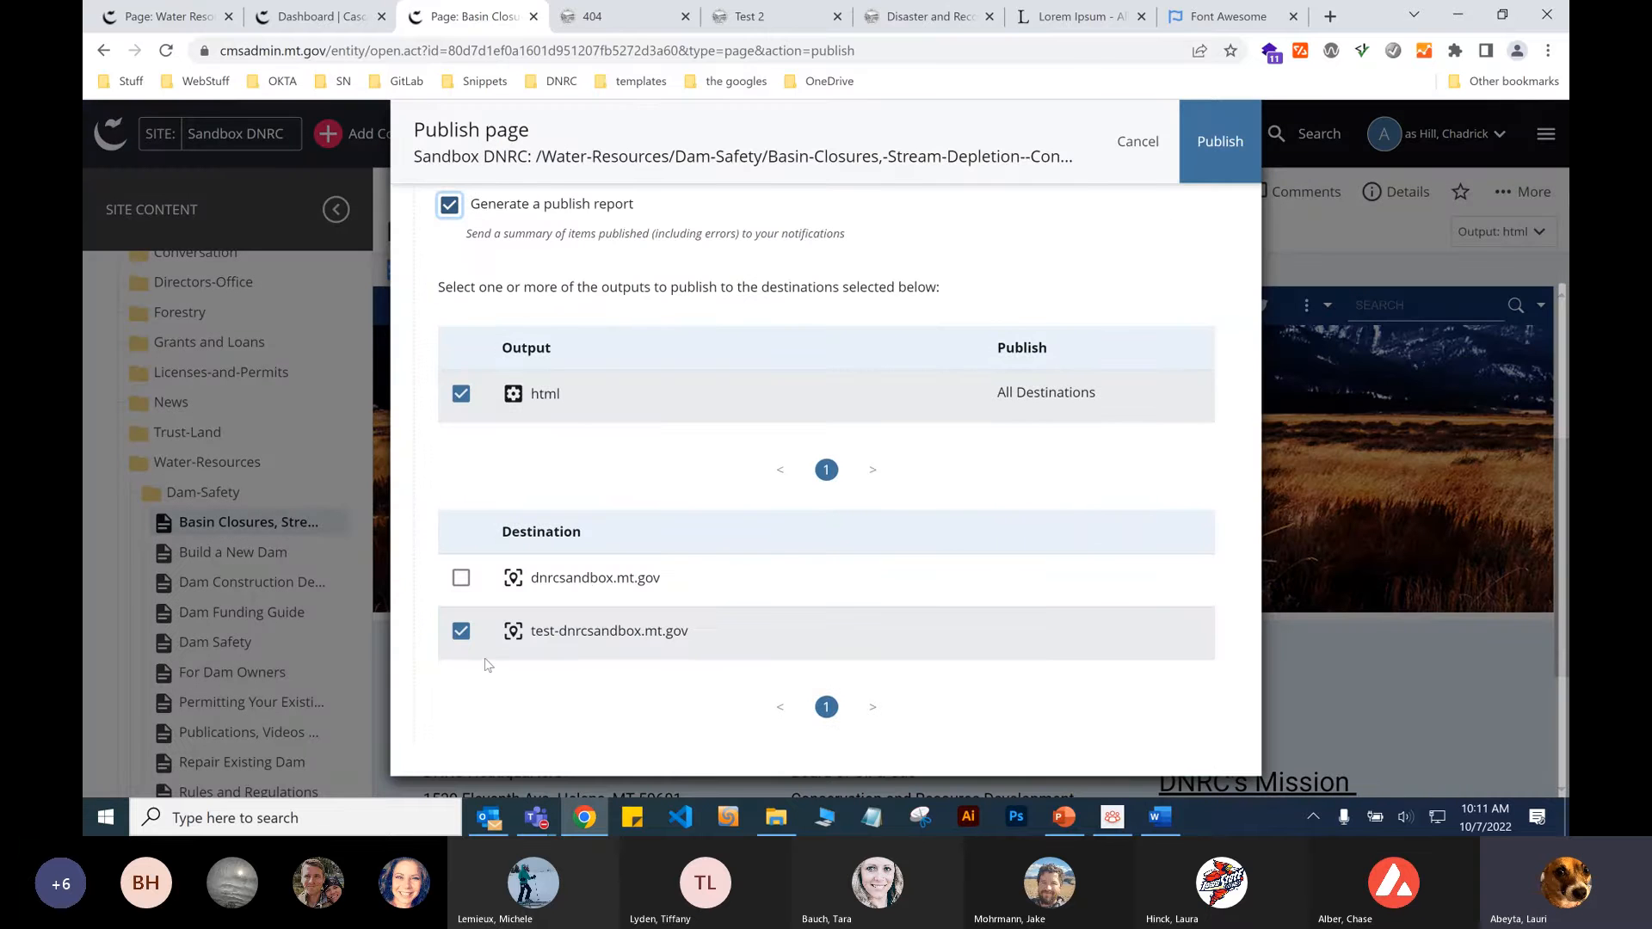
{"action": "left_click", "coordinate": [1220, 140]}
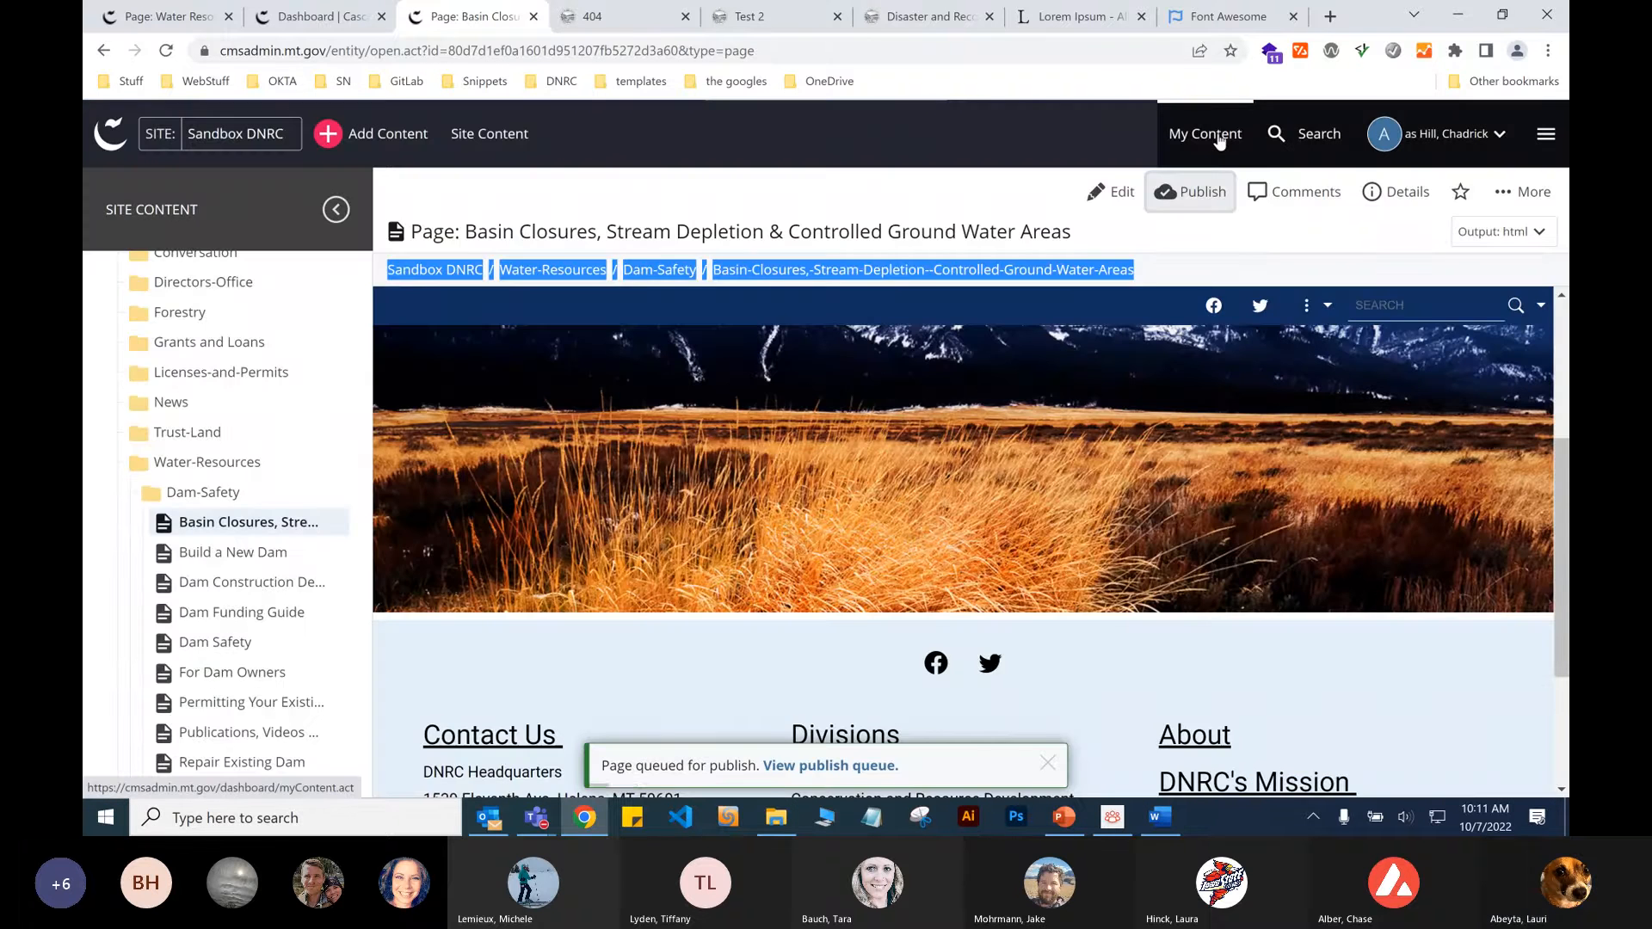
Check the publish queue, and reload and look over the Basin Closures page at its Dam-Safety address on the test site.
{"action": "left_click", "coordinate": [863, 764]}
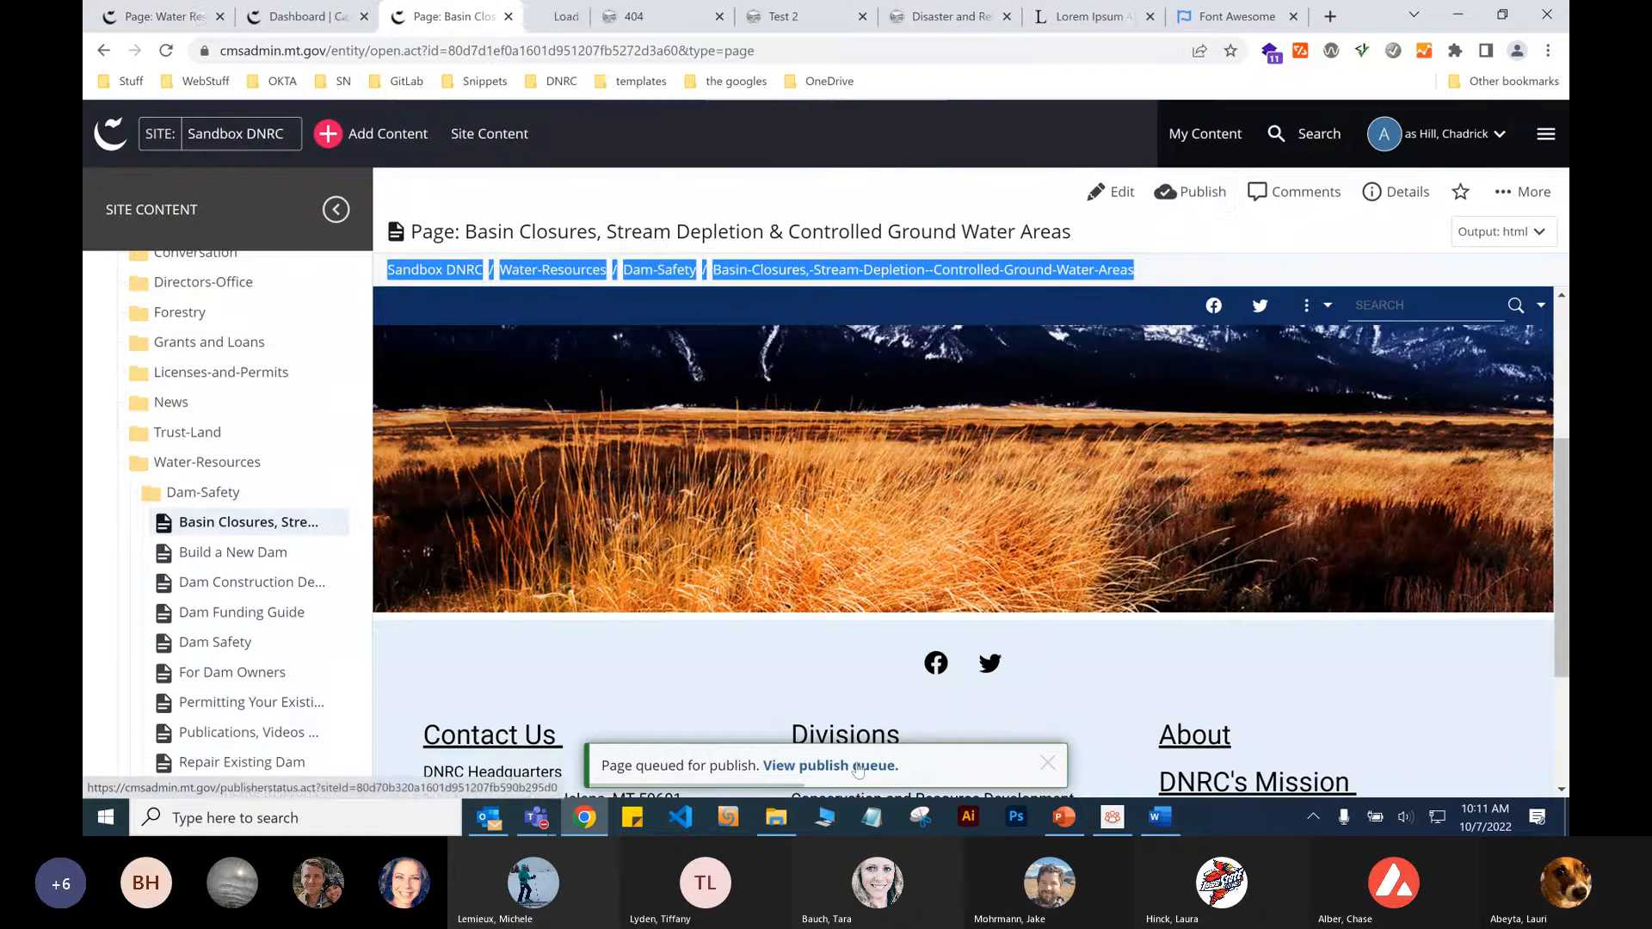
{"action": "left_click", "coordinate": [579, 18]}
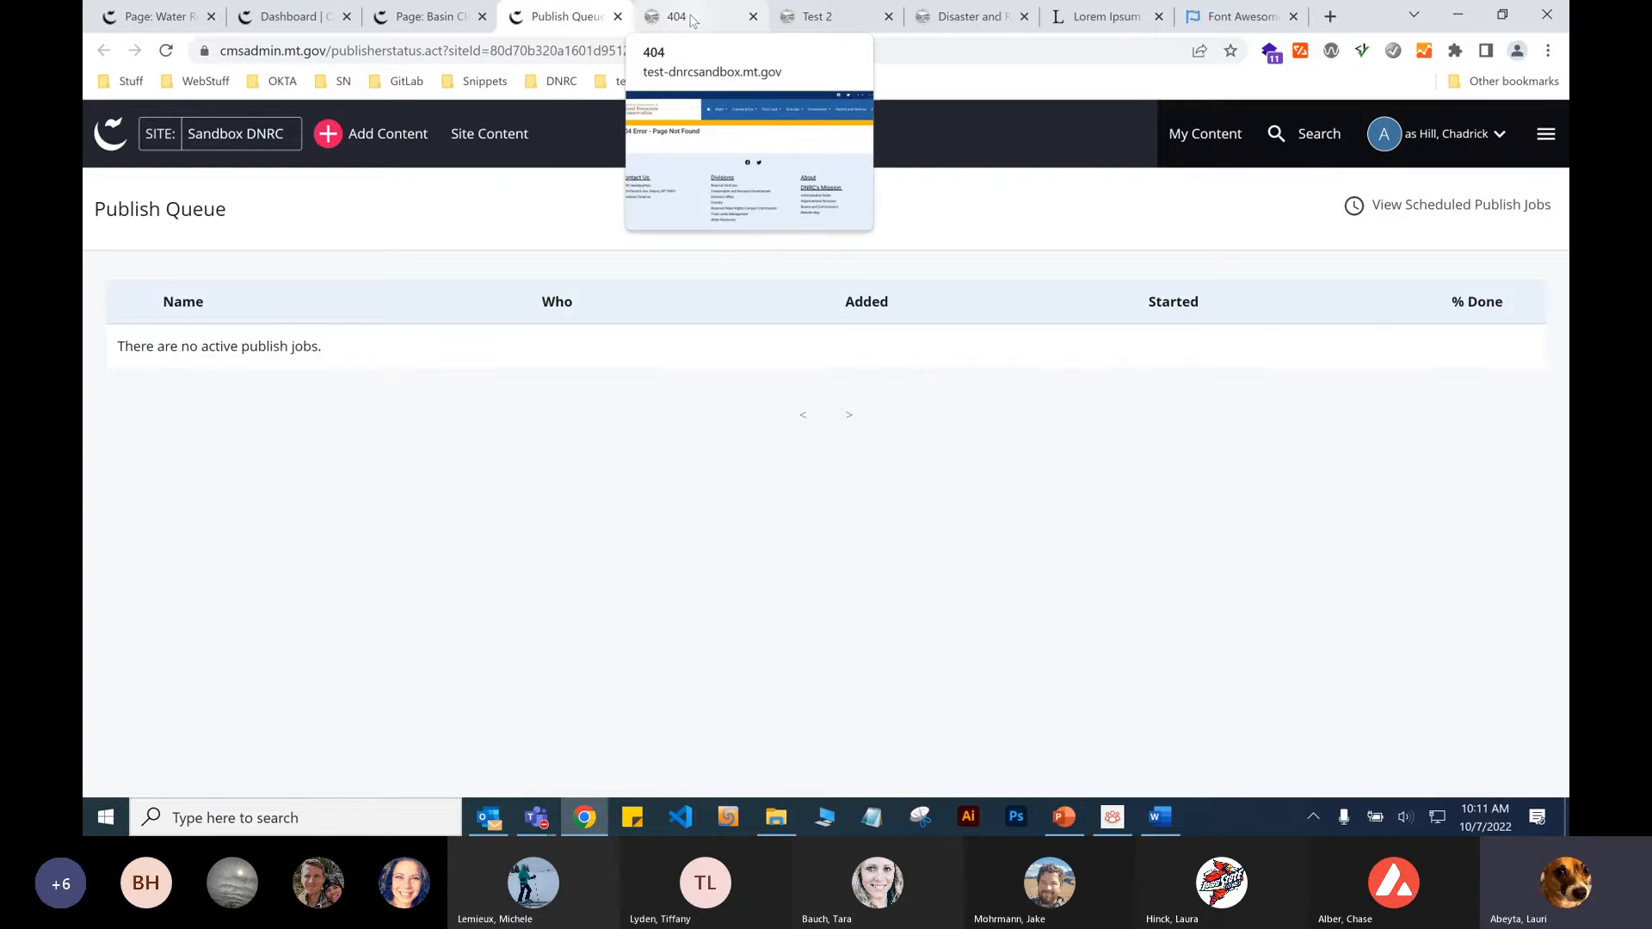
{"action": "left_click", "coordinate": [694, 21]}
{"action": "key", "text": "F5"}
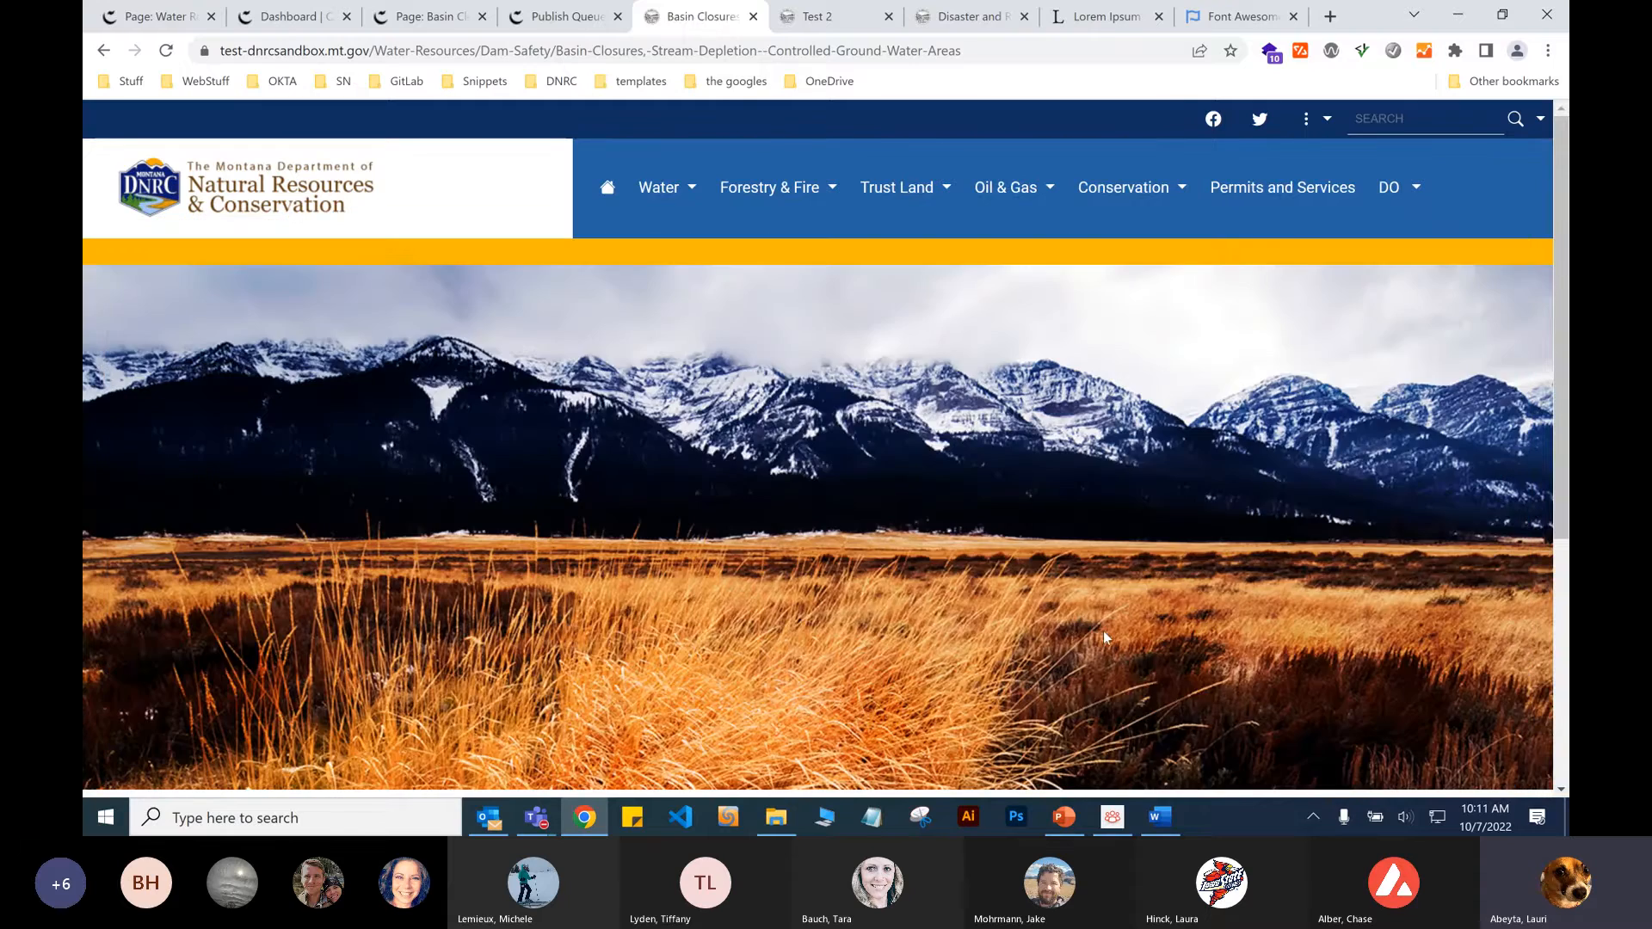
{"action": "scroll", "coordinate": [1103, 635], "scroll_direction": "down", "scroll_amount": 5}
{"action": "scroll", "coordinate": [1105, 633], "scroll_direction": "up", "scroll_amount": 3}
Return to the Basin Closures page in the CMS and look through the Water-Resources folders in the site content.
{"action": "left_click", "coordinate": [427, 17]}
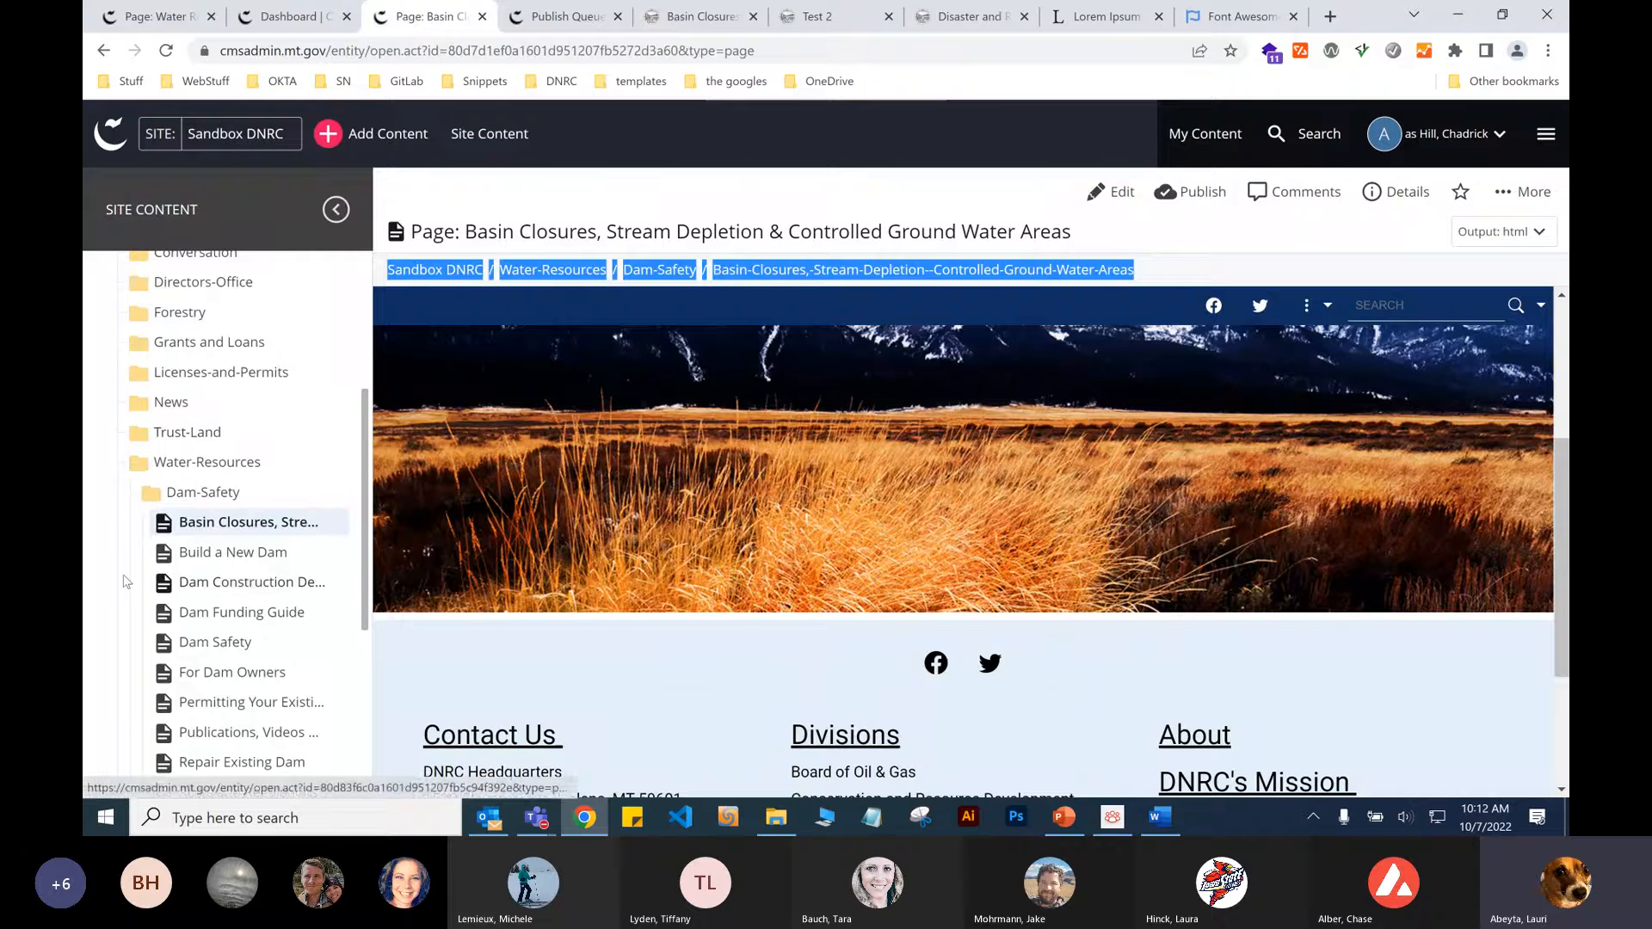
{"action": "scroll", "coordinate": [247, 584], "scroll_direction": "down", "scroll_amount": 2}
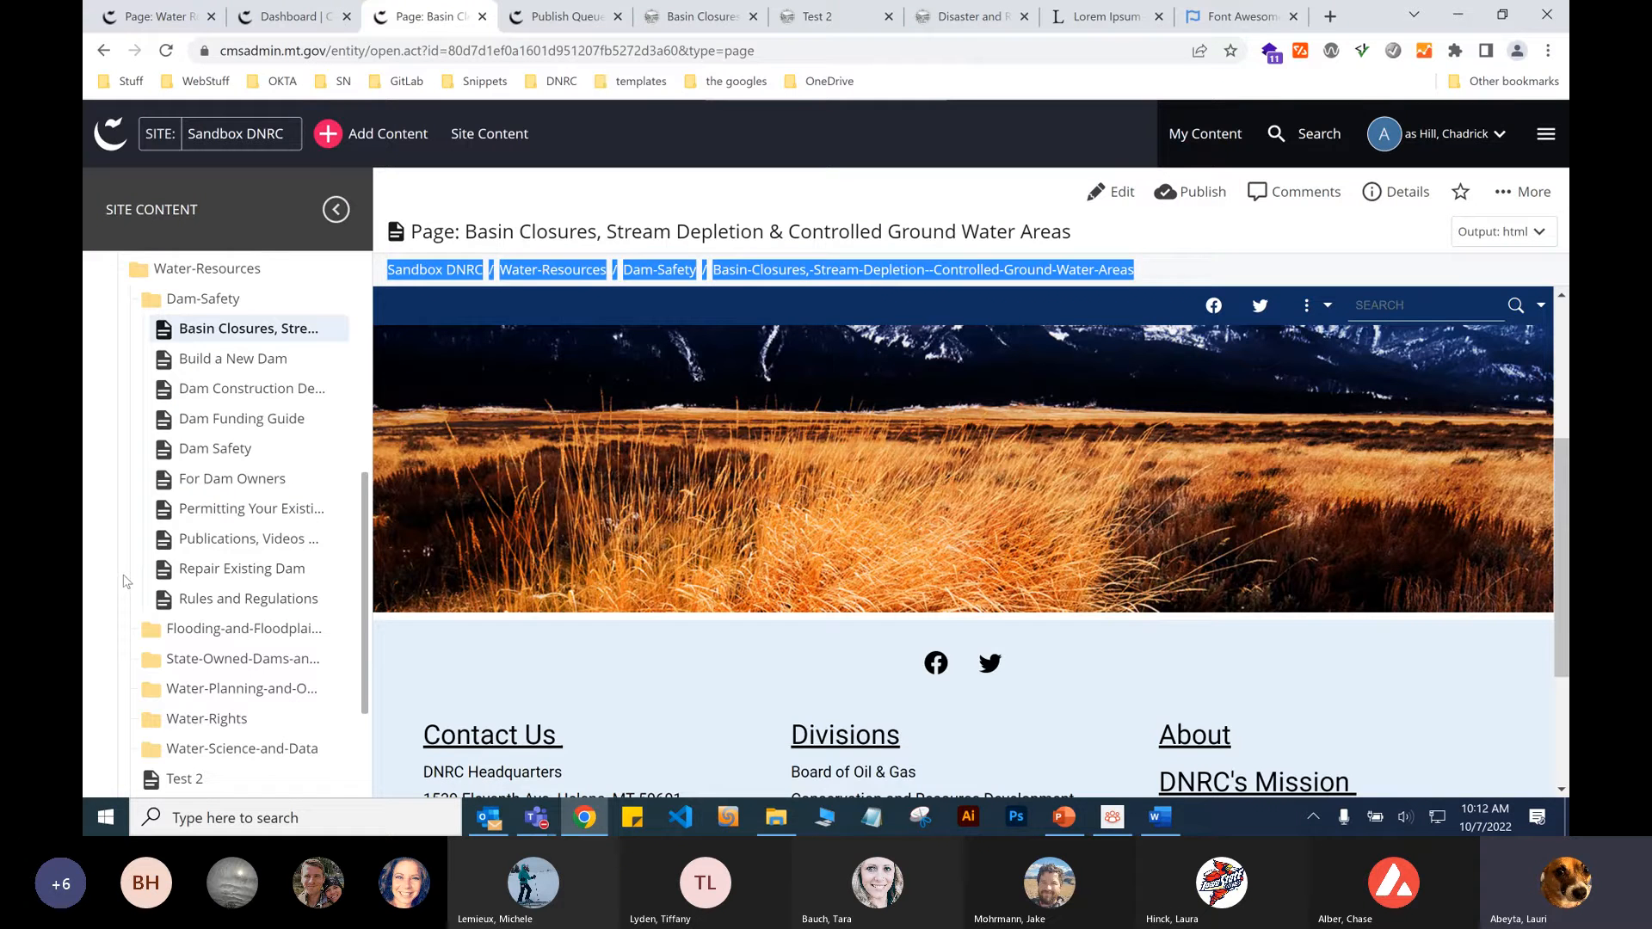
{"action": "left_click", "coordinate": [736, 181]}
{"action": "scroll", "coordinate": [178, 528], "scroll_direction": "down", "scroll_amount": 1}
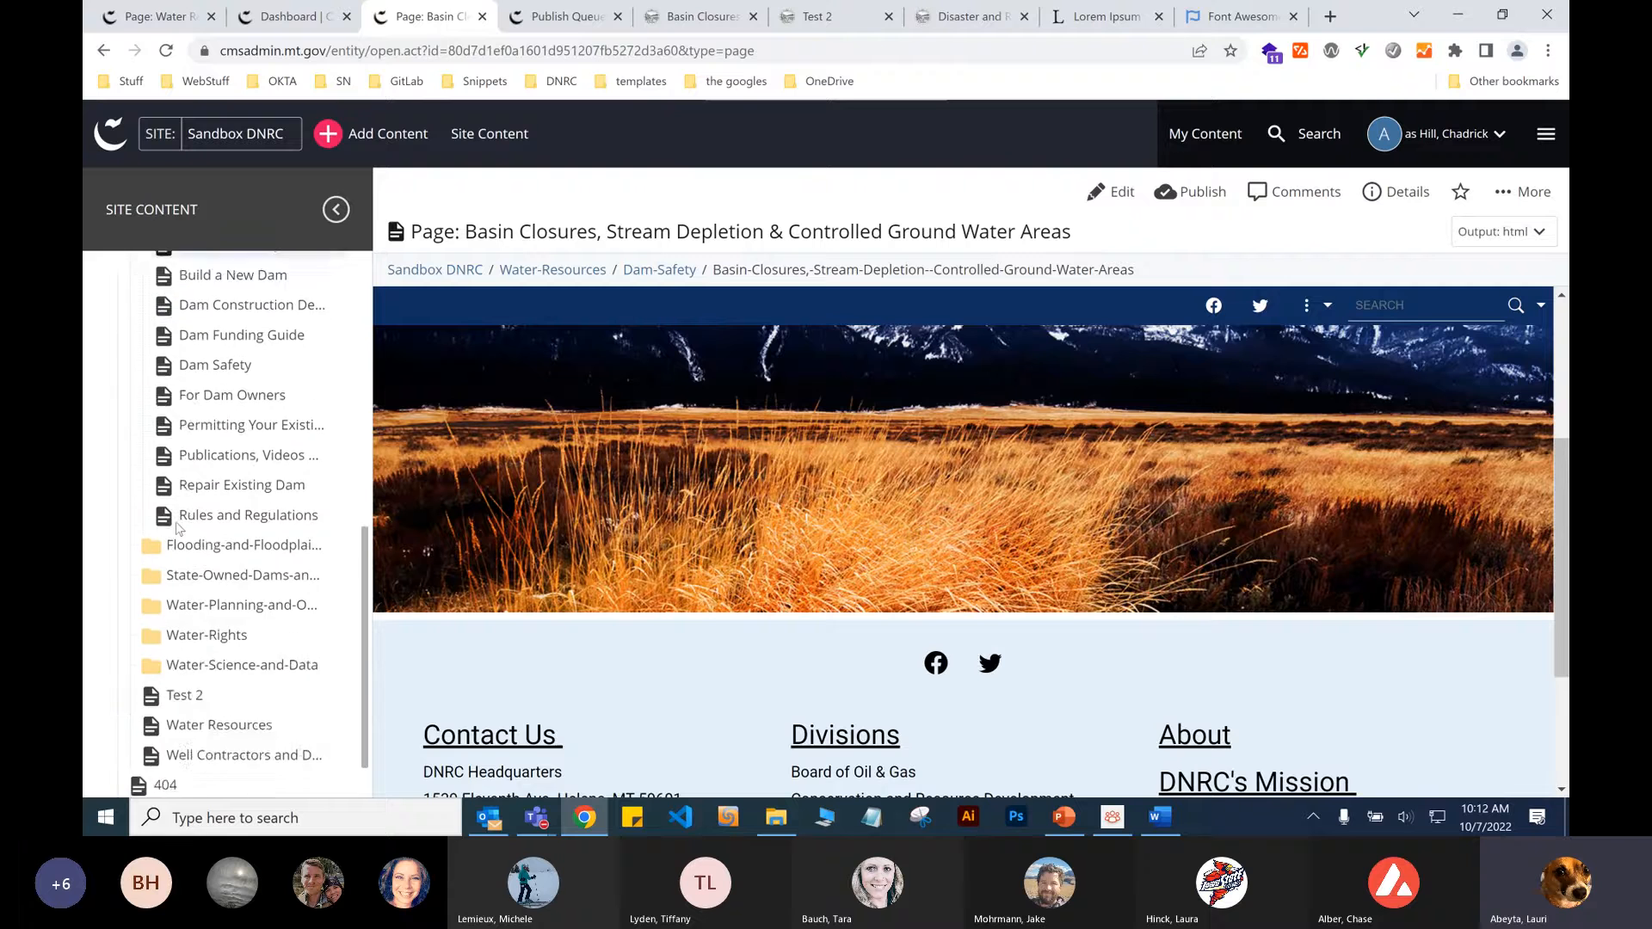
{"action": "scroll", "coordinate": [178, 529], "scroll_direction": "up", "scroll_amount": 2}
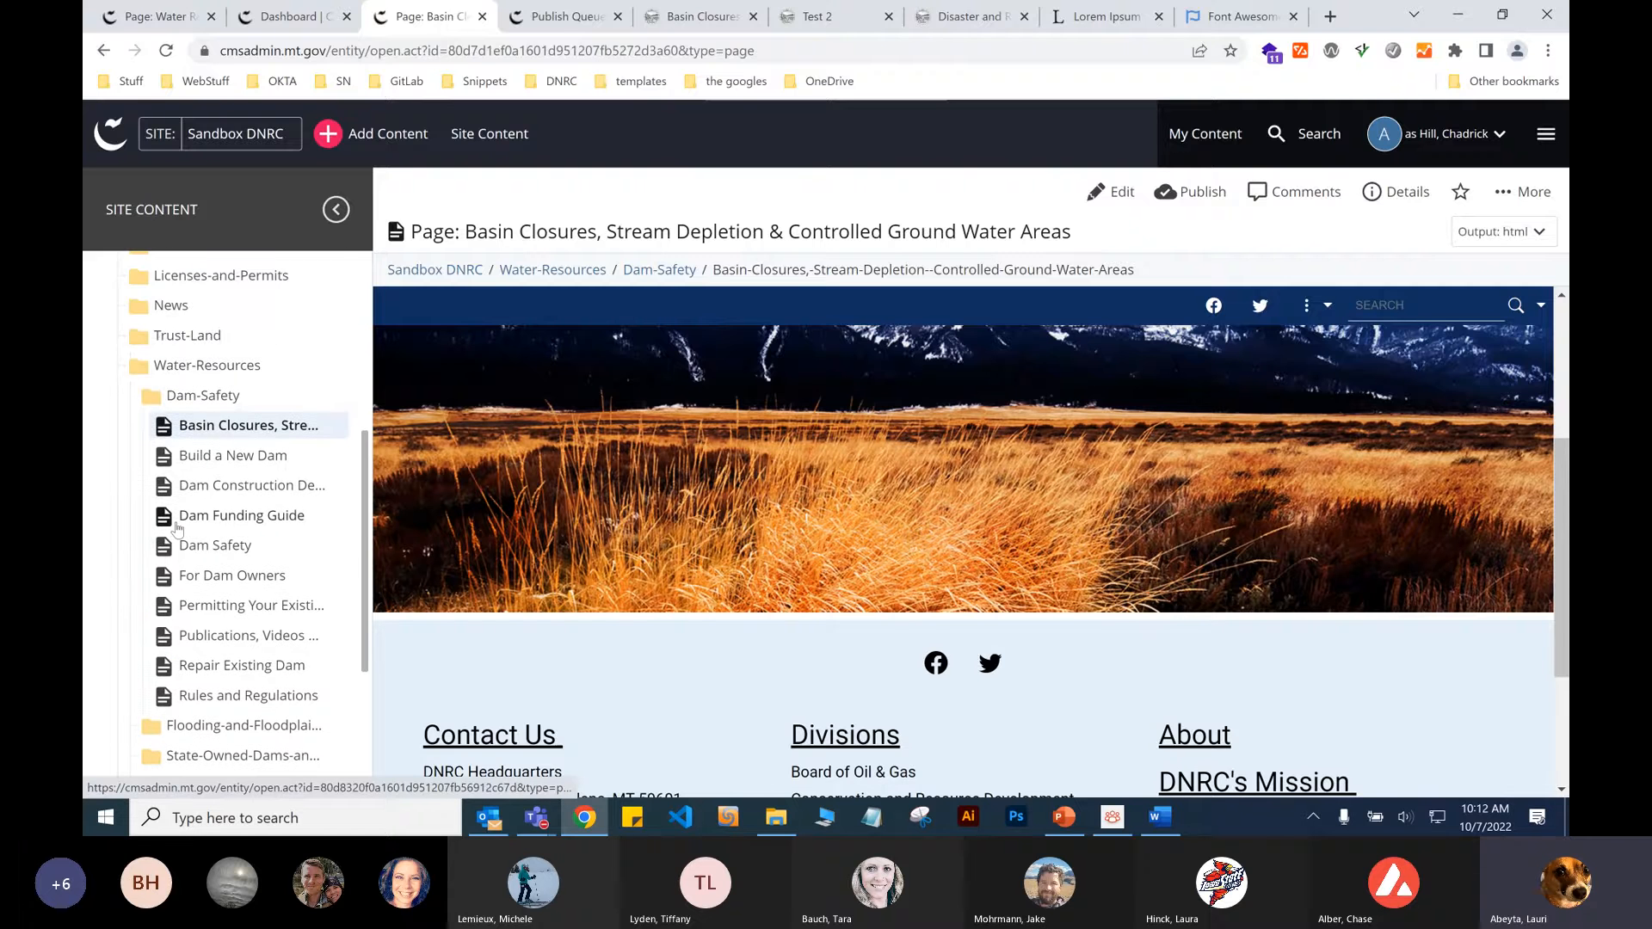